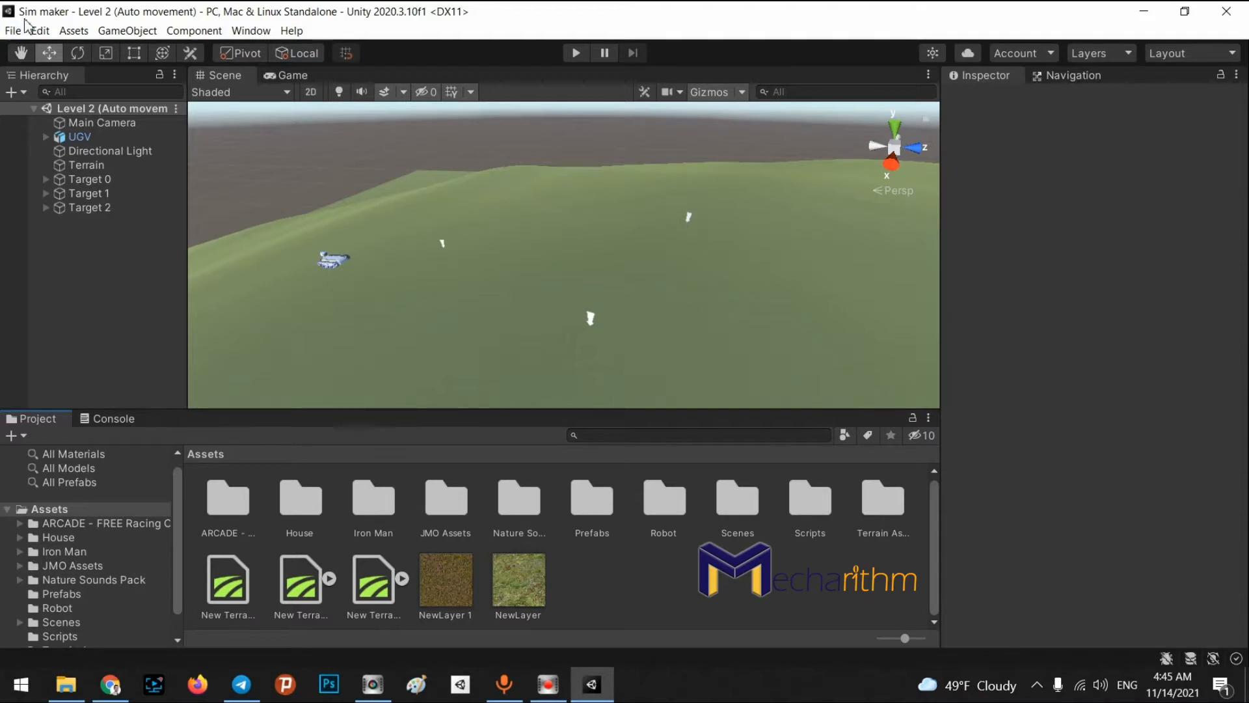
Step: Create a new scene from the Empty (Built-in) template
click(9, 33)
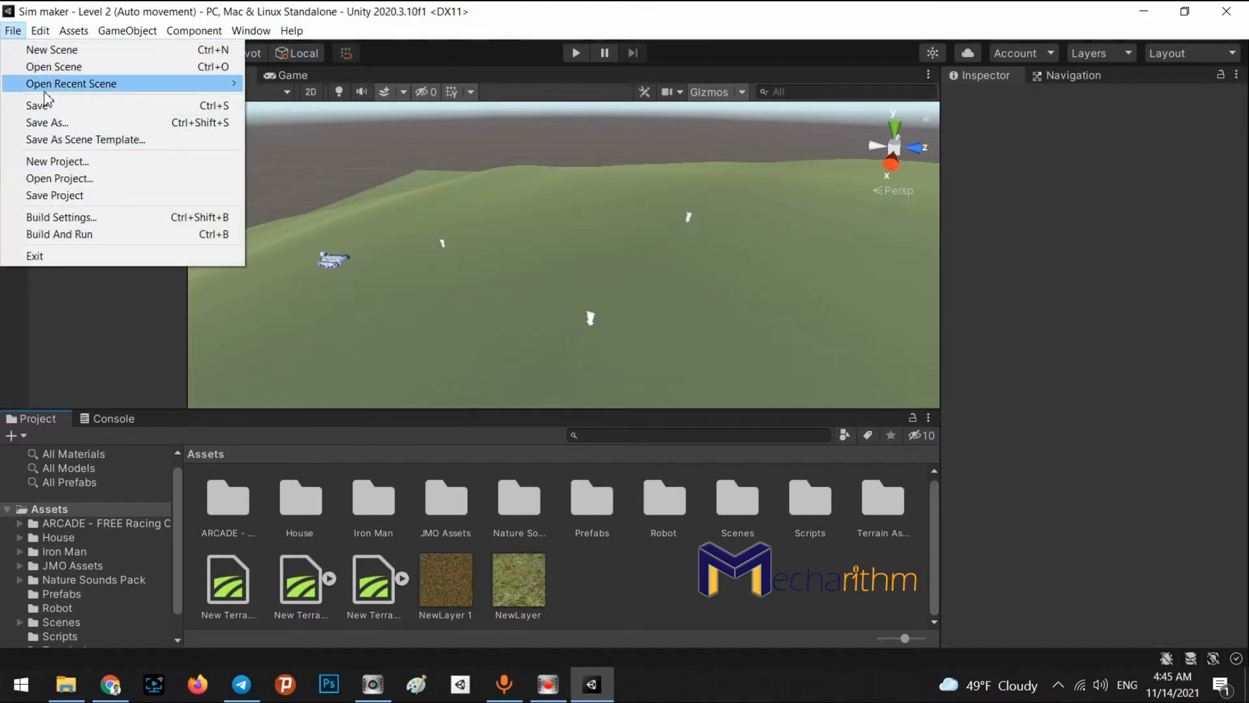
click(56, 50)
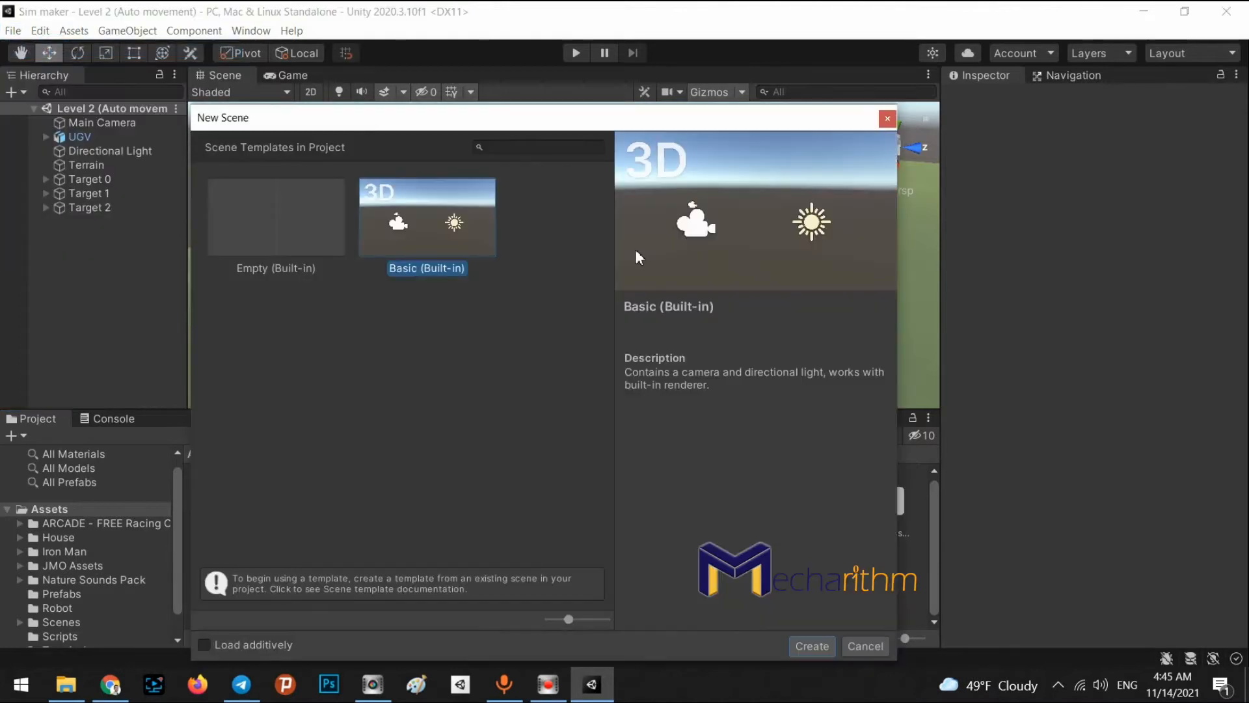
click(282, 233)
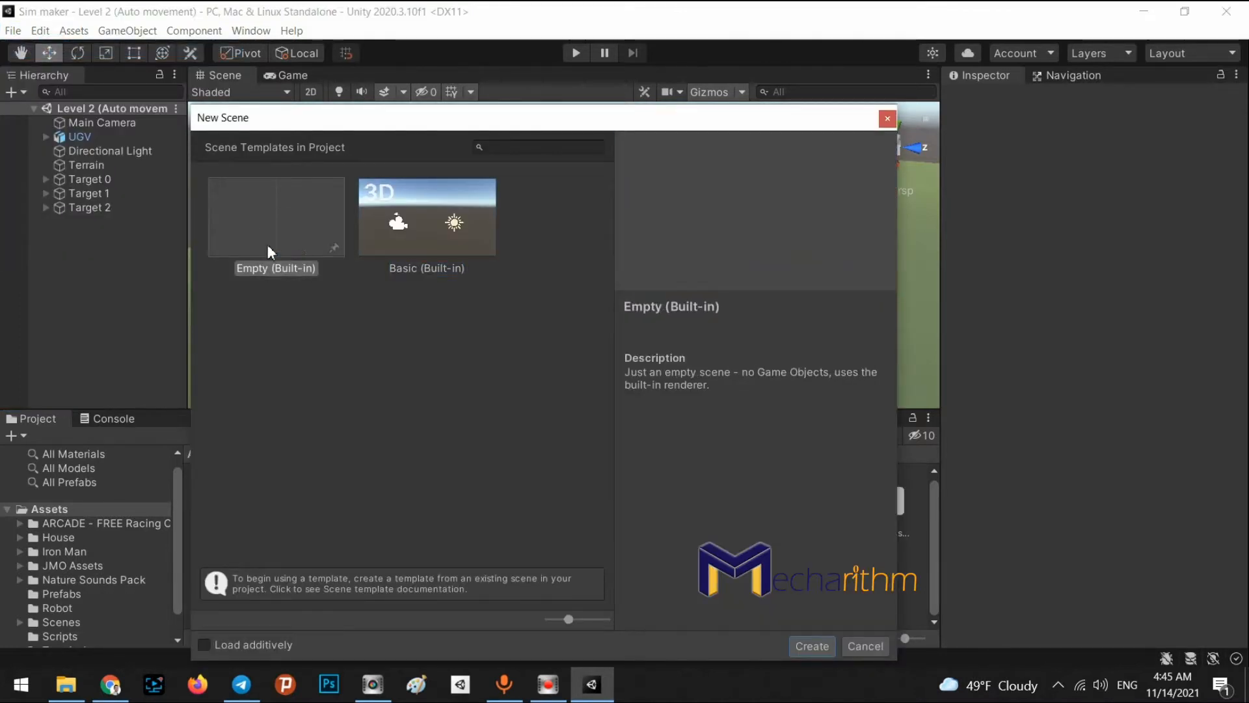
click(801, 646)
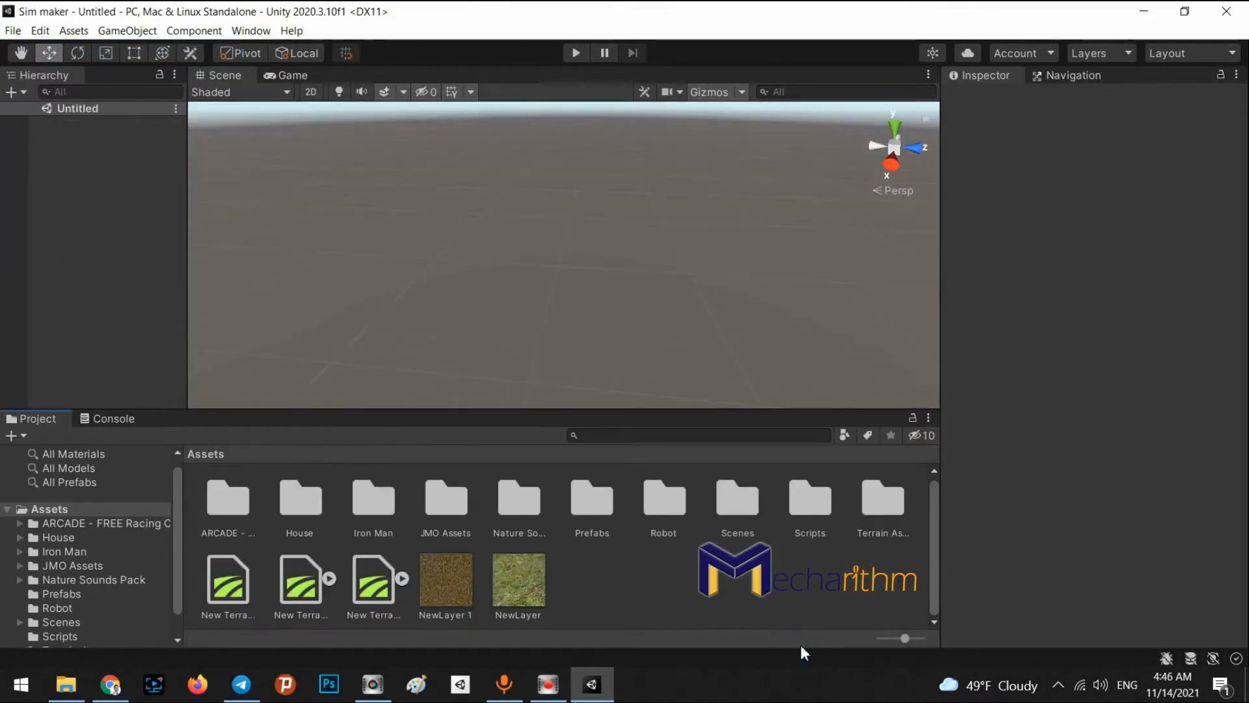
Step: Save the new scene as "Main menu" in the Scenes folder of the project's assets
click(13, 31)
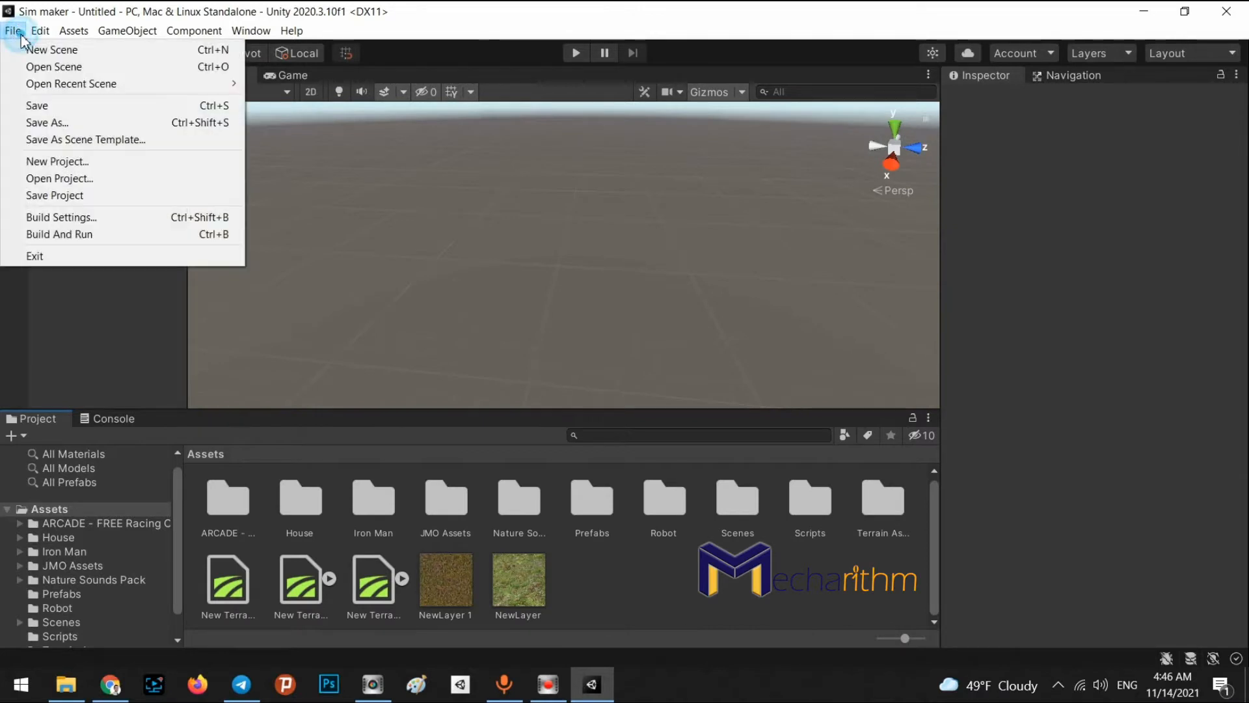
click(39, 112)
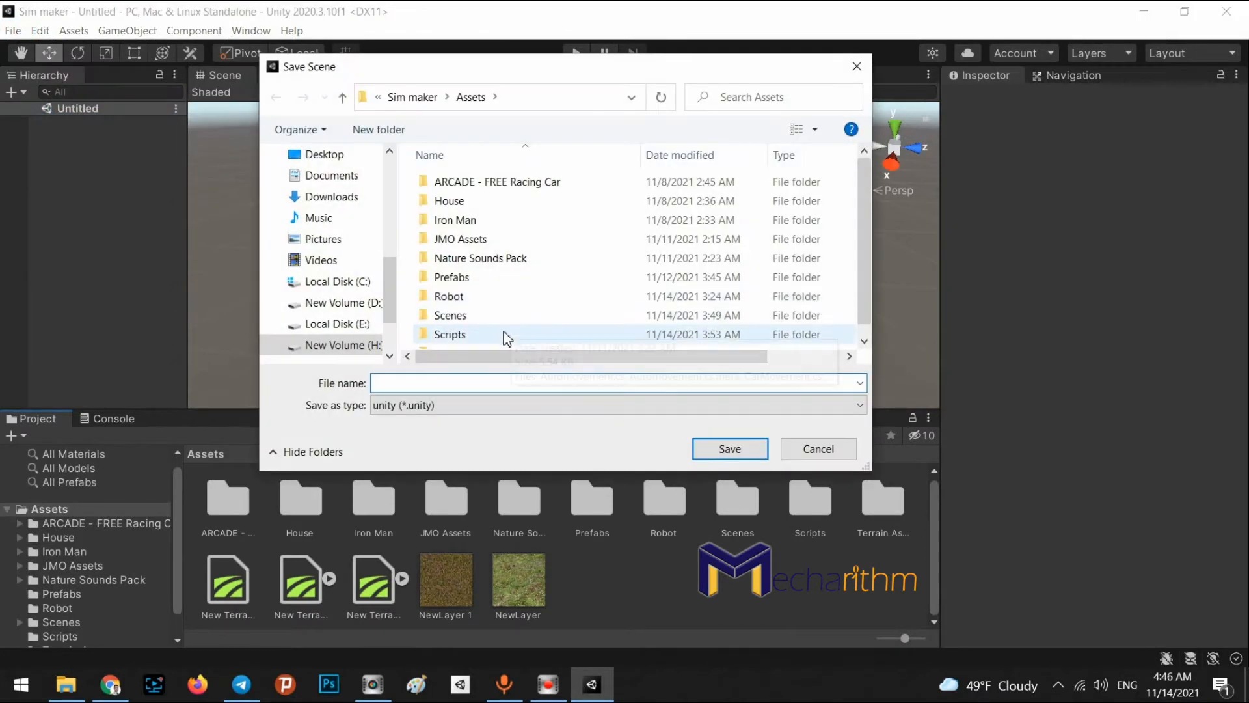
double_click(449, 315)
click(429, 387)
text(Main menu)
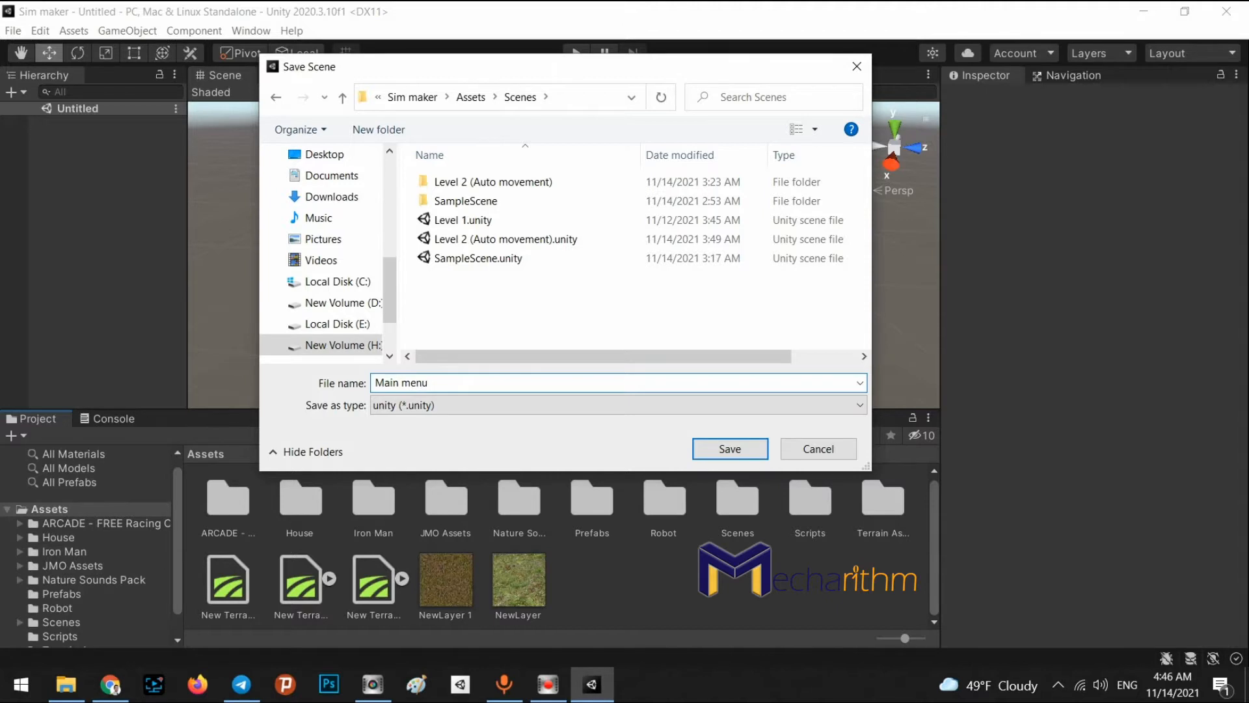
key(Return)
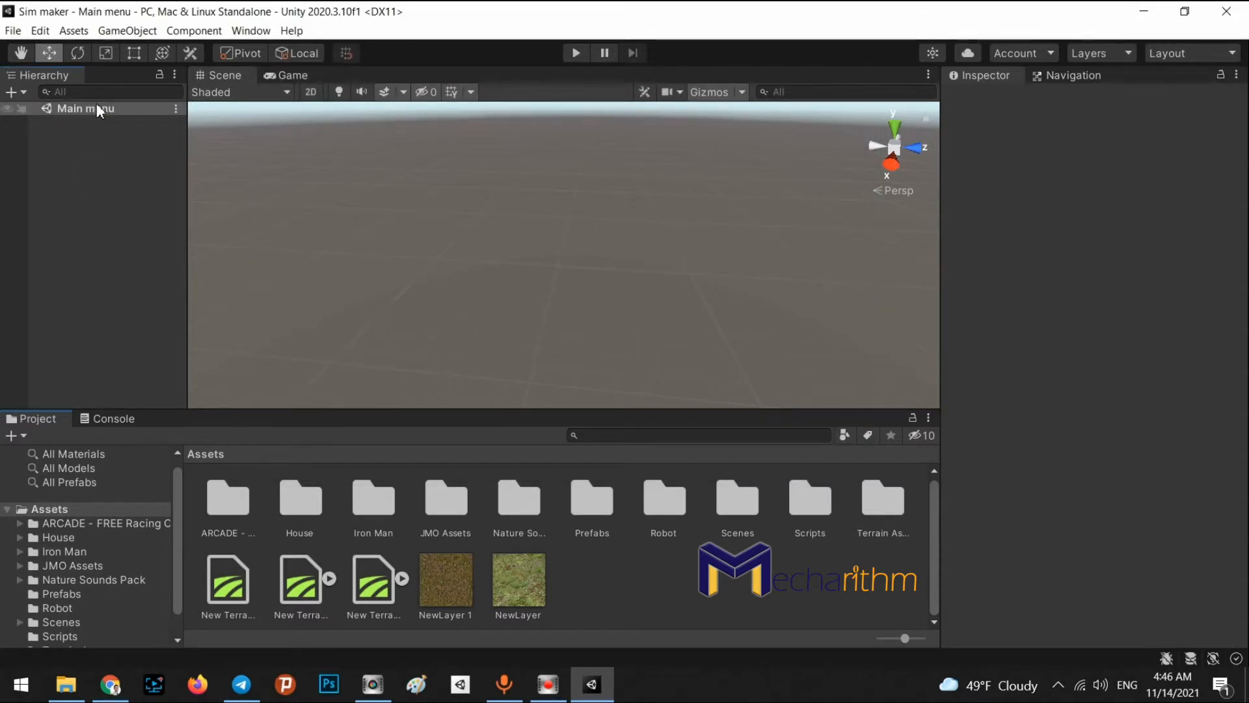
Step: Add a Camera object to the Main menu scene, keeping its default name
click(81, 112)
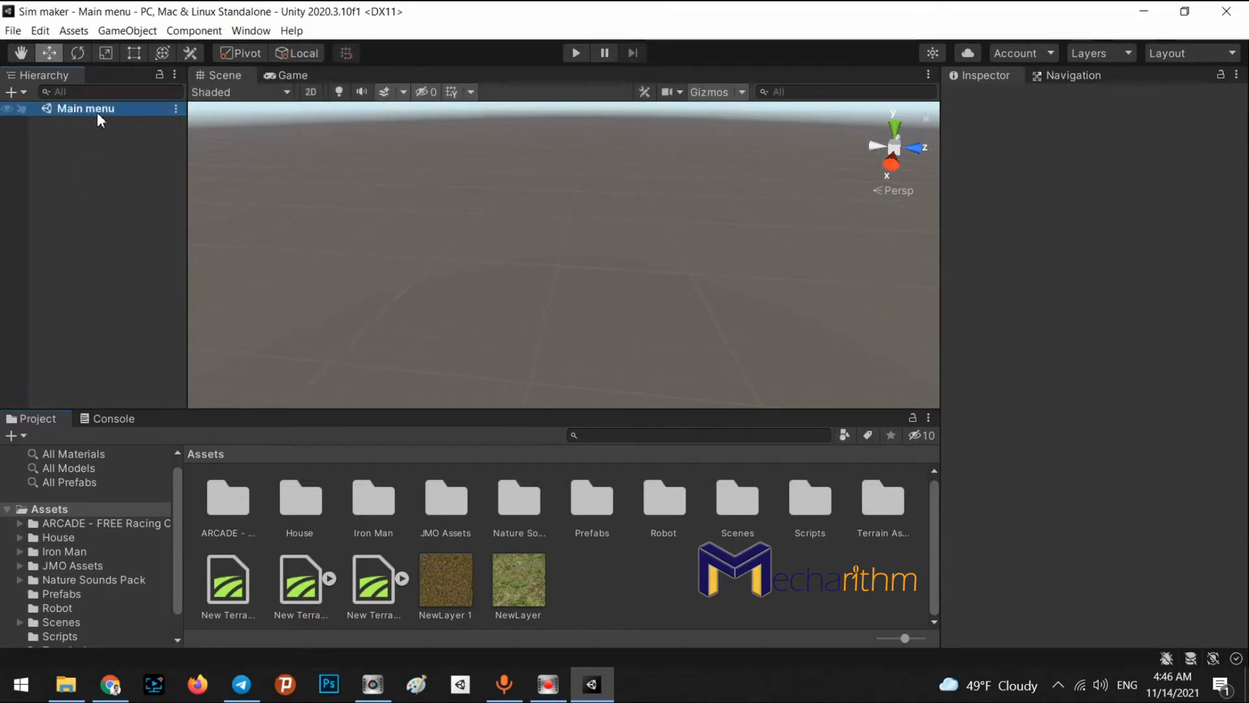
click(128, 31)
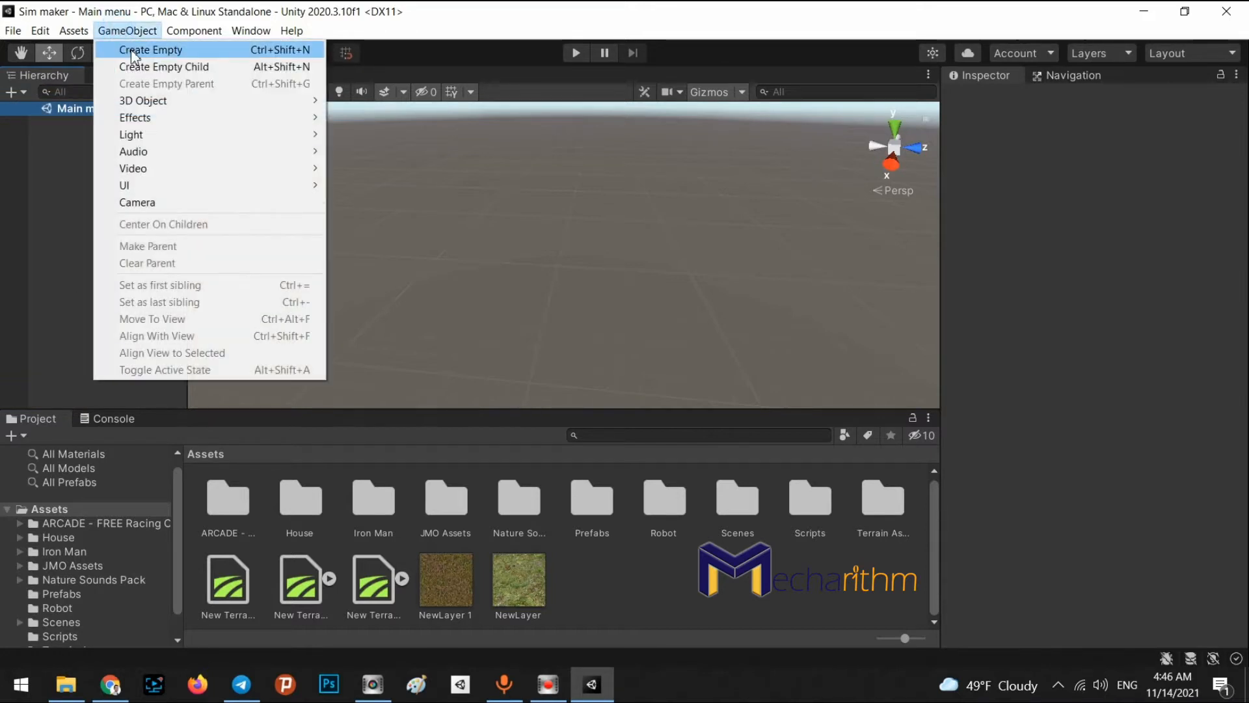
click(138, 202)
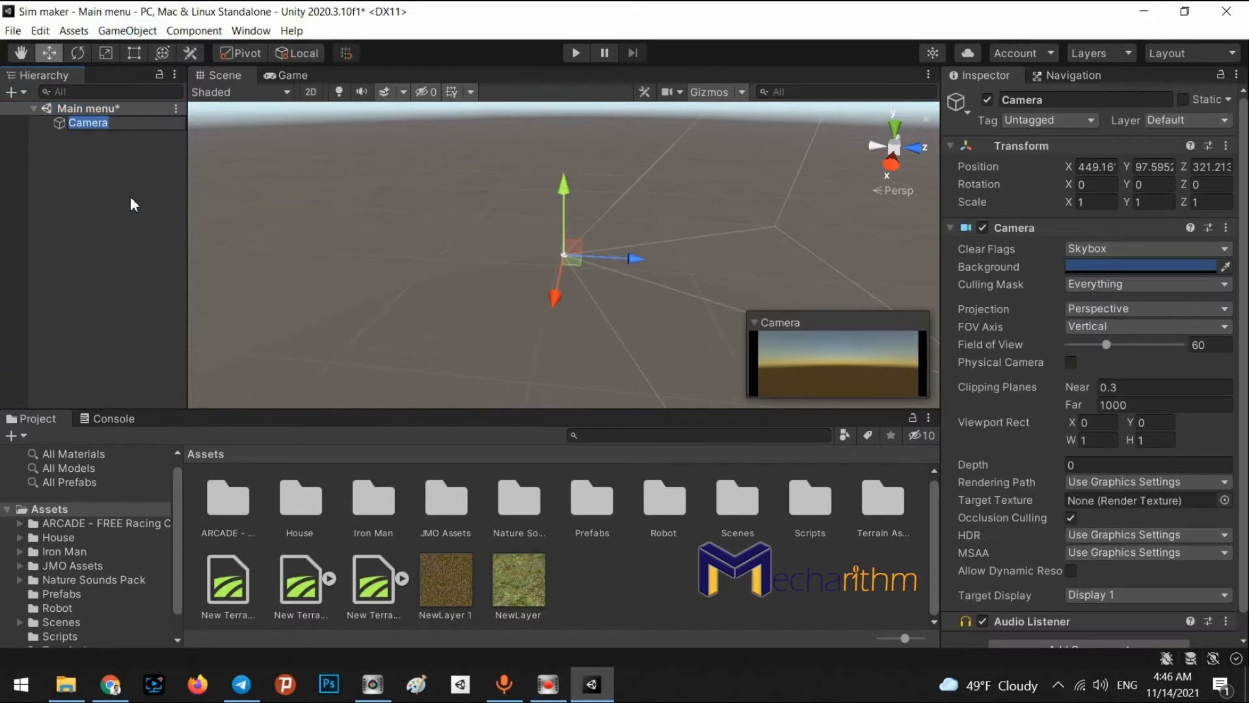
click(120, 185)
click(116, 122)
right_drag(418, 193, 658, 273)
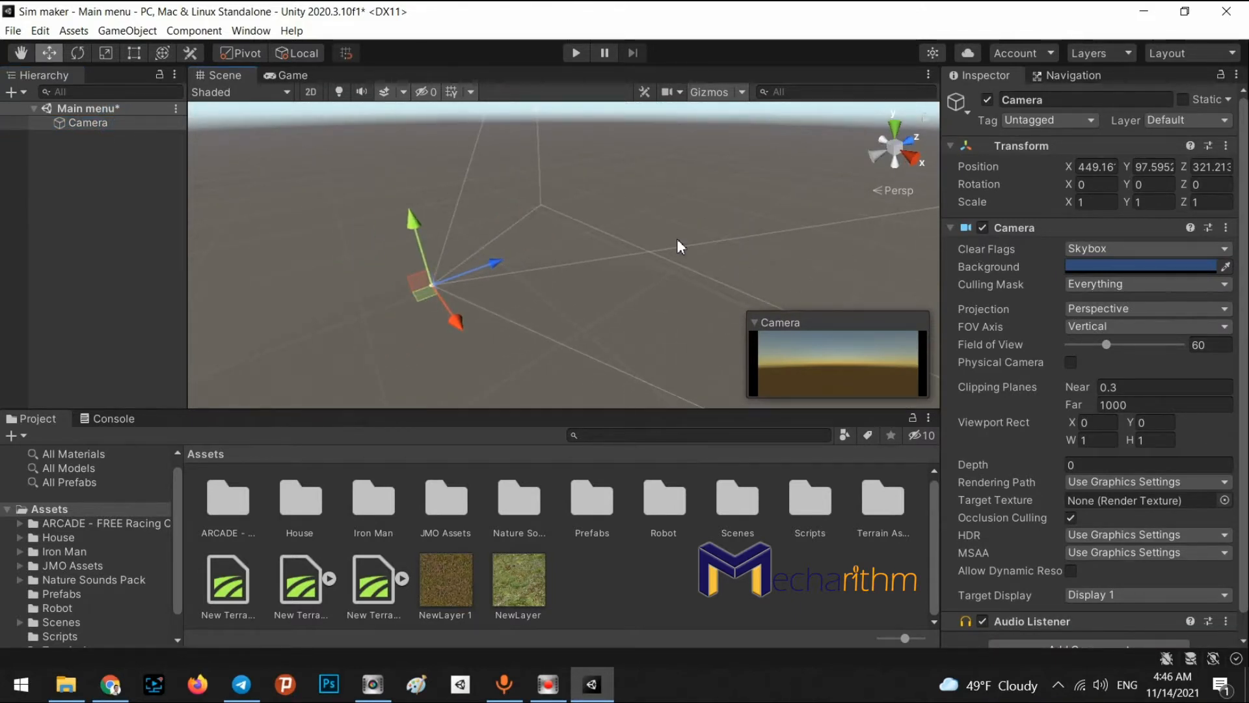
Step: Set the camera's Clear Flags to Solid Color and check its output in the Game view
click(284, 76)
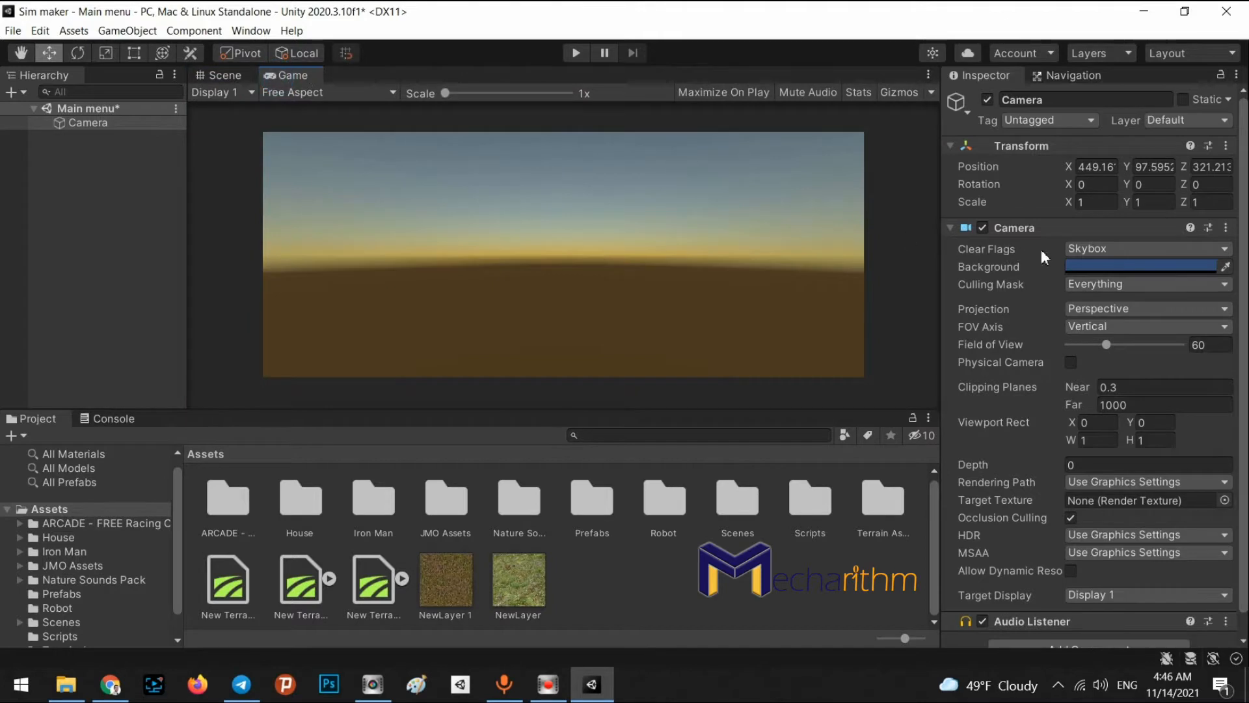
click(1091, 248)
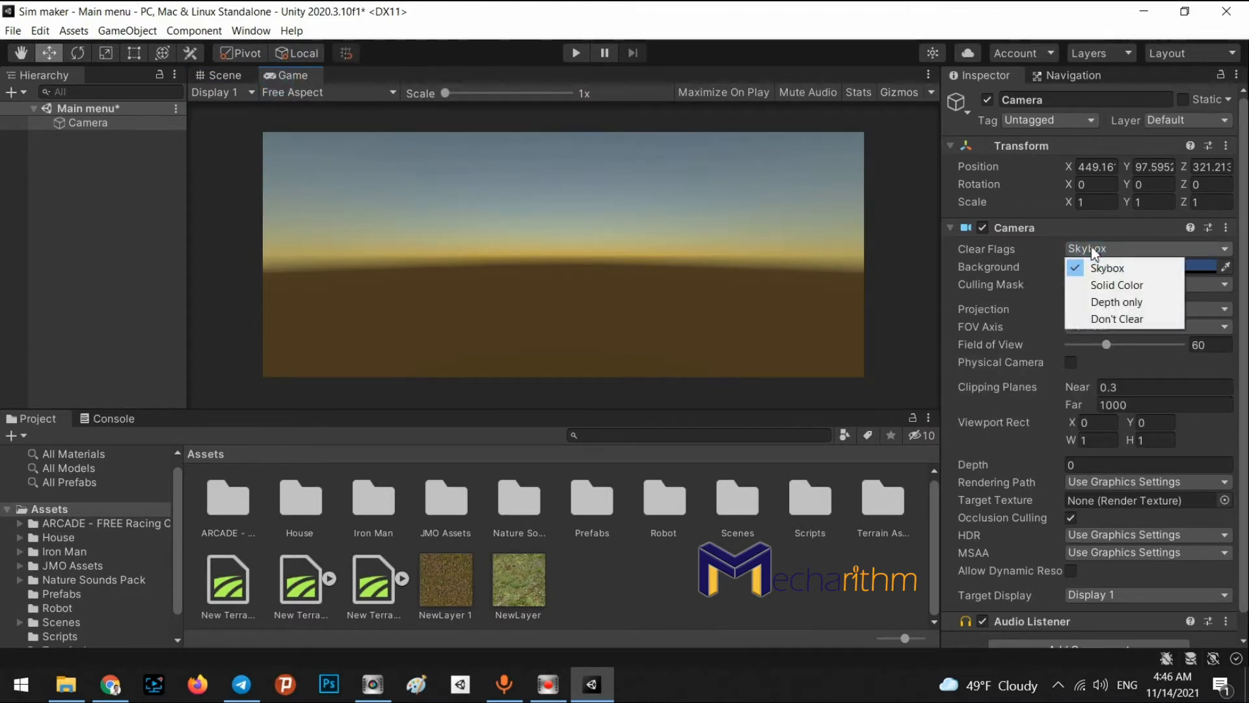
click(1093, 287)
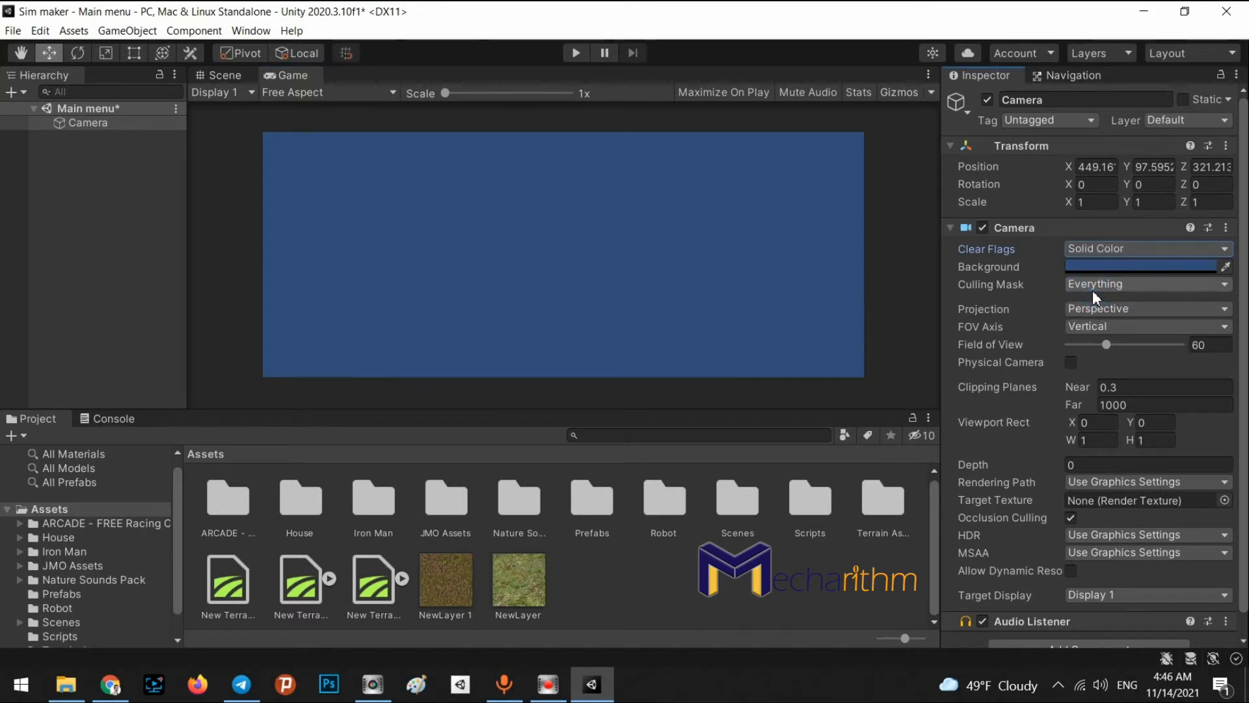
click(251, 92)
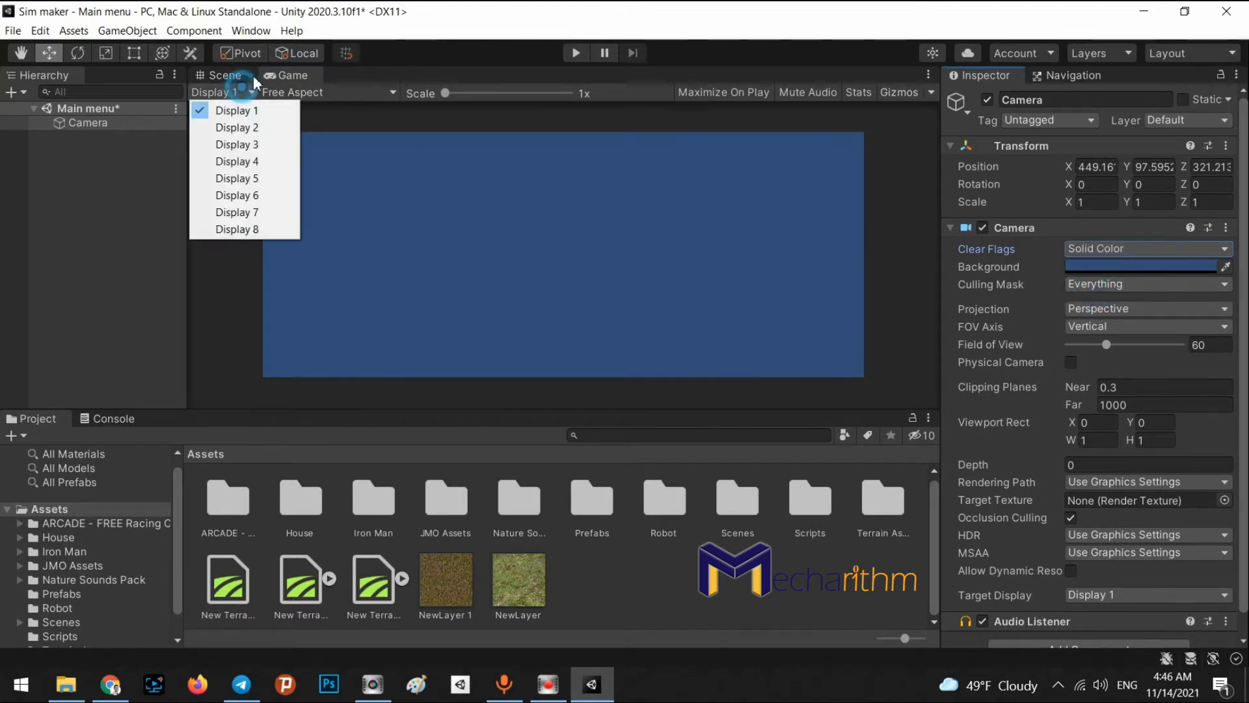
click(218, 74)
mouse_move(642, 223)
right_down()
mouse_move(667, 207)
mouse_move(638, 222)
right_up()
click(311, 74)
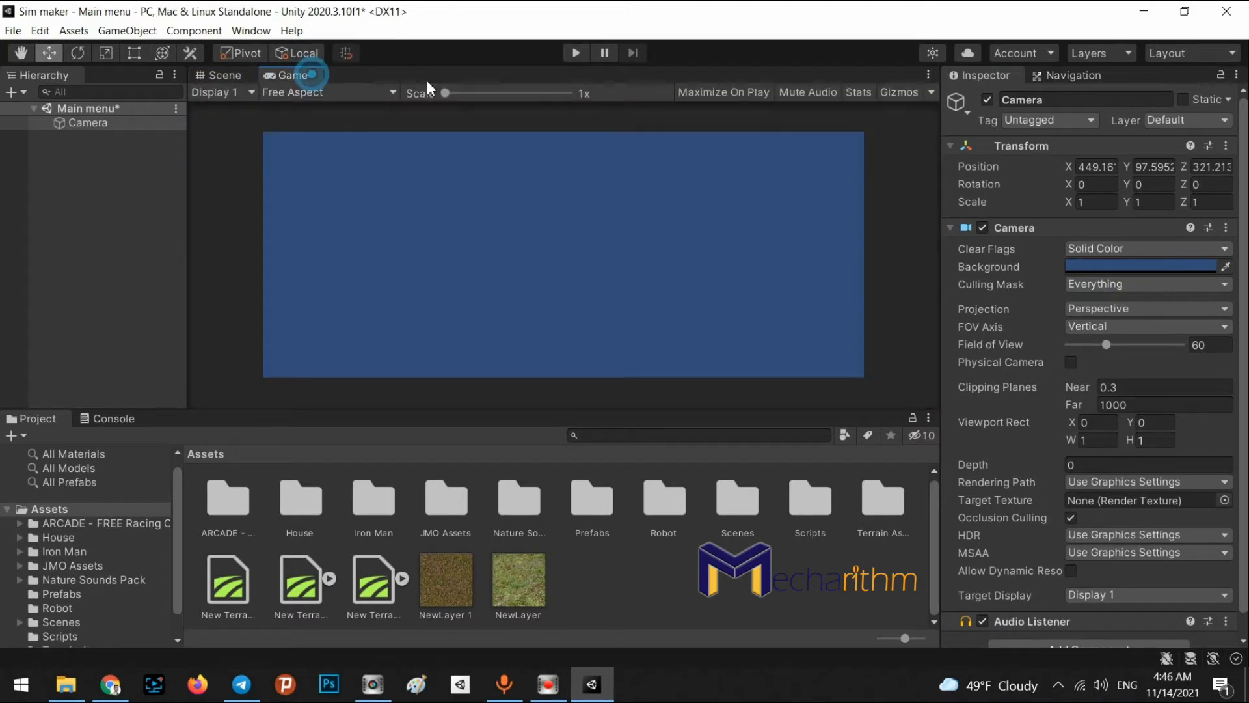
Step: Change the camera's background colour to a dark grey and save the scene
click(1114, 268)
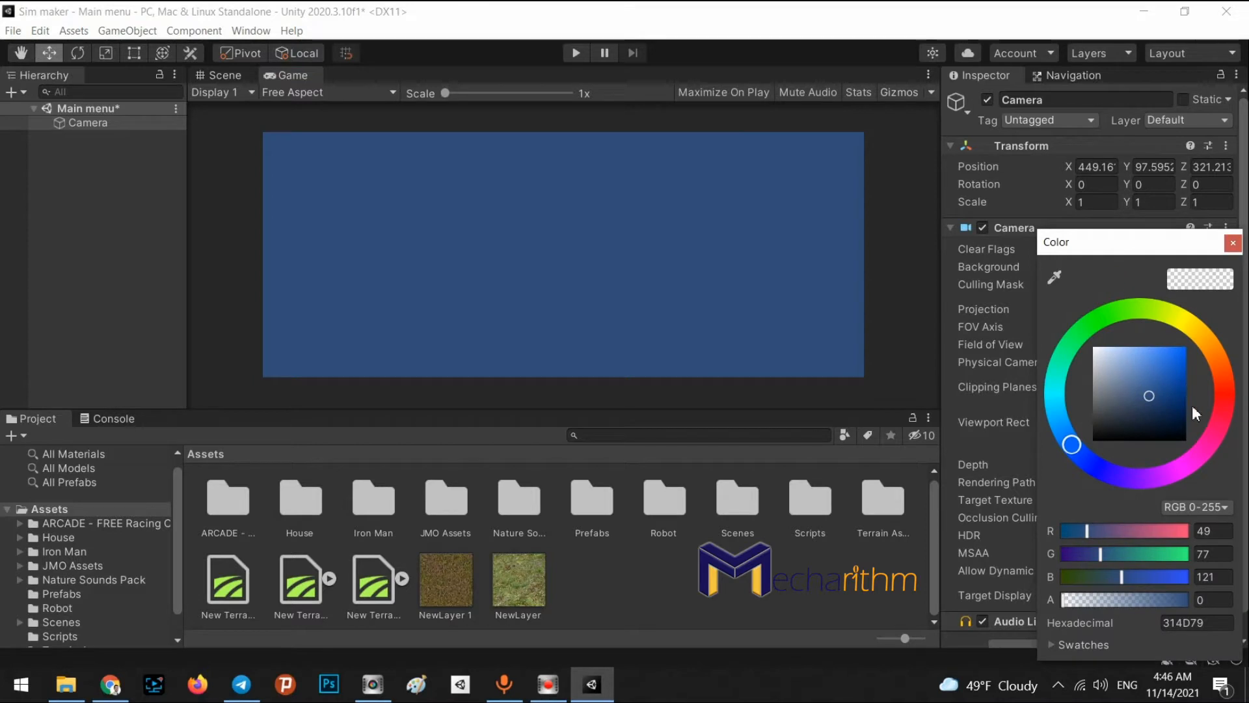
drag(1147, 408, 1083, 410)
click(906, 368)
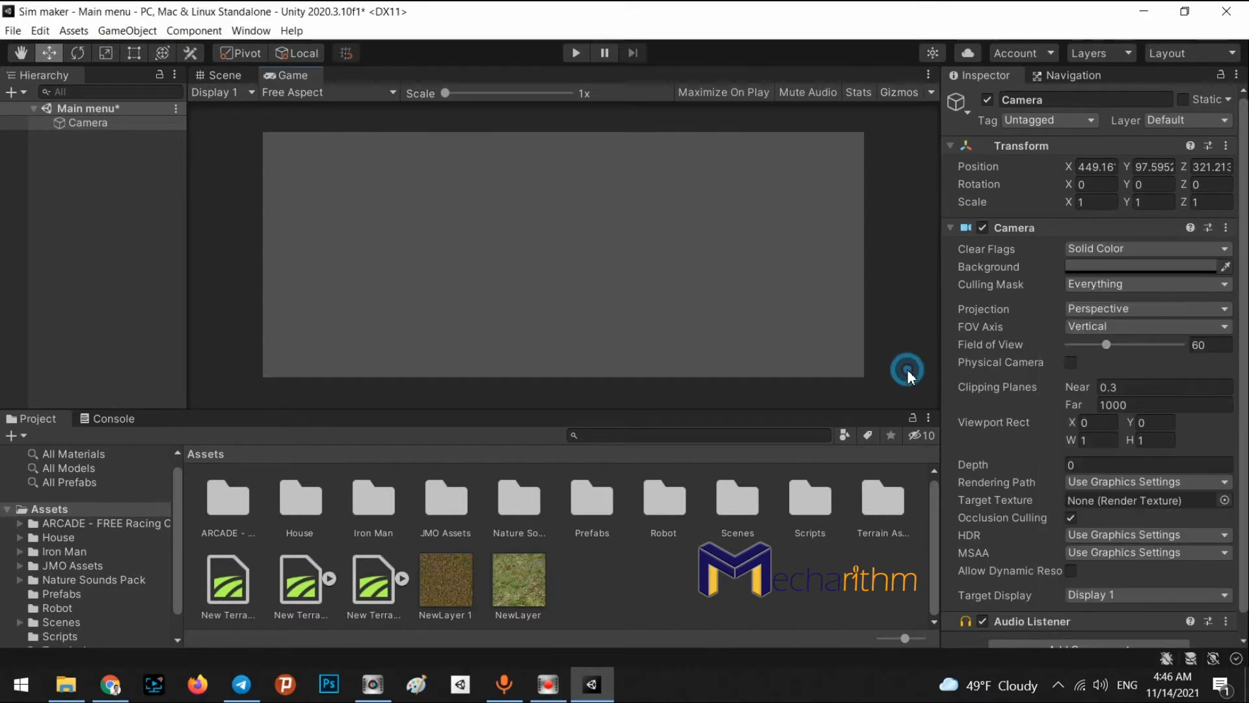
key(ctrl+s)
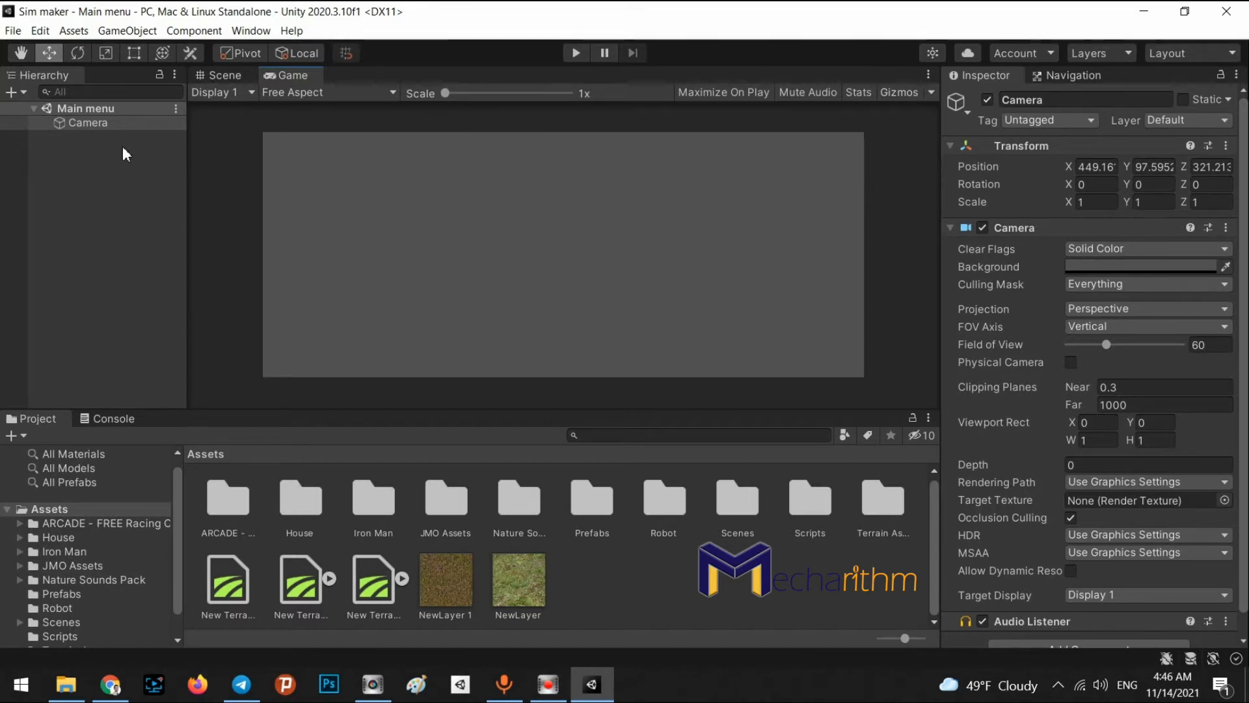
Step: Add a UI Text element to the scene, then inspect the settings of its Canvas and Text objects
click(121, 31)
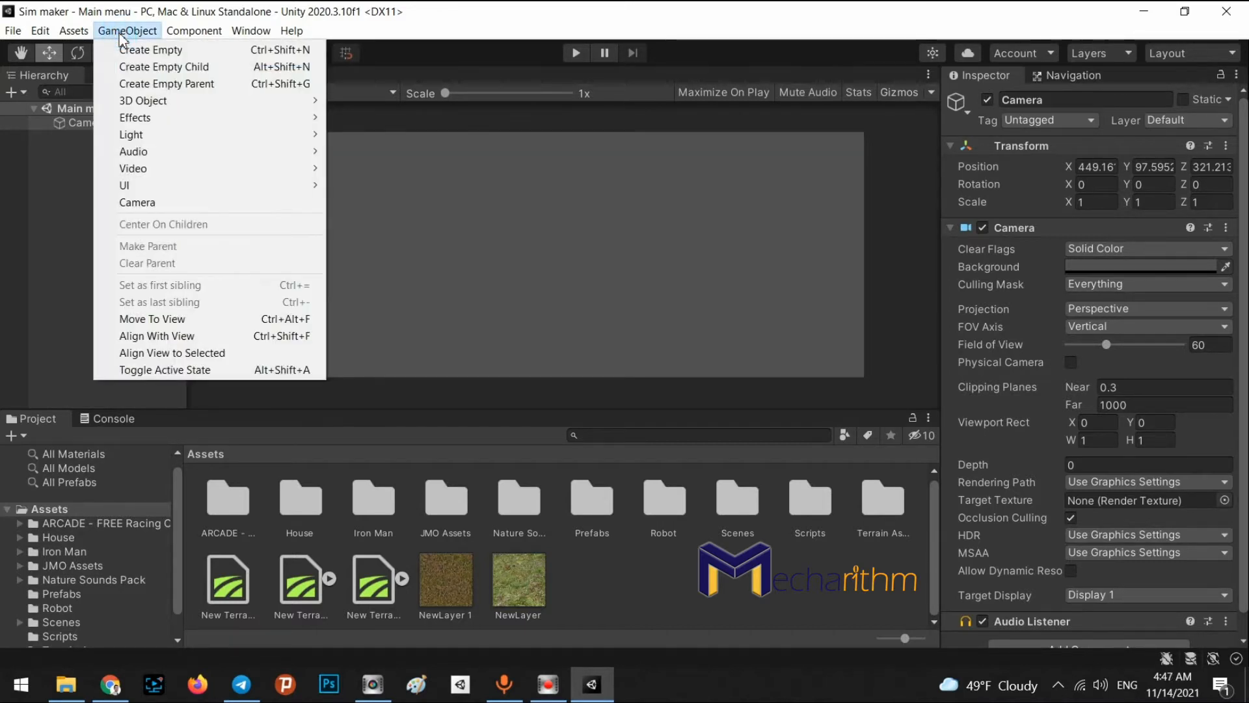
mouse_move(126, 186)
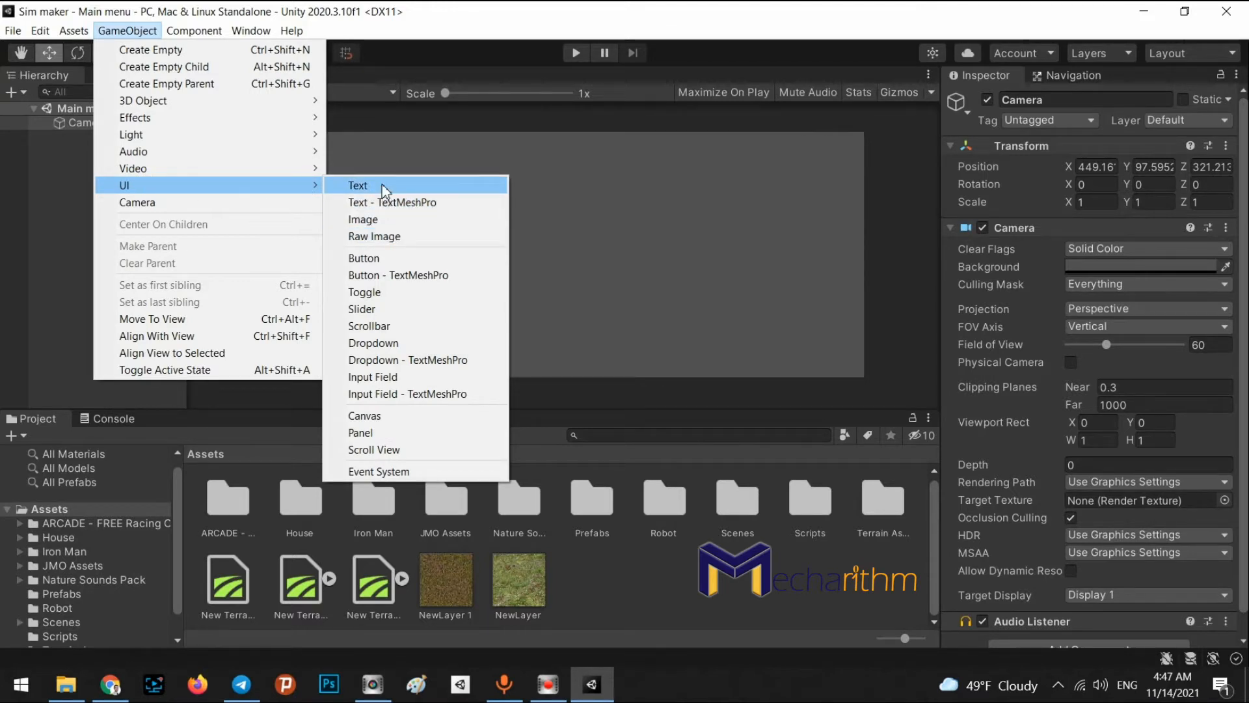
click(416, 186)
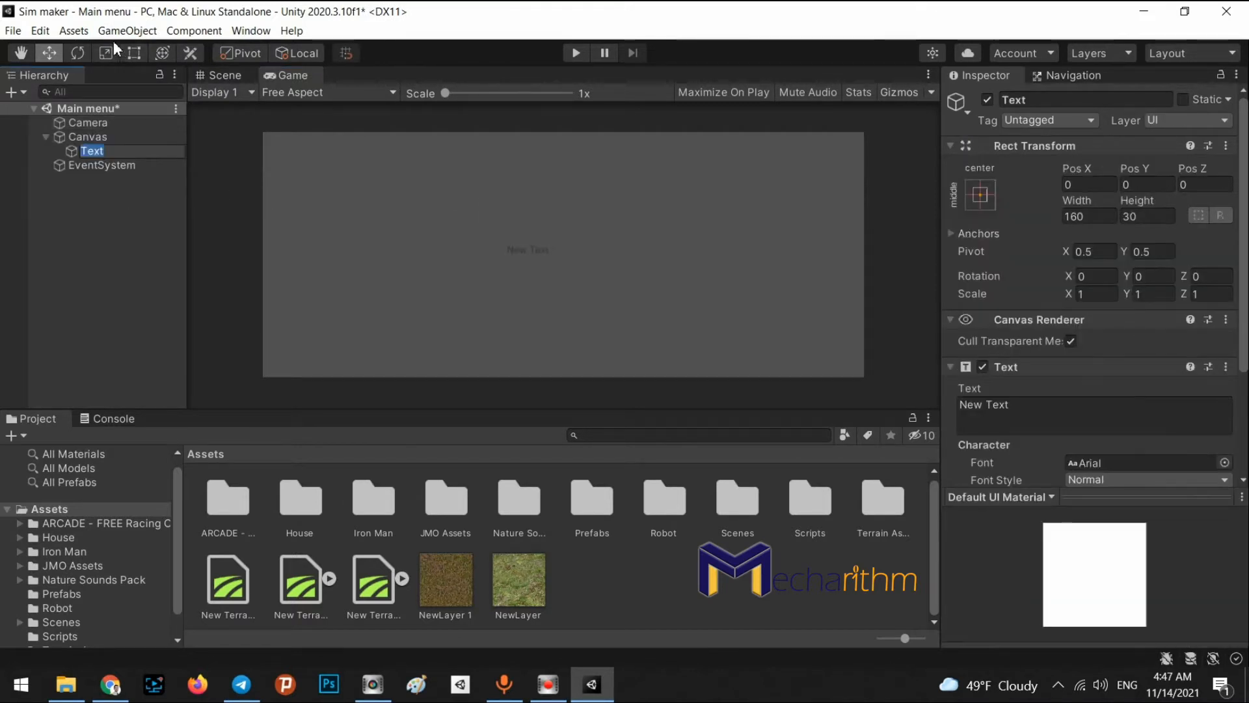
click(82, 138)
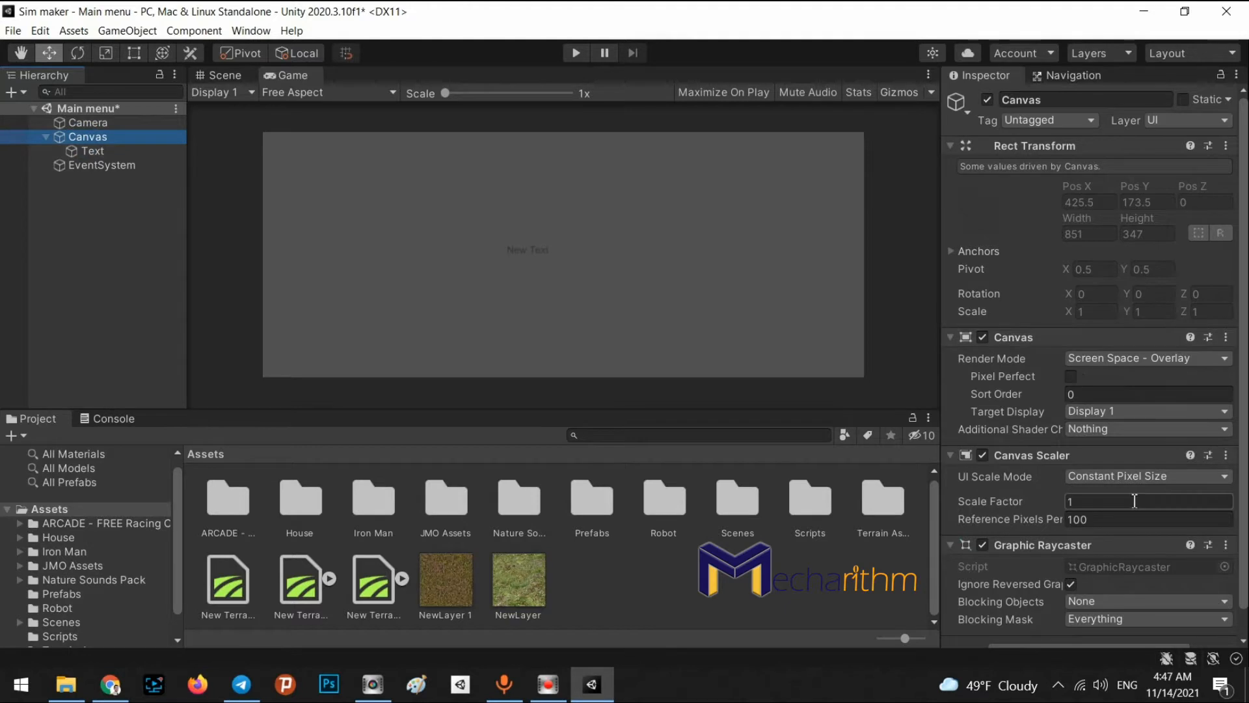
scroll(1130, 558, down, 1)
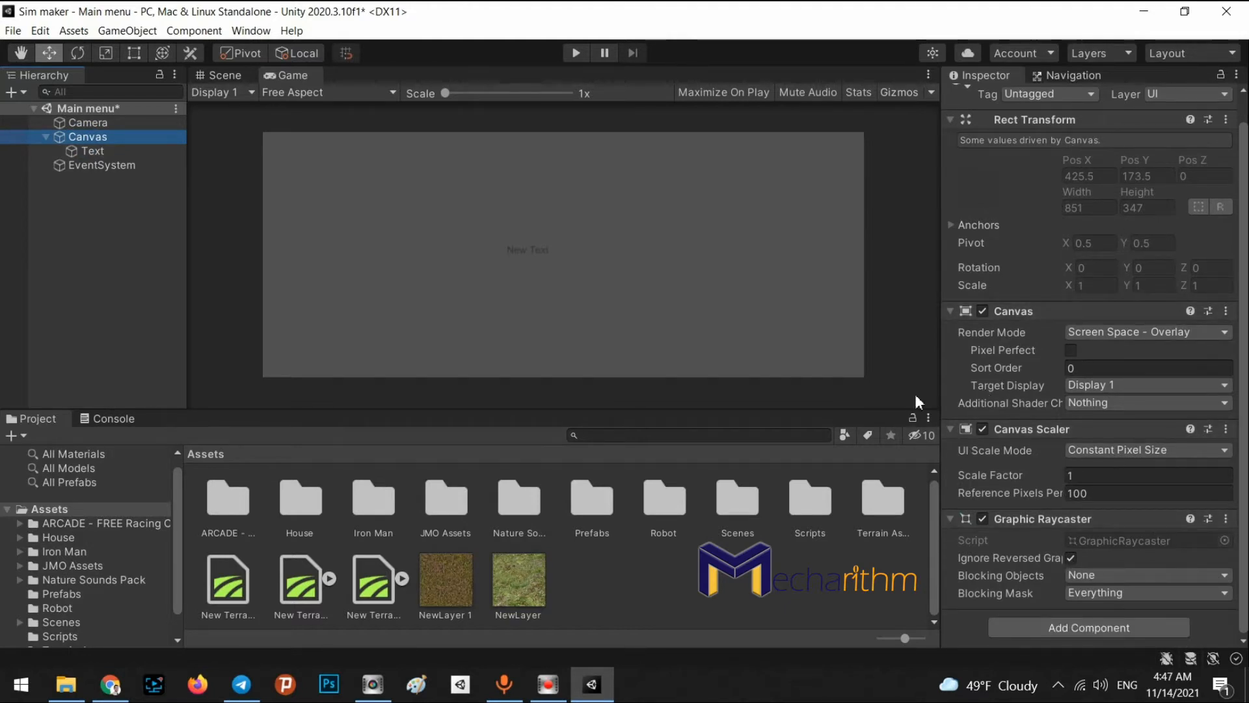
click(99, 148)
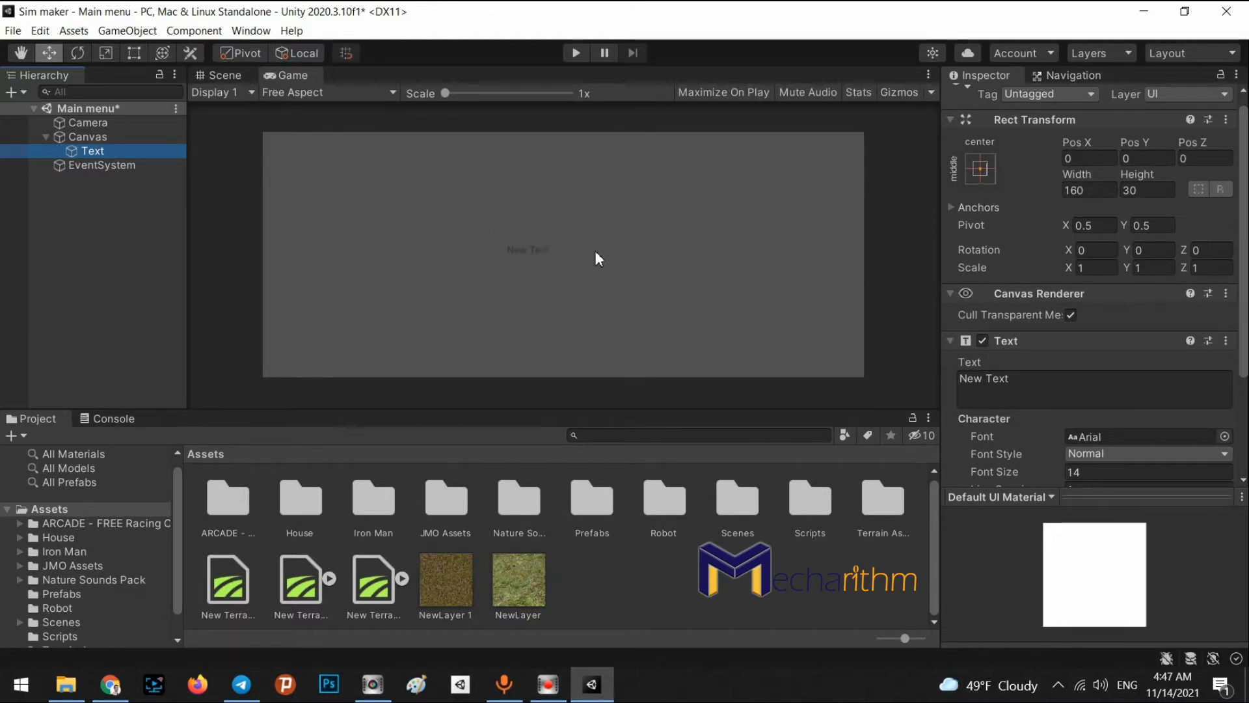
Step: Lighten the camera's background colour to a light grey, about hex B3B3B3
click(94, 124)
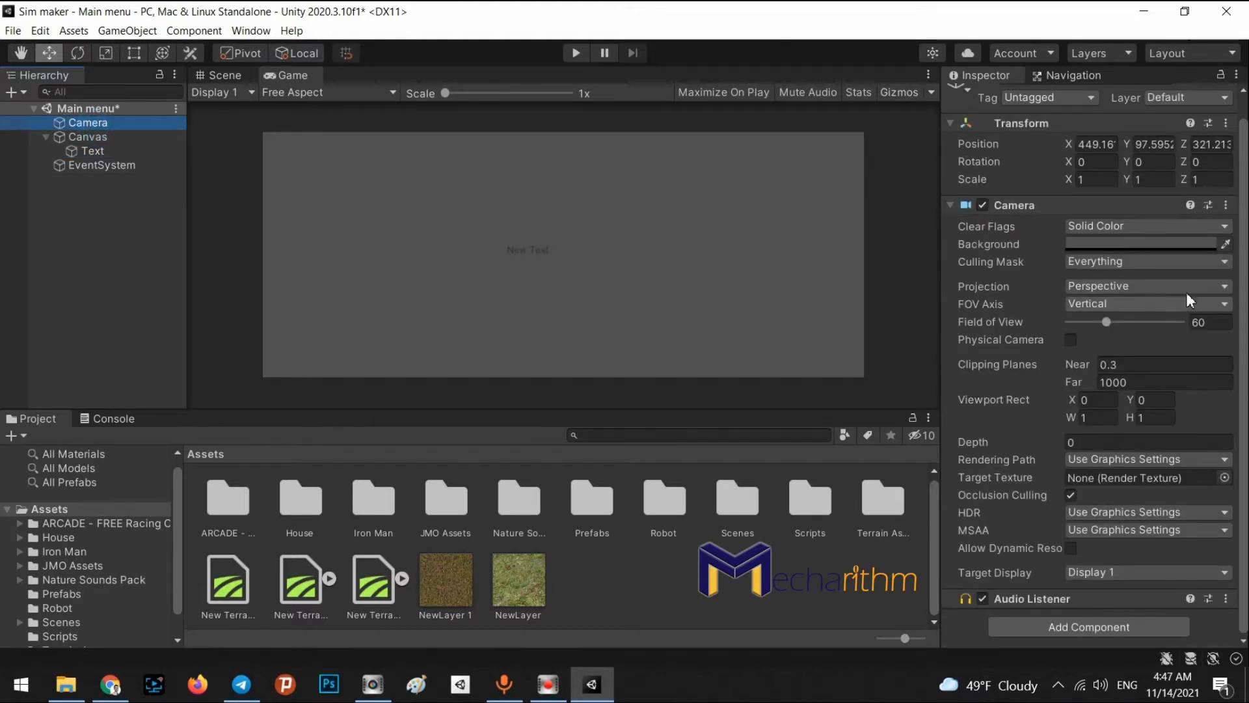
click(1120, 245)
drag(1100, 360, 1090, 370)
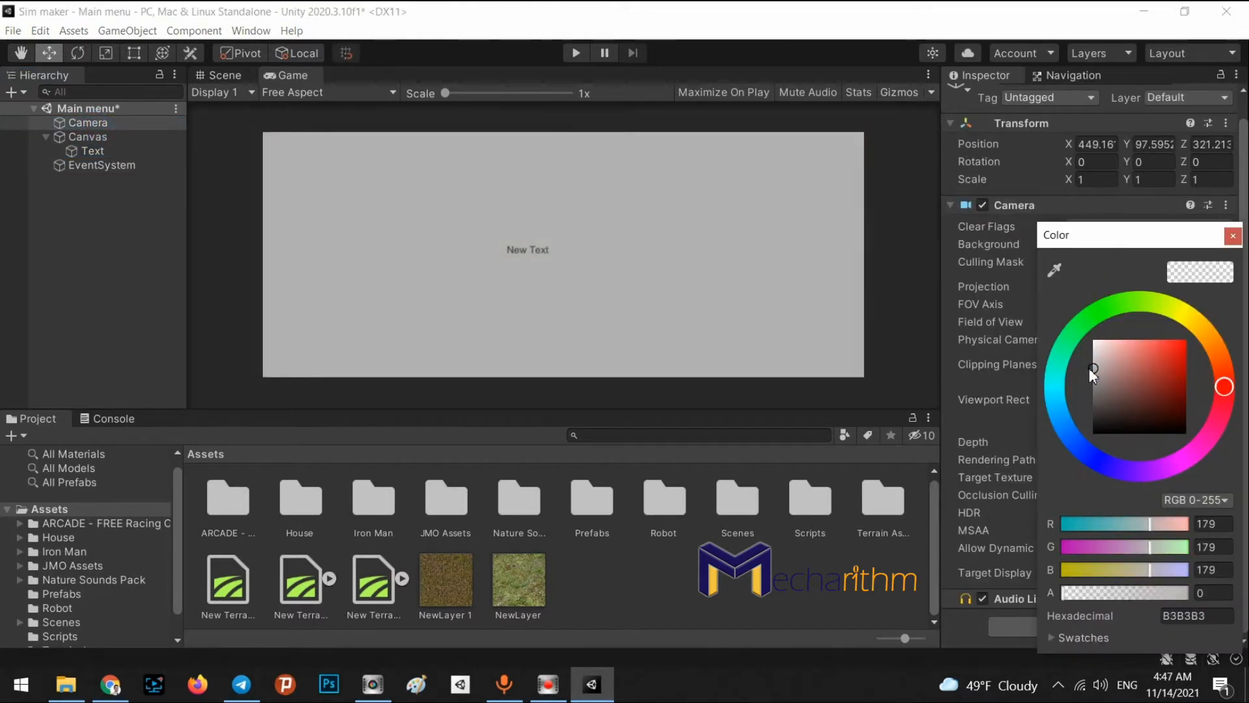
click(95, 261)
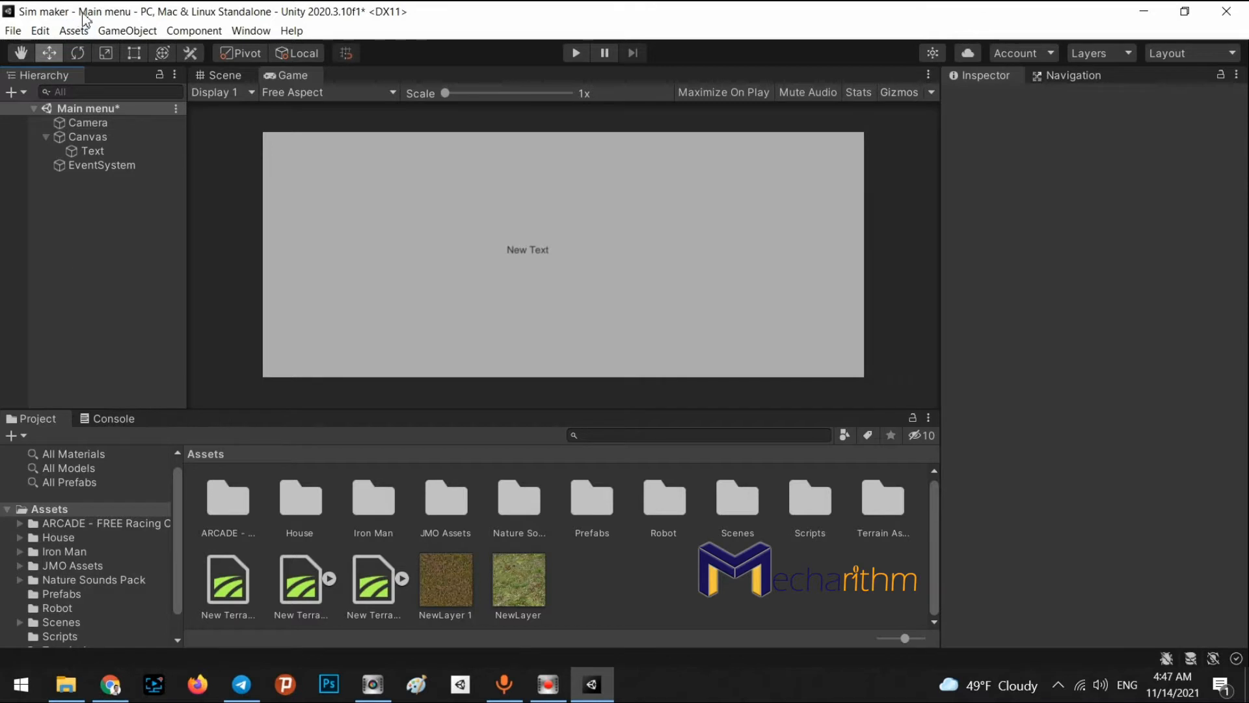
Step: Add a UI Image element to the canvas, keeping its default name
click(127, 30)
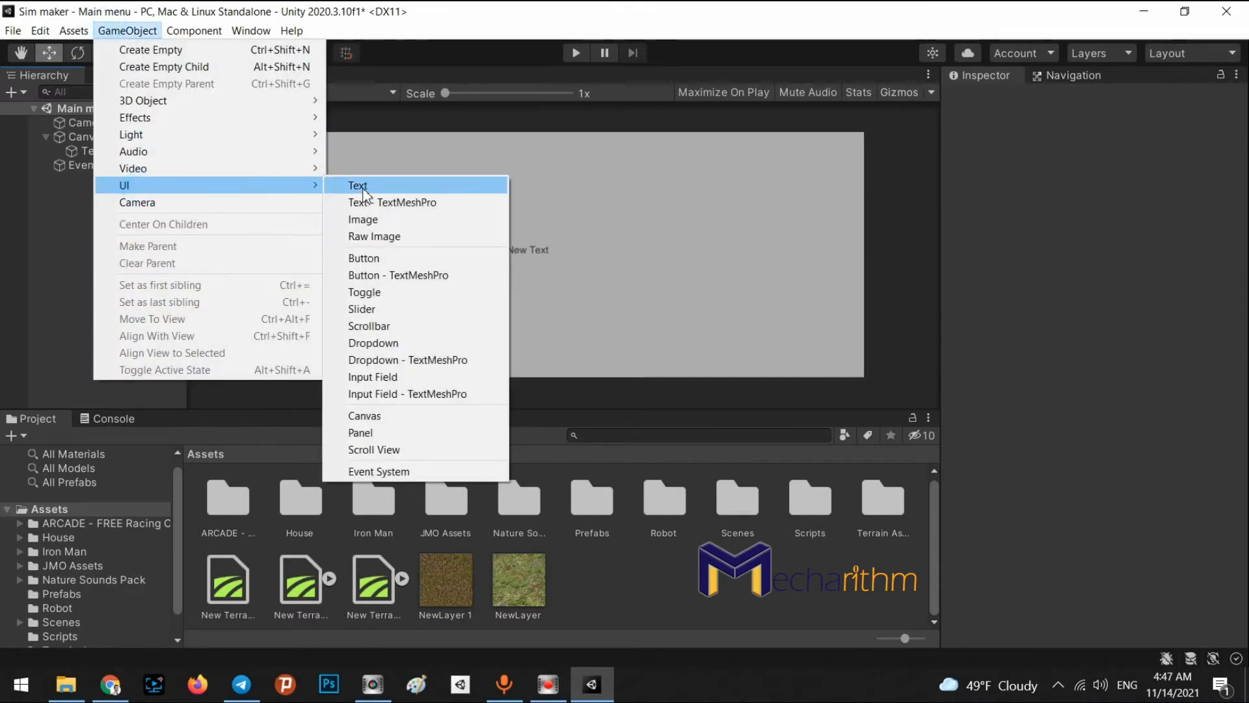
click(394, 221)
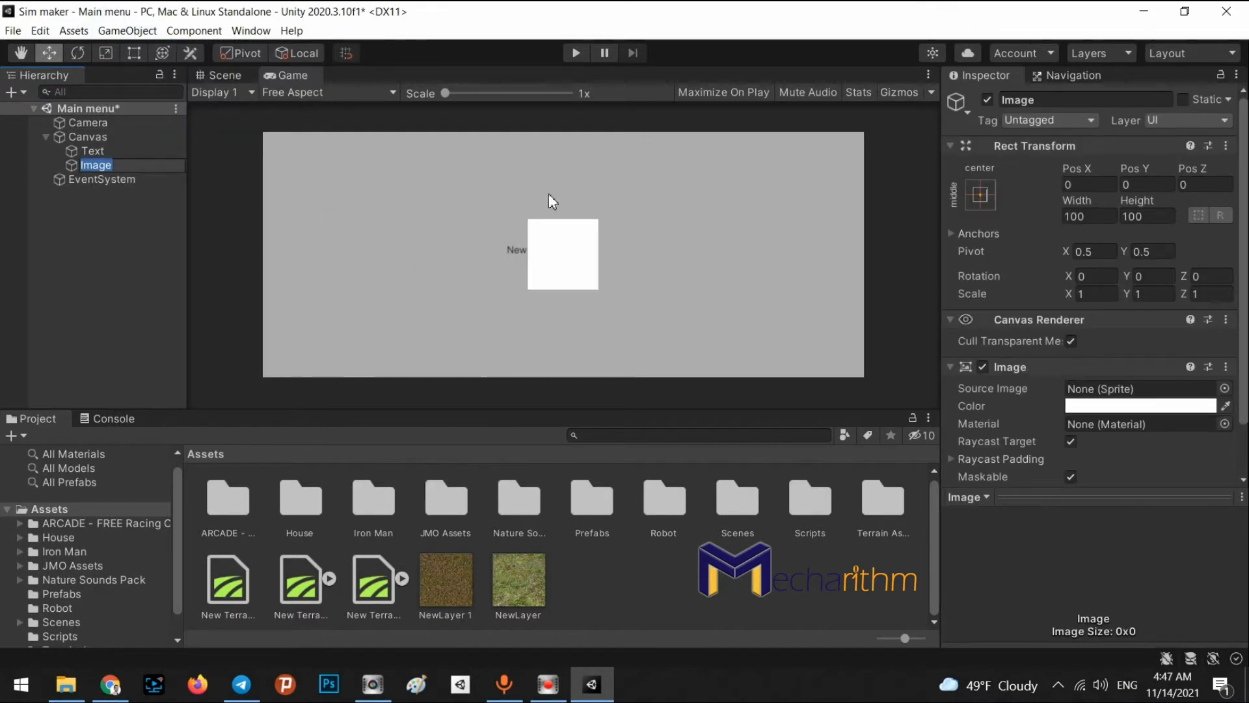
click(130, 192)
Step: Add a UI Raw Image to the canvas and shift it beside the Image, to Pos X of about 122.36
click(128, 30)
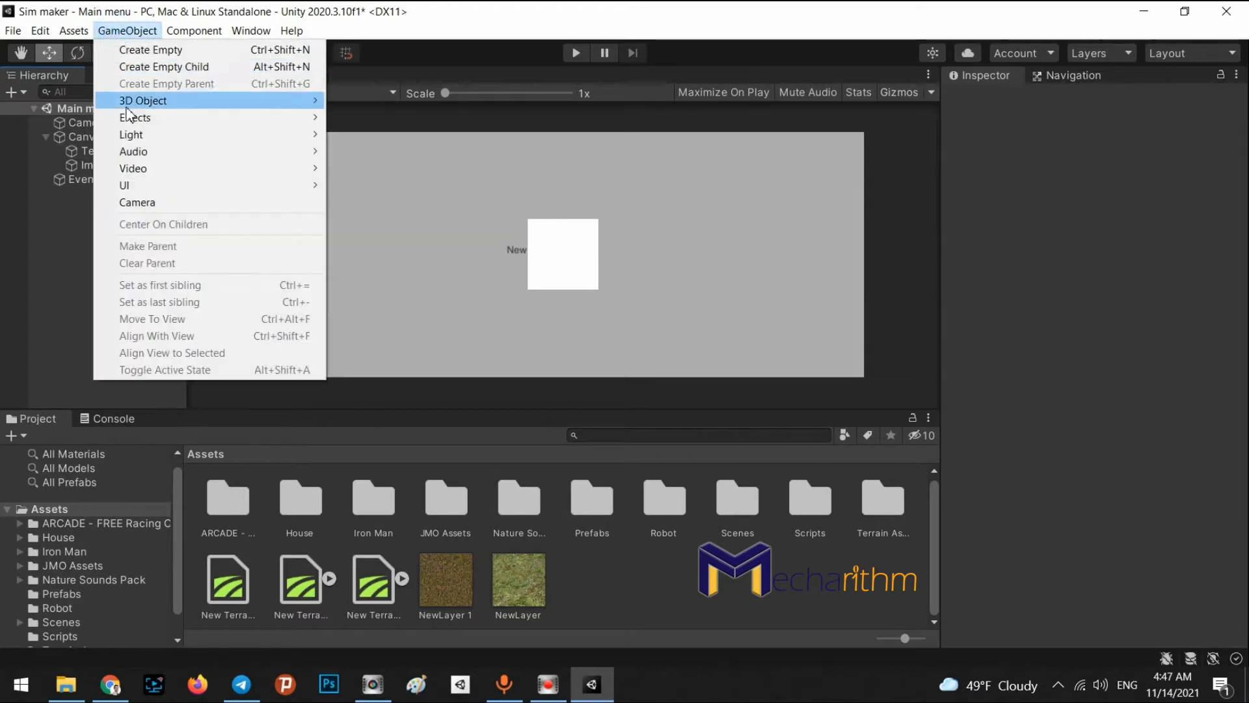
mouse_move(146, 186)
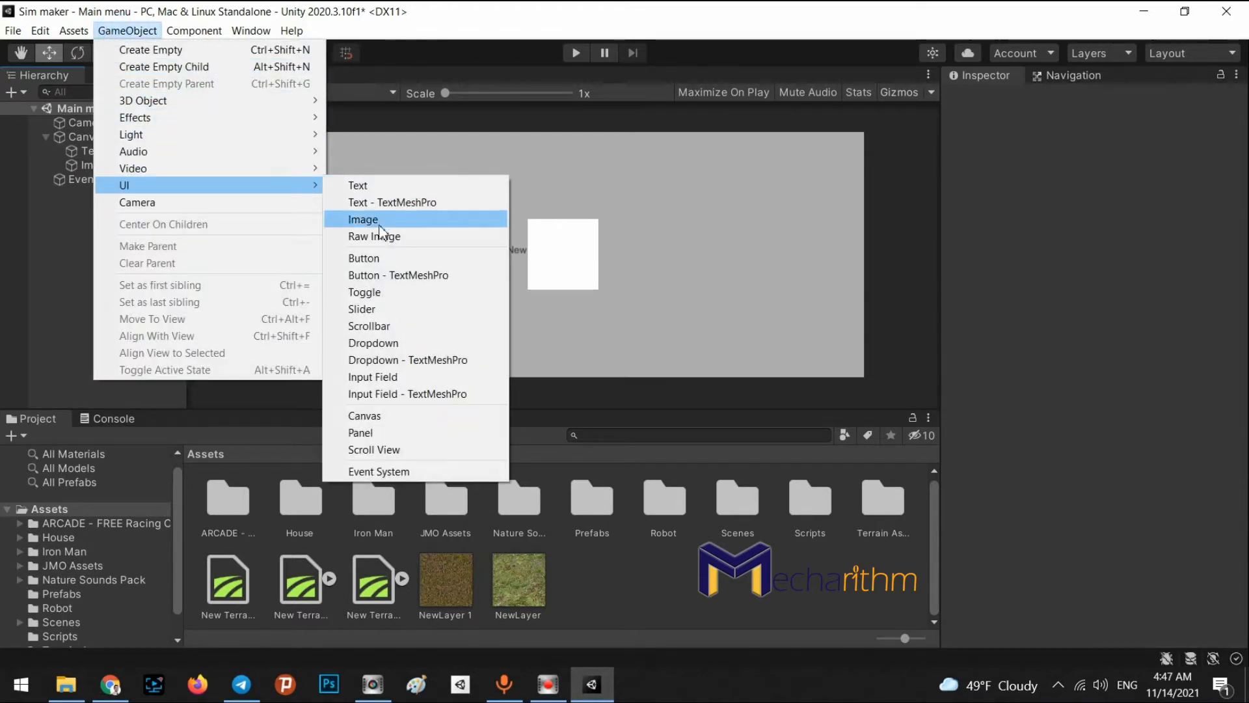
click(379, 233)
click(131, 168)
click(126, 177)
click(1085, 167)
drag(1086, 166, 983, 357)
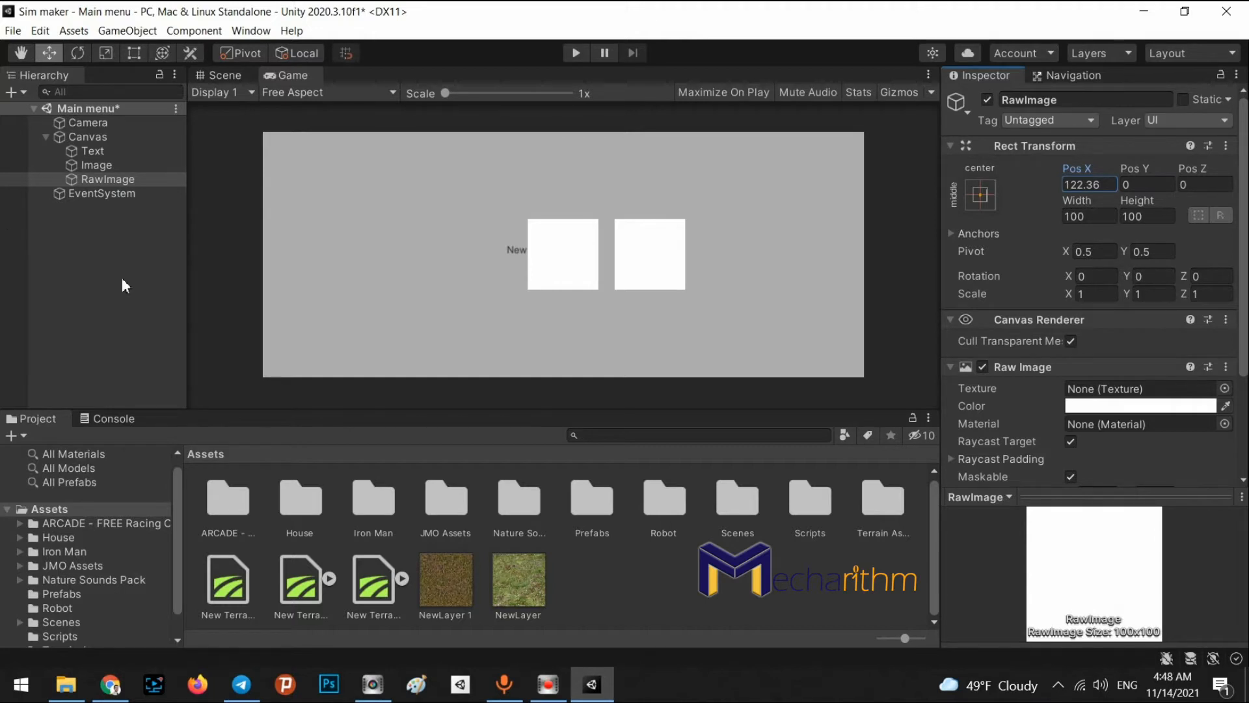
Step: Delete the Image element from the canvas, leaving the Raw Image in place
click(125, 31)
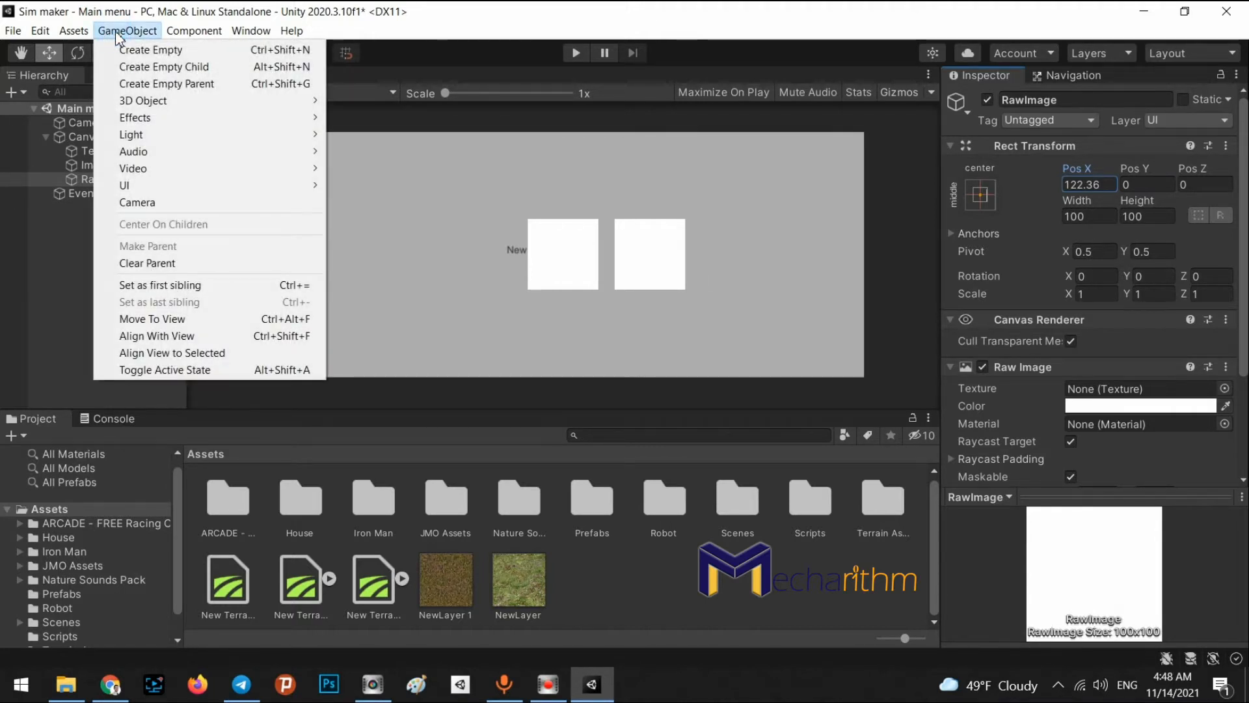
click(115, 29)
click(94, 165)
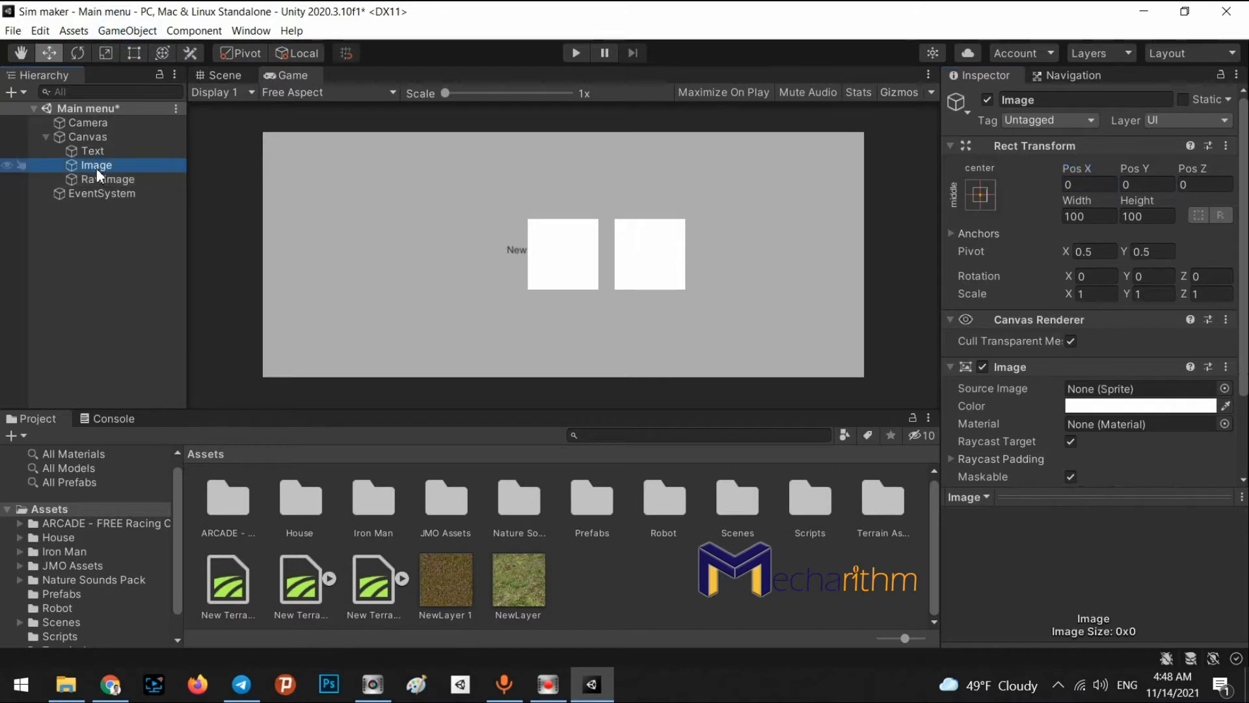
key(Delete)
click(96, 166)
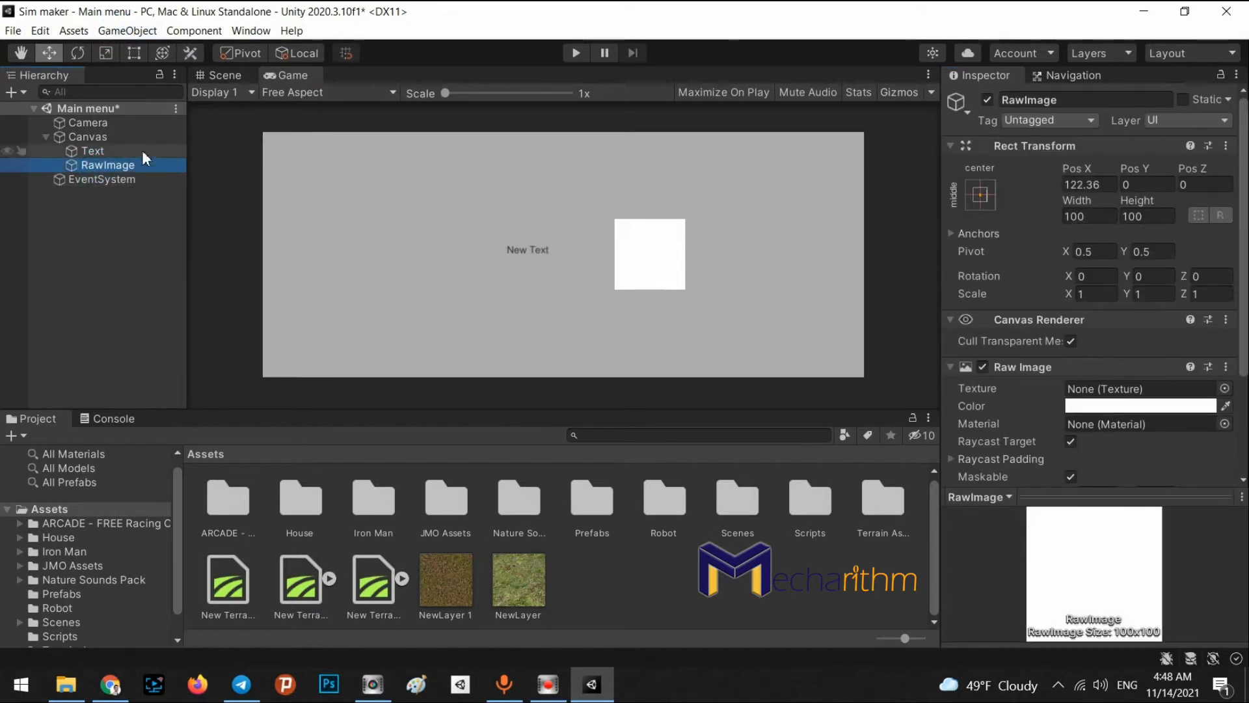
Step: Add a UI Button to the canvas and lower it to a Pos Y of about -35.75
click(126, 30)
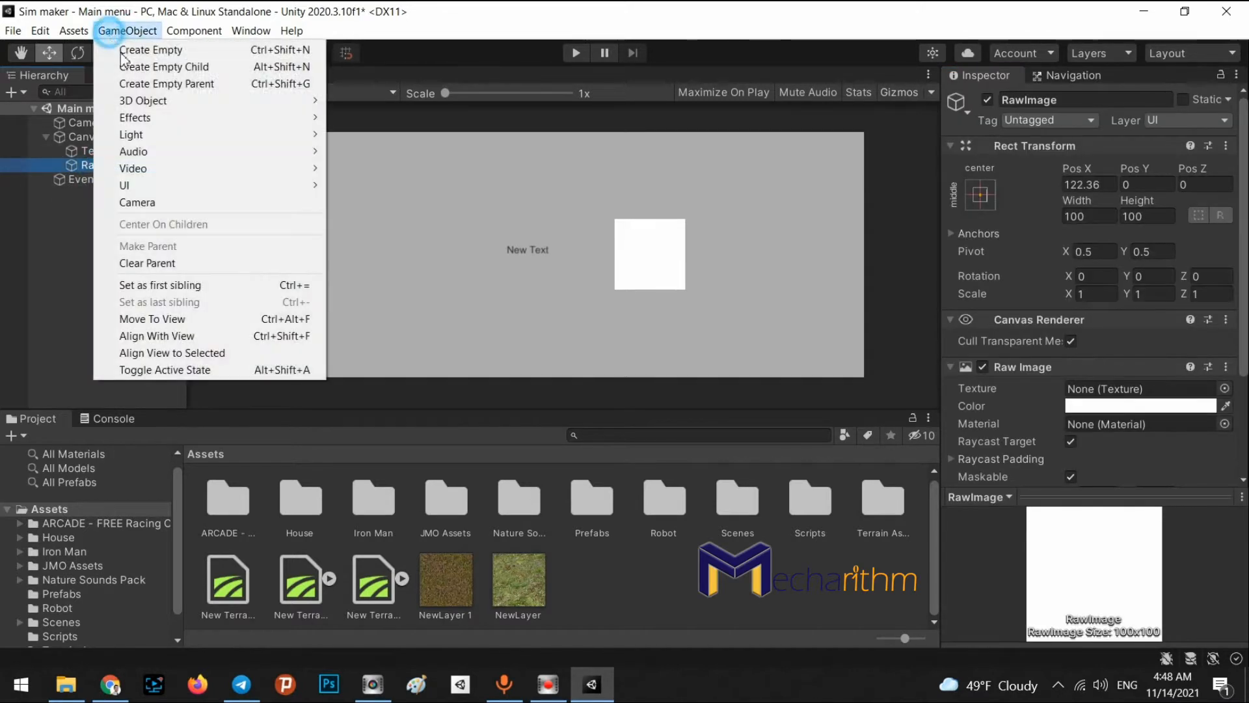
click(127, 185)
click(365, 258)
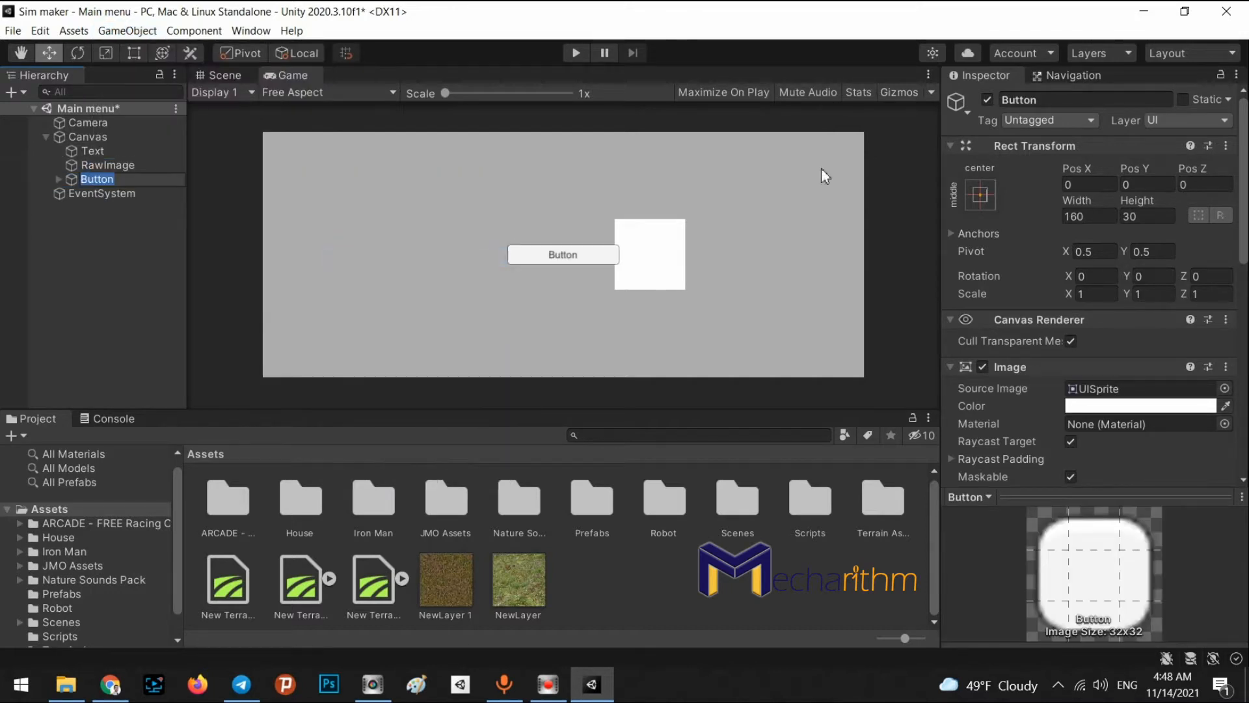
drag(1151, 170, 634, 336)
click(549, 278)
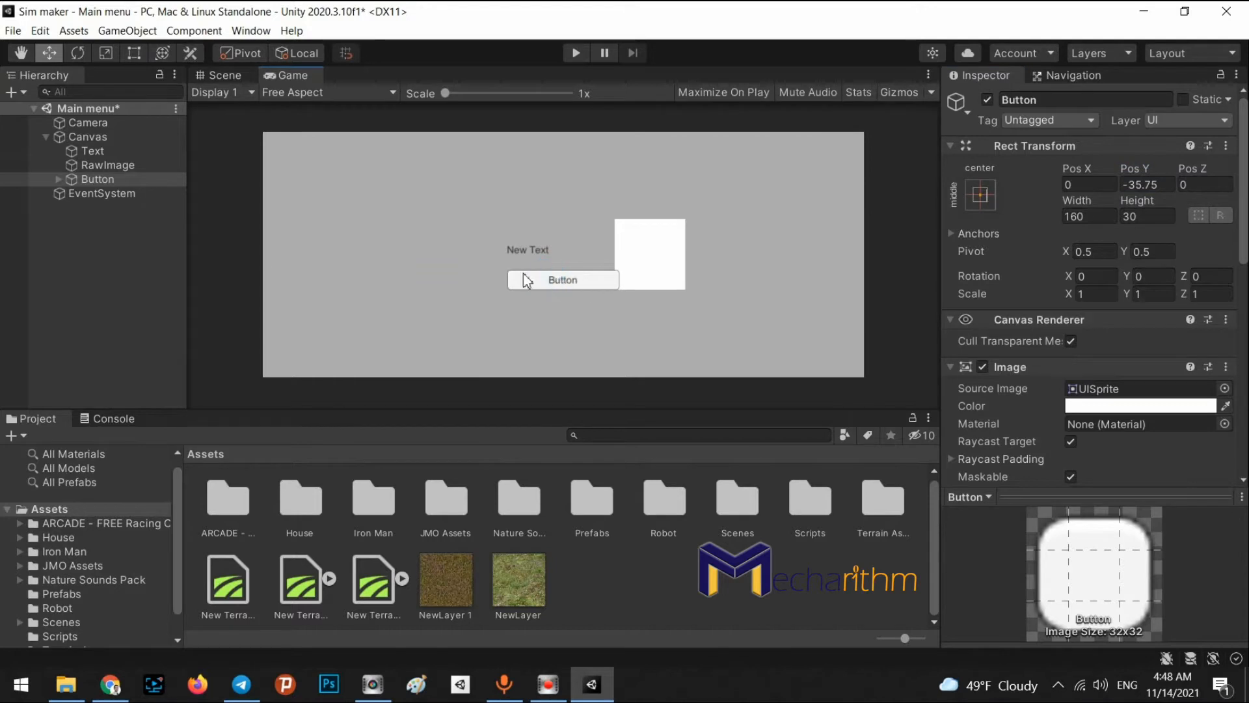
Step: Add a UI Toggle to the canvas and move it below the Button, to a Pos Y of about -80.18
click(121, 31)
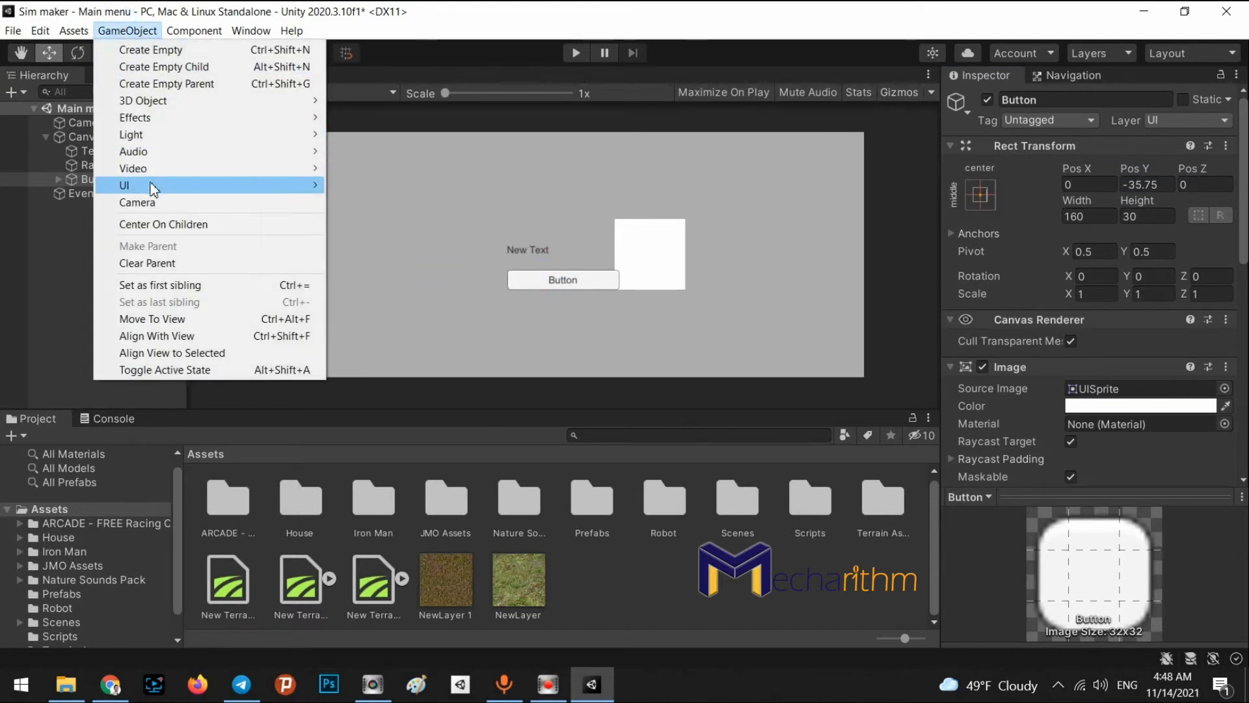
mouse_move(151, 186)
click(396, 292)
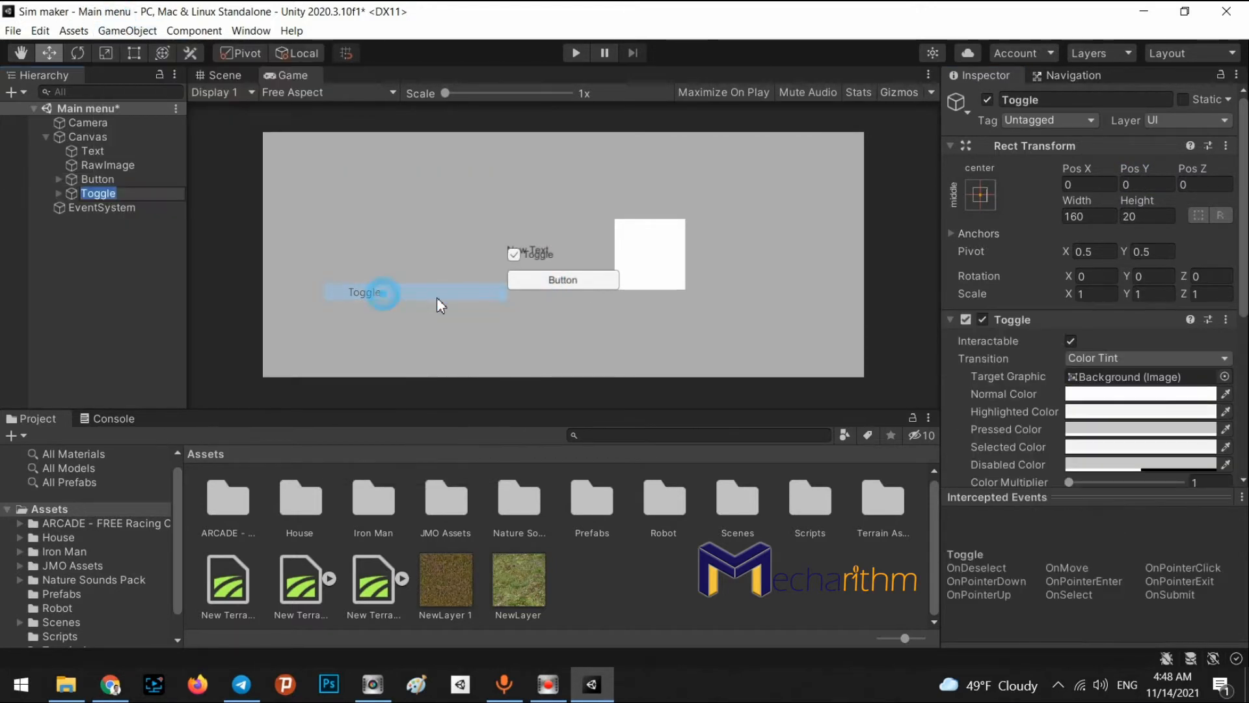
drag(1134, 171, 313, 195)
Step: Add a UI Slider to the canvas and raise it above the text, to a Pos Y of about 96.16
click(125, 31)
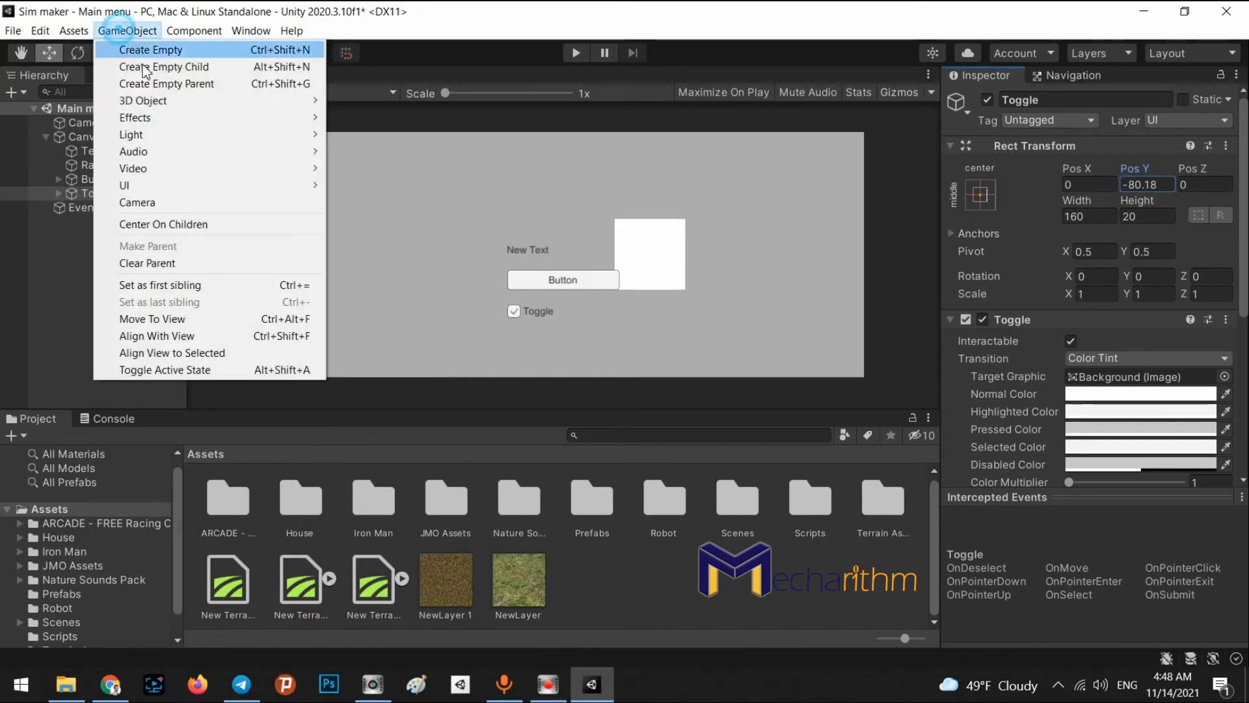
mouse_move(167, 187)
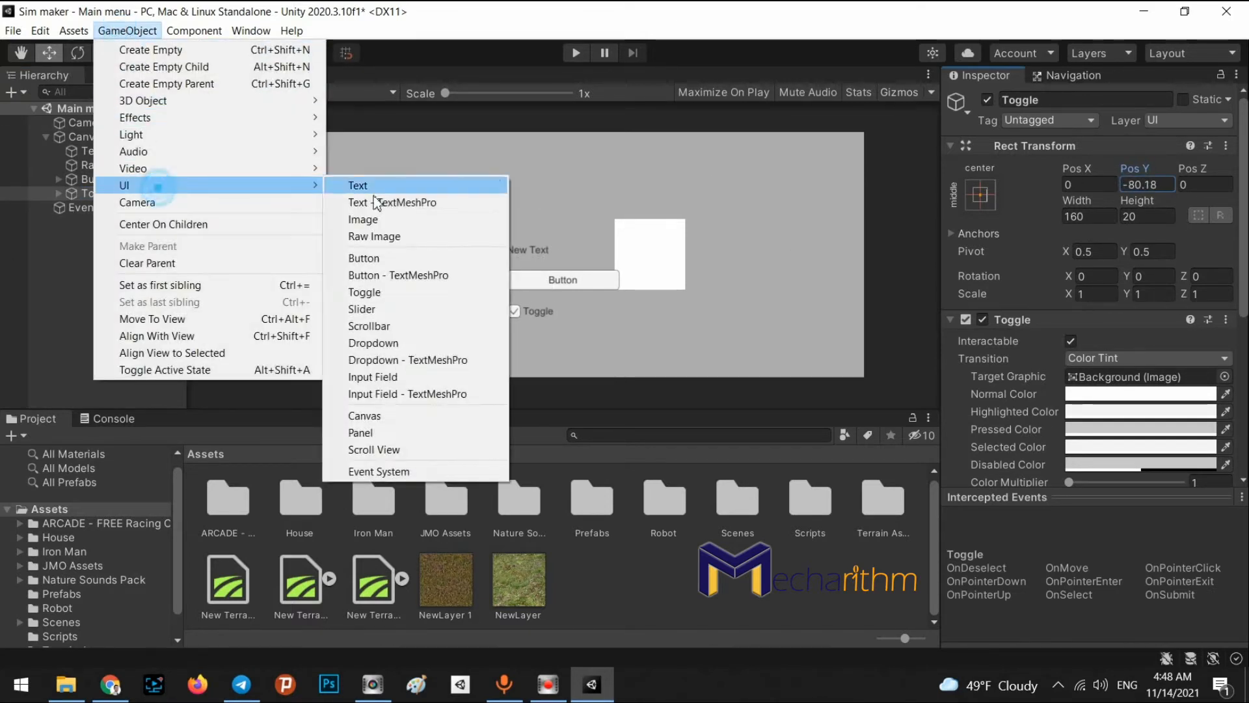
click(399, 309)
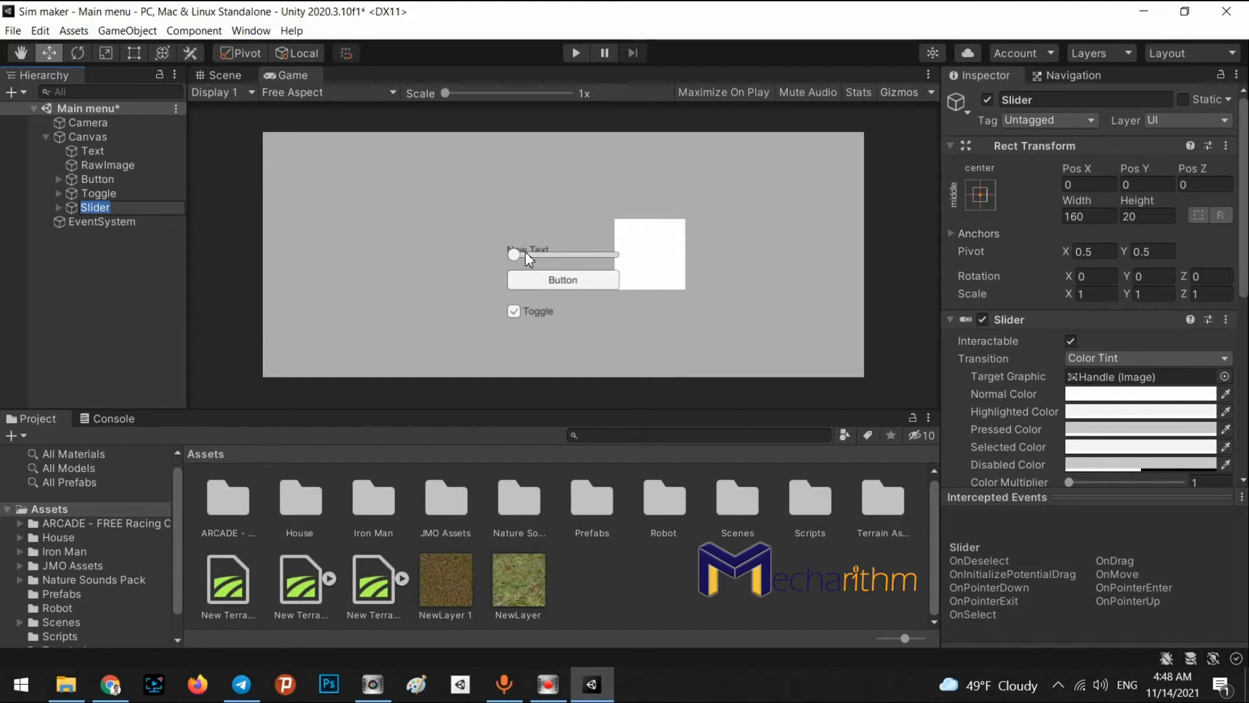
click(78, 255)
click(97, 205)
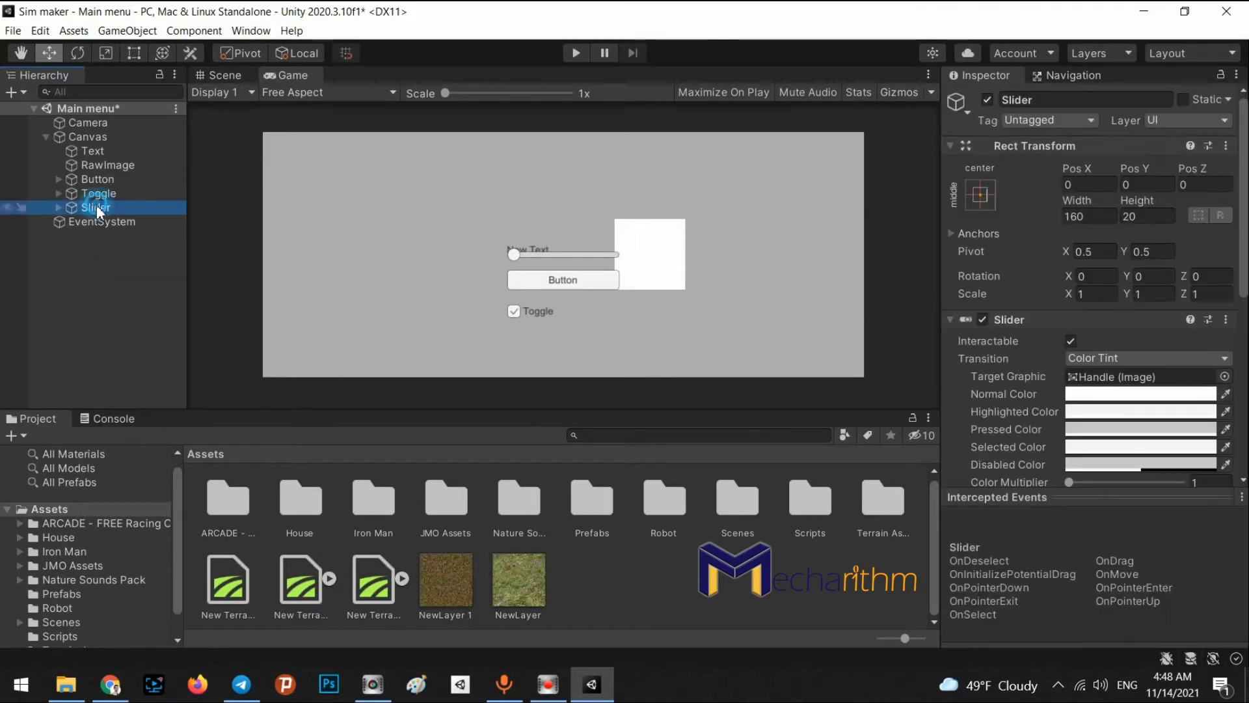
drag(1147, 169, 1180, 153)
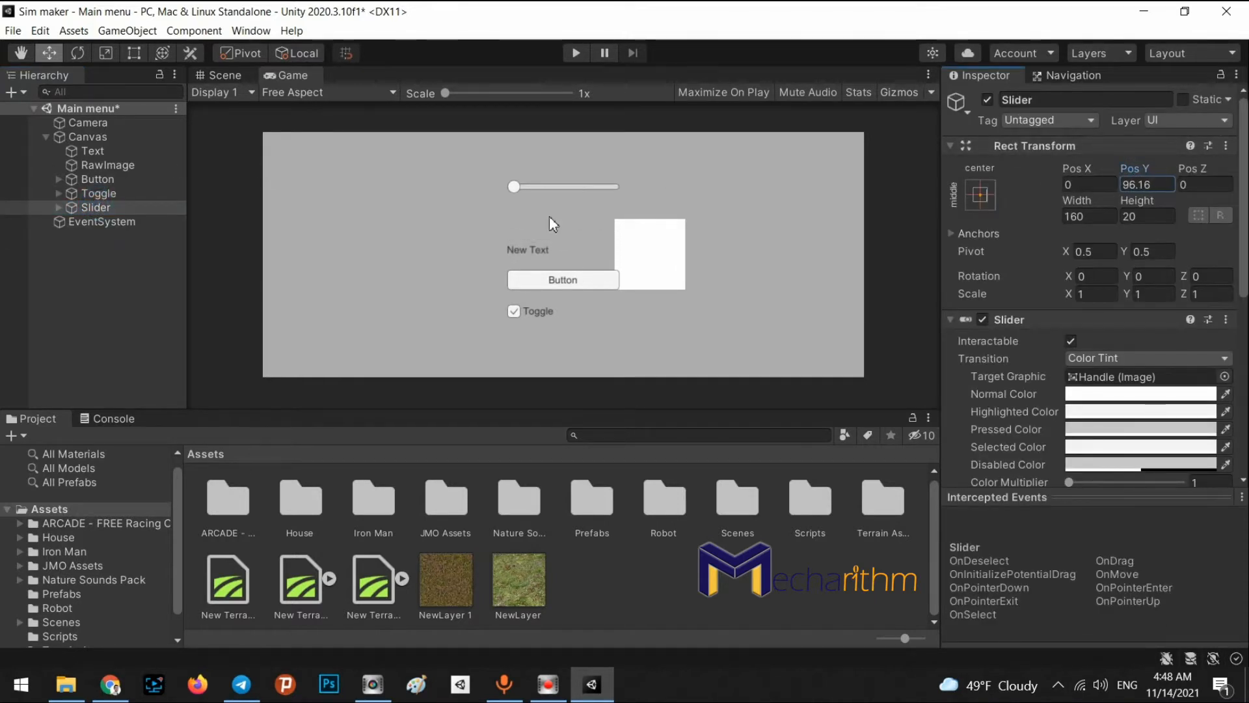
Step: Add a UI Input Field to the canvas and shift it to a Pos X of about -219.37
click(127, 31)
mouse_move(153, 190)
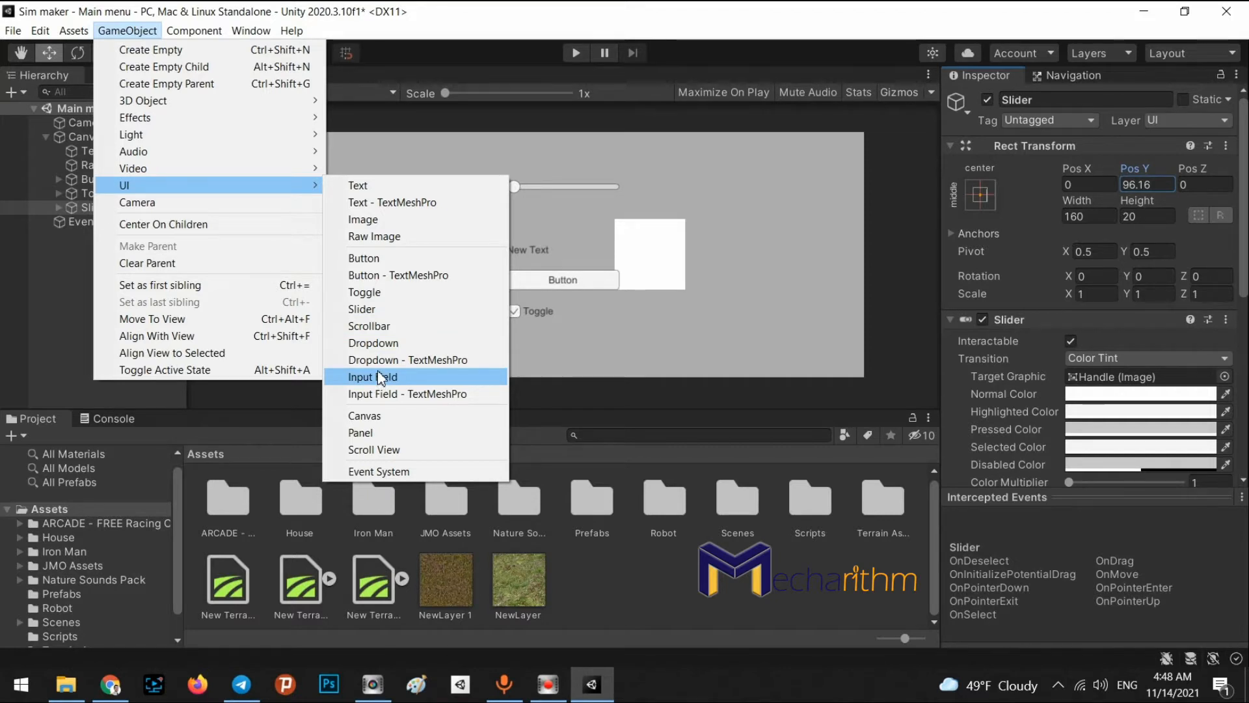
click(349, 379)
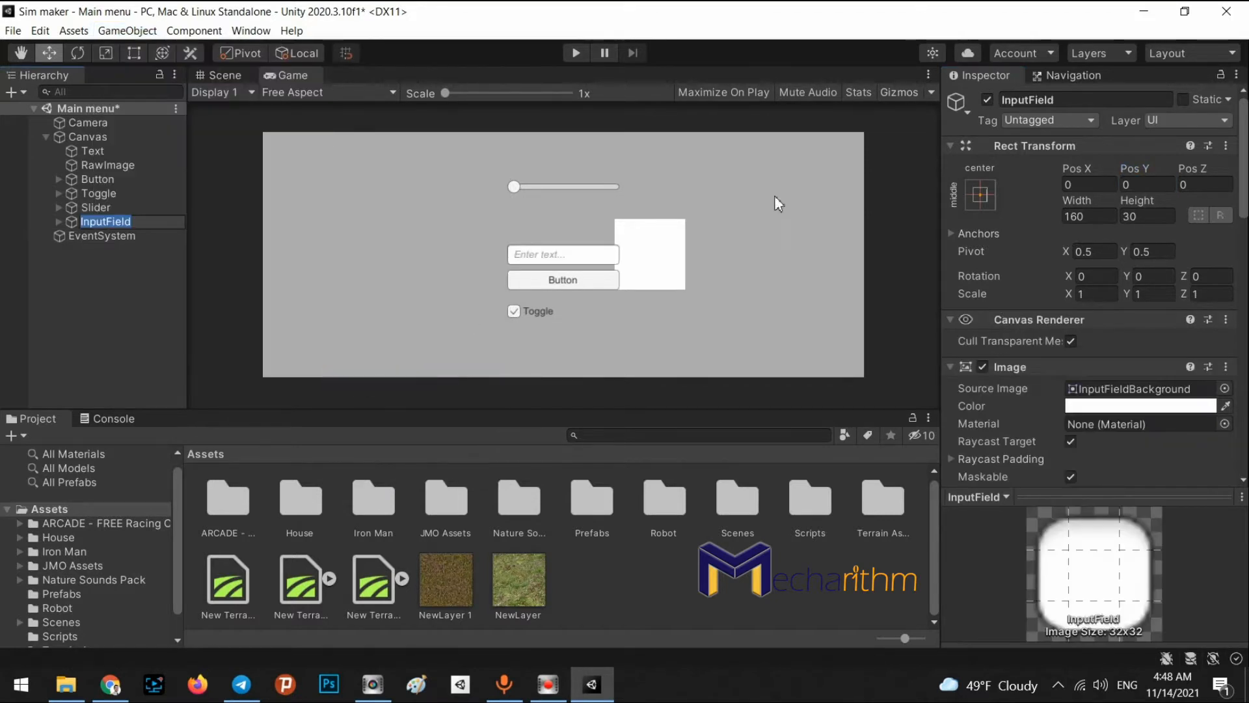
drag(1097, 178, 500, 177)
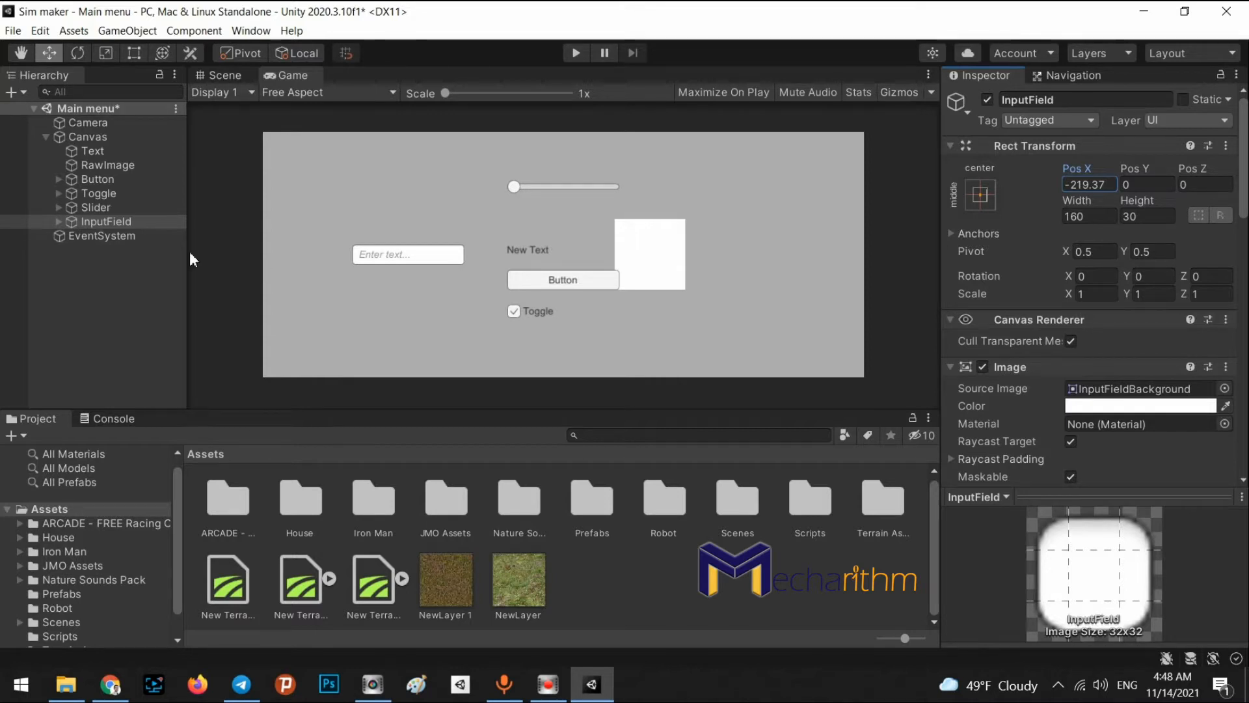
Step: Delete the Toggle and the Slider from the canvas
click(98, 218)
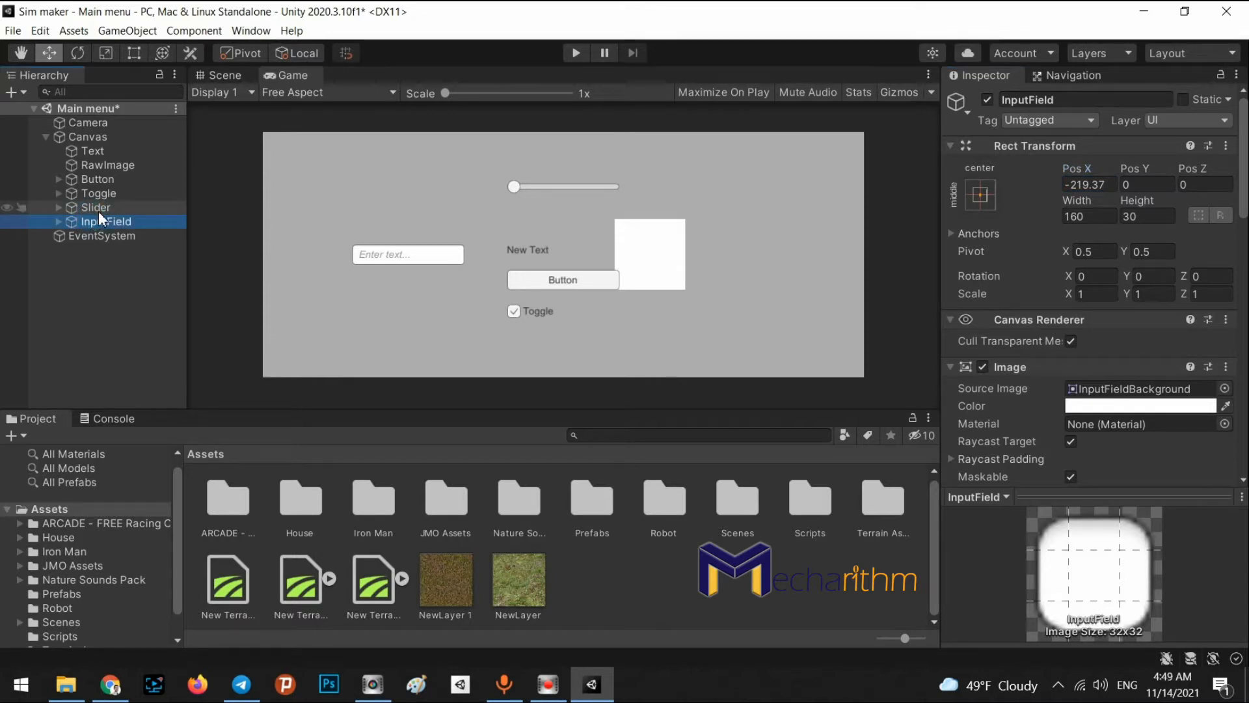
click(99, 194)
key(Delete)
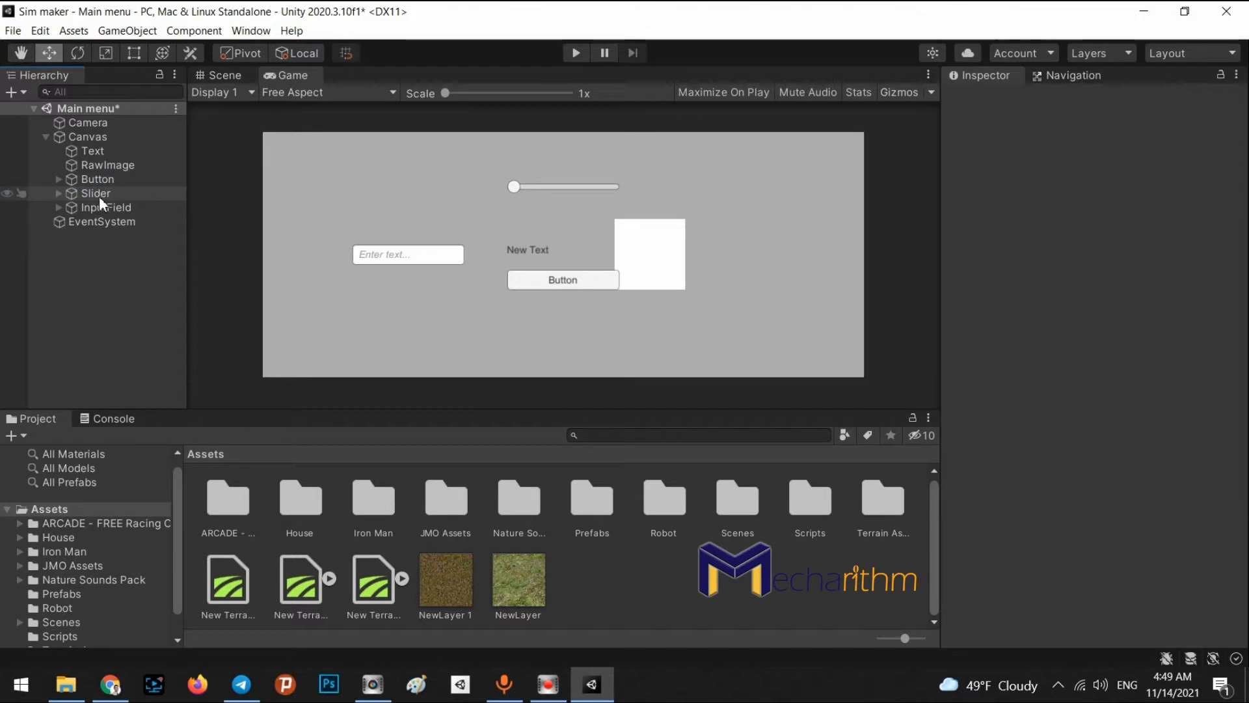
click(99, 192)
key(Delete)
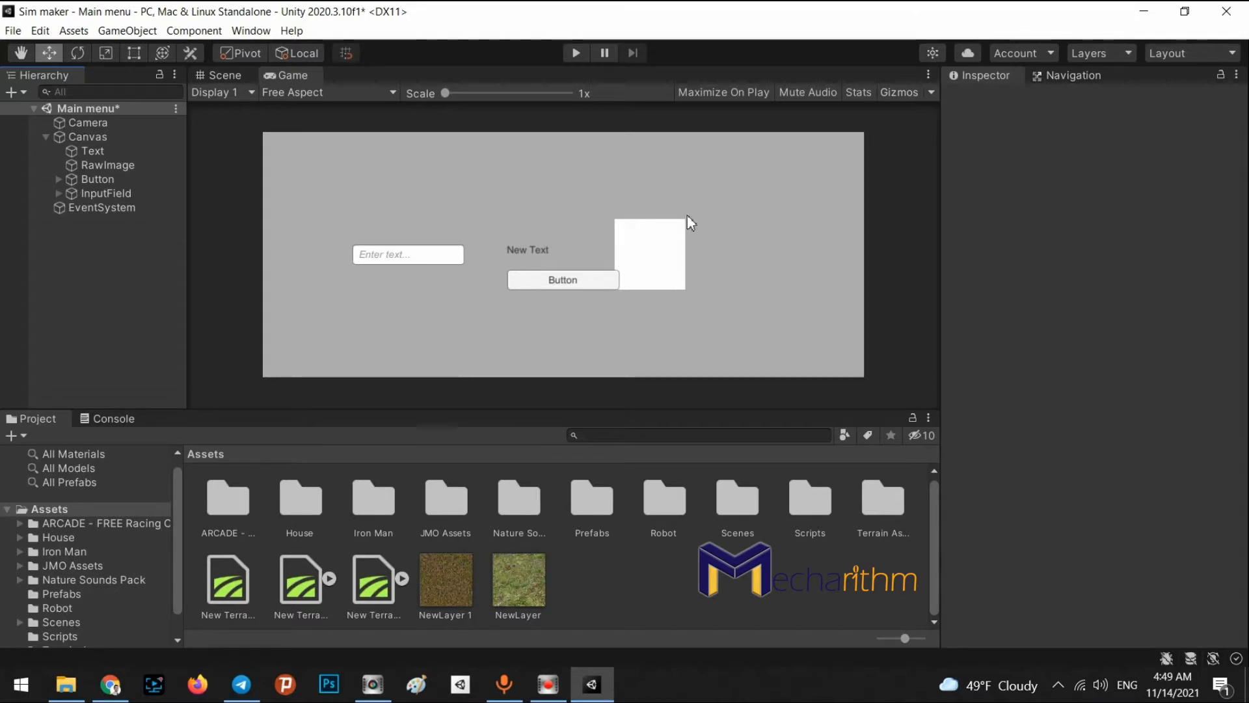
Step: Rename the Text object "Title of page" and set its displayed text to "Main menu"
click(88, 154)
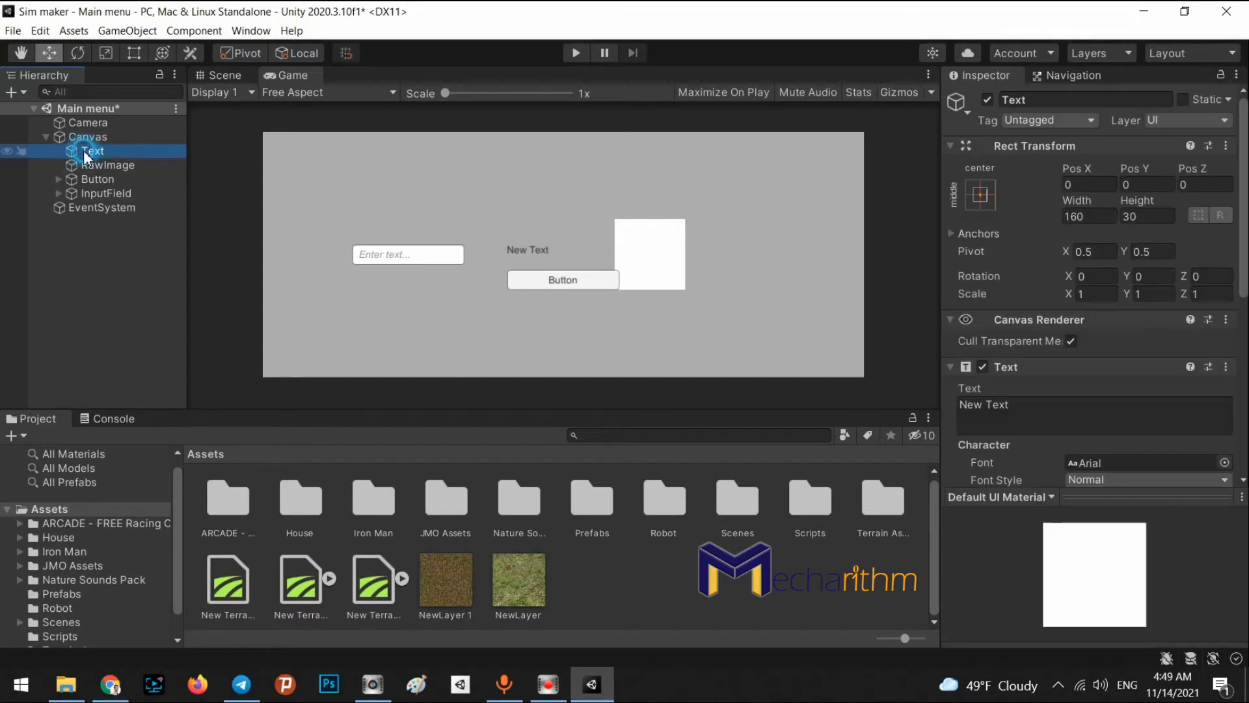
click(173, 156)
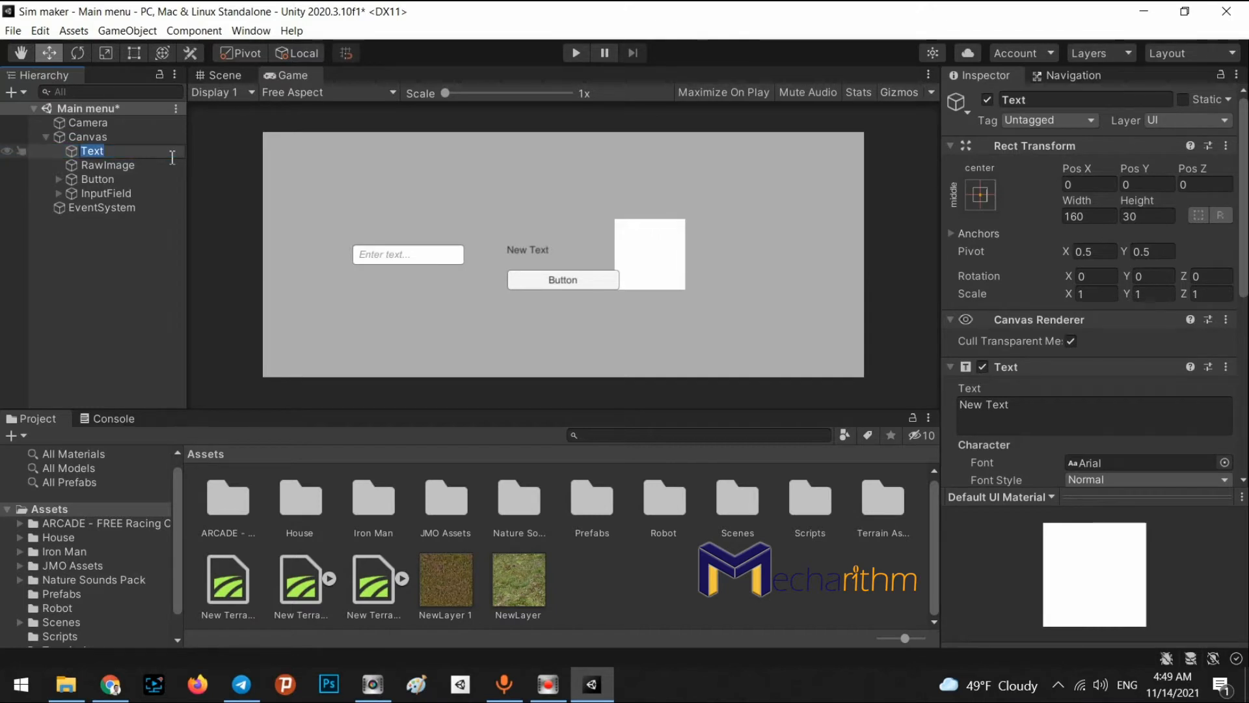
text(Title of page)
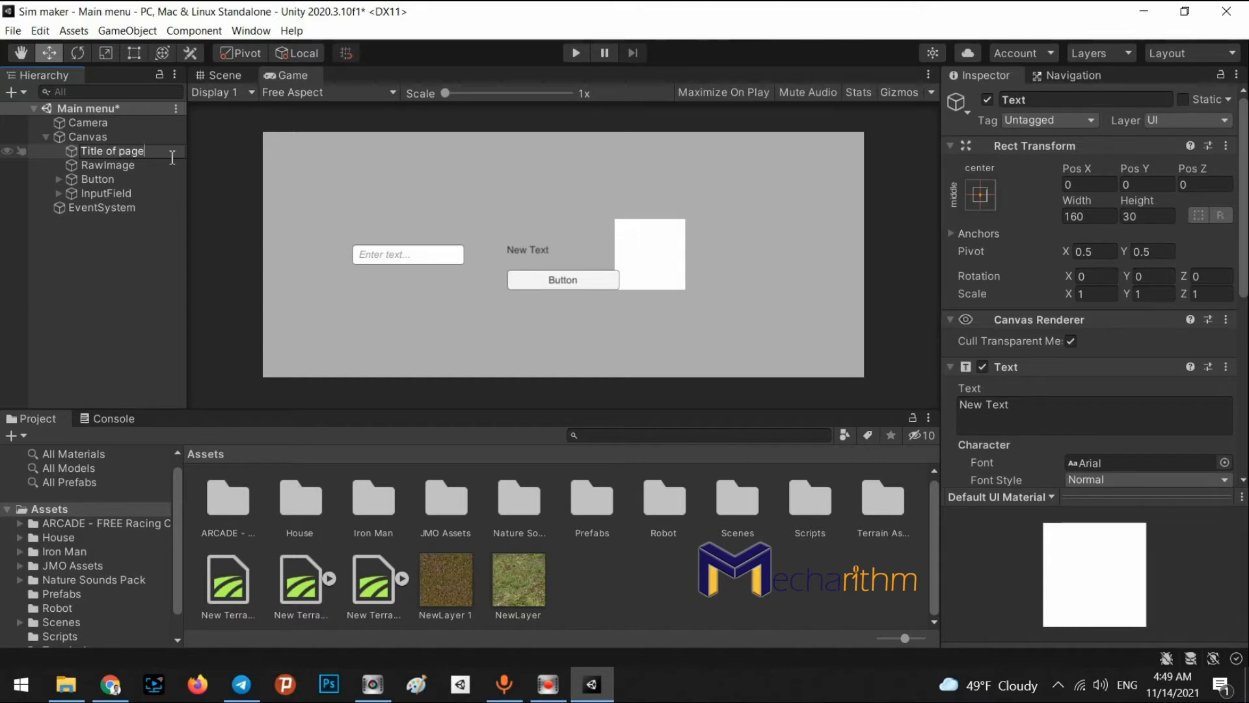
key(Return)
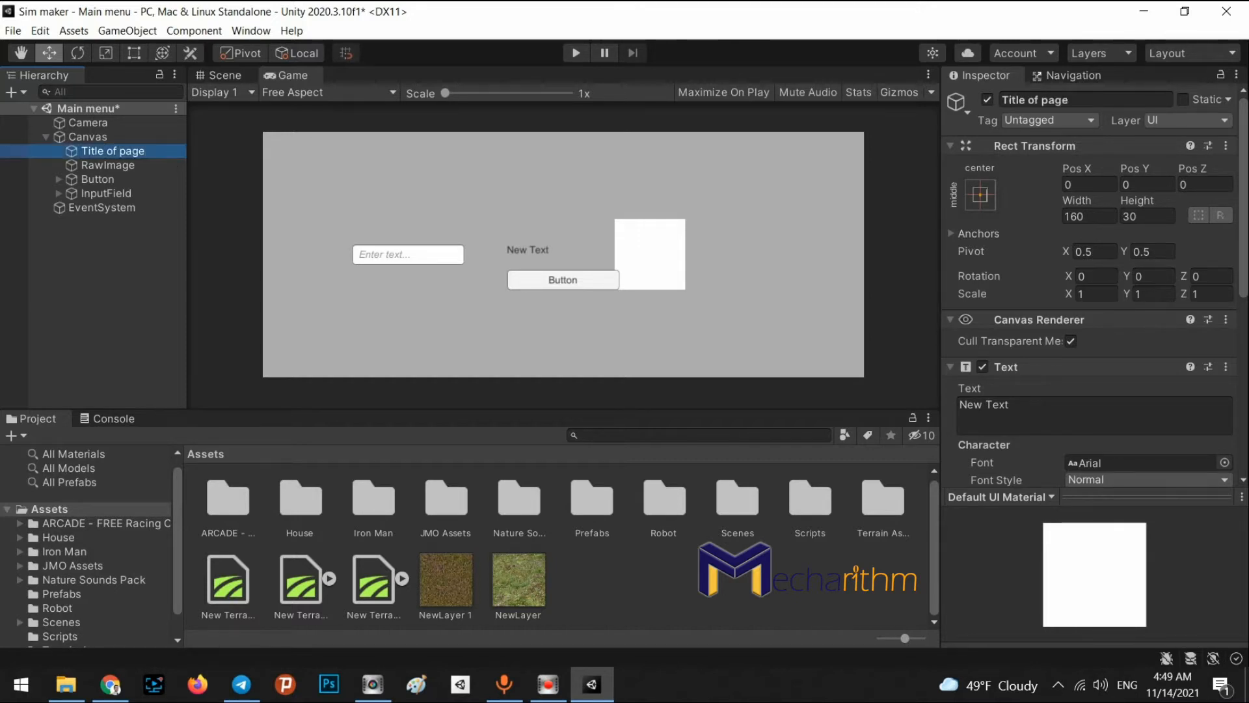
click(1055, 408)
text(Main menu)
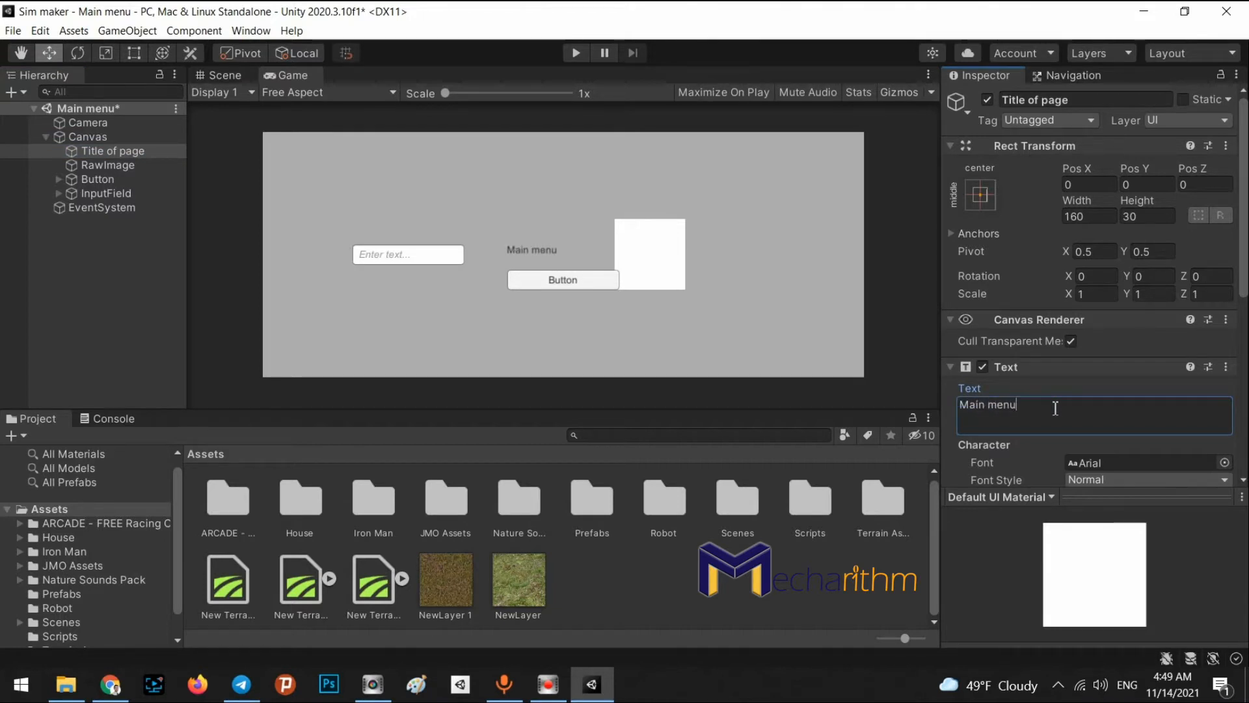
Step: Check the fonts available for the title text, keep Arial, and set the font style to Bold
scroll(1158, 326, down, 3)
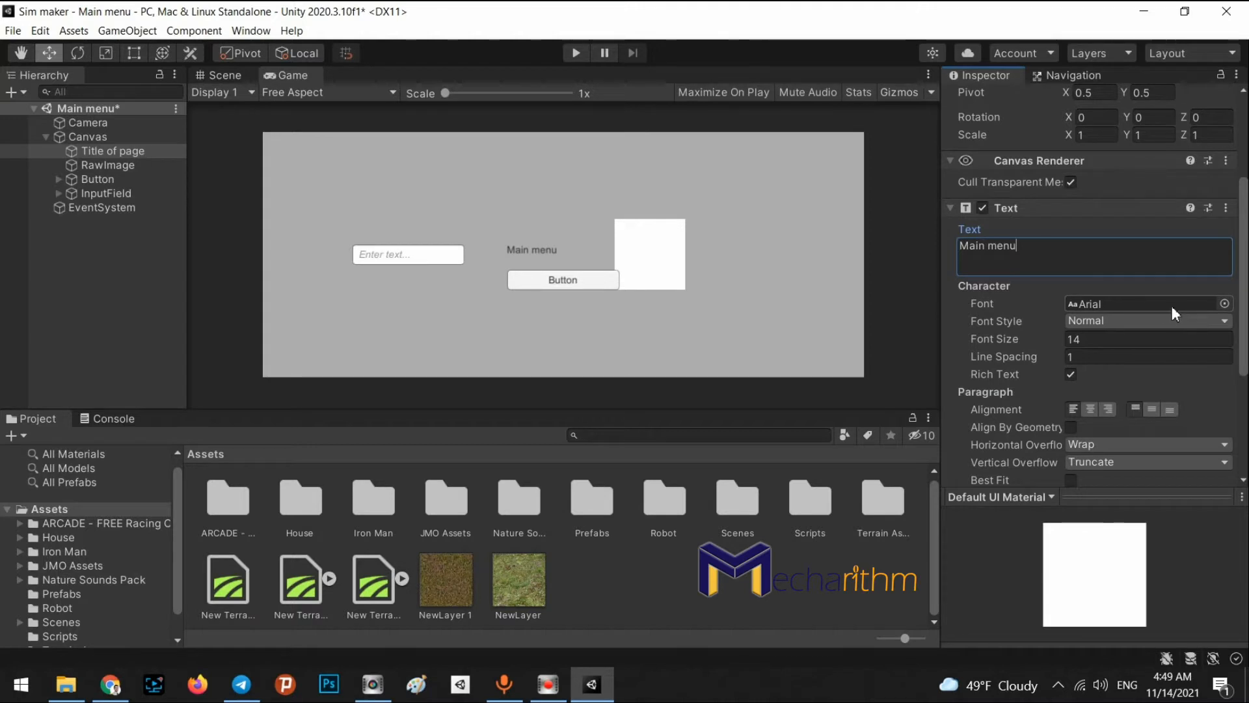
click(1225, 303)
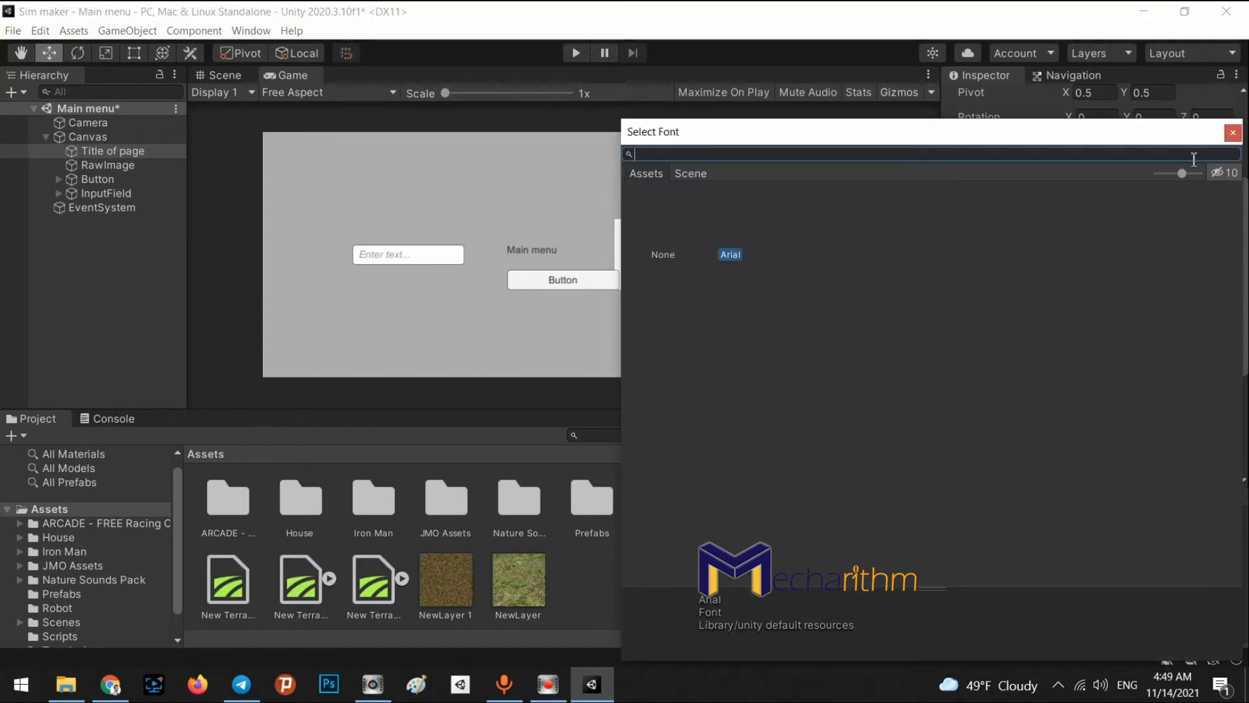
click(1233, 134)
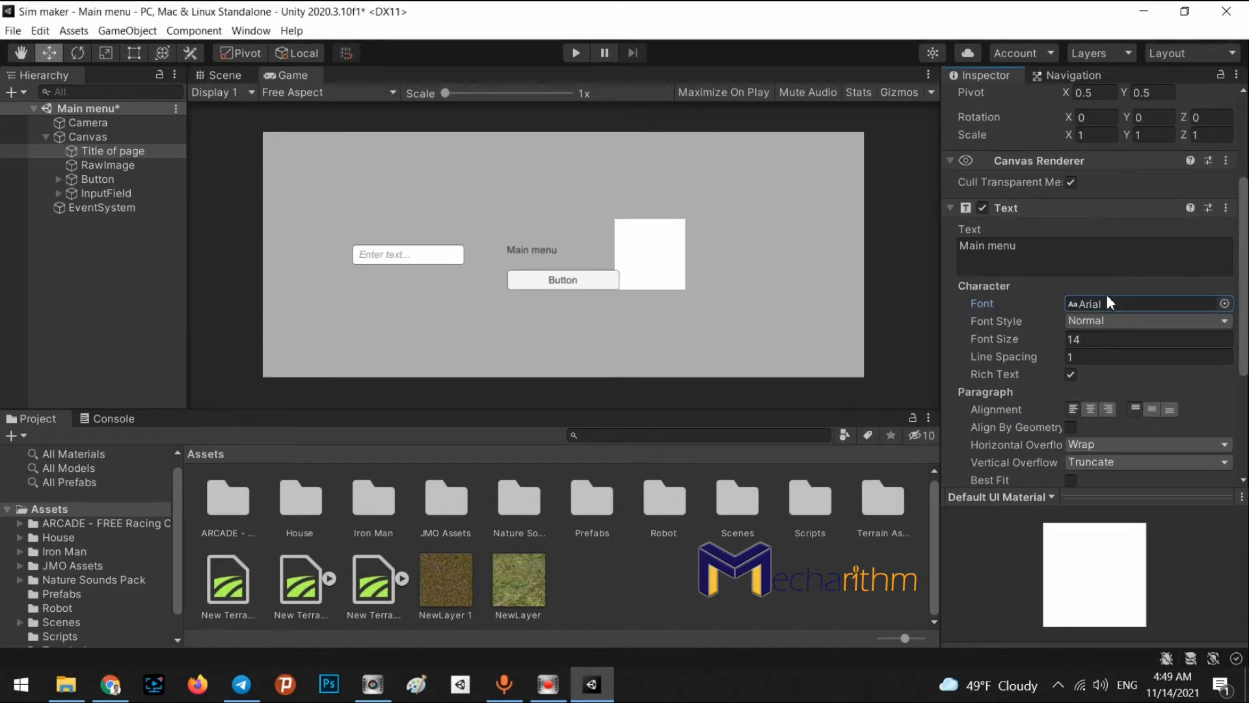
click(1086, 320)
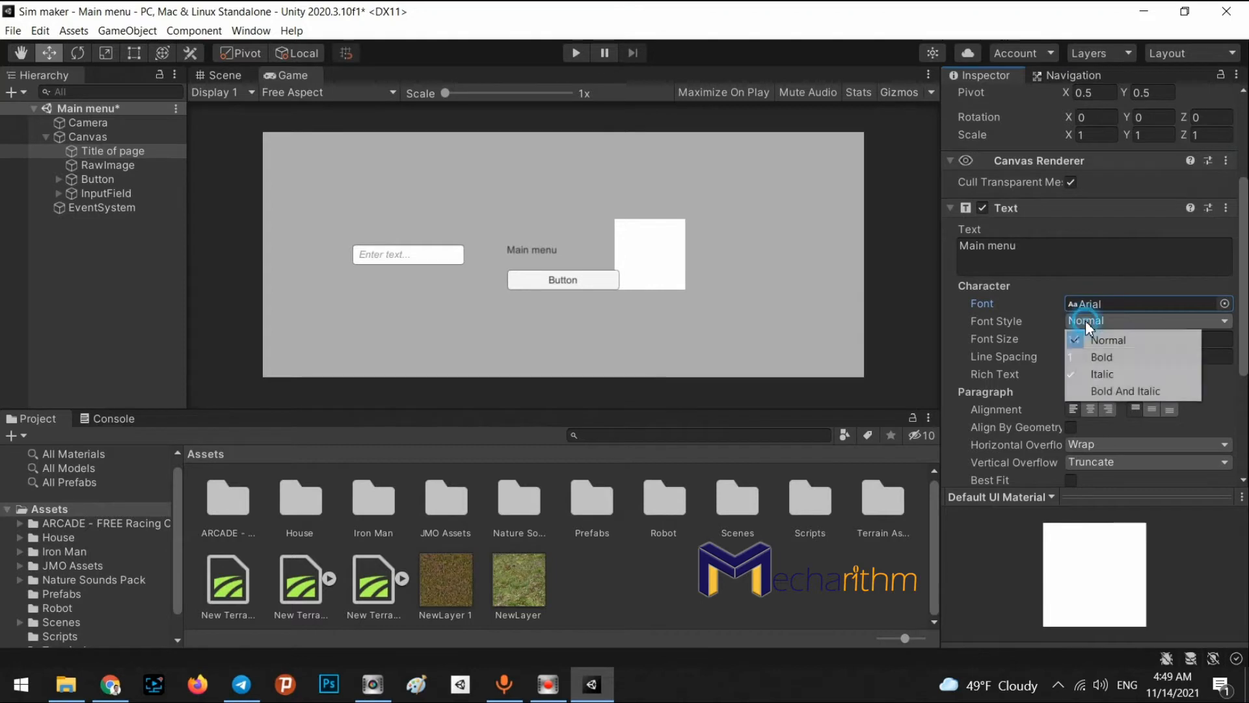
click(1100, 356)
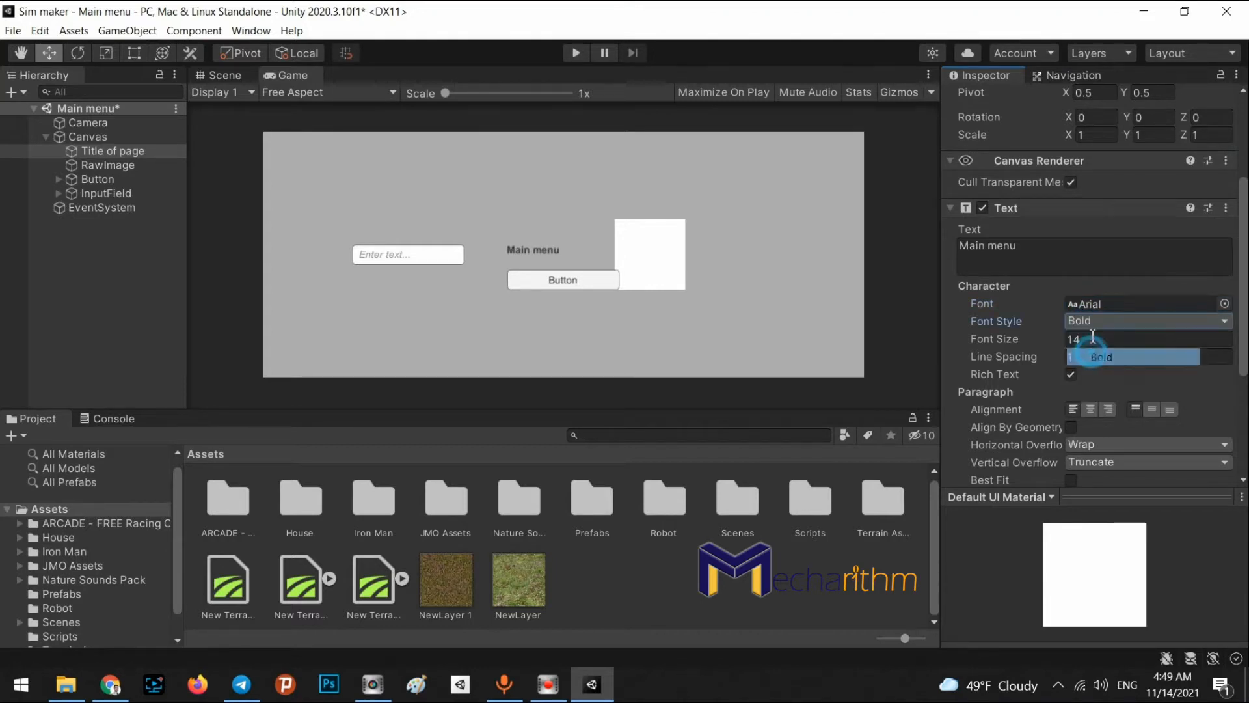
Step: Try the Italic and Bold And Italic font styles on the title, then return it to Bold
click(1087, 320)
click(1100, 375)
click(1103, 320)
click(1105, 392)
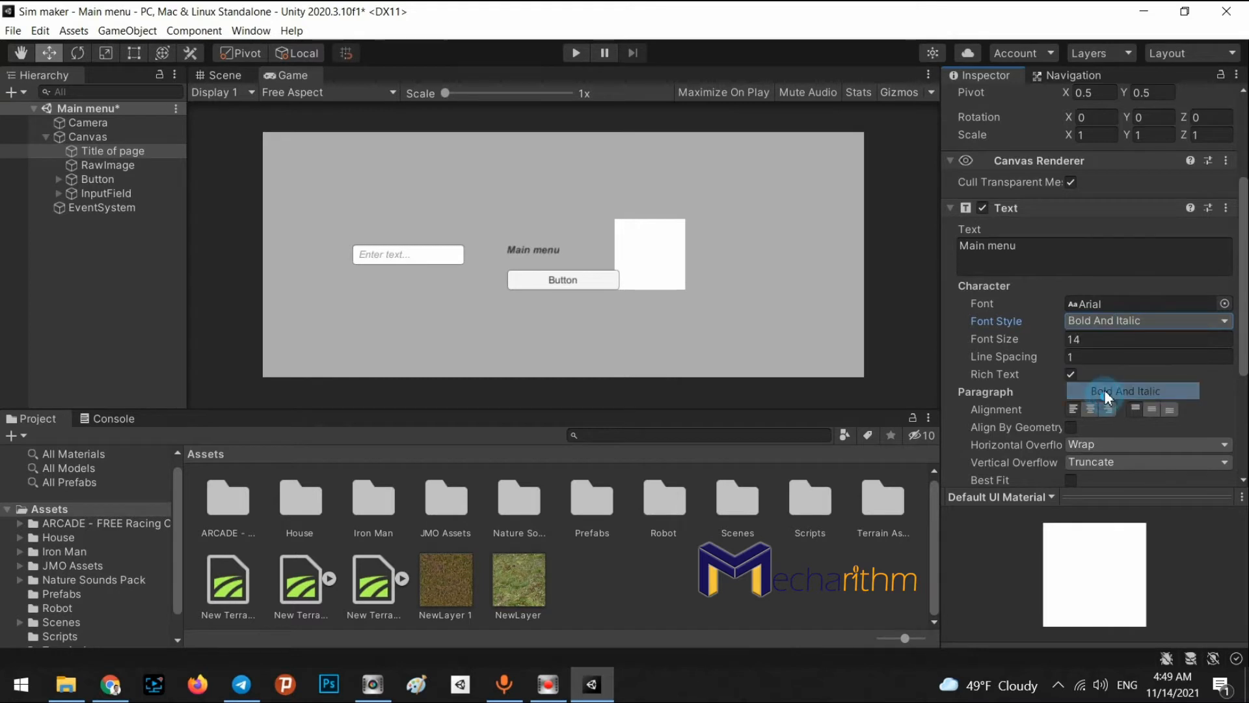
click(1094, 322)
click(1102, 356)
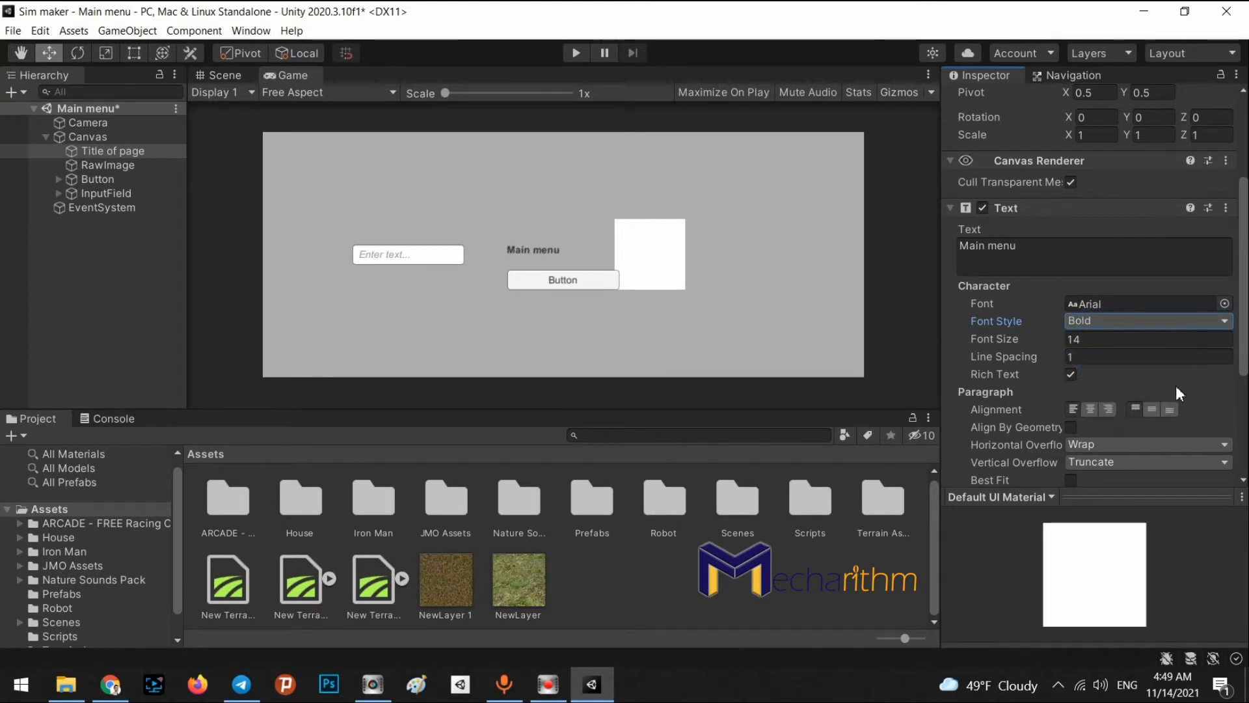
Step: Set the title's font size to 21 and raise it to a Pos Y of about 107.34
drag(1057, 348, 1064, 339)
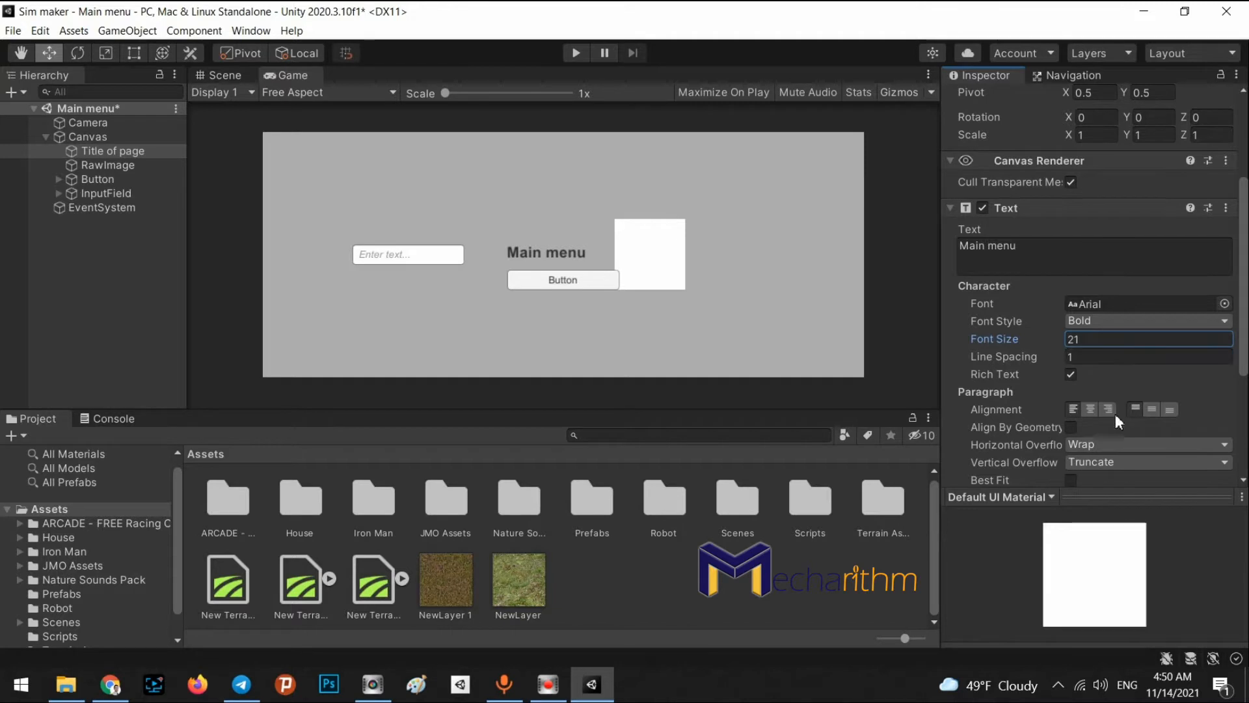
scroll(1118, 436, down, 3)
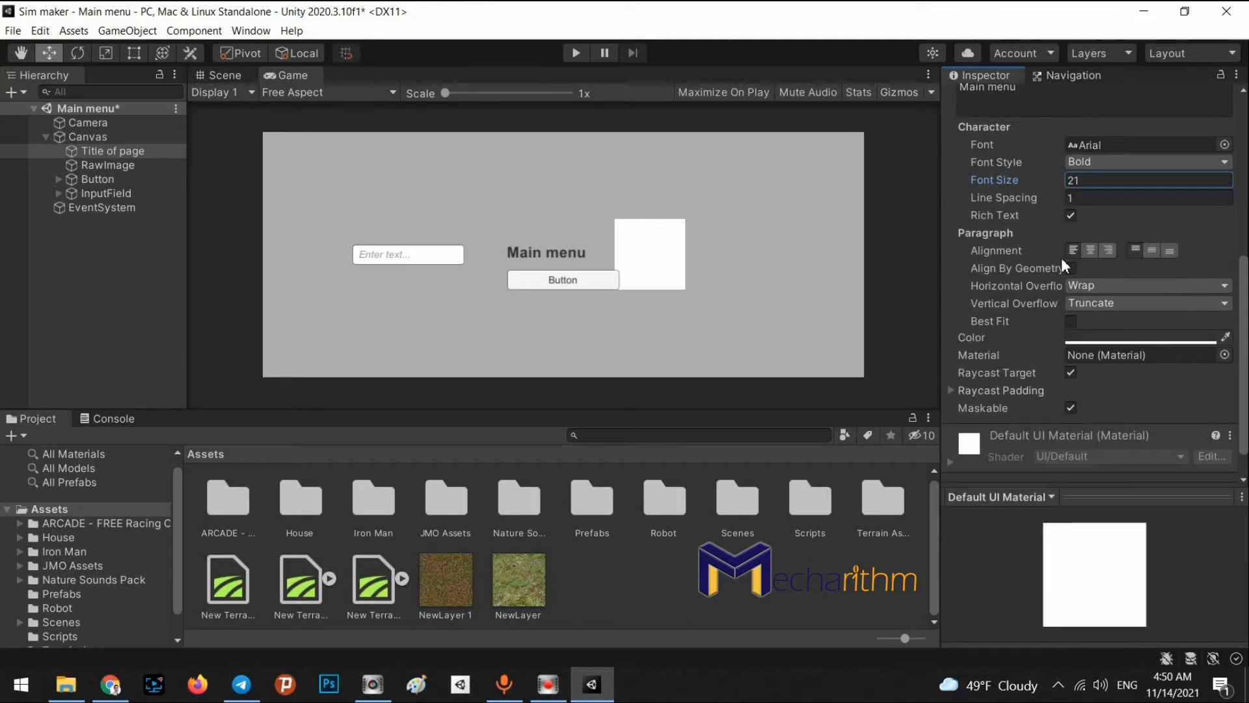
scroll(1071, 404, up, 6)
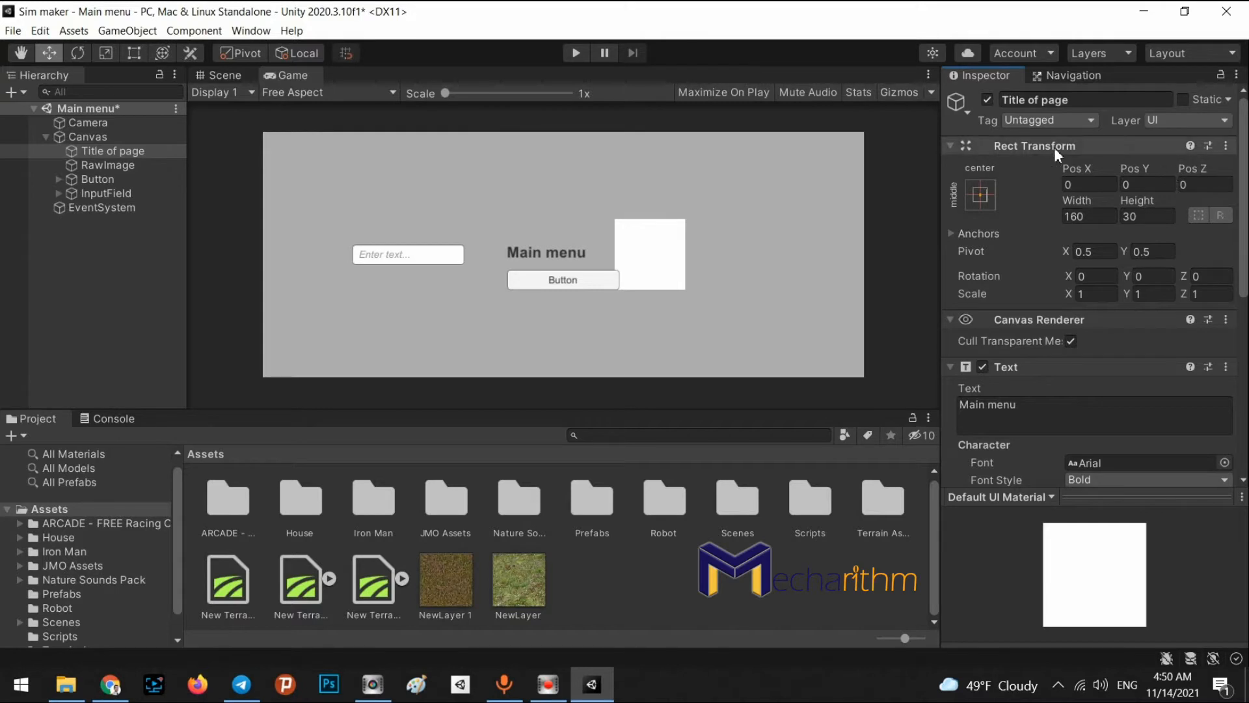
drag(1138, 169, 576, 377)
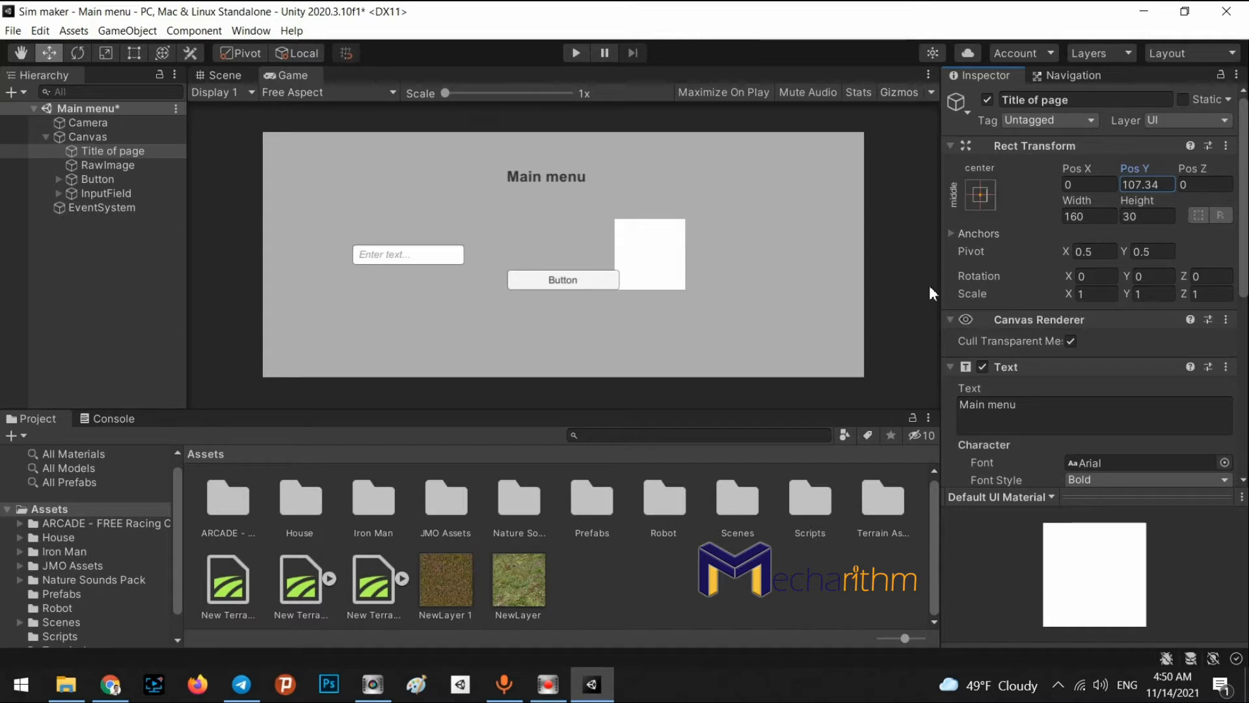
Step: Check the title's anchor presets without changing them and lower the title to a Pos Y of about 97.18
click(979, 195)
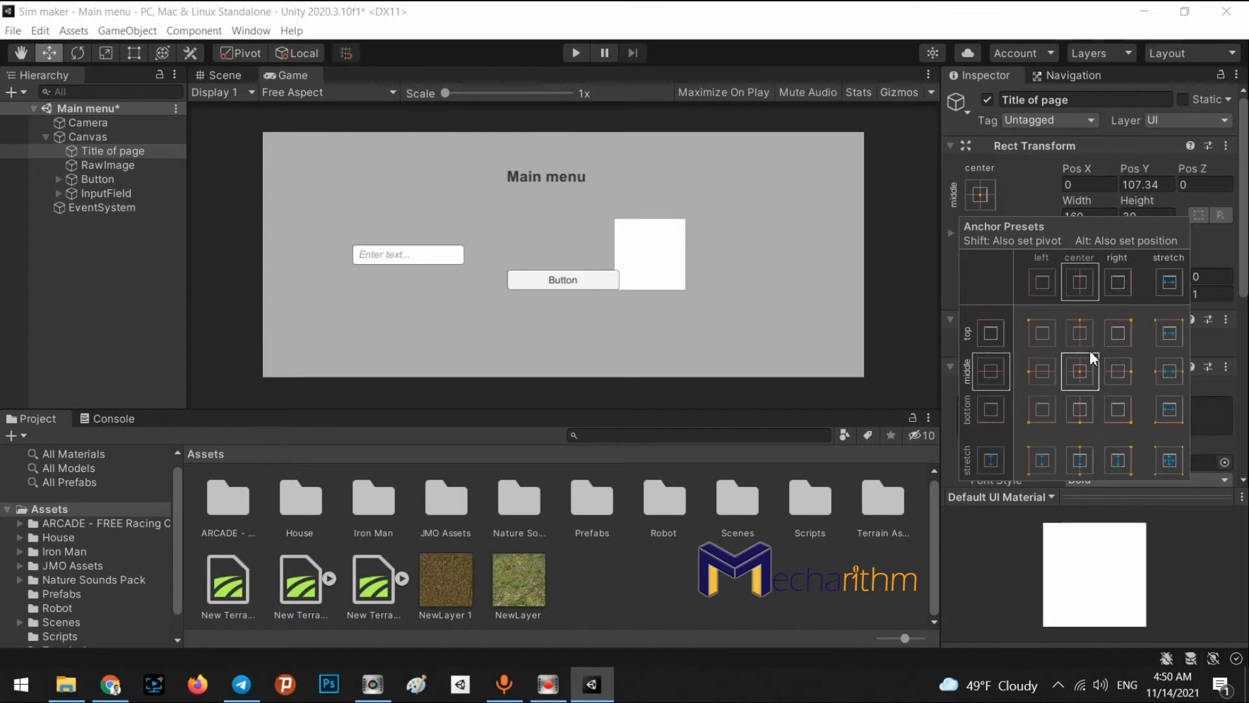
click(888, 267)
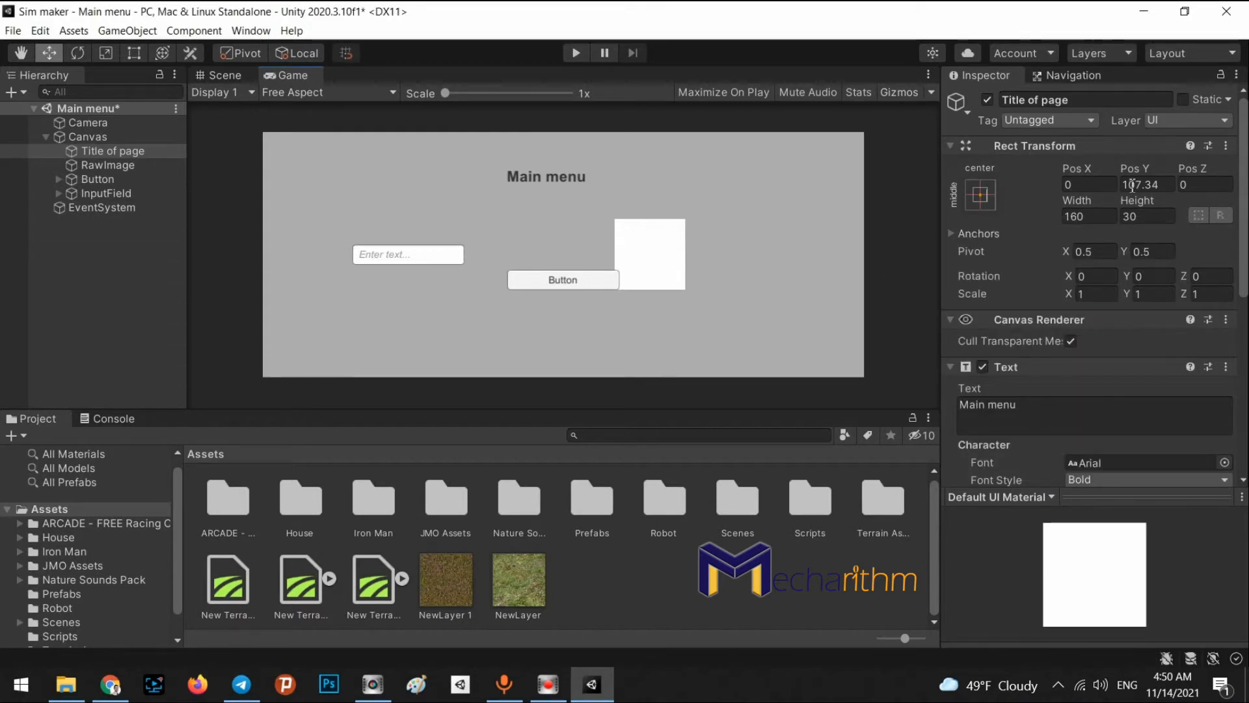
drag(1142, 168, 755, 417)
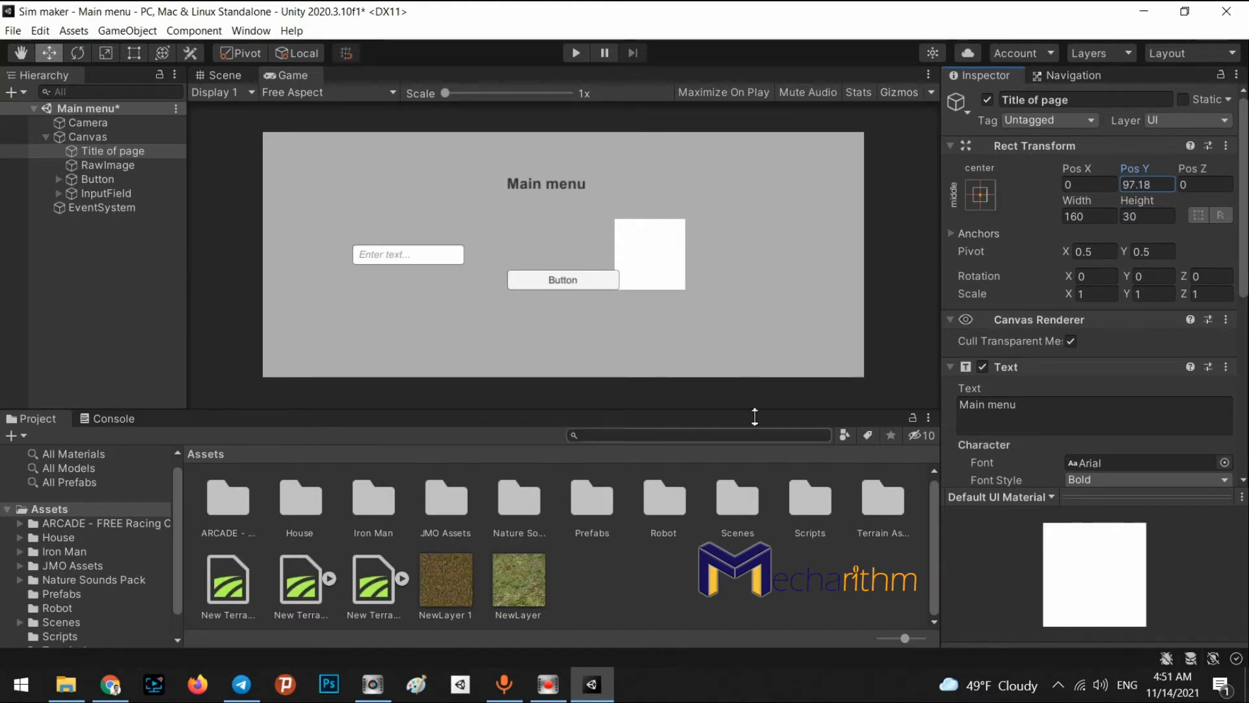
Step: Frame the title in the Scene view and move it down along its vertical axis to a Pos Y of 73
click(224, 78)
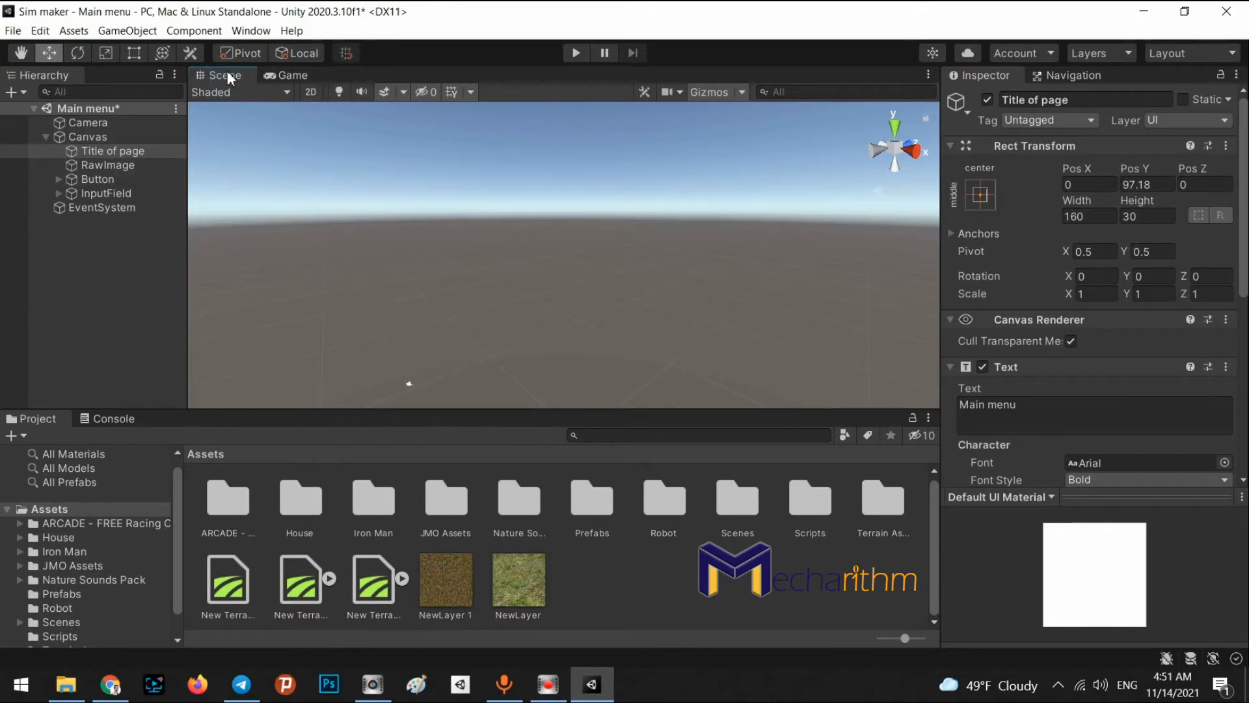
click(110, 152)
double_click(110, 153)
right_drag(596, 253, 813, 228)
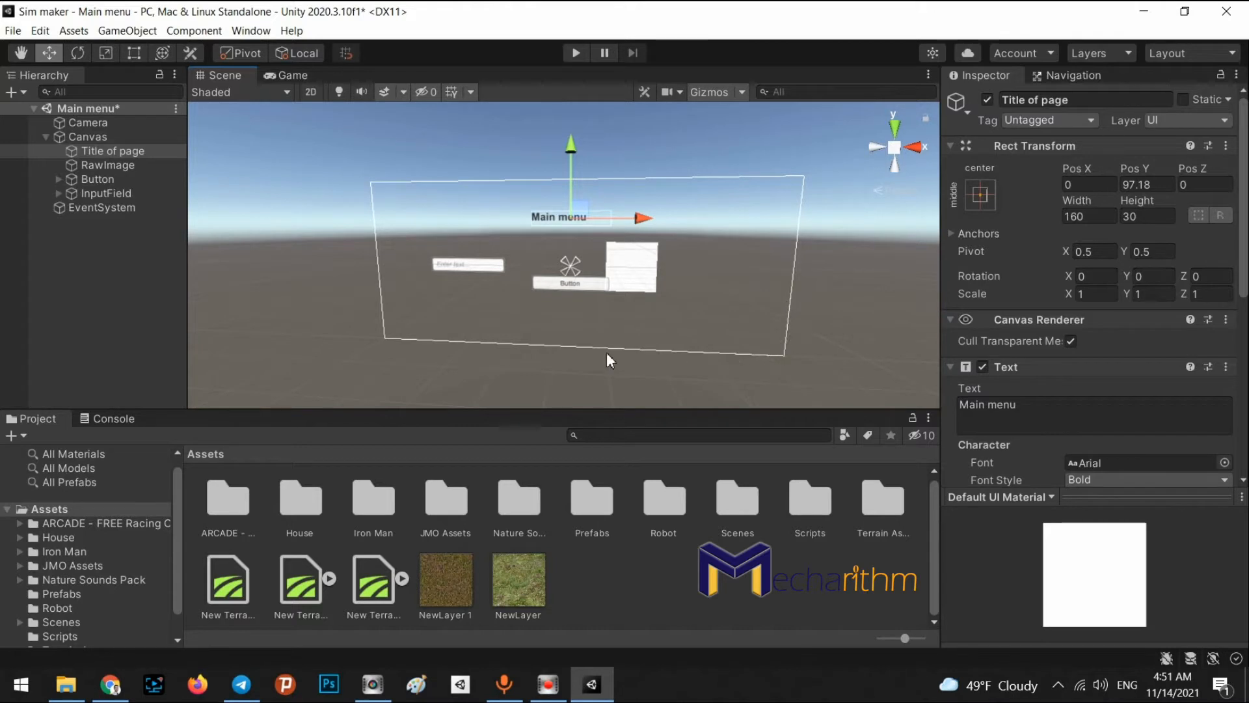
right_drag(498, 205, 592, 194)
drag(557, 148, 627, 229)
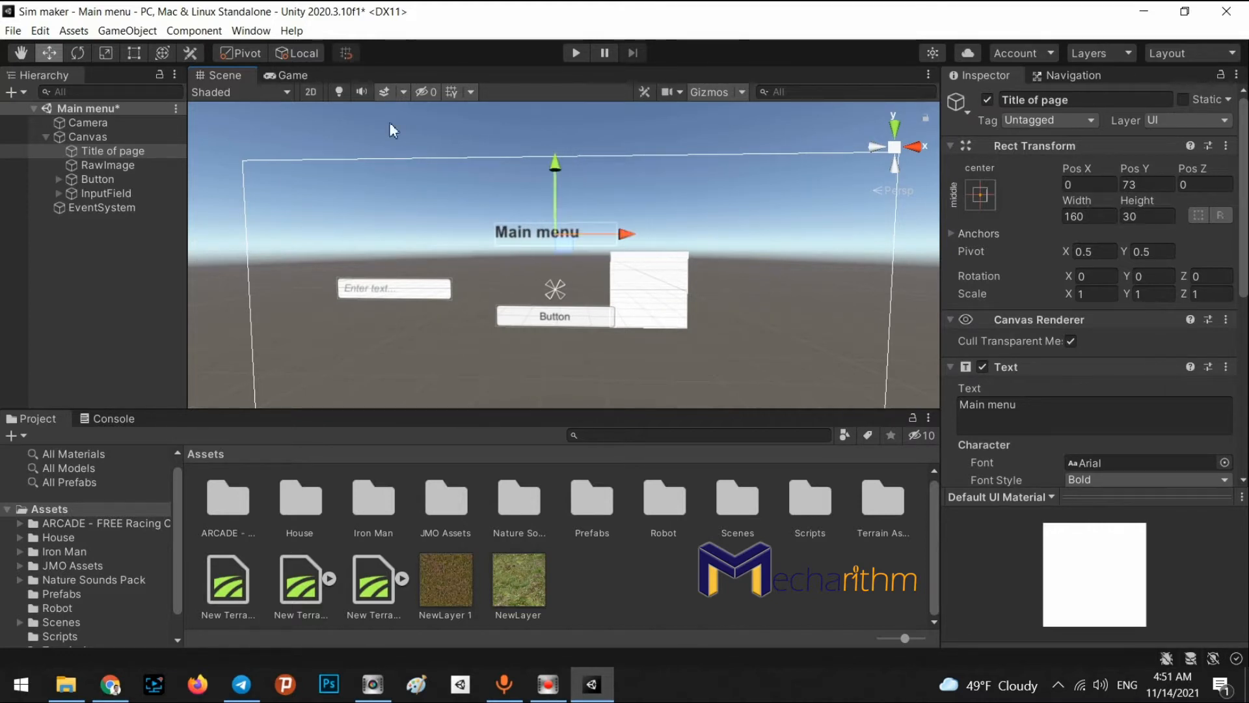
Step: Raise the title to a Pos Y of about 129.3 while checking it in the Game view, and save the scene
click(313, 80)
drag(1138, 170, 69, 170)
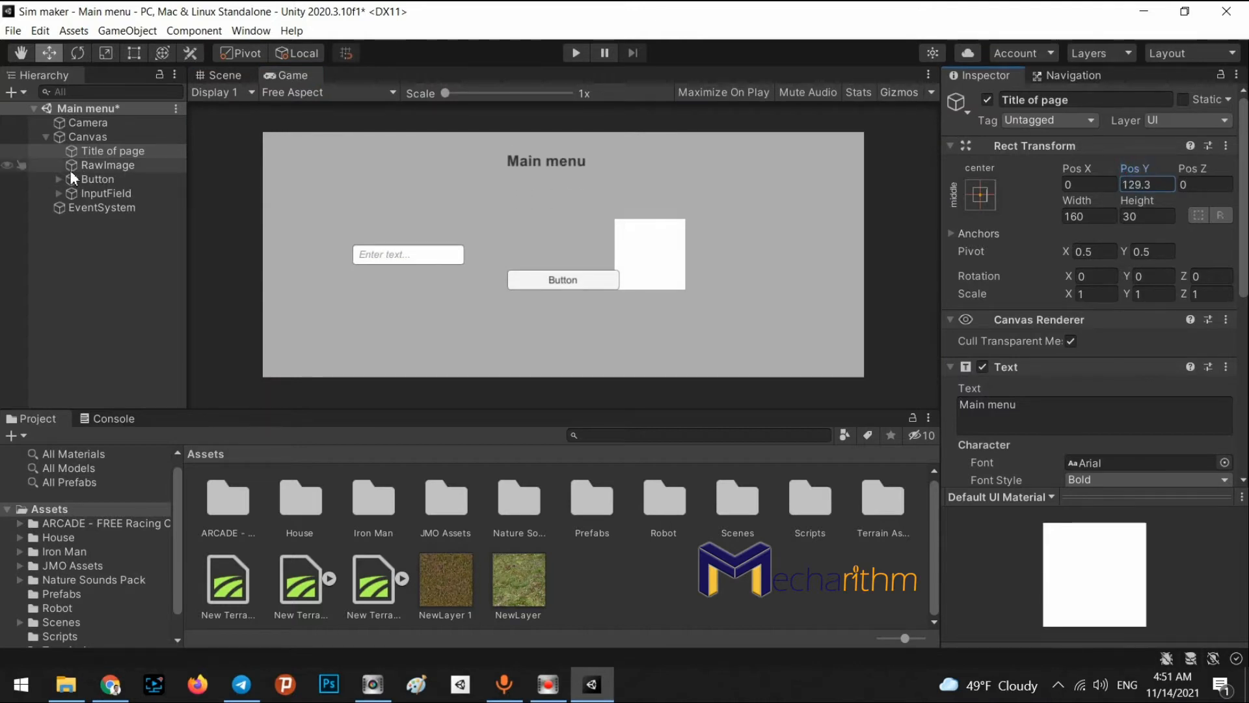
key(ctrl+s)
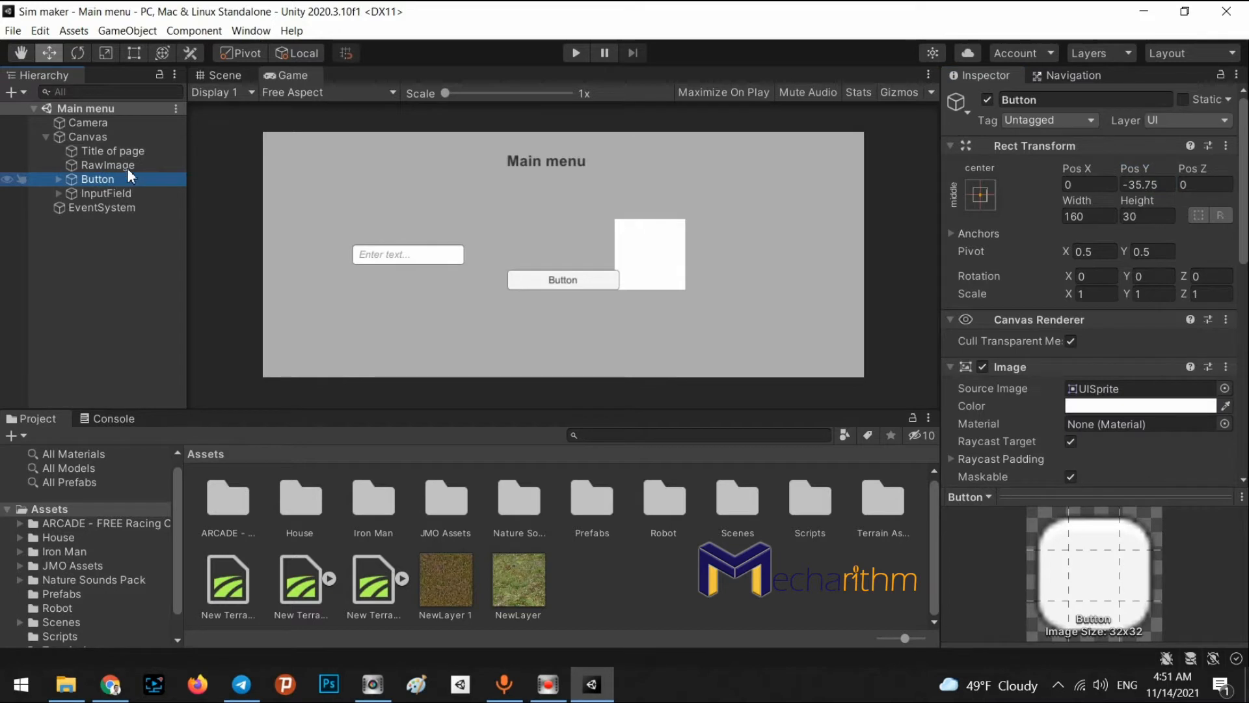
Step: Lower the Button and RawImage together to a Pos Y of about -126.6
ctrl+click(107, 165)
click(1138, 164)
drag(1137, 162, 787, 211)
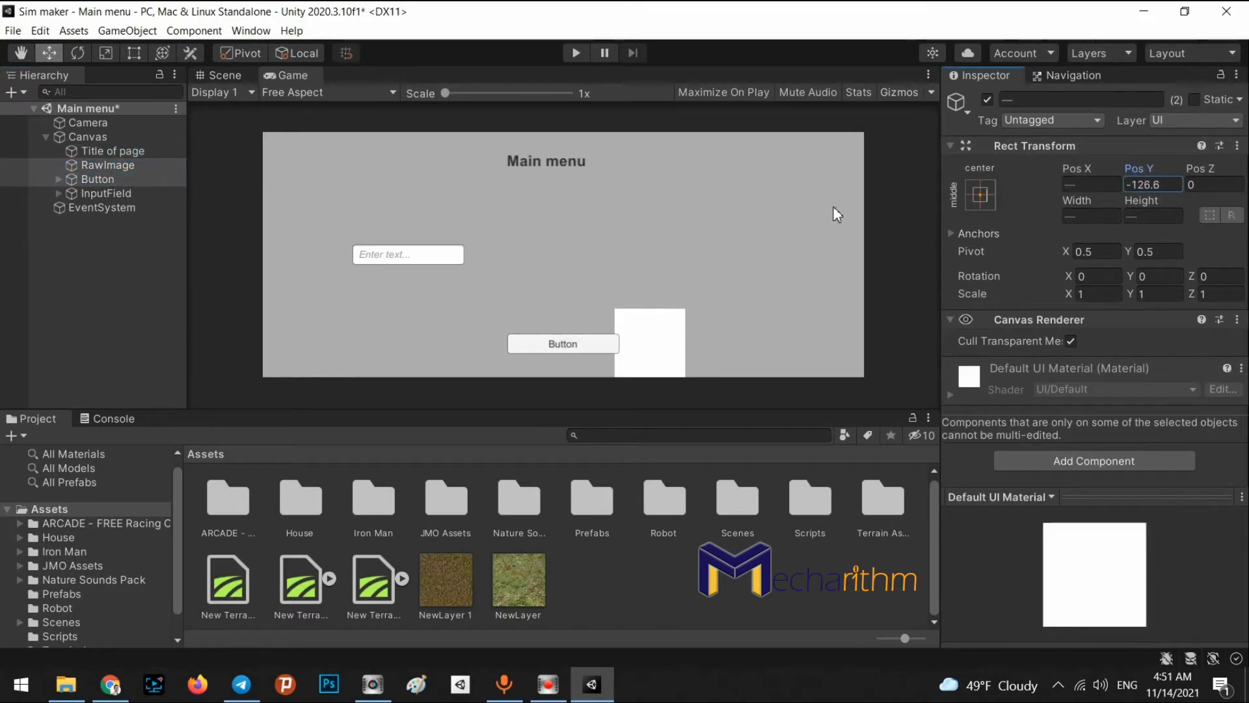
Step: Center the InputField horizontally by setting its Pos X to 0
click(93, 194)
click(1096, 190)
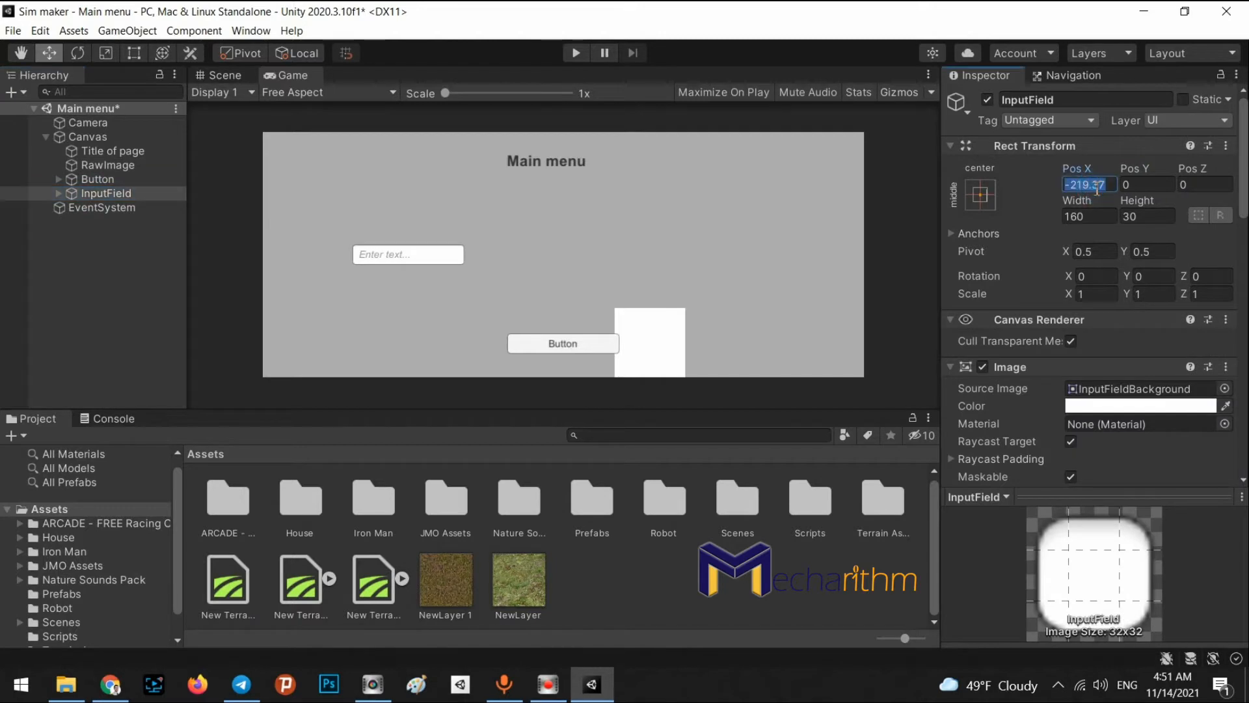
text(0)
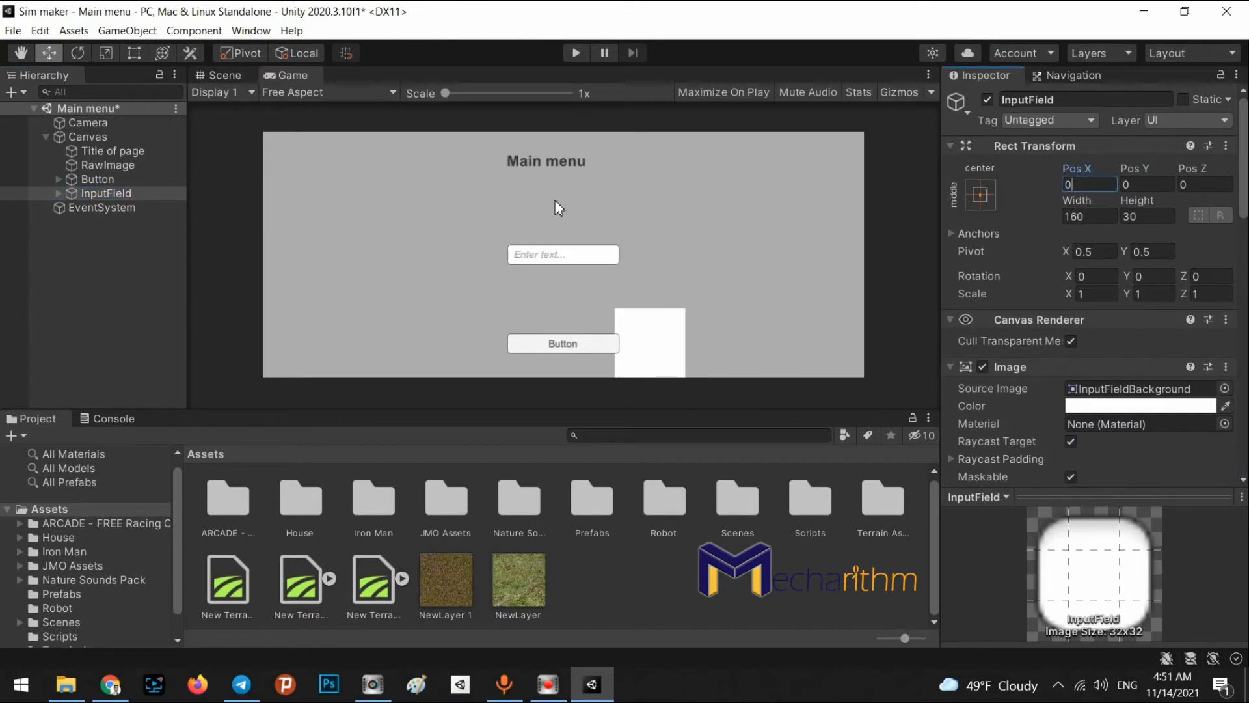
Step: Rename the InputField object "Input user name"
click(93, 193)
drag(106, 194, 160, 194)
text(us)
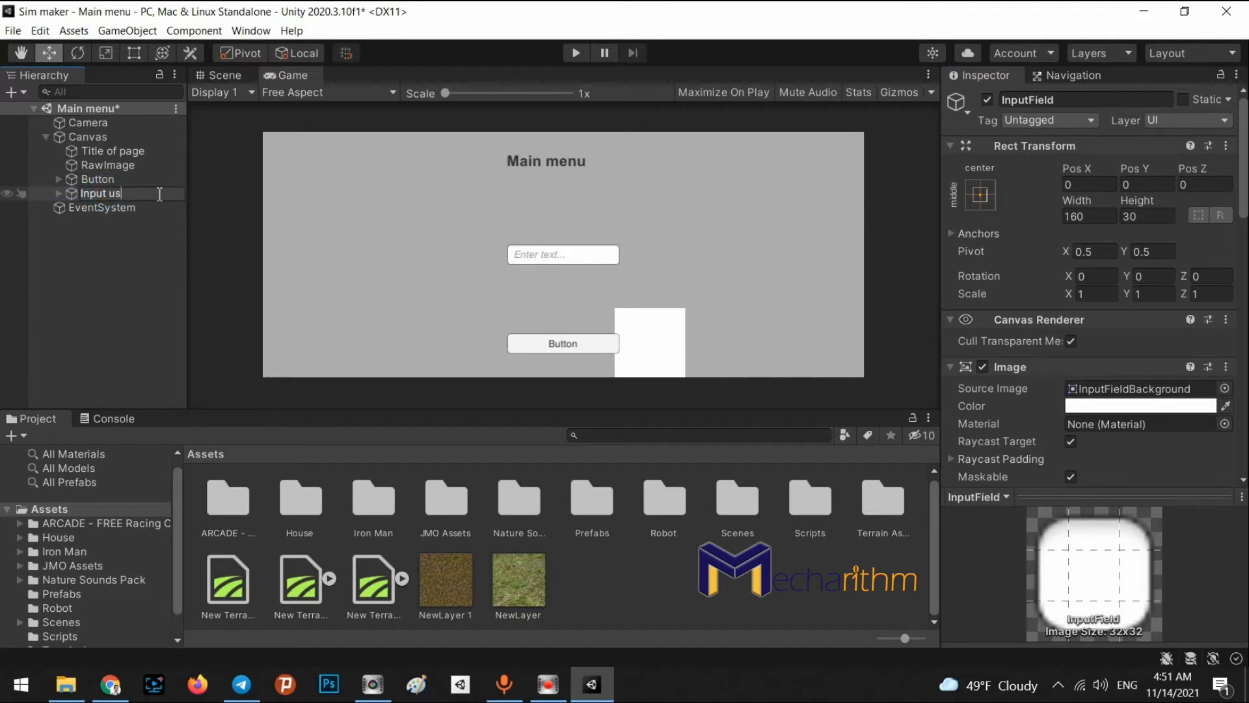
text(er name)
key(Return)
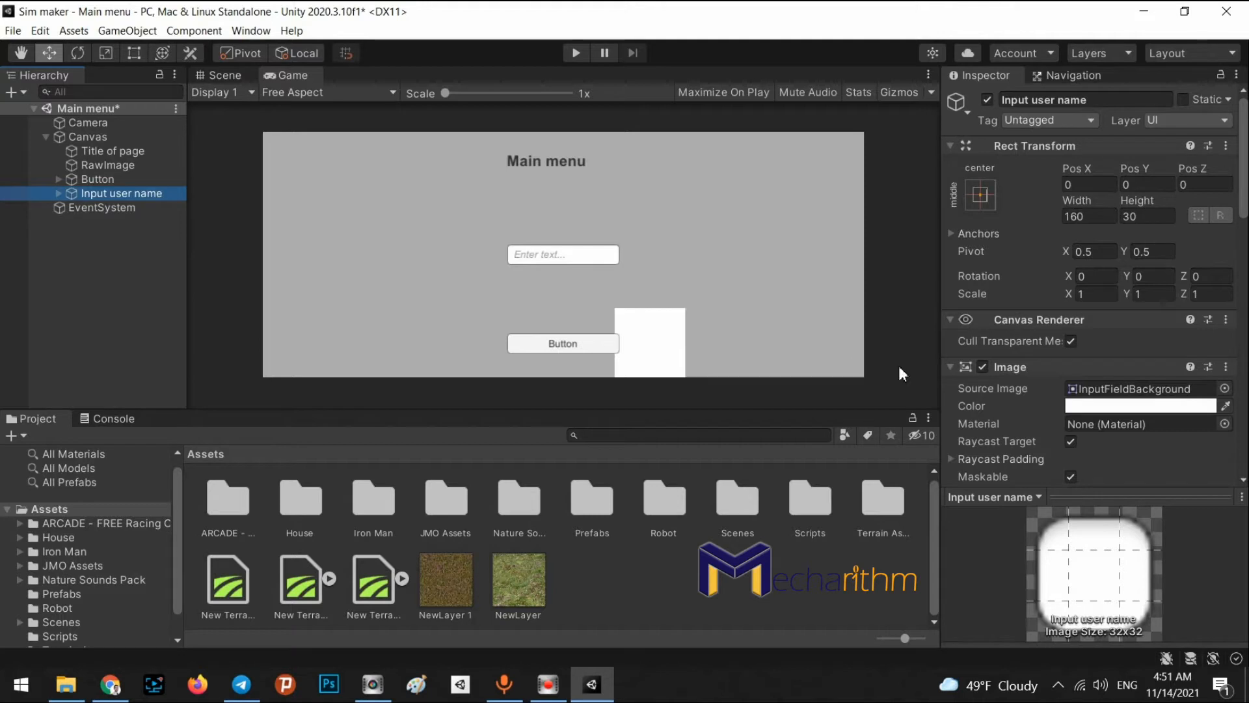
Step: Examine the input field's Image color and the settings of its Input Field component
click(949, 319)
scroll(1007, 342, down, 3)
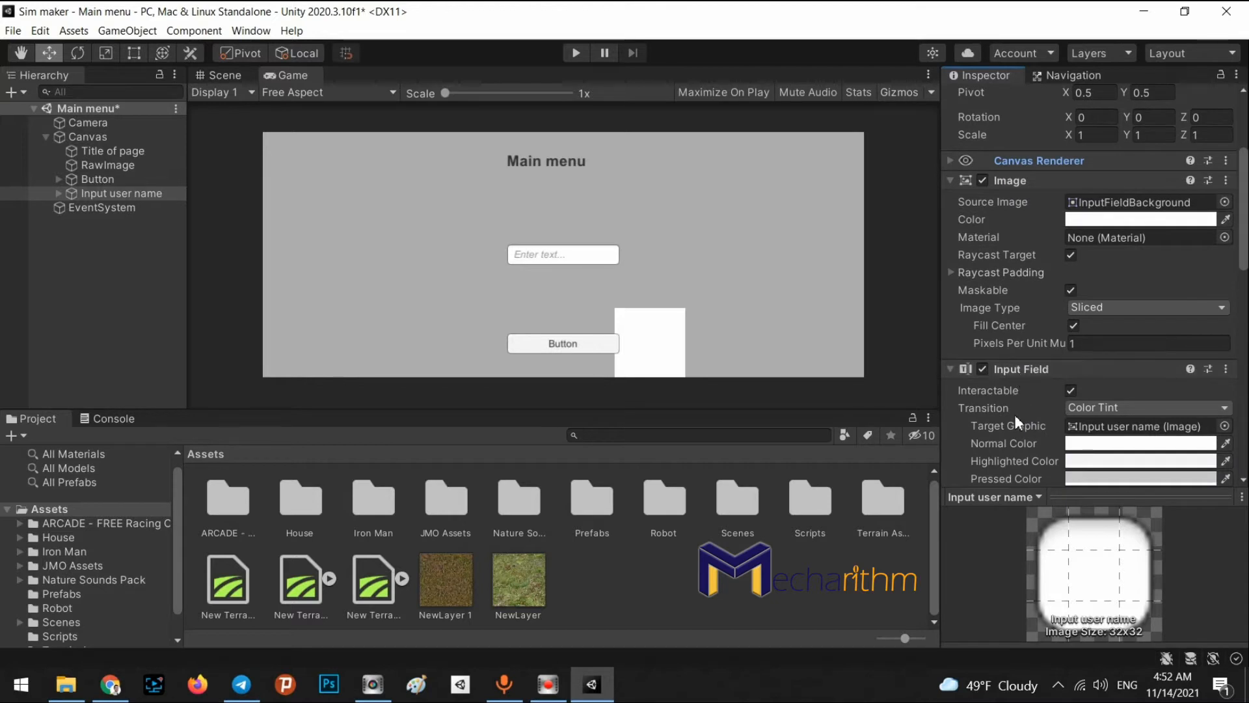
click(1081, 222)
mouse_move(1107, 318)
mouse_down()
mouse_move(1192, 346)
mouse_move(1094, 285)
mouse_move(1123, 341)
mouse_move(1094, 311)
mouse_up()
click(1233, 207)
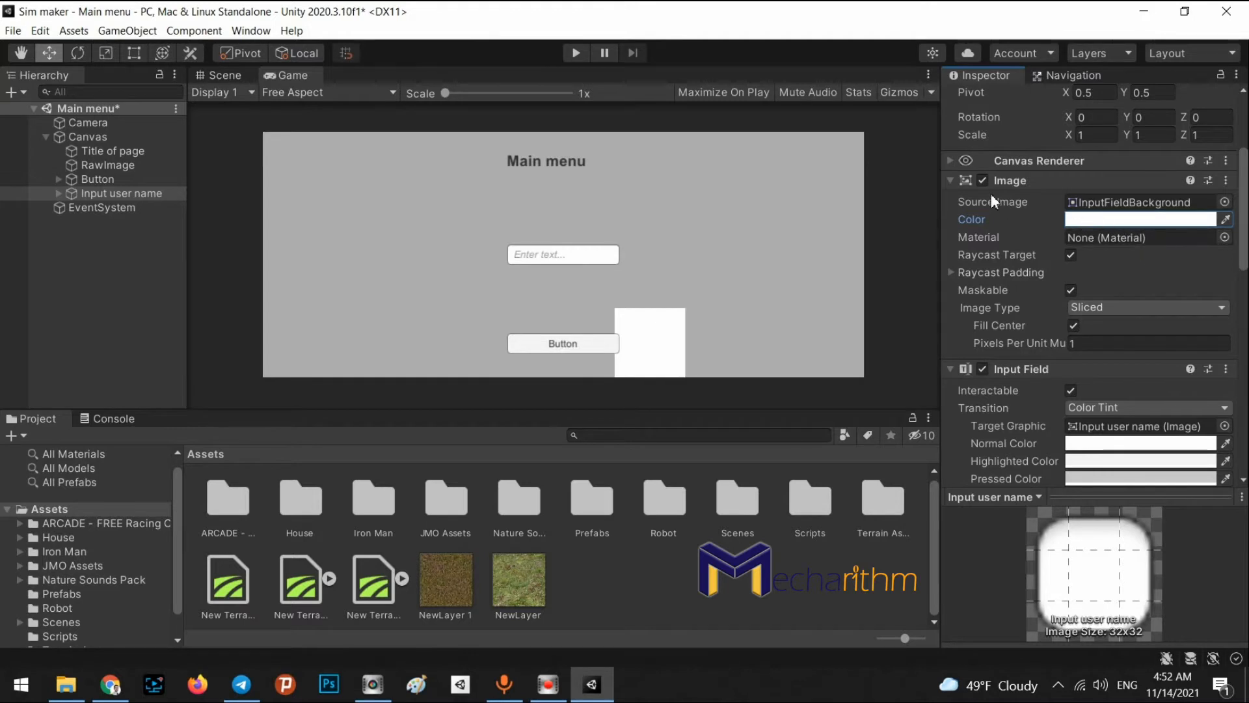
click(949, 177)
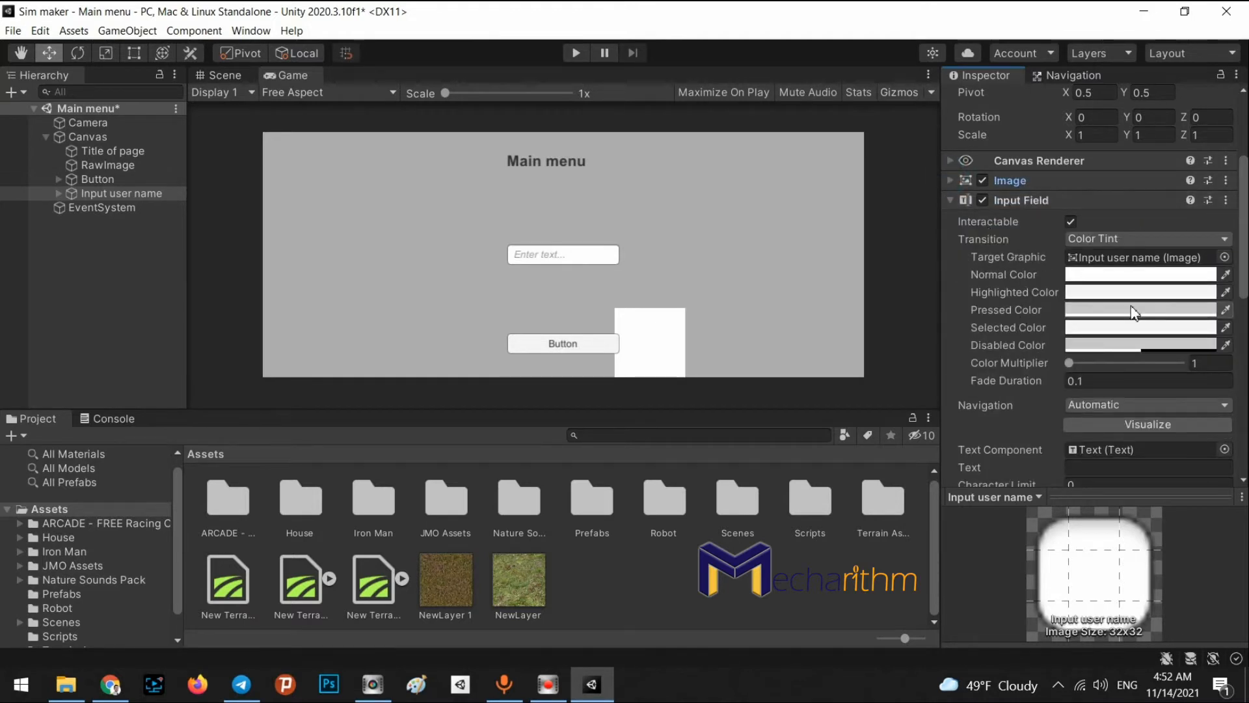
scroll(1145, 291, down, 4)
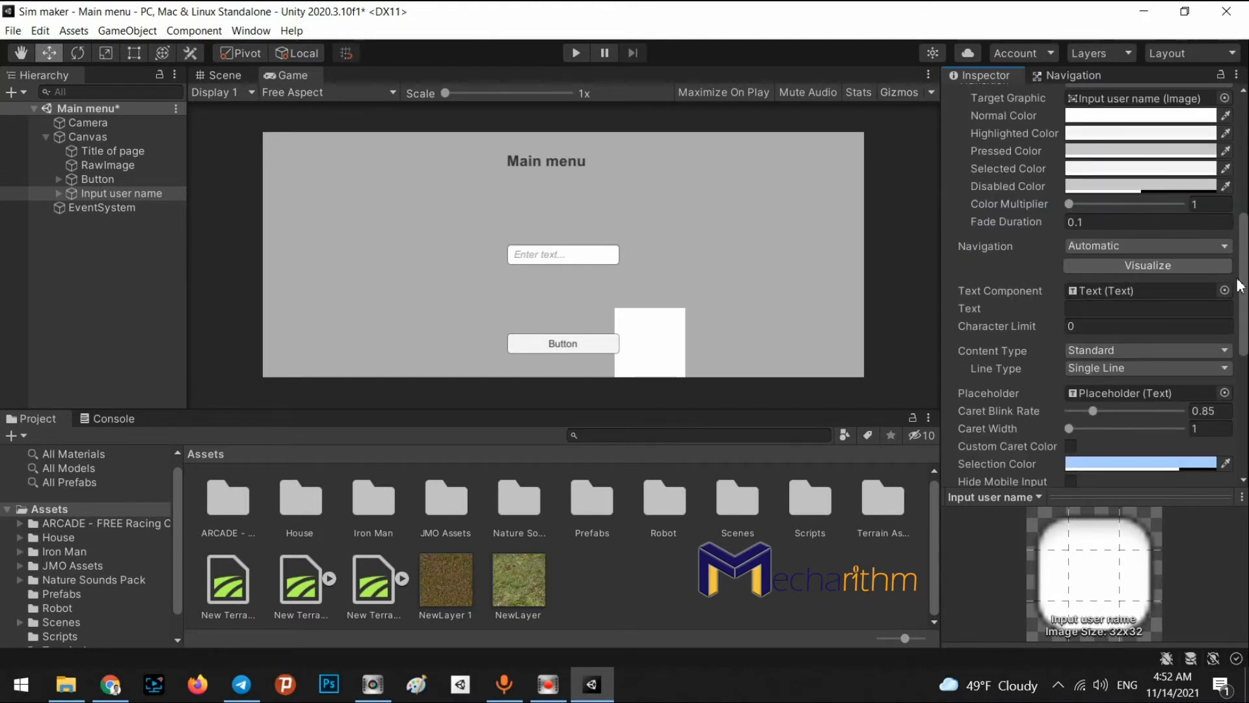
drag(1244, 283, 1246, 325)
scroll(1245, 325, up, 3)
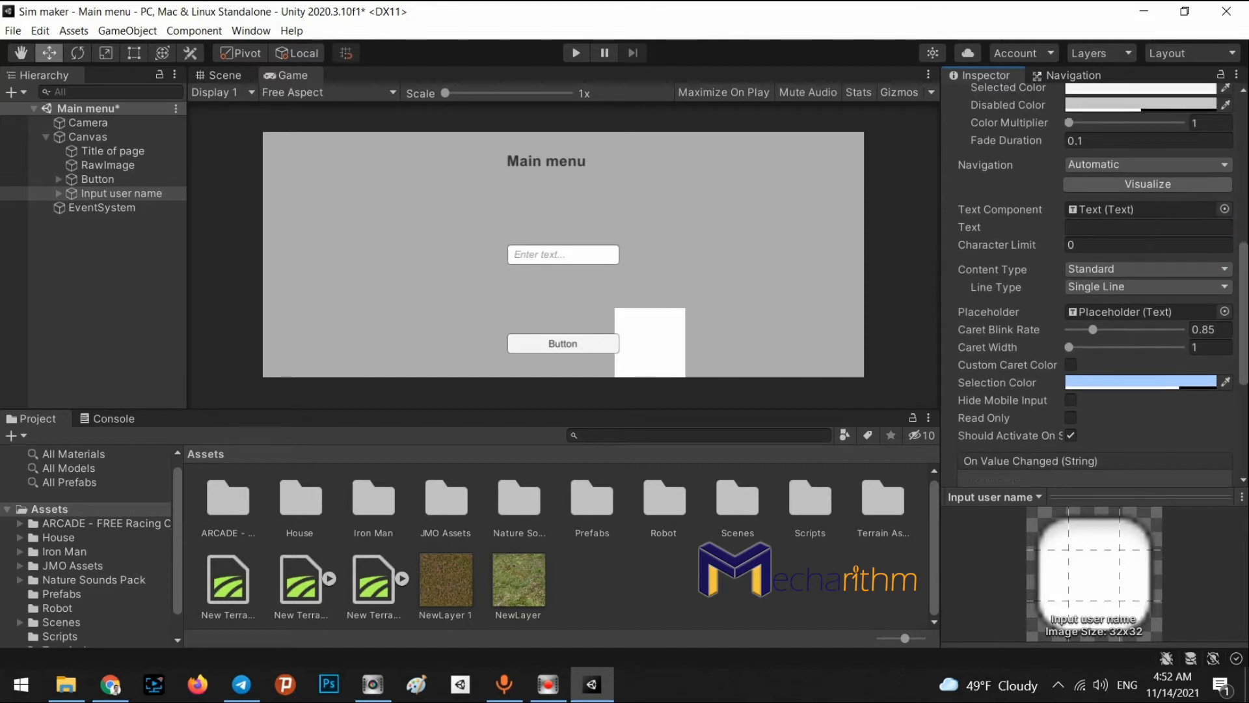
scroll(1245, 325, up, 4)
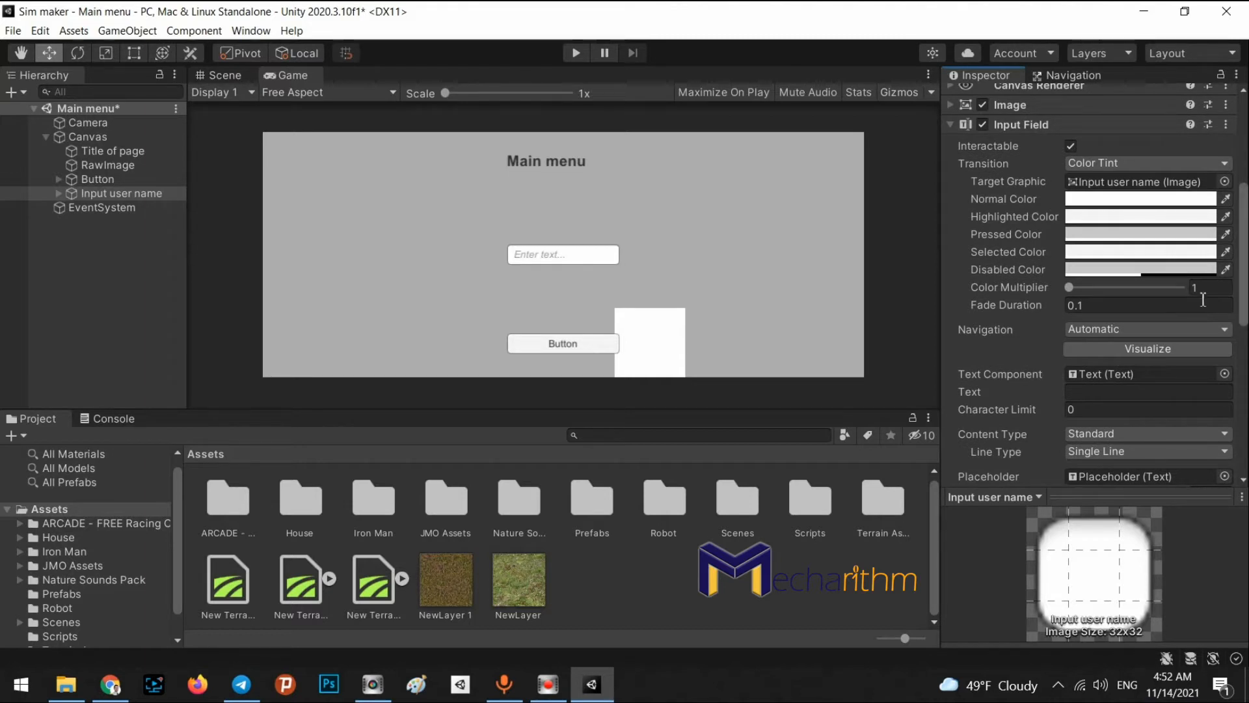
Step: Set the input field's Character Limit to 5 and save the scene
click(1080, 391)
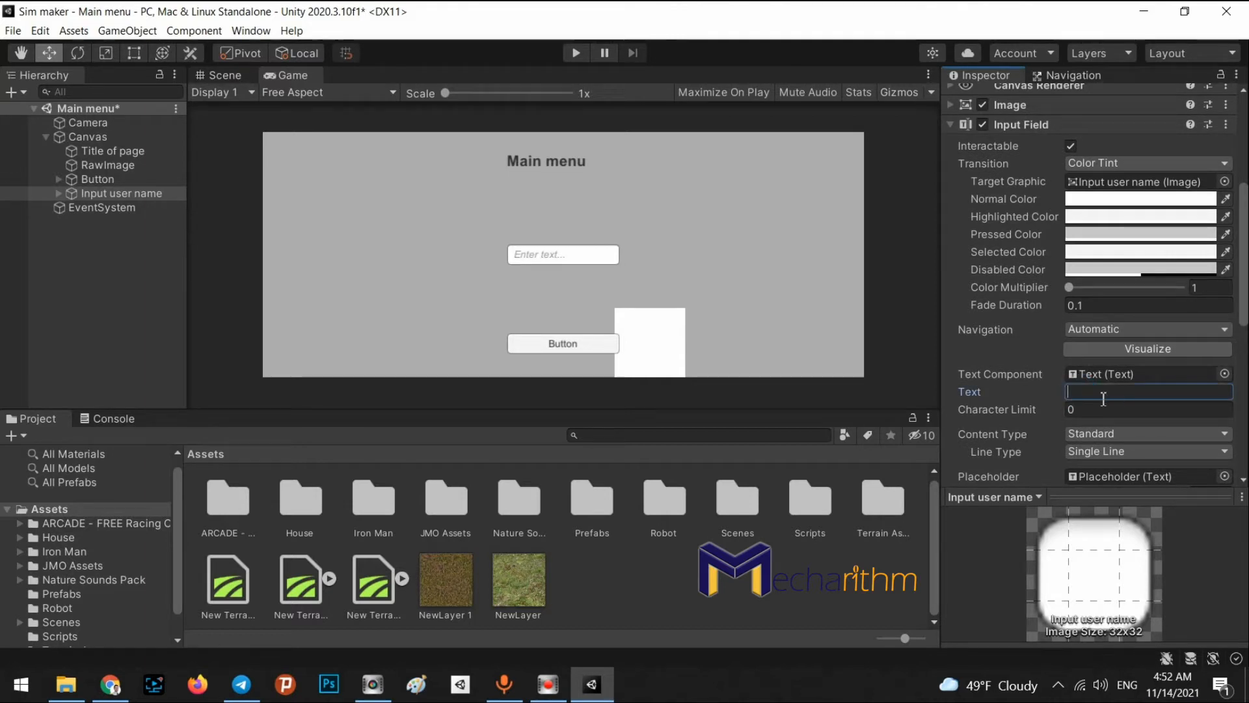
click(1085, 410)
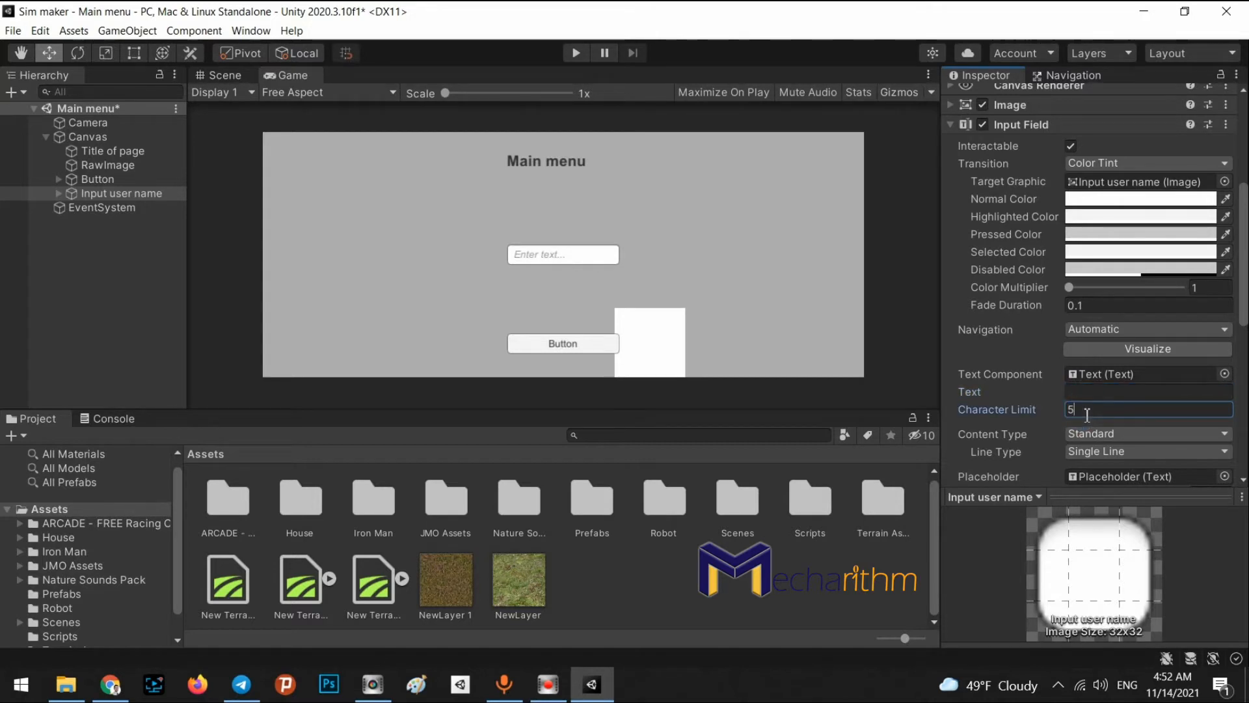
key(ctrl+s)
Step: Play the scene and test the character limit by entering "sssss" and an extra "k" in the input field
click(577, 52)
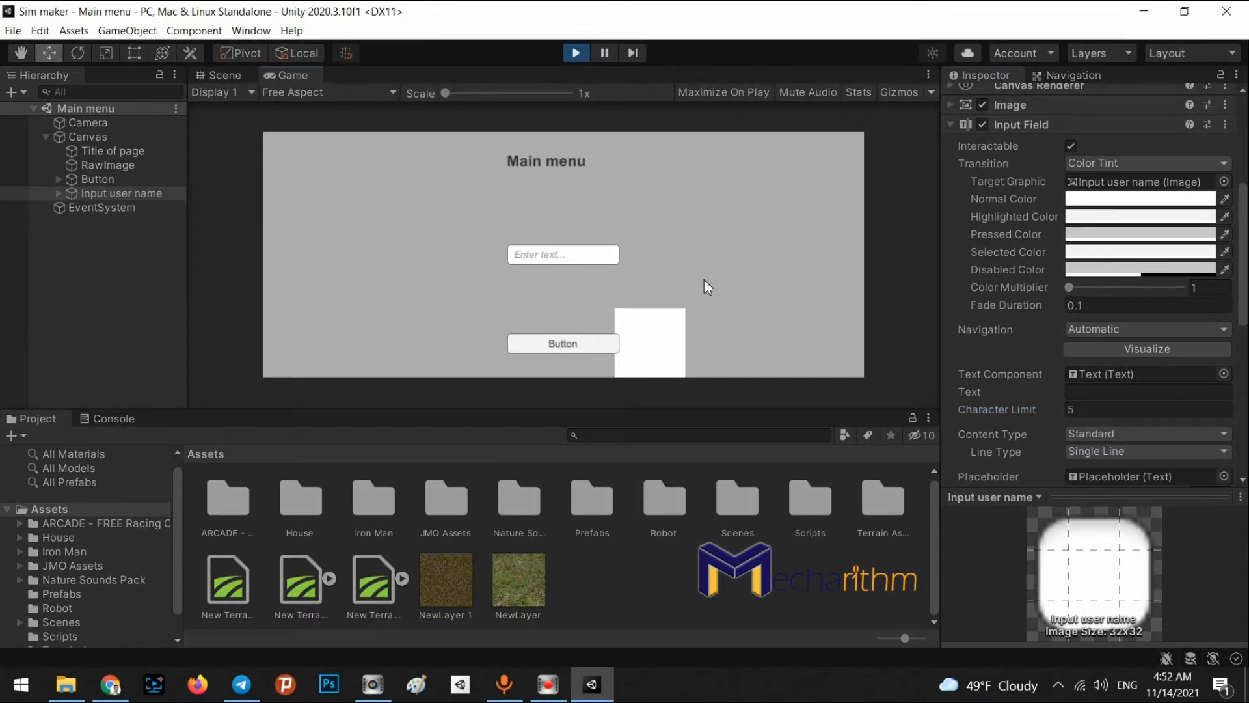
click(566, 255)
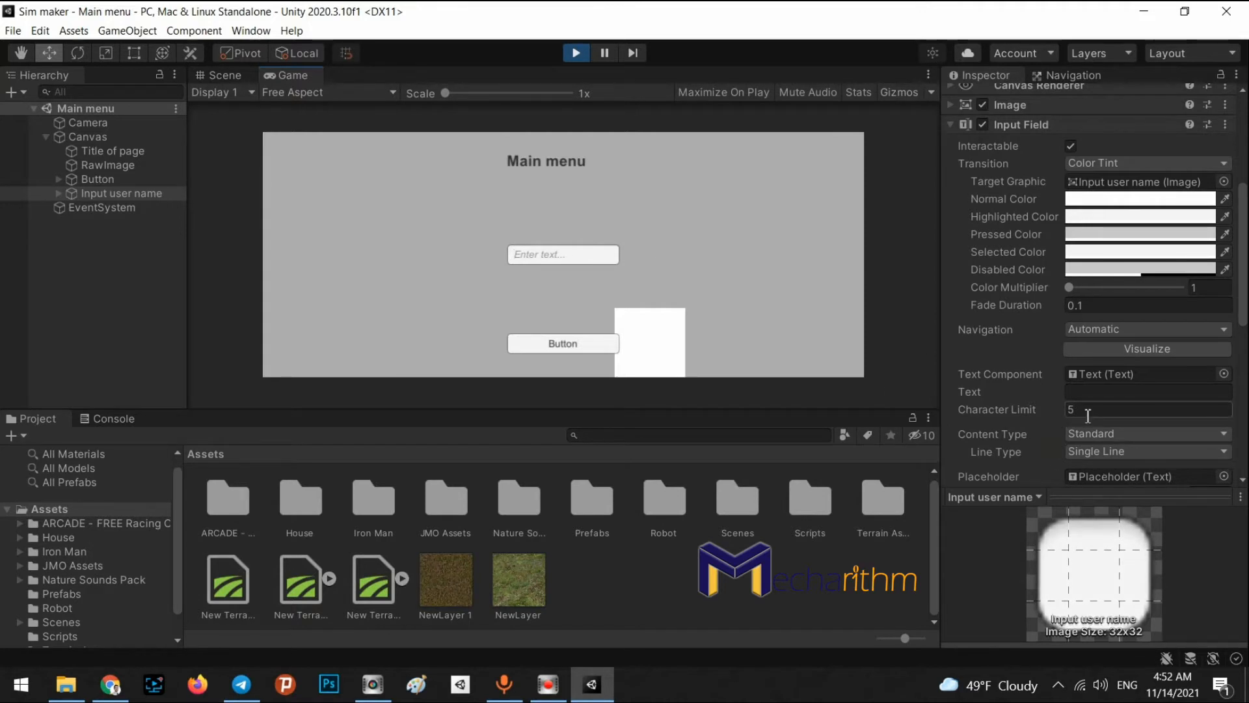
text(sssss)
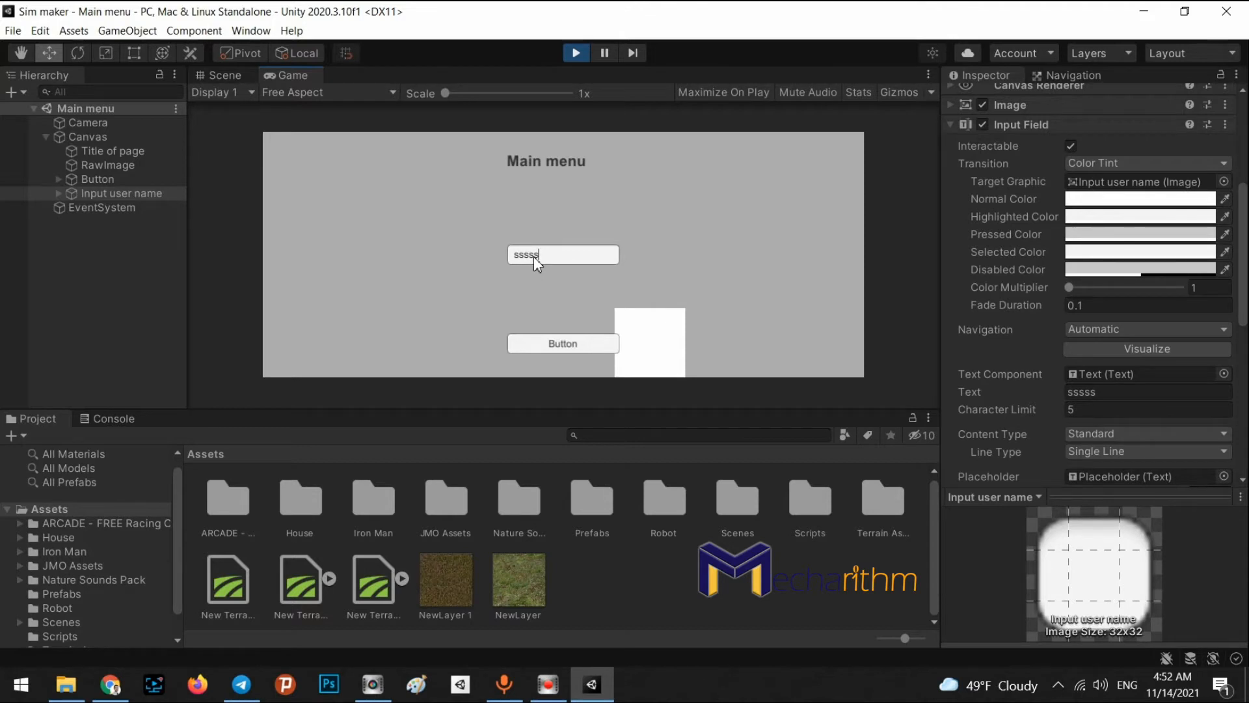
text(k)
Step: Set the input field's Content Type to Integer Number and try it with "21312" in the running scene
click(1085, 433)
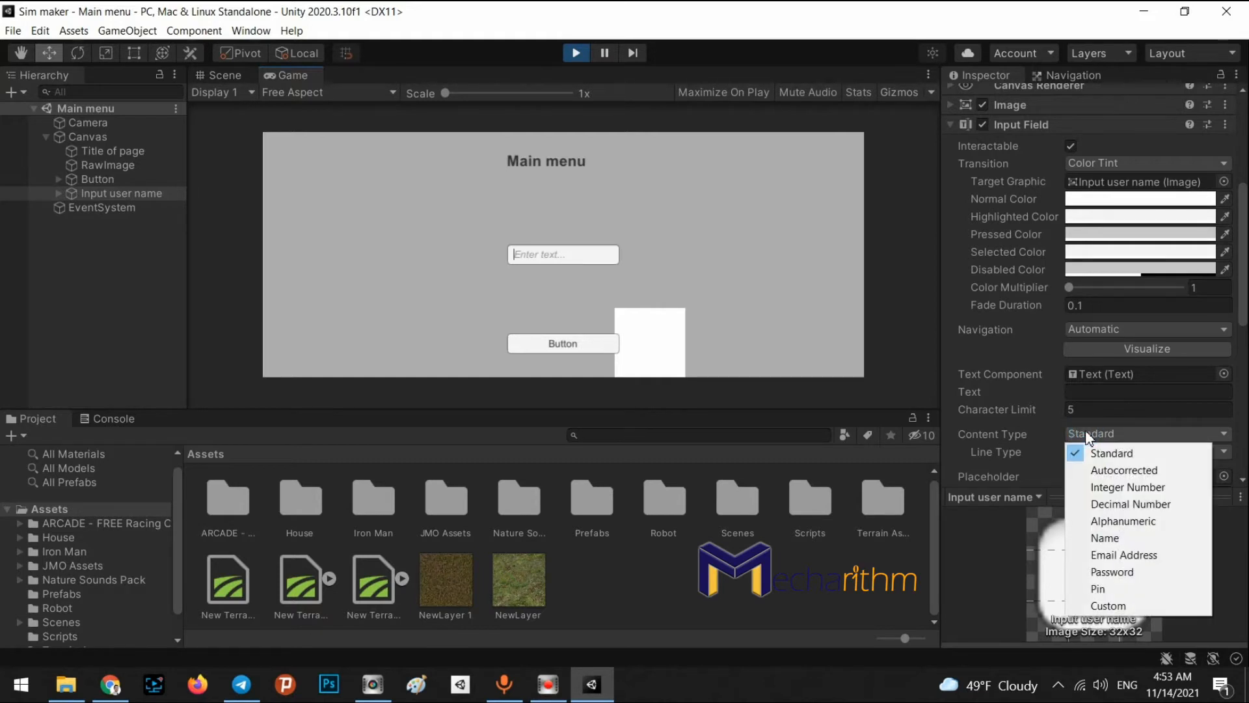
click(1132, 489)
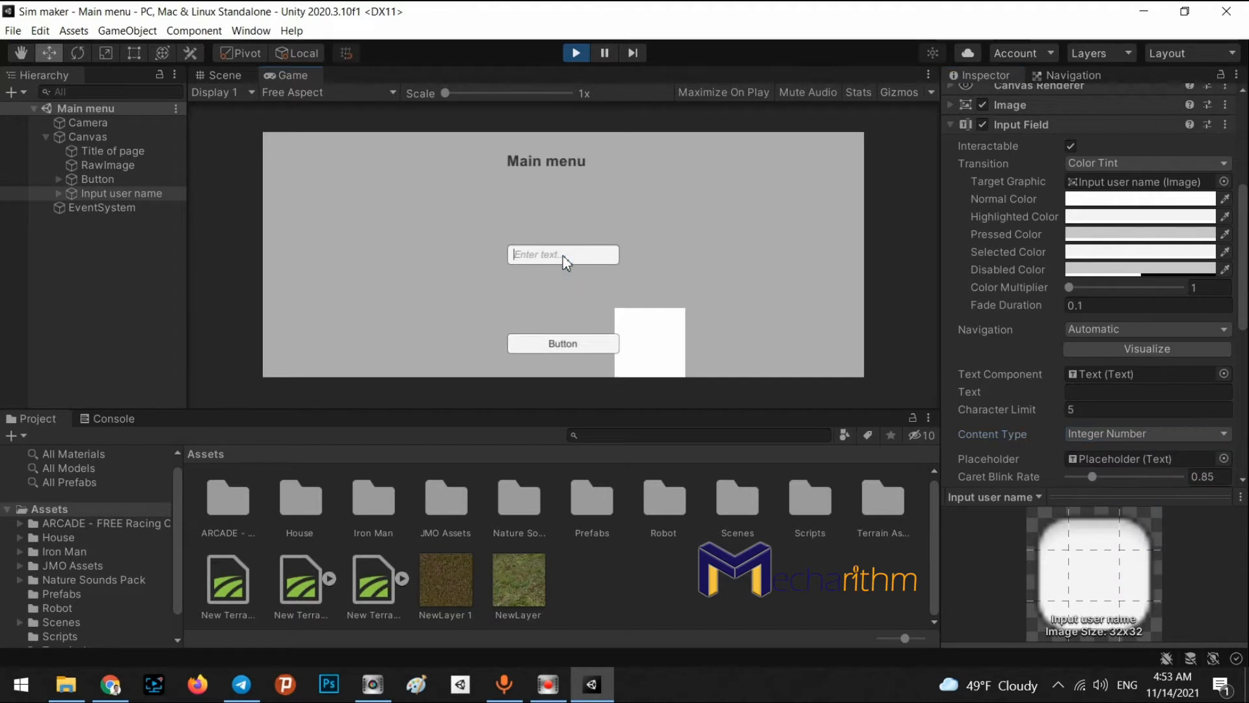
text(21312)
click(1083, 412)
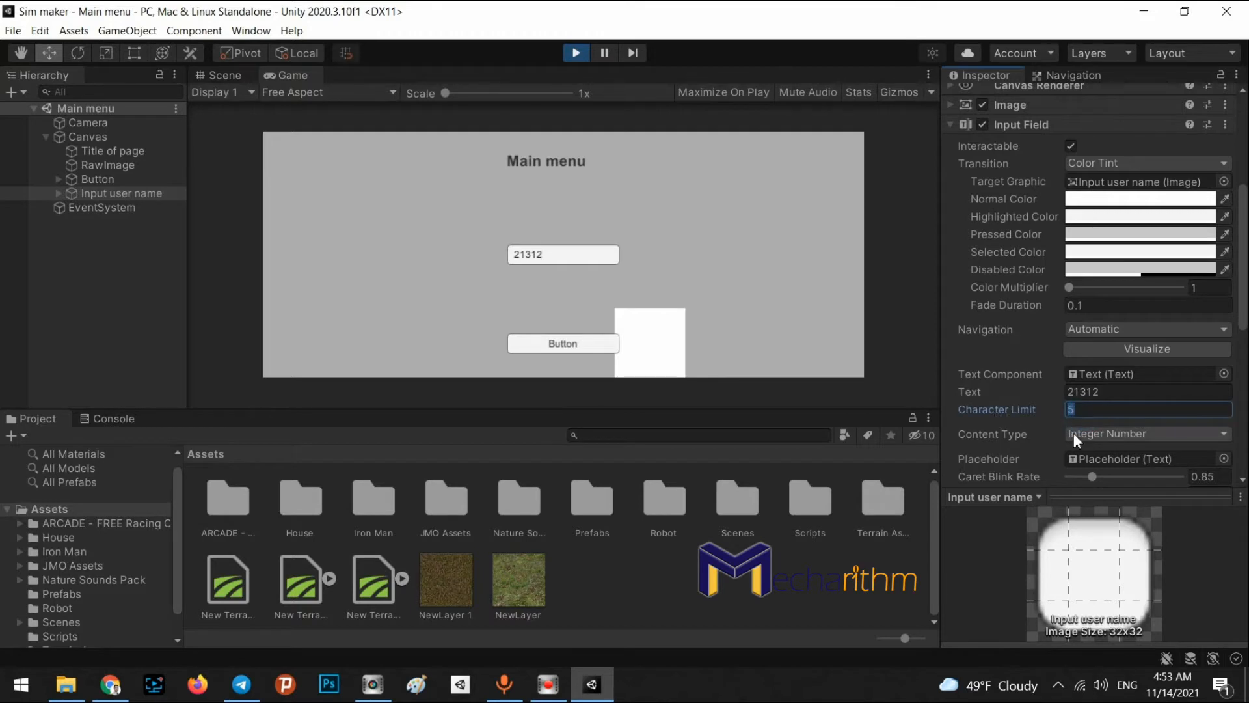
text(0)
click(566, 258)
text(13123124234)
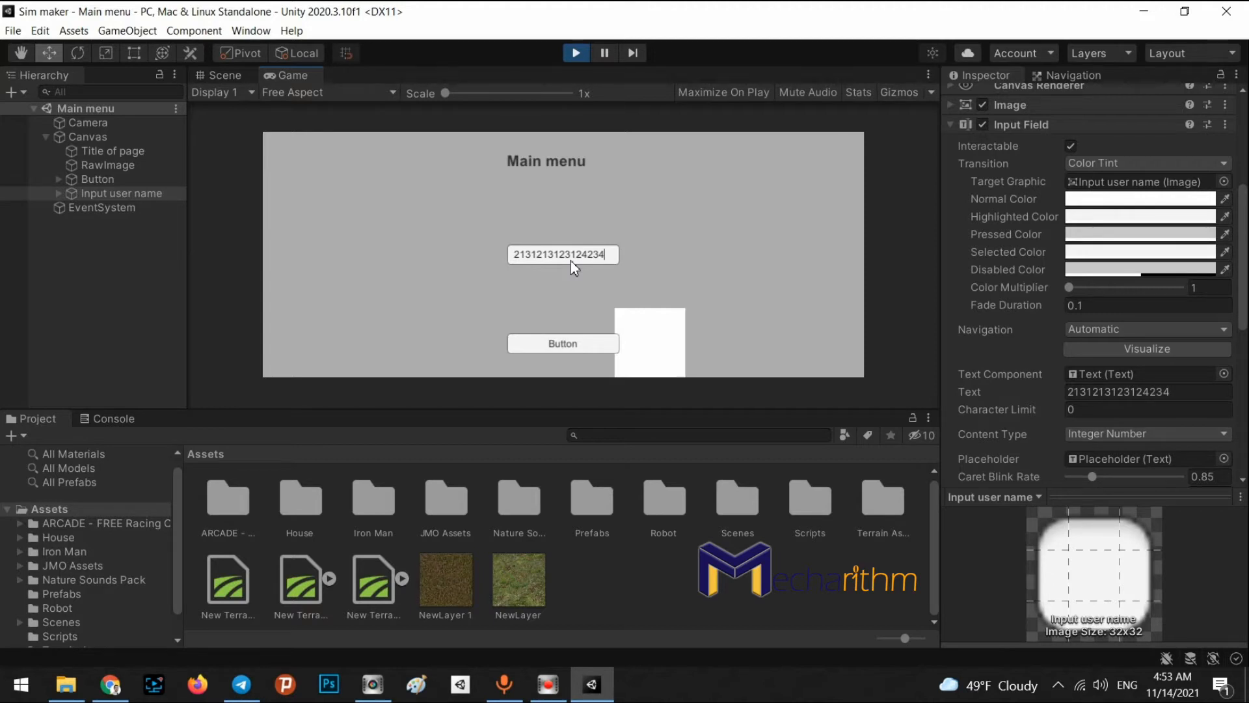
text(123)
Step: Clear the whole test number from the running input field
key(BackSpace)
key(BackSpace)
key(BackSpace)
key(BackSpace)
key(BackSpace)
key(BackSpace)
key(BackSpace)
key(BackSpace)
key(BackSpace)
key(BackSpace)
key(BackSpace)
key(BackSpace)
key(BackSpace)
key(BackSpace)
key(BackSpace)
key(BackSpace)
key(BackSpace)
key(BackSpace)
key(BackSpace)
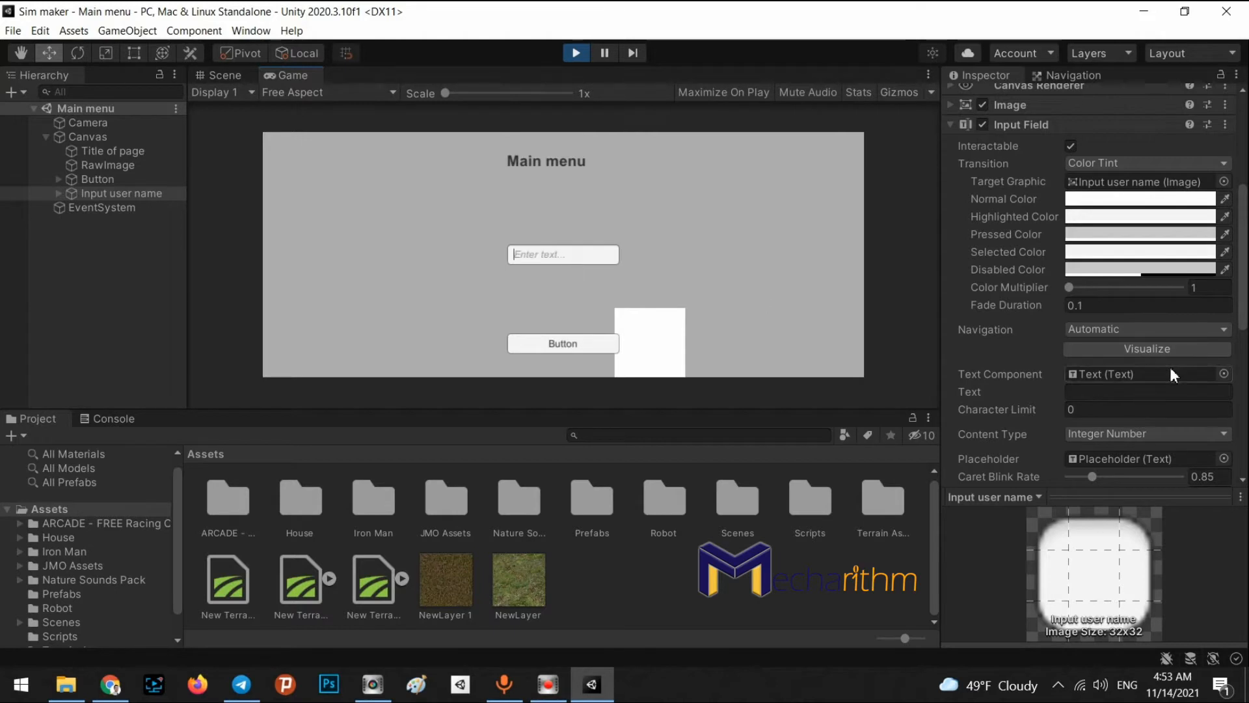
Step: Set the Content Type to Password, enter a test password in the running input field and clear it again
click(1123, 437)
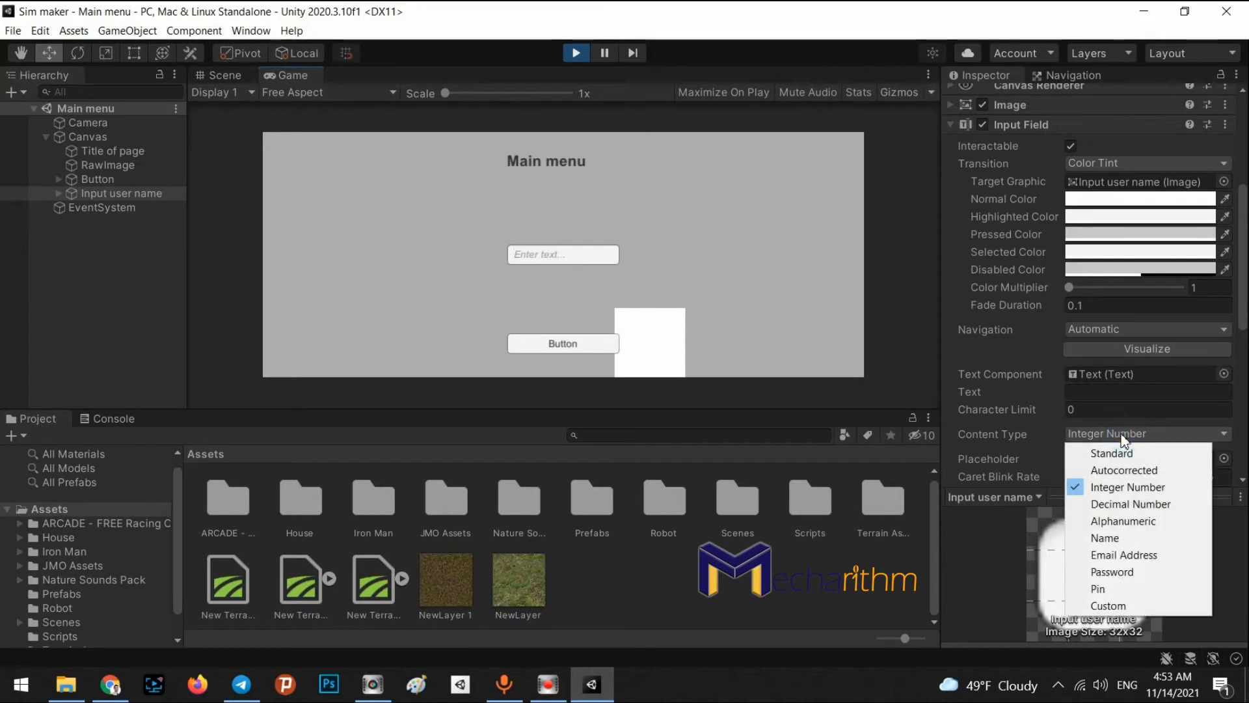
click(1106, 571)
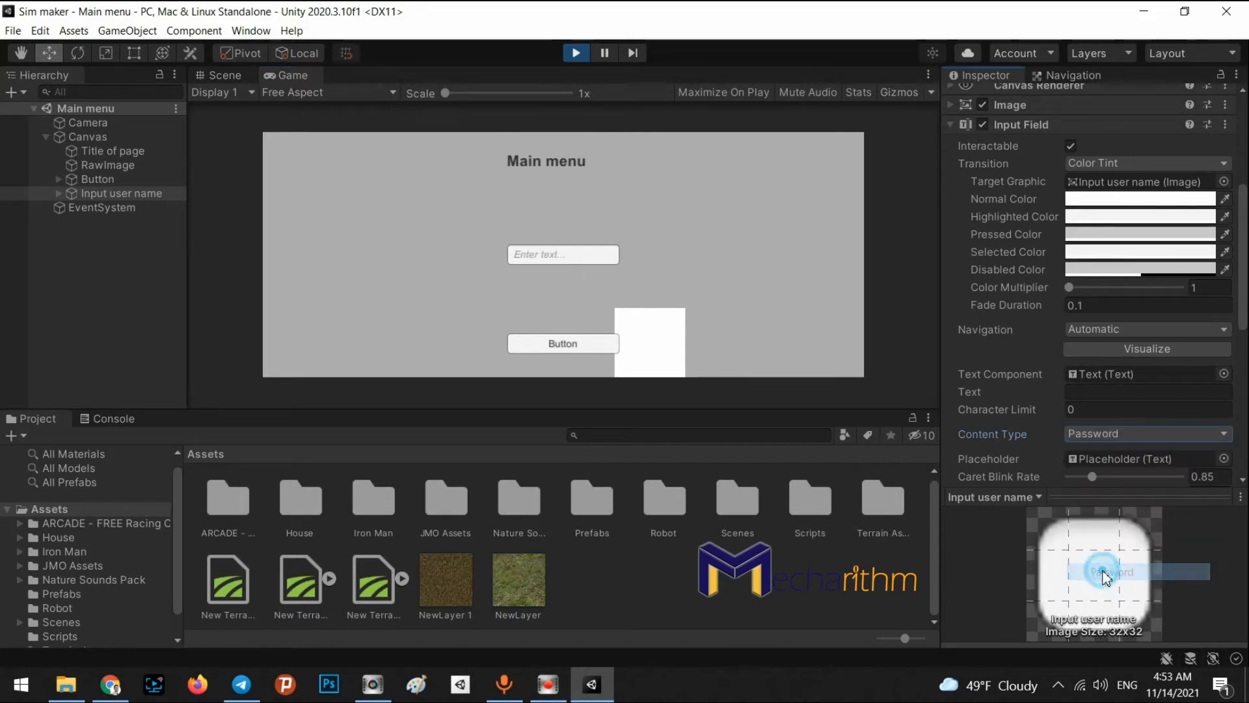
click(565, 254)
text(sdfrwsaefdgdfg)
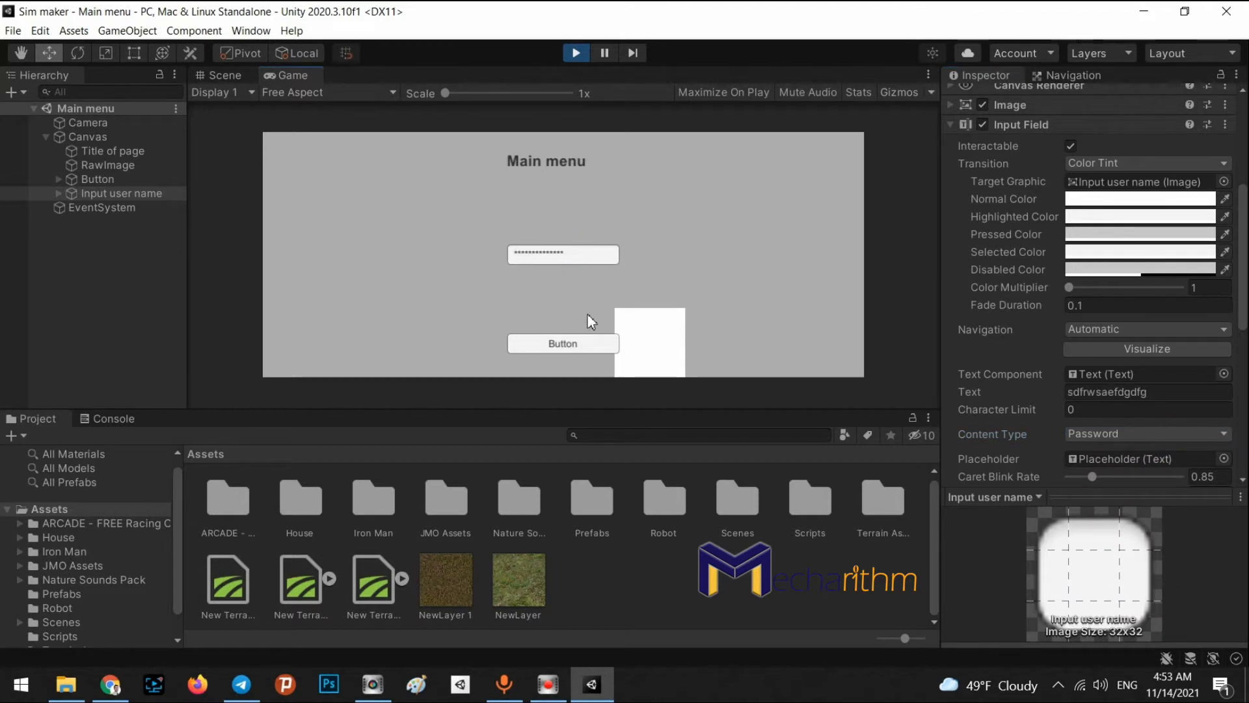
key(BackSpace)
key(BackSpace)
key(BackSpace)
key(BackSpace)
key(BackSpace)
key(BackSpace)
key(BackSpace)
key(BackSpace)
key(BackSpace)
key(BackSpace)
key(BackSpace)
key(BackSpace)
key(BackSpace)
Step: Set the Content Type to Email Address, enter a partial test e-mail in the running input field and clear it again
click(1071, 432)
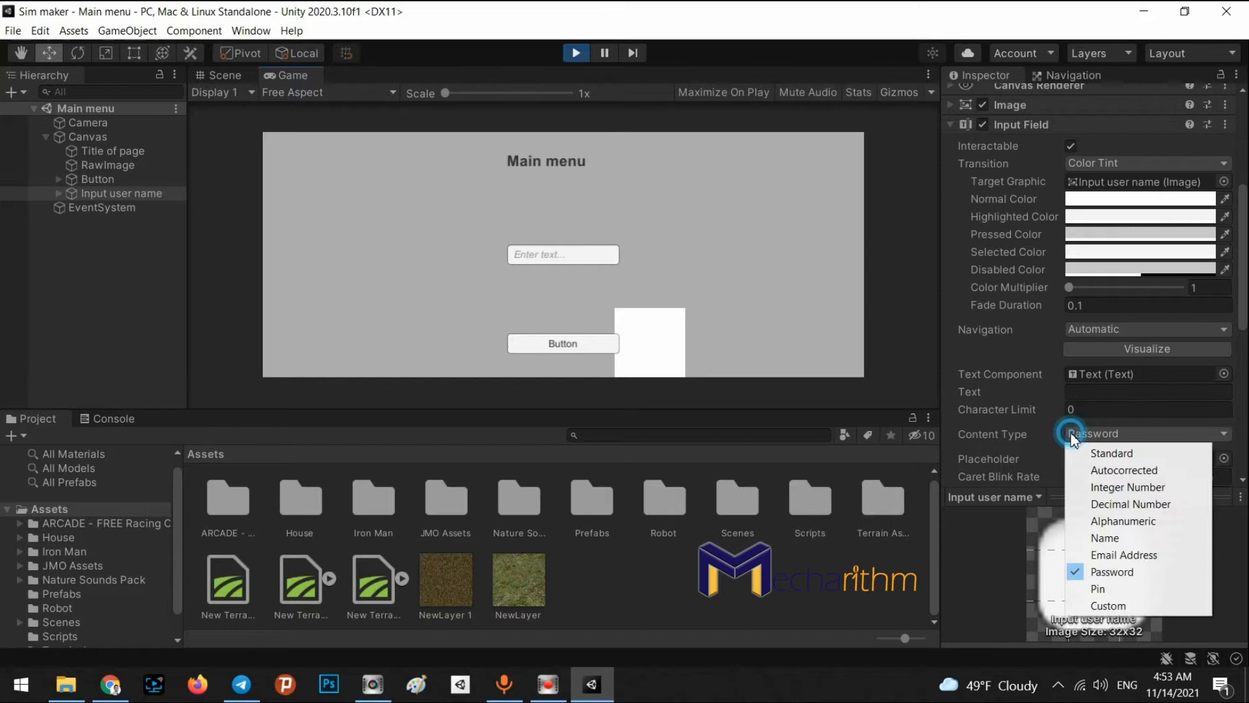
click(1106, 554)
click(571, 260)
text(sdfsdf)
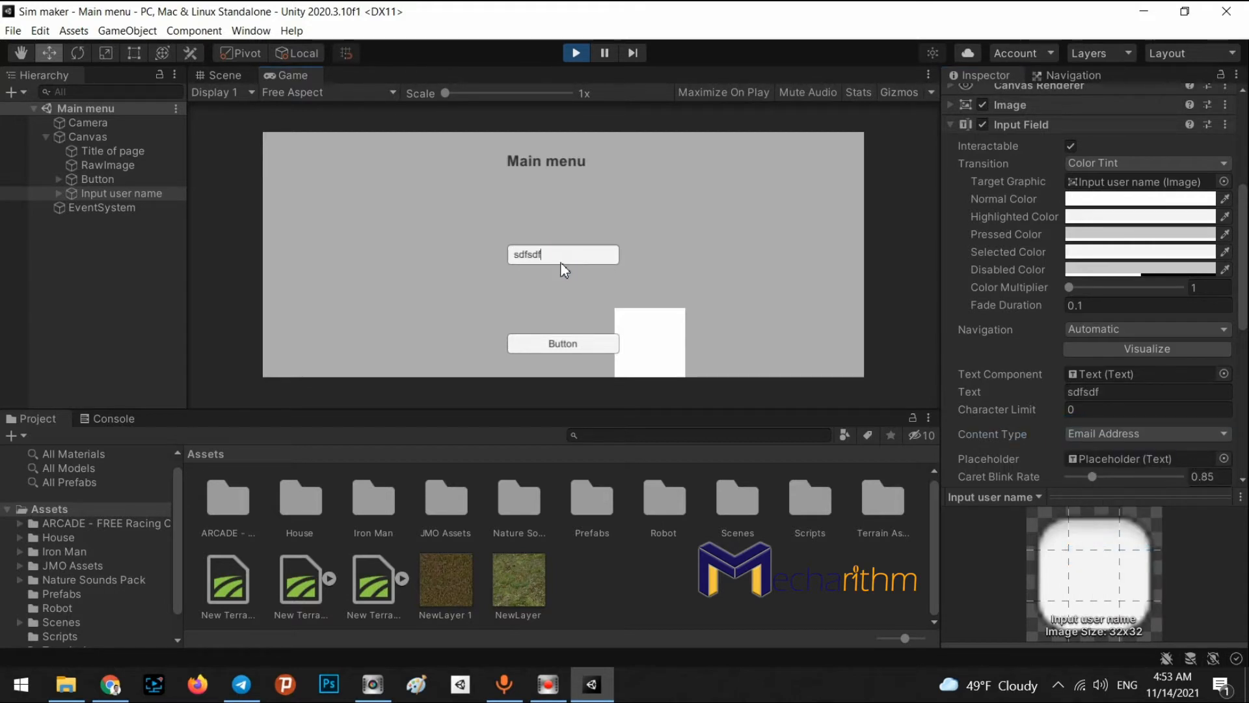
text(@)
key(BackSpace)
key(BackSpace)
key(BackSpace)
key(BackSpace)
key(BackSpace)
key(BackSpace)
key(BackSpace)
Step: Set the Content Type to Pin, enter a test PIN in the running input field and clear it again
click(1123, 435)
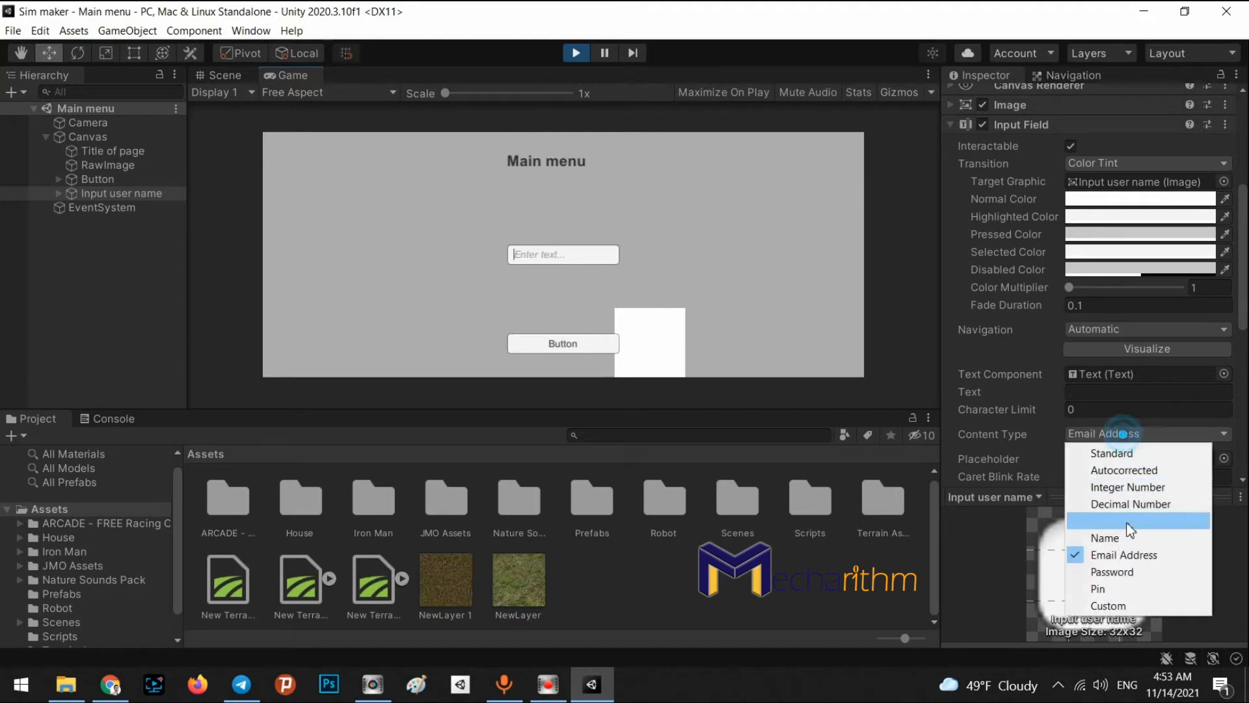
click(1101, 588)
click(560, 255)
text(4535345234)
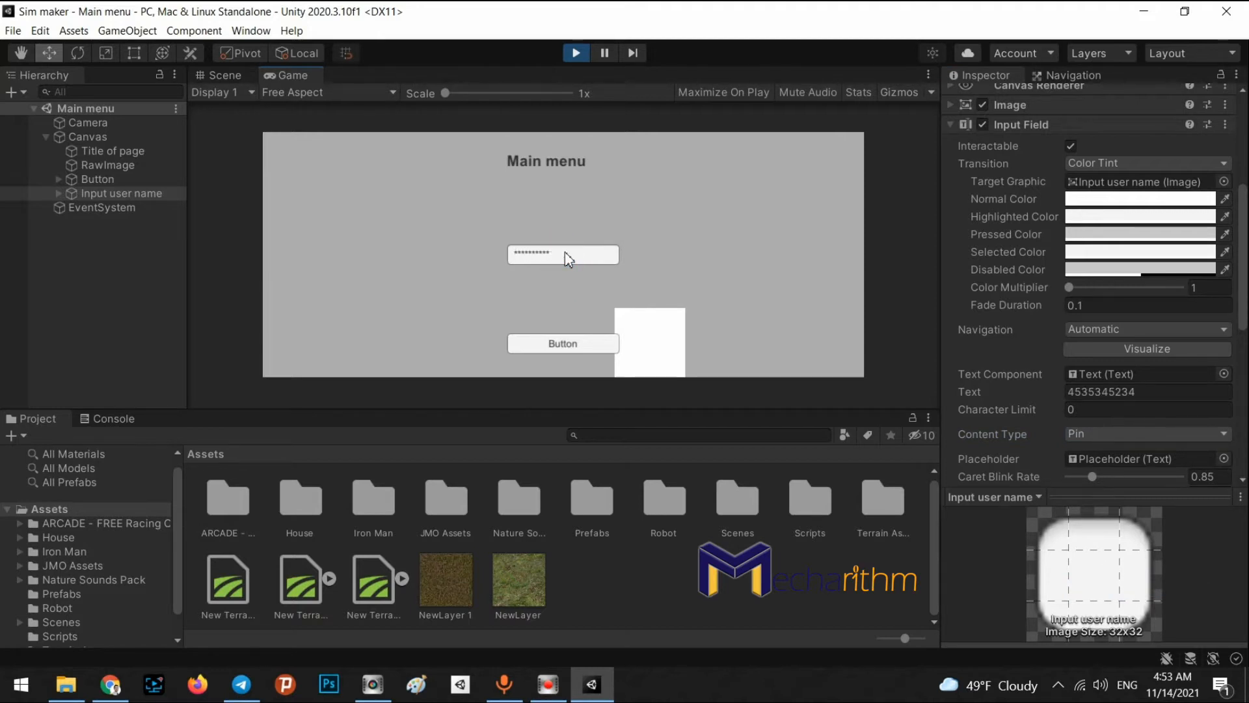
key(BackSpace)
key(BackSpace)
key(BackSpace)
key(BackSpace)
key(BackSpace)
key(BackSpace)
key(BackSpace)
key(BackSpace)
key(BackSpace)
key(BackSpace)
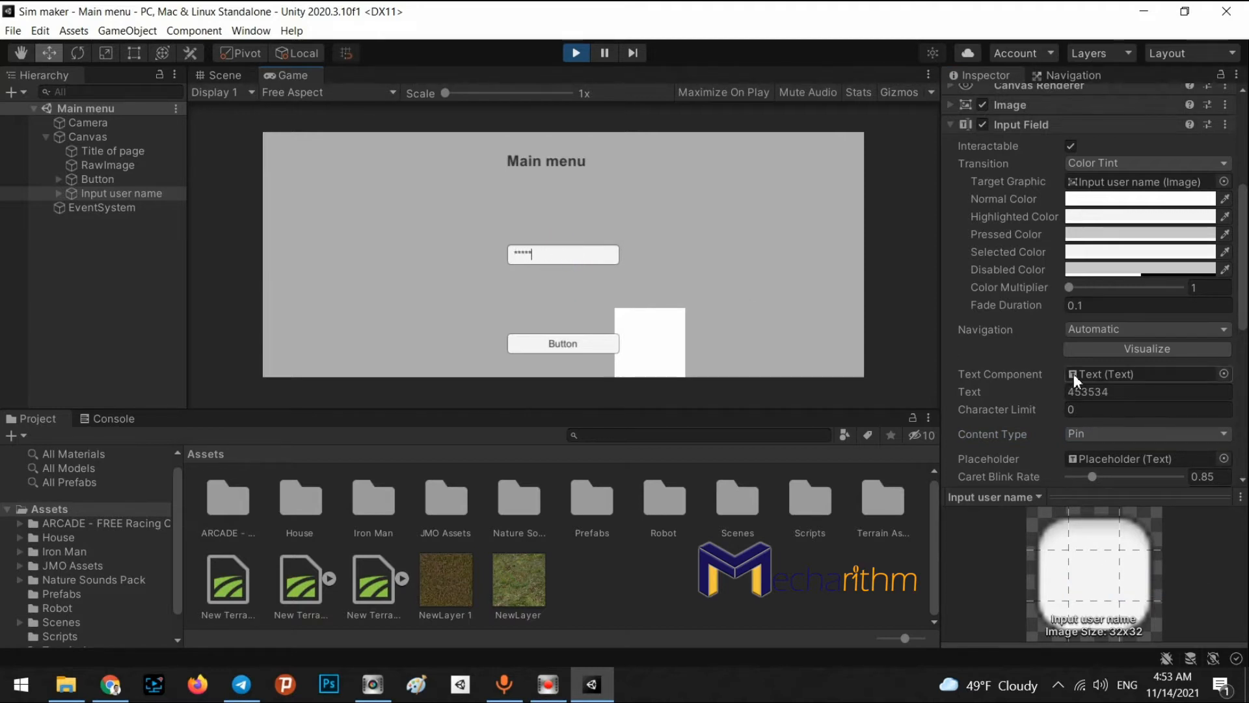
Step: Set the Content Type to Alphanumeric, enter "dfgdfghdfgwer" in the running input field and clear it again
click(1125, 434)
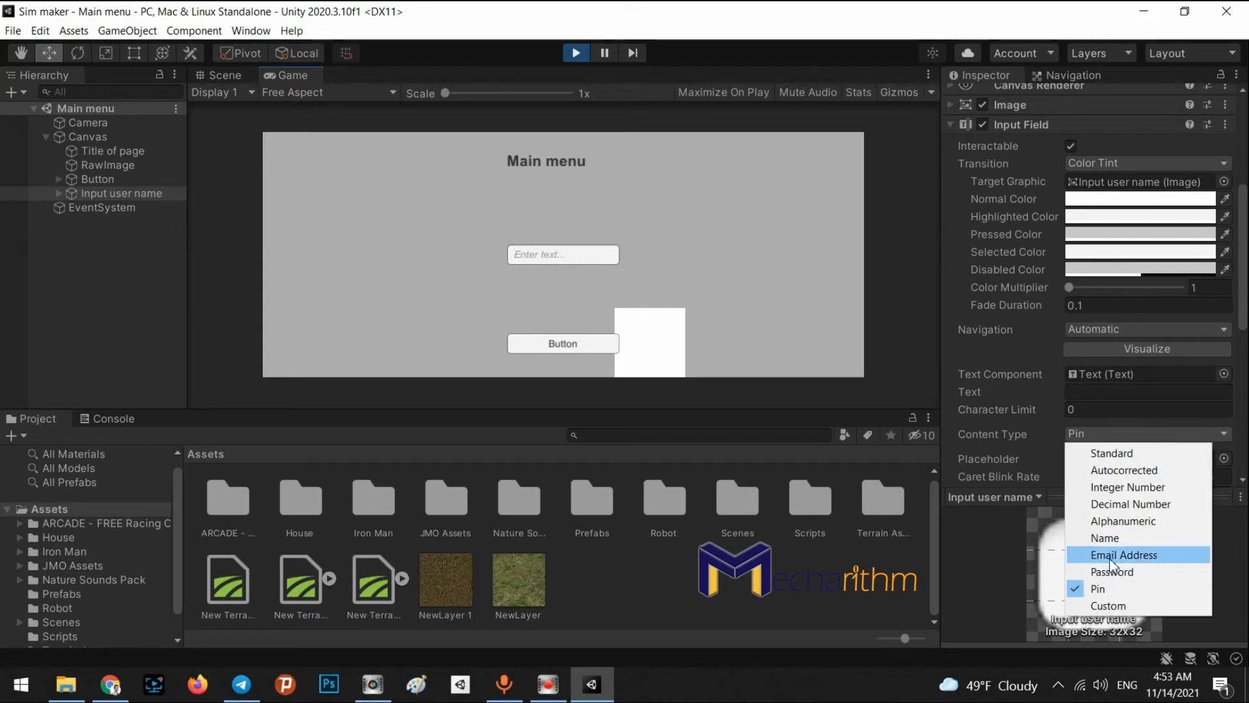
click(1123, 520)
click(539, 256)
text(dfgdfghdfgwer)
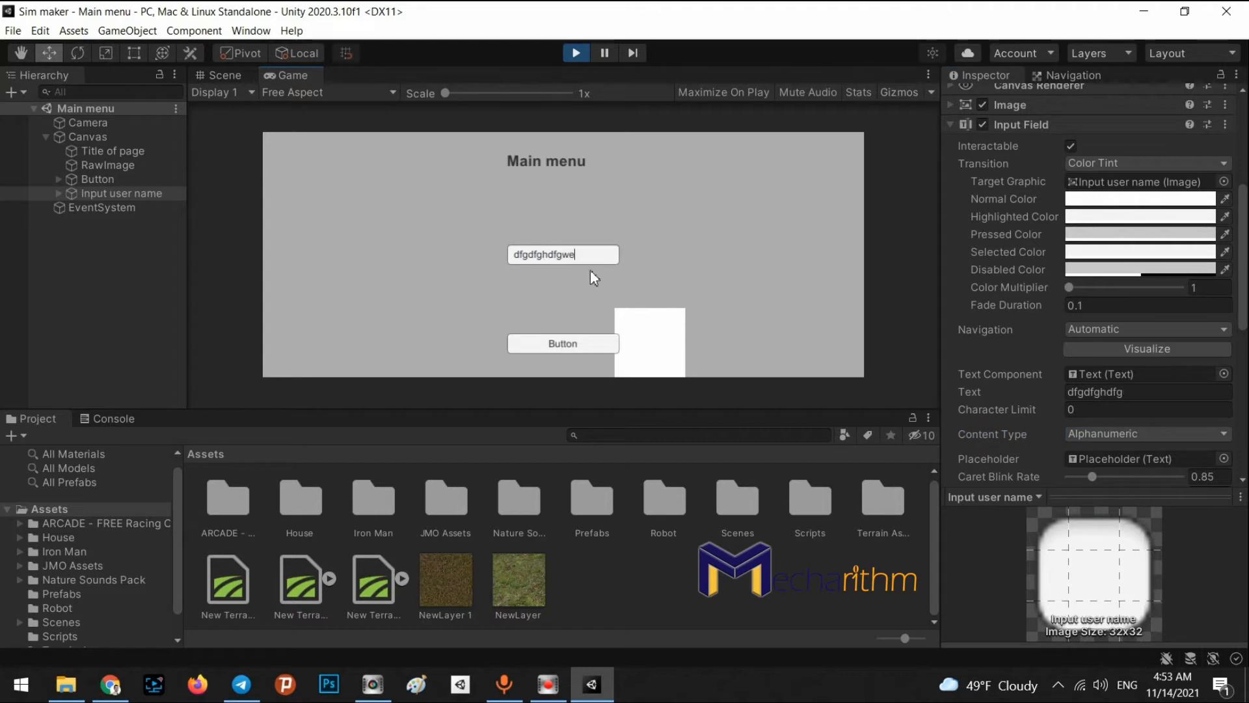
key(BackSpace)
key(BackSpace)
key(BackSpace)
key(BackSpace)
key(BackSpace)
key(BackSpace)
key(BackSpace)
key(BackSpace)
key(BackSpace)
key(BackSpace)
key(BackSpace)
key(BackSpace)
Step: Set the Content Type to Standard and view the available Line Type options without changing Single Line
click(1095, 433)
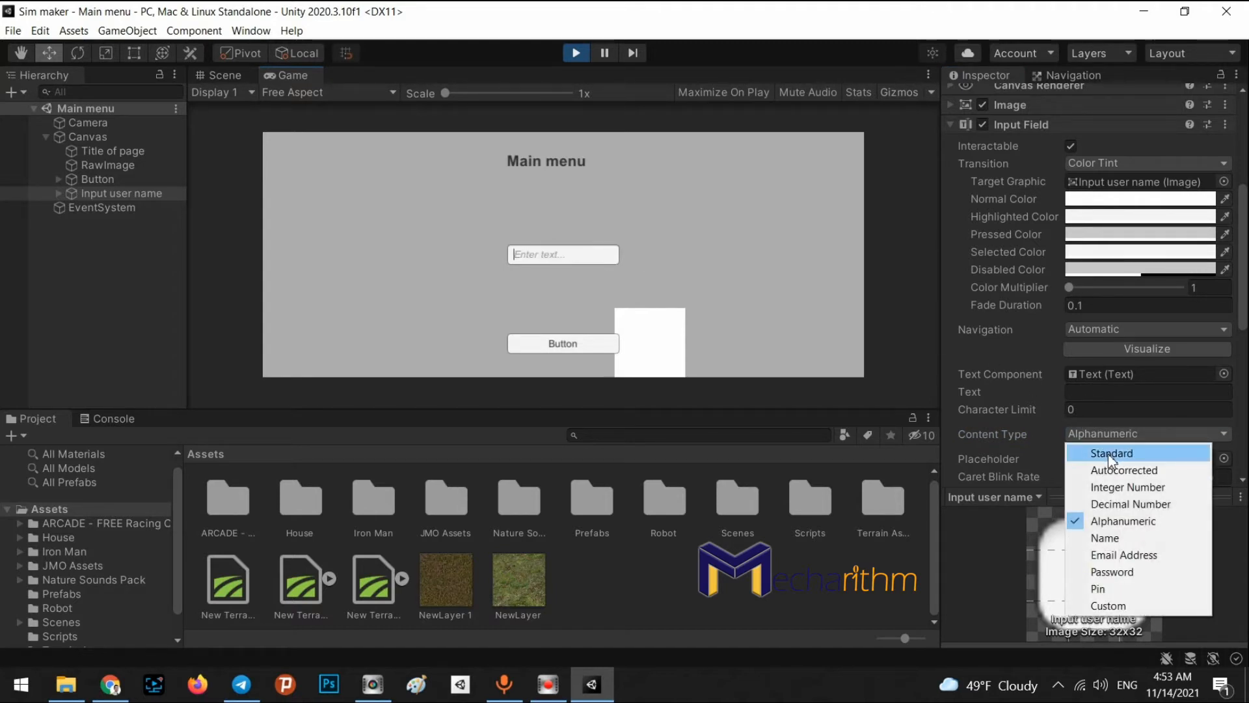
click(1107, 454)
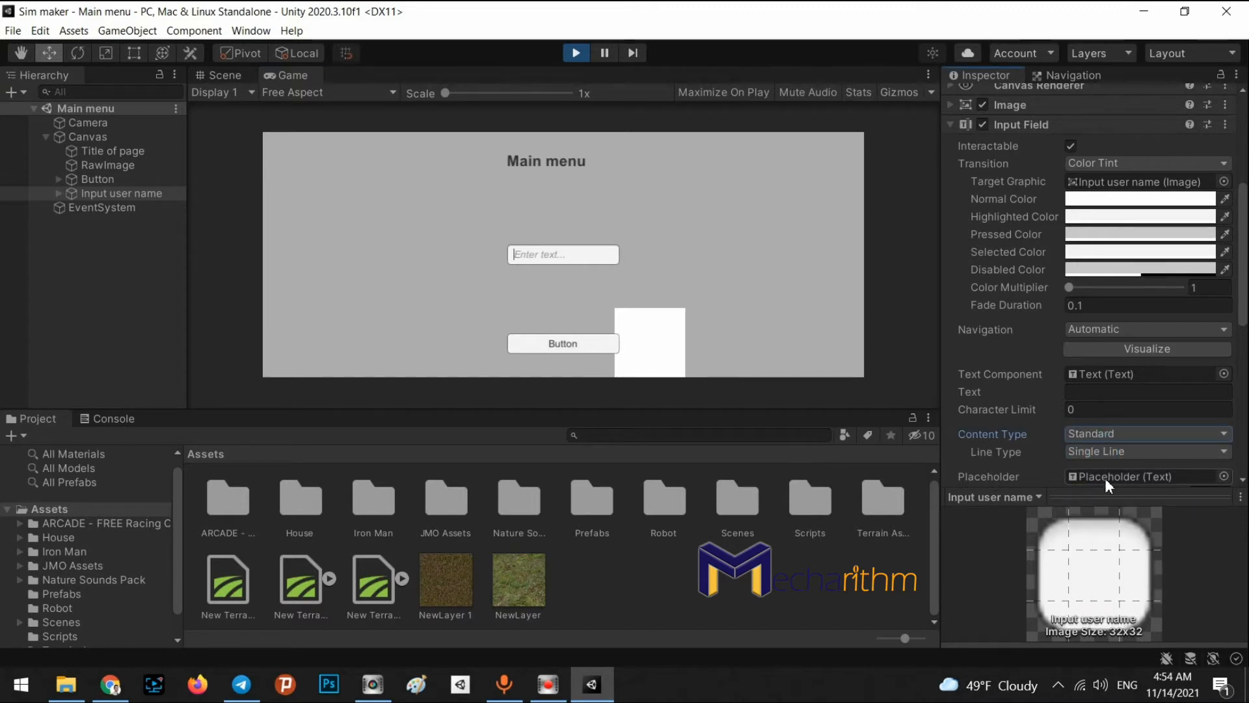
click(1110, 452)
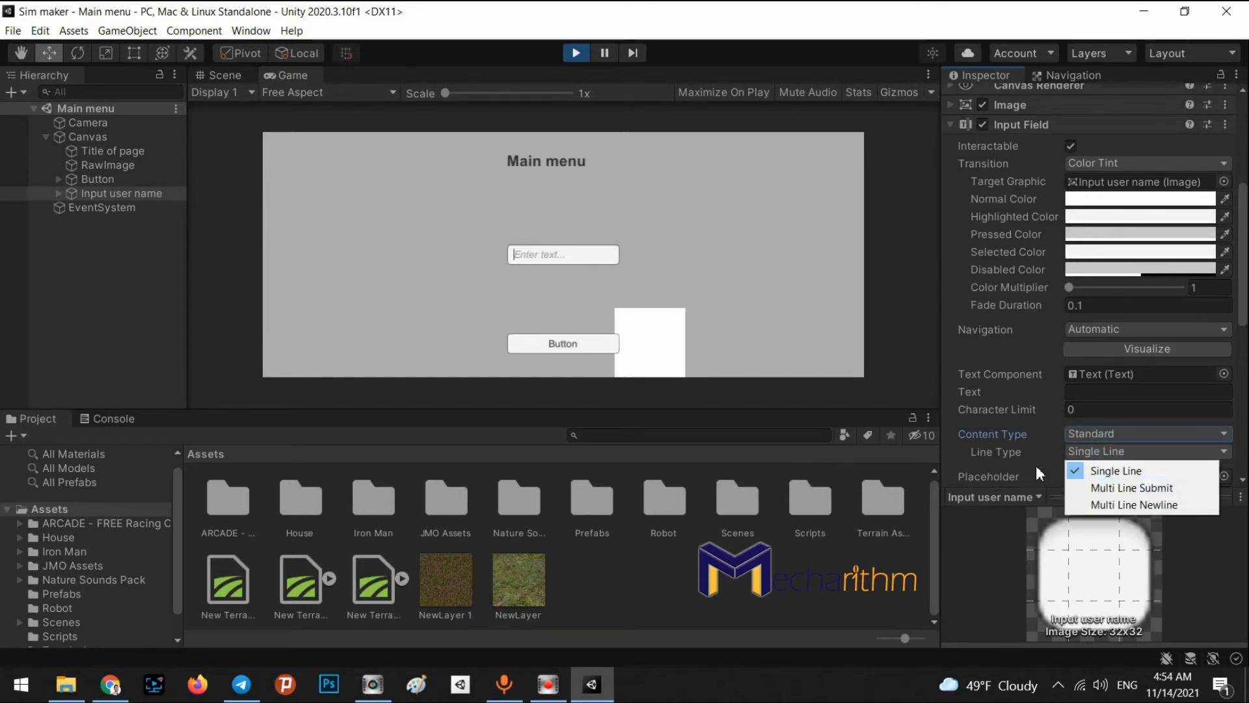
click(994, 415)
scroll(1145, 324, up, 4)
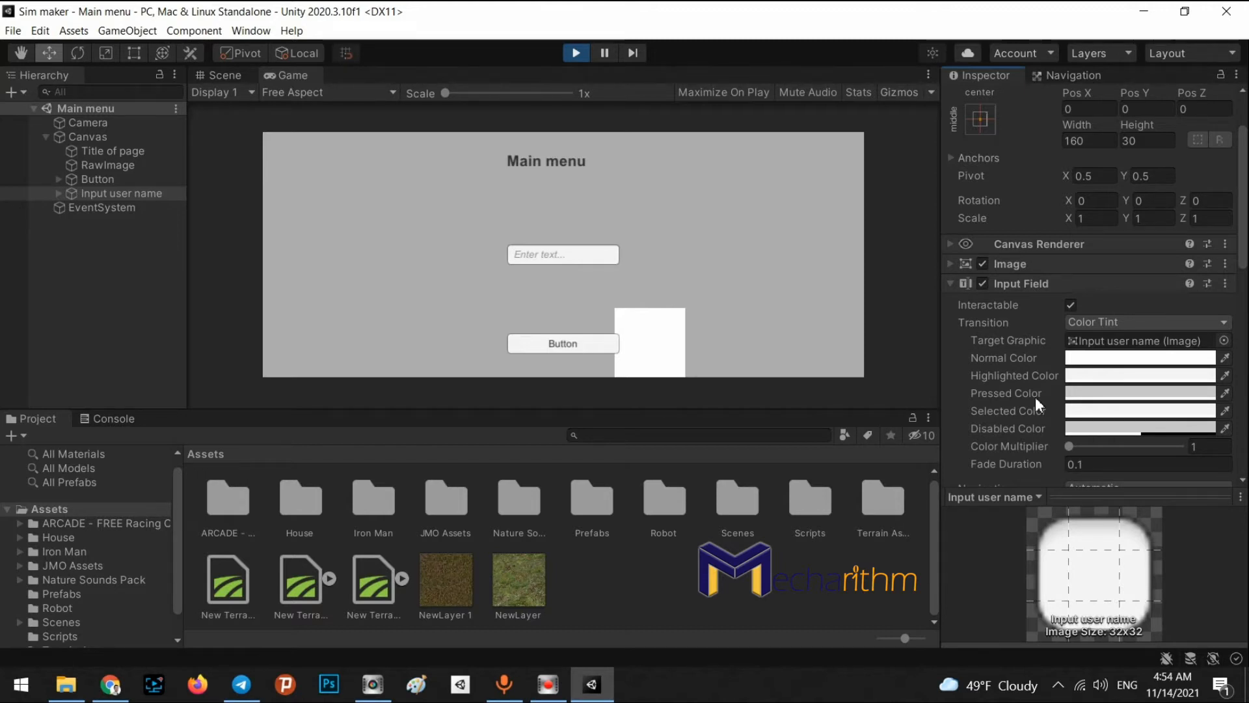
scroll(1015, 371, down, 4)
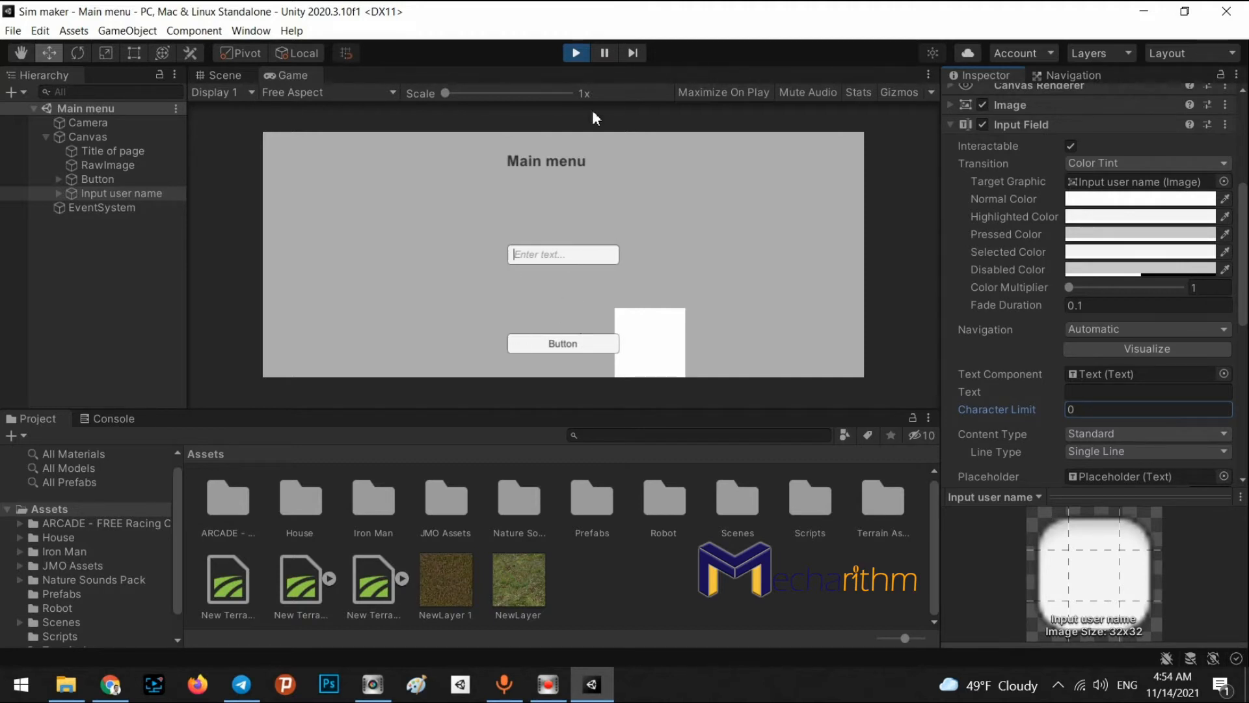
Step: Stop the running scene, set the Input Field's Character Limit to 0 and save the scene
click(576, 52)
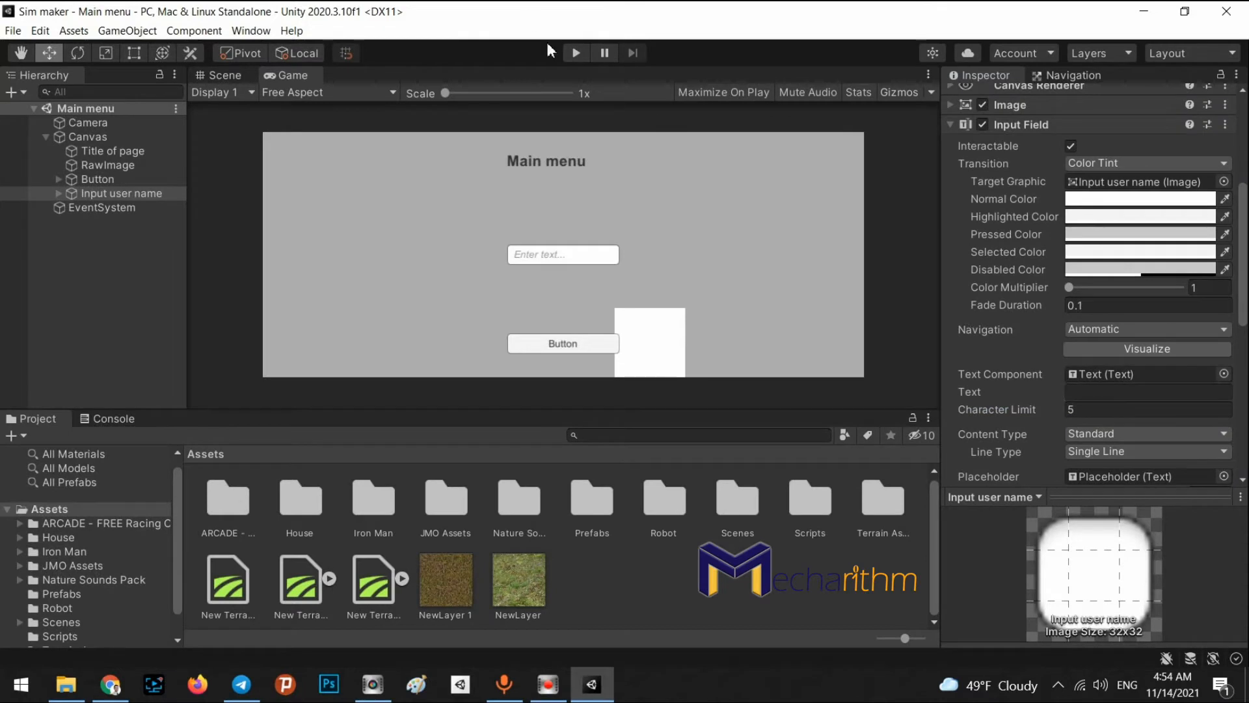
click(1101, 409)
text(0)
key(ctrl+s)
Step: Change the text of the Placeholder inside Input user name to "Enter user name..."
click(59, 193)
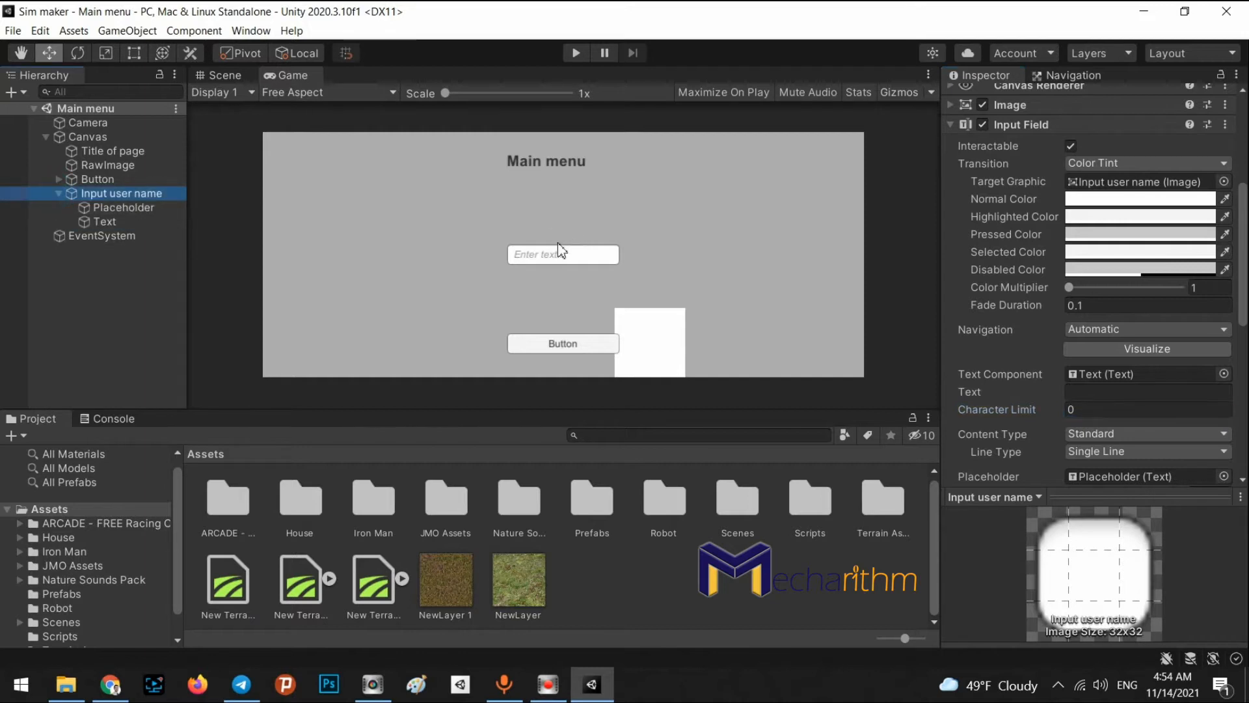
click(112, 206)
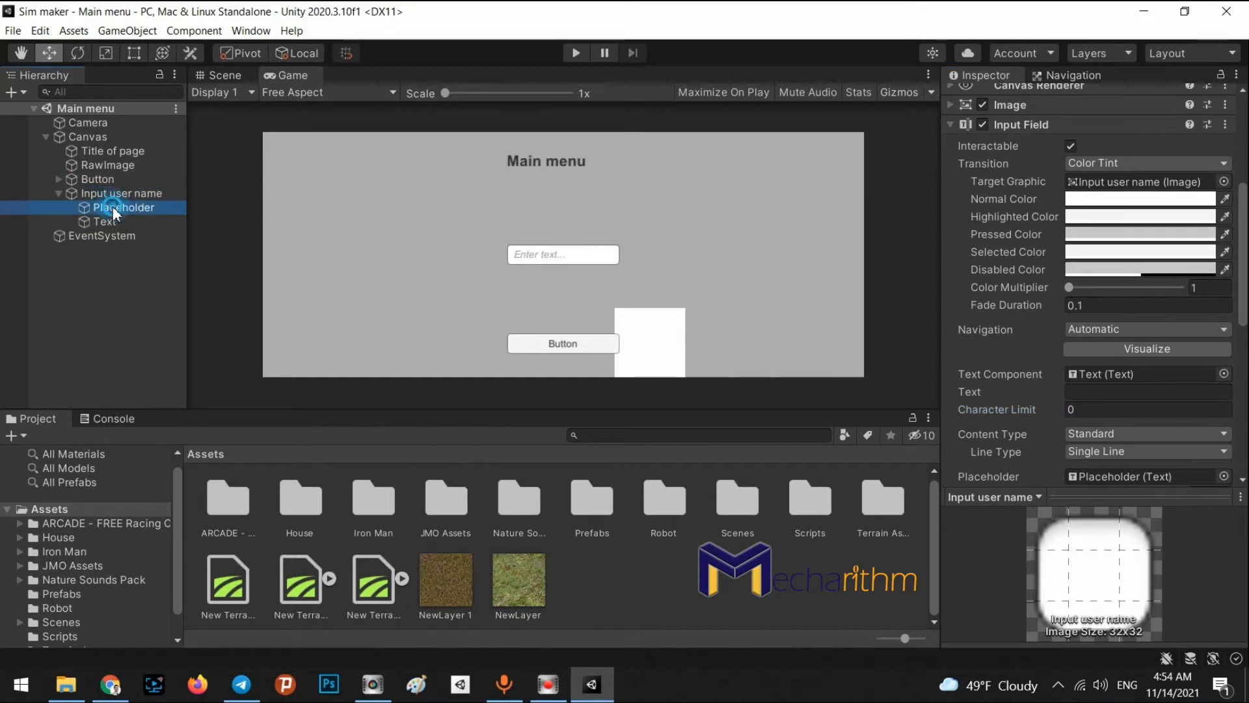
click(1014, 147)
click(1008, 146)
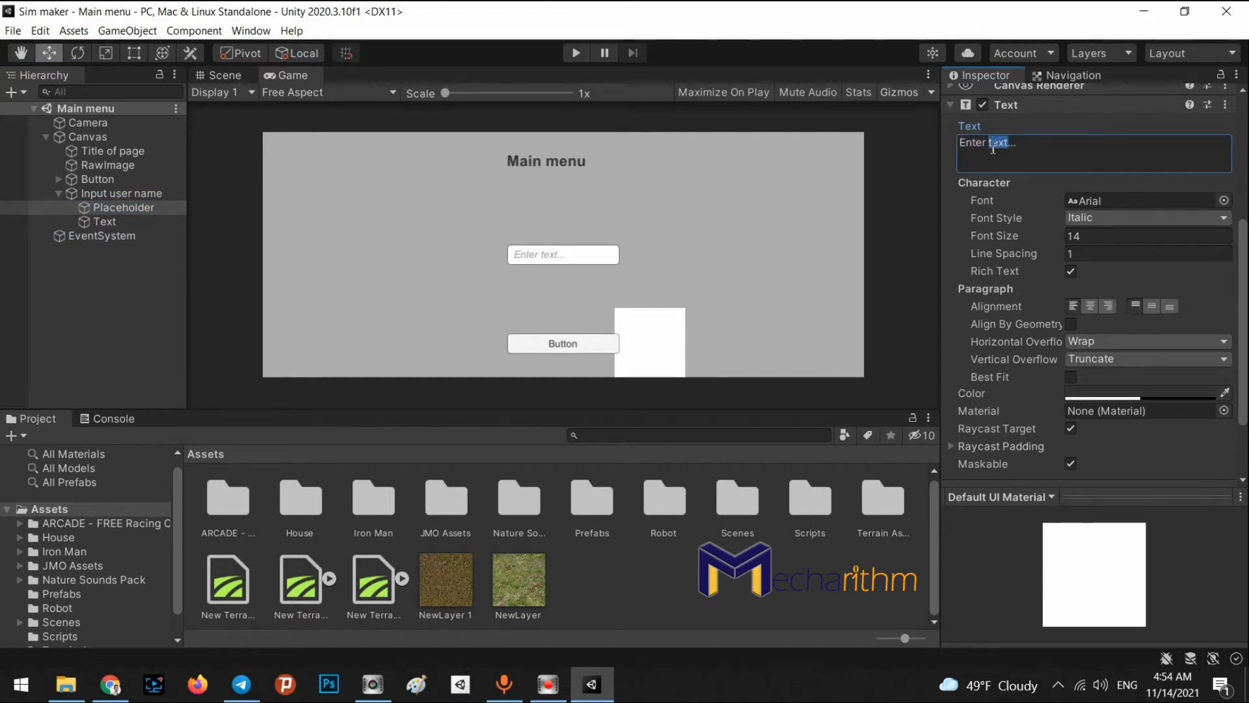
text(user name)
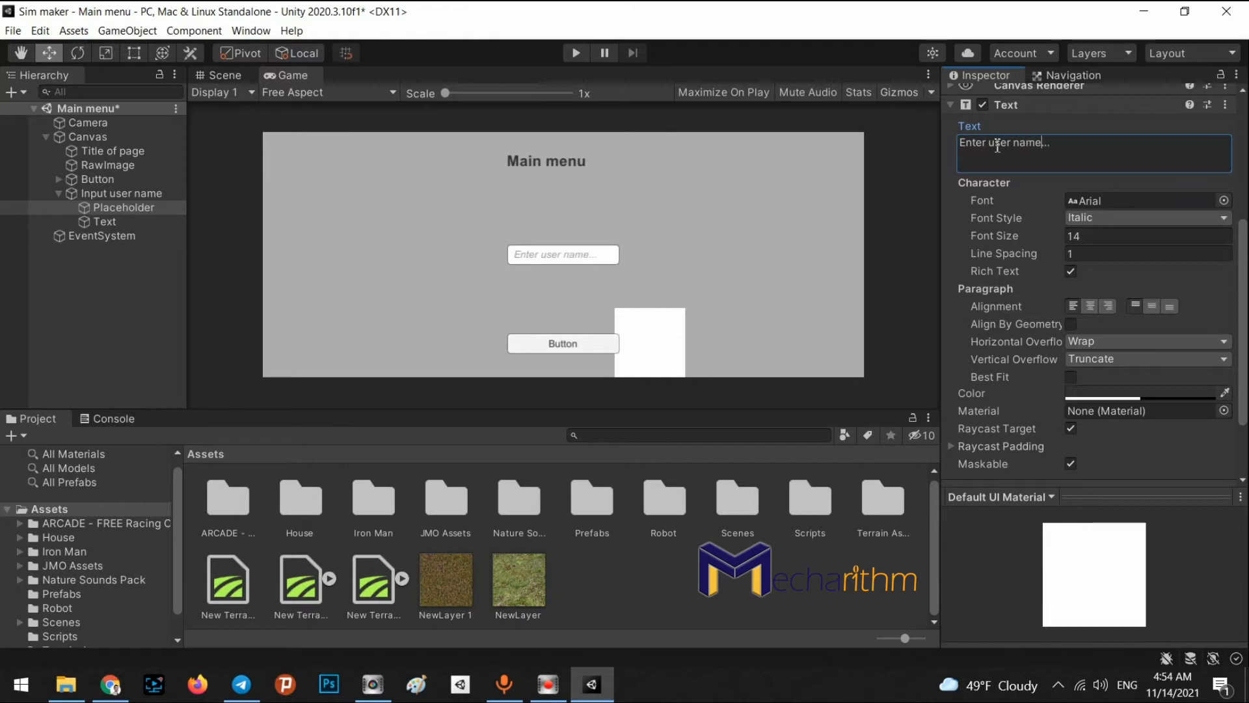
Step: Reword the Placeholder text to "Enter your name..." and save the scene
key(BackSpace)
key(BackSpace)
key(BackSpace)
key(BackSpace)
key(BackSpace)
key(BackSpace)
key(BackSpace)
key(BackSpace)
key(BackSpace)
key(BackSpace)
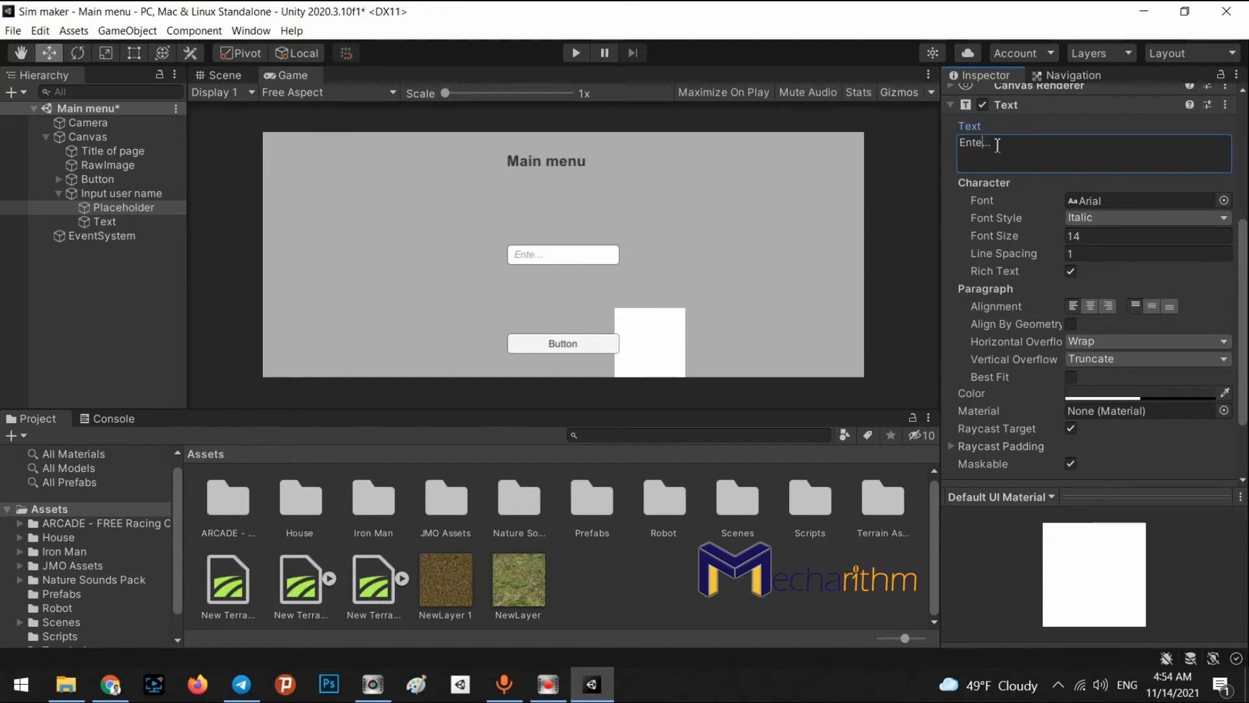
text(your name)
click(93, 288)
key(ctrl+s)
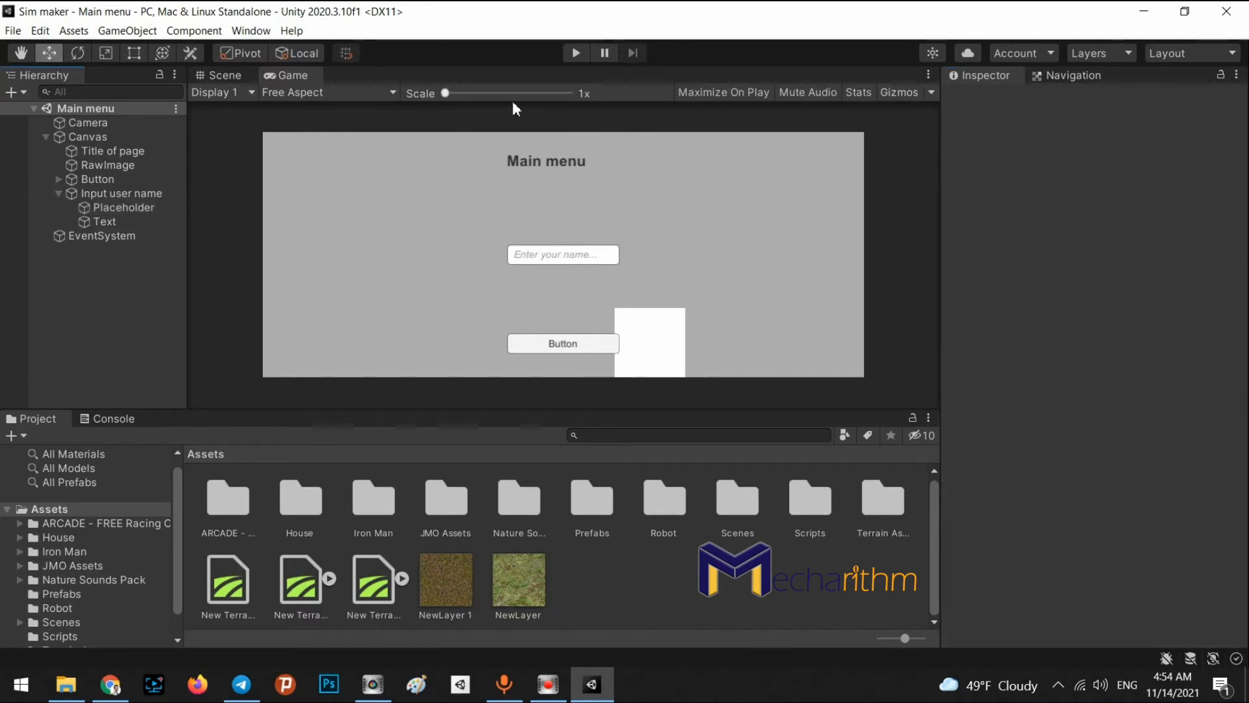
Step: Run the scene, test the name field by entering "fdgdfgdfg" and clearing it, and stop the scene
click(572, 55)
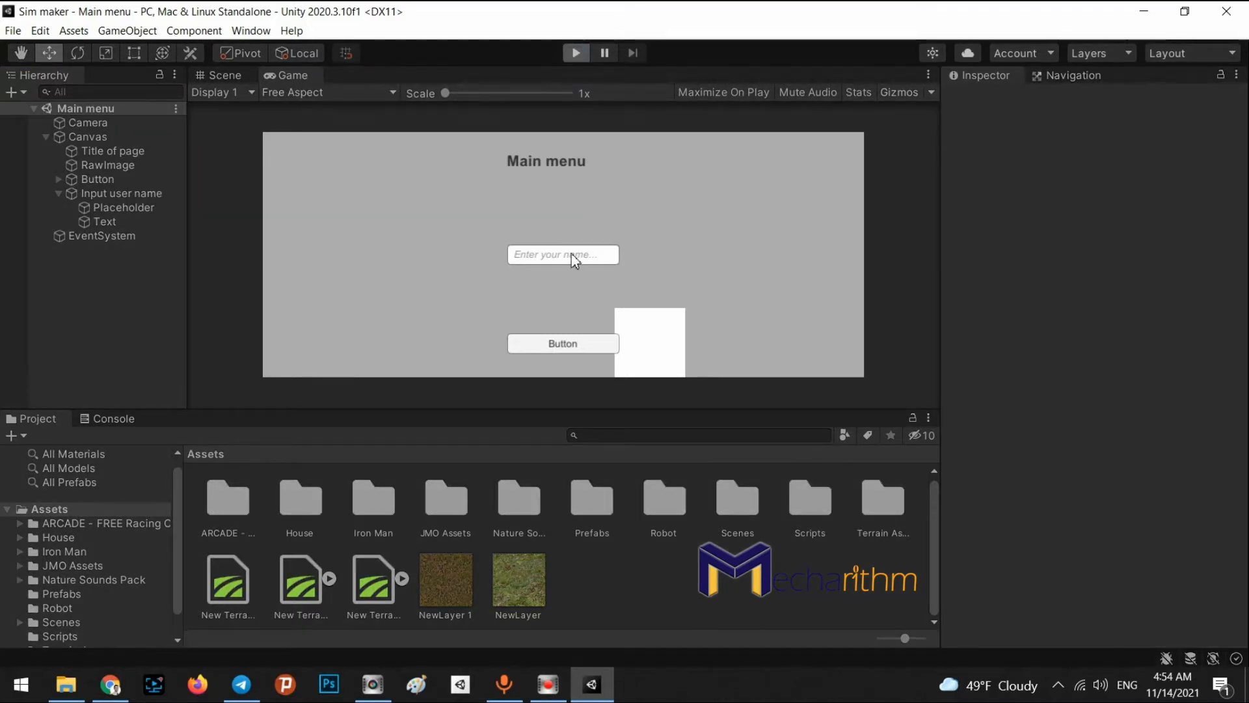
click(564, 258)
text(fd)
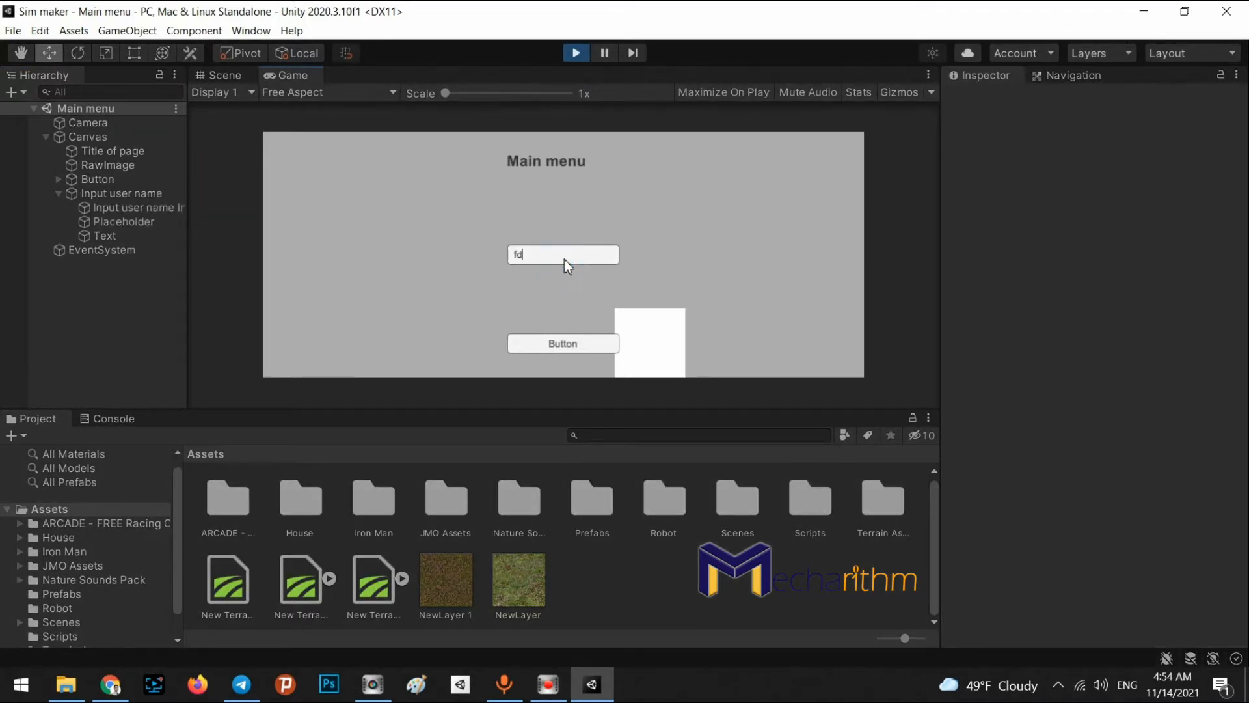
text(gdfgdfg)
key(BackSpace)
key(BackSpace)
key(BackSpace)
key(BackSpace)
key(BackSpace)
key(BackSpace)
key(BackSpace)
key(BackSpace)
key(BackSpace)
click(576, 52)
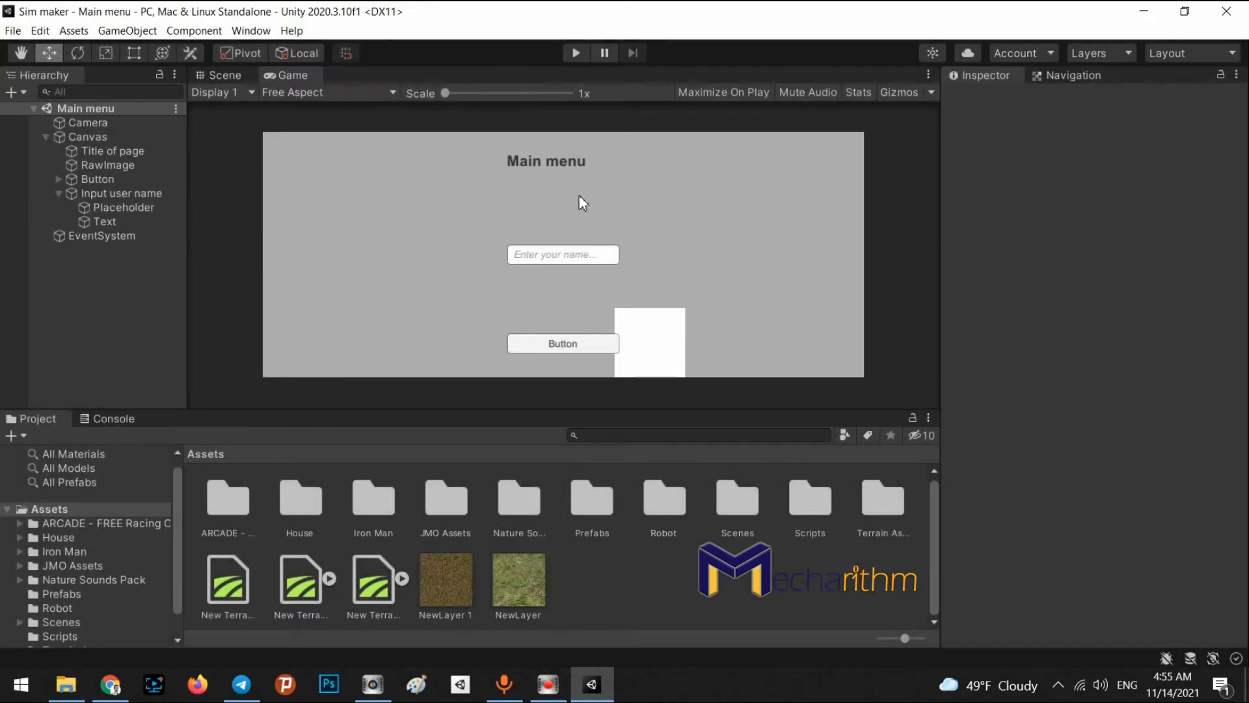
Step: Create a new UI Text object and make it a child of Input user name
click(57, 193)
click(69, 194)
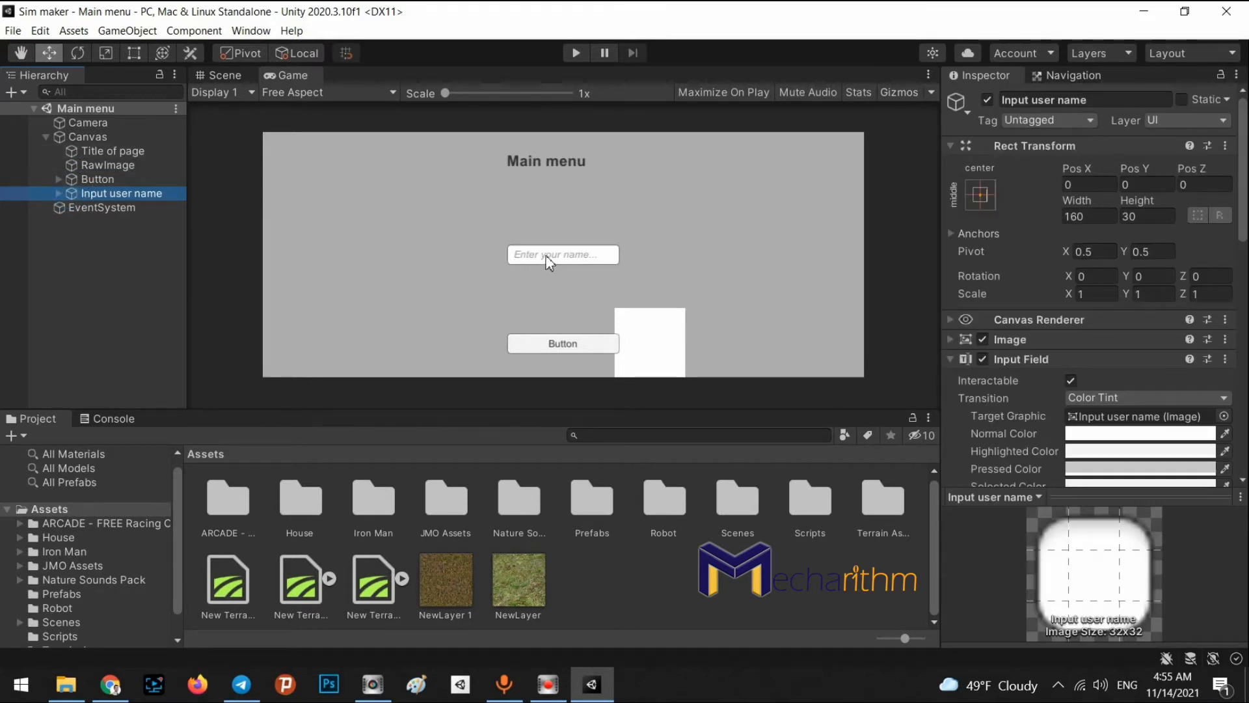
click(127, 30)
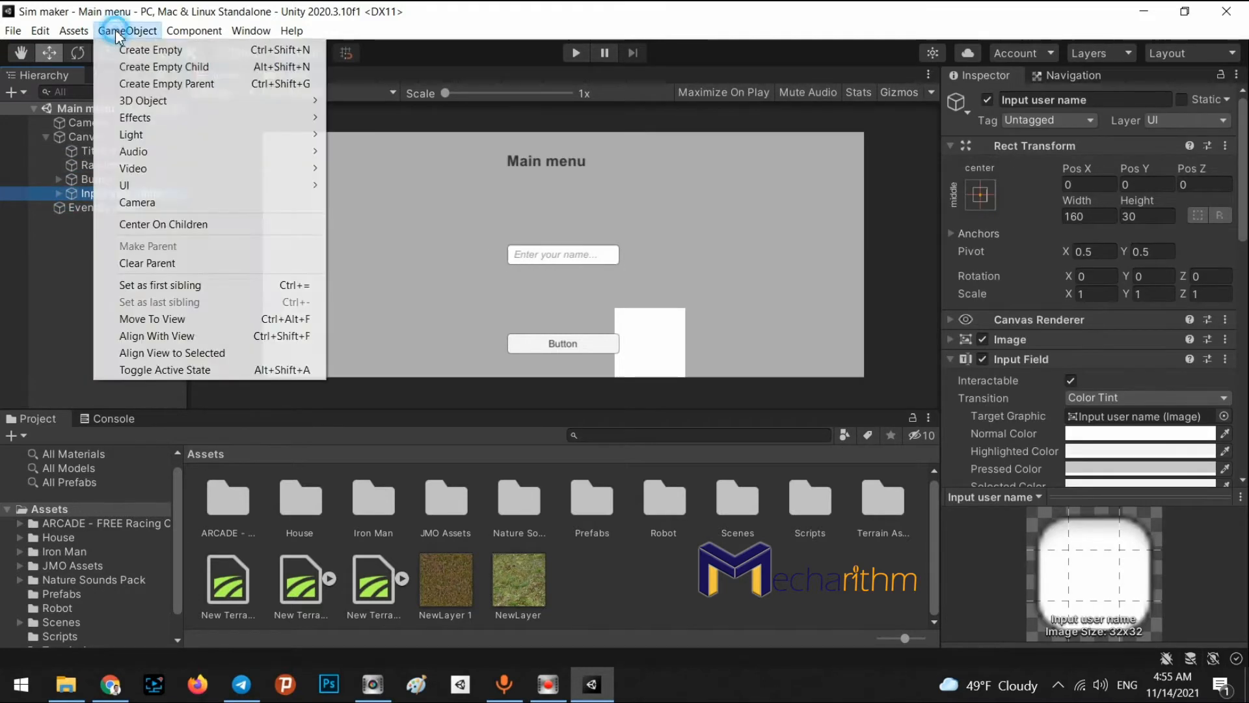
mouse_move(139, 185)
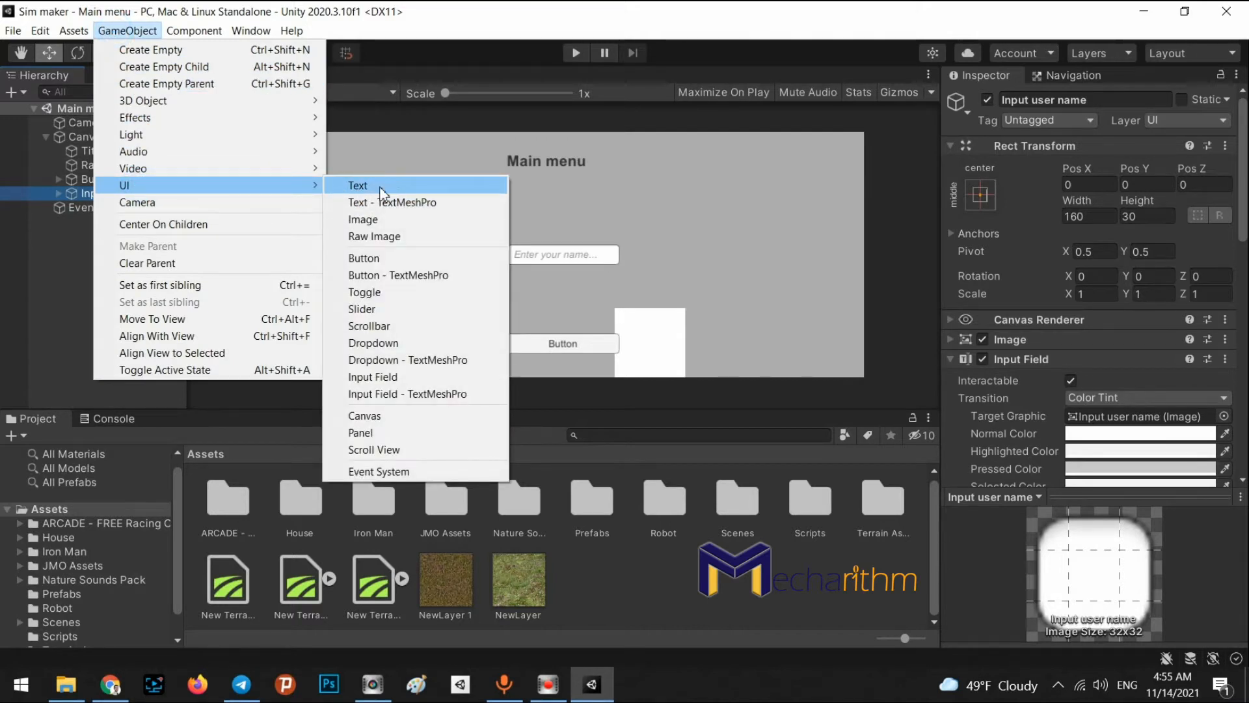
click(359, 185)
click(96, 253)
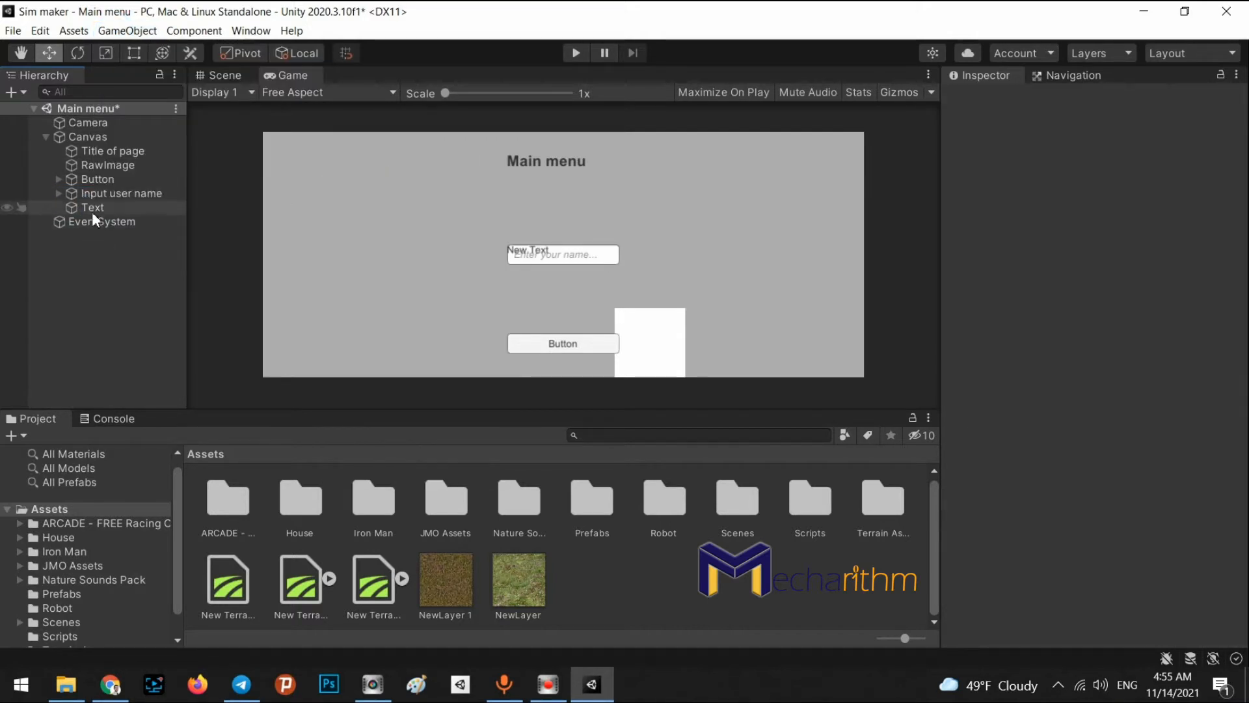
drag(91, 210, 92, 194)
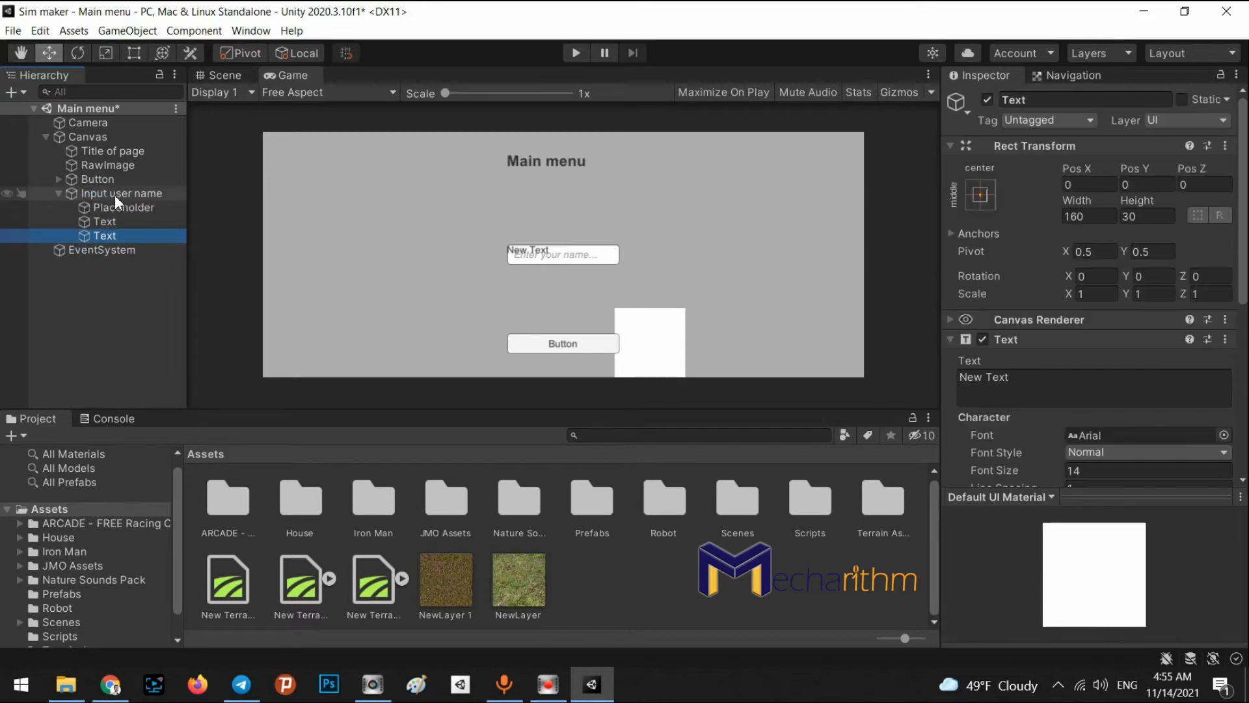
Step: Set the new text to "User name :" and place it beside the input field at about Pos X -90.1, Pos Y -5.65
click(1019, 371)
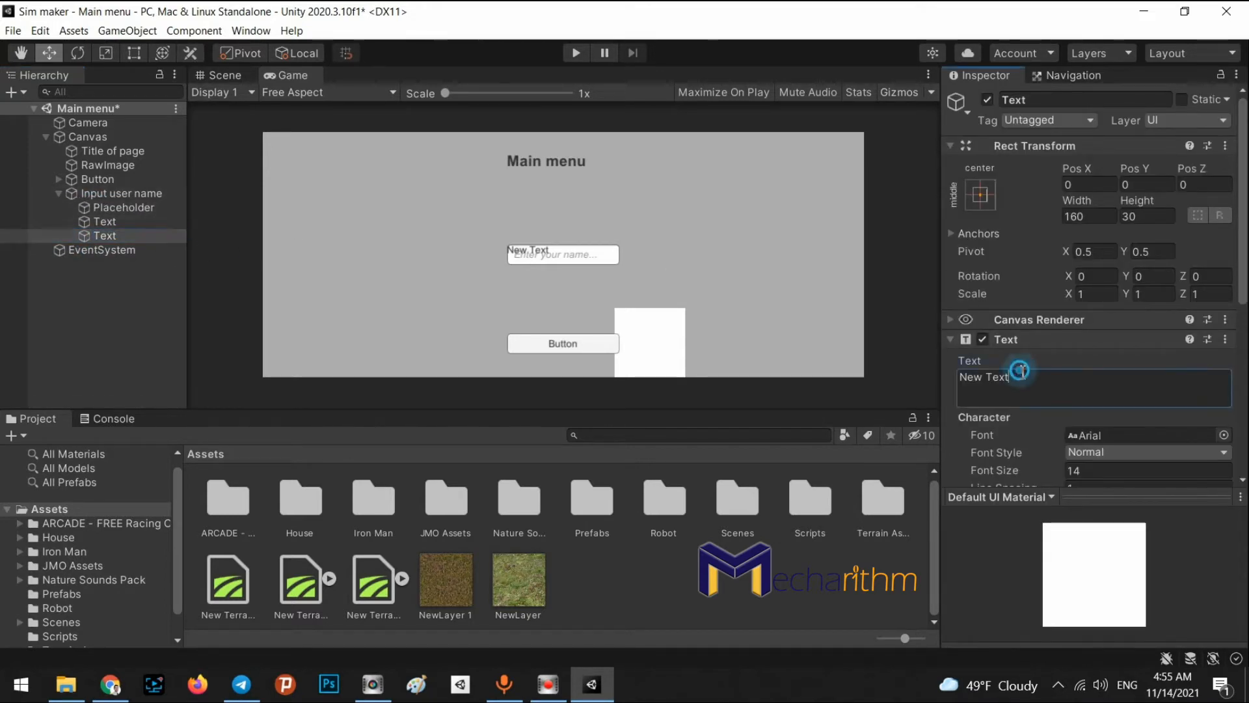
text(User name :)
drag(1068, 168, 989, 164)
drag(607, 178, 92, 190)
drag(1147, 164, 1001, 164)
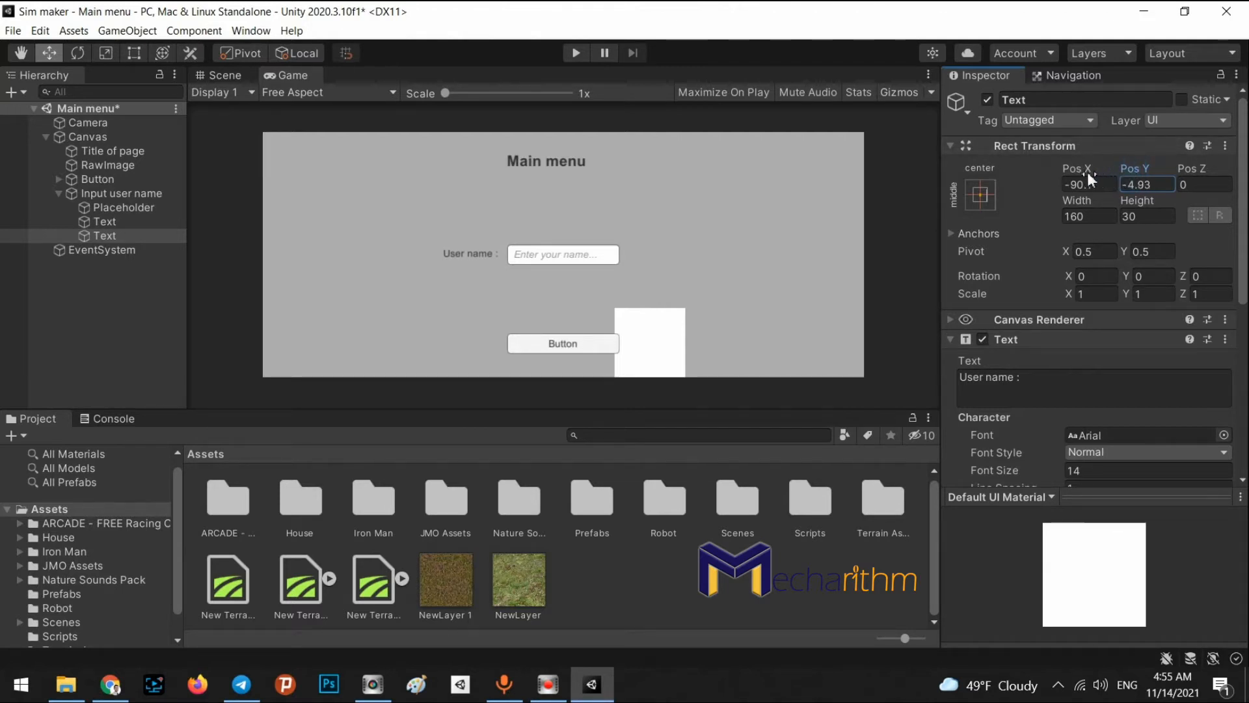
Step: Rename the "User name :" text object as Title, save the scene and collapse Input user name
click(133, 287)
click(123, 236)
key(BackSpace)
key(BackSpace)
text(itle)
key(Return)
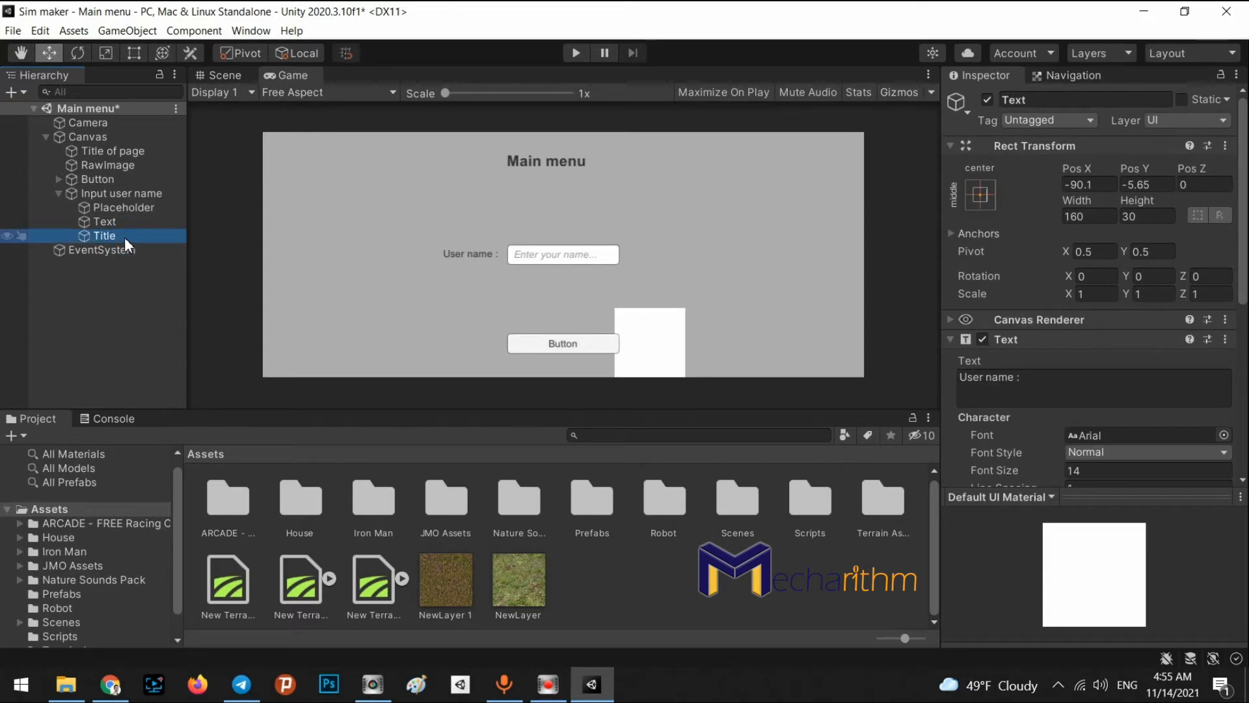
key(ctrl+s)
click(58, 193)
Step: Rename the Button object as "Enter BTN"
click(78, 181)
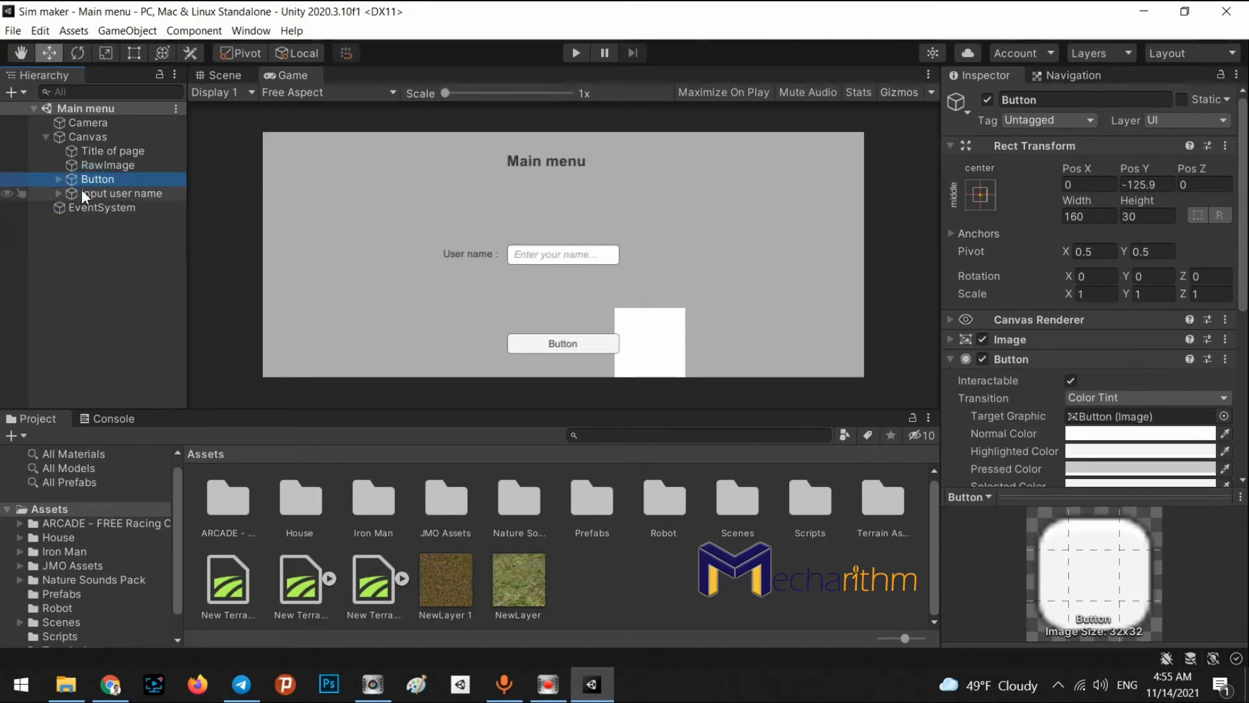
key(F2)
text(En)
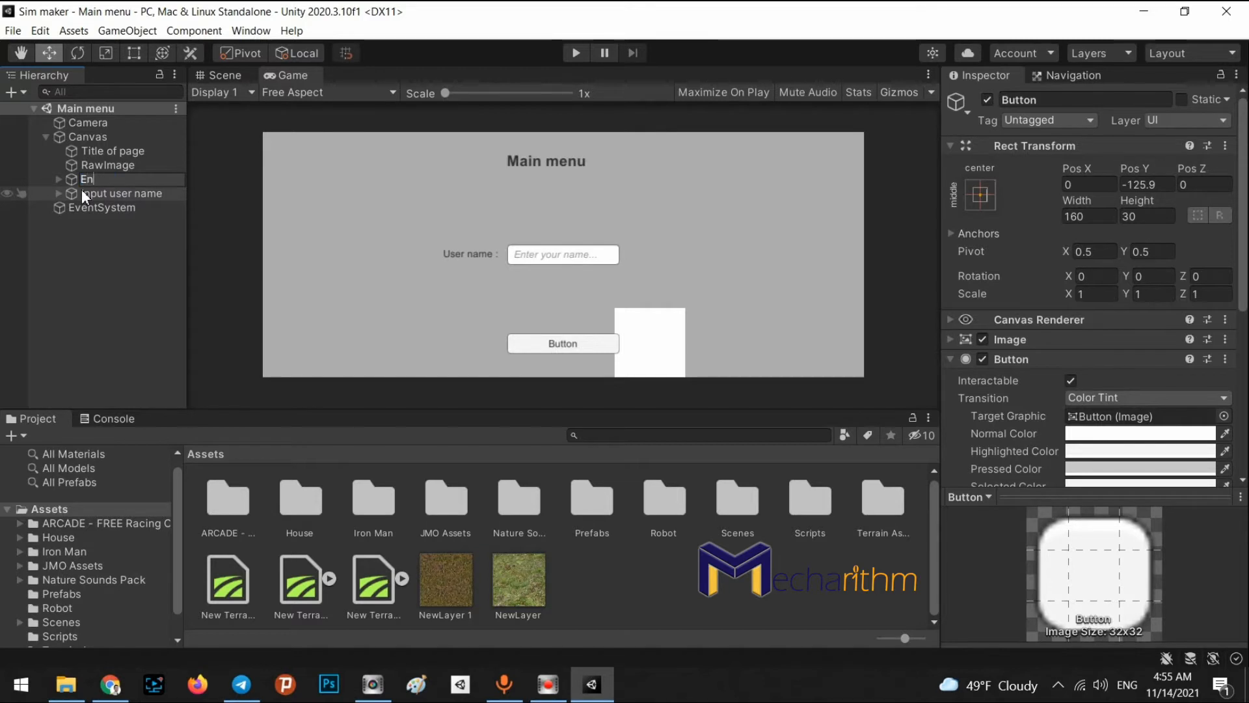
text(ter BTN)
key(Return)
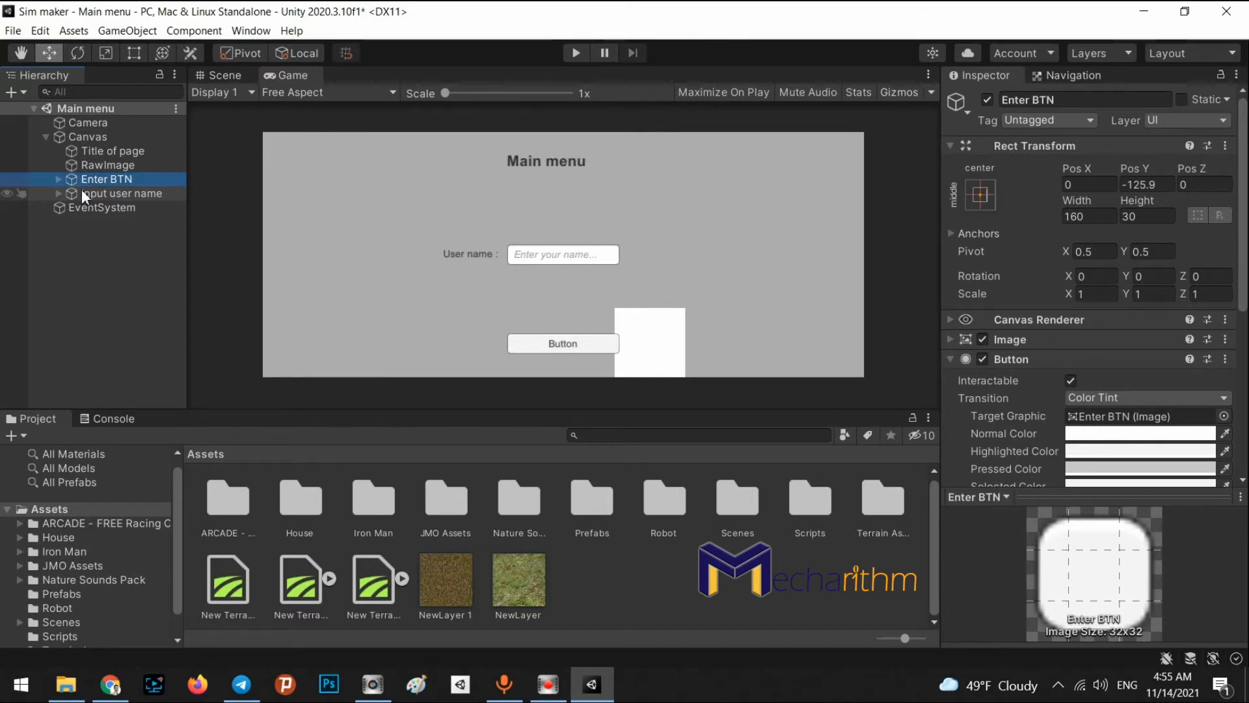
Step: Set the label text of Enter BTN to "Enter", reselect the button object and collapse it
key(Right)
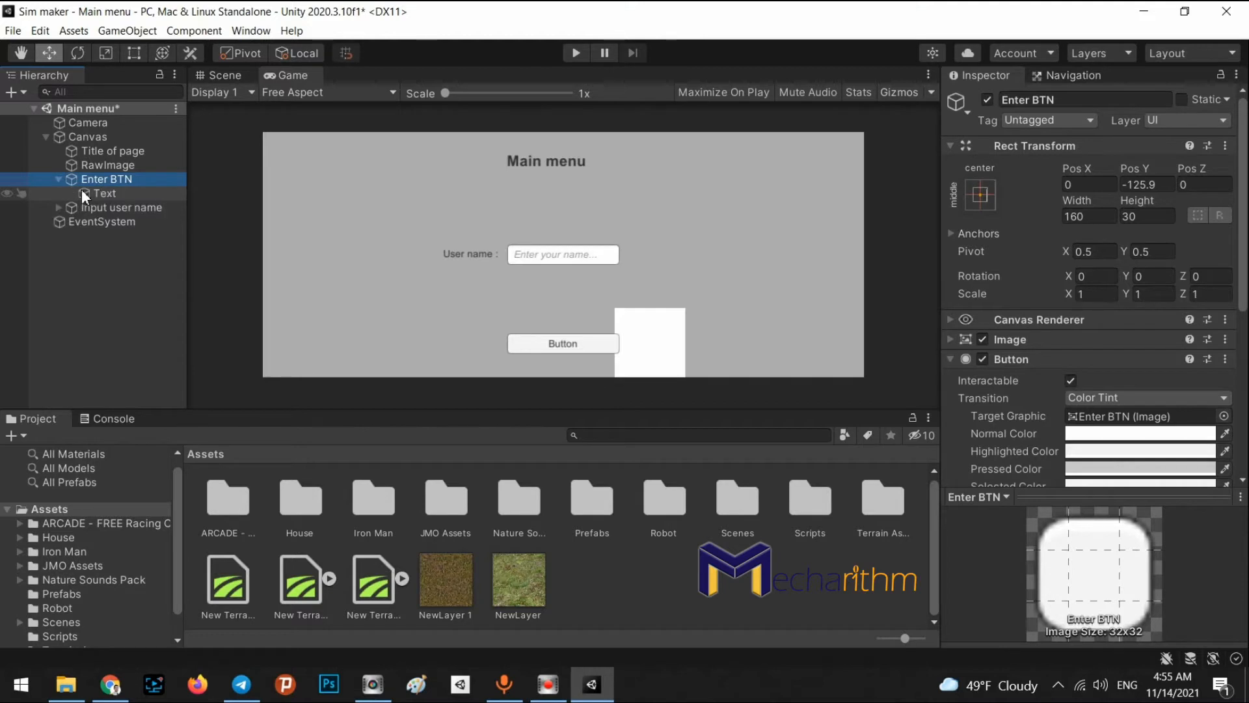
click(83, 193)
click(1029, 384)
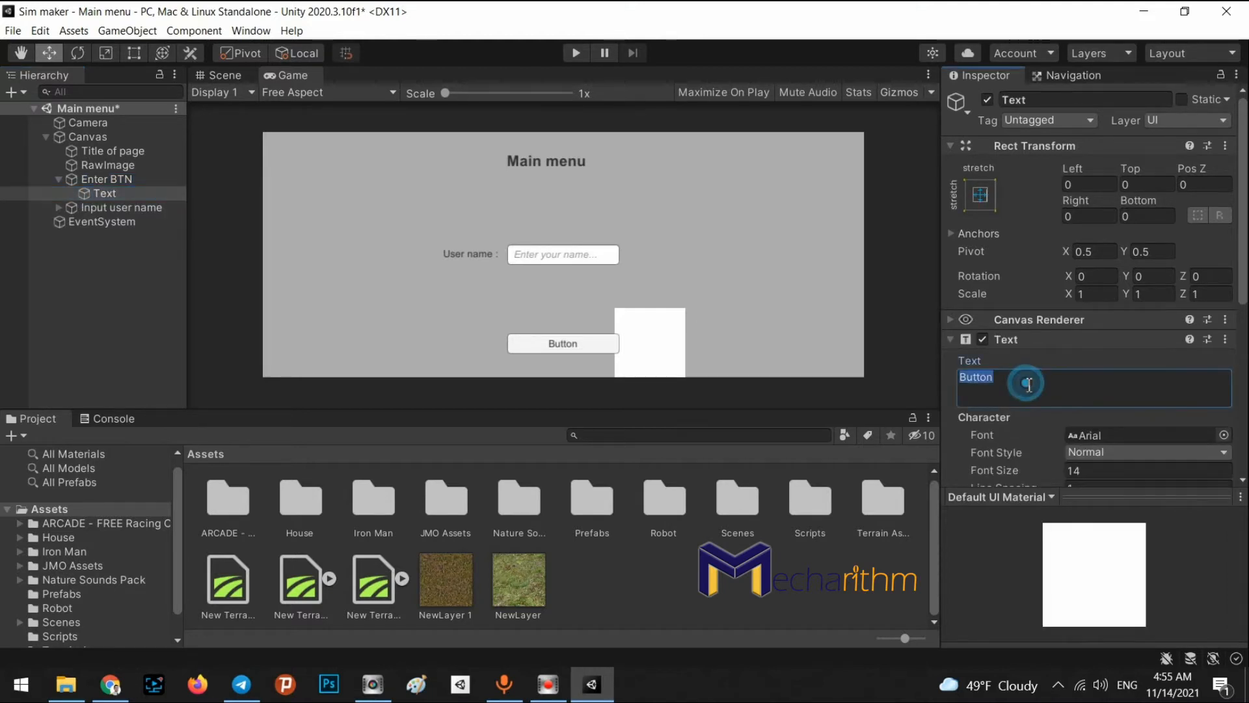
text(Enter)
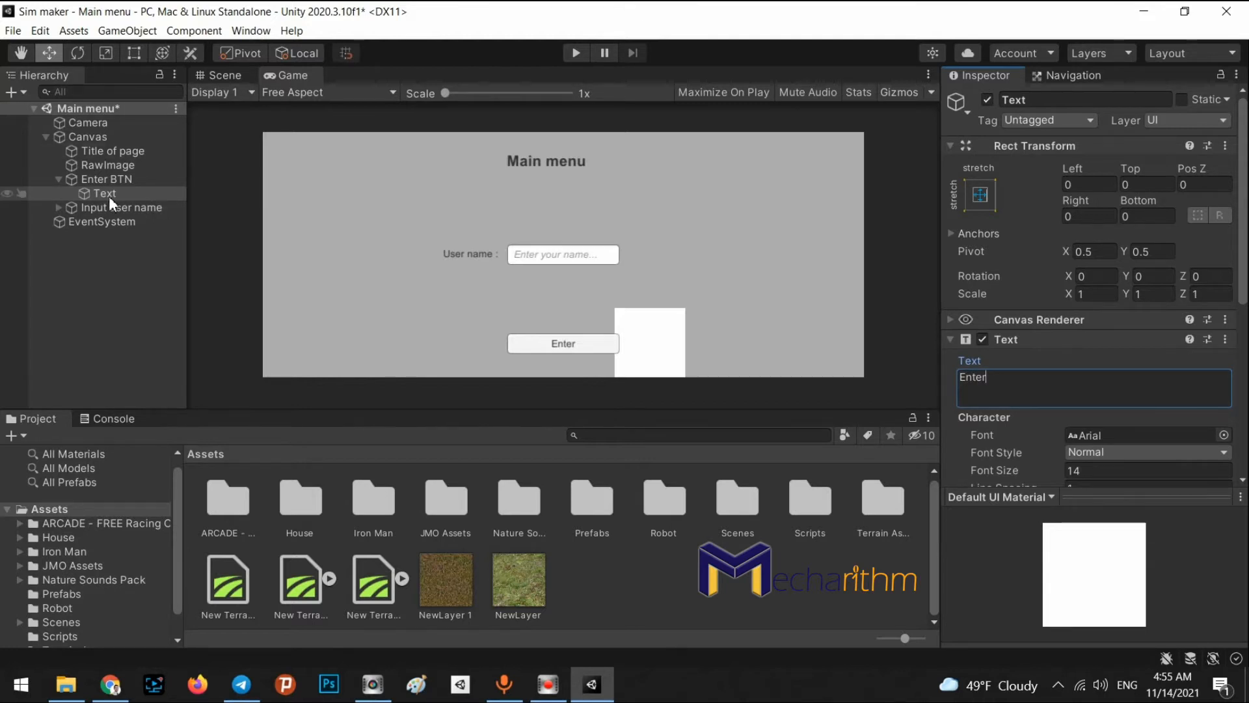
click(65, 179)
click(57, 178)
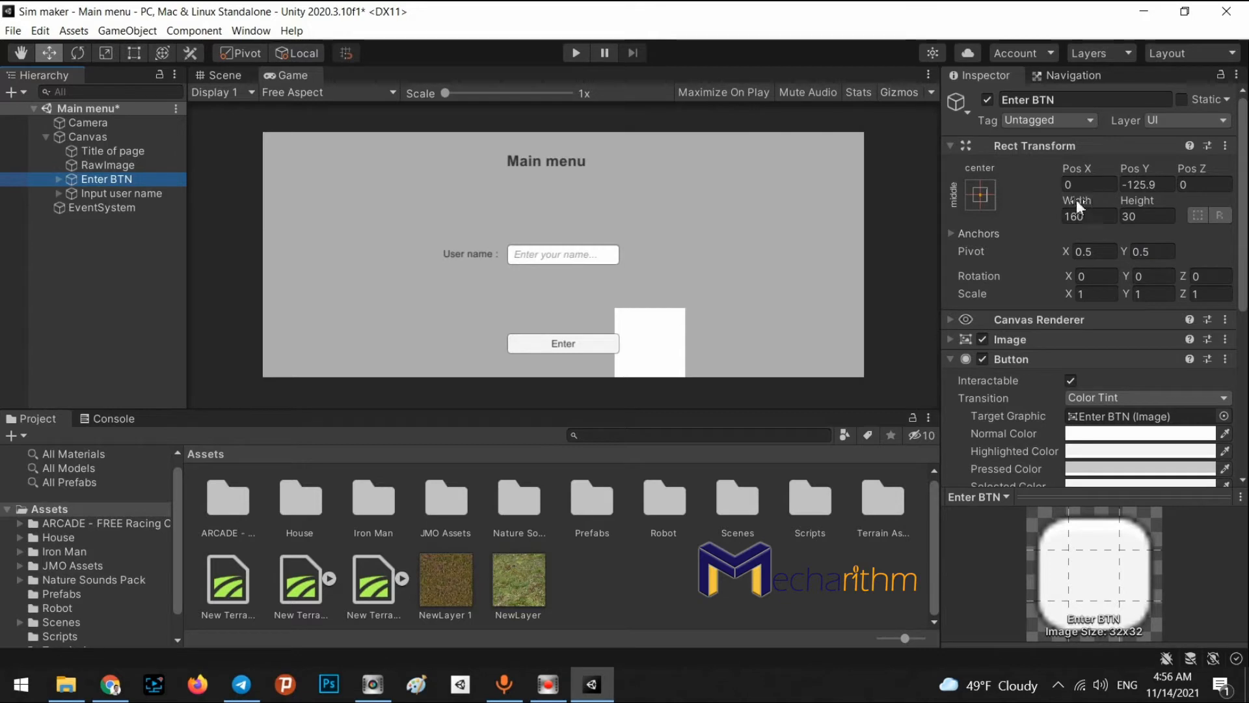
Step: Resize Enter BTN to about width 57.4 and height 35.1, move it to about Pos Y -47.7, and save the scene
drag(1076, 199, 969, 59)
mouse_move(1150, 197)
mouse_down()
mouse_move(67, 193)
mouse_move(1189, 193)
mouse_move(1170, 198)
mouse_up()
drag(1076, 196, 1040, 205)
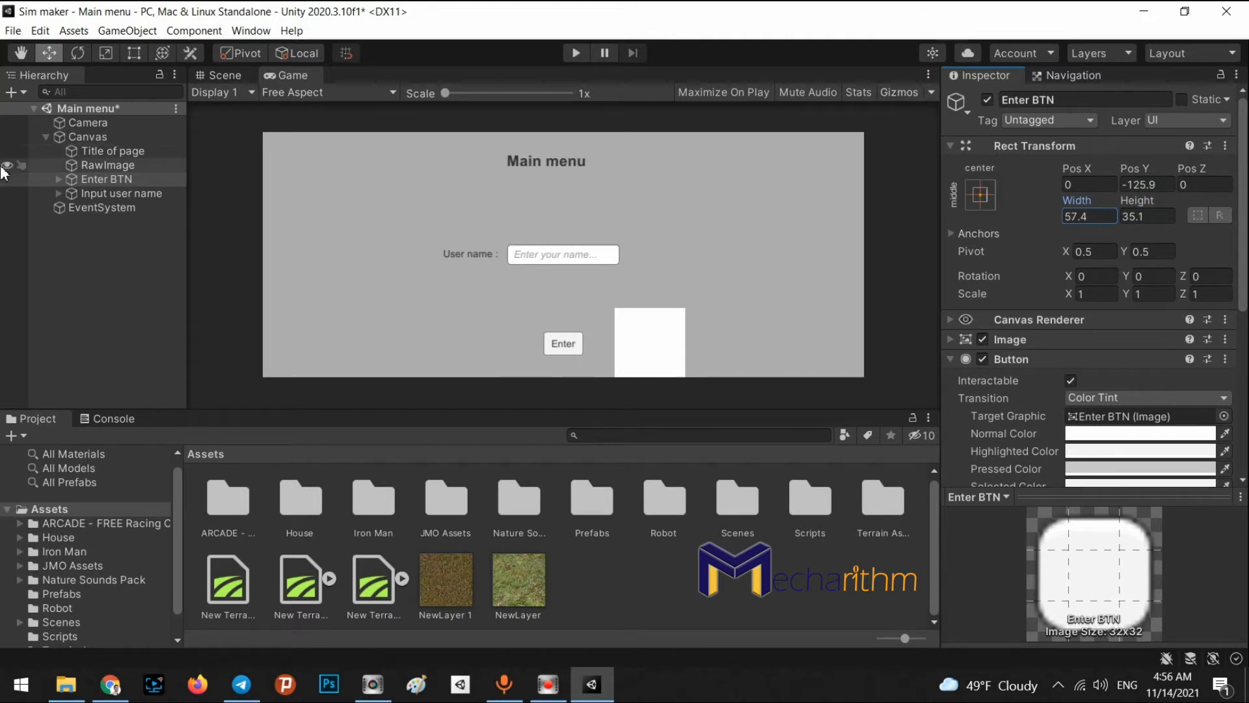
drag(1126, 172, 213, 170)
key(ctrl+s)
Step: Centre the "Main menu" text of Title of page horizontally and save the scene
click(220, 80)
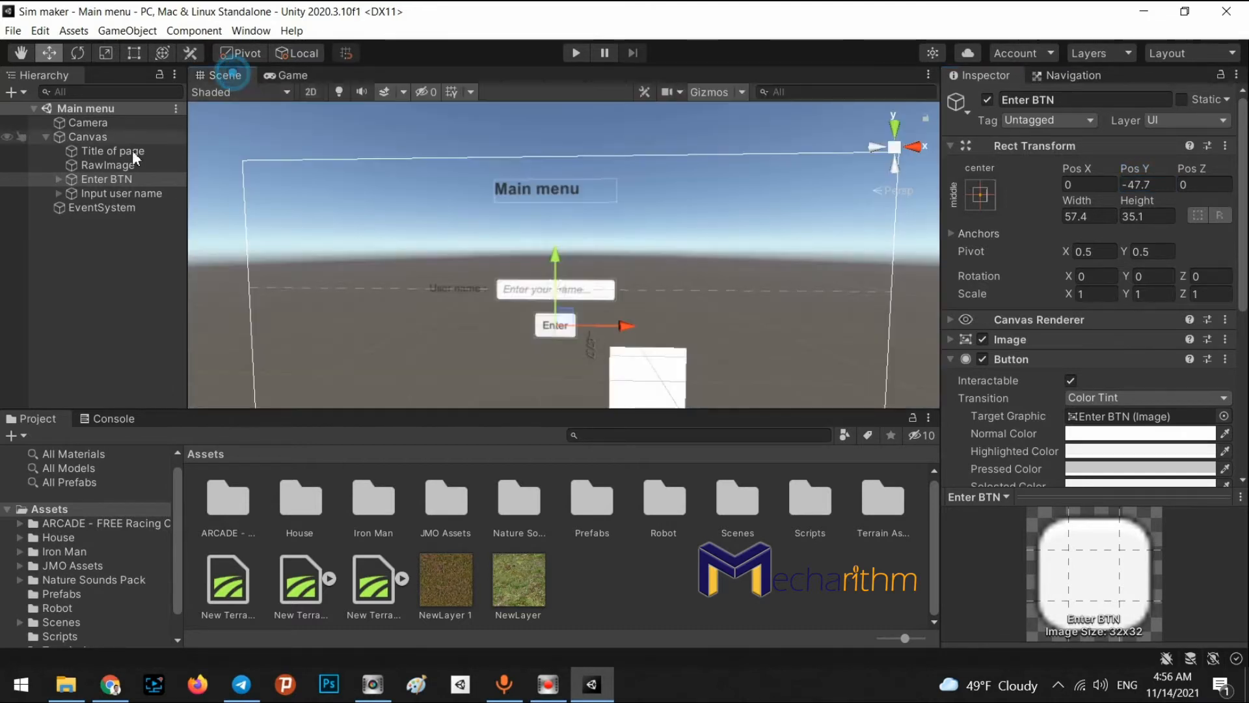
click(111, 151)
key(t)
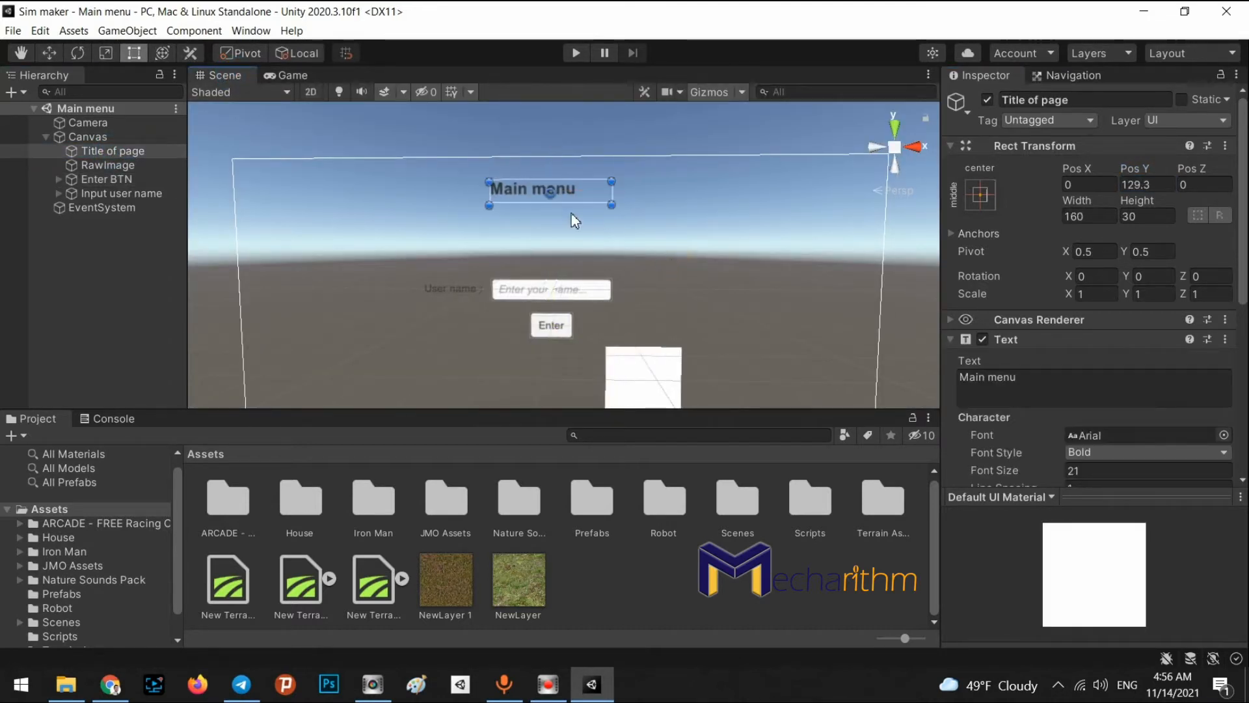
drag(569, 194, 568, 193)
scroll(1165, 368, down, 5)
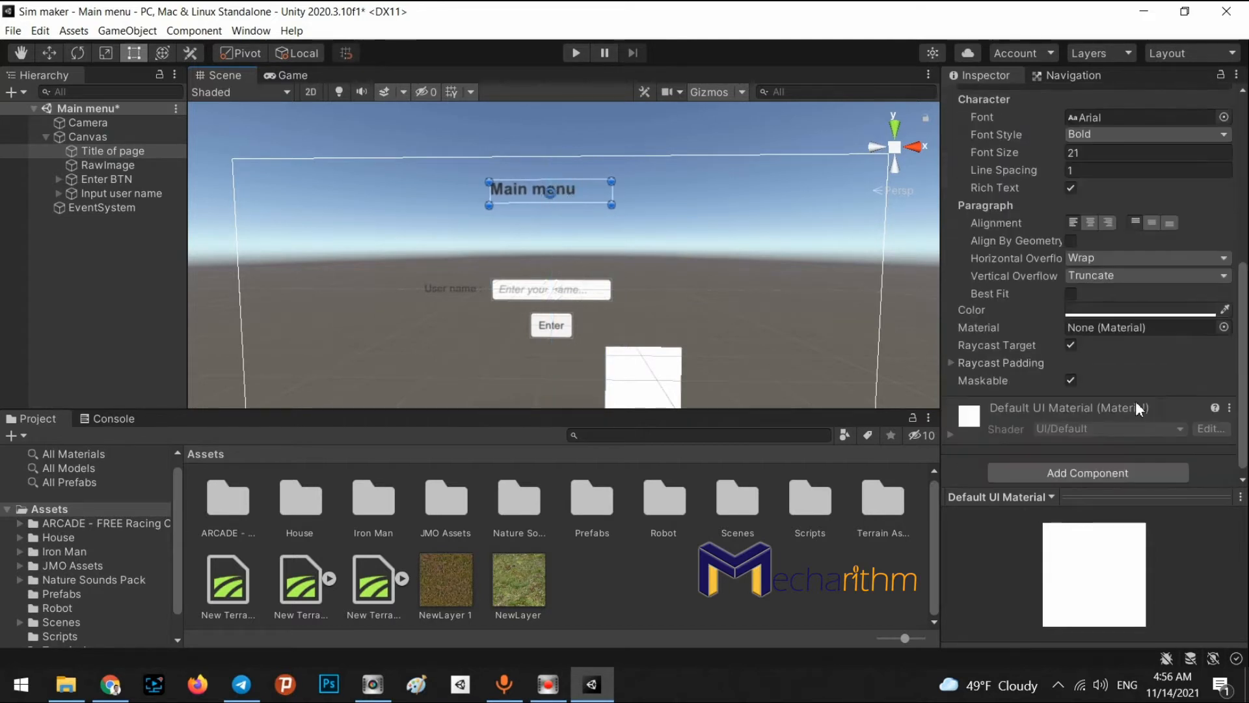
click(1090, 222)
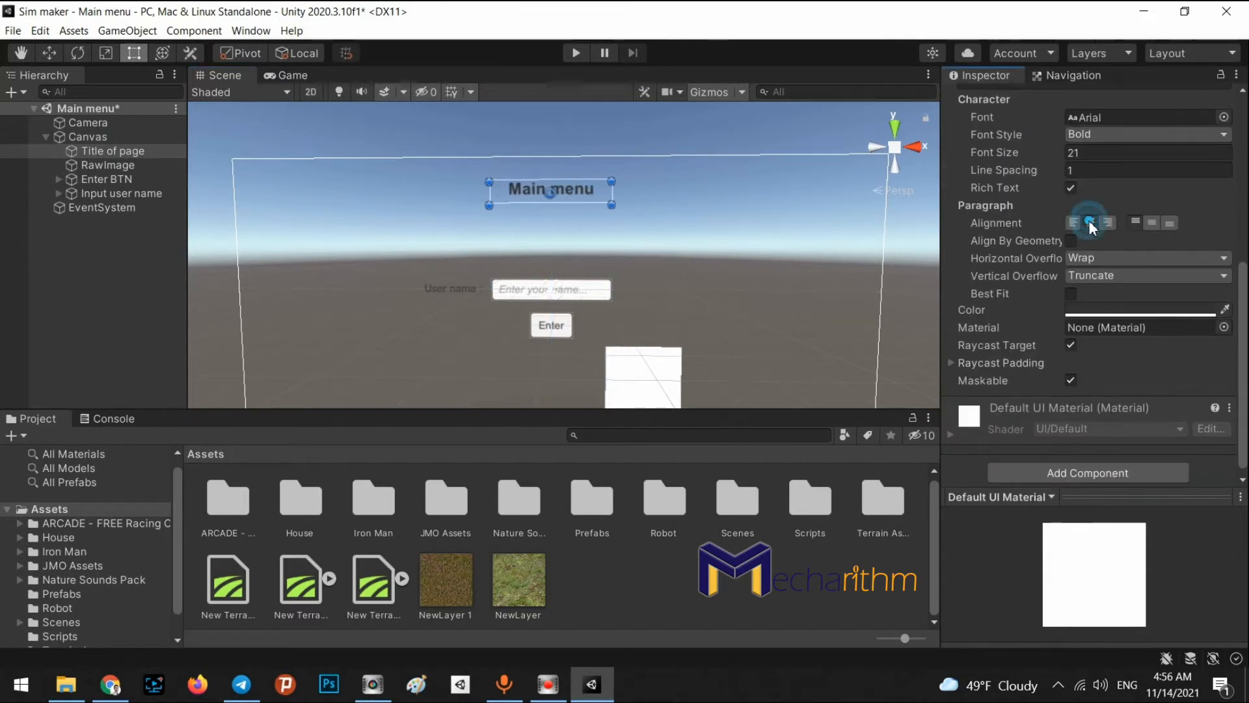
drag(572, 191, 574, 195)
click(295, 80)
key(ctrl+s)
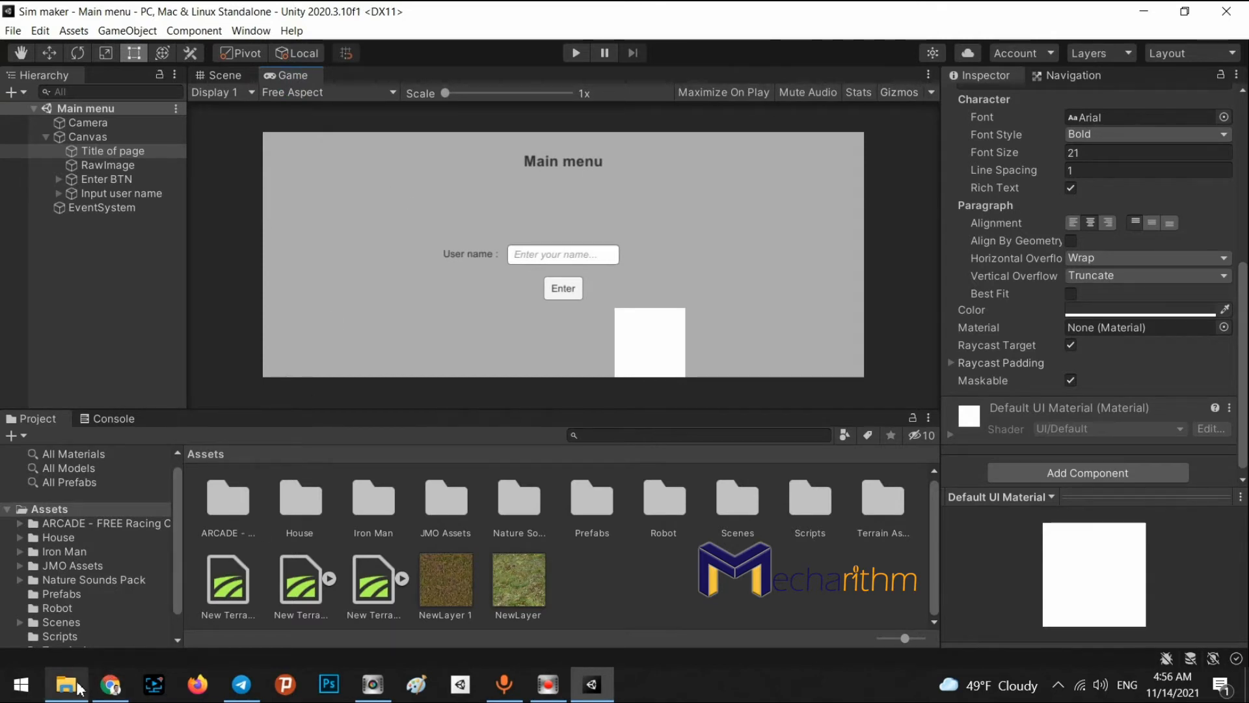
Step: Import robot.png from the Desktop folder into the project's Assets folder, then return to Unity
mouse_move(77, 684)
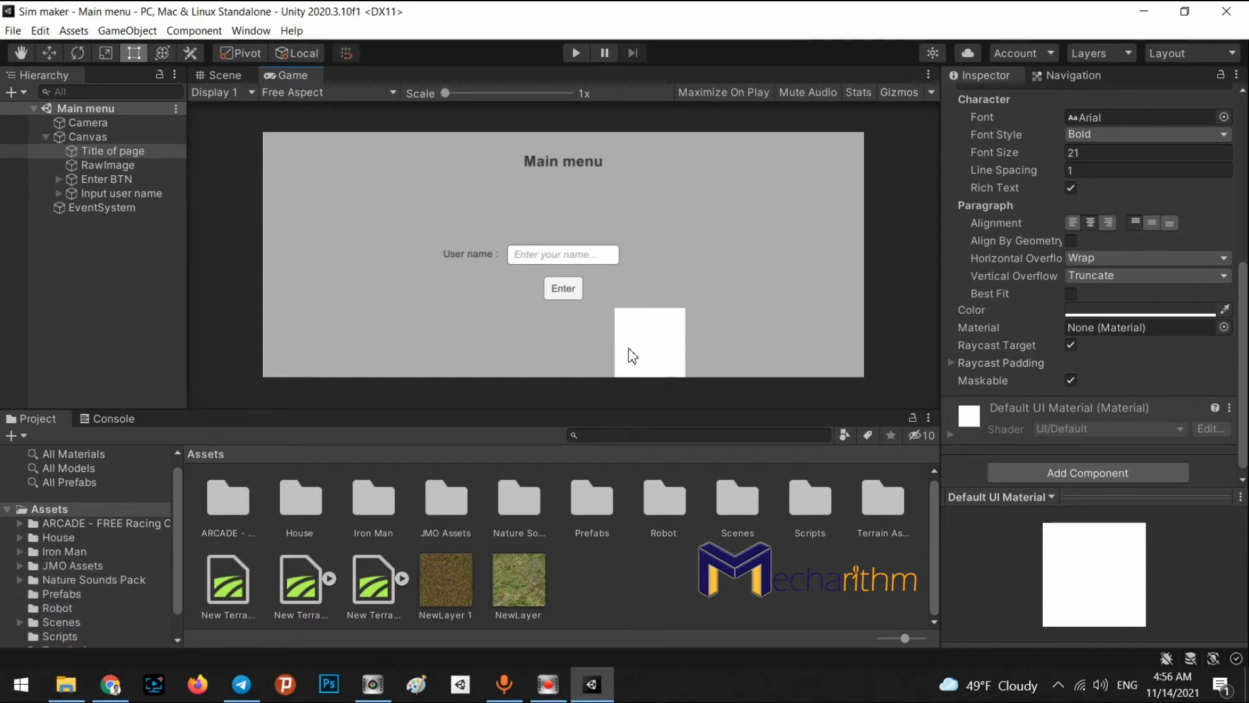
click(66, 684)
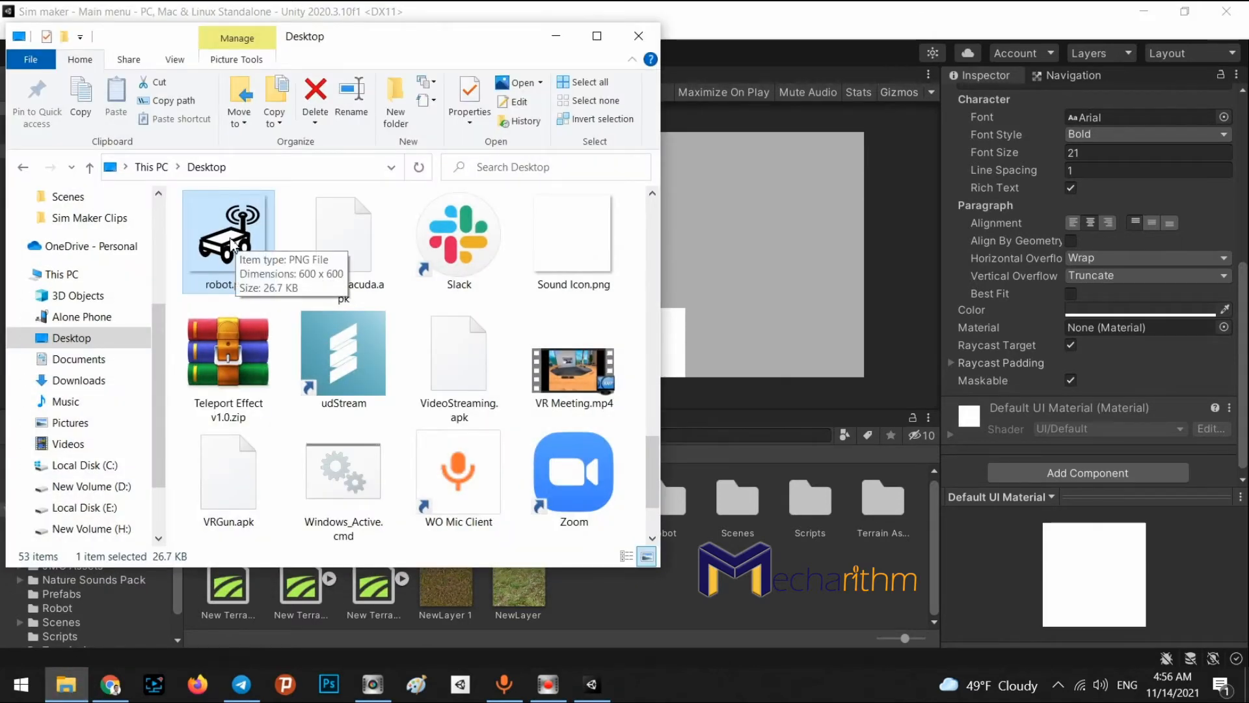
drag(262, 244, 723, 596)
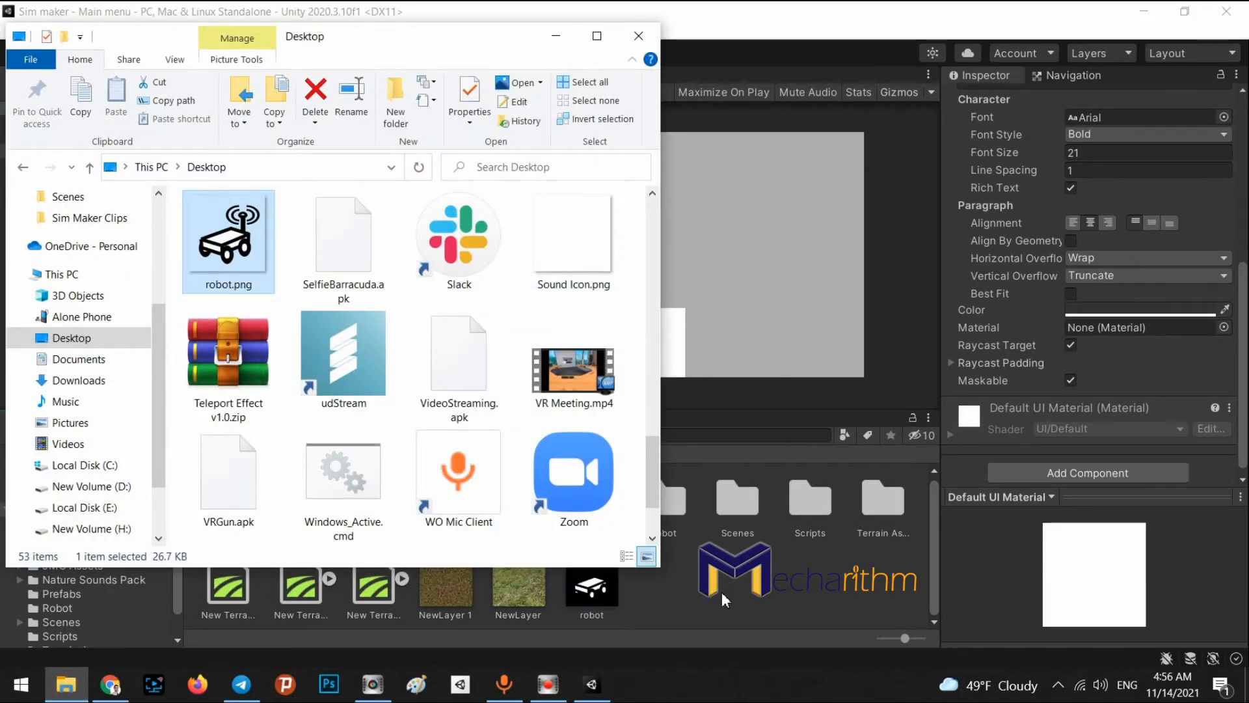
click(556, 36)
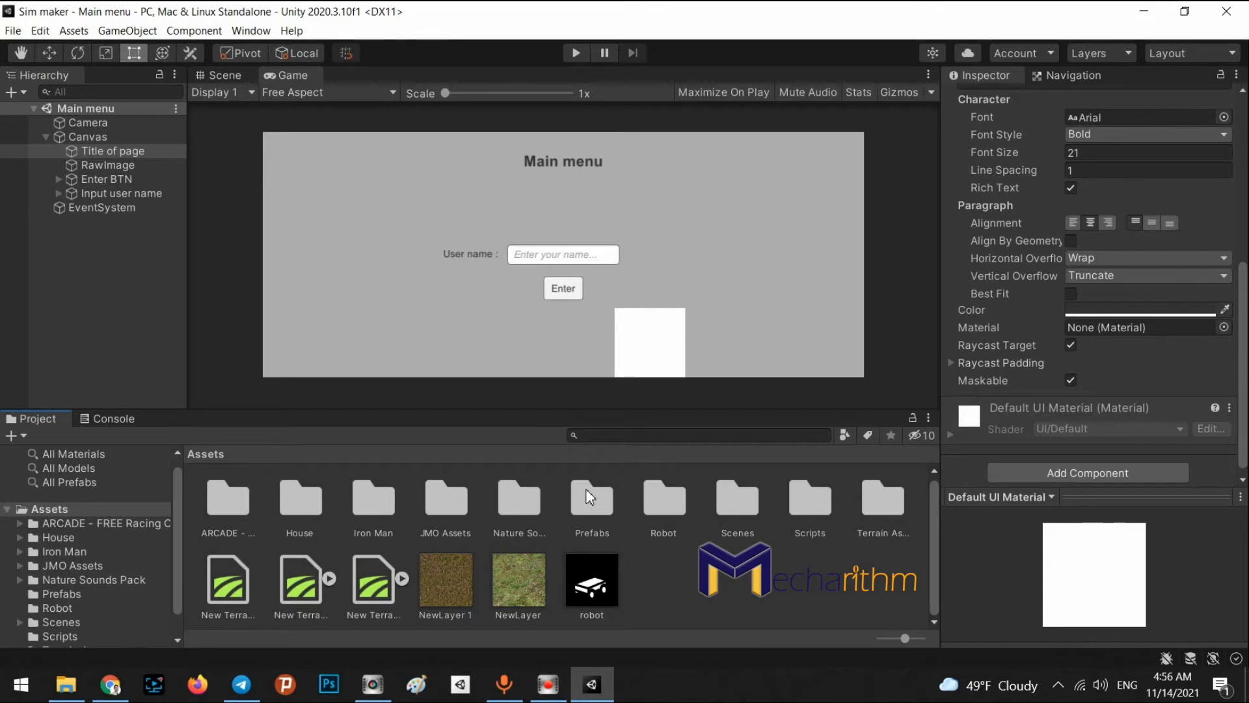
Step: Set the robot image's texture type to Sprite (2D and UI) and apply the import settings
click(593, 584)
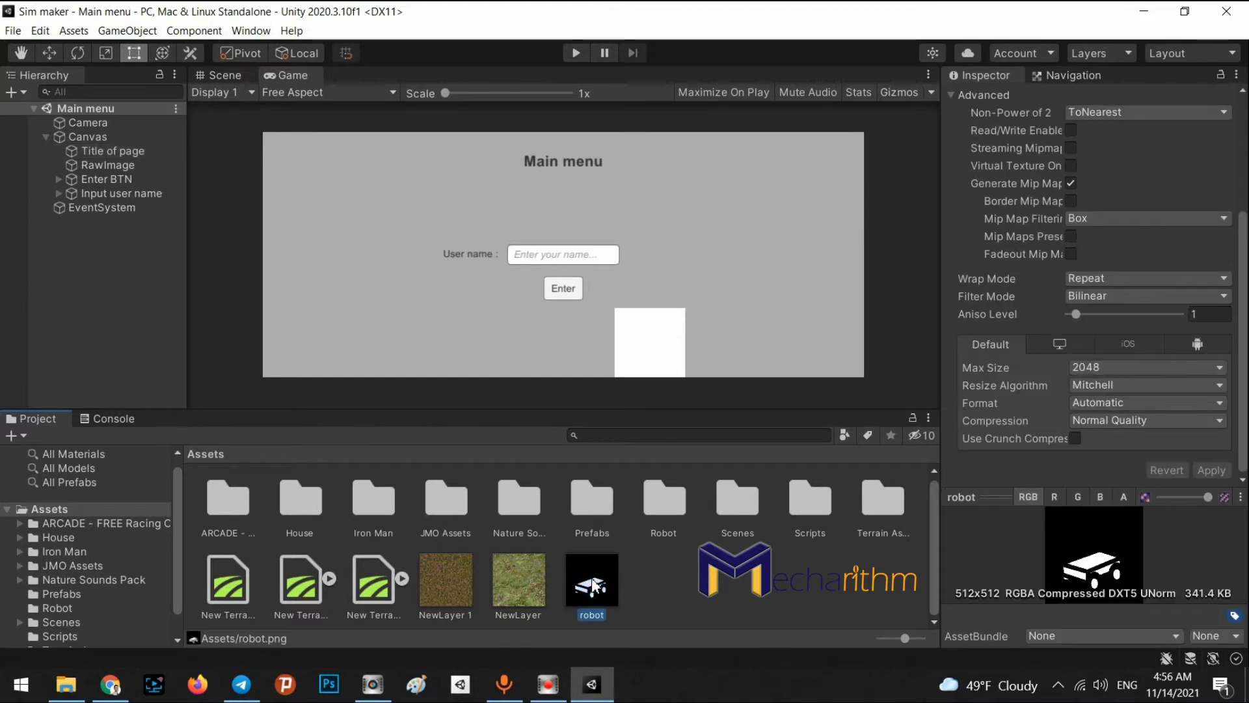
scroll(1063, 178, up, 5)
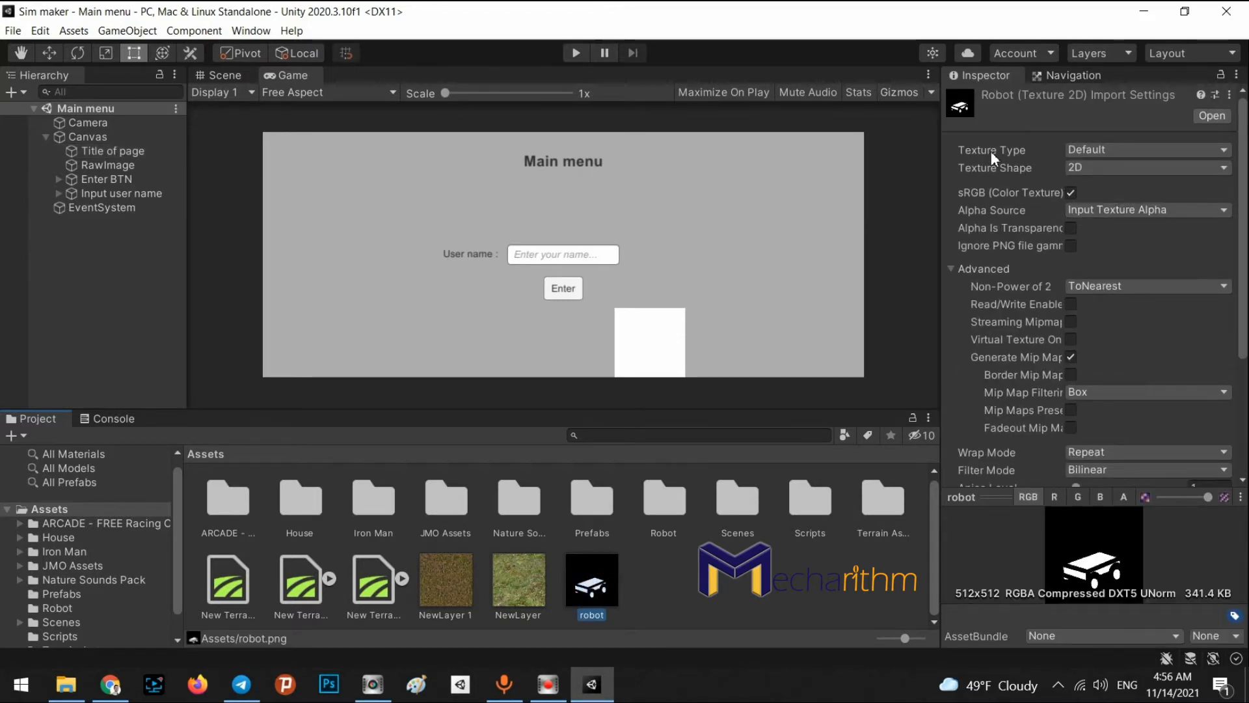
click(1081, 151)
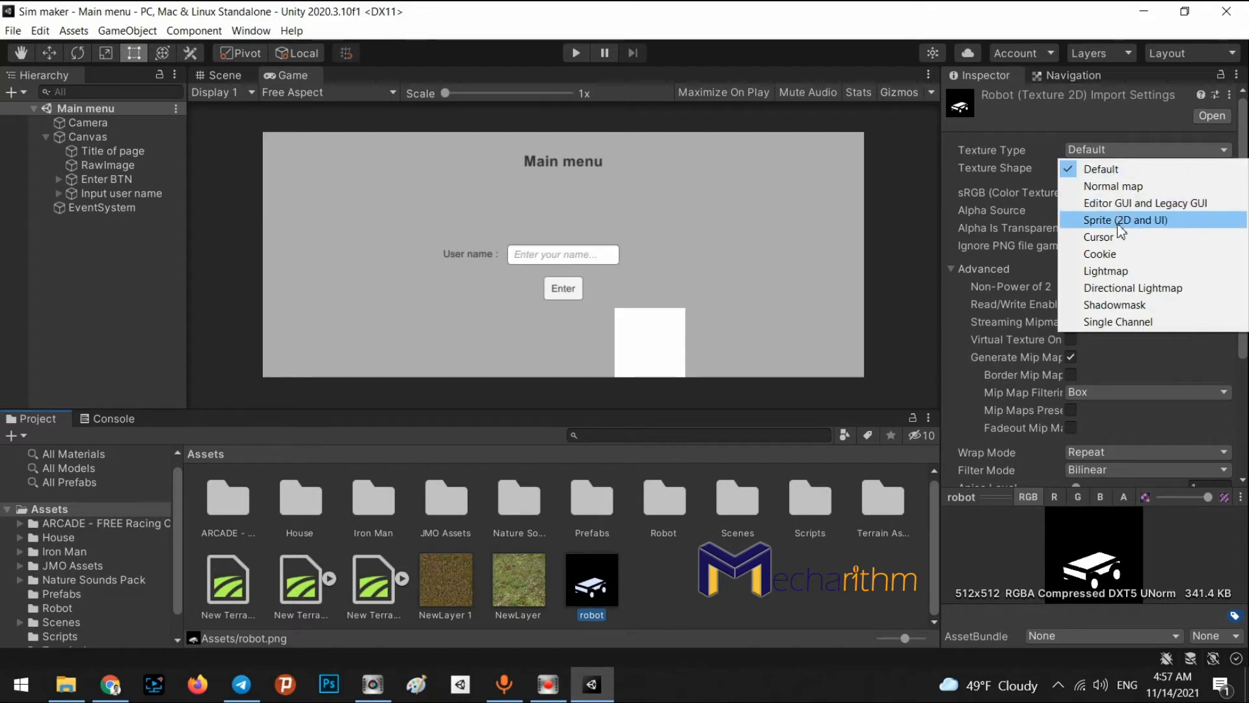
click(1148, 224)
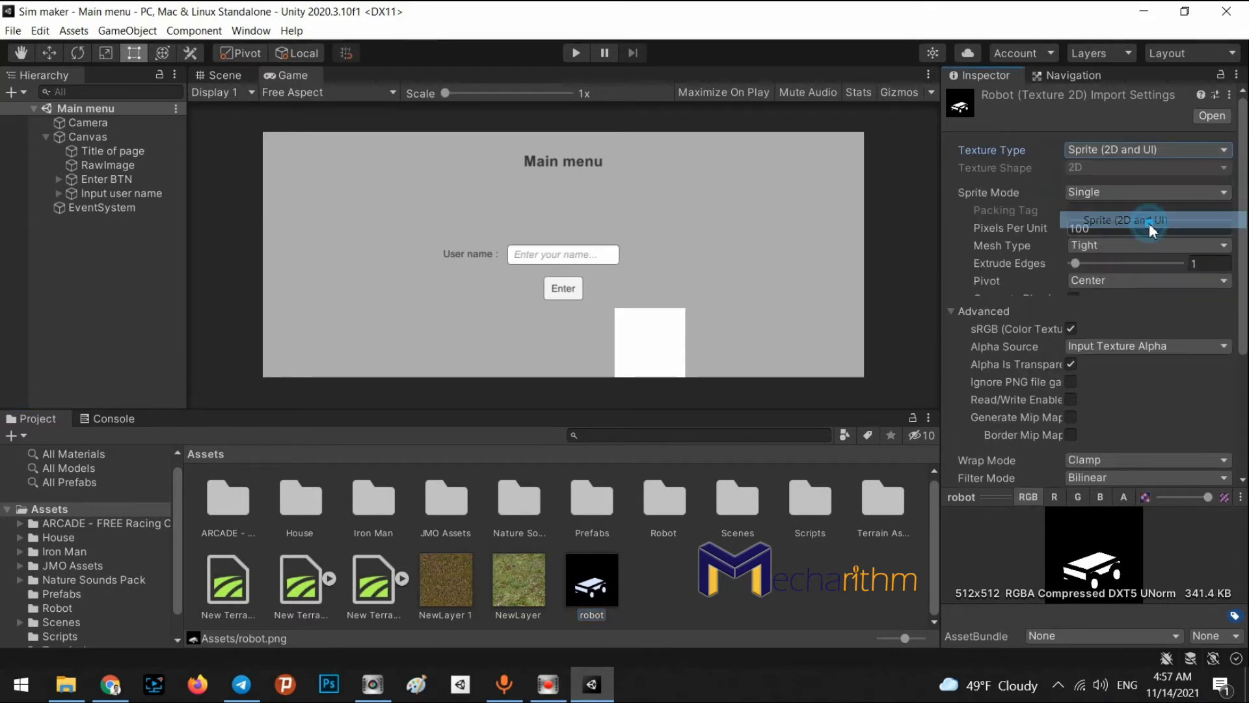
scroll(1223, 452, down, 5)
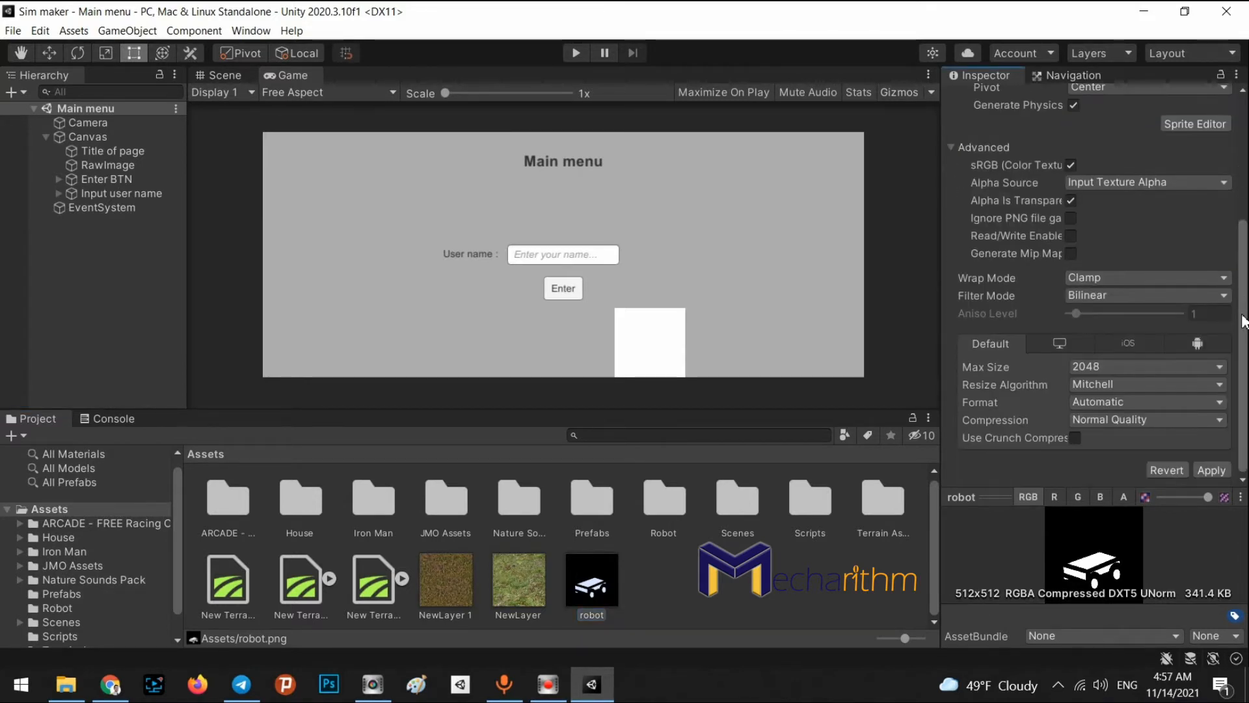
click(1211, 470)
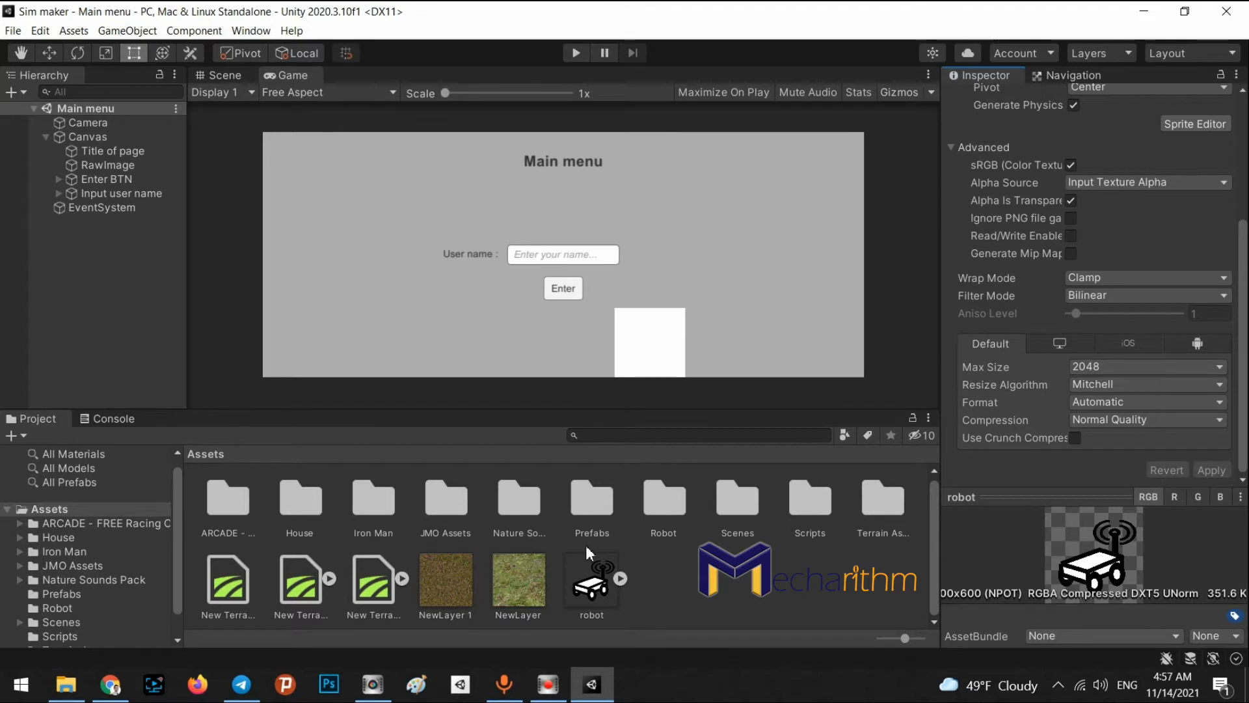
Step: Assign the robot image as RawImage's texture, move it to about Pos X 205.2, Pos Y 122.2, and save the scene
click(123, 166)
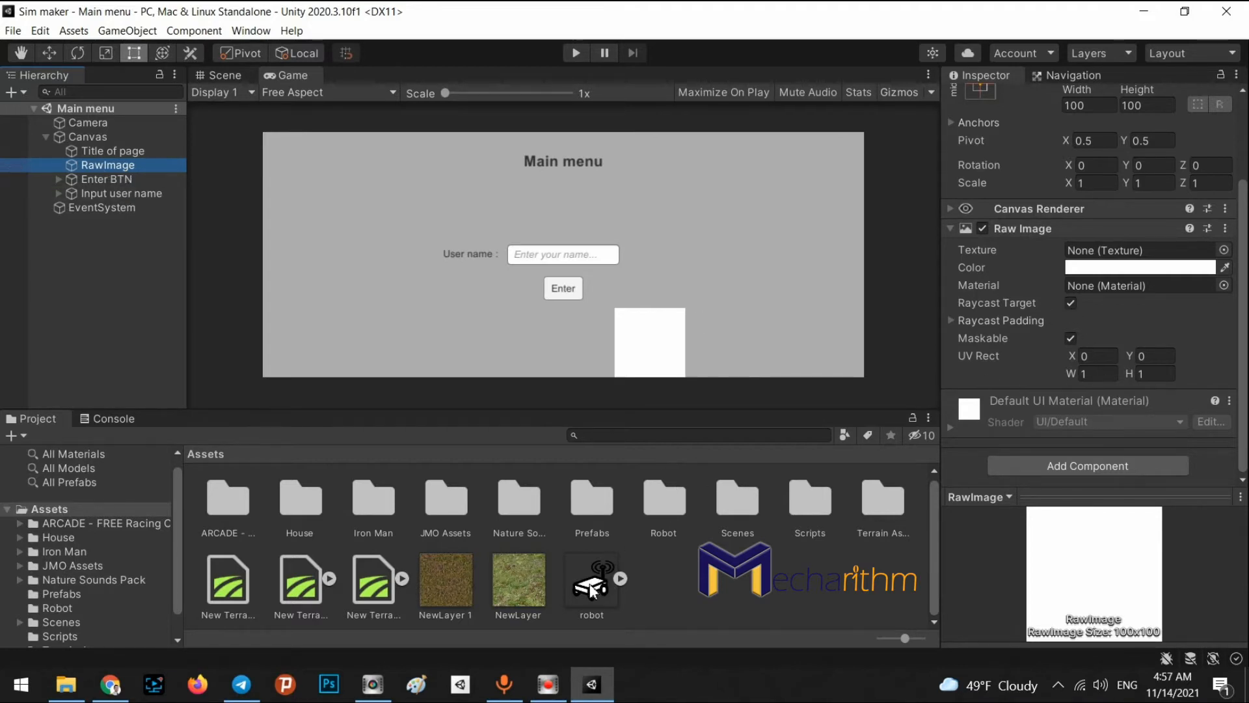
drag(590, 590, 1090, 249)
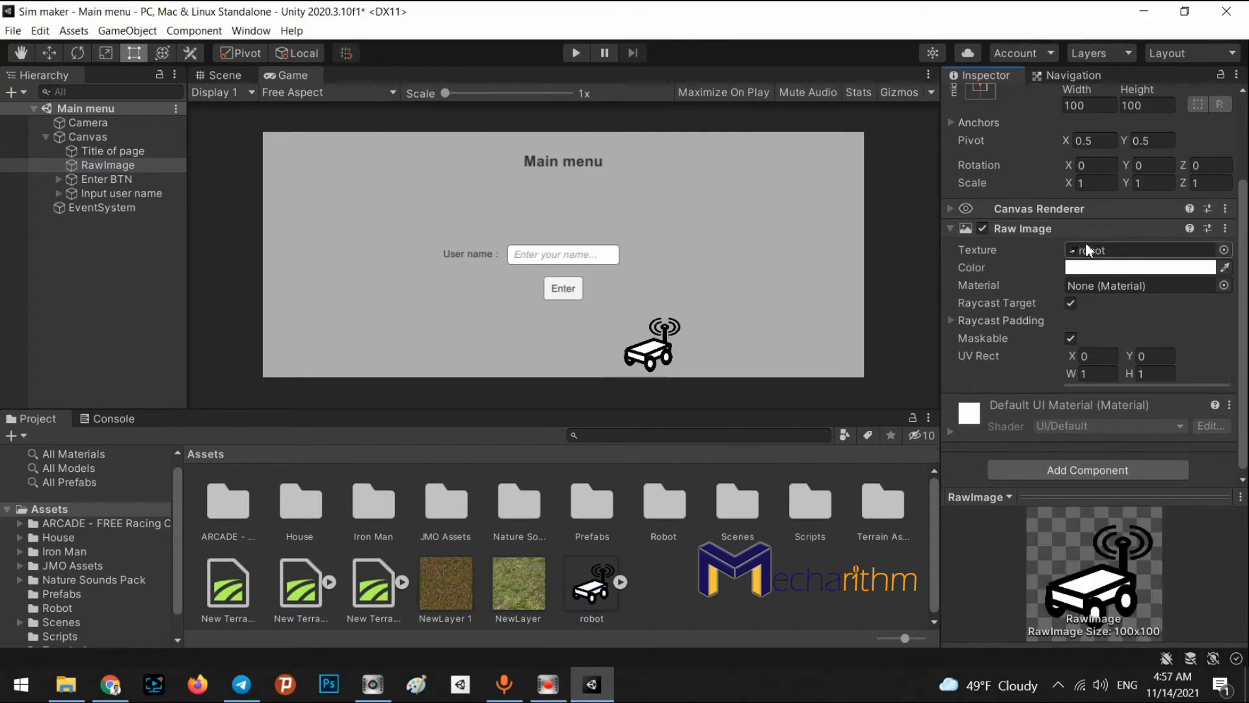
scroll(1122, 209, up, 3)
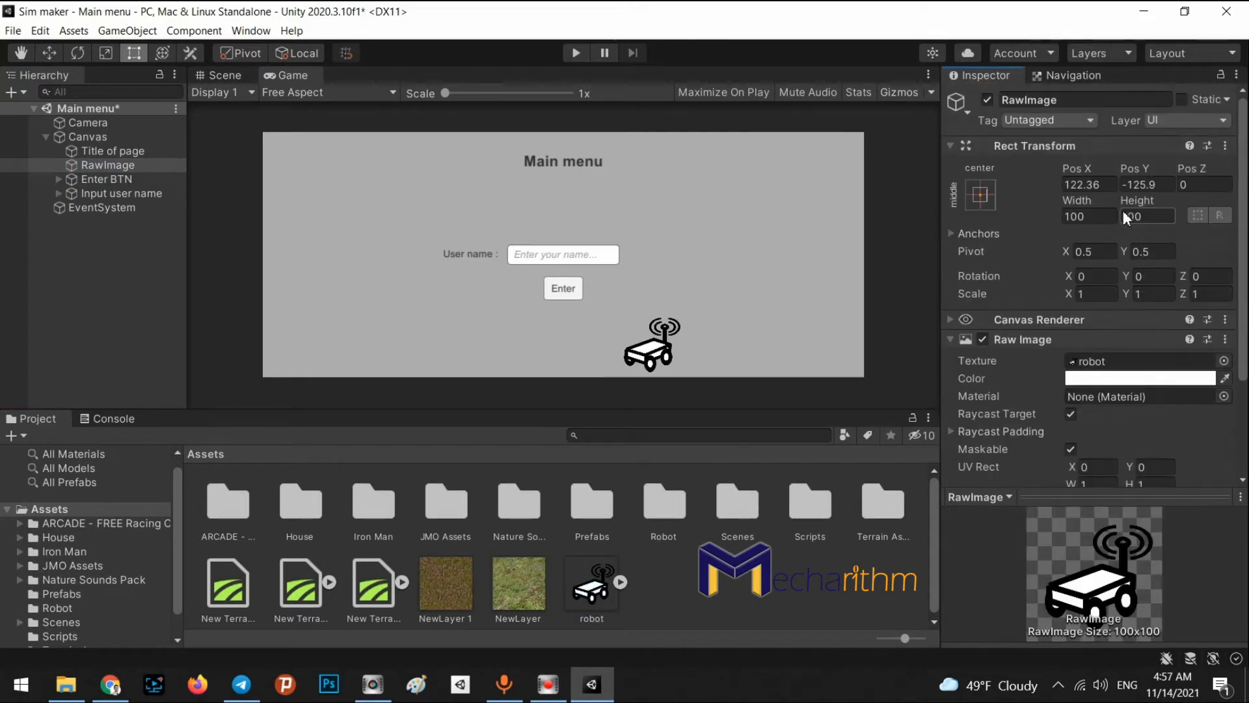
drag(1142, 163, 565, 137)
drag(1079, 163, 66, 159)
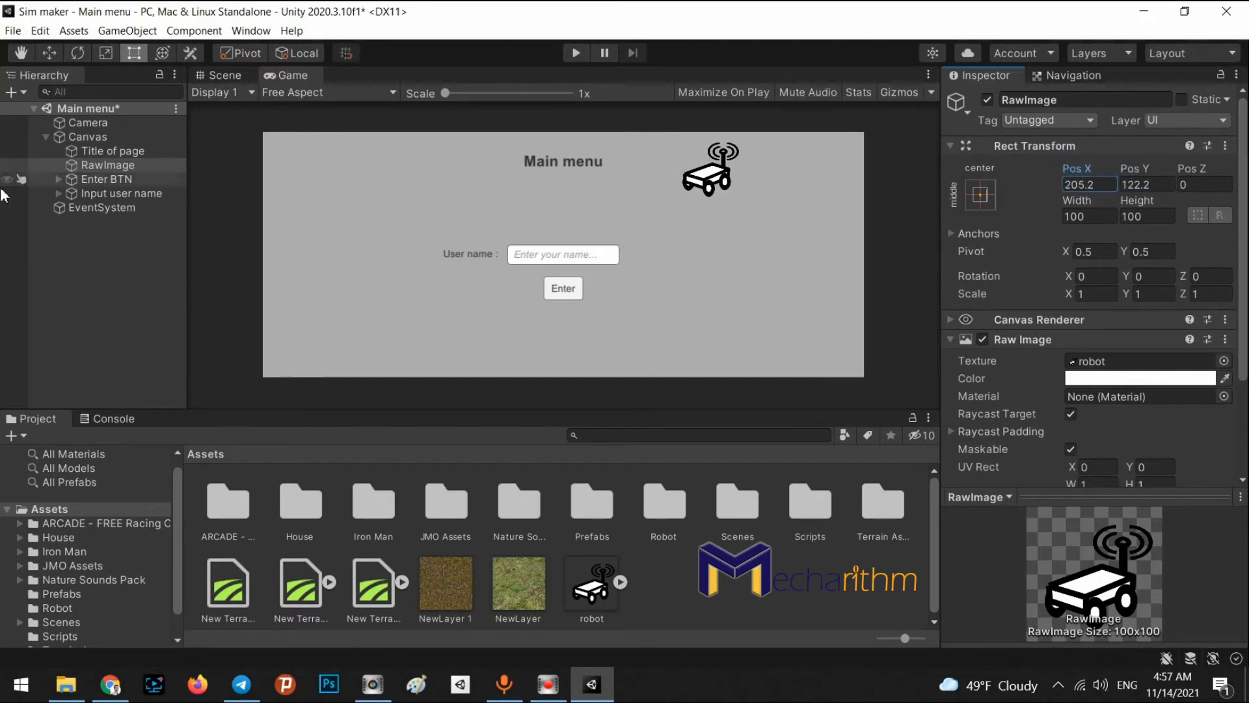
key(ctrl+s)
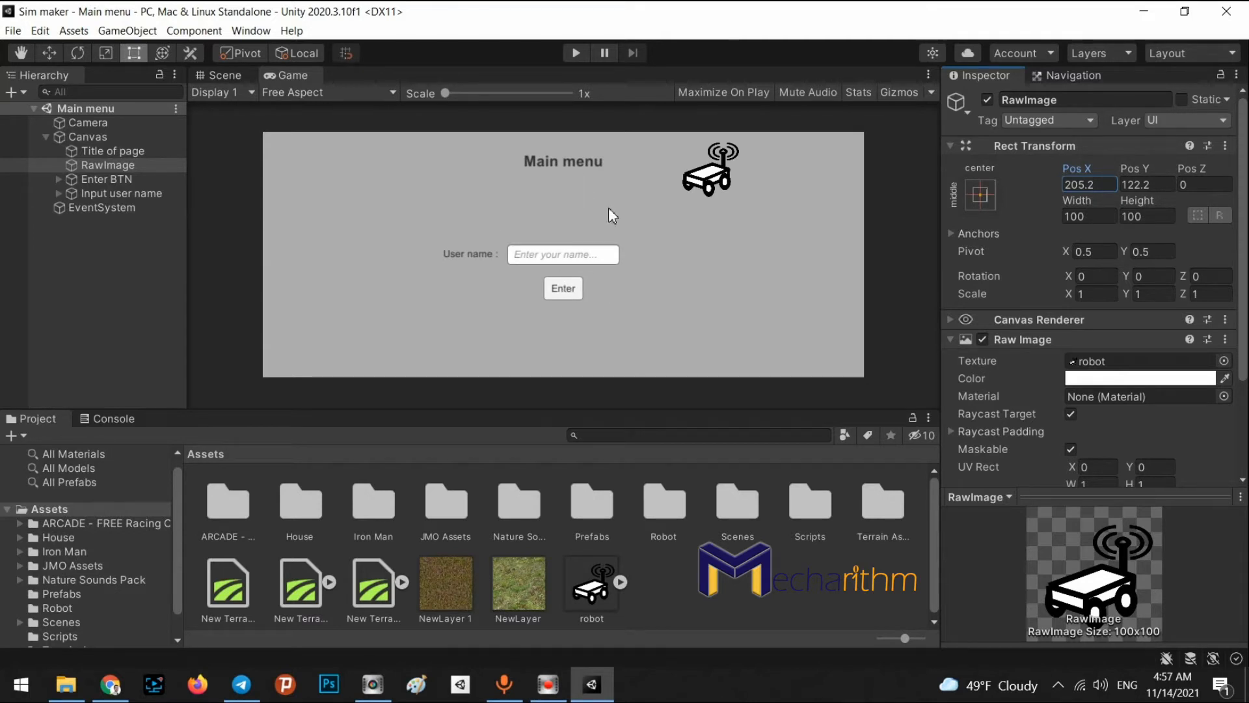
click(561, 294)
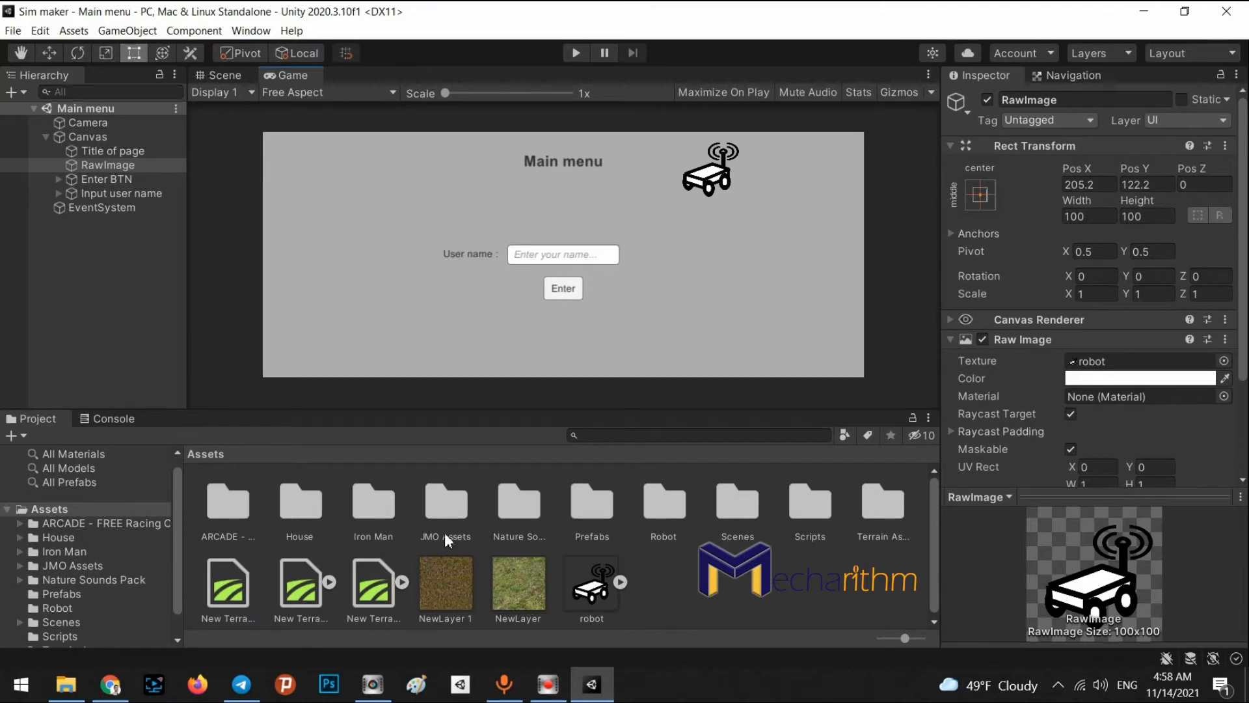
Step: Create a C# script named MainMenu in the Scripts folder and open it in Visual Studio
double_click(817, 499)
right_click(501, 505)
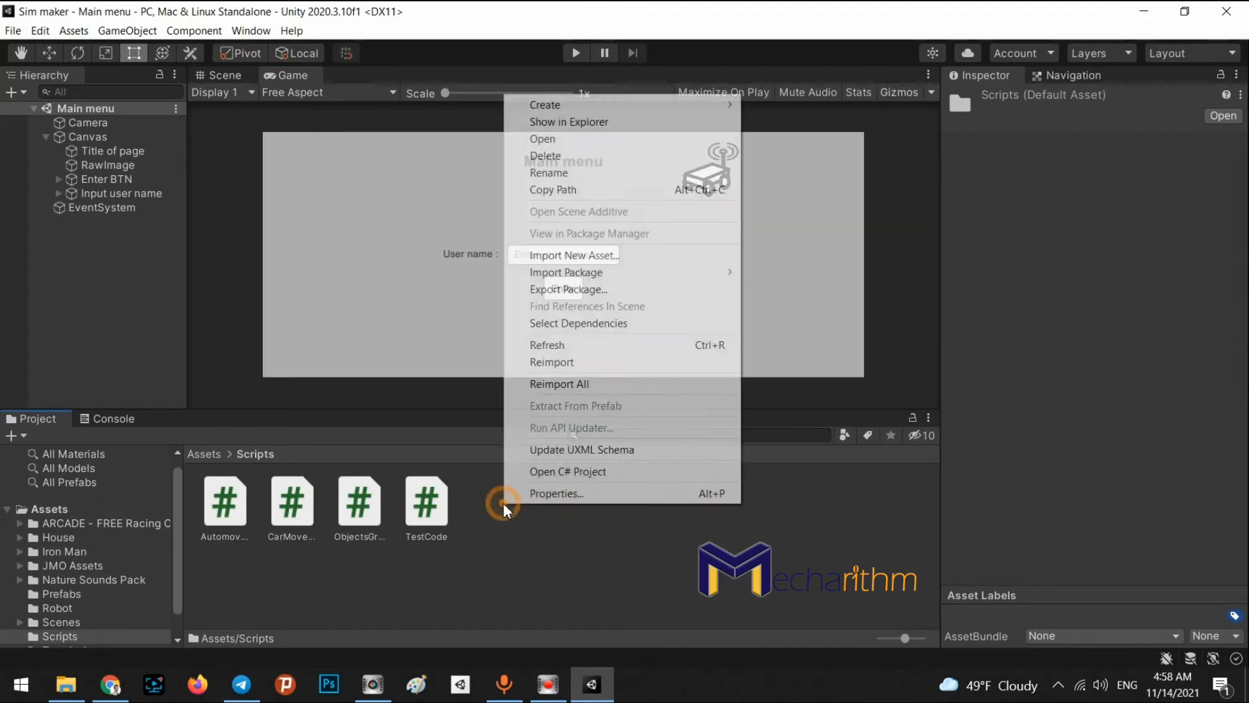
mouse_move(598, 107)
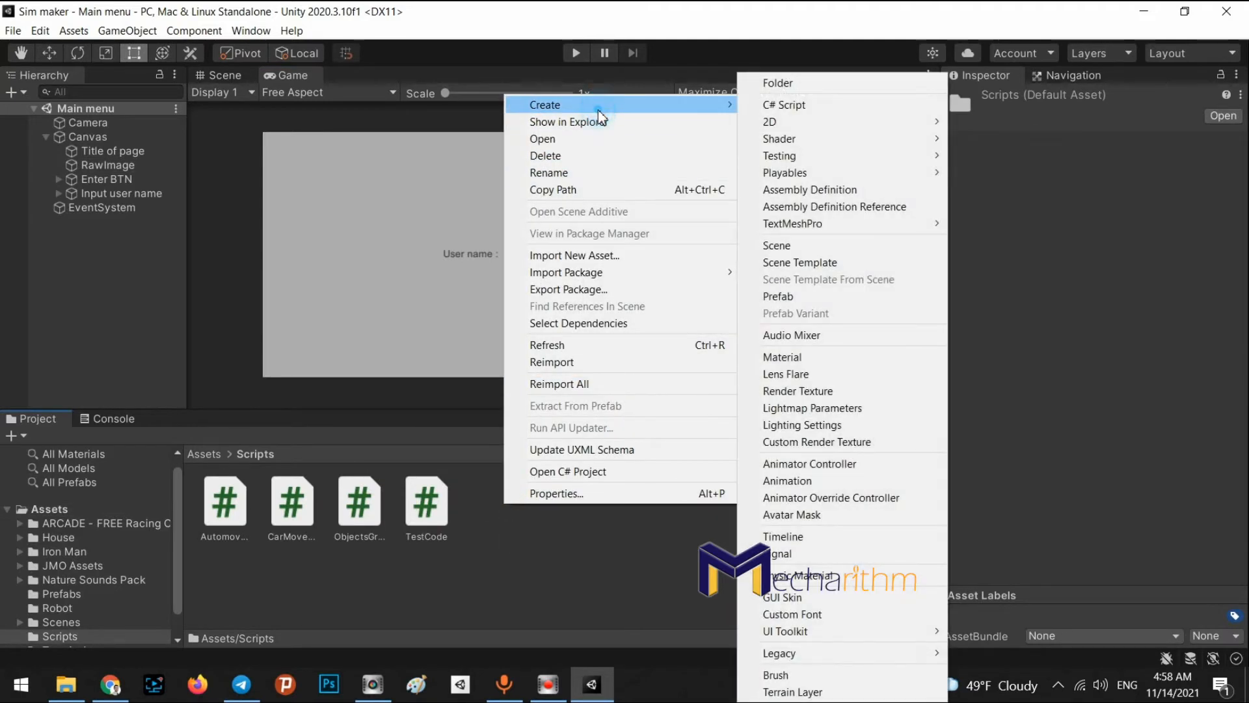
click(793, 107)
text(MainMenu)
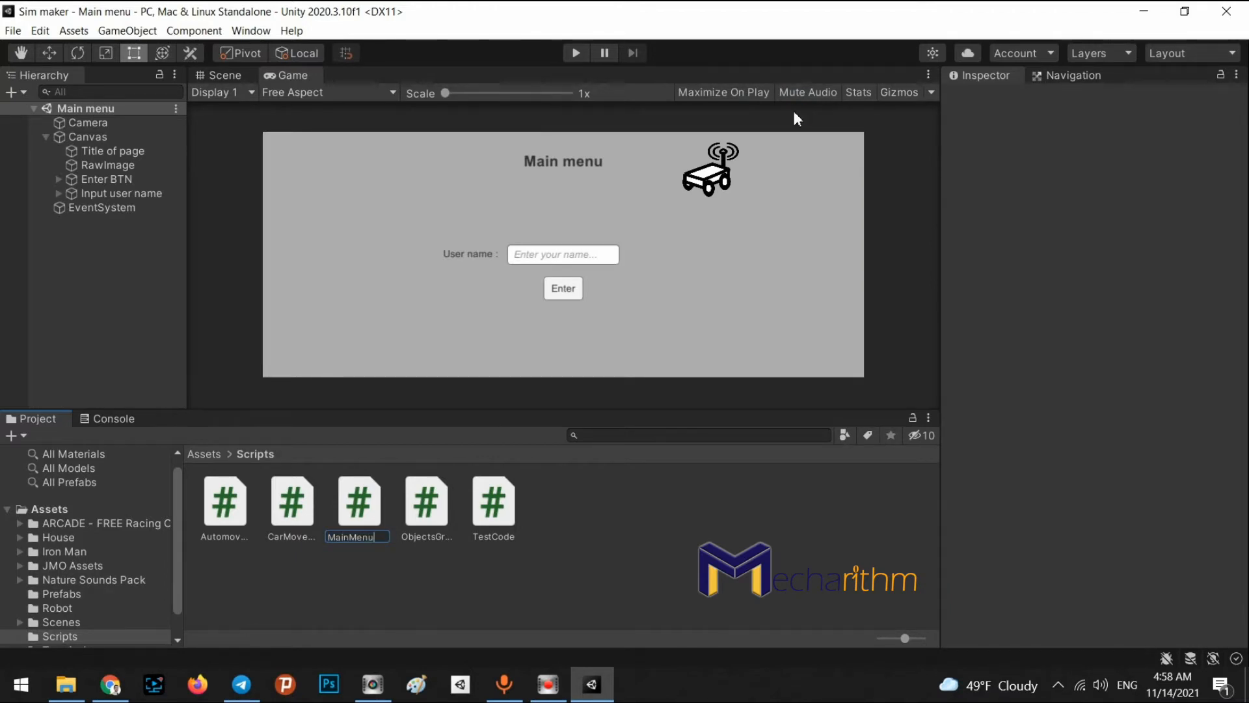
key(Return)
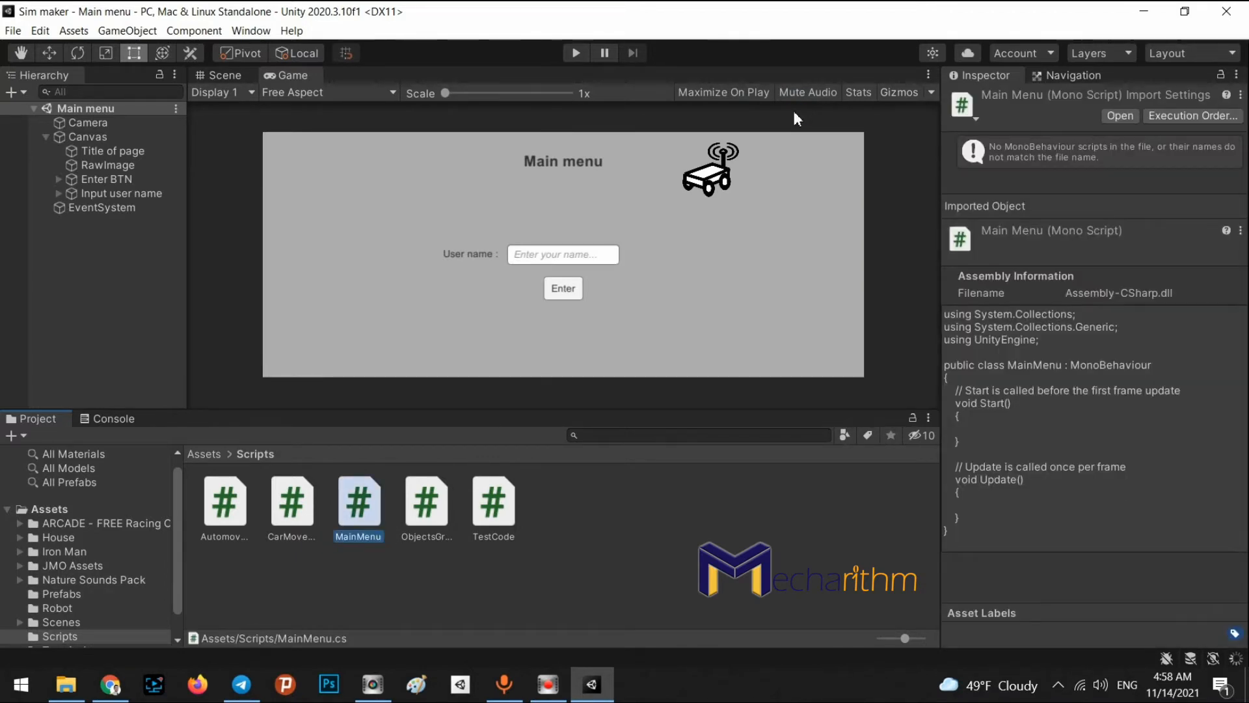
key(Return)
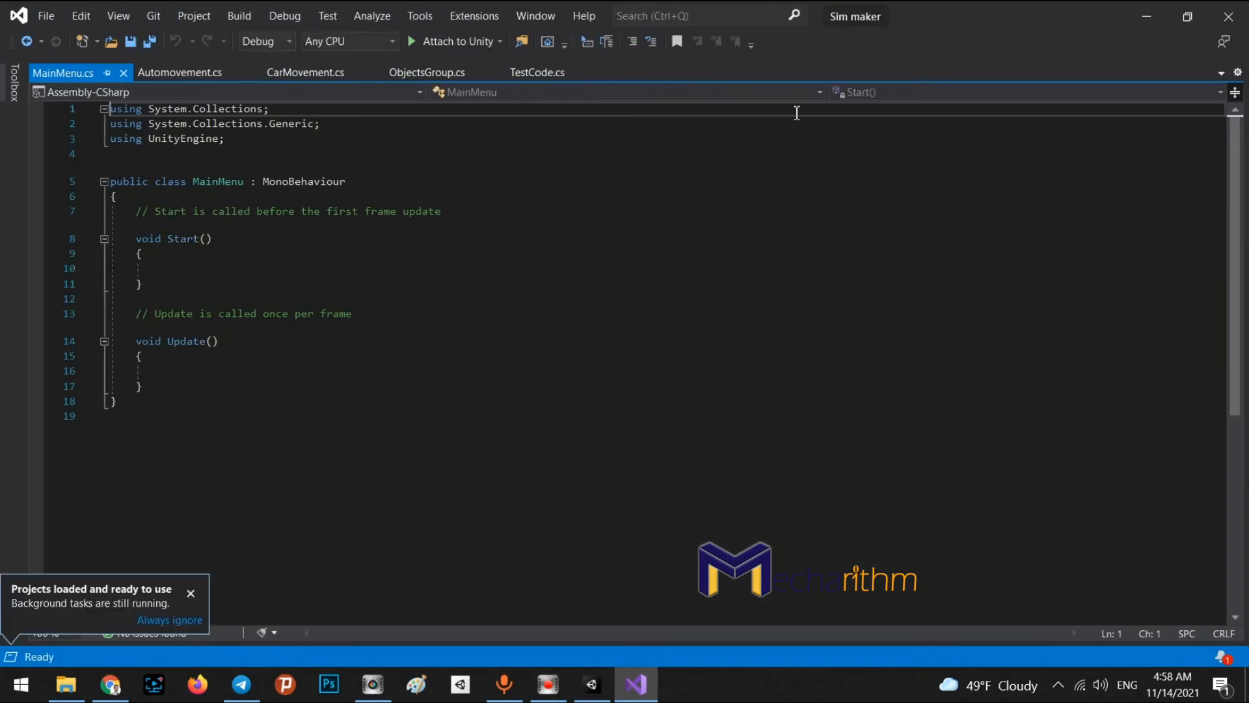
Step: Dismiss the notification and delete the Start and Update methods with their comments from the MainMenu class
click(198, 598)
drag(158, 388, 128, 206)
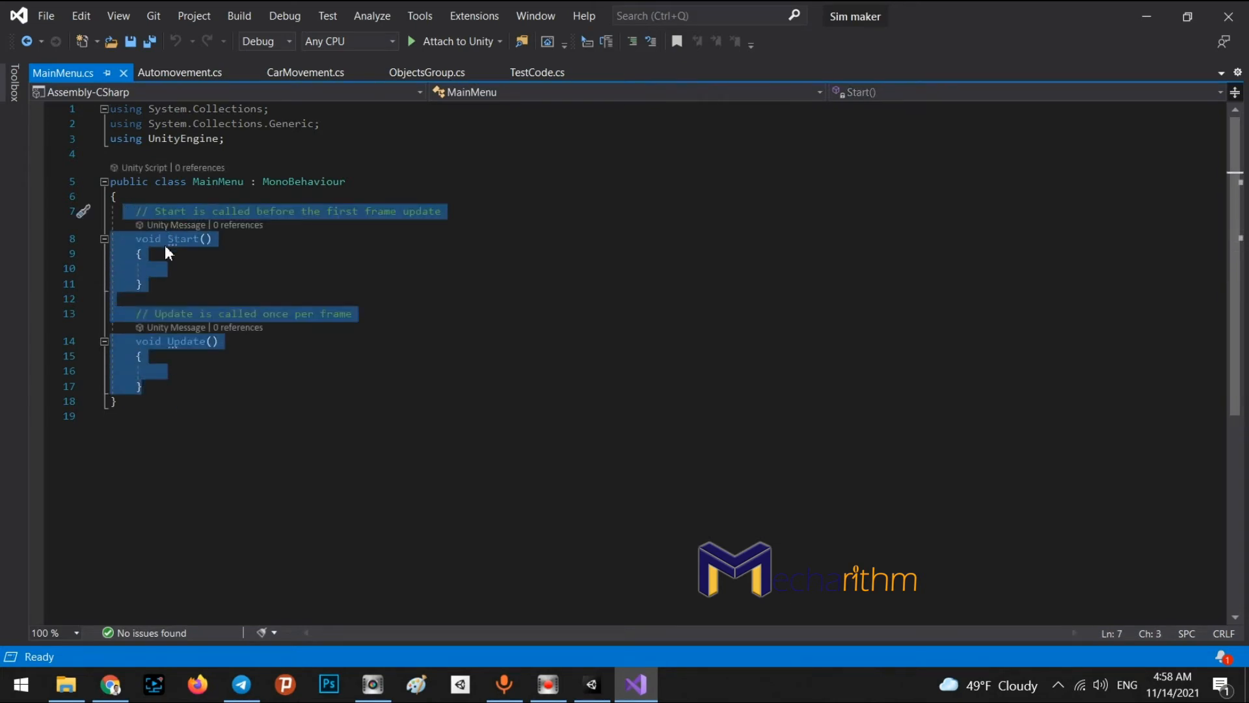
key(Delete)
click(156, 210)
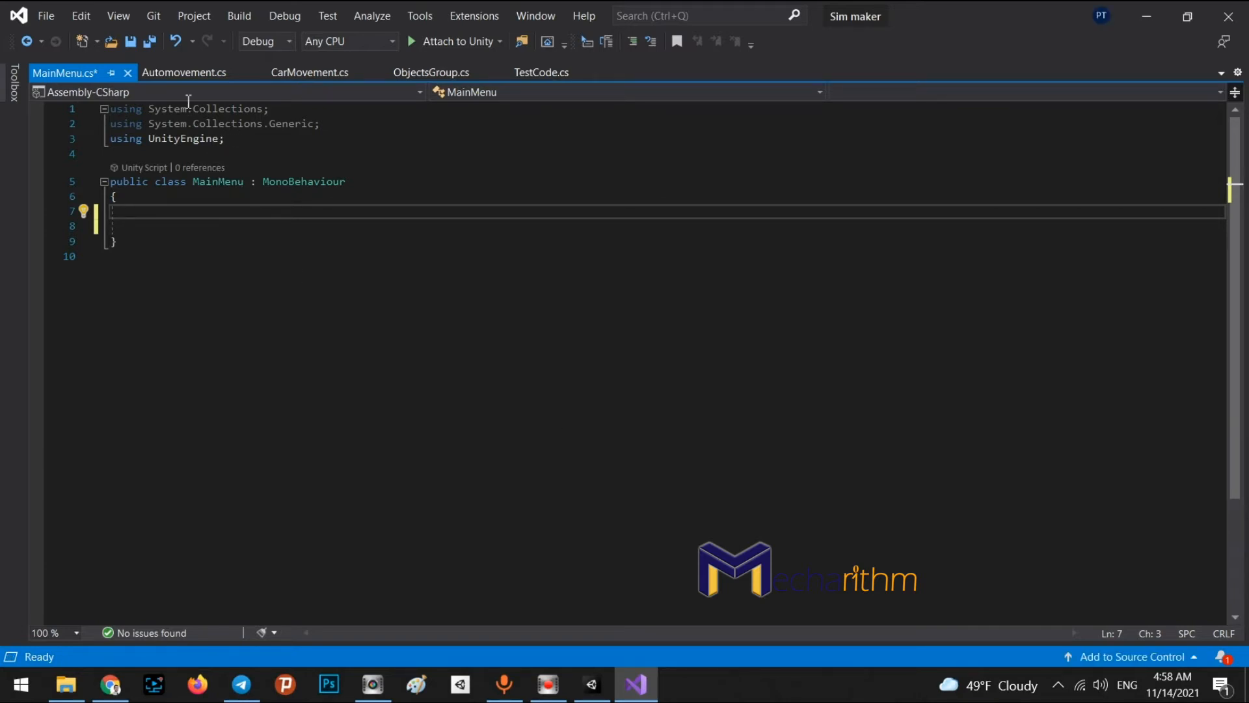
Step: Add the directive "using UnityEngine.UI;" below "using UnityEngine;" and place the cursor in the empty class body
click(246, 139)
key(shift+Home)
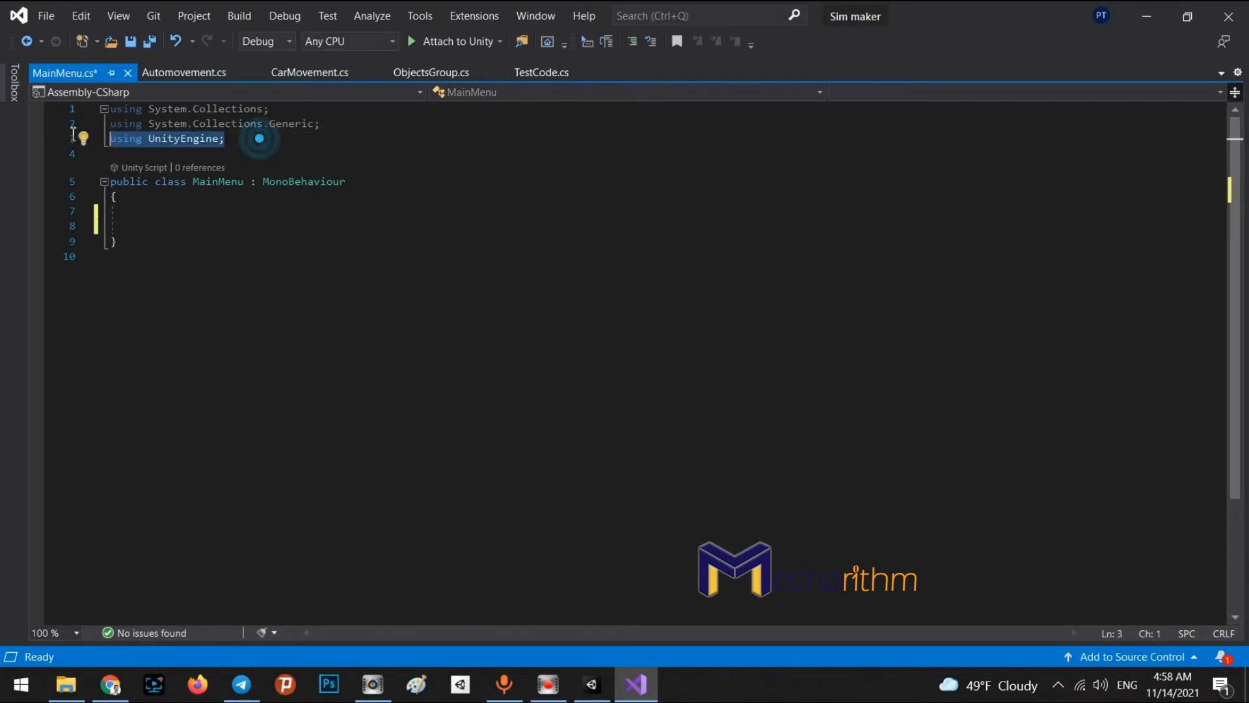
key(ctrl+c)
click(242, 140)
key(Return)
key(ctrl+v)
click(218, 154)
click(222, 154)
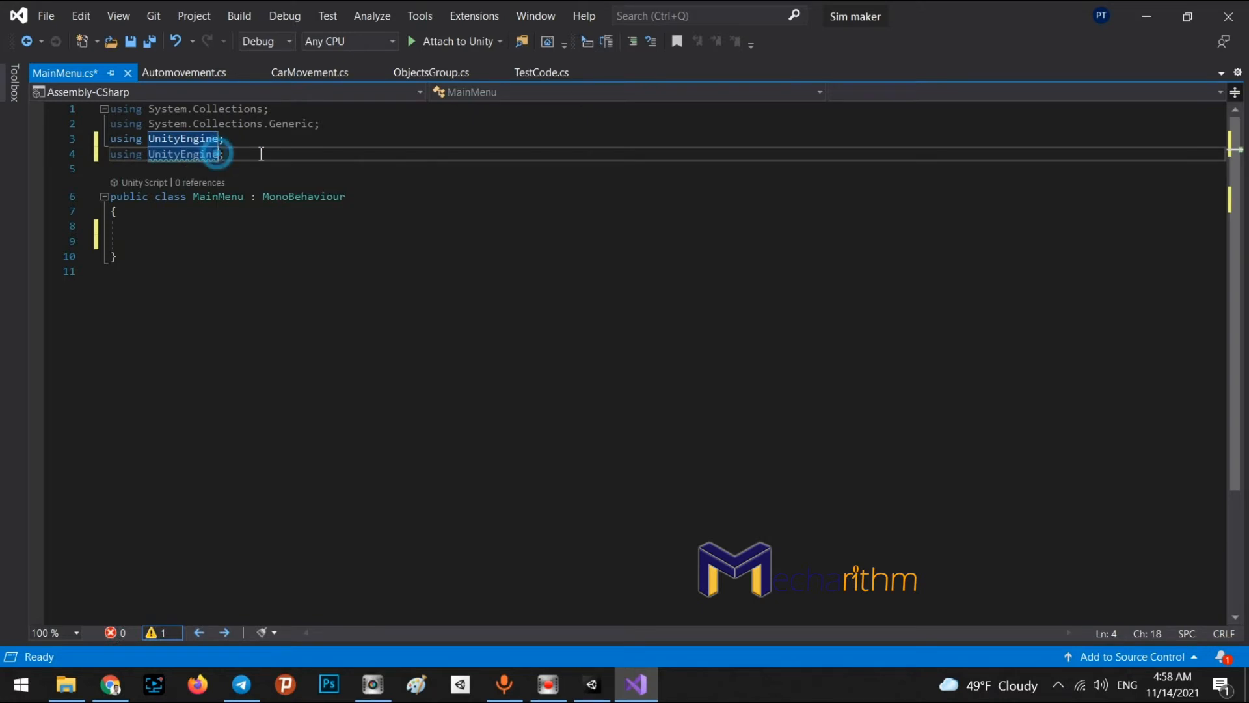
text(.)
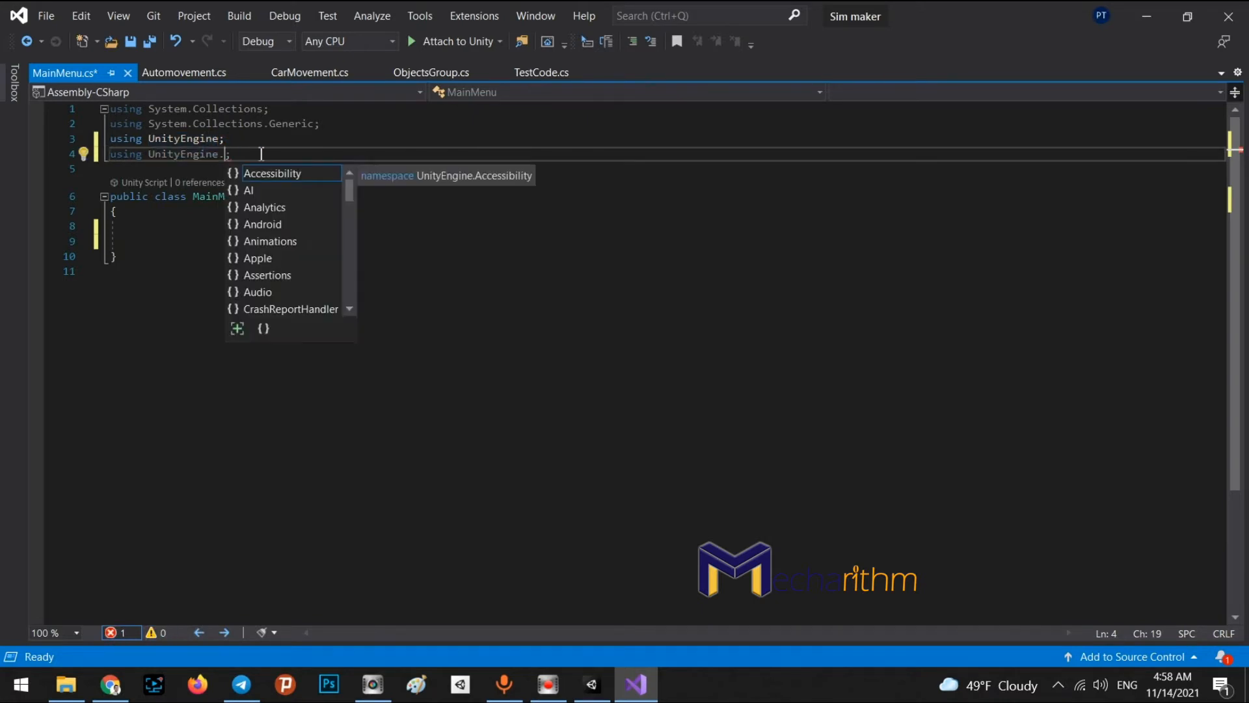
text(U)
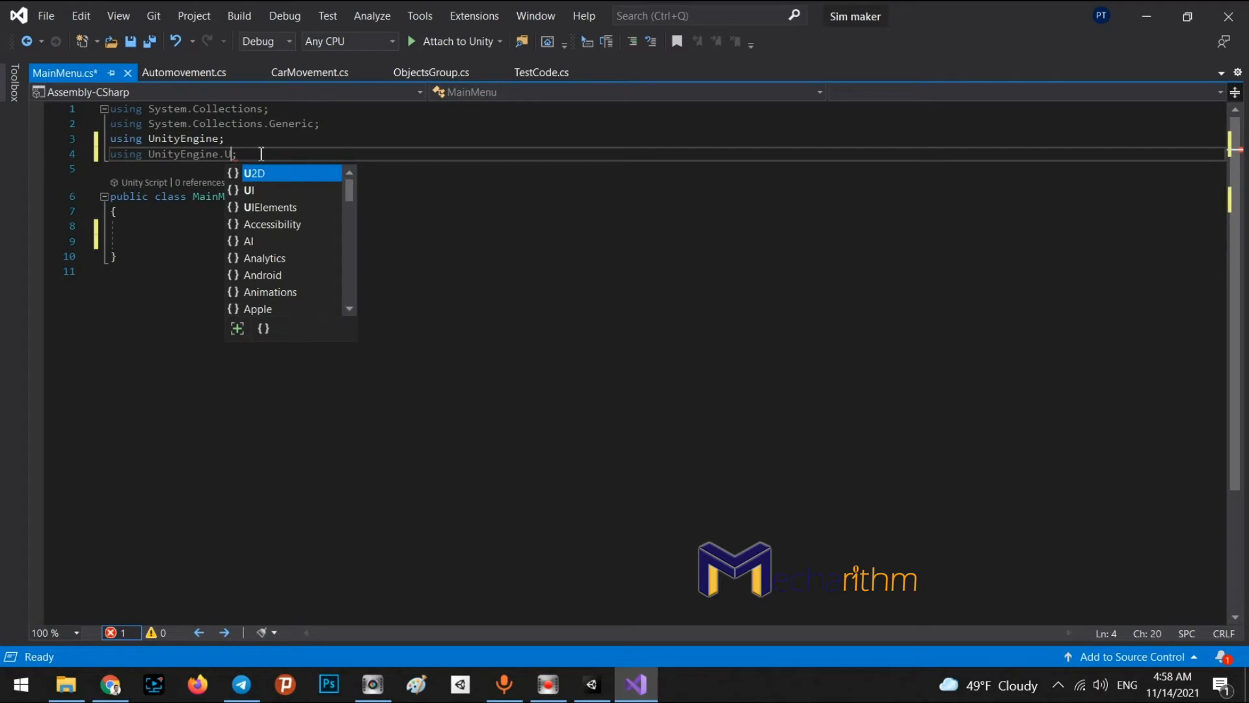
text(I)
key(Return)
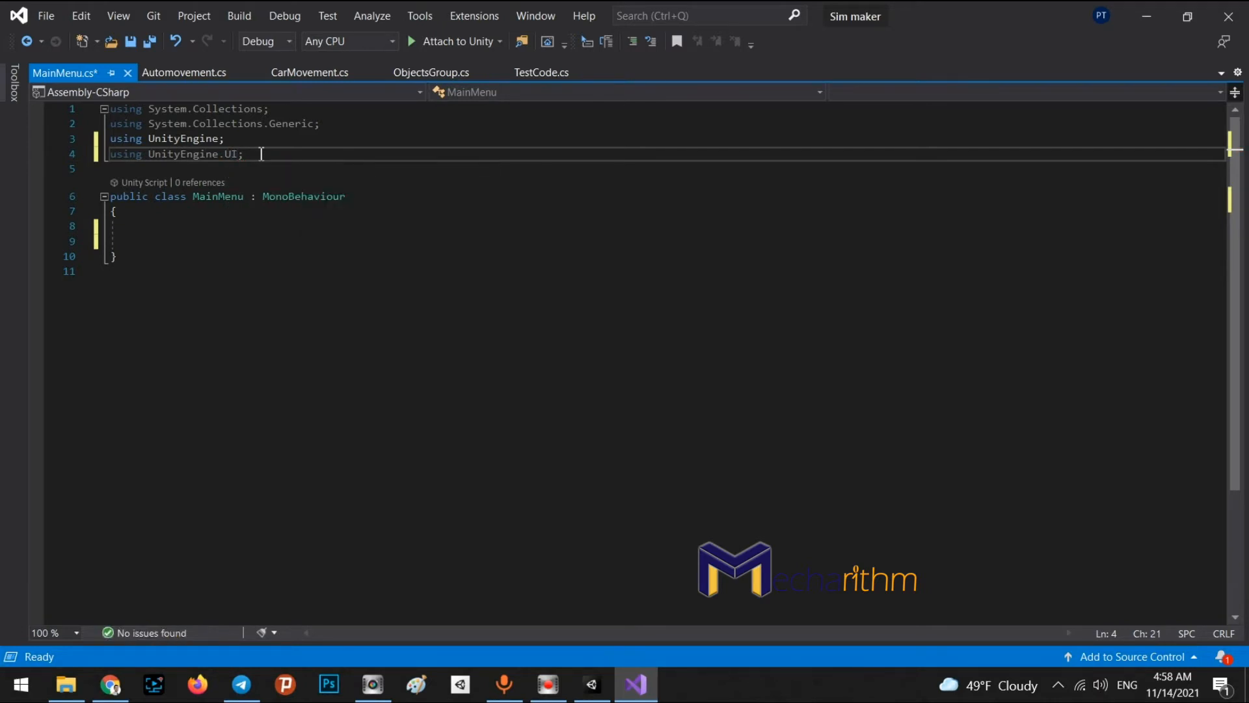
click(163, 232)
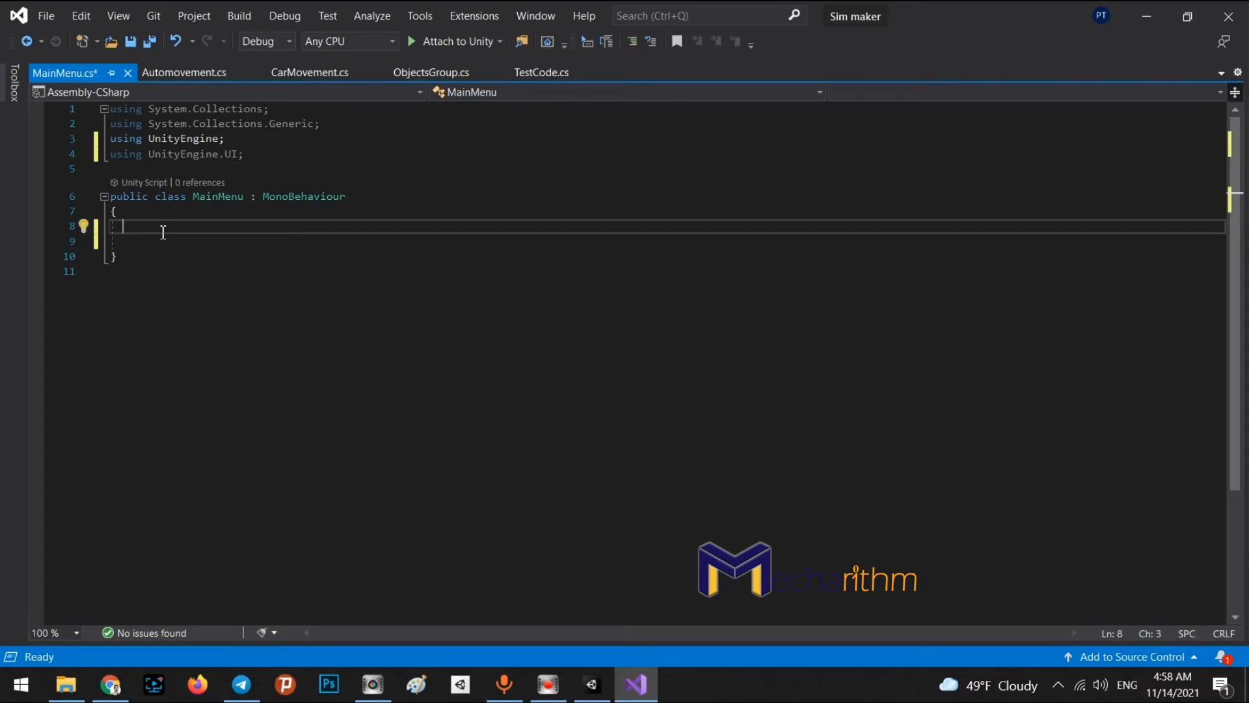
Step: Declare the field "public InputField inputusername;" at the start of the MainMenu class body
click(591, 684)
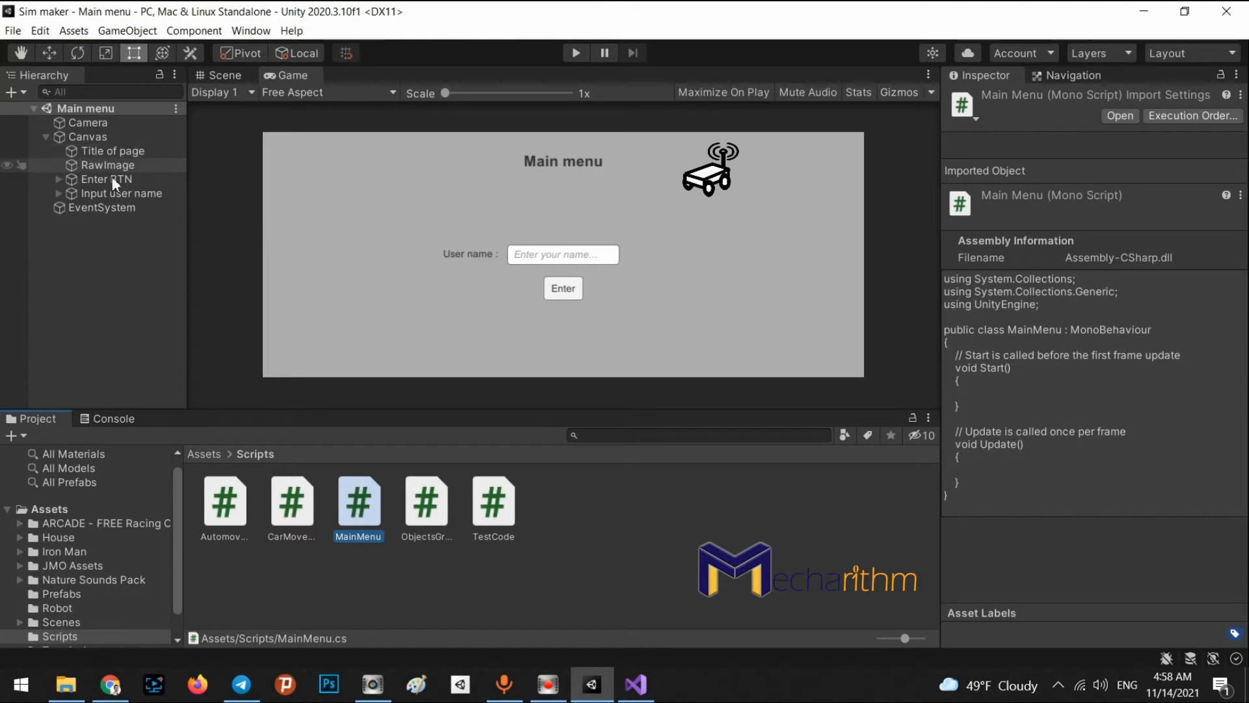
click(635, 685)
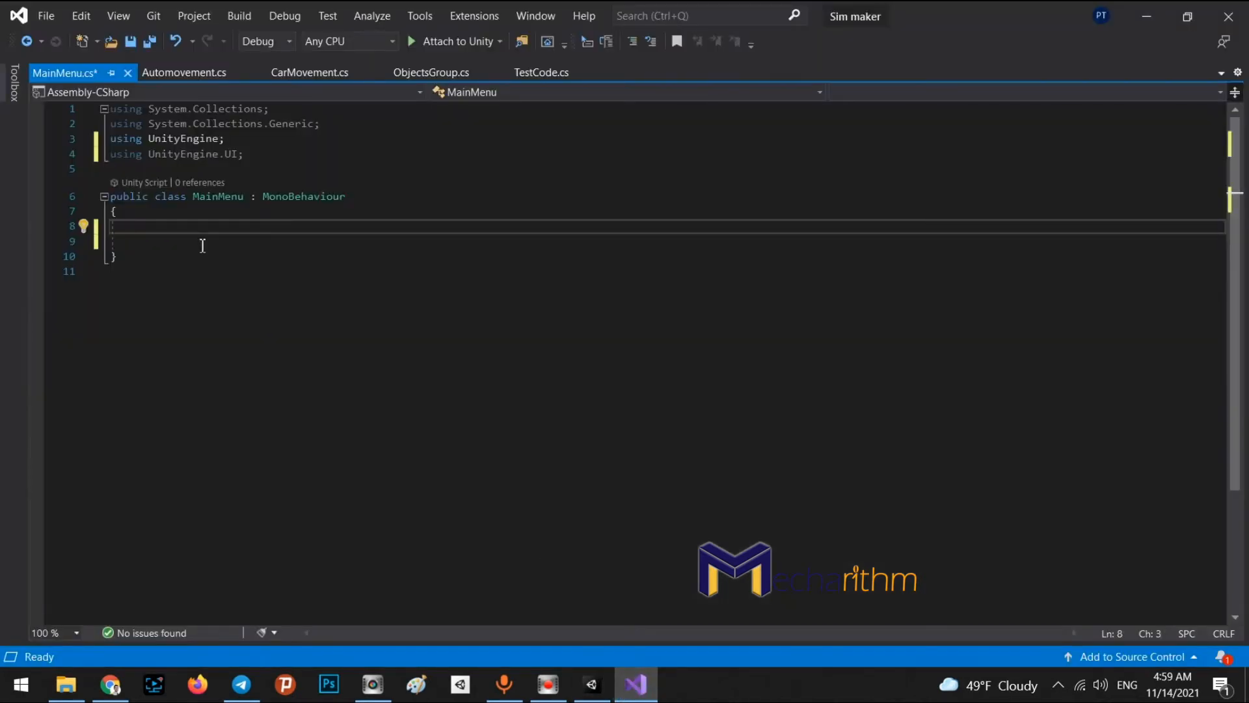
text(public)
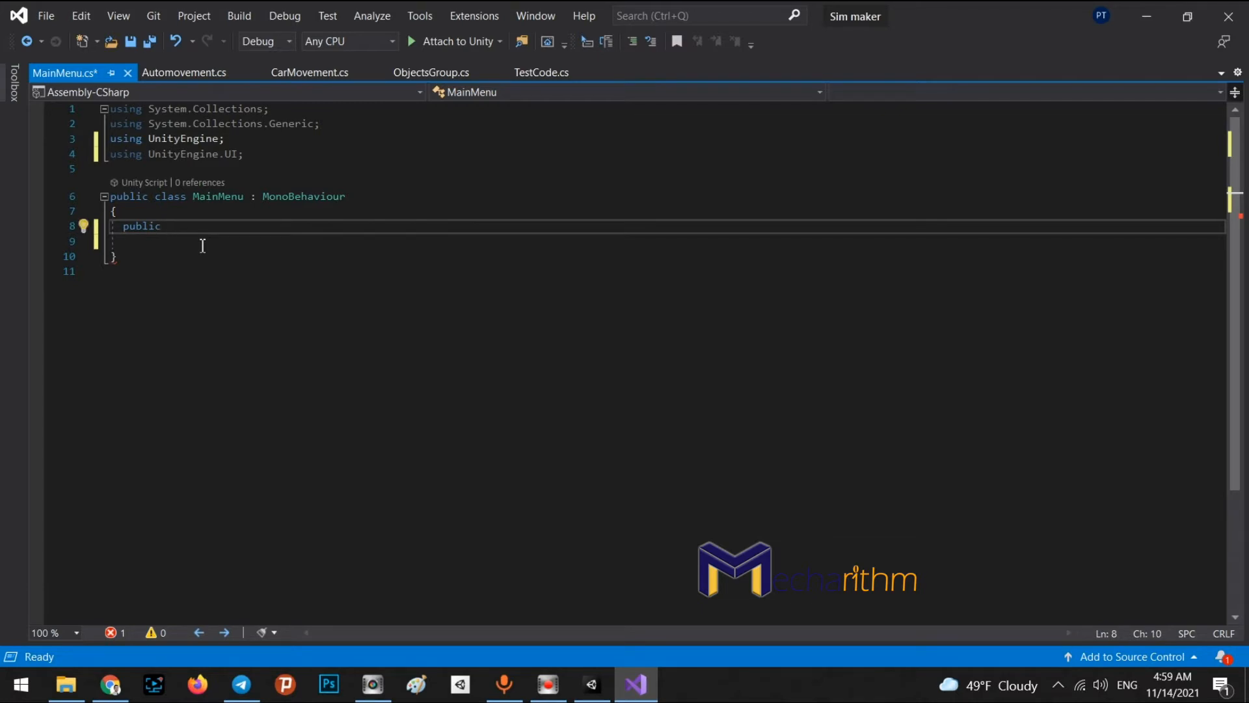
text( input)
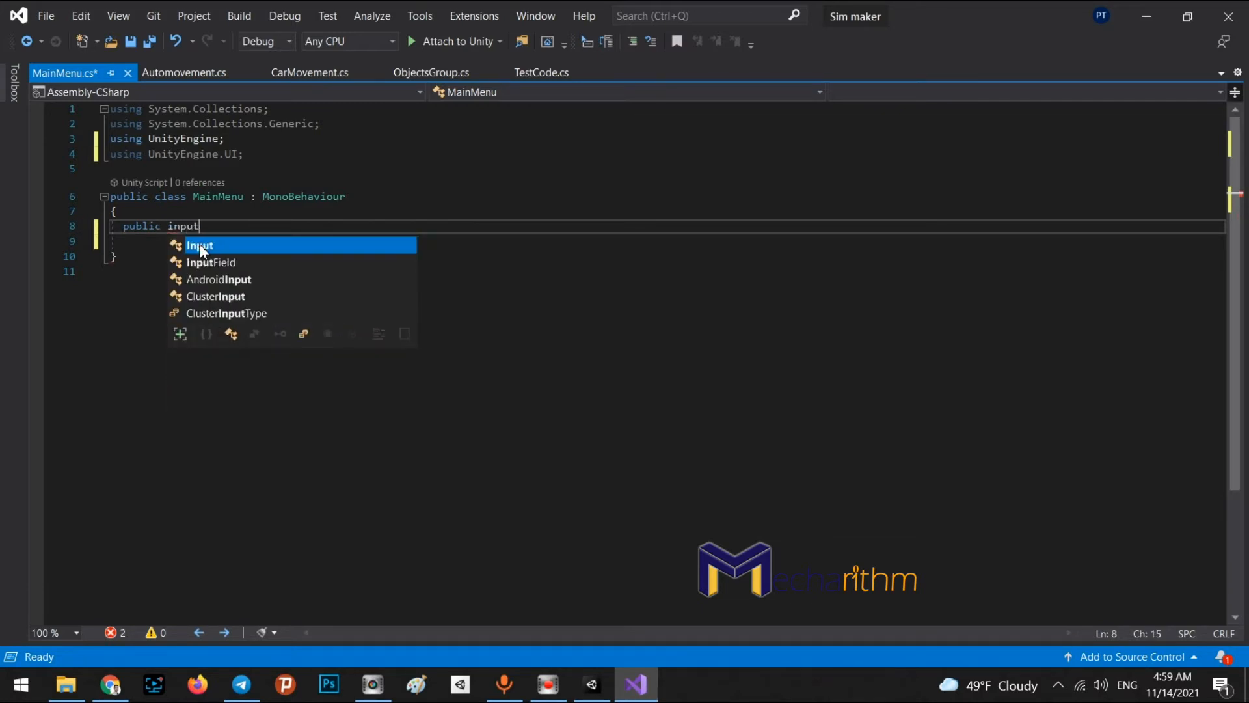
key(Down)
text(in)
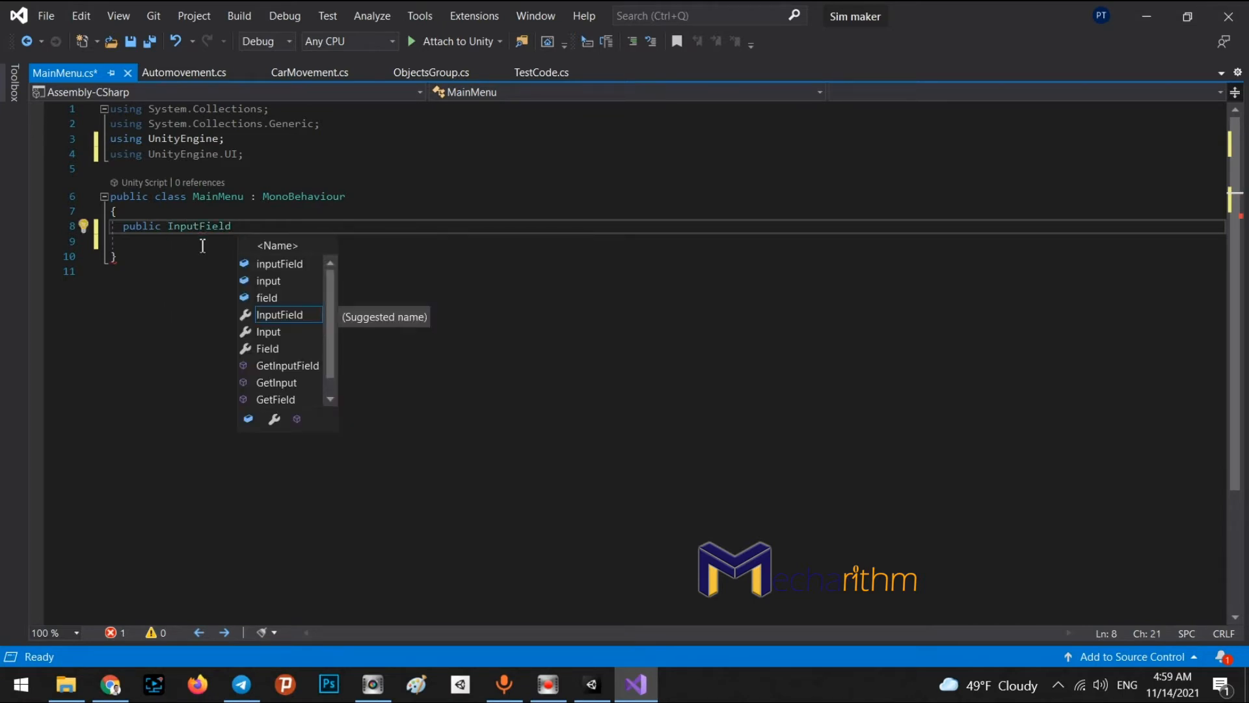
text(putuser)
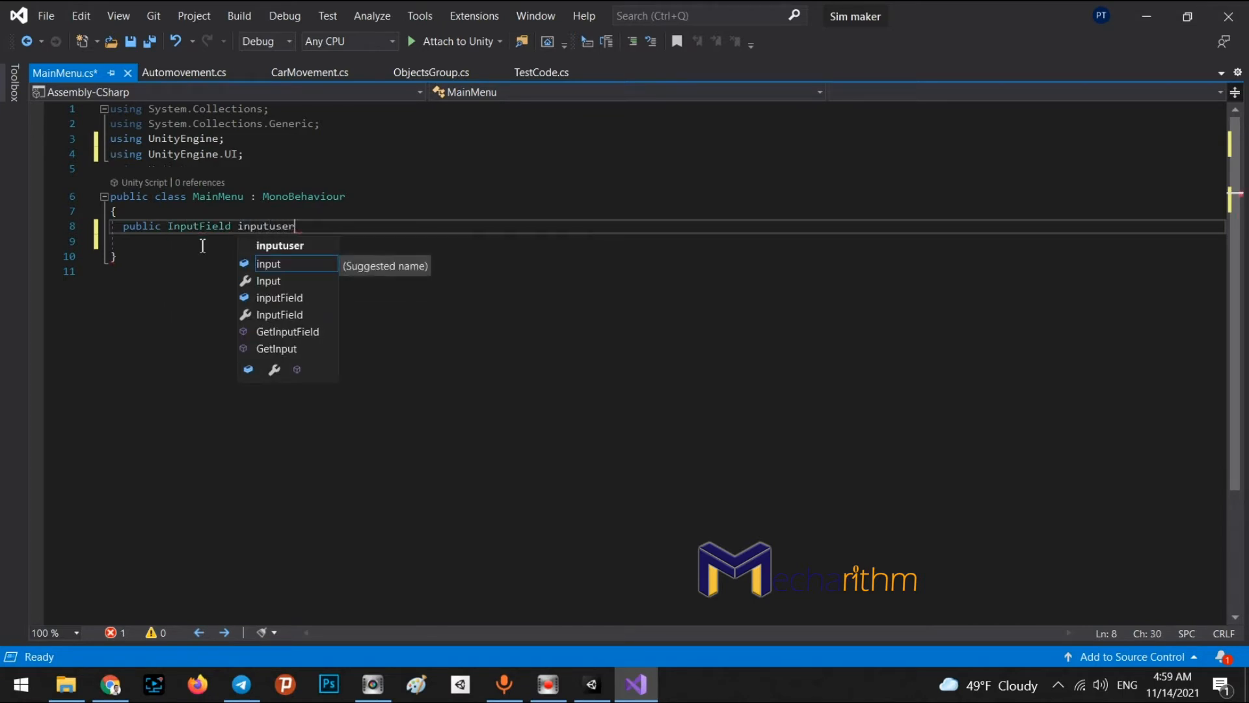
text(name;)
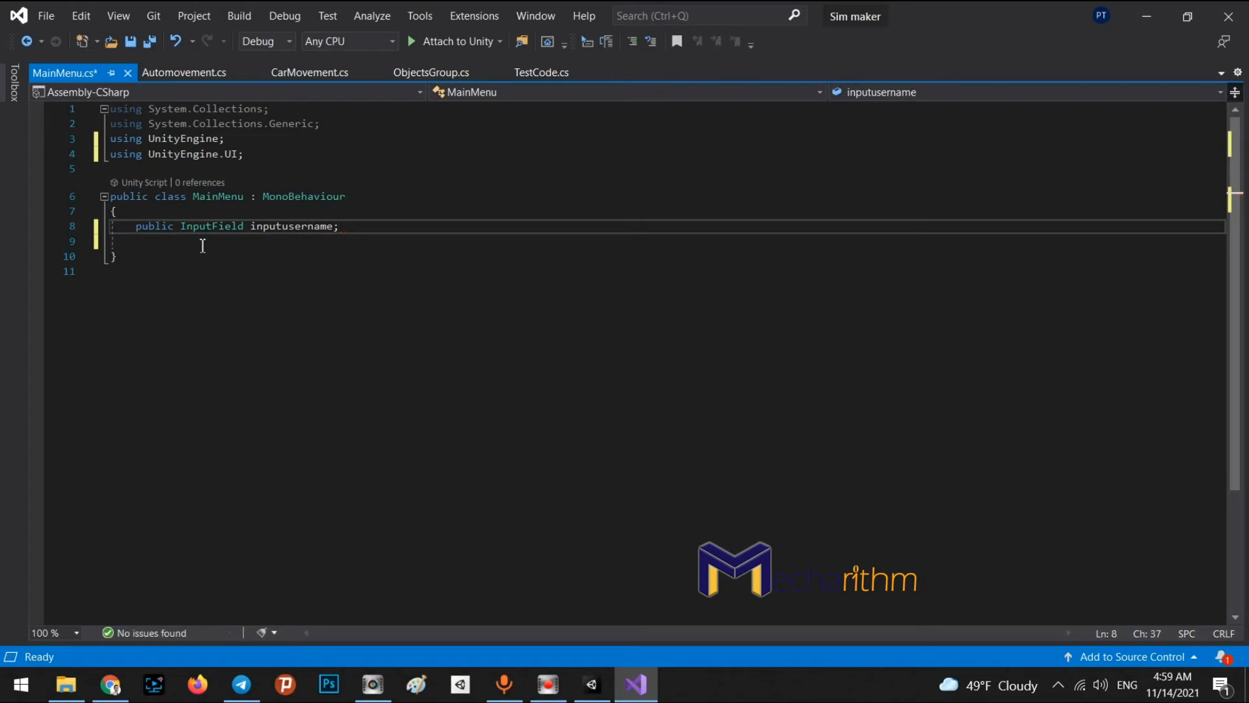
key(Return)
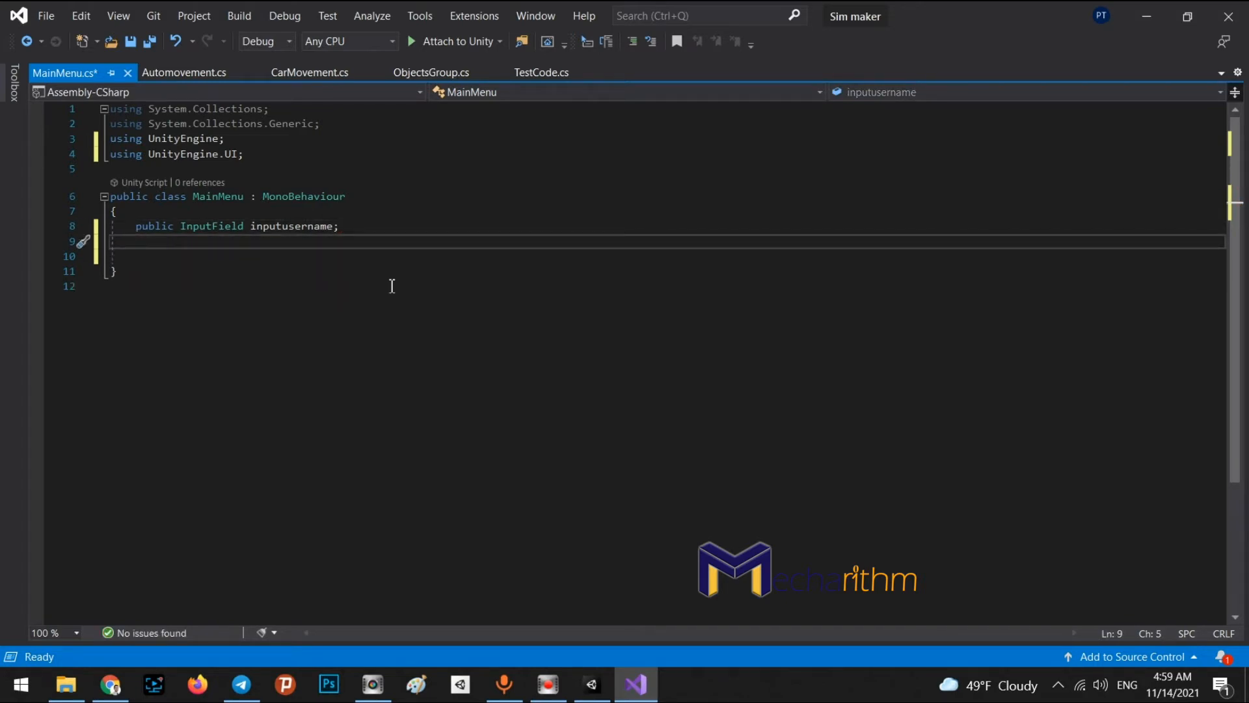
Step: Declare the field "public string Username;" below the inputusername field, checking the Enter button in the Unity scene
click(591, 684)
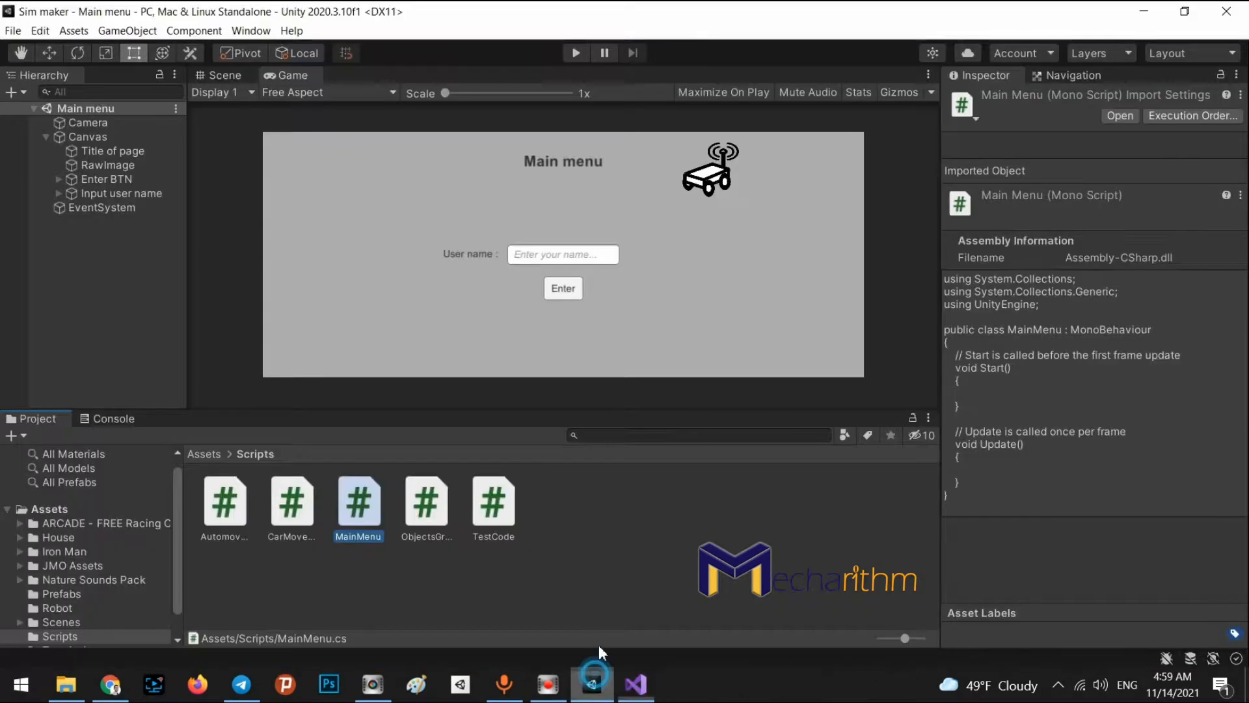
click(558, 291)
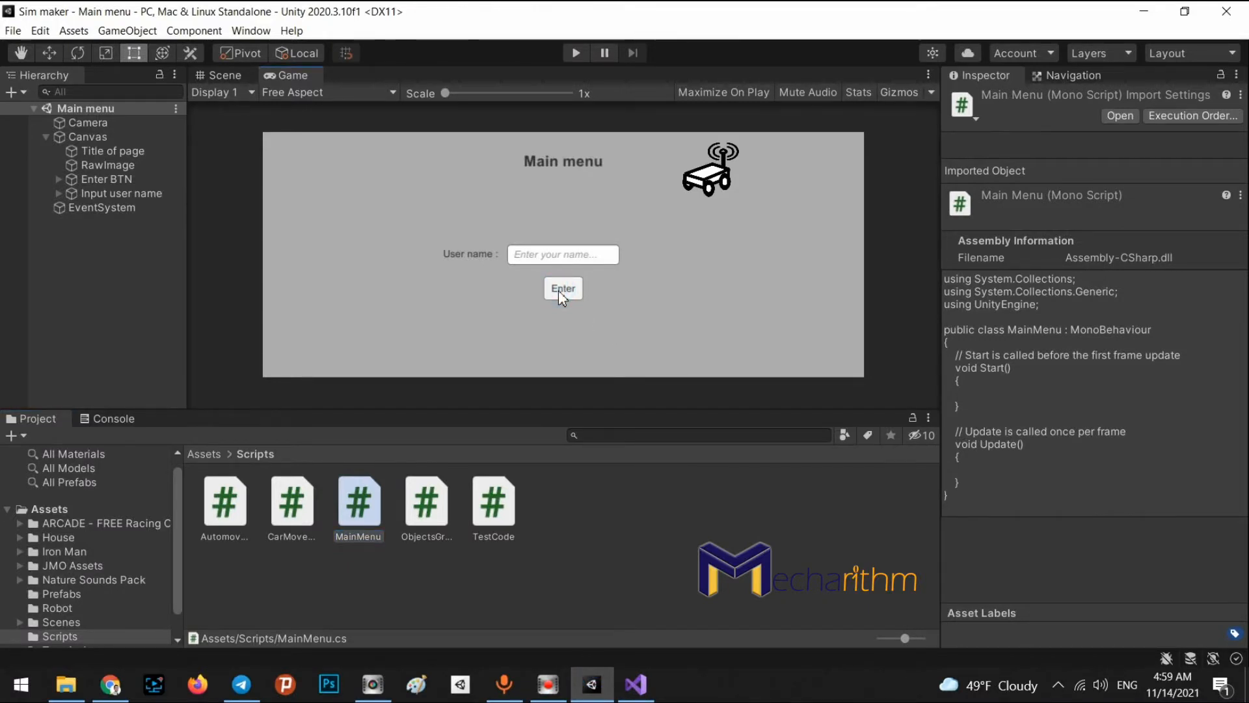
click(636, 684)
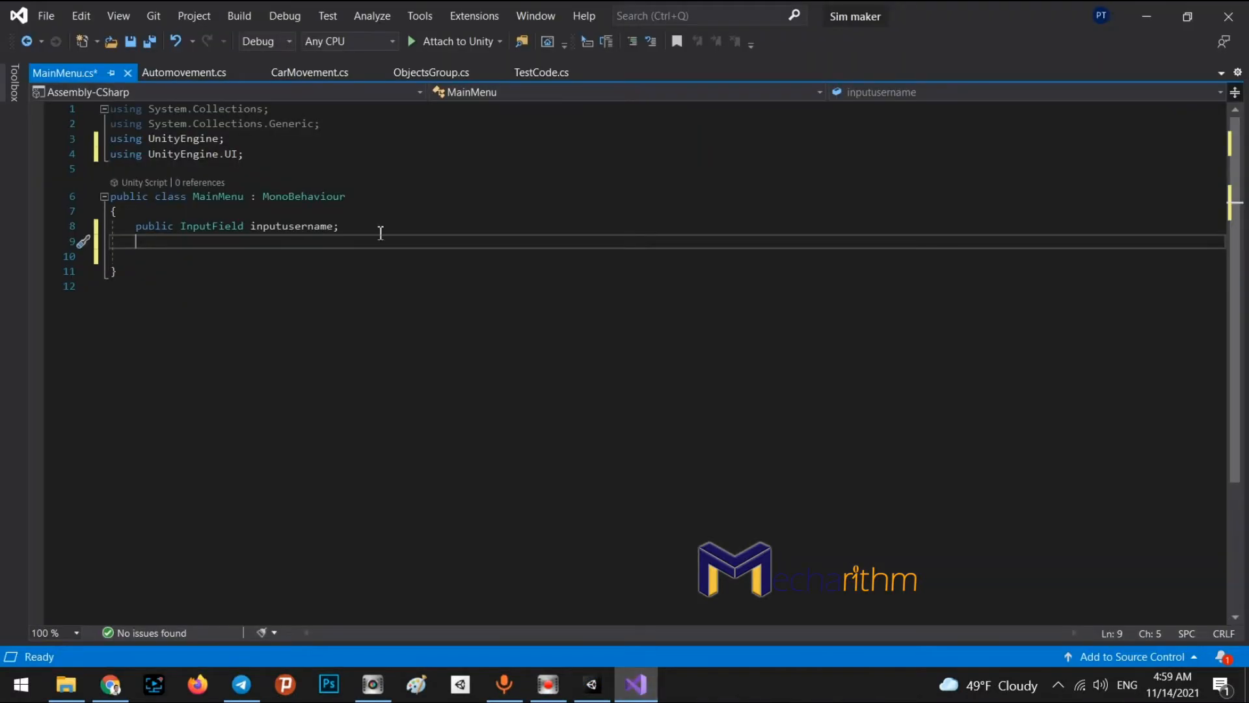
text(publ)
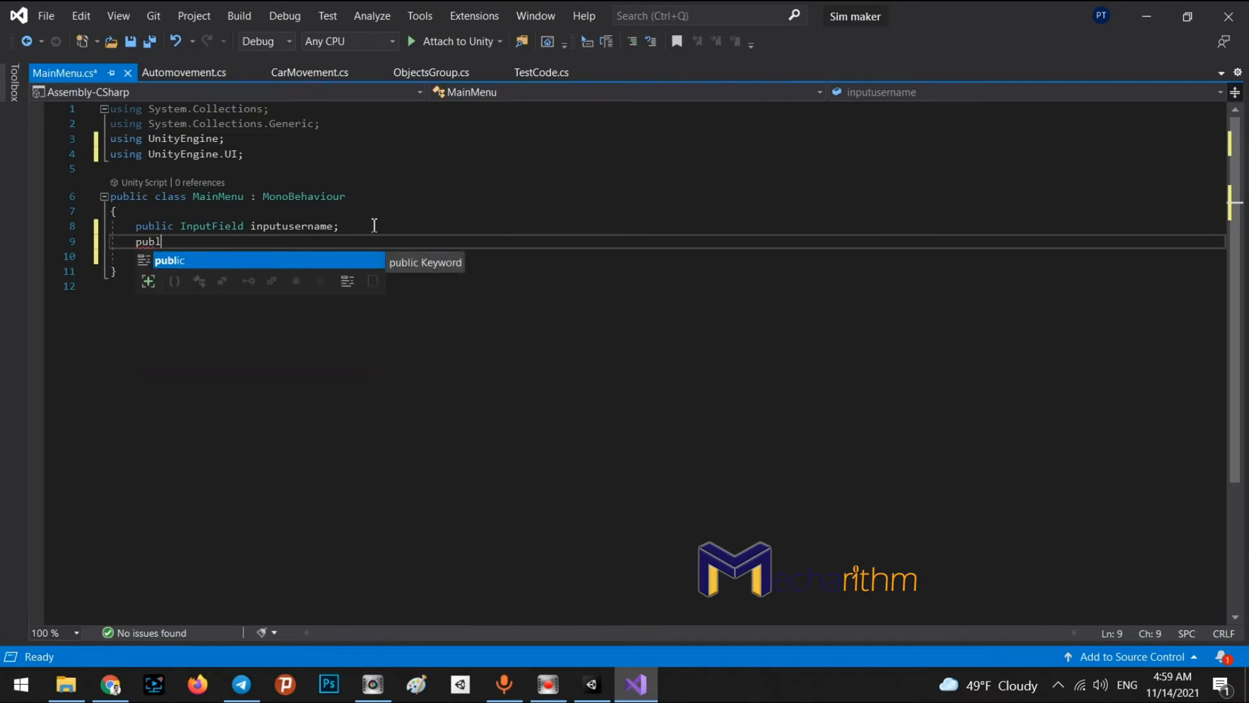
text(ic string )
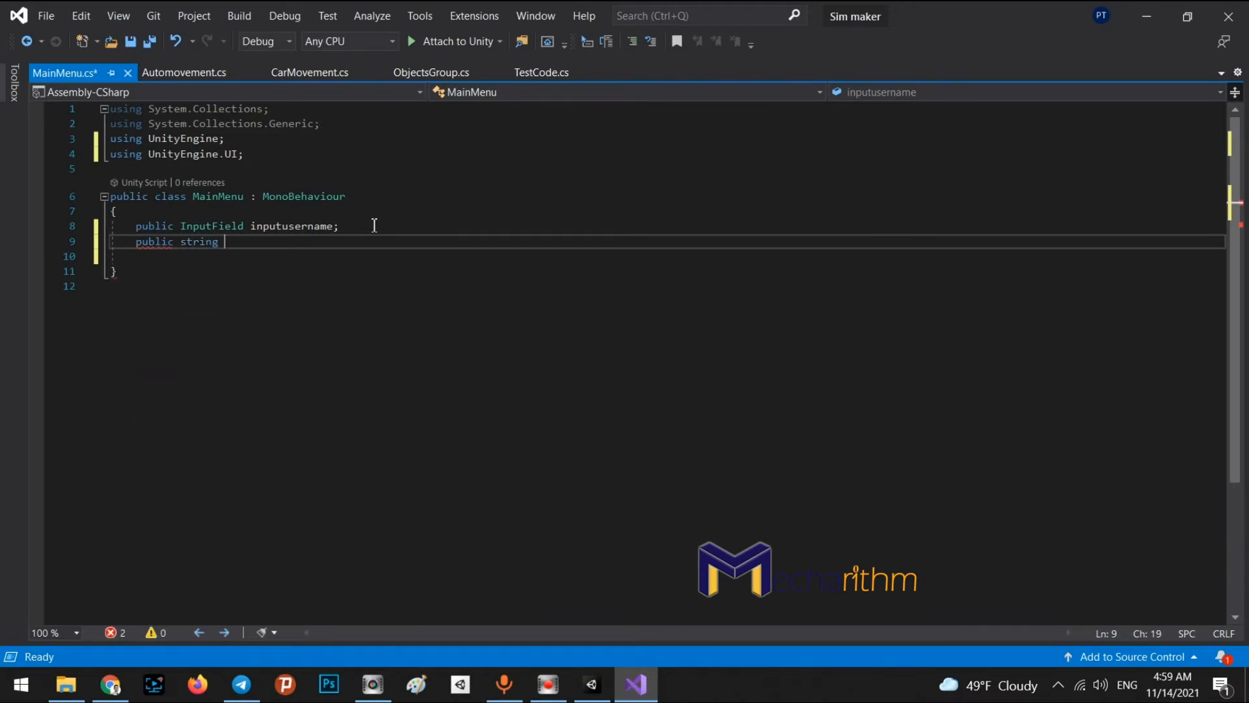
text(Username;)
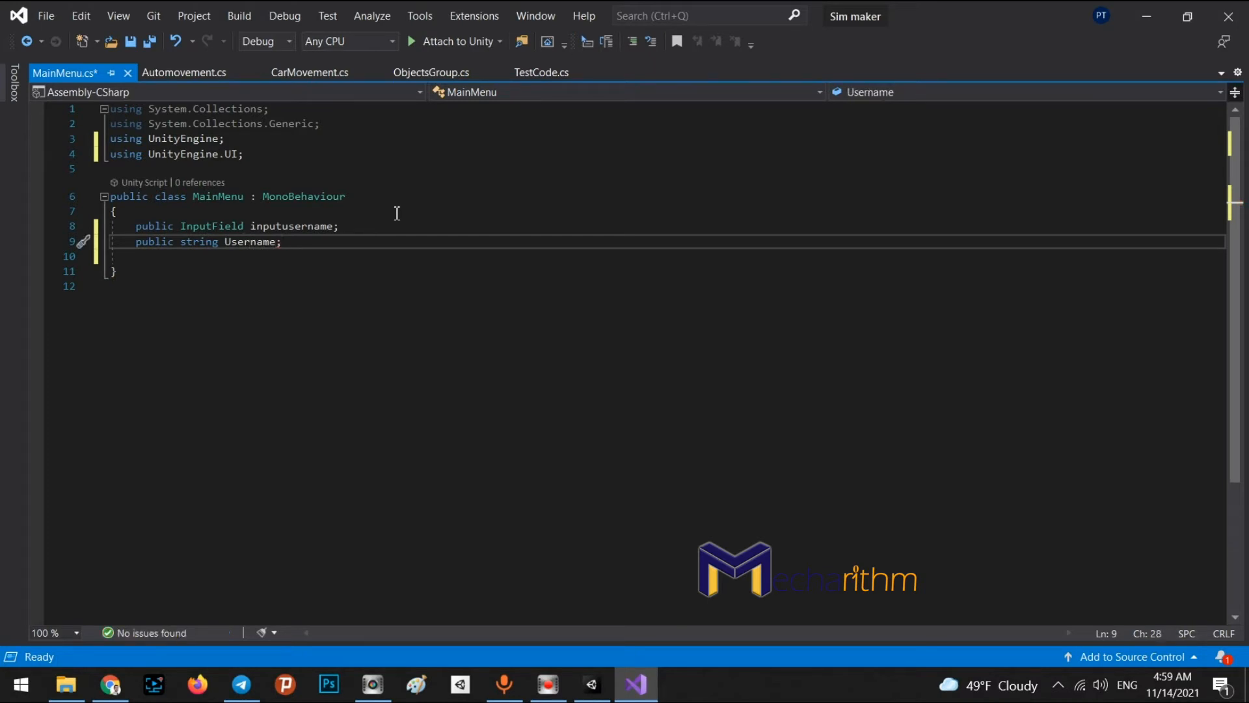
click(590, 689)
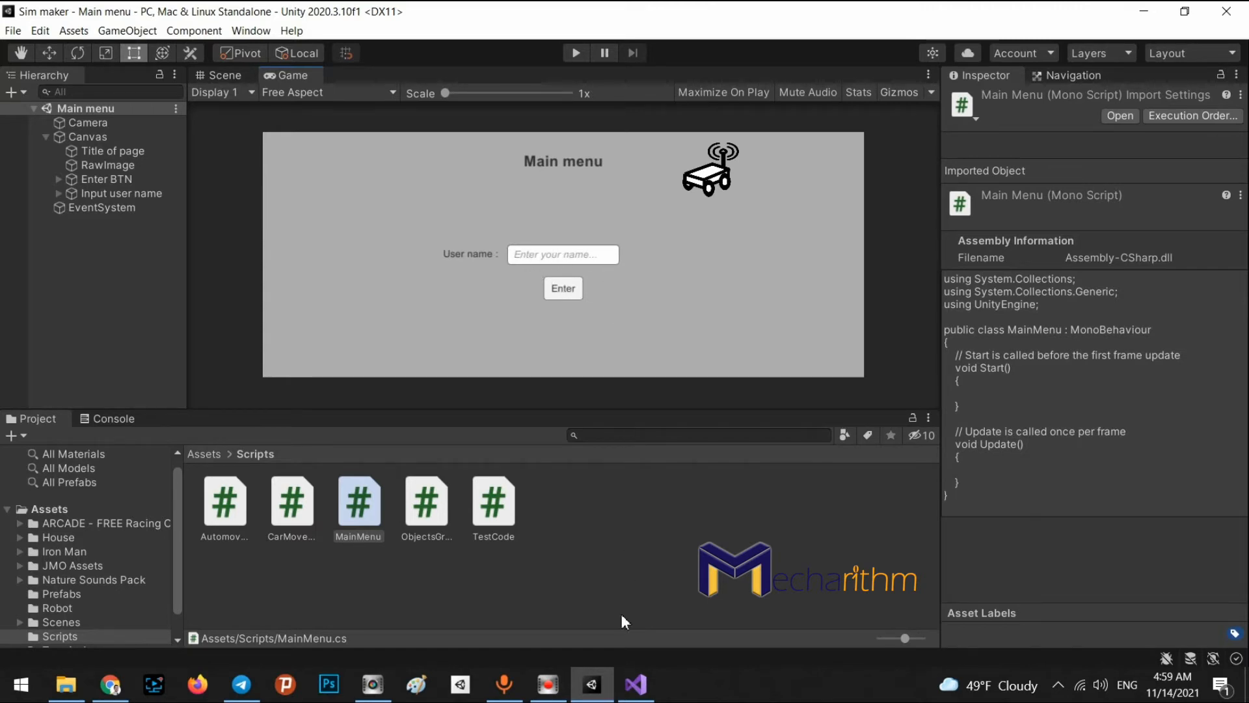
click(641, 695)
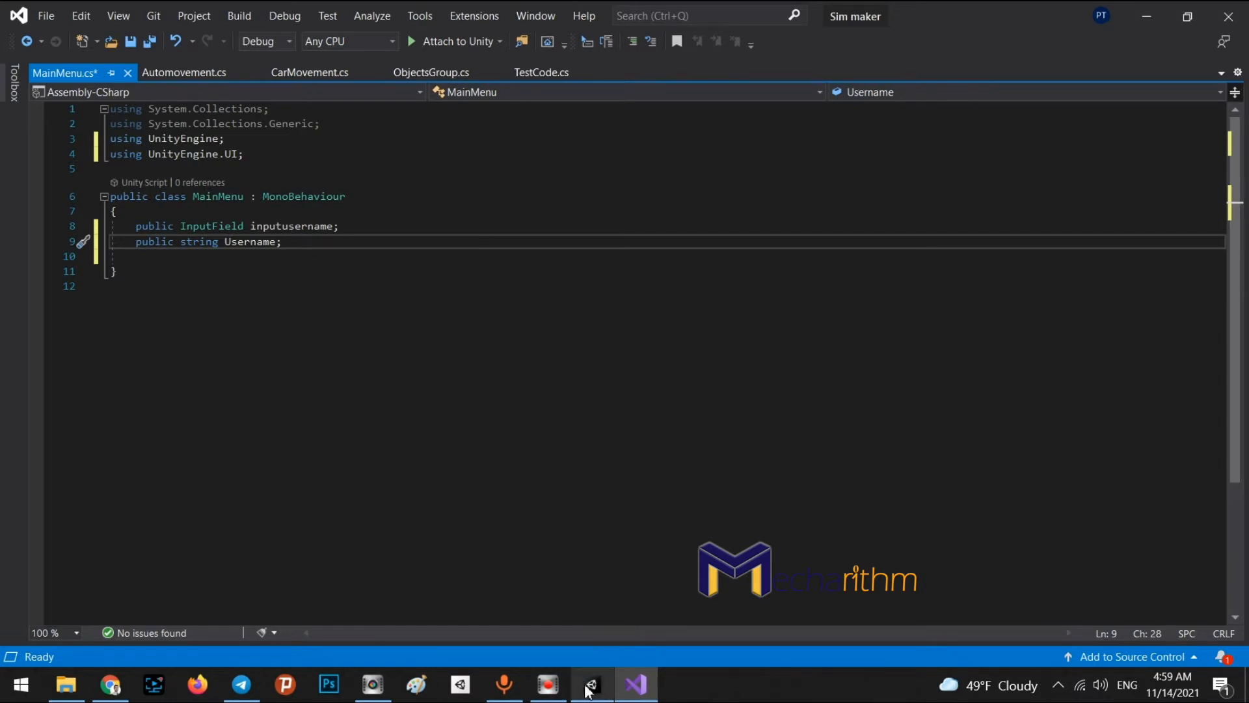
Step: Add an empty method "public void Enterbuttonaction()" with its braces below the Username field, separated by a blank line
key(Return)
key(Return)
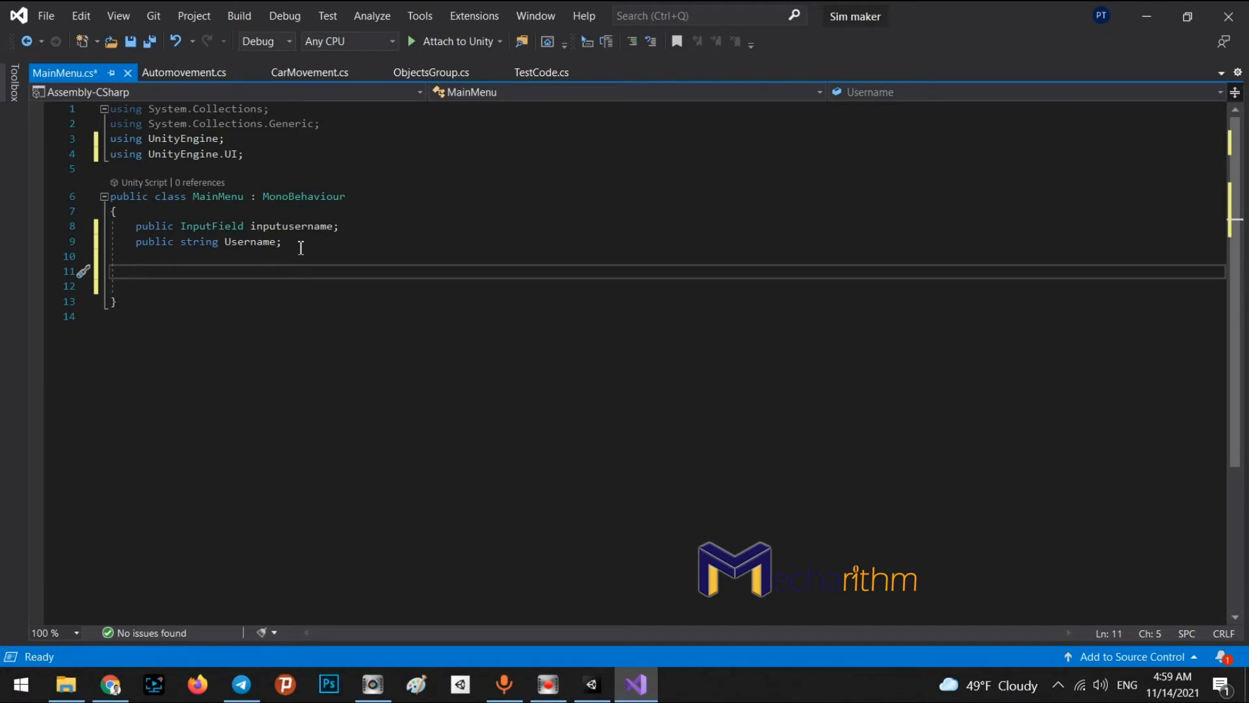
text(pu)
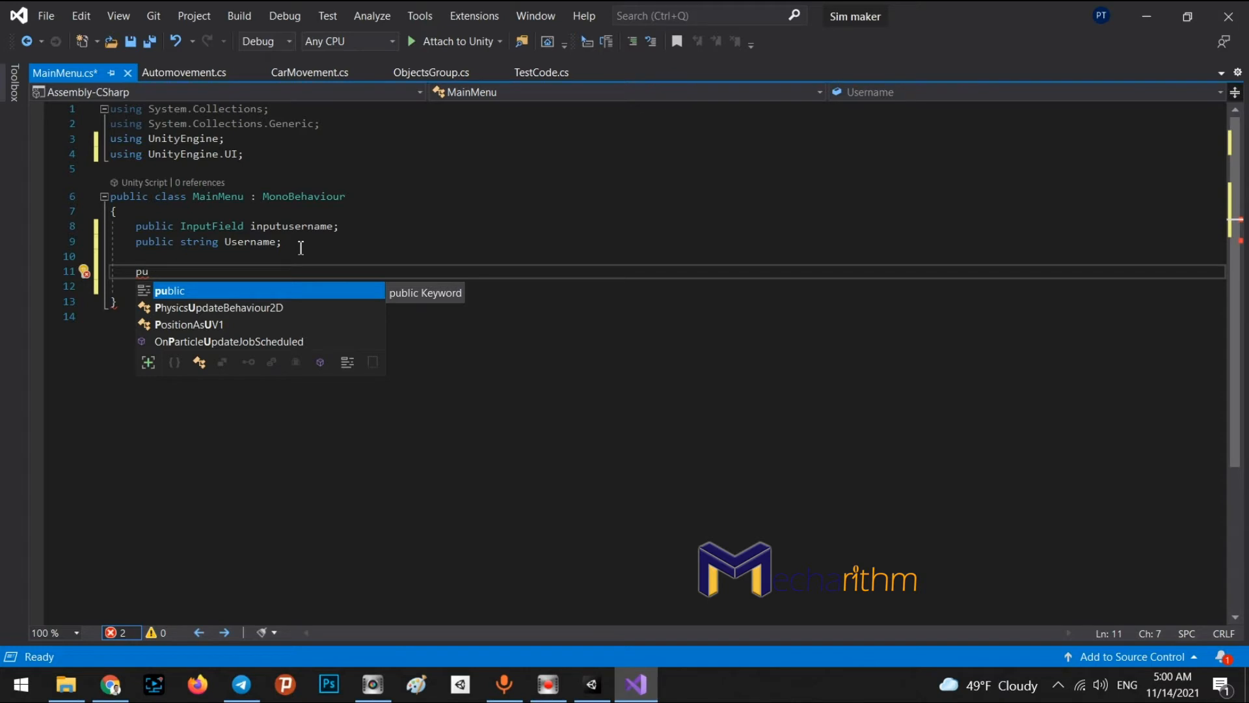
key(Tab)
text(void )
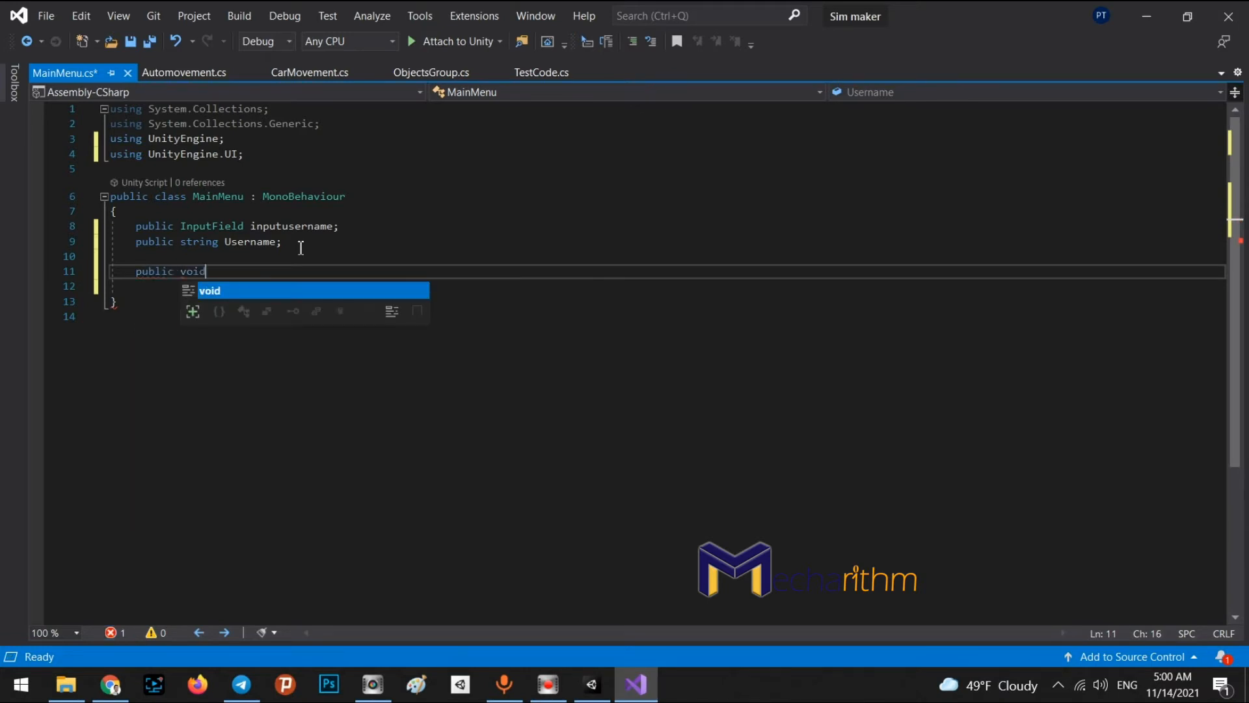
text(Un)
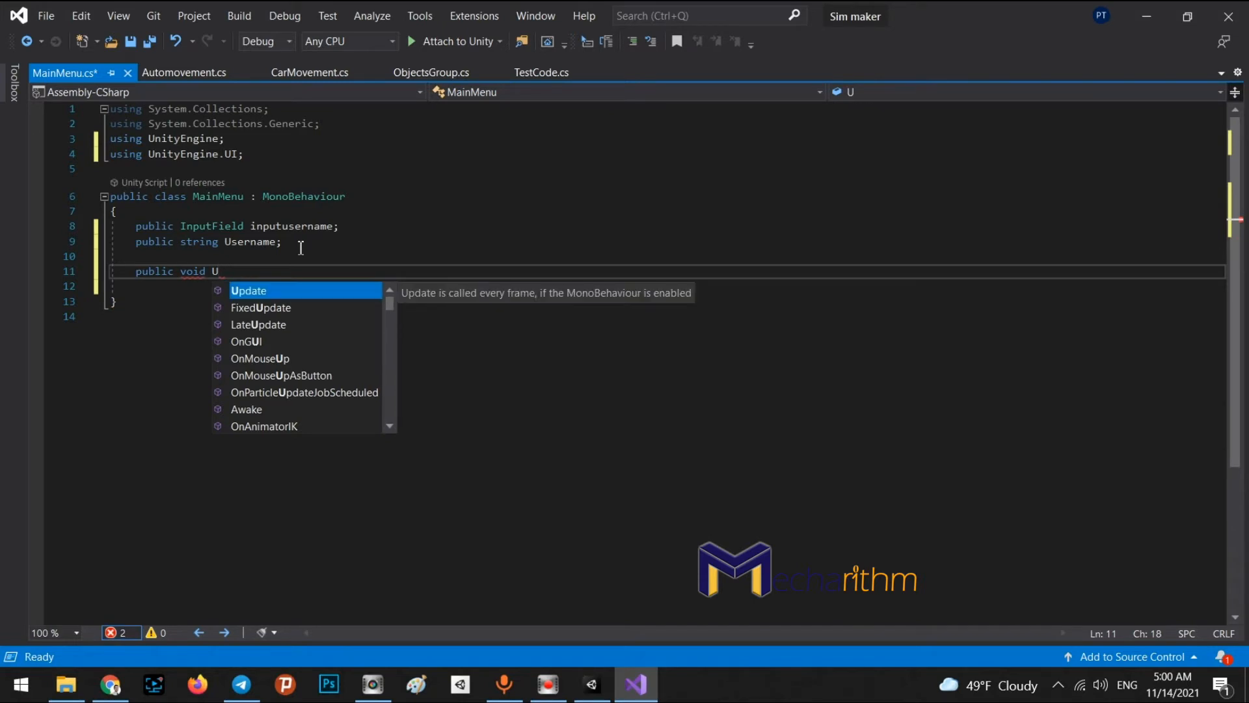
key(BackSpace)
key(BackSpace)
text(Enter)
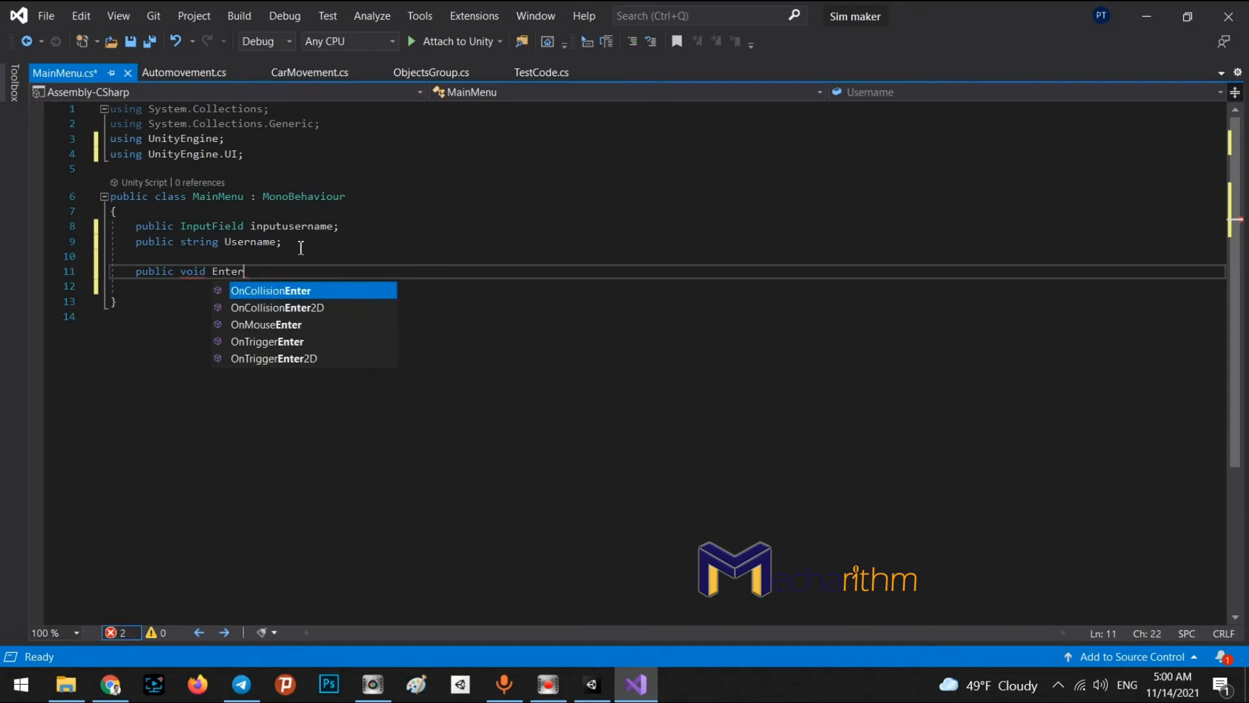
text(but)
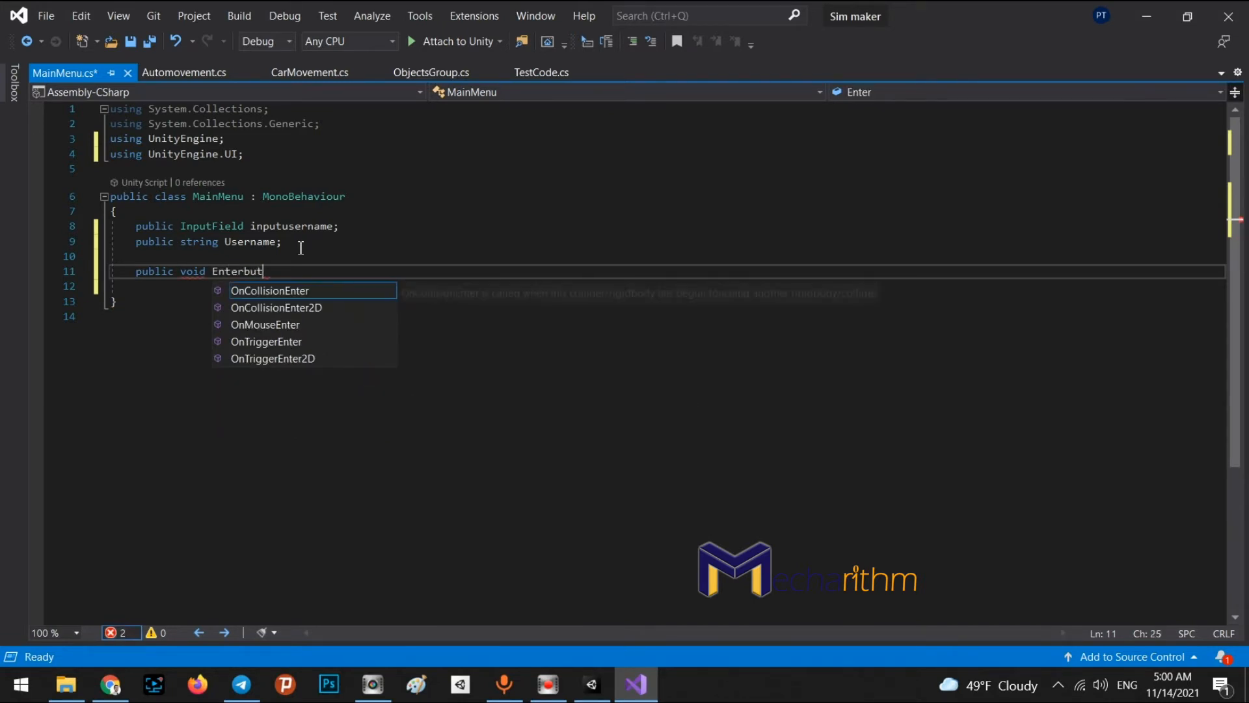
text(tonaction)
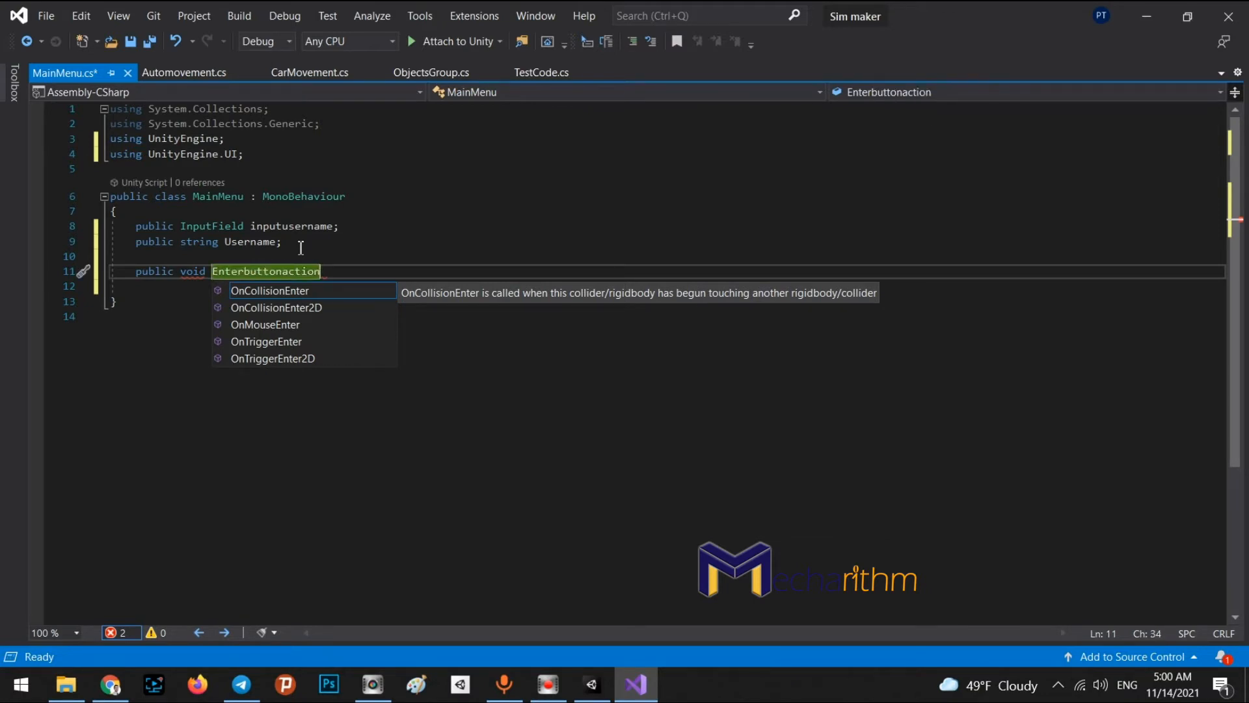
text(() {)
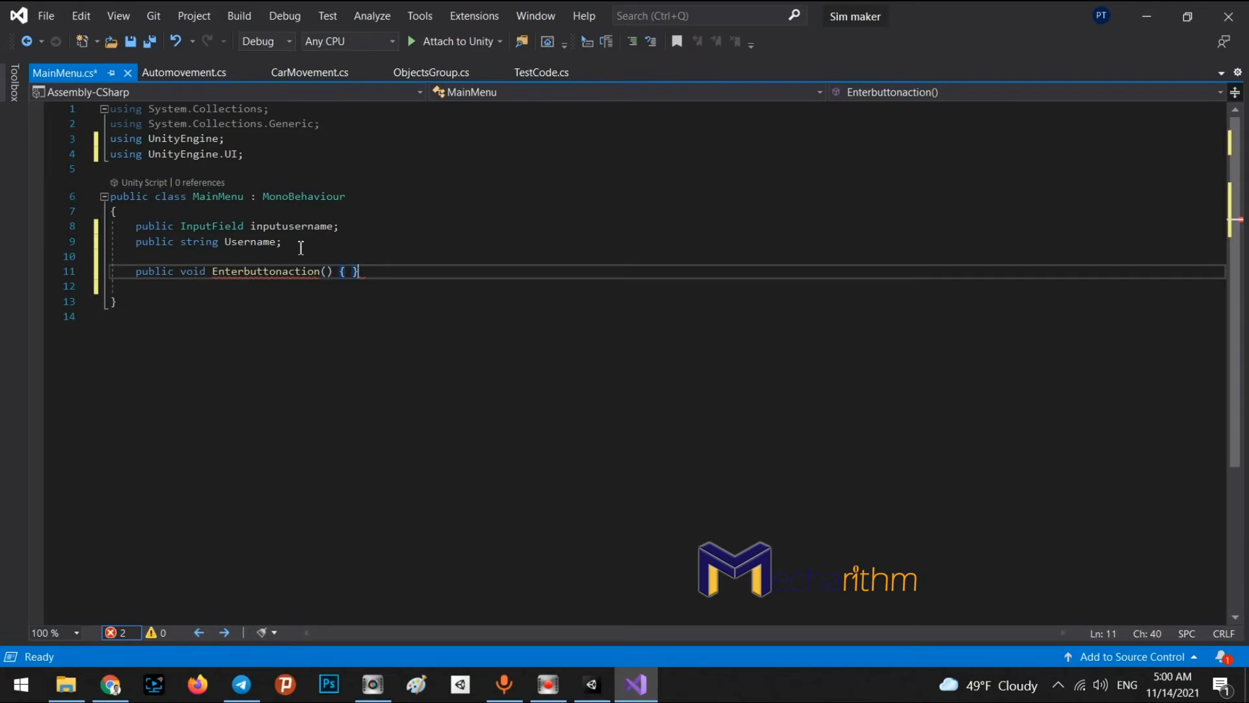
key(Return)
key(Down)
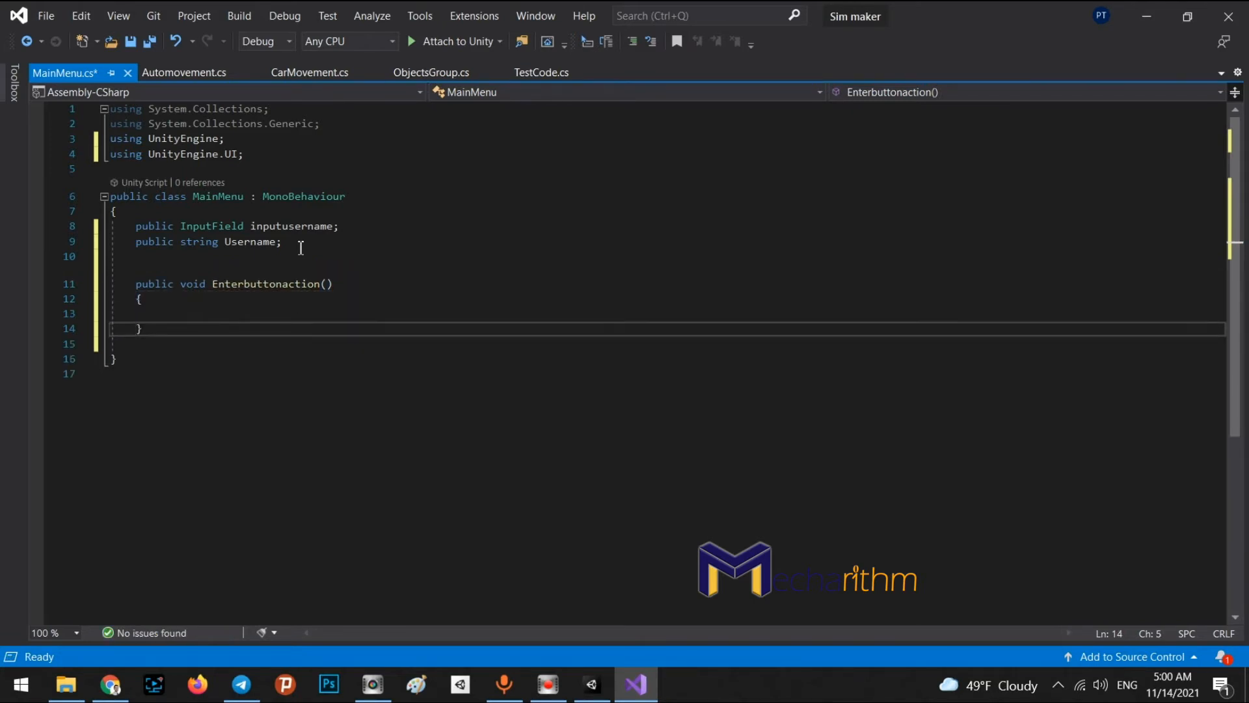
Step: Rename the Enterbuttonaction method to EnterMybuttonaction
click(212, 284)
key(Right)
key(Right)
text(My)
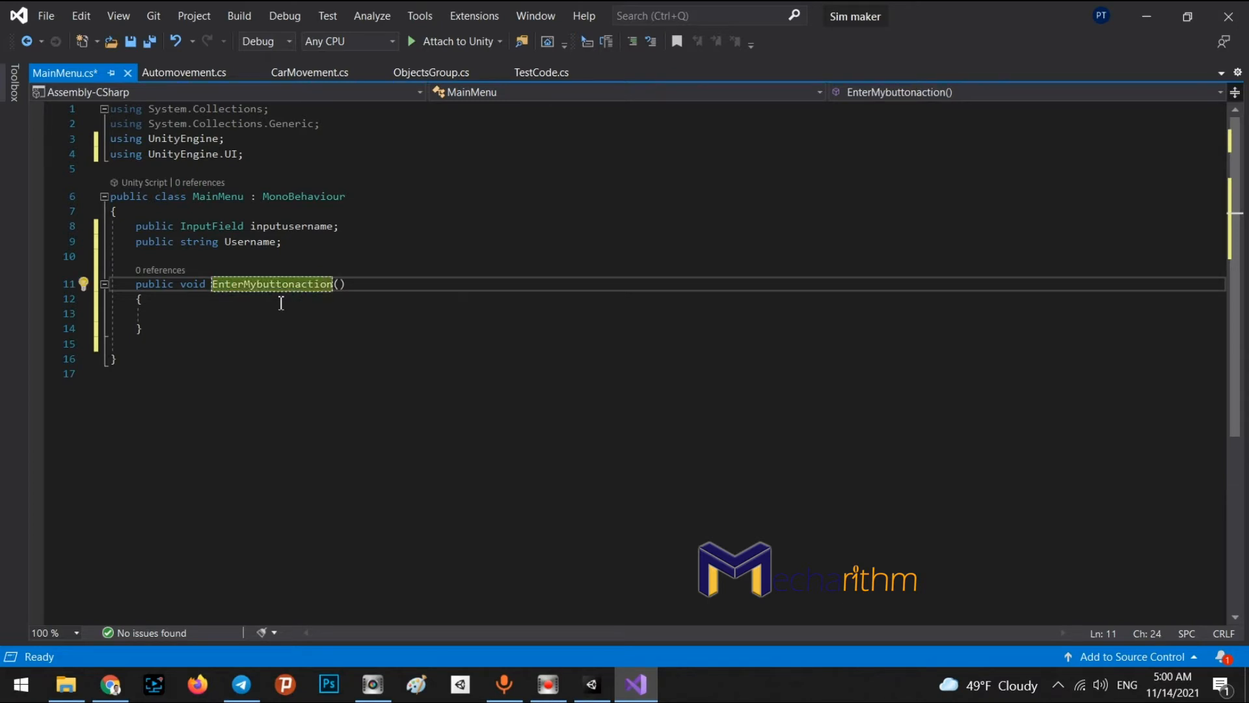
double_click(158, 284)
Step: Write "Username = inputusername.text;" in the EnterMybuttonaction method body and save the script
click(175, 314)
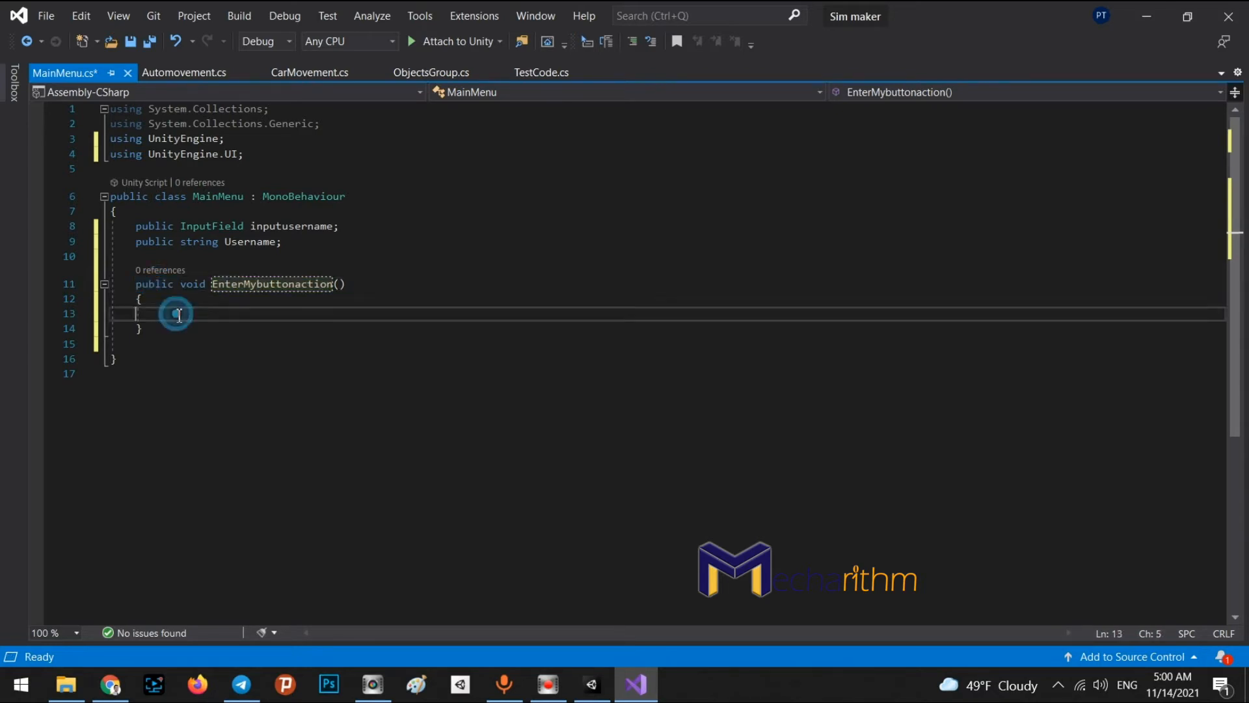
double_click(251, 242)
key(ctrl+c)
click(195, 313)
key(ctrl+v)
text(=)
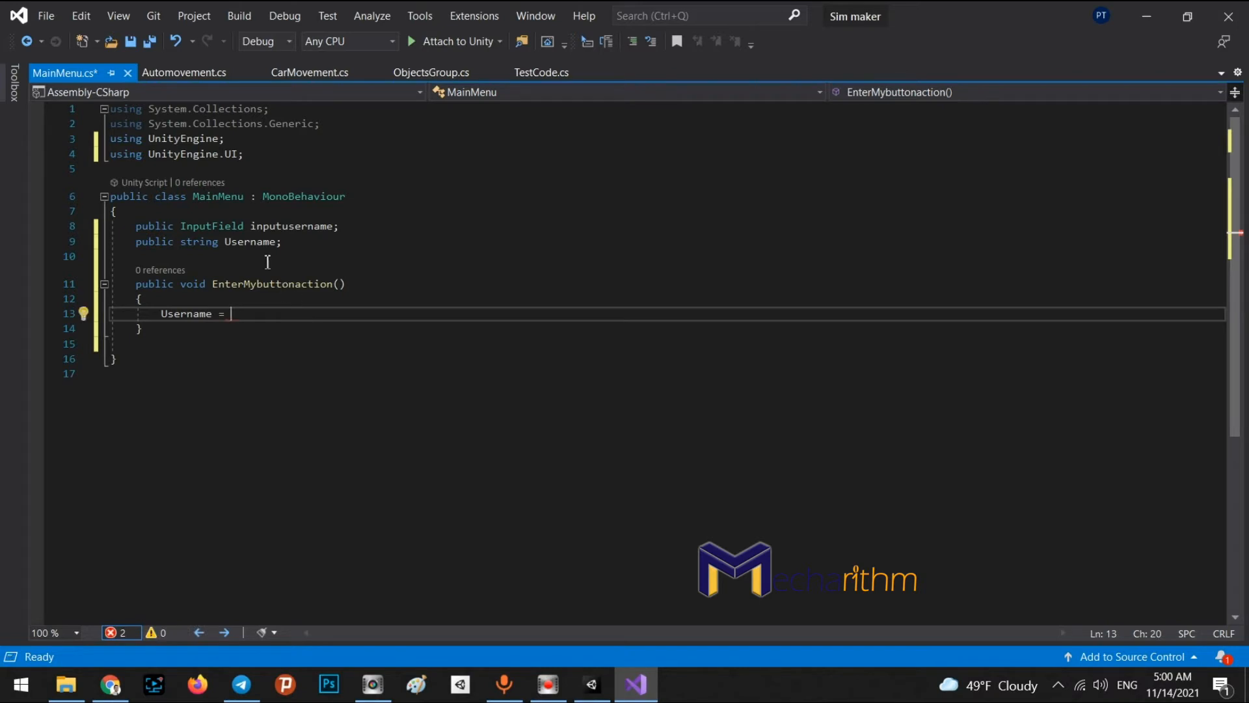
double_click(280, 226)
key(ctrl+c)
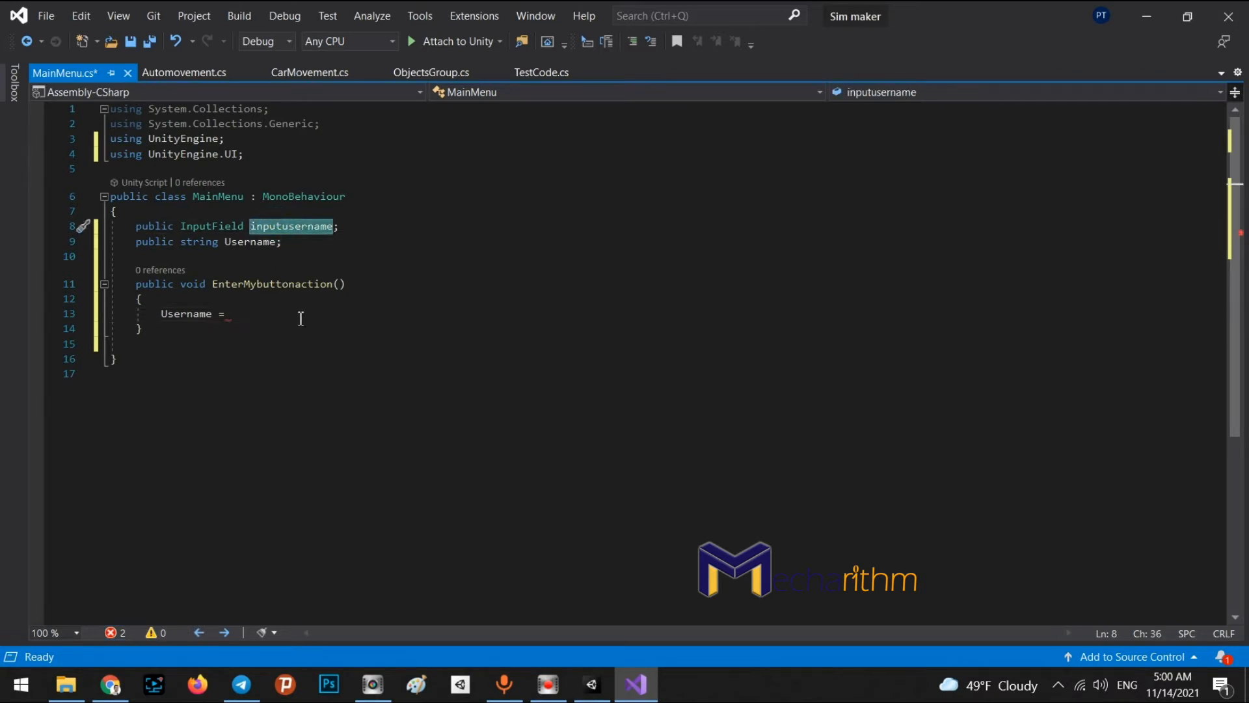
click(268, 311)
key(ctrl+v)
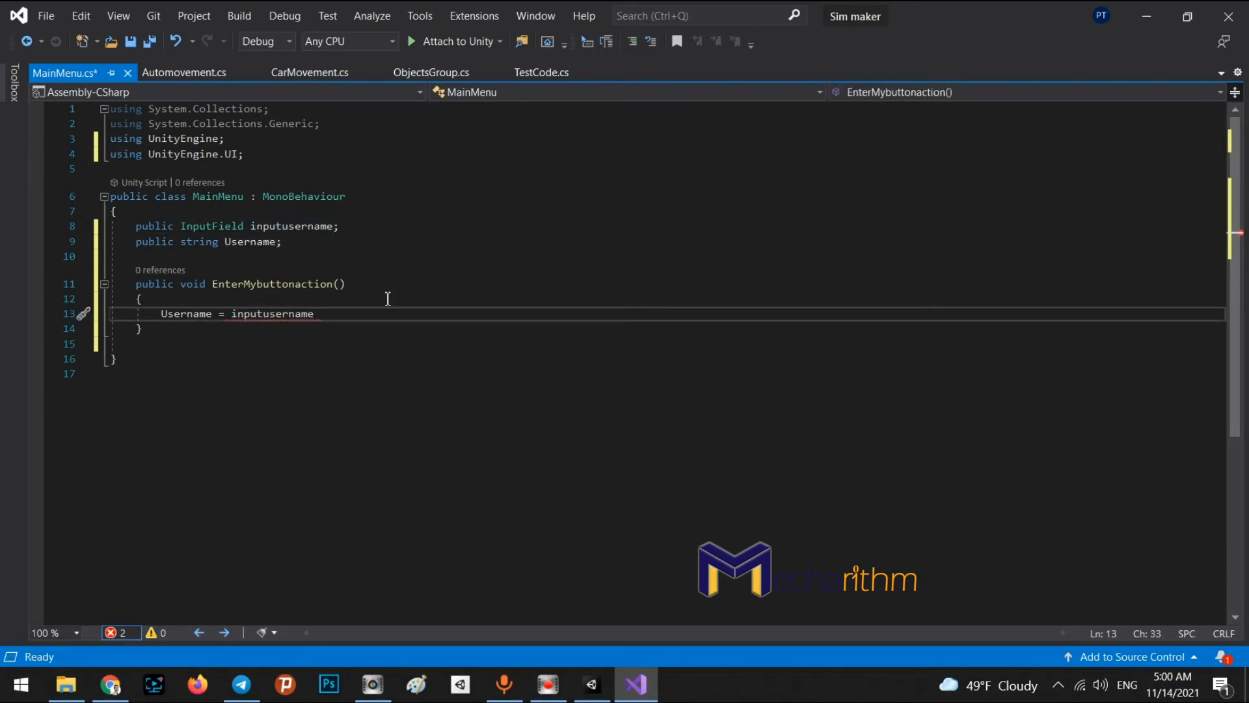
text(.tex)
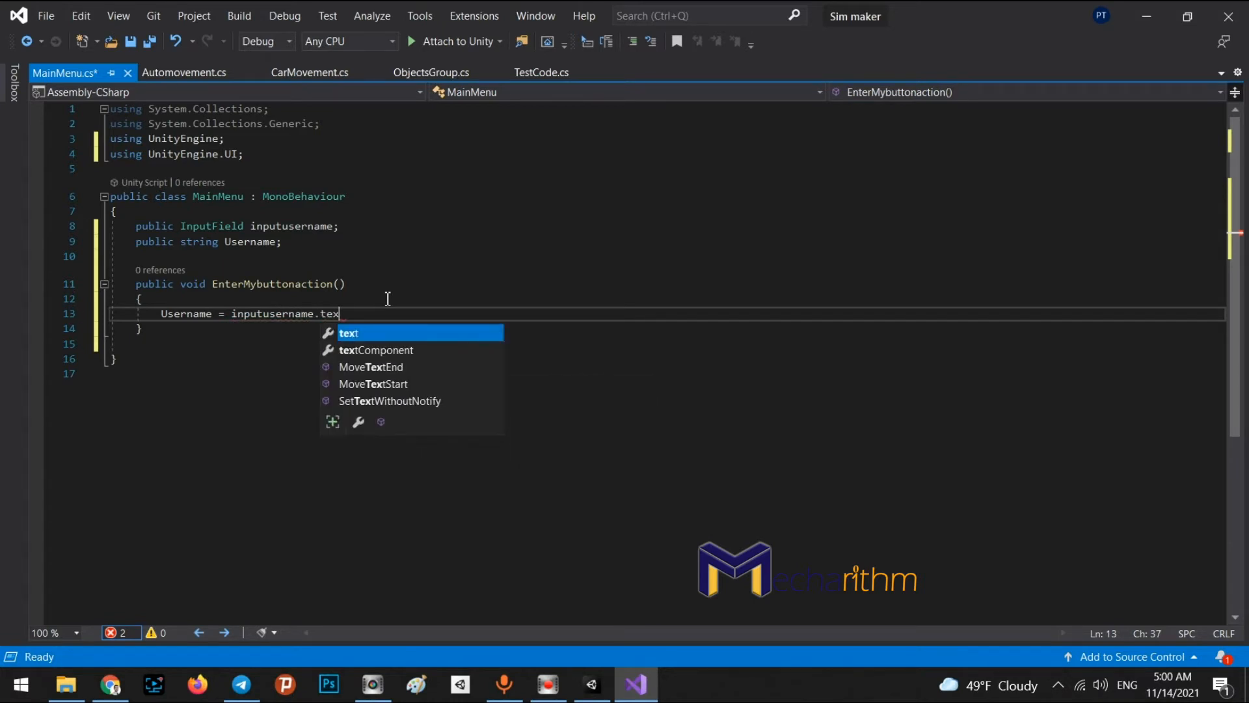
key(Tab)
text(;)
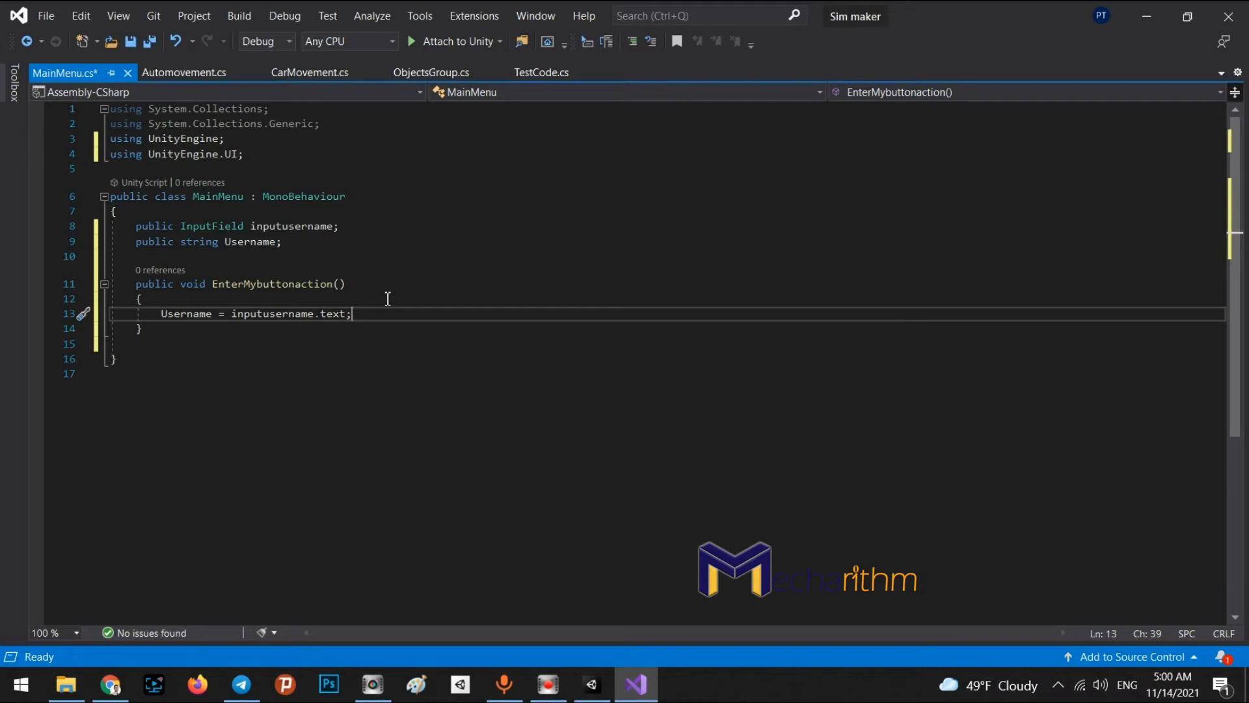
key(ctrl+s)
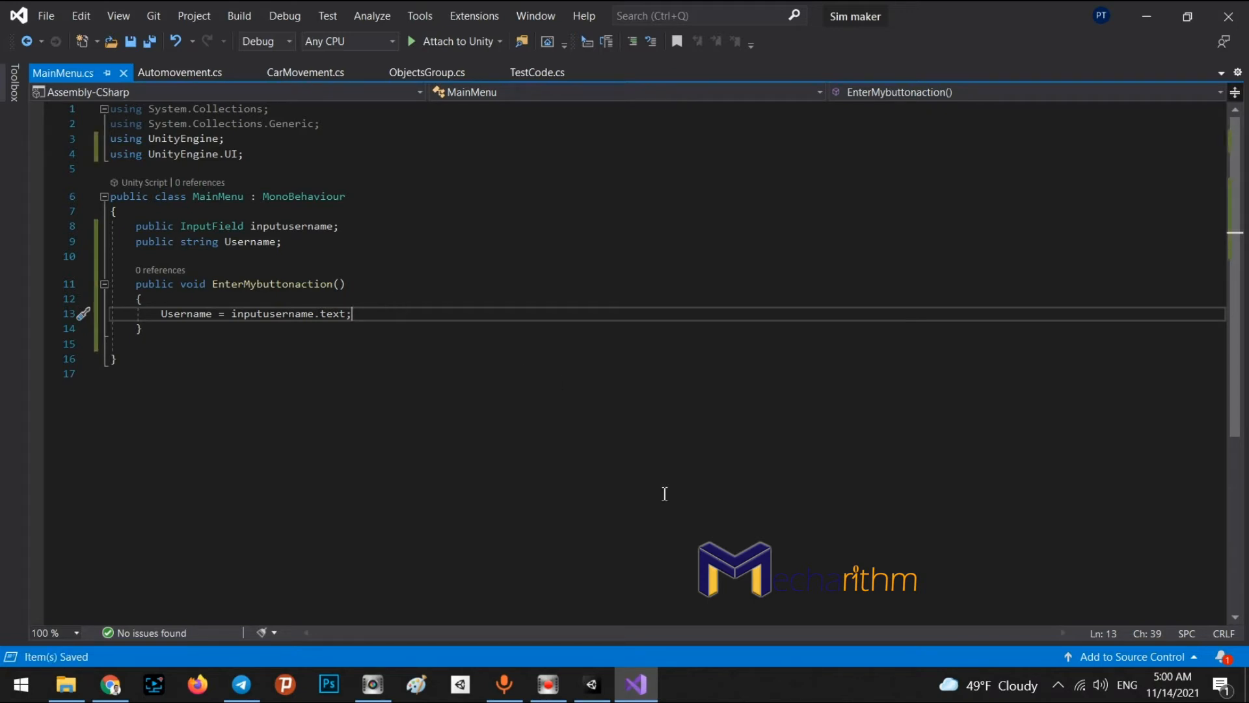
Step: Switch to Unity and create an empty game object named "Menu manager" in the Main menu scene
click(604, 697)
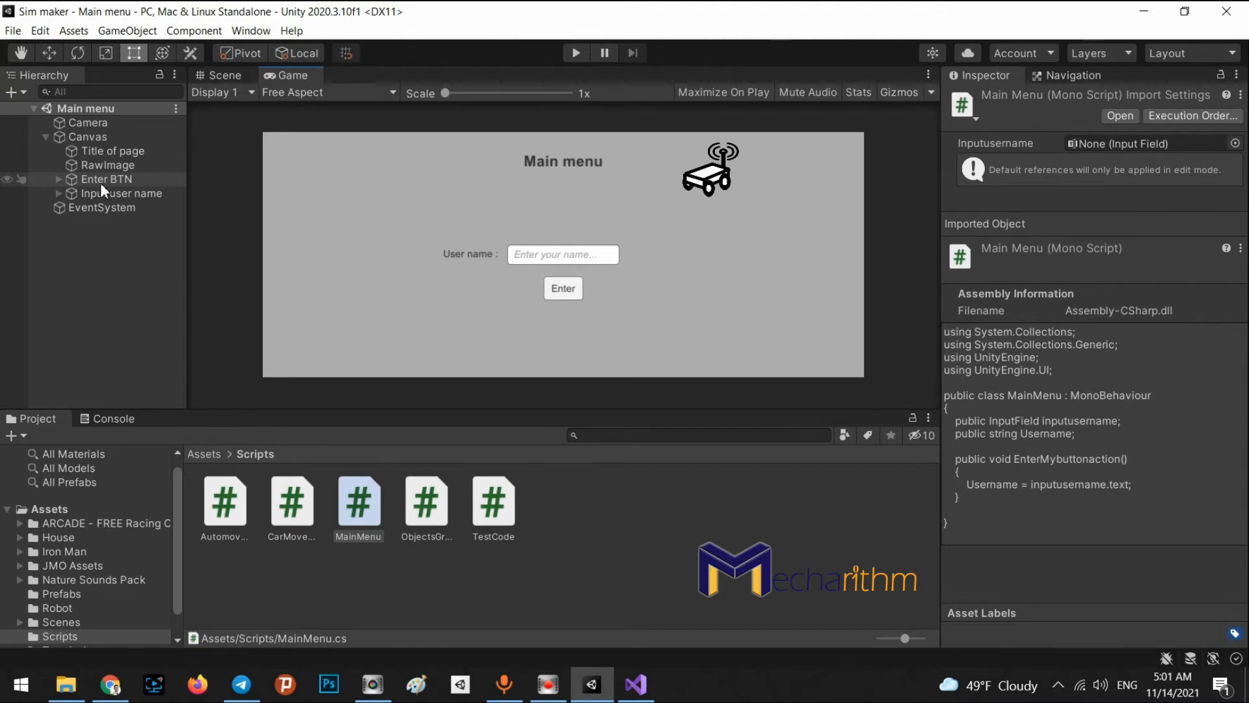
click(115, 28)
click(134, 50)
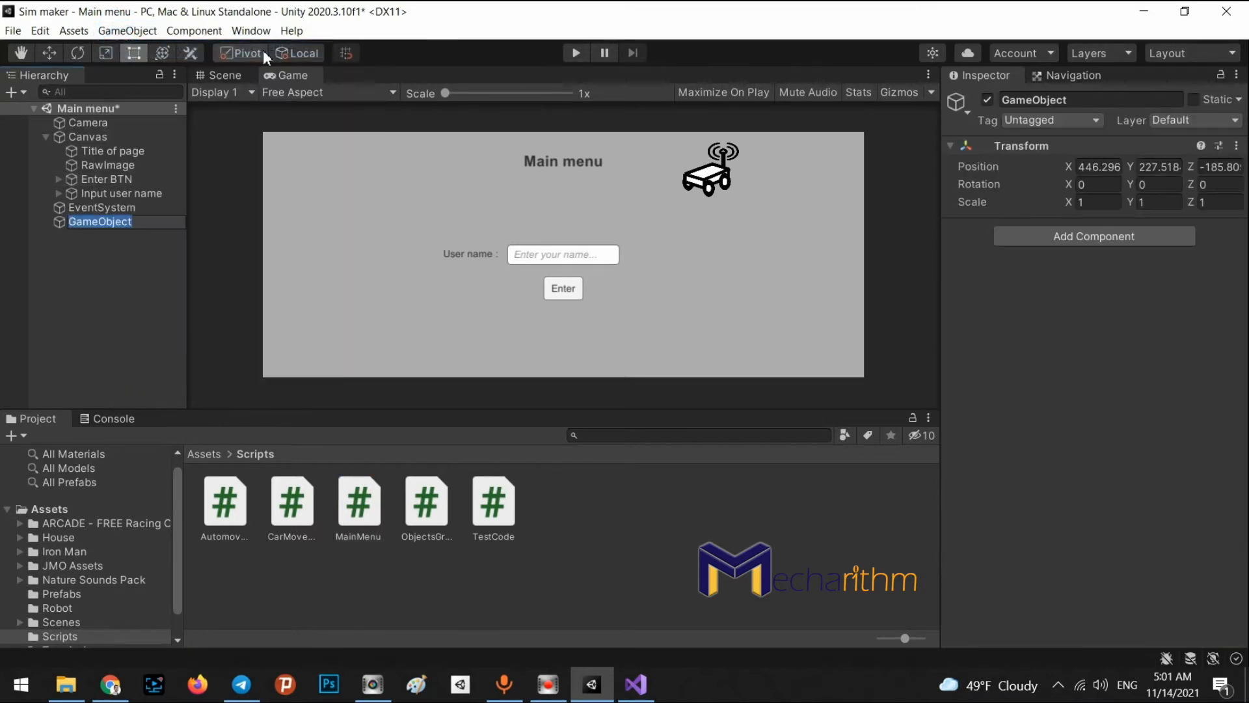
text(Menu)
text(manager)
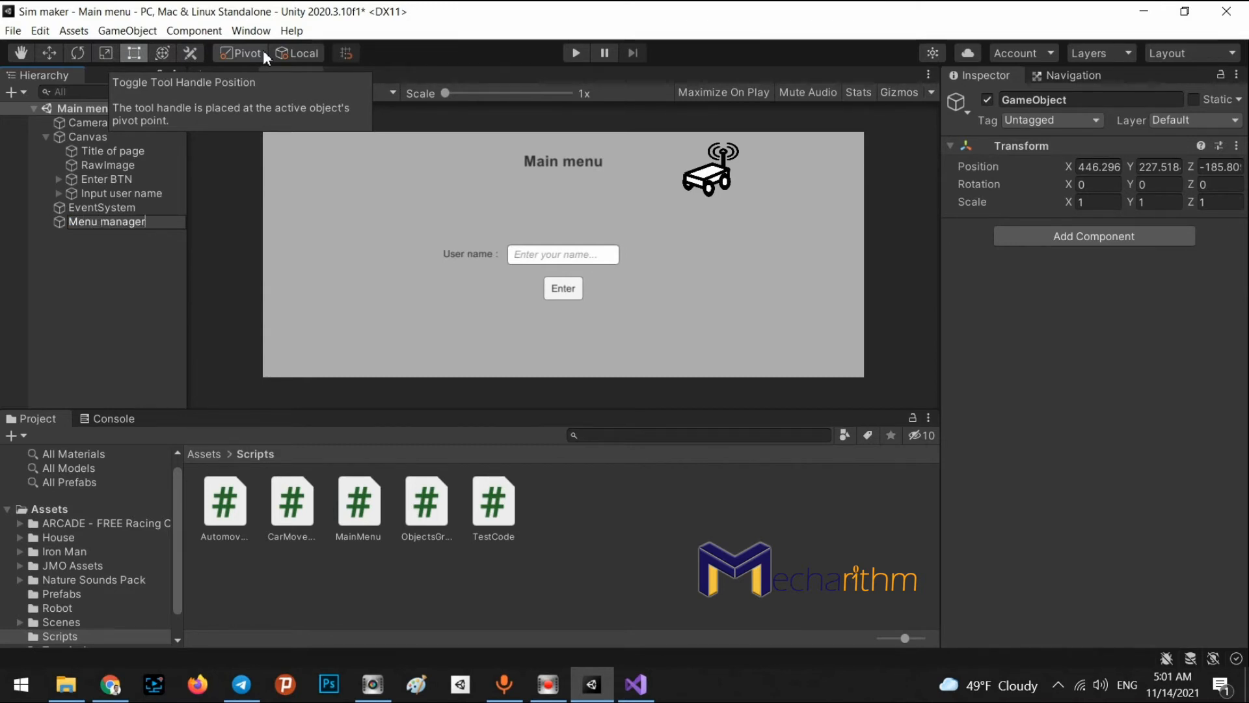
key(Return)
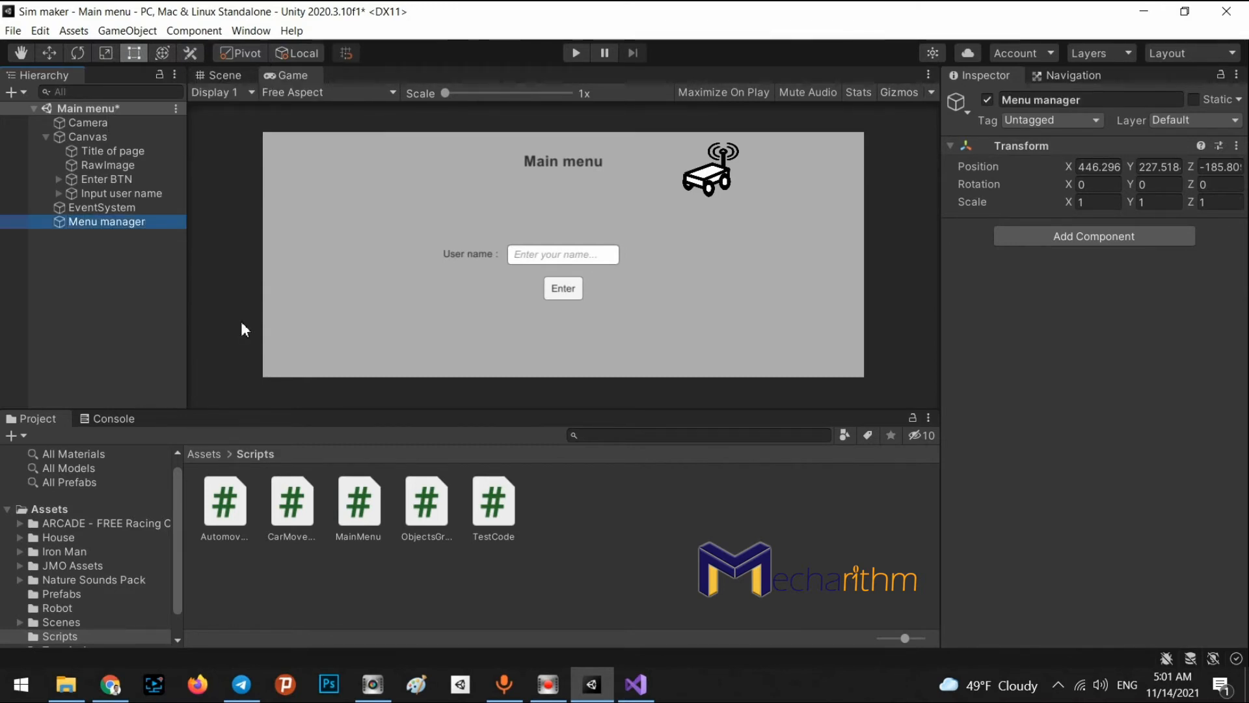
Step: Attach the MainMenu script to Menu manager and assign the Input user name object to its Inputusername field
drag(355, 505, 1053, 362)
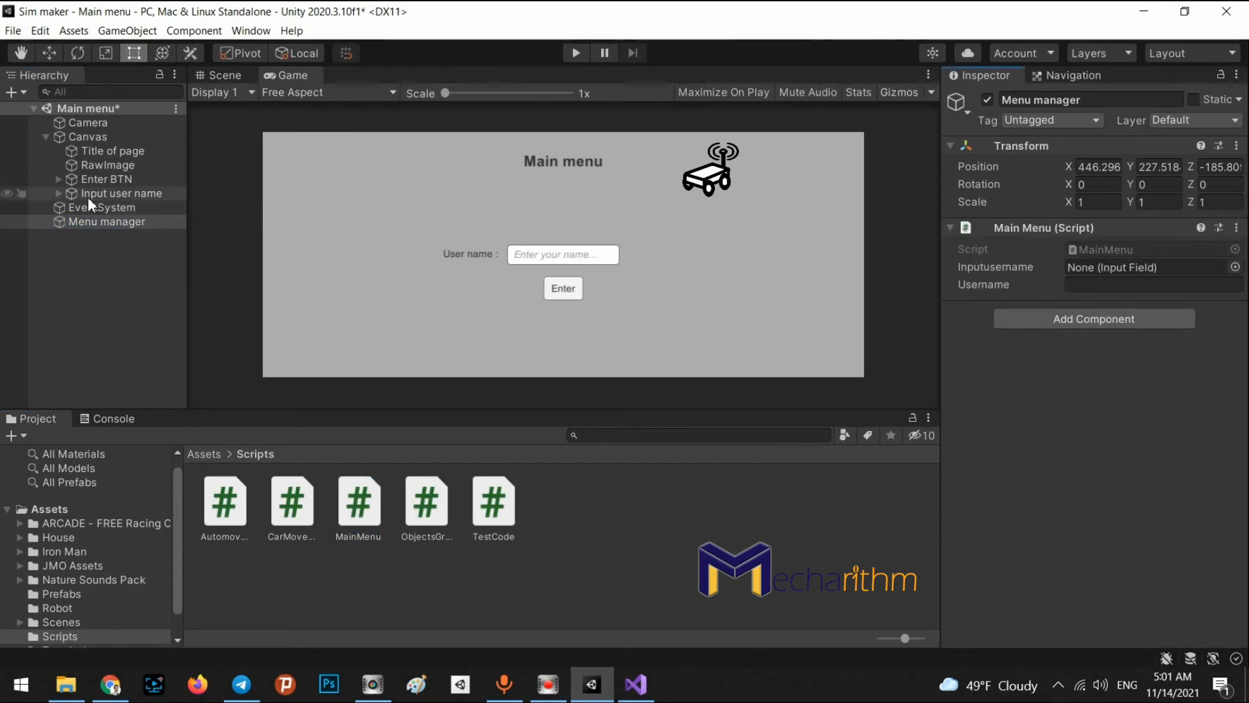
drag(88, 196, 1109, 267)
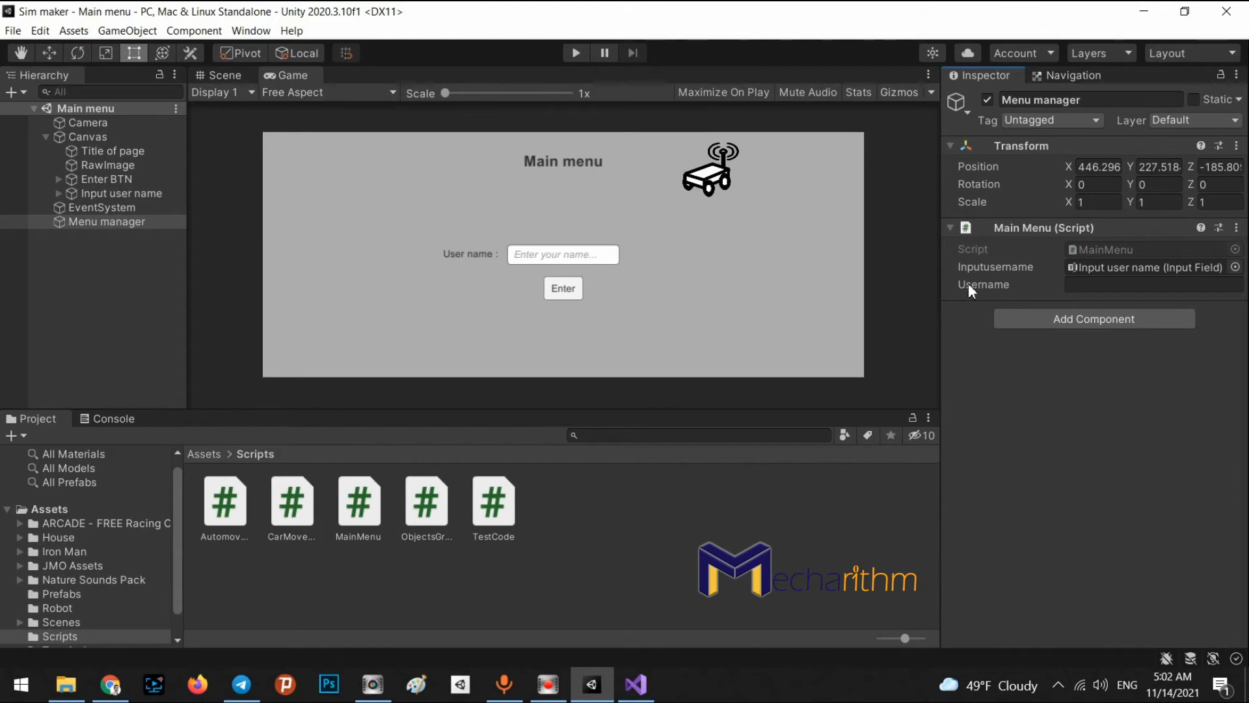
click(1074, 285)
click(561, 295)
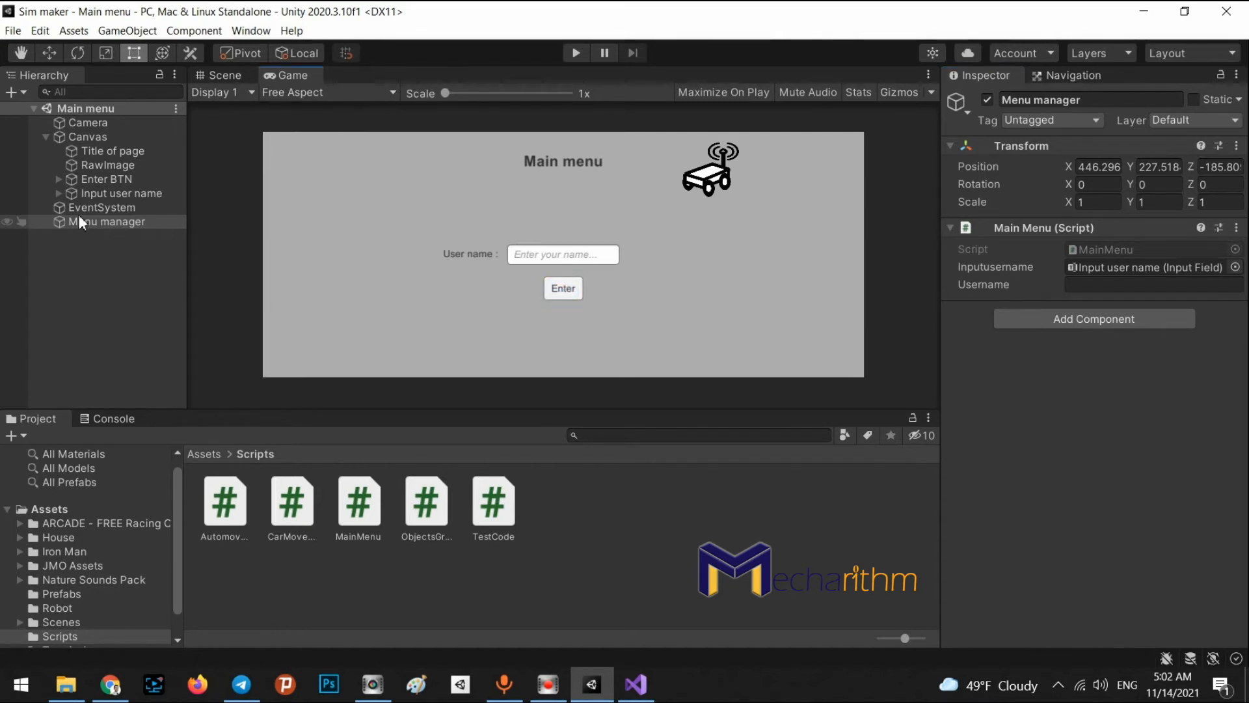
Step: Add an entry to the On Click () list of the Enter BTN object's Button component
click(95, 180)
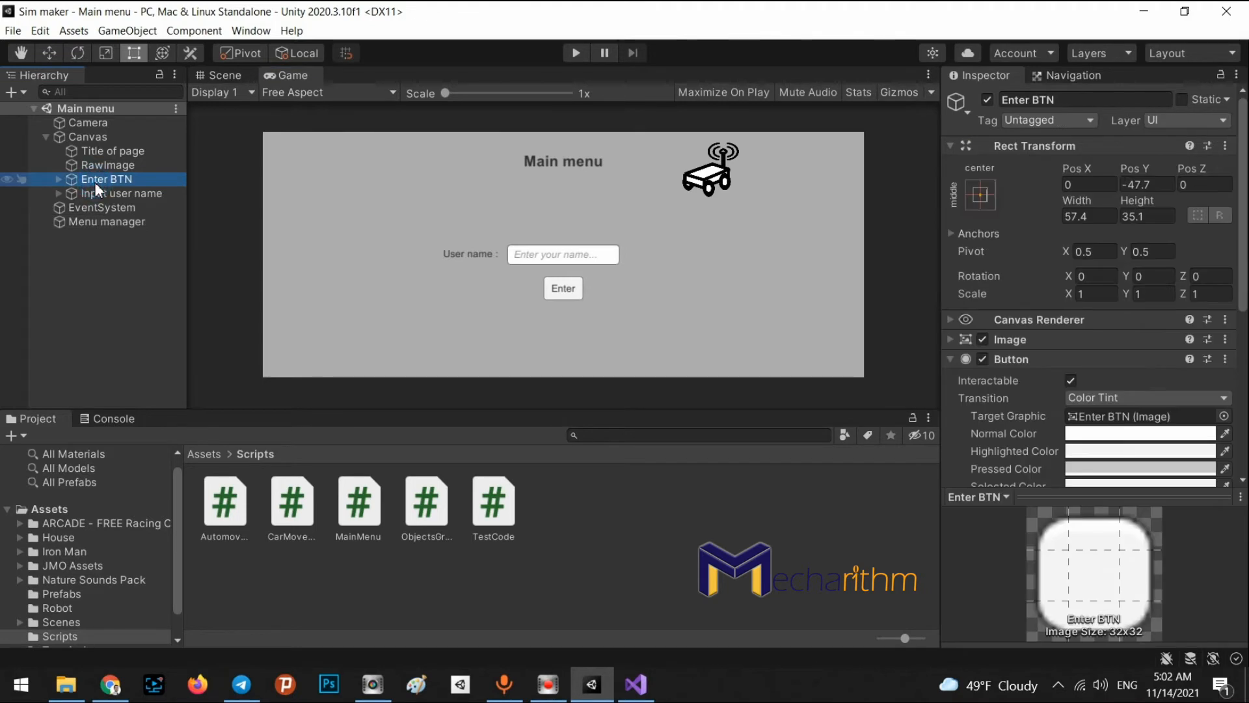
scroll(1189, 310, down, 5)
click(1190, 311)
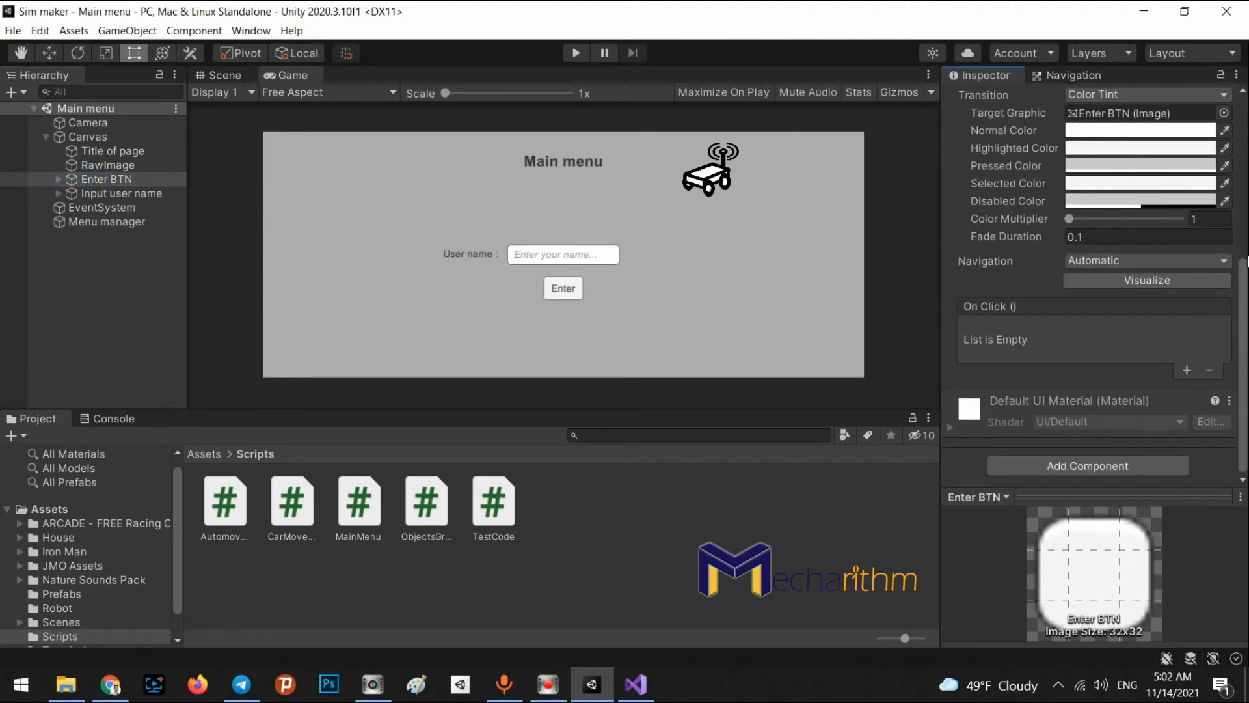
scroll(1241, 274, up, 3)
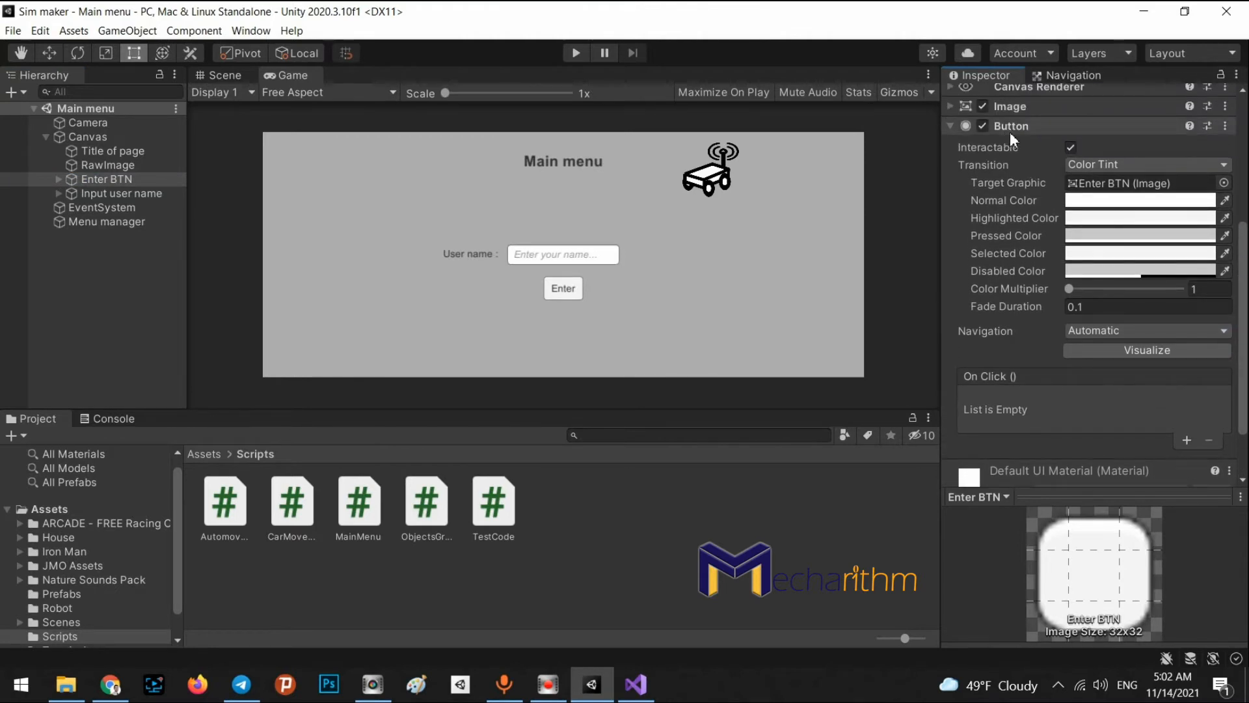
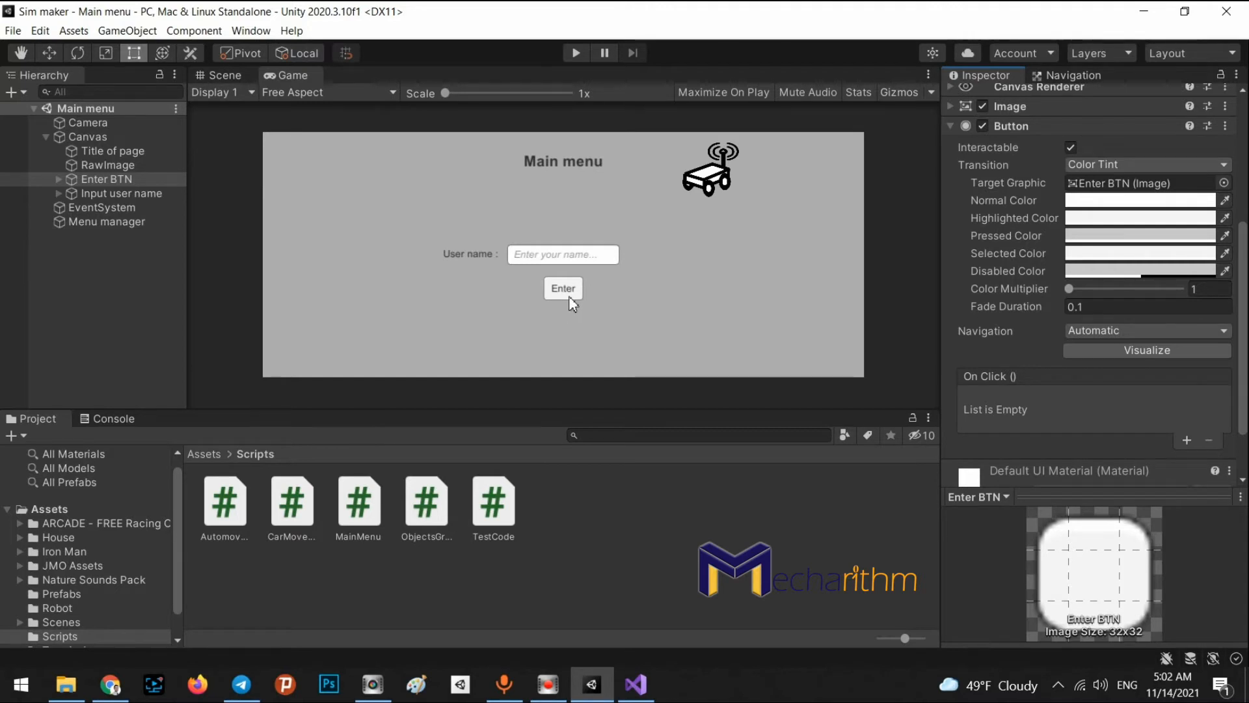
click(1187, 441)
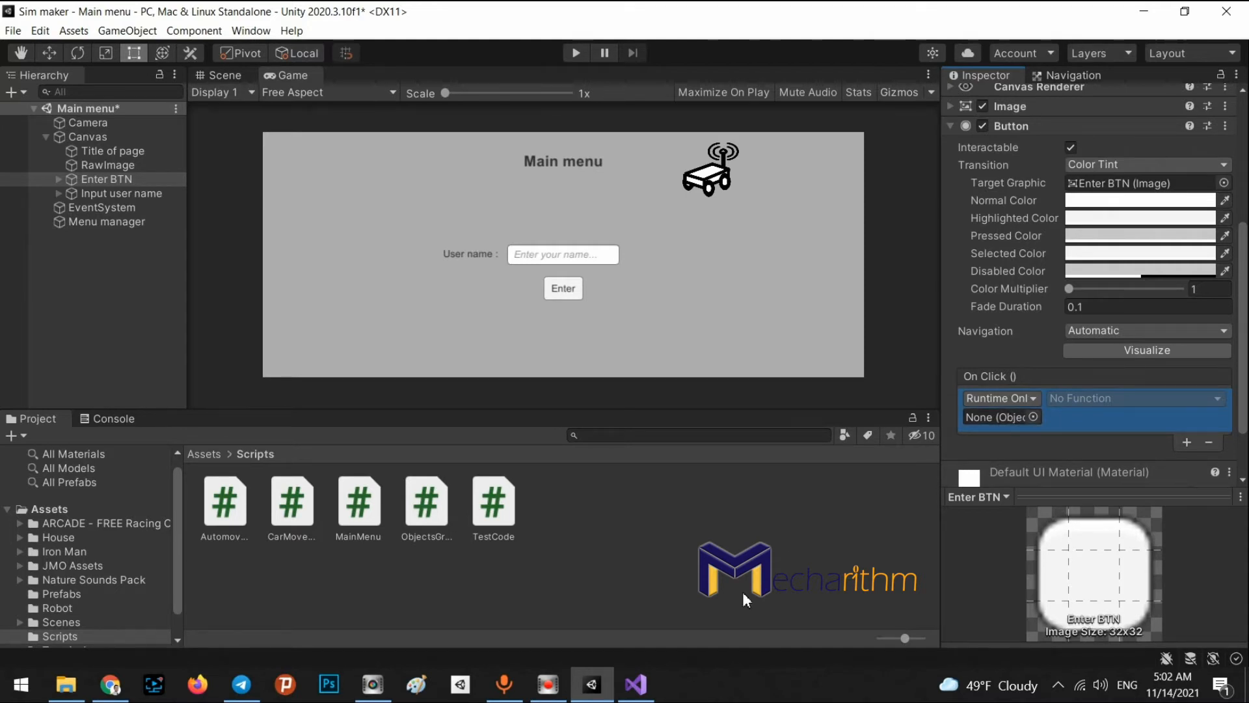
Step: Check the EnterMybuttonaction method's public modifier in Visual Studio, then assign Menu manager as the object of Enter BTN's On Click () entry in Unity
click(637, 685)
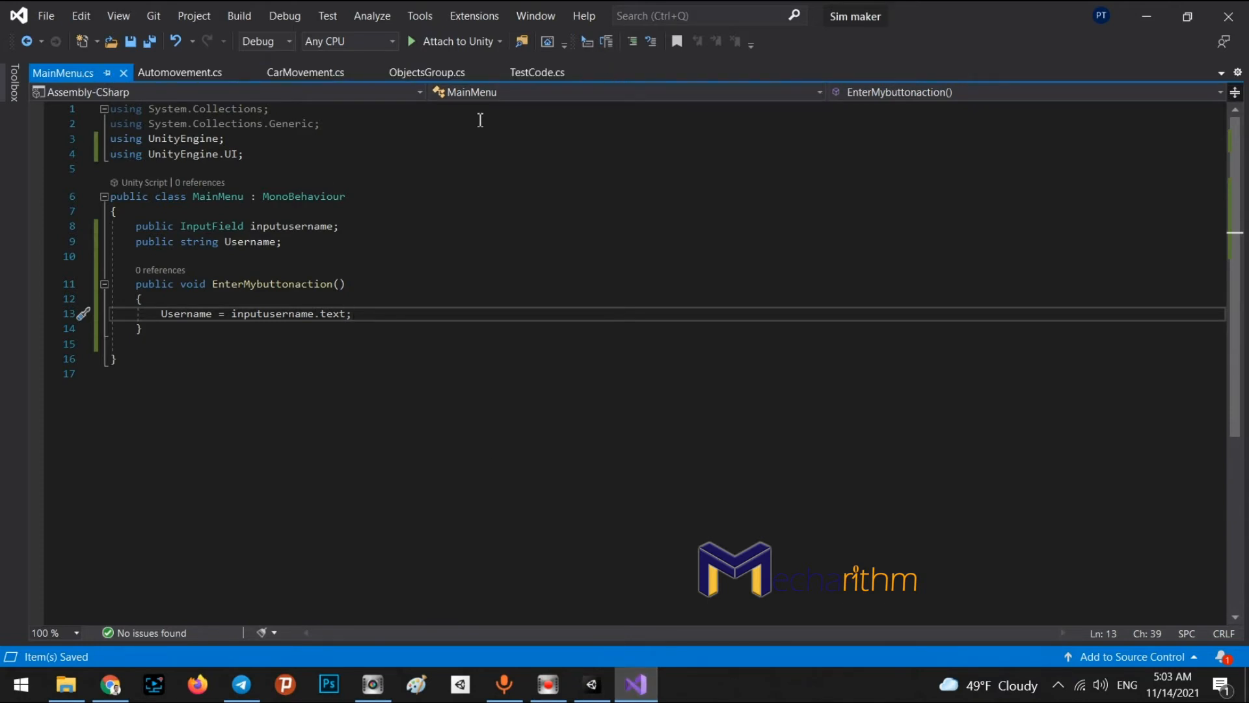
double_click(151, 284)
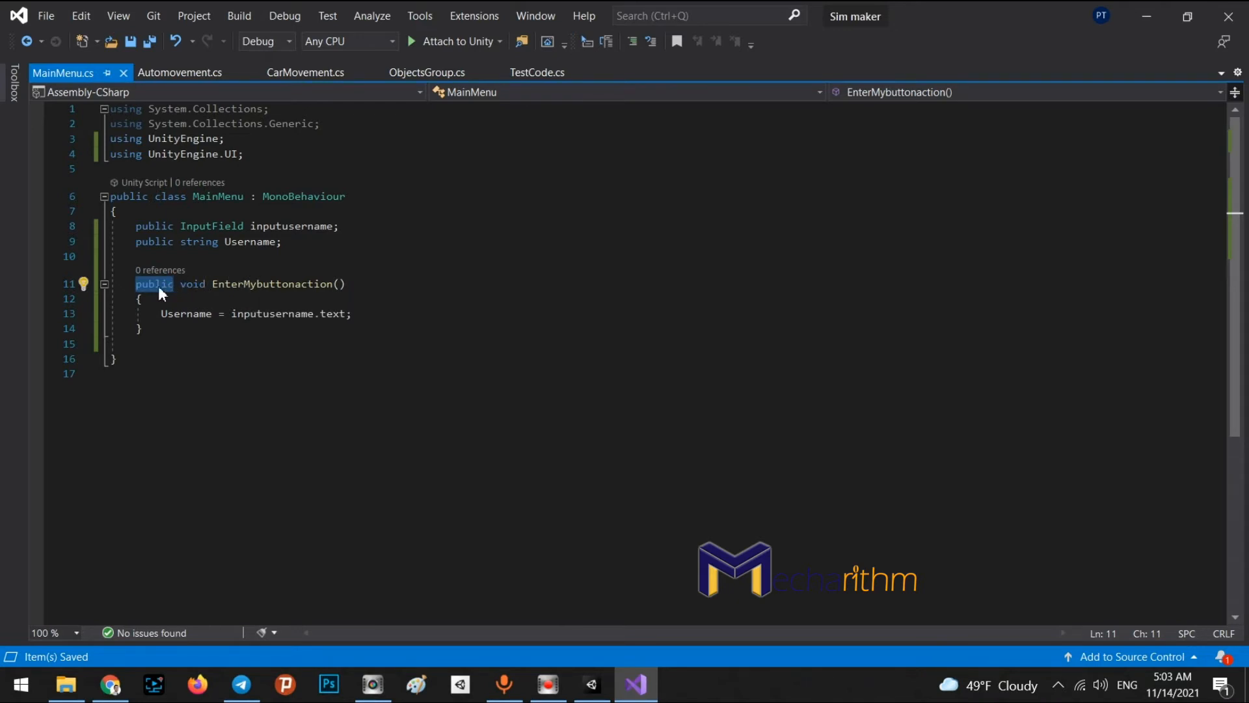
click(591, 683)
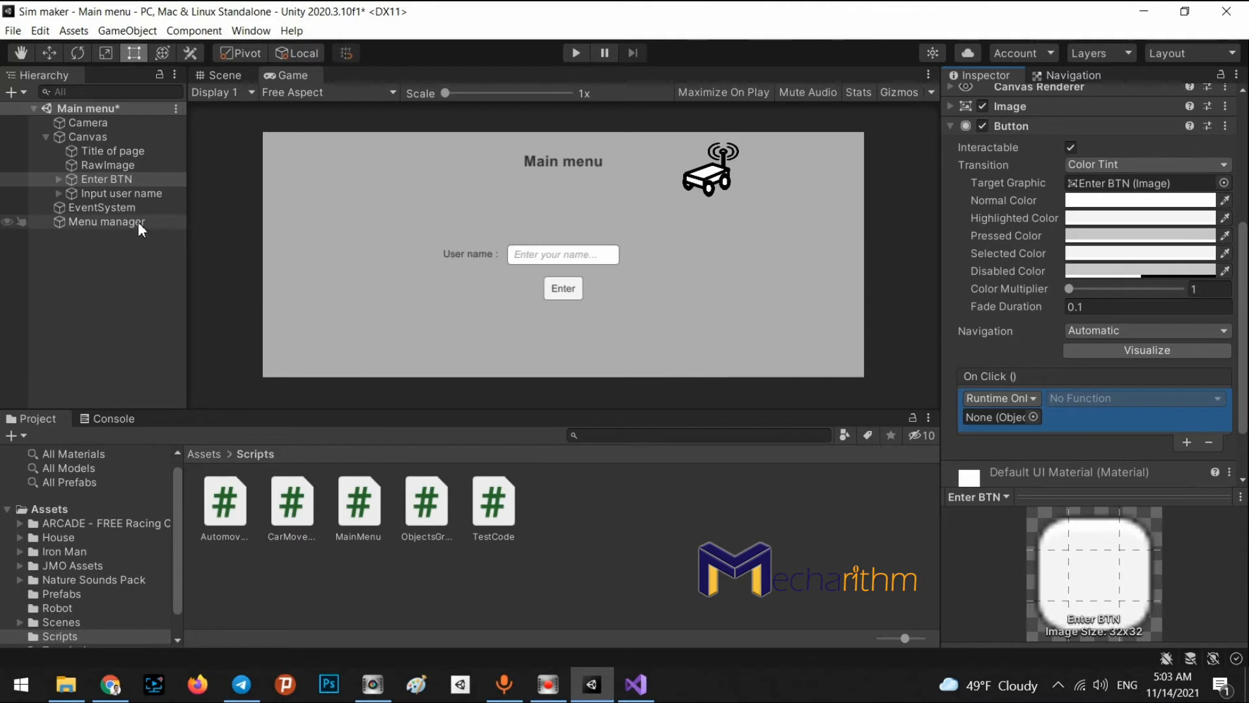
drag(84, 224, 998, 417)
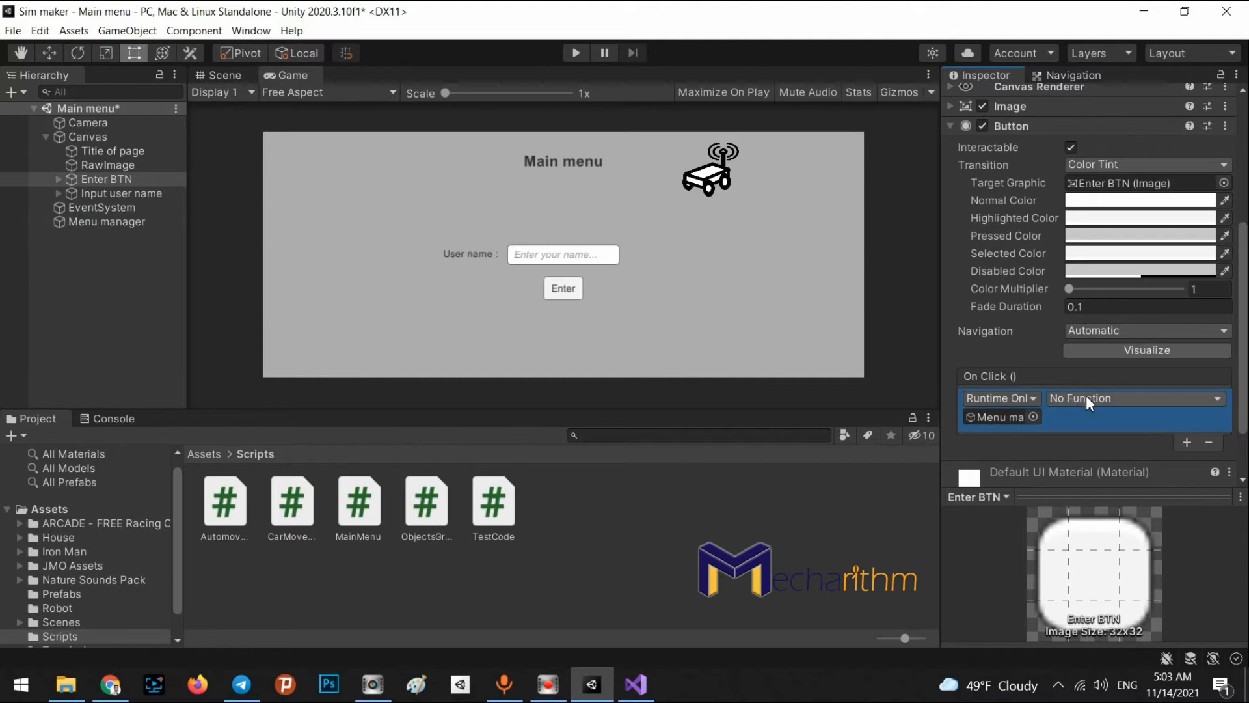
Step: Set the Enter BTN's On Click () function to MainMenu.EnterMybuttonaction and save the scene
click(1086, 398)
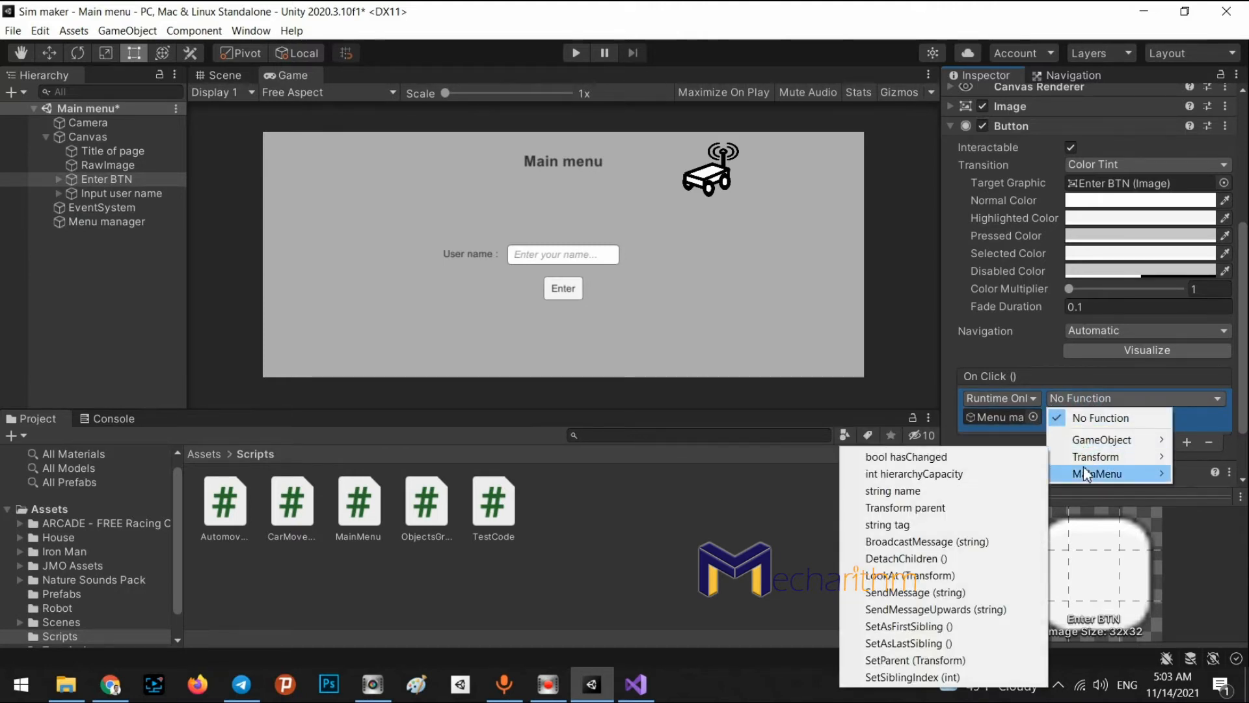
mouse_move(1085, 475)
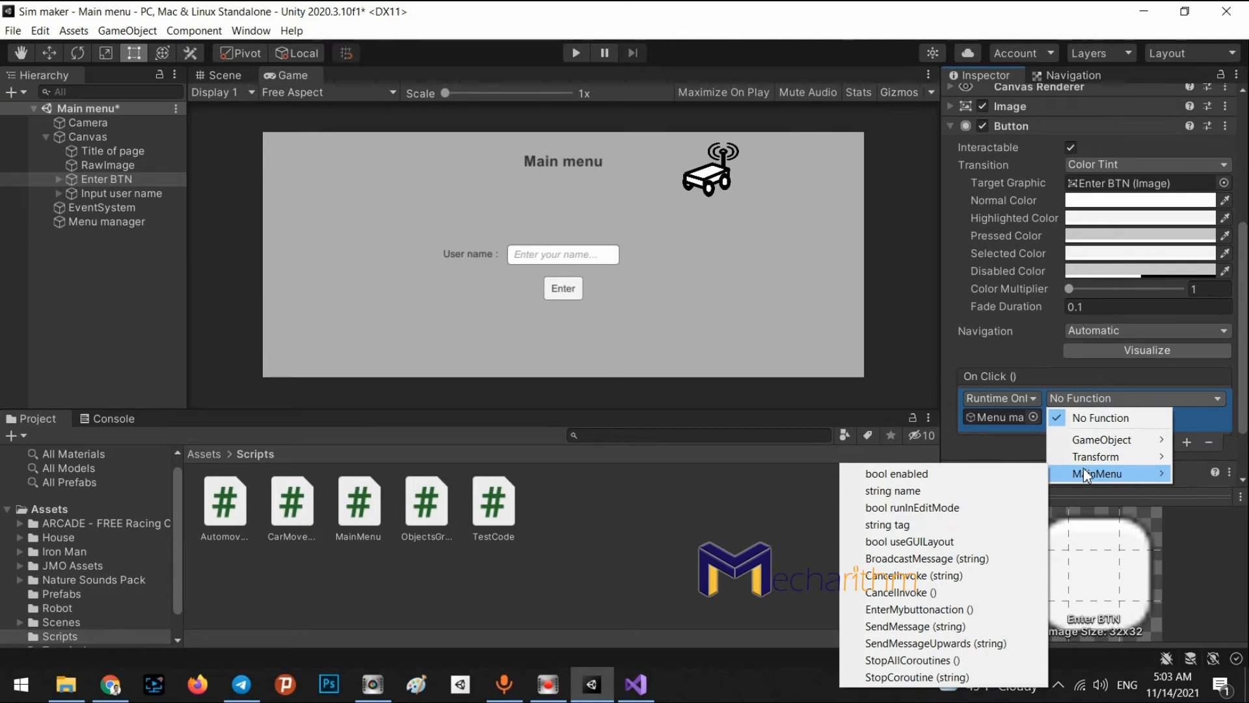
click(115, 217)
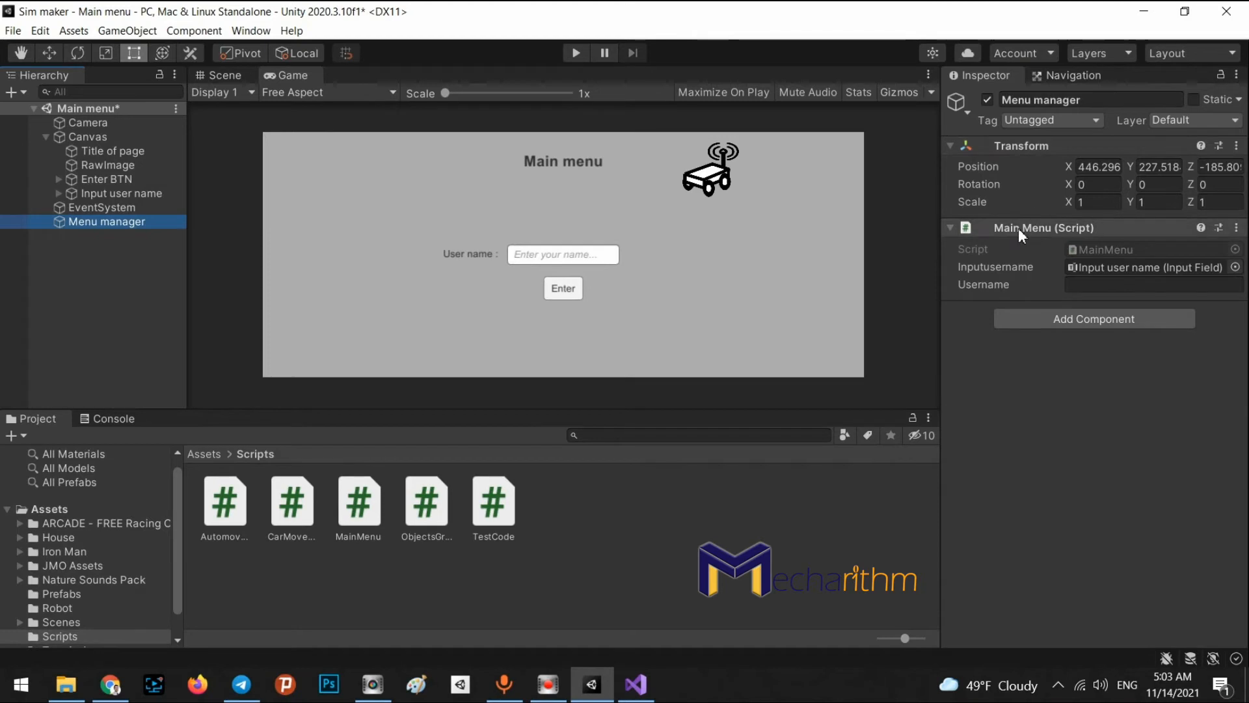
click(96, 179)
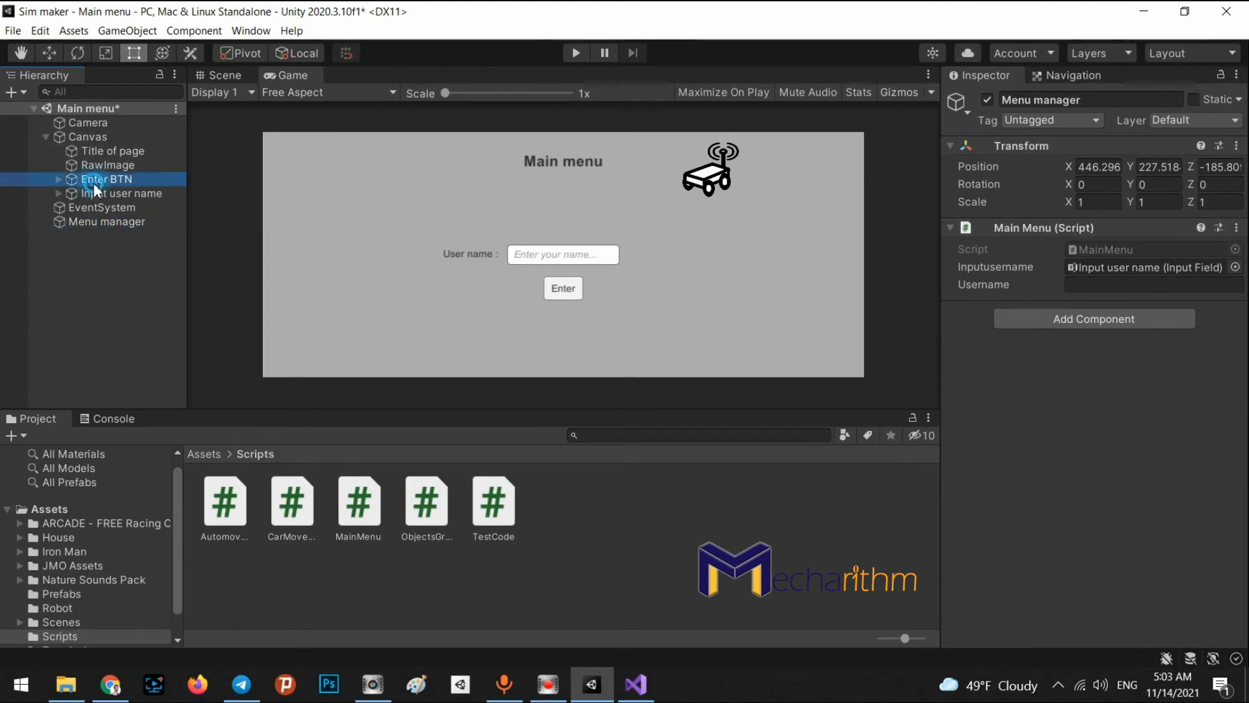
scroll(1158, 358, down, 5)
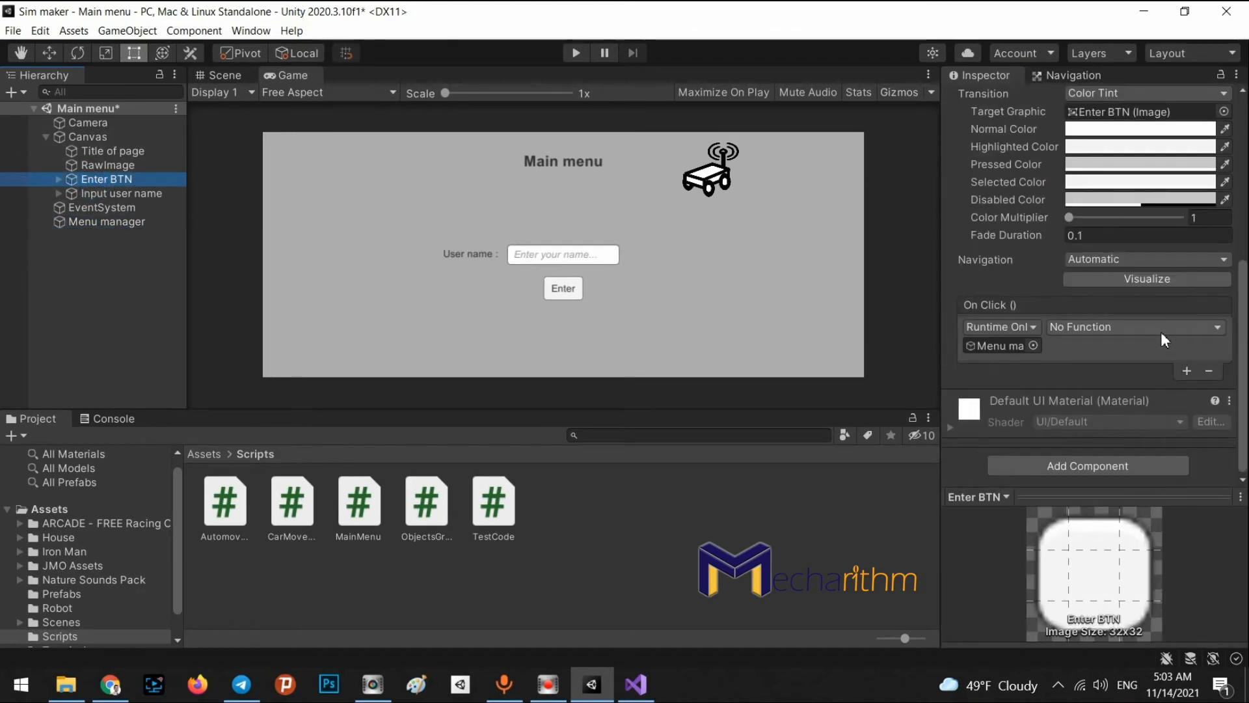
click(1160, 328)
mouse_move(1119, 376)
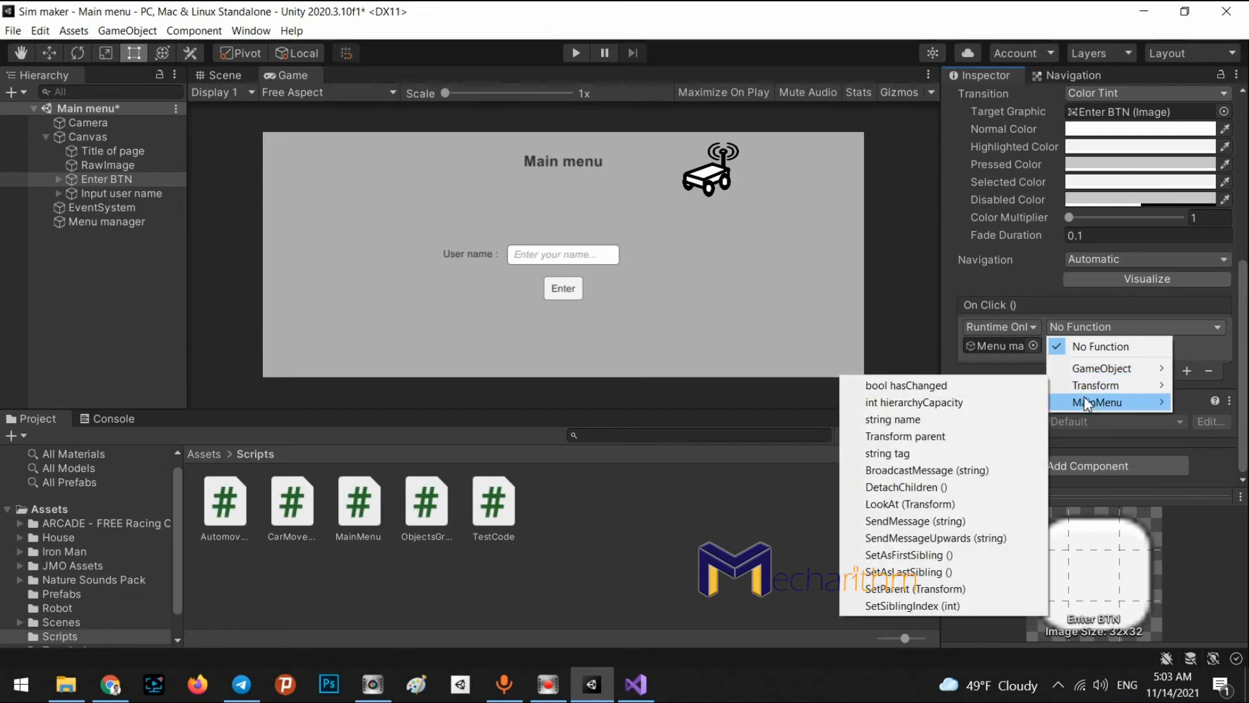
mouse_move(1084, 405)
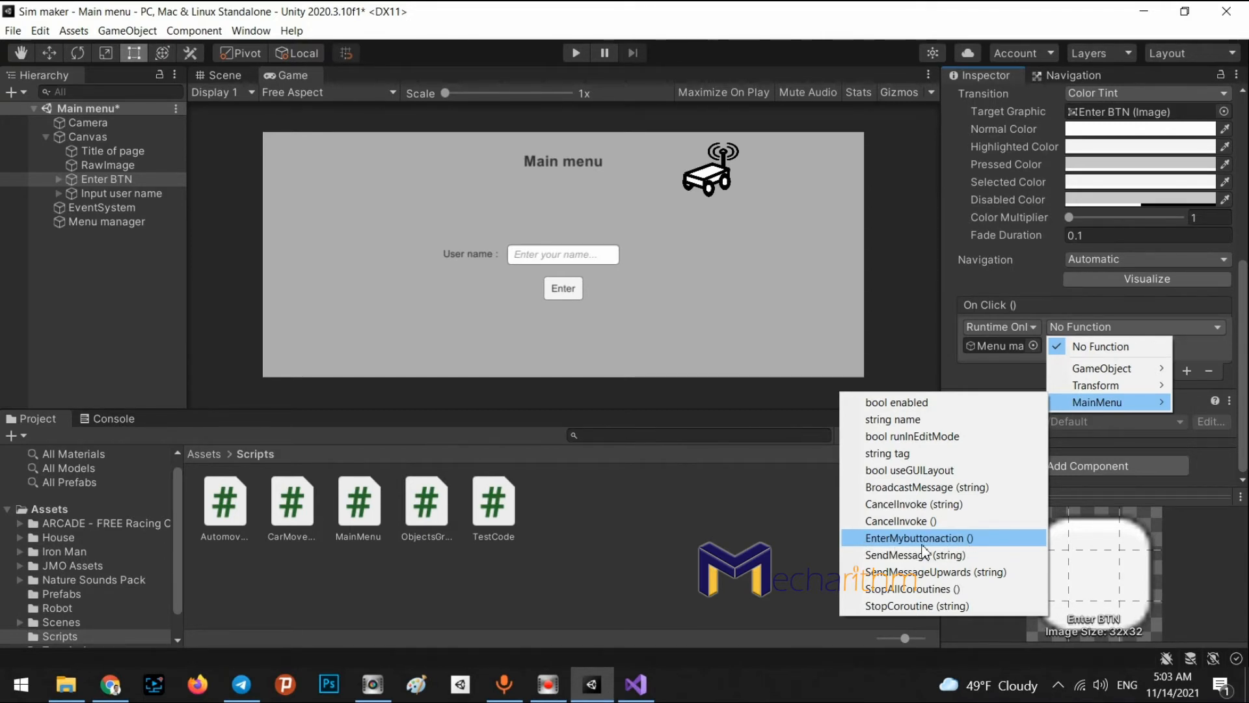
click(951, 543)
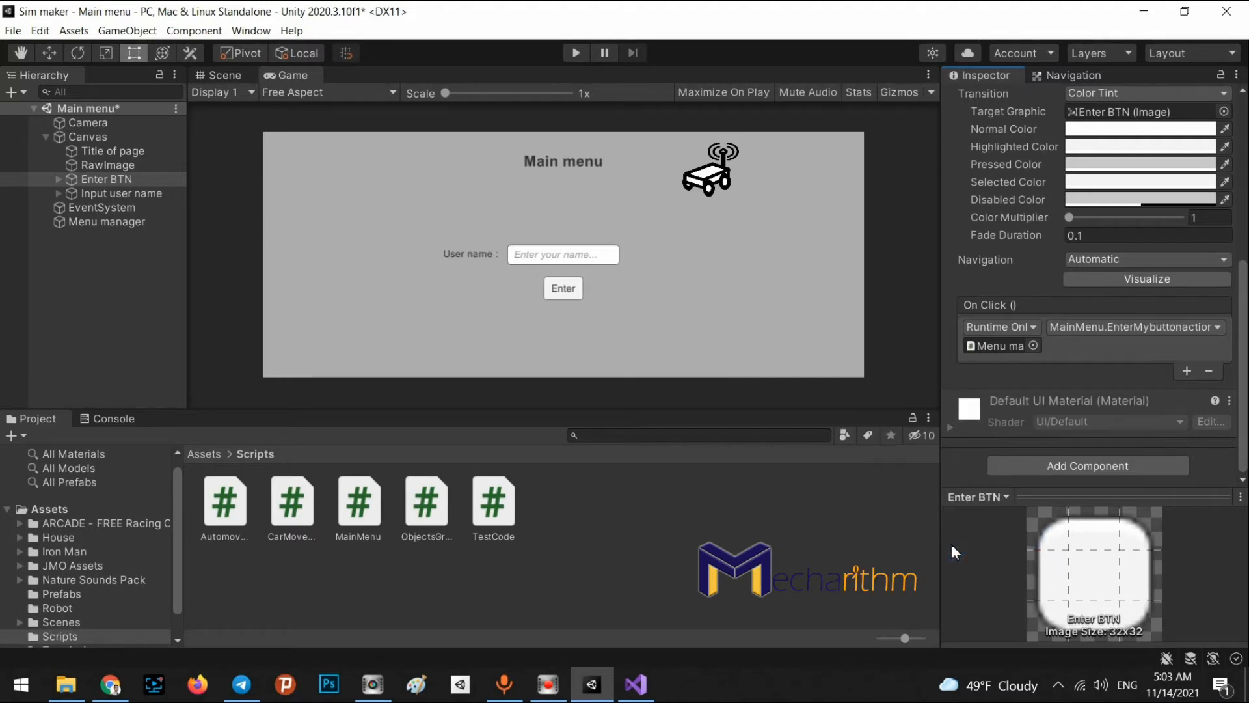
key(ctrl+s)
Step: Run the scene with Menu manager selected, fill in the User name field with a first name and submit it with Enter
click(74, 221)
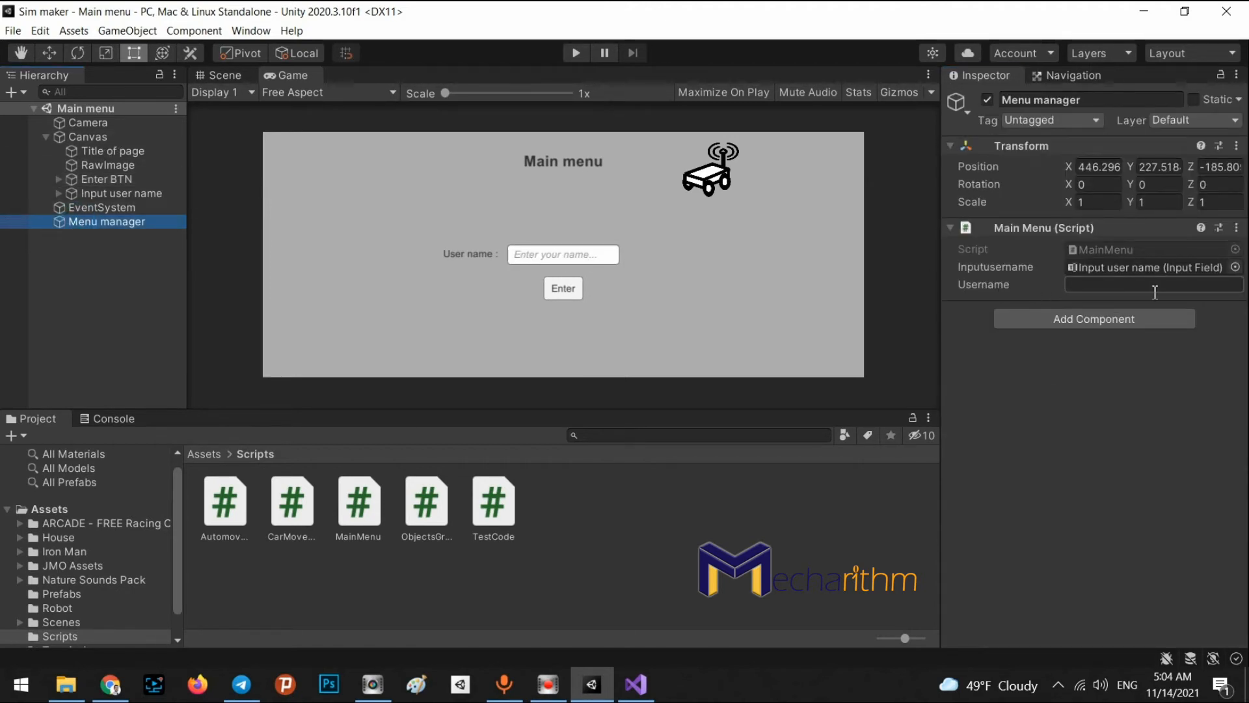
click(567, 51)
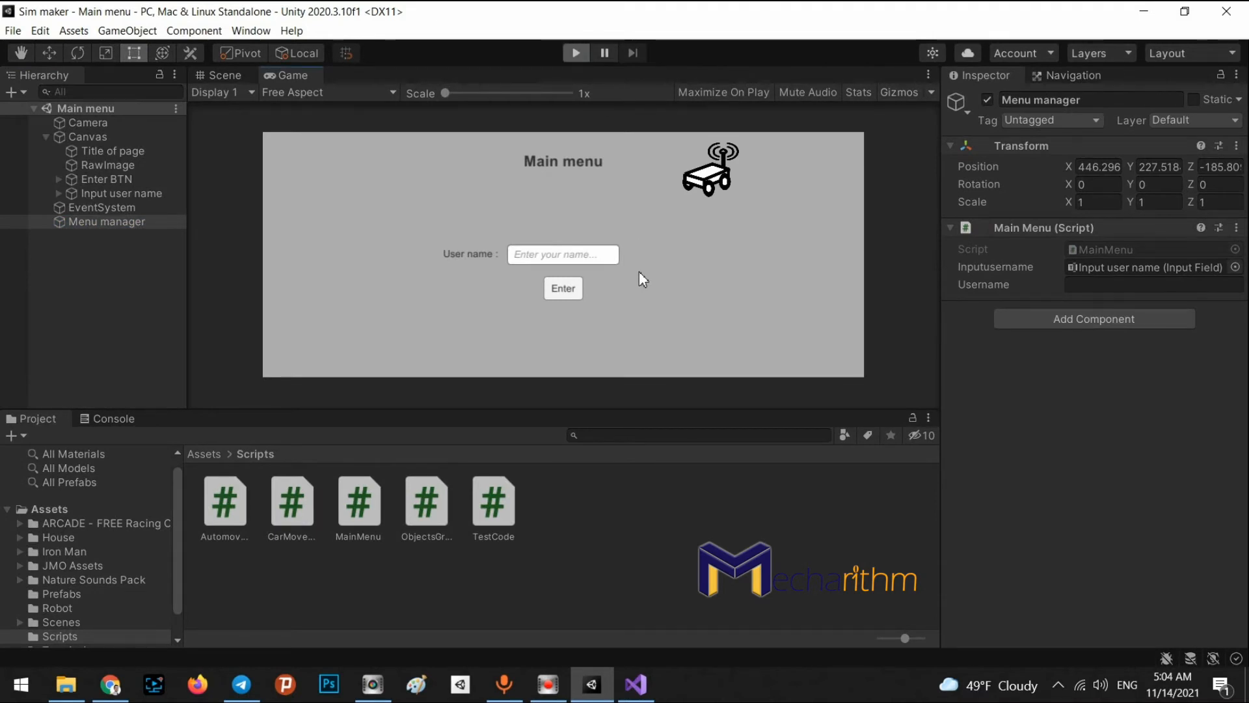
click(547, 256)
text(Abolfazl)
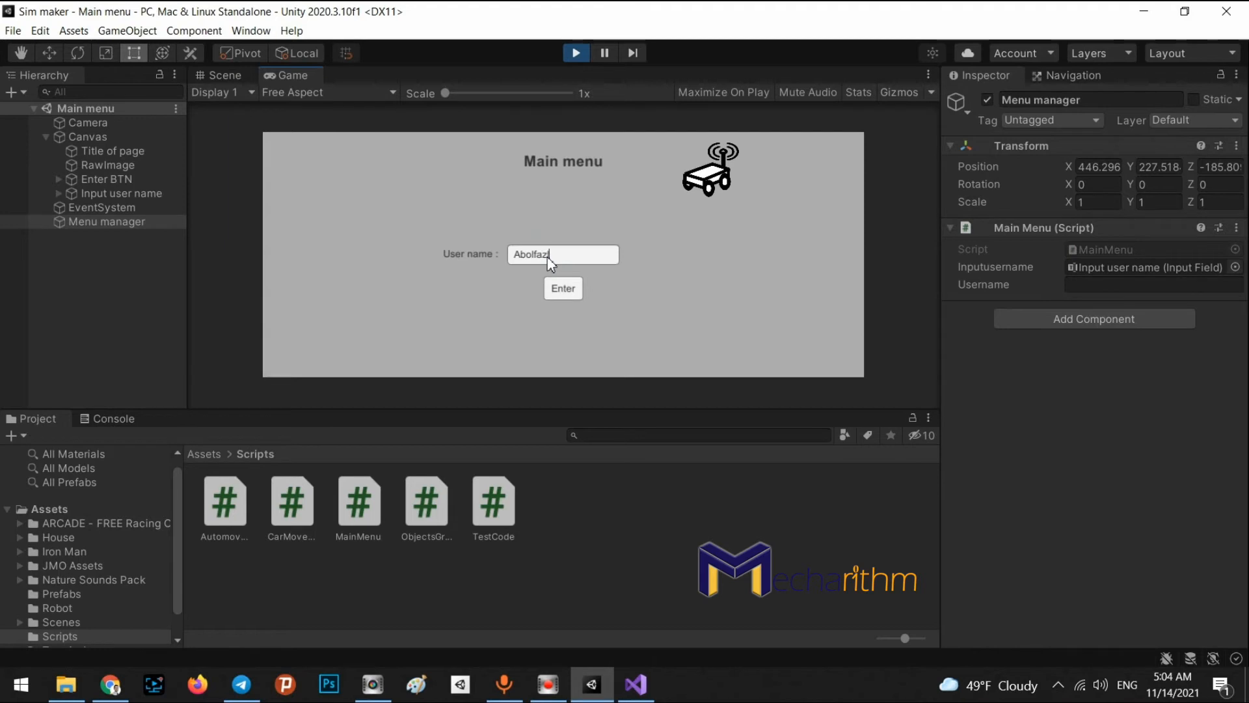
click(572, 287)
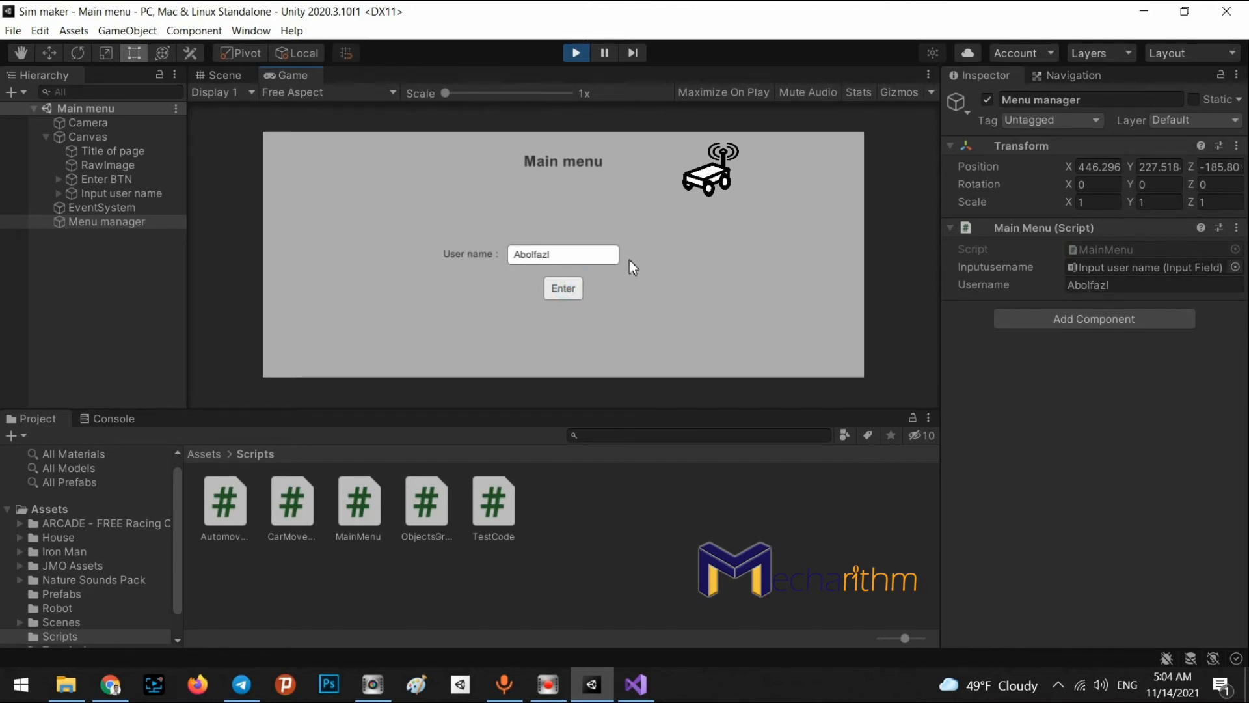
Step: Append "version 2" to the entered user name, submit it again and stop play mode
click(568, 256)
click(567, 255)
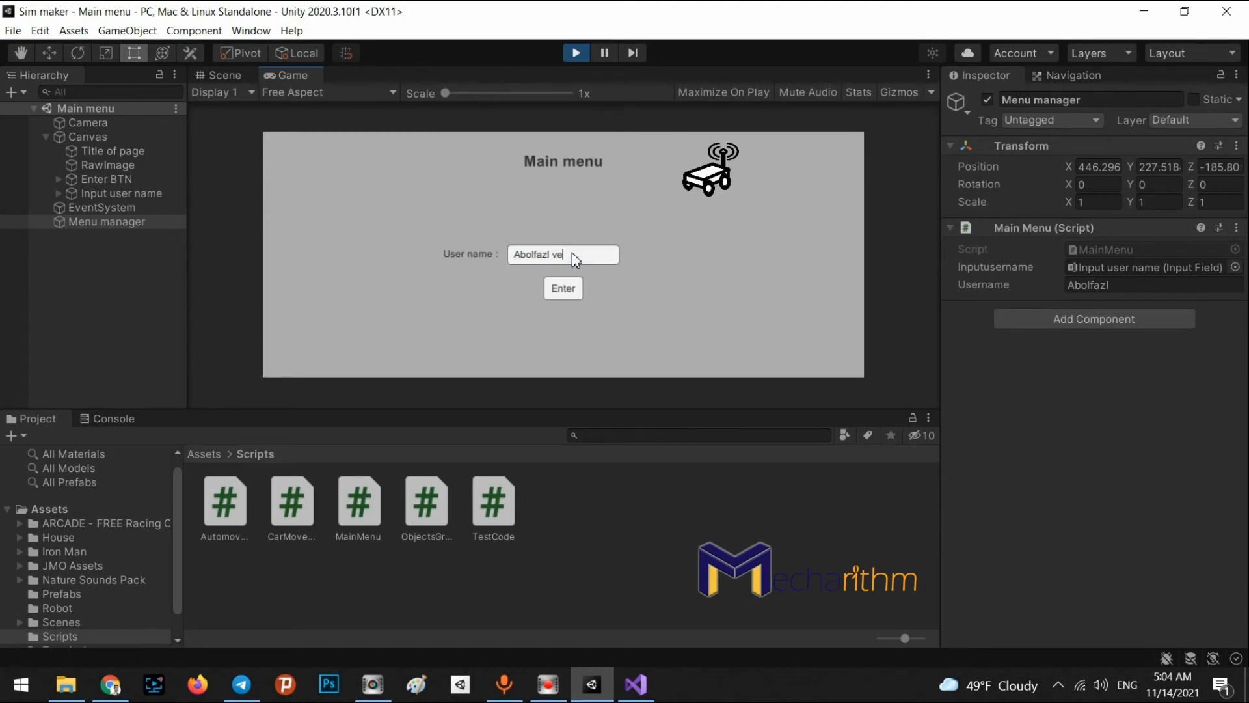
text(version 2)
click(577, 291)
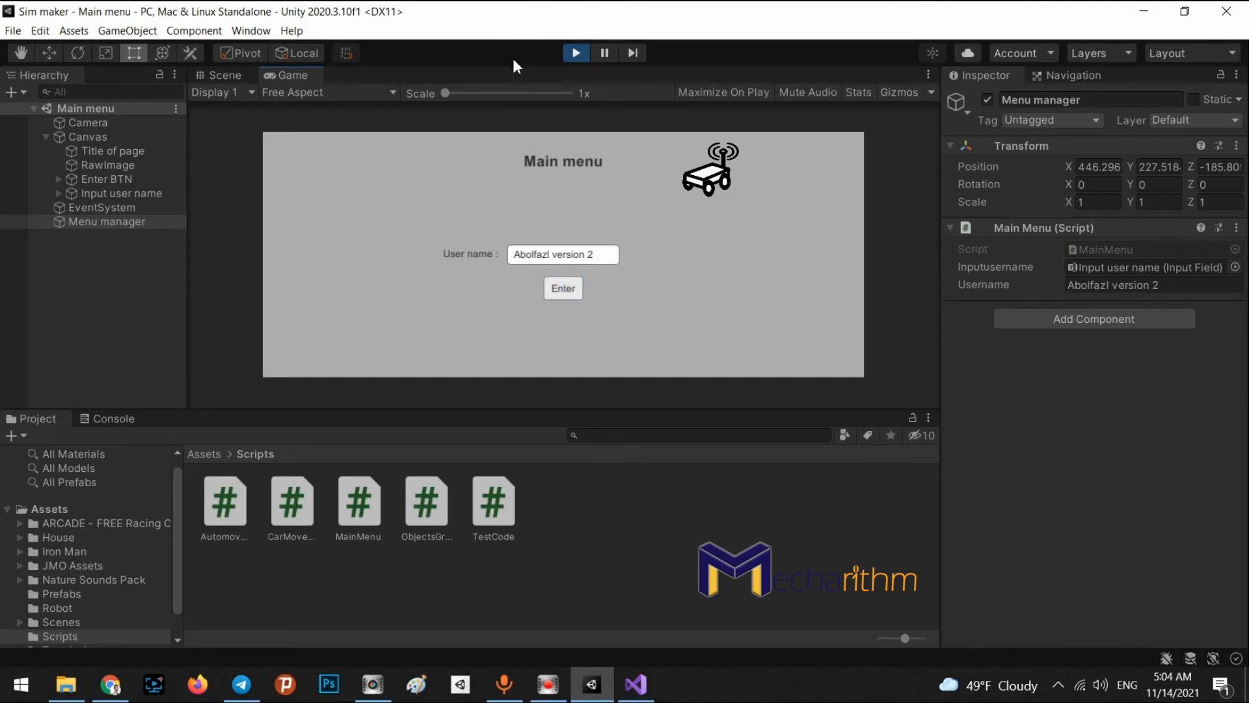
click(571, 54)
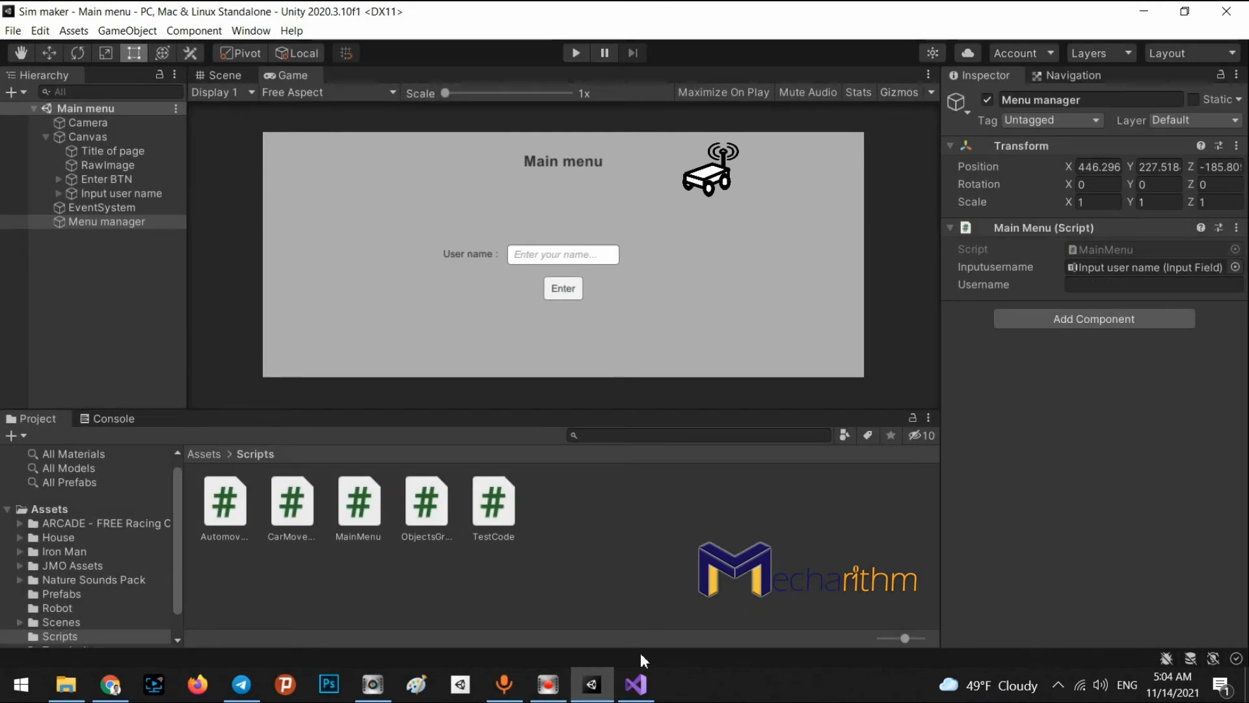
Step: Declare the field "public Text finalname;" below the Username field in the MainMenu script in Visual Studio, and return to Unity
click(636, 683)
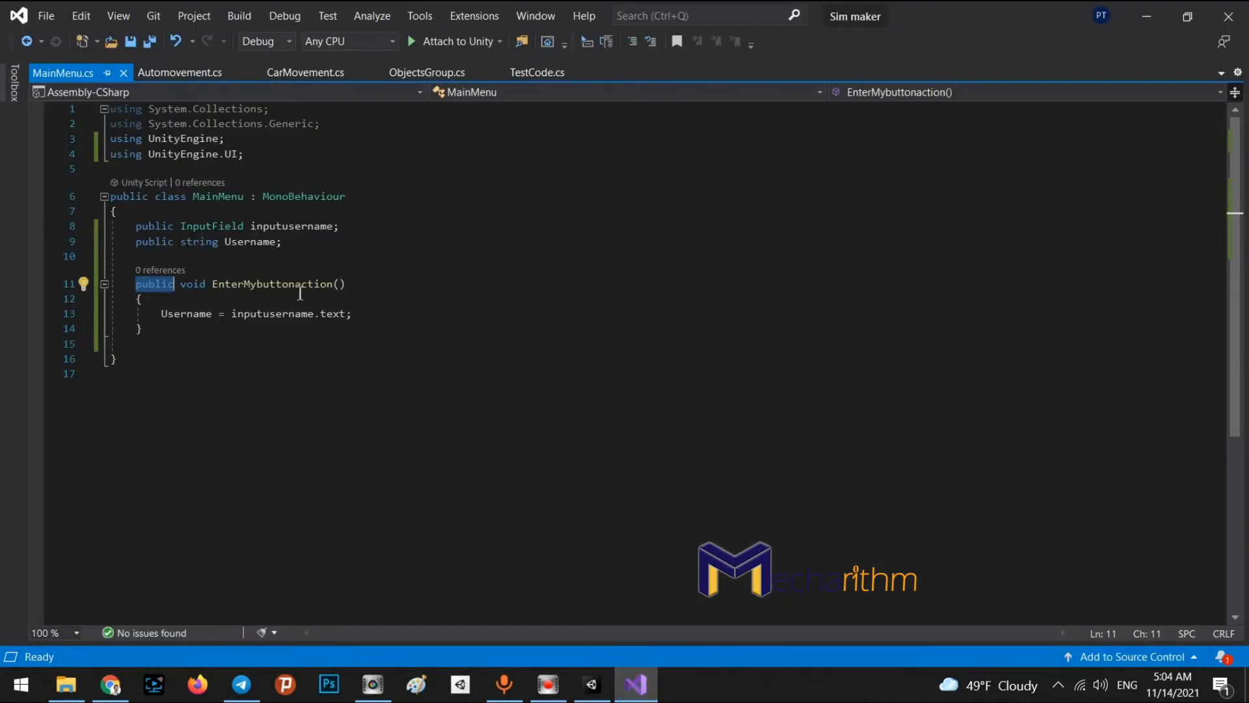
click(309, 245)
key(Return)
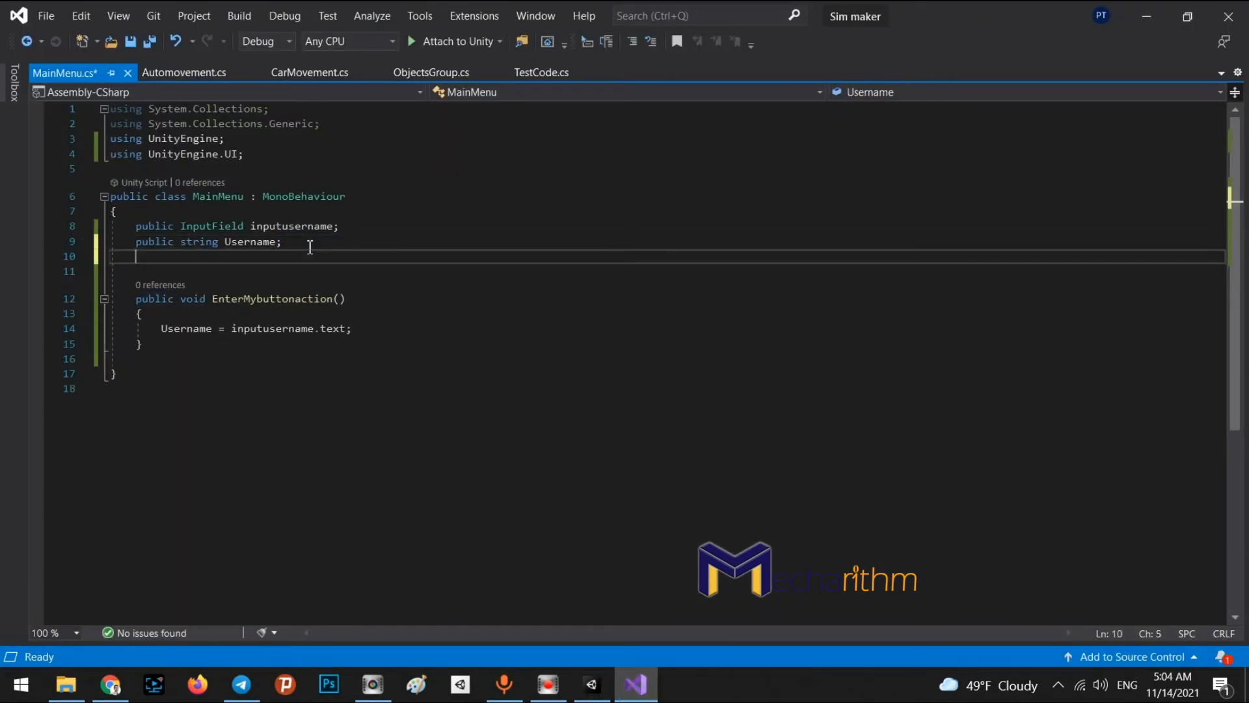
text(publi)
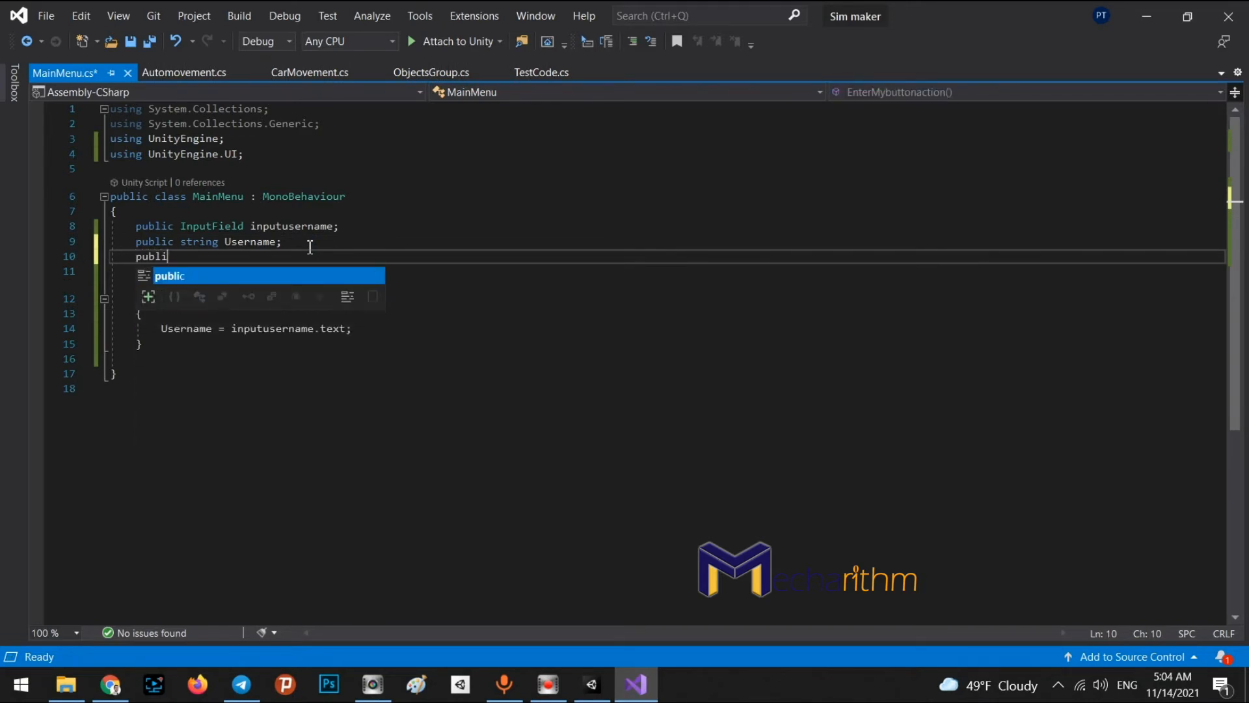
text(c )
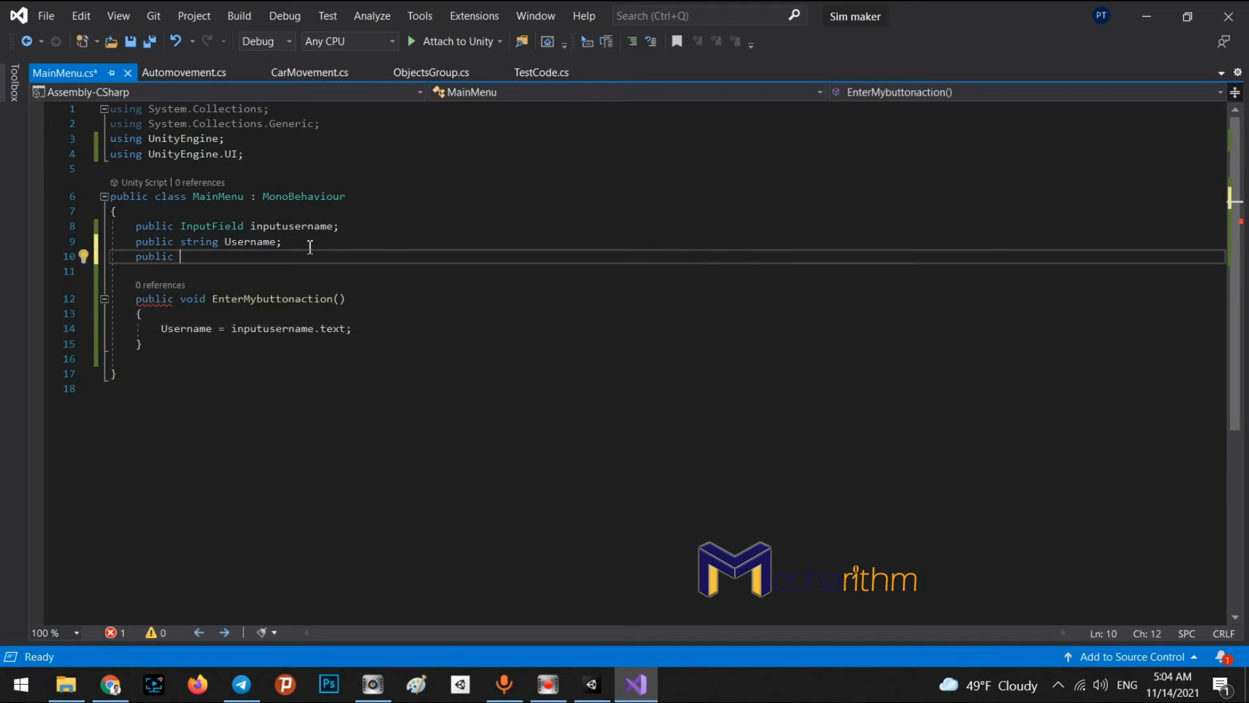
text(Text )
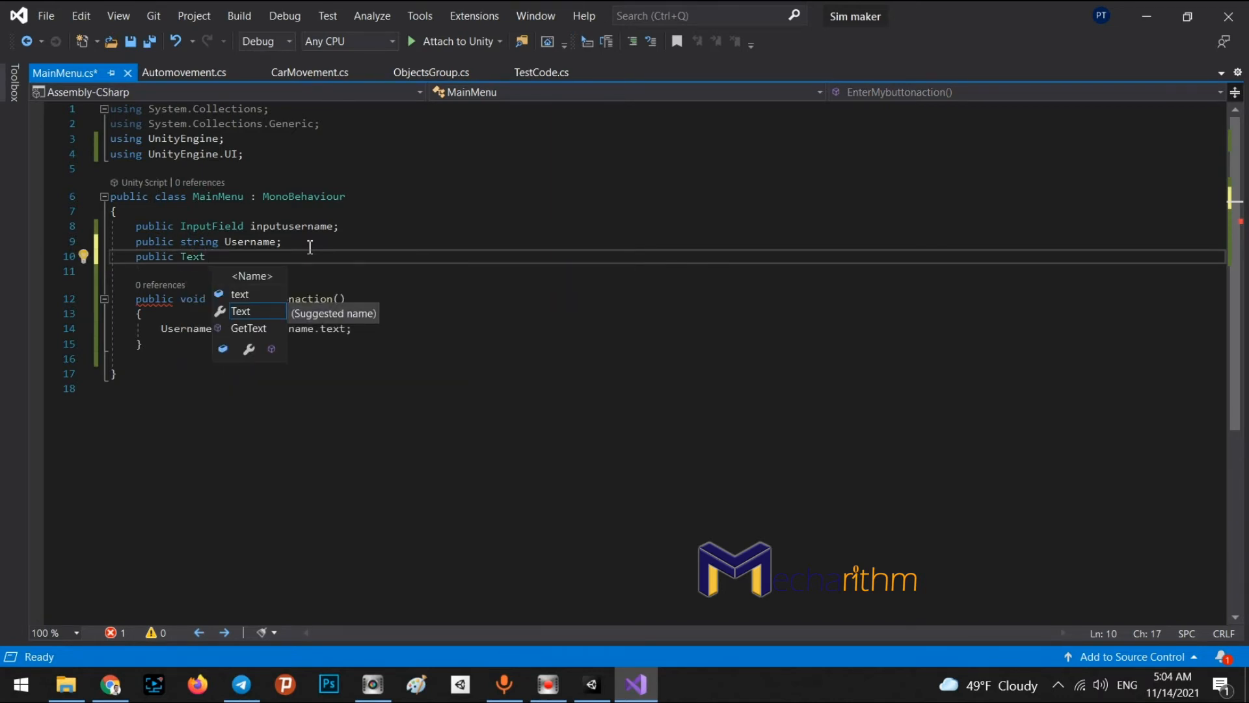
text(fina)
key(BackSpace)
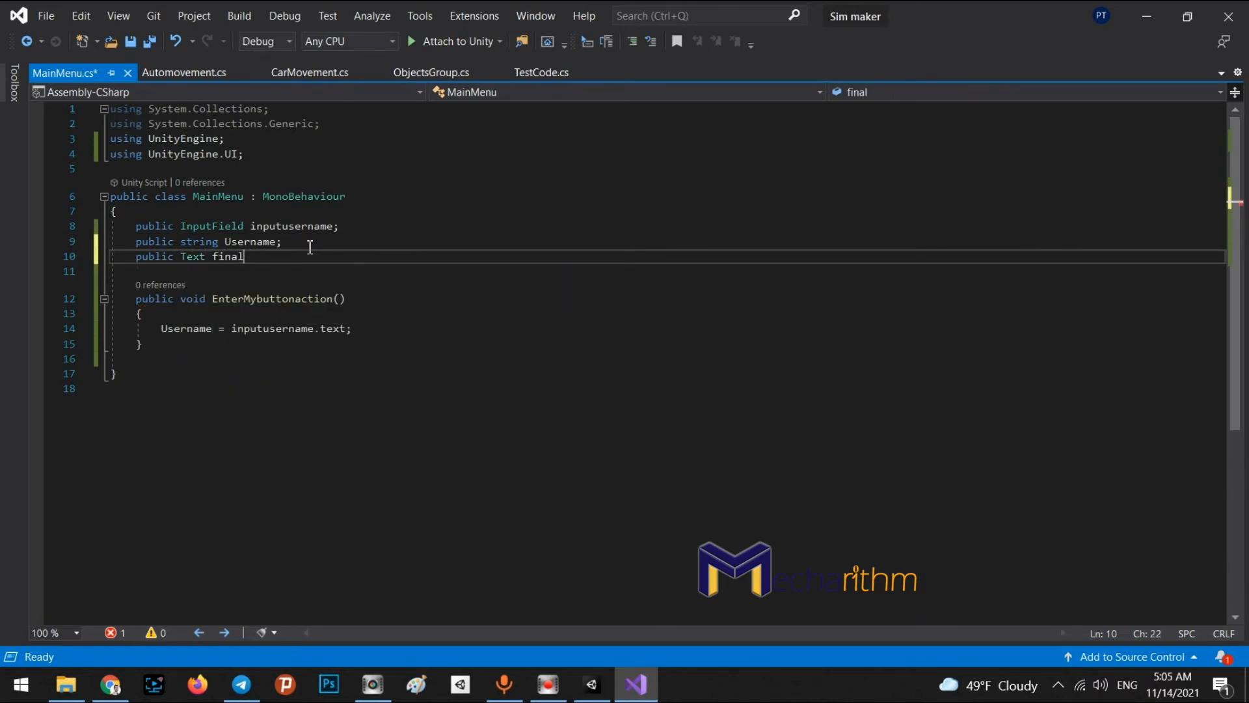
text(name;)
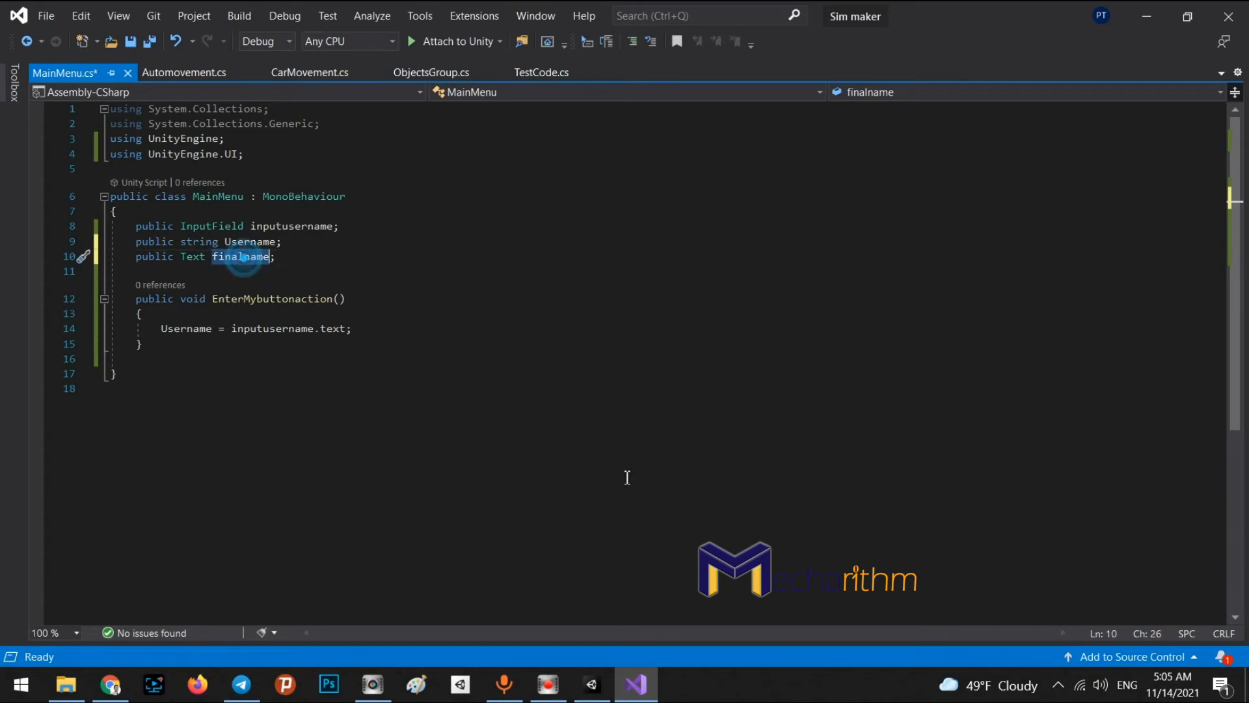
key(alt+Tab)
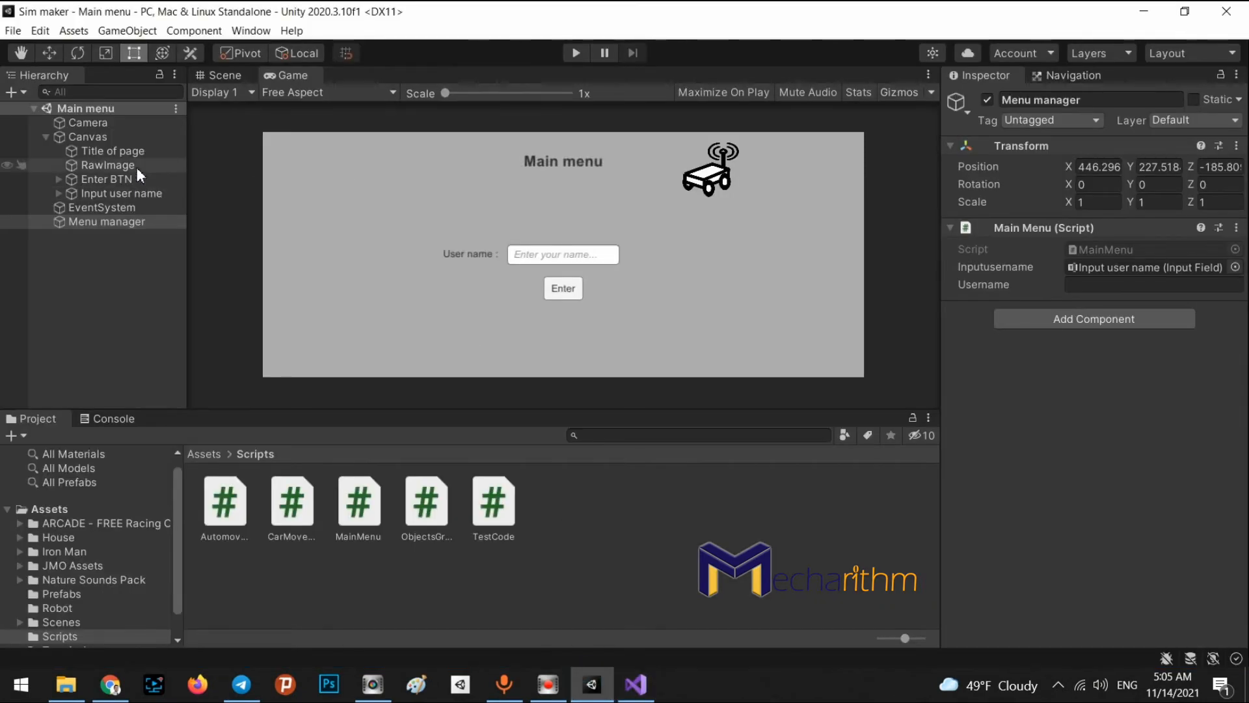
Step: Add a UI text object named "Final name" to the canvas and raise it to a Y position of about 50
click(99, 151)
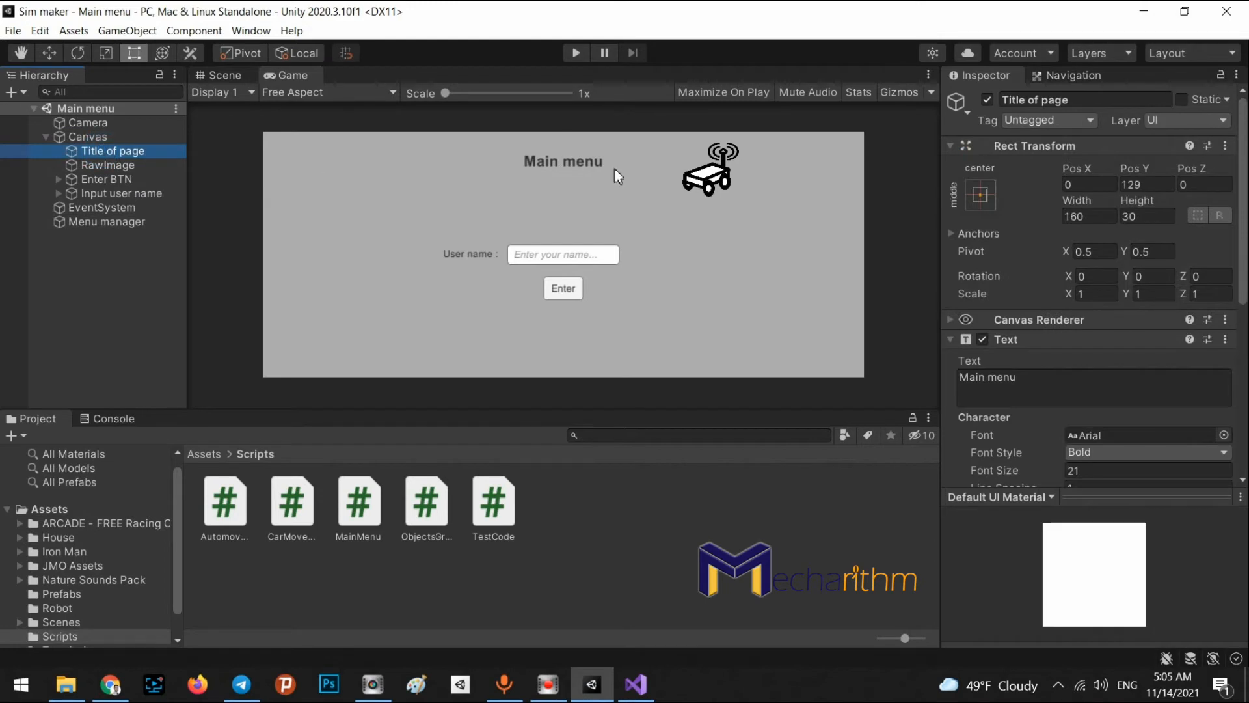
click(126, 30)
mouse_move(132, 185)
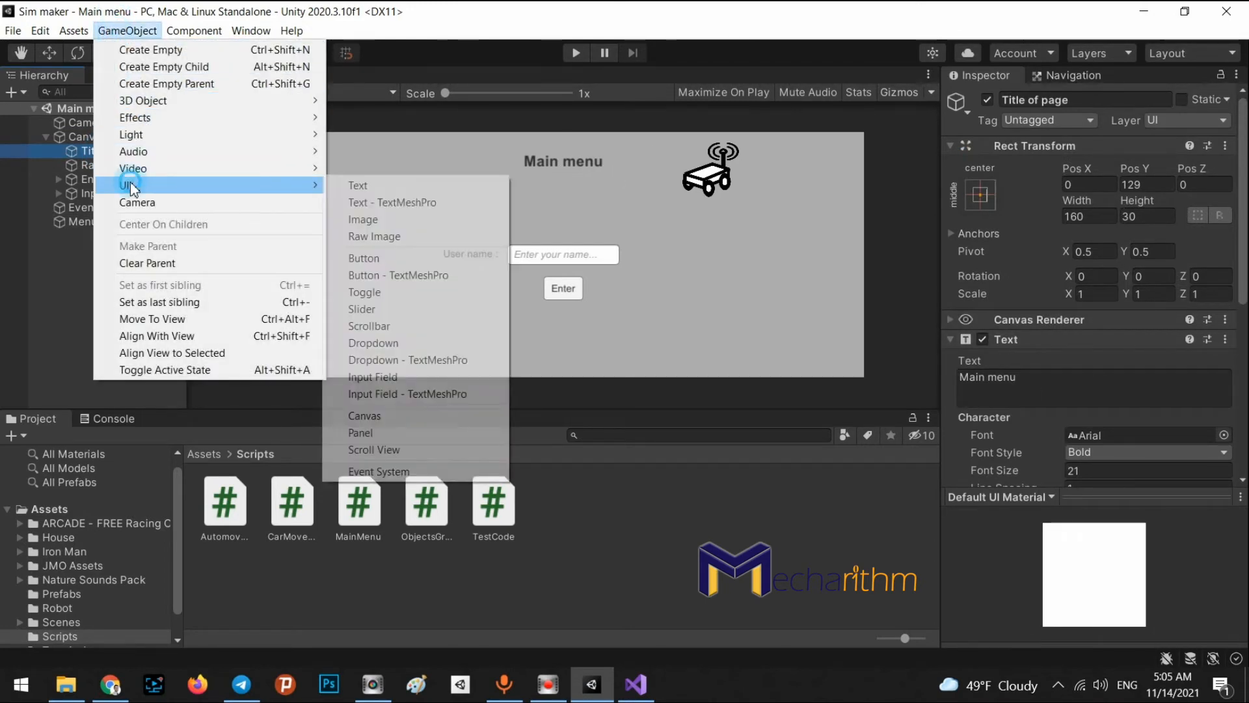
click(386, 187)
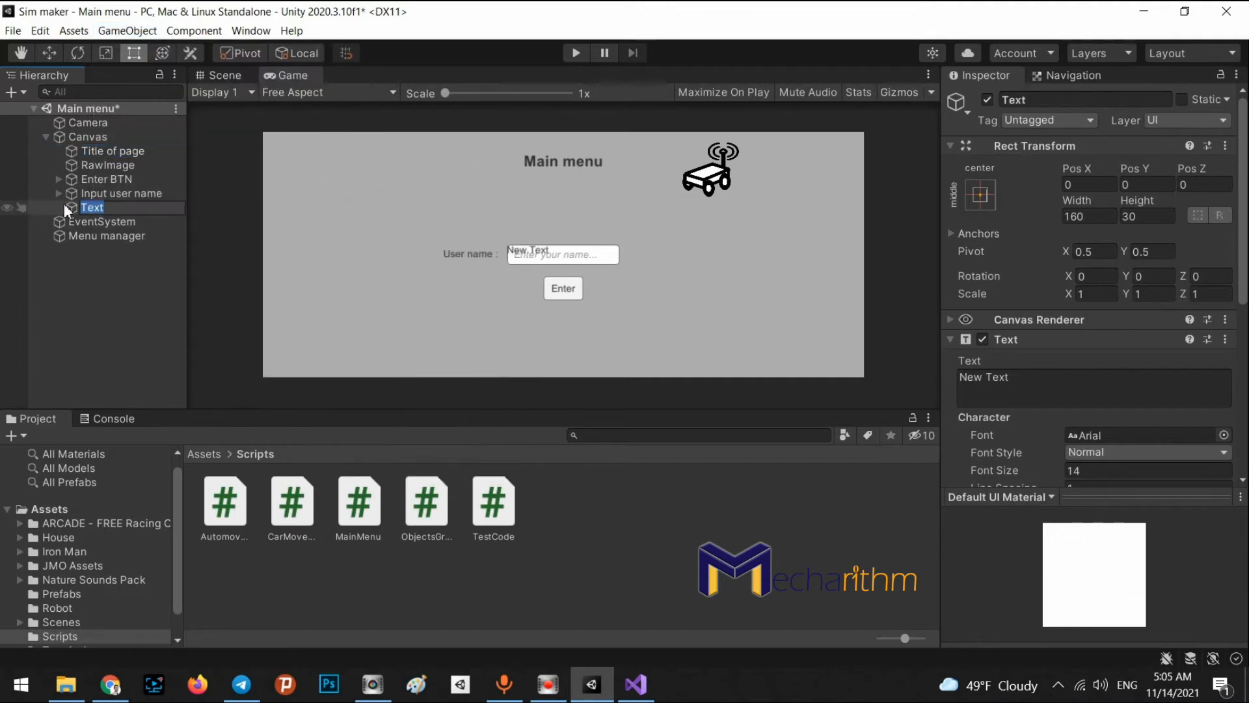
text(Final name)
key(Return)
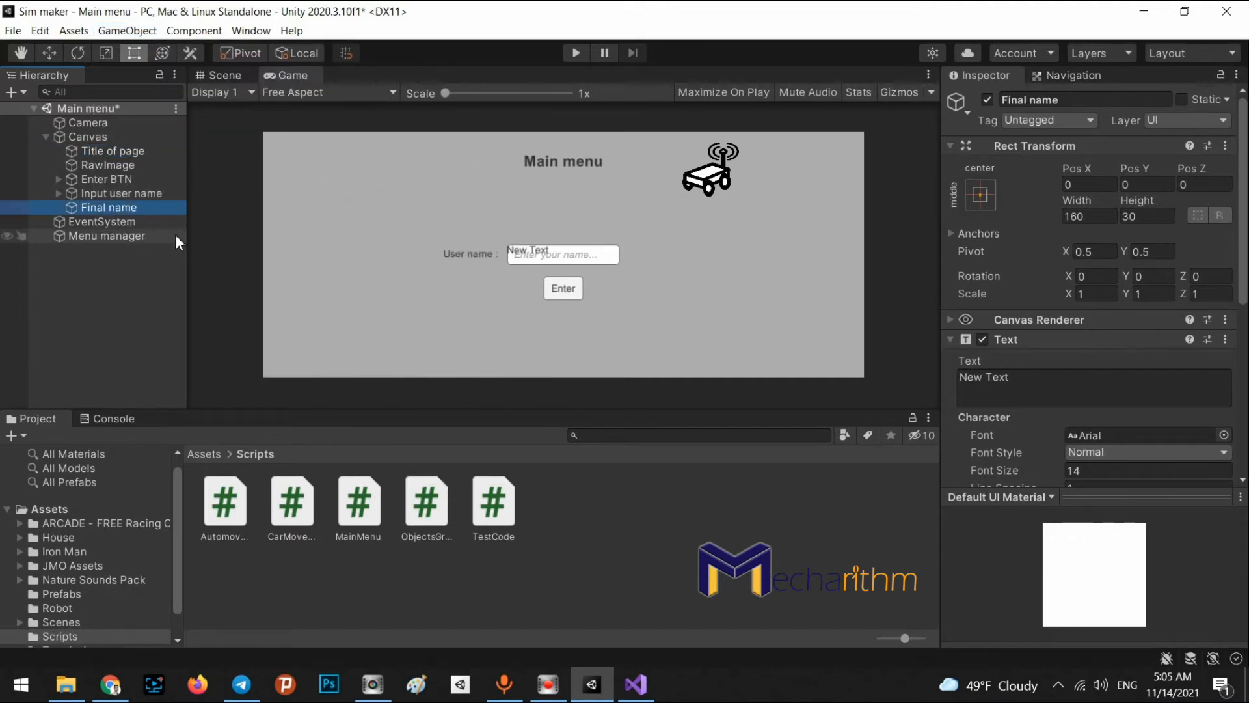
drag(1135, 171, 1171, 171)
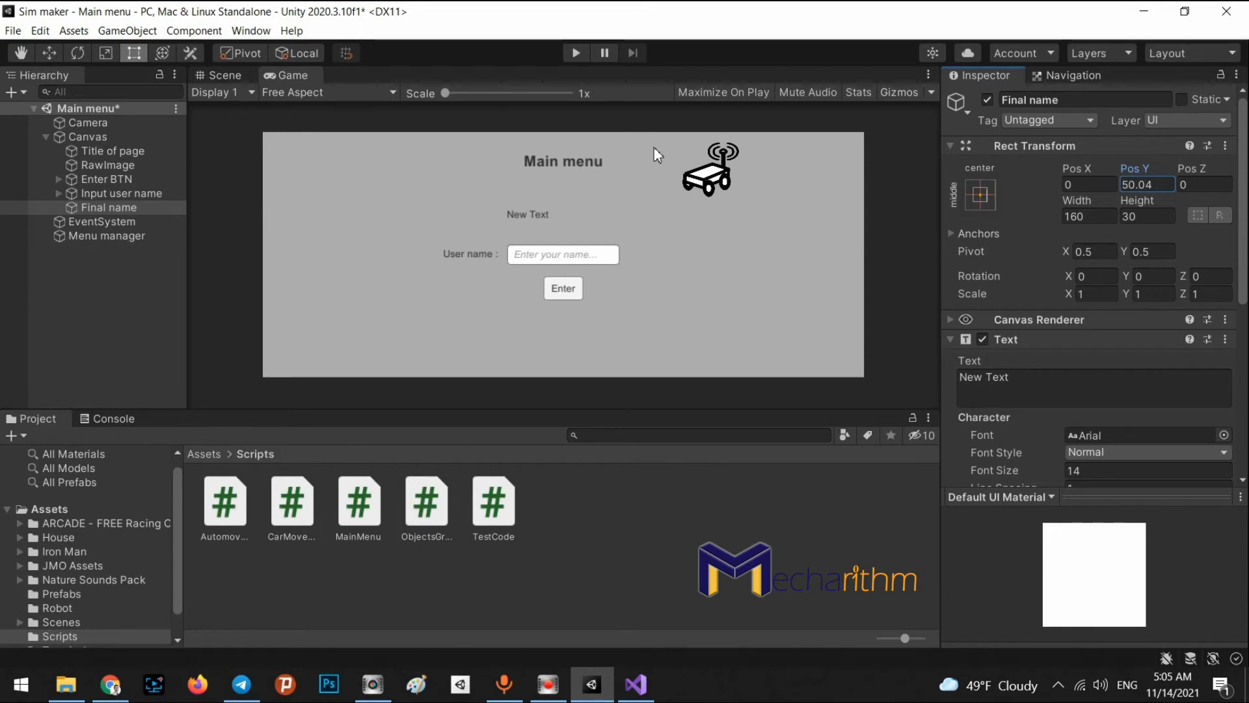
Step: Replace the Final name object's text with the sample "df" and set its color to red (FF0000)
click(1032, 382)
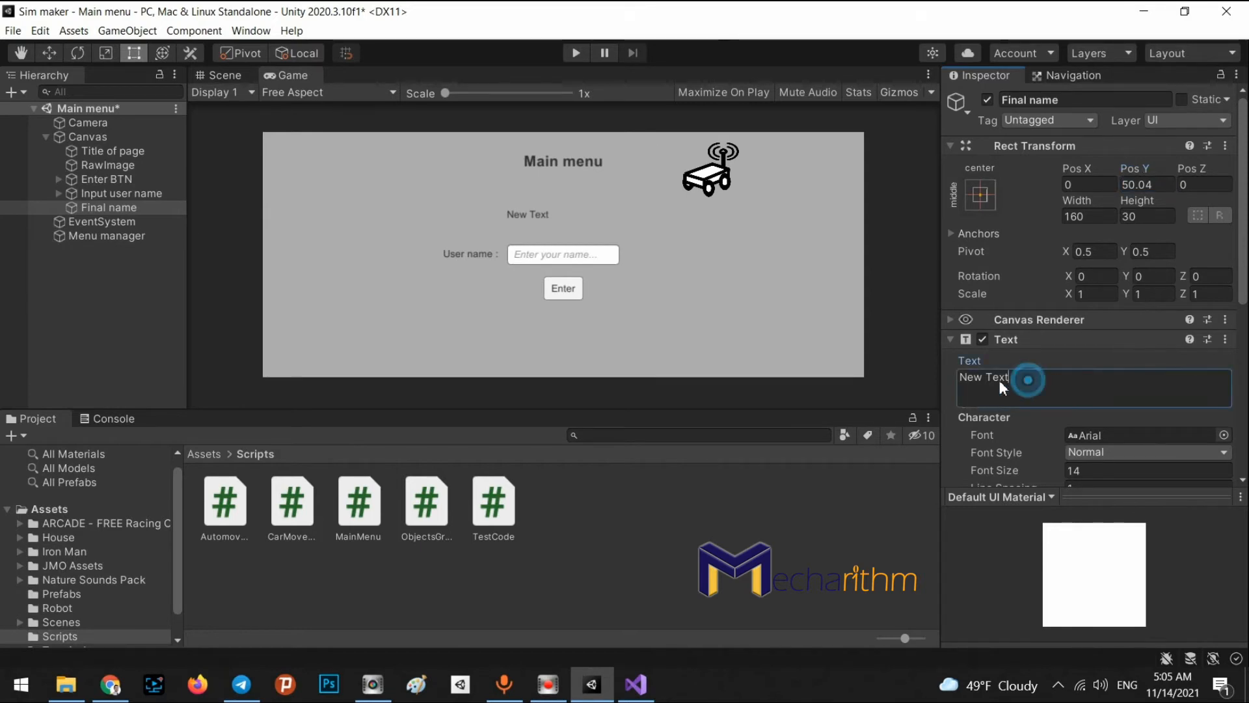
key(BackSpace)
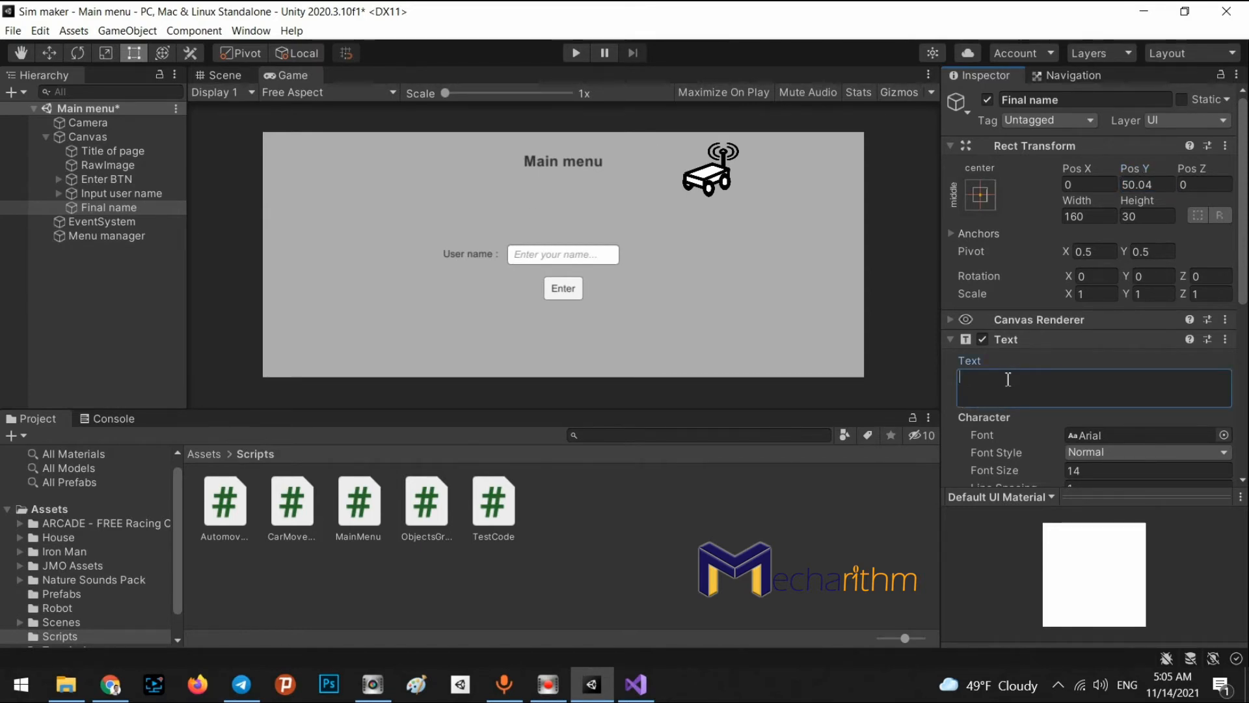
scroll(1143, 372, down, 5)
scroll(1103, 282, up, 5)
text(df)
scroll(1143, 381, down, 5)
click(1083, 303)
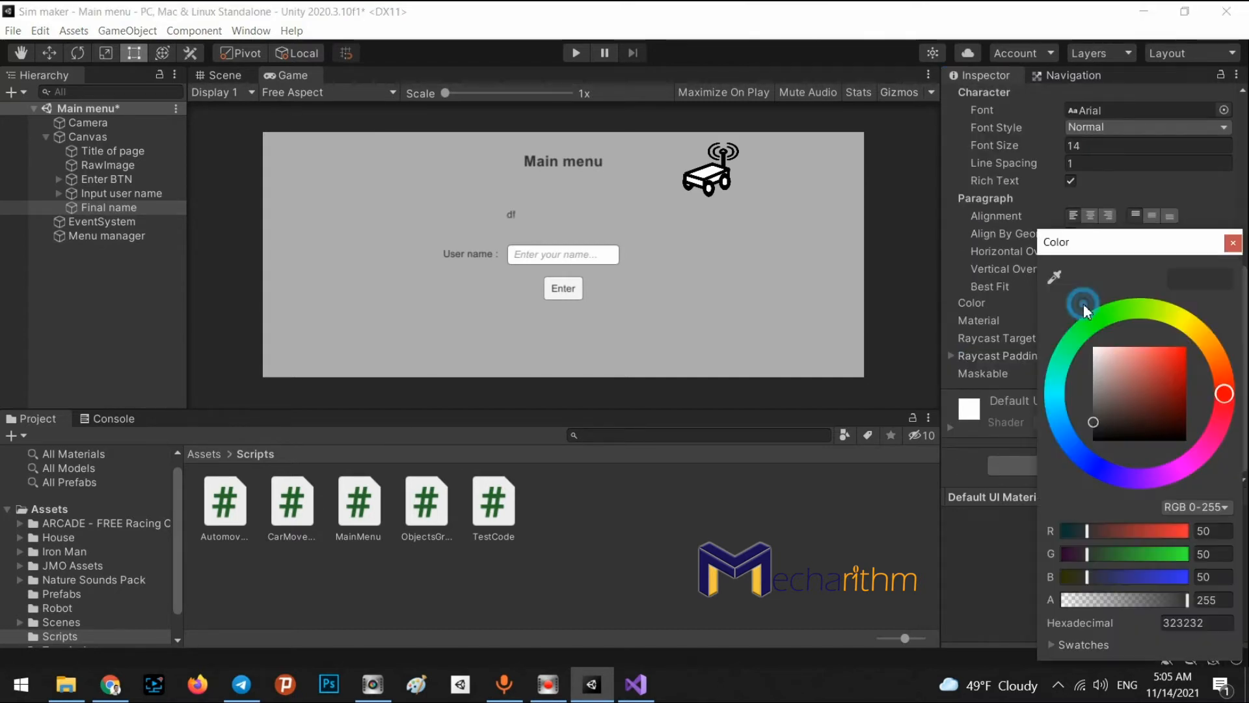
drag(1155, 377, 1184, 349)
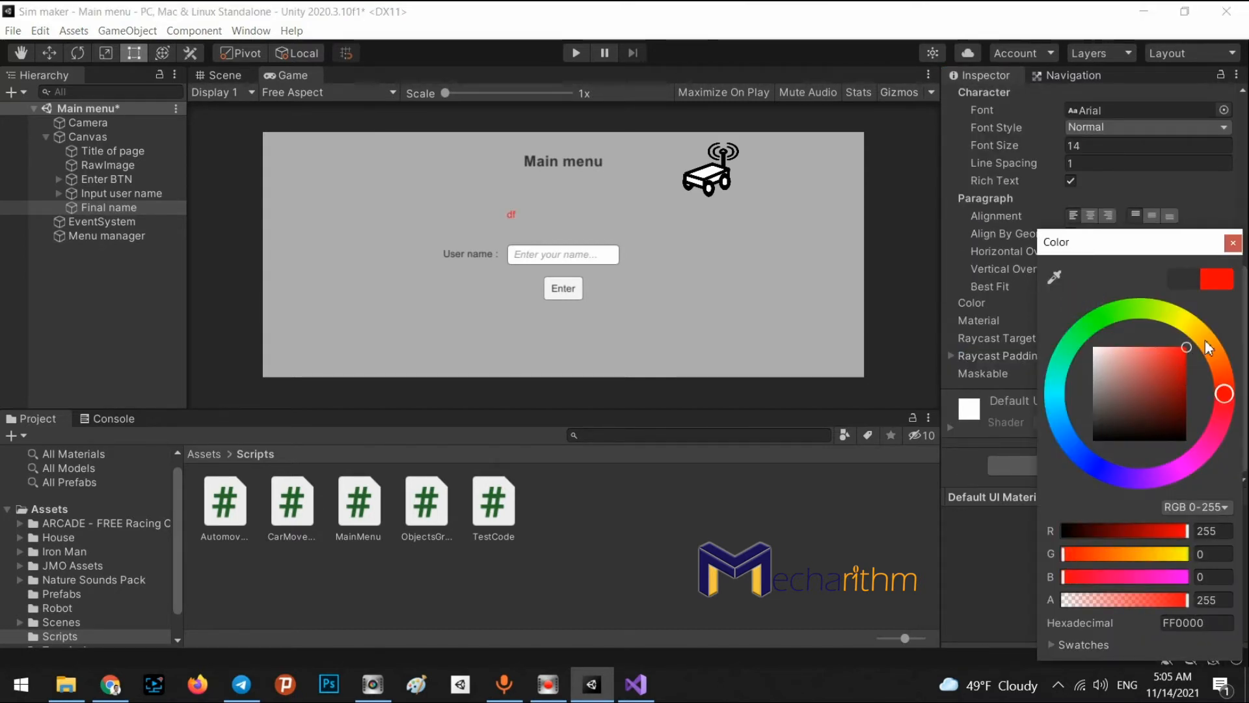
click(951, 284)
Step: Clear the Final name object's text content and save the Main menu scene
scroll(951, 283, up, 5)
click(1000, 374)
key(BackSpace)
key(BackSpace)
click(387, 188)
key(ctrl+s)
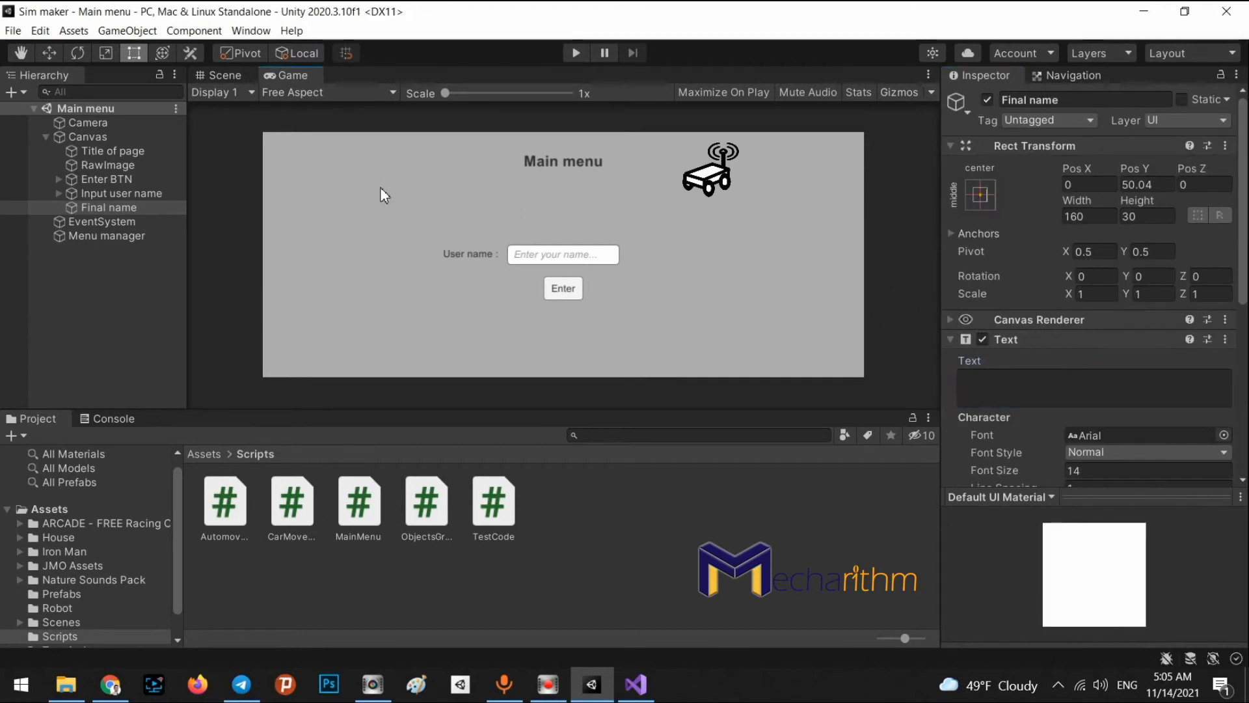
click(643, 692)
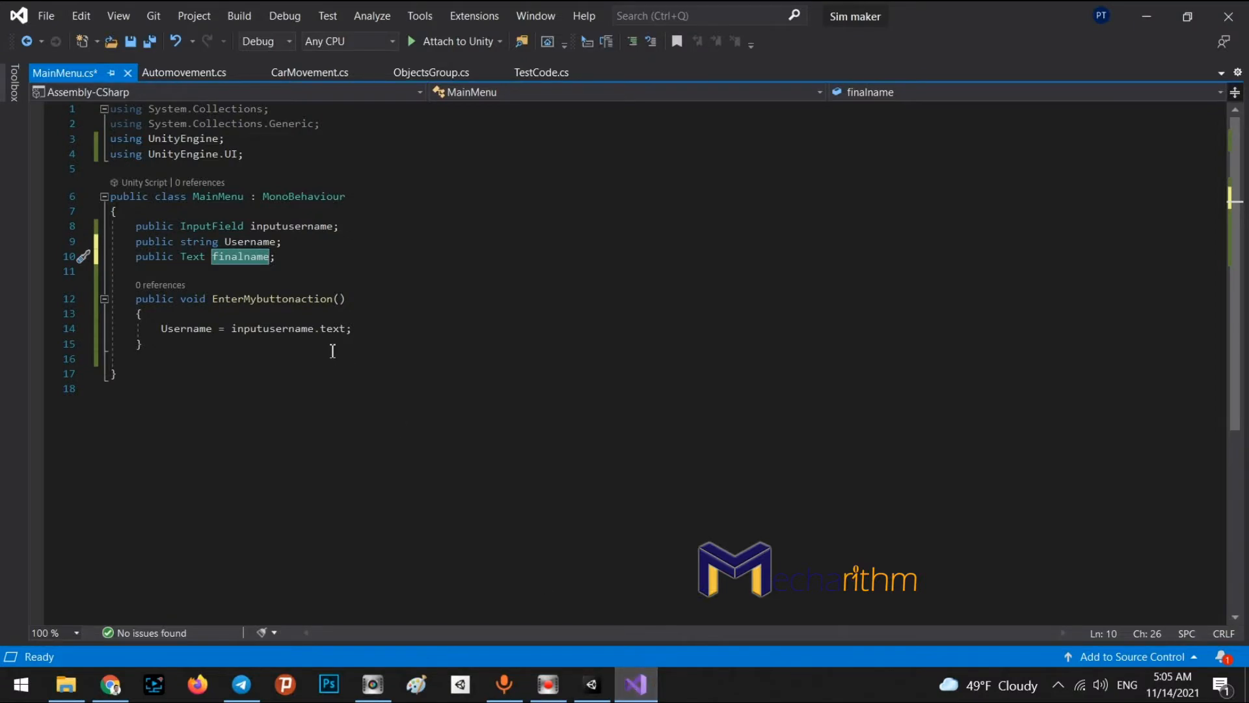
click(591, 683)
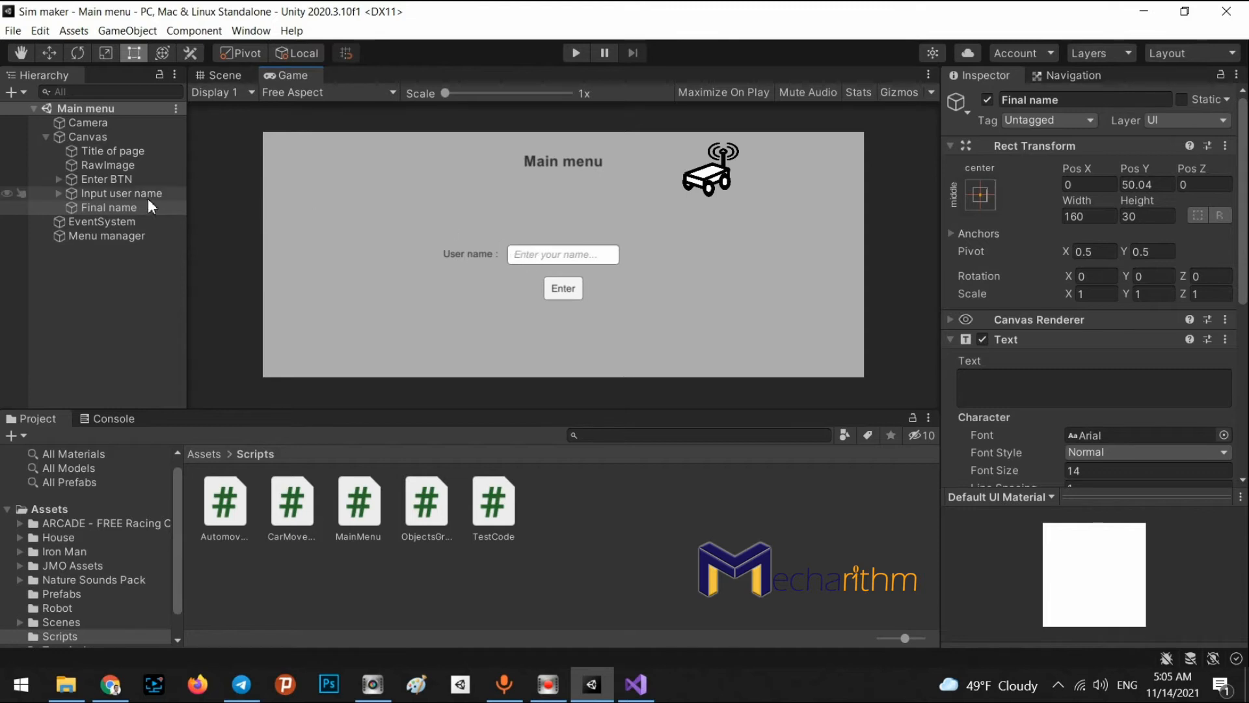
click(108, 235)
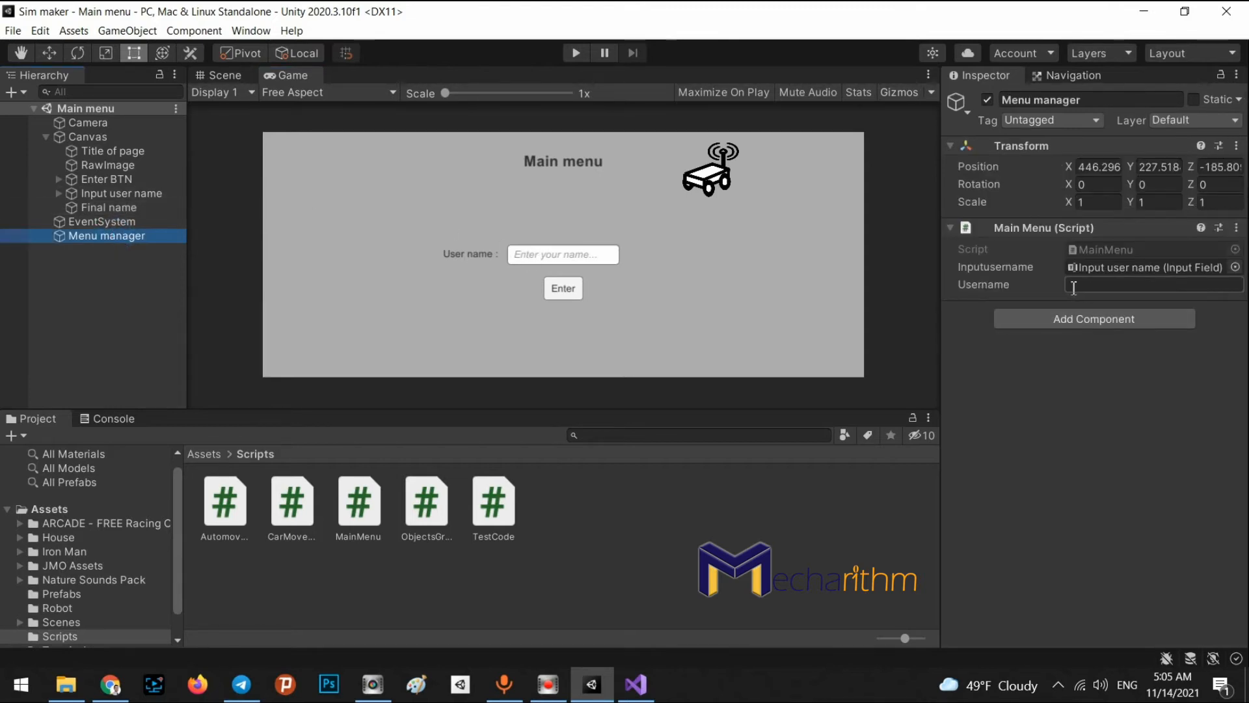
click(510, 208)
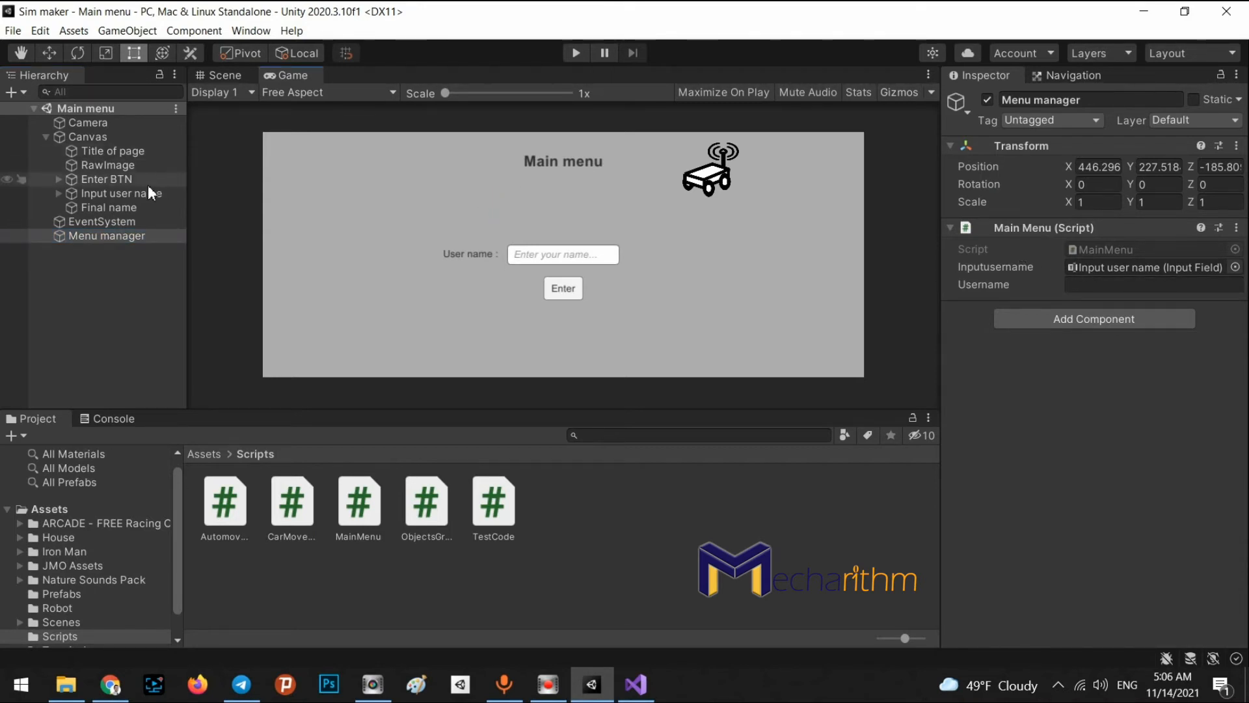
click(109, 208)
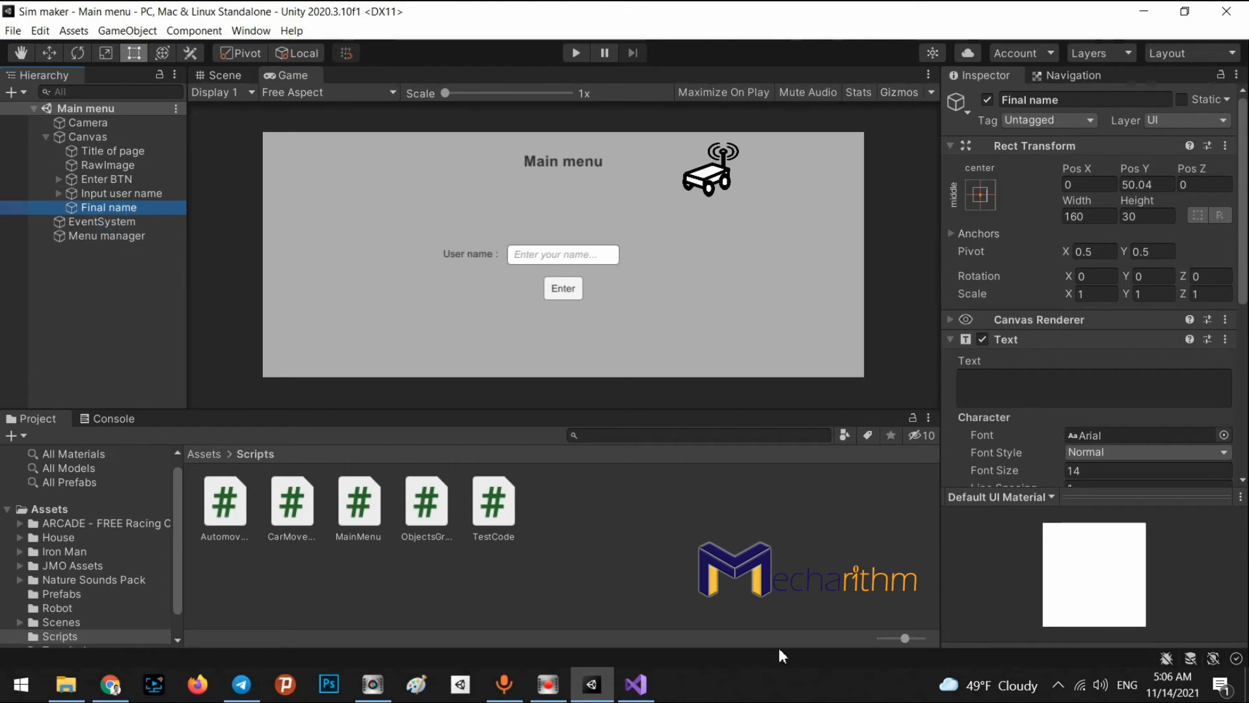
Step: In Visual Studio, add finalname.text = Username; after the Username assignment in EnterMybuttonaction and save the MainMenu script
click(636, 684)
click(368, 328)
key(Return)
text(final)
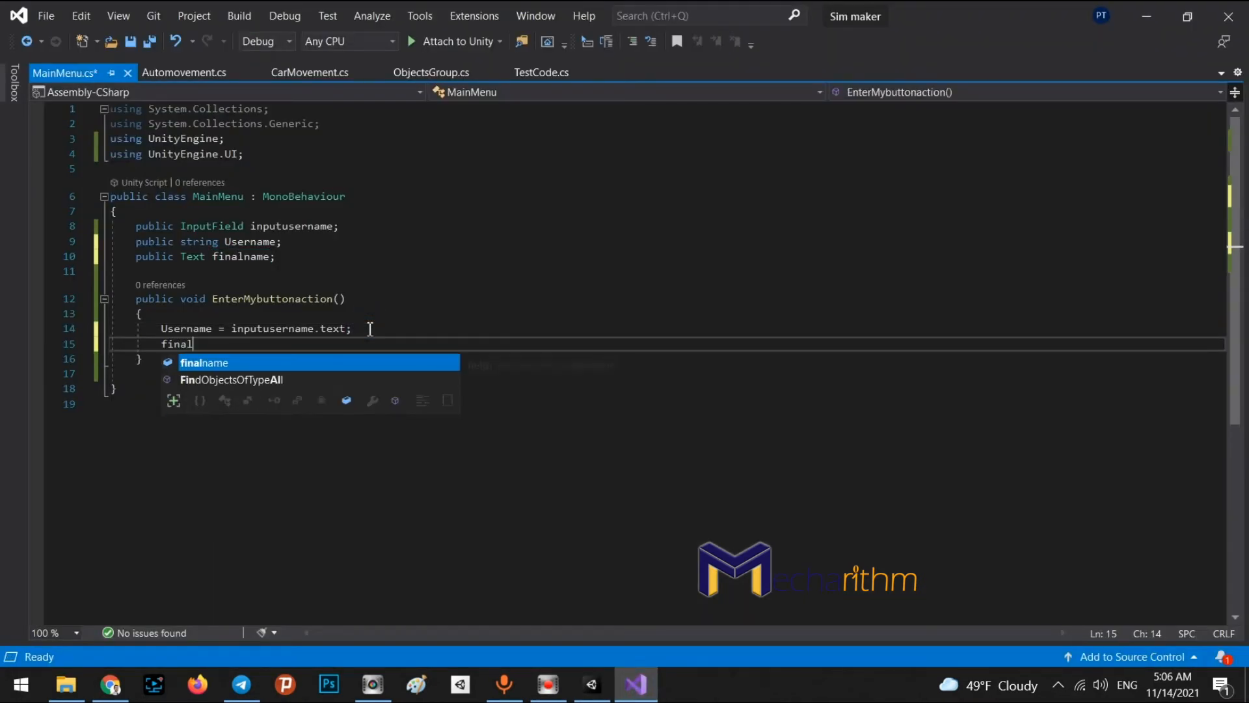
key(Tab)
text(.text =)
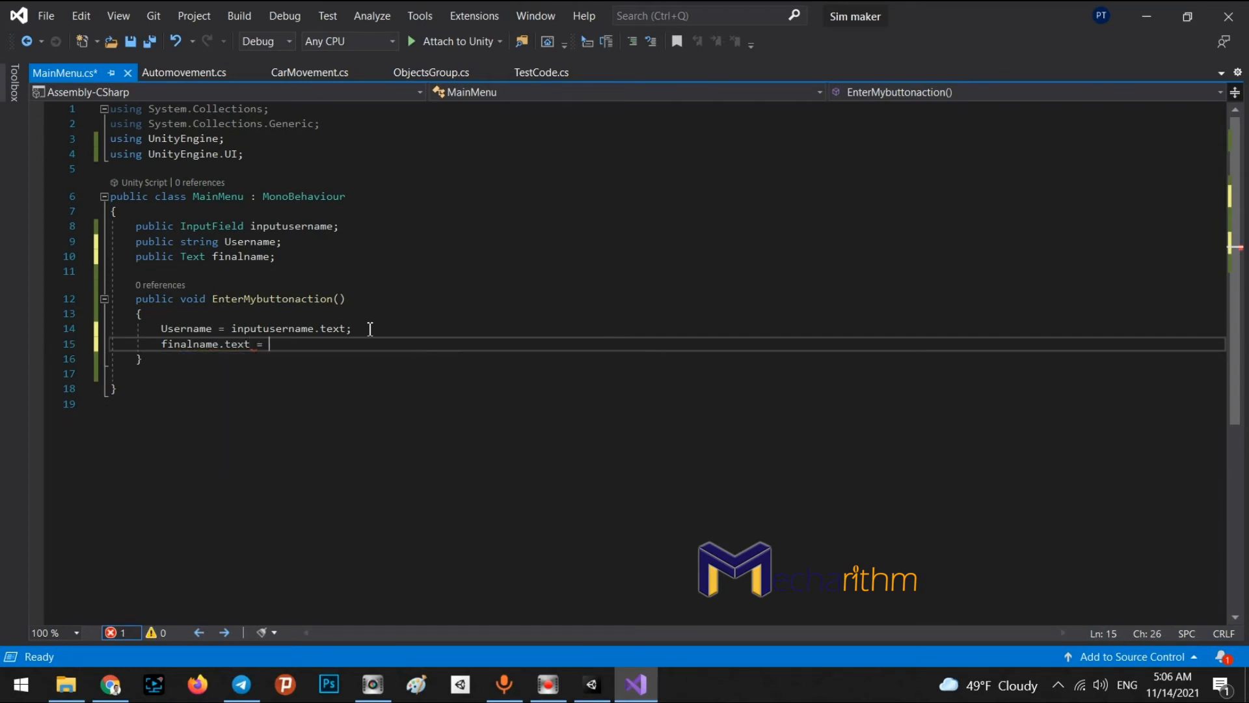
double_click(186, 329)
key(ctrl+c)
click(282, 342)
key(ctrl+v)
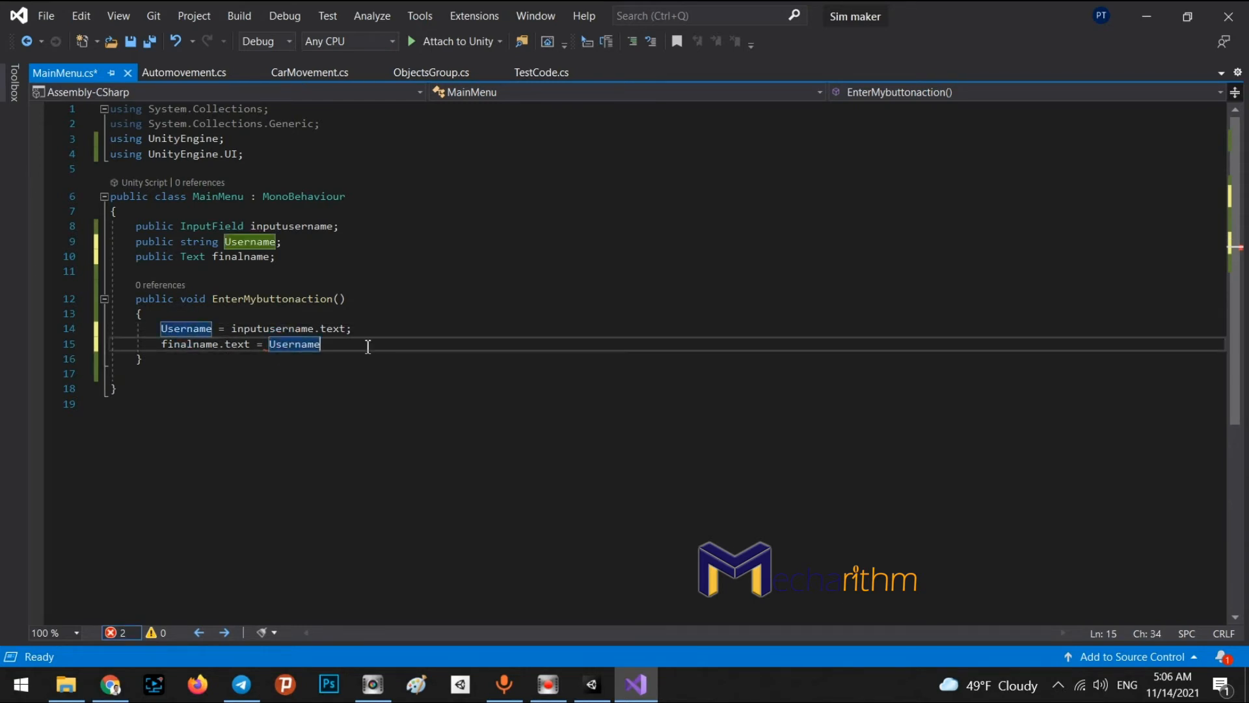
text(;)
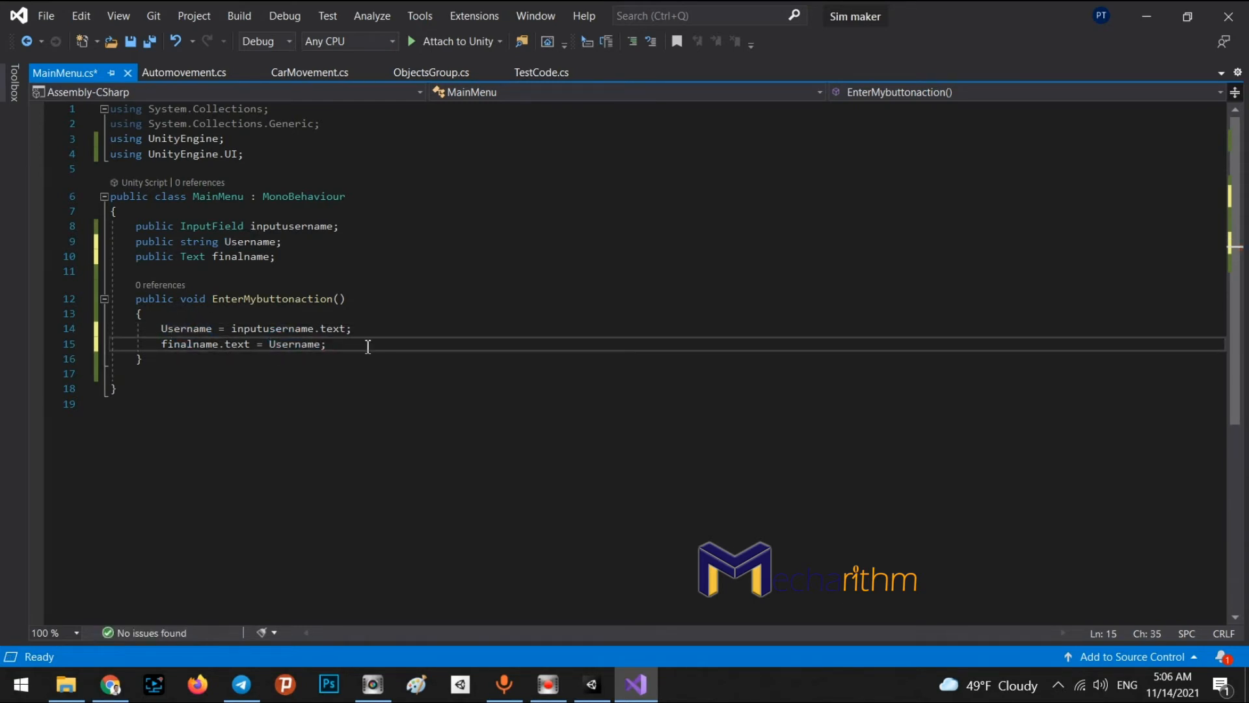
key(ctrl+s)
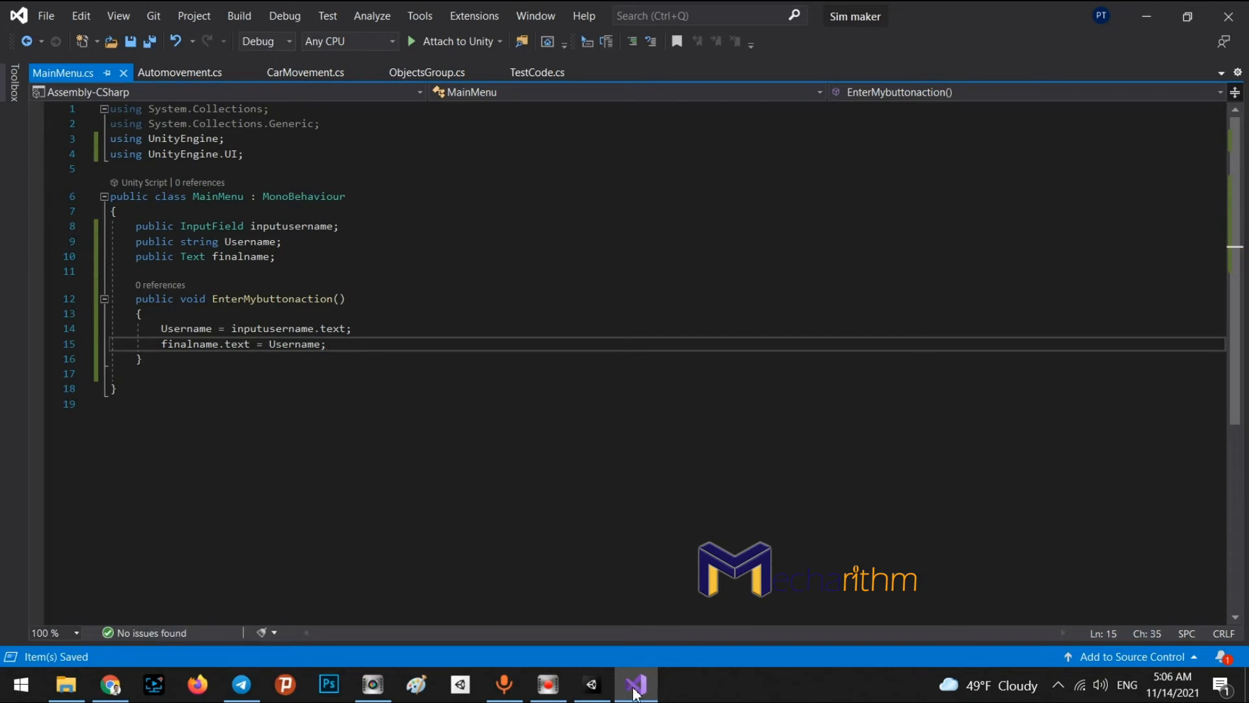
Step: Back in Unity, assign the Final name text object to the Menu manager script's Finalname reference and save the scene
click(592, 684)
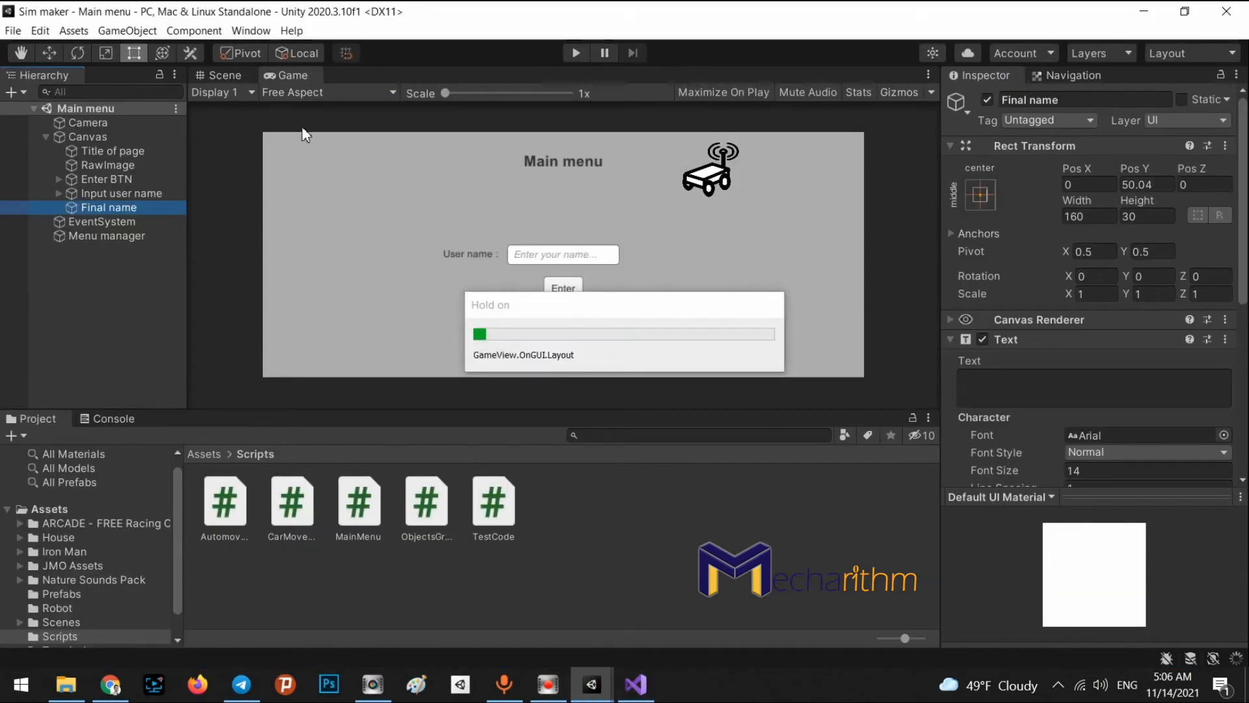
click(106, 237)
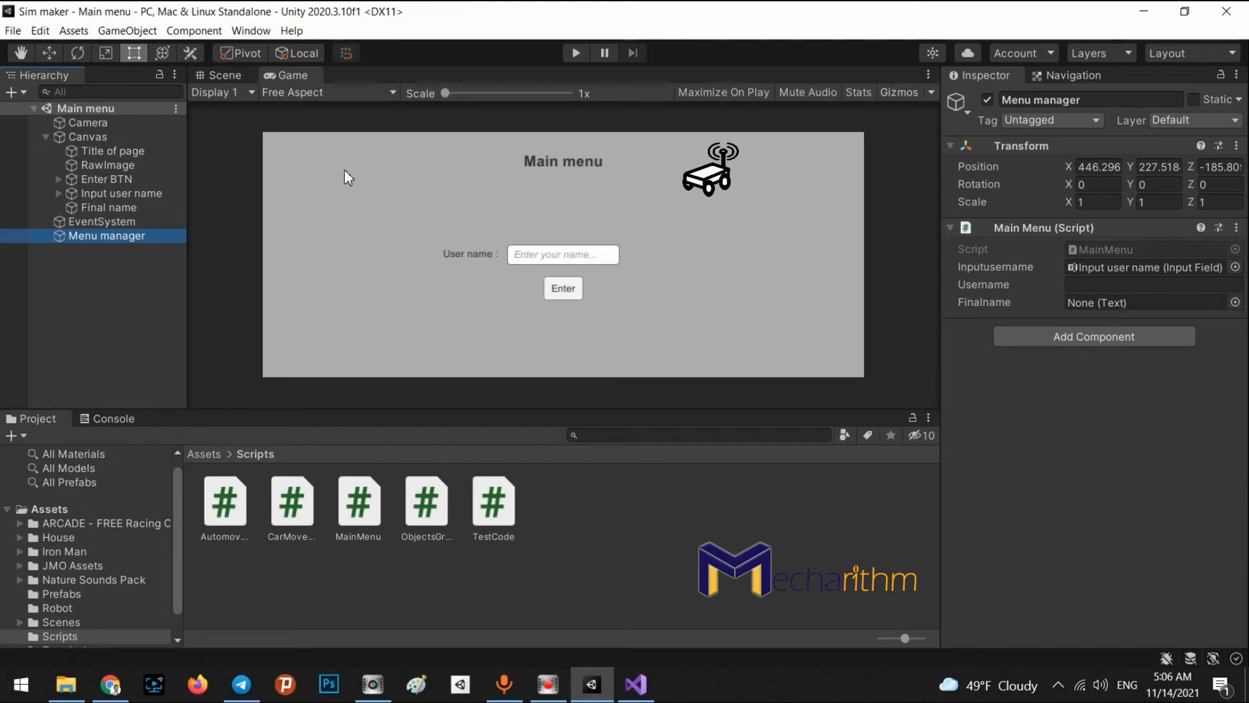
drag(92, 206, 1114, 303)
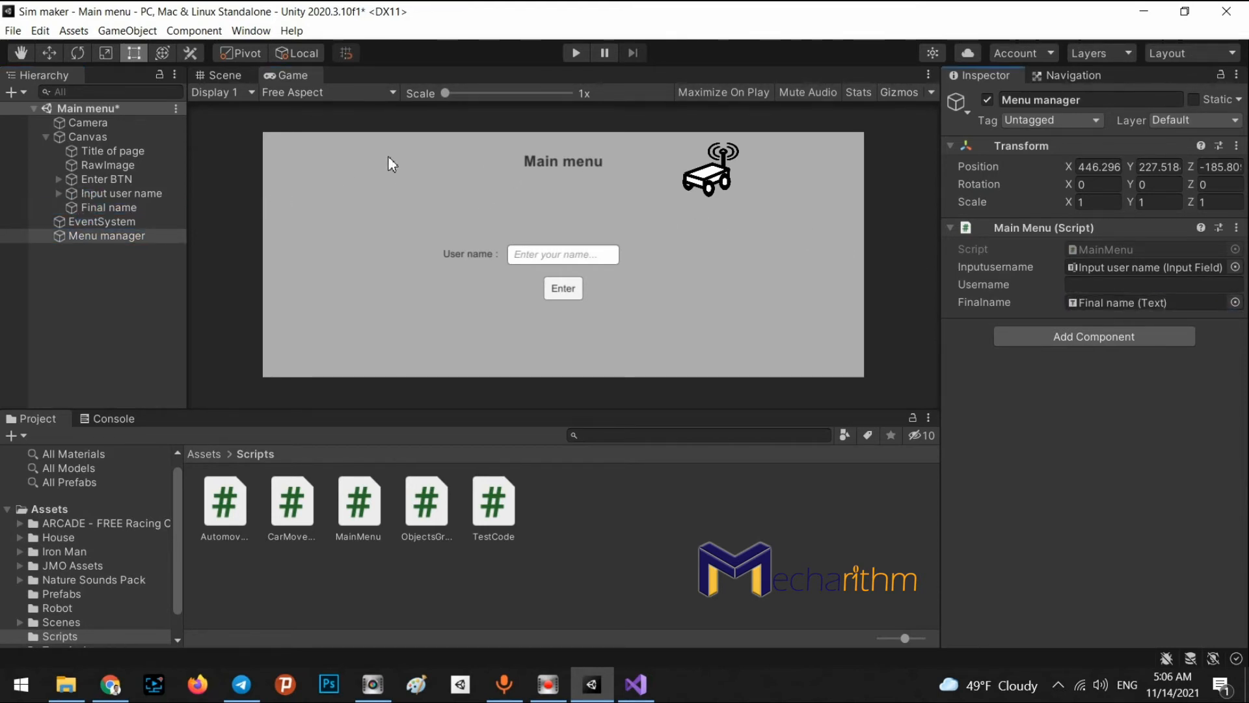
key(ctrl+s)
Step: Run the scene in play mode and submit a person's first name as the user name
click(575, 54)
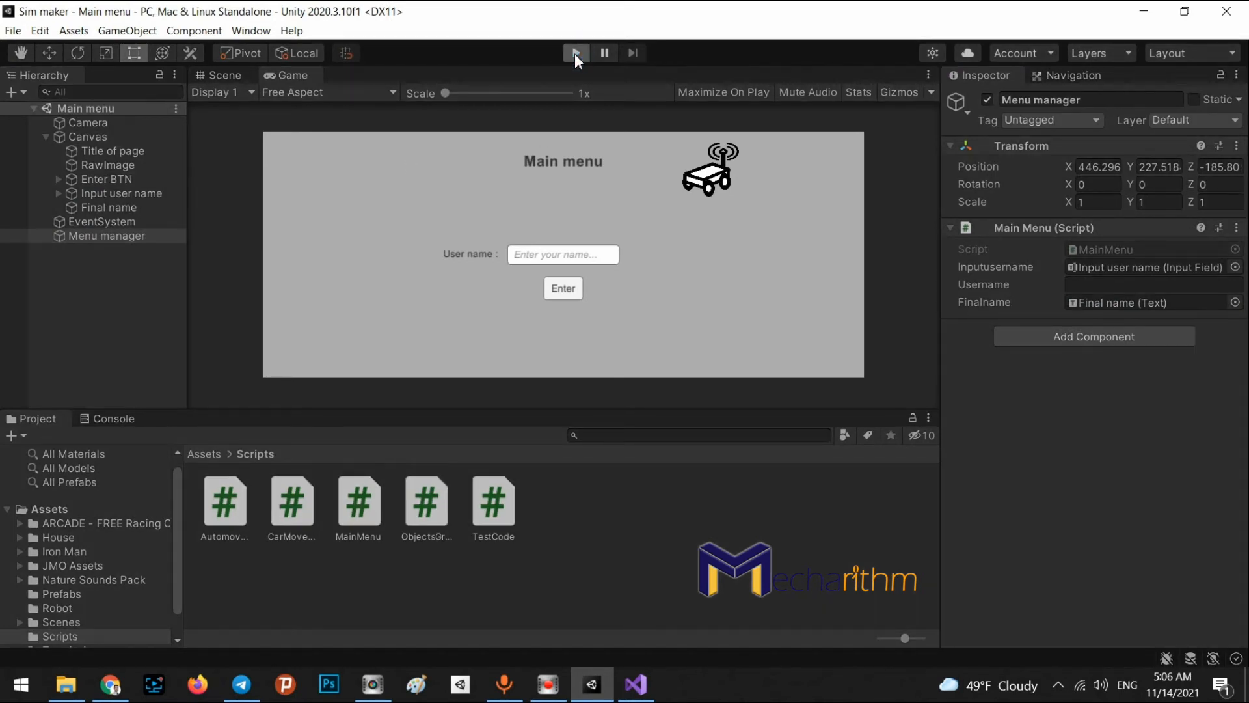
click(572, 253)
text(Abolfazl)
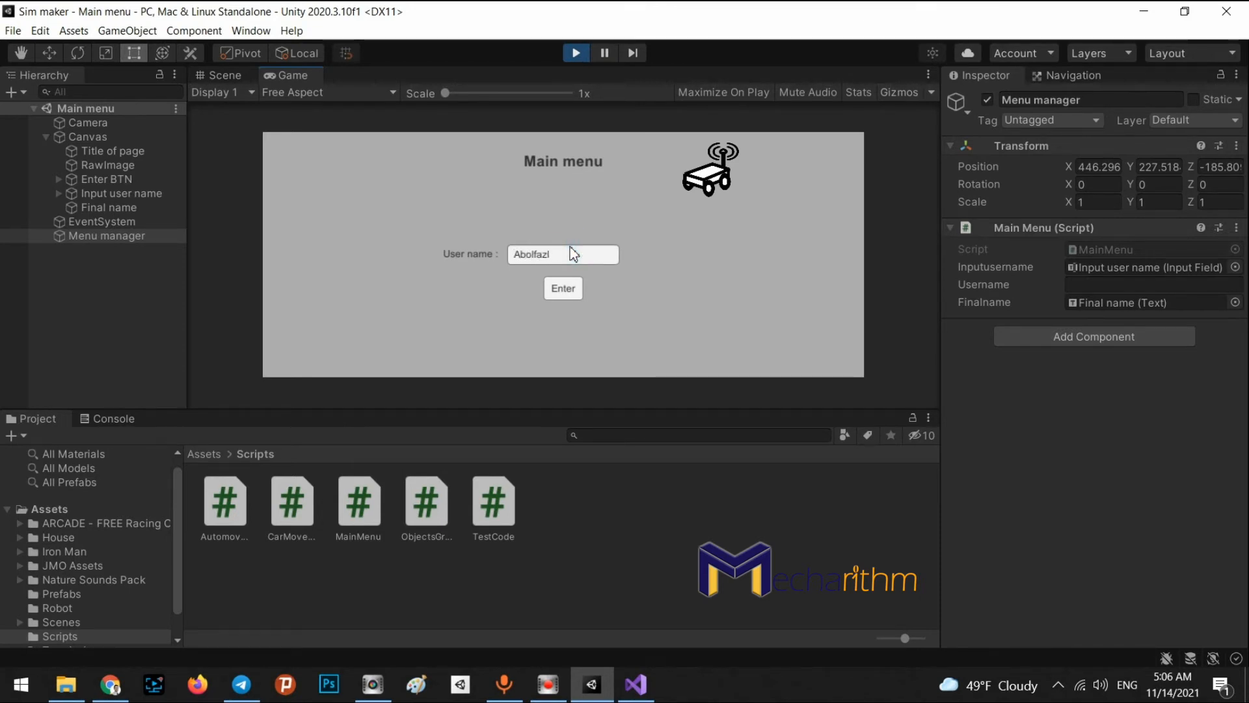
click(561, 287)
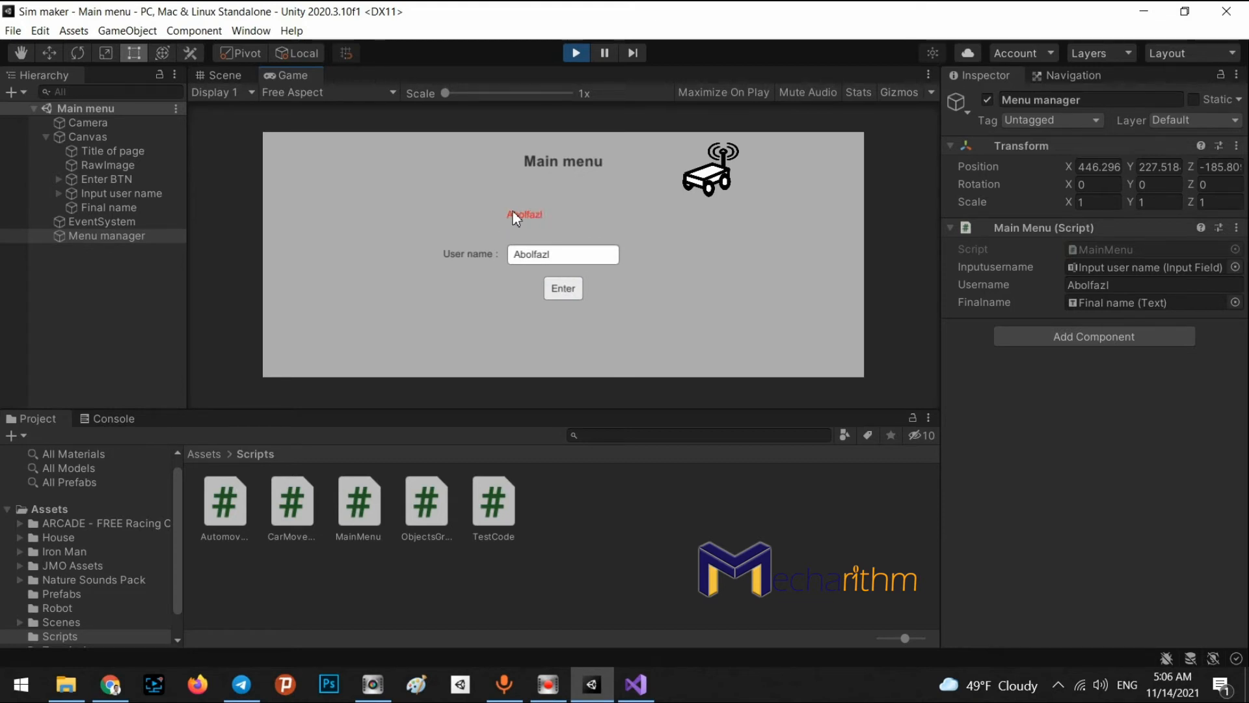
Step: Replace the user name with 223451, submit it, and stop play mode
click(579, 254)
key(BackSpace)
text(22)
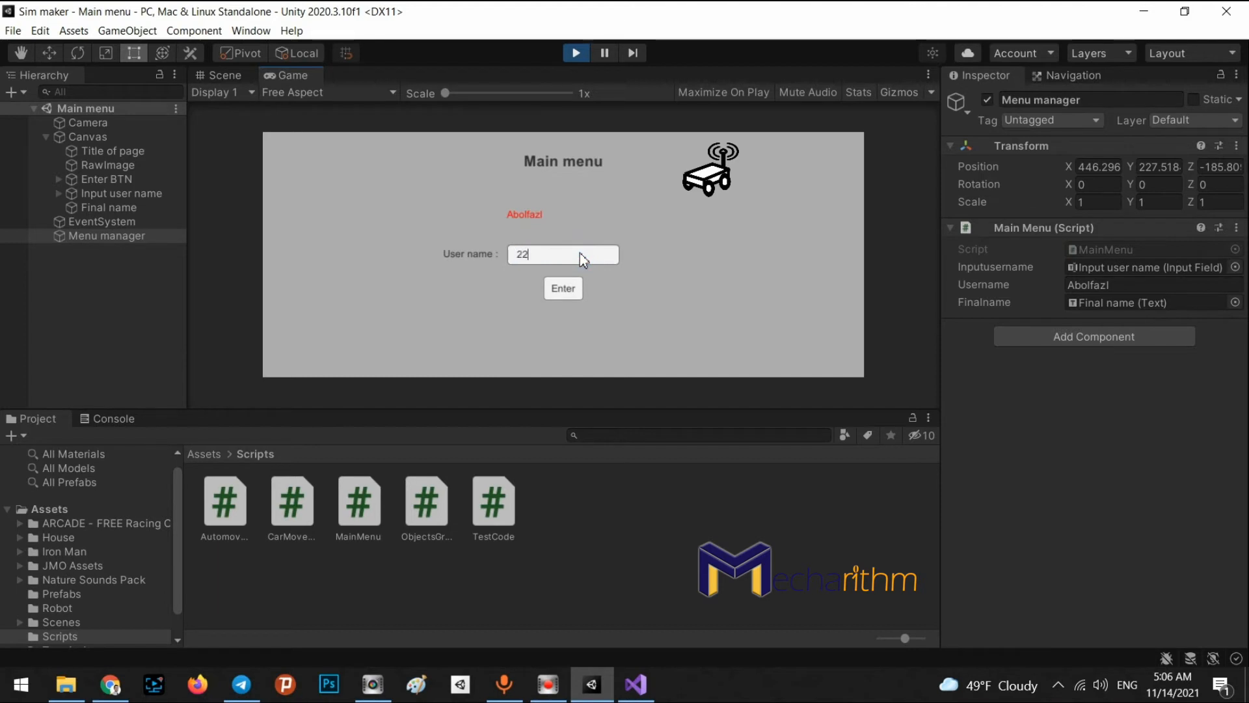
text(3451)
click(557, 290)
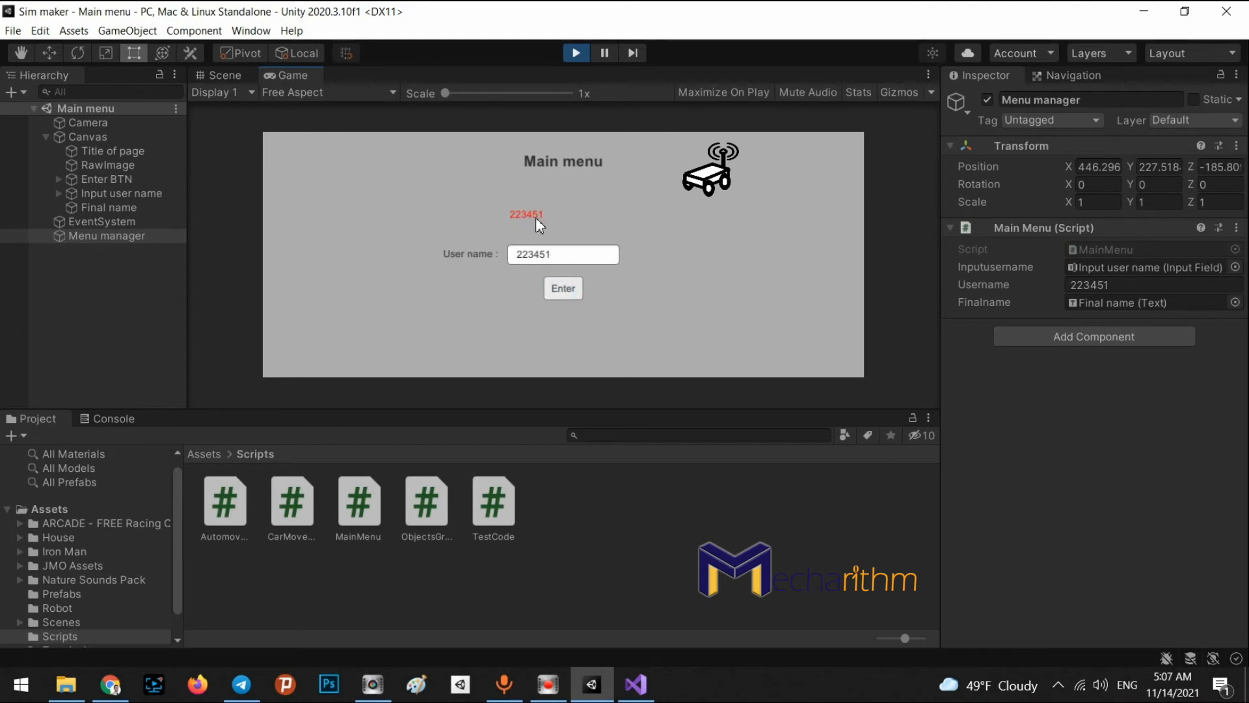
click(575, 54)
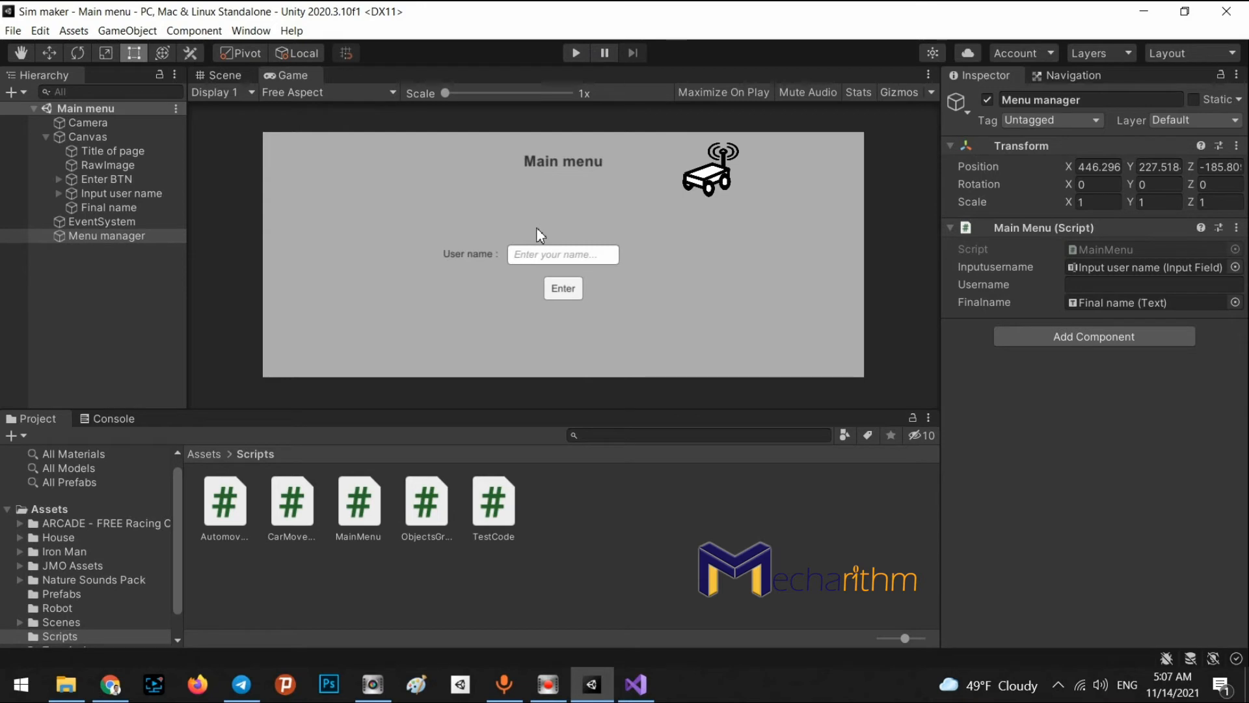
Step: In Visual Studio, prefix Username in the finalname.text assignment with the string "It is our user name = " and a plus sign
click(635, 683)
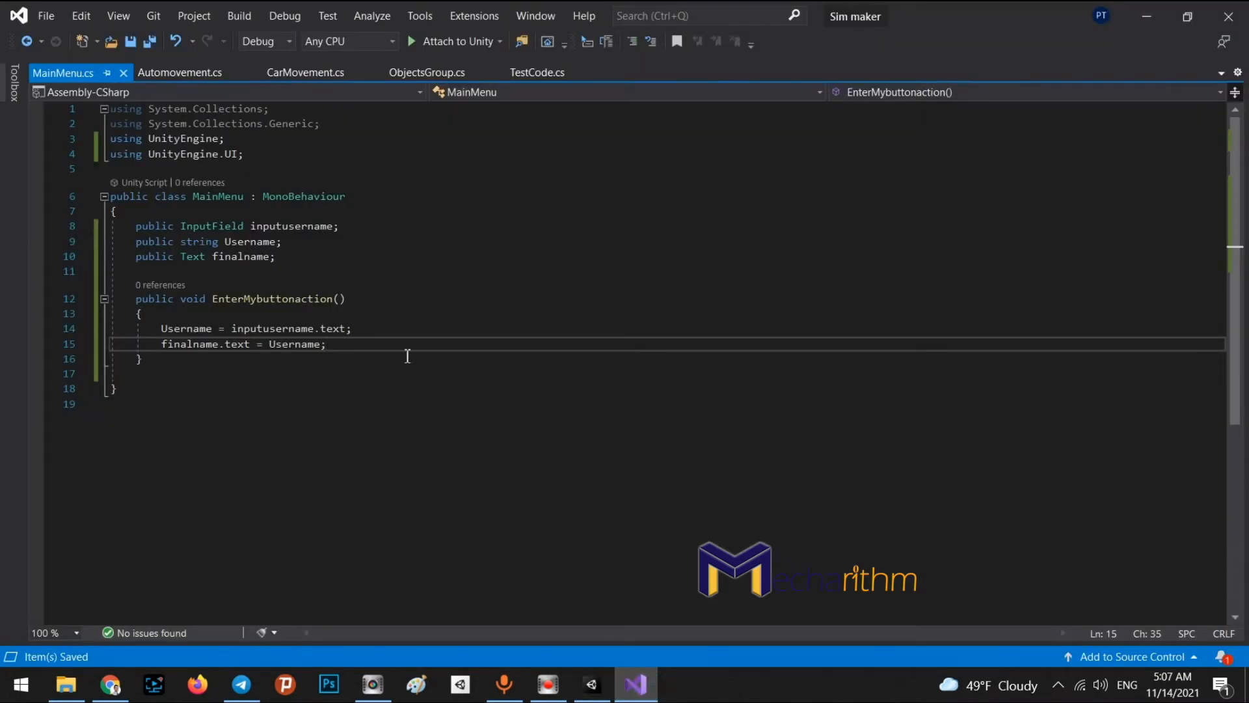
click(274, 353)
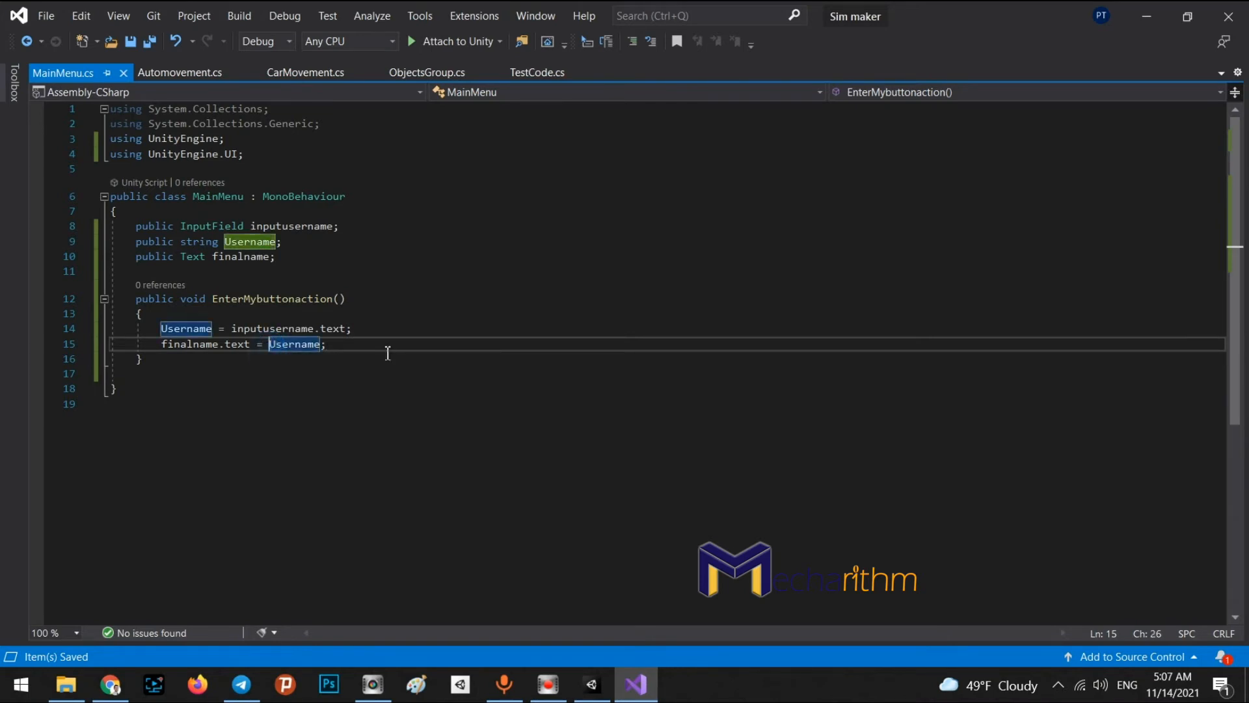
text(+)
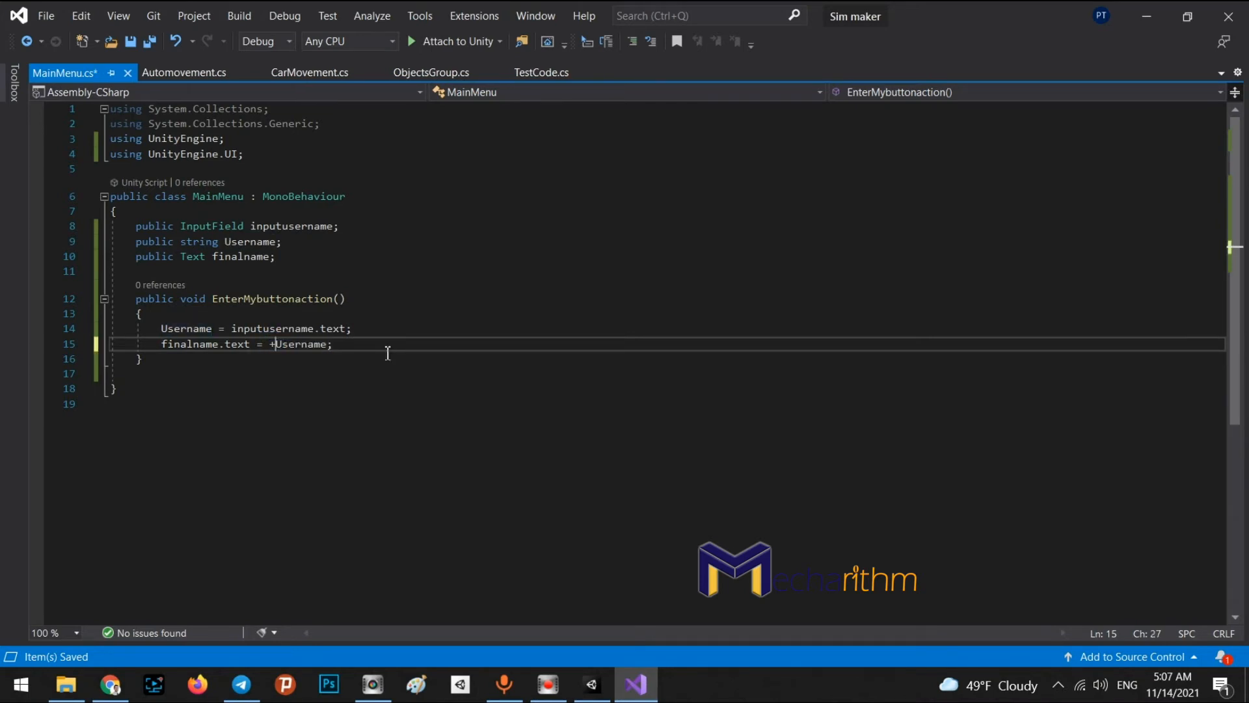
click(276, 343)
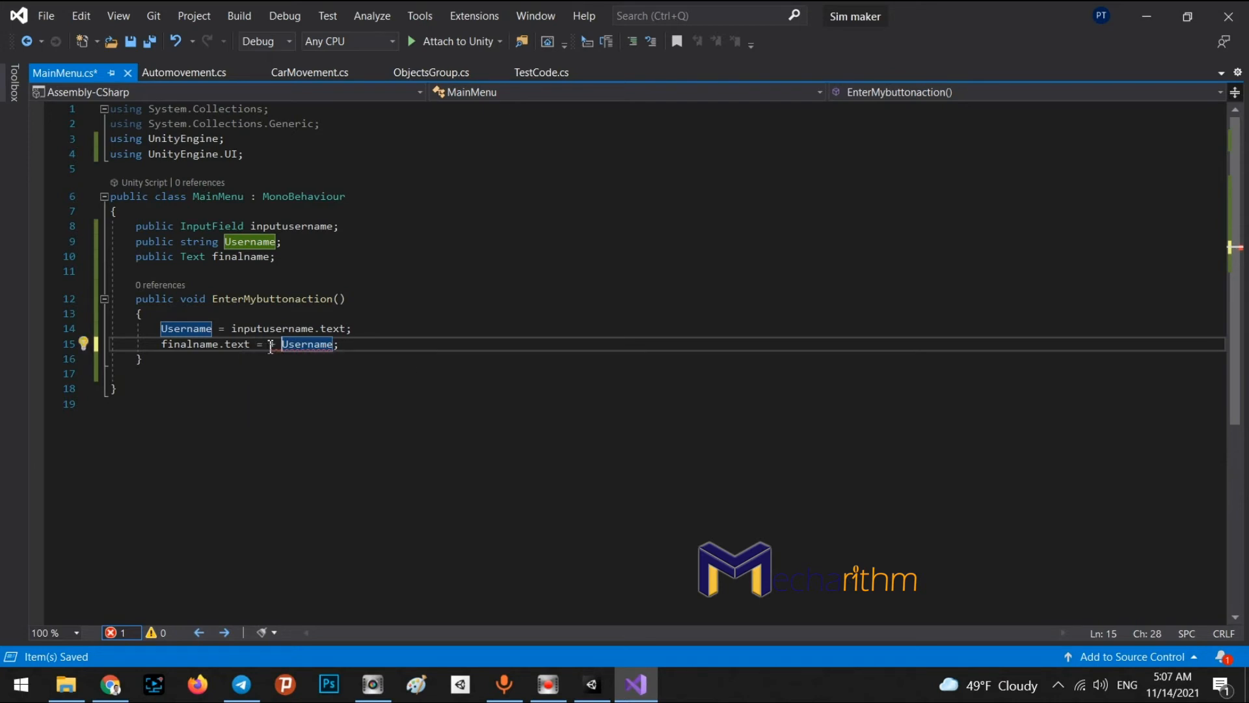
click(267, 344)
text(")
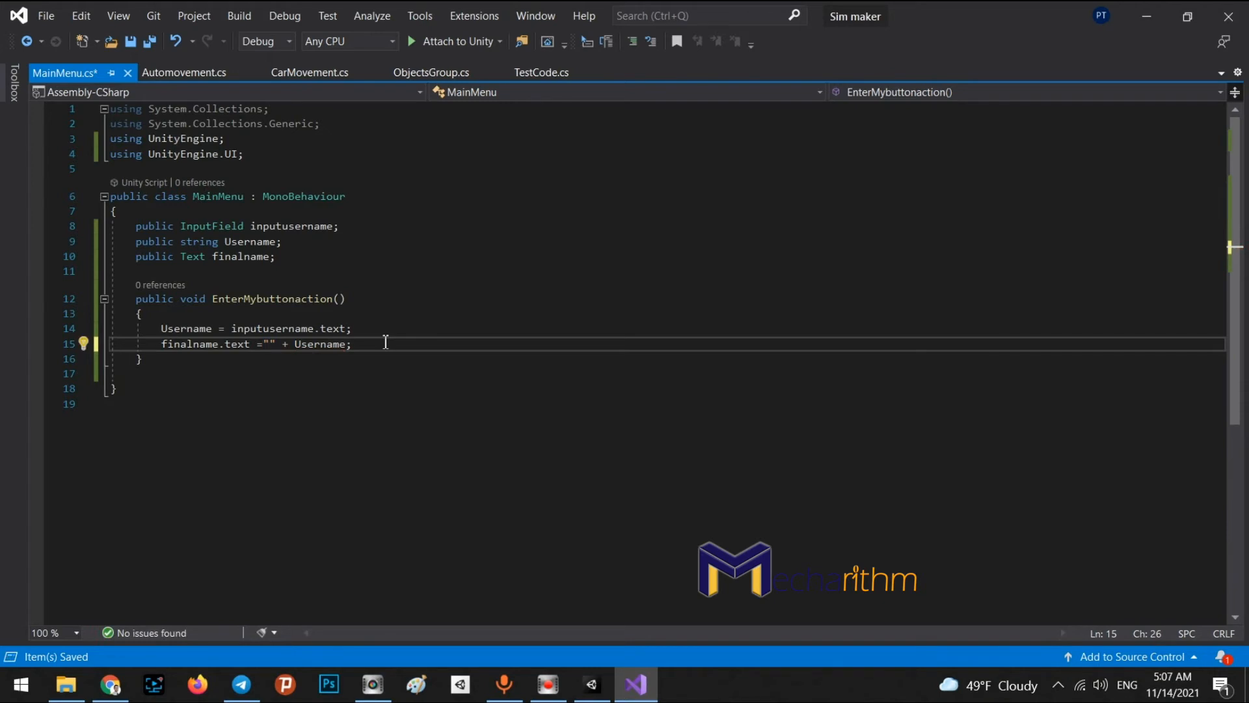
text(It is our user name )
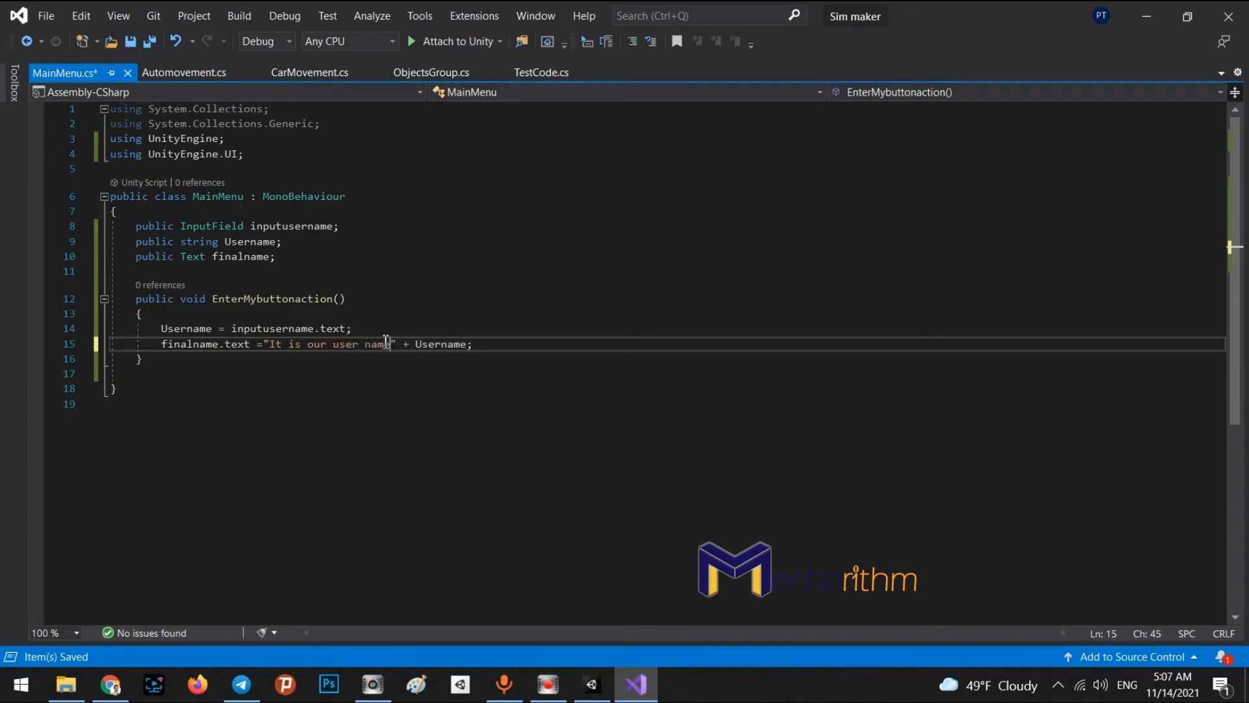
text(=)
Step: Append + "in our sim" after Username in the finalname.text assignment and save the MainMenu script
key(Right)
key(Right)
key(End)
text(+ "in our sim)
key(ctrl+s)
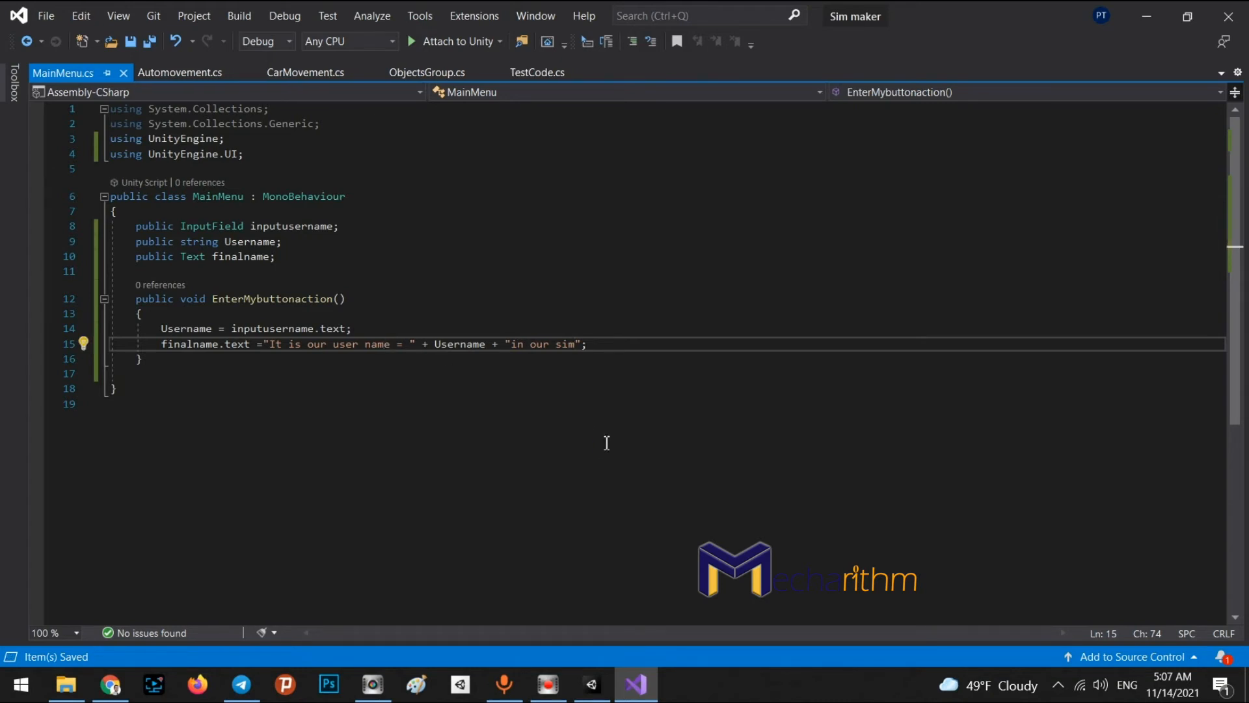
Step: Switch to Unity, run the scene in play mode, and submit a person's first name as the user name
click(591, 684)
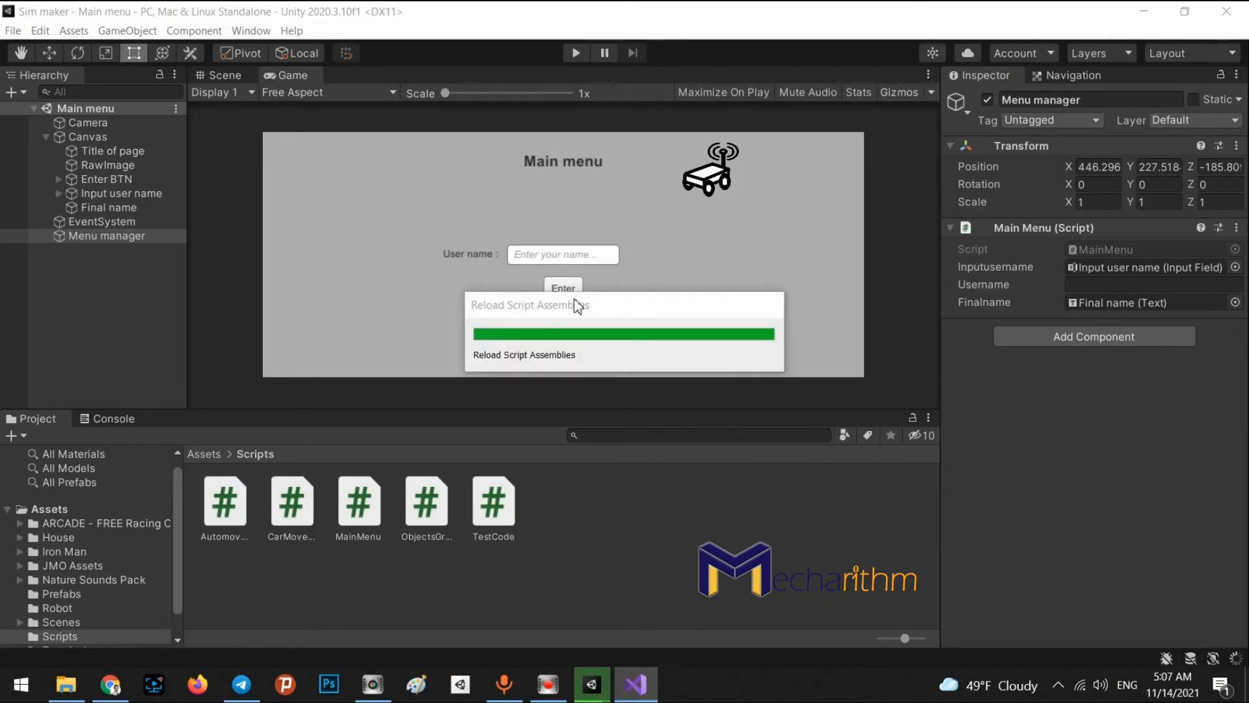
click(577, 53)
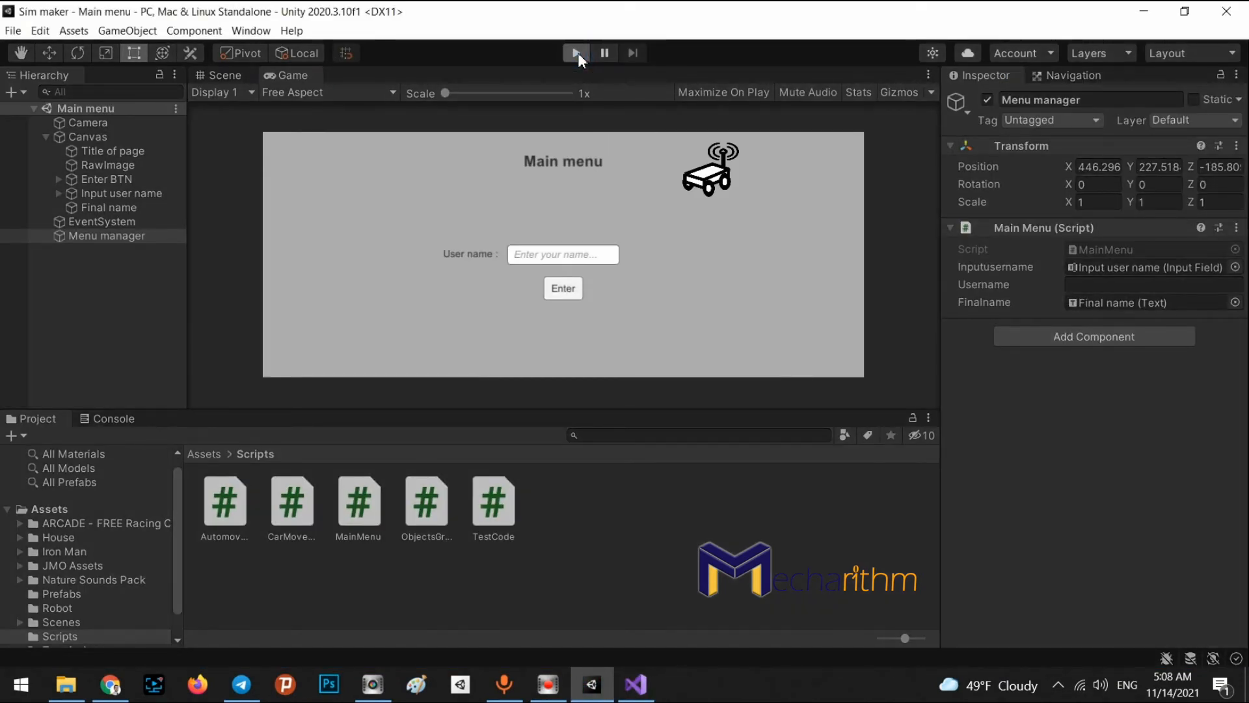
click(550, 255)
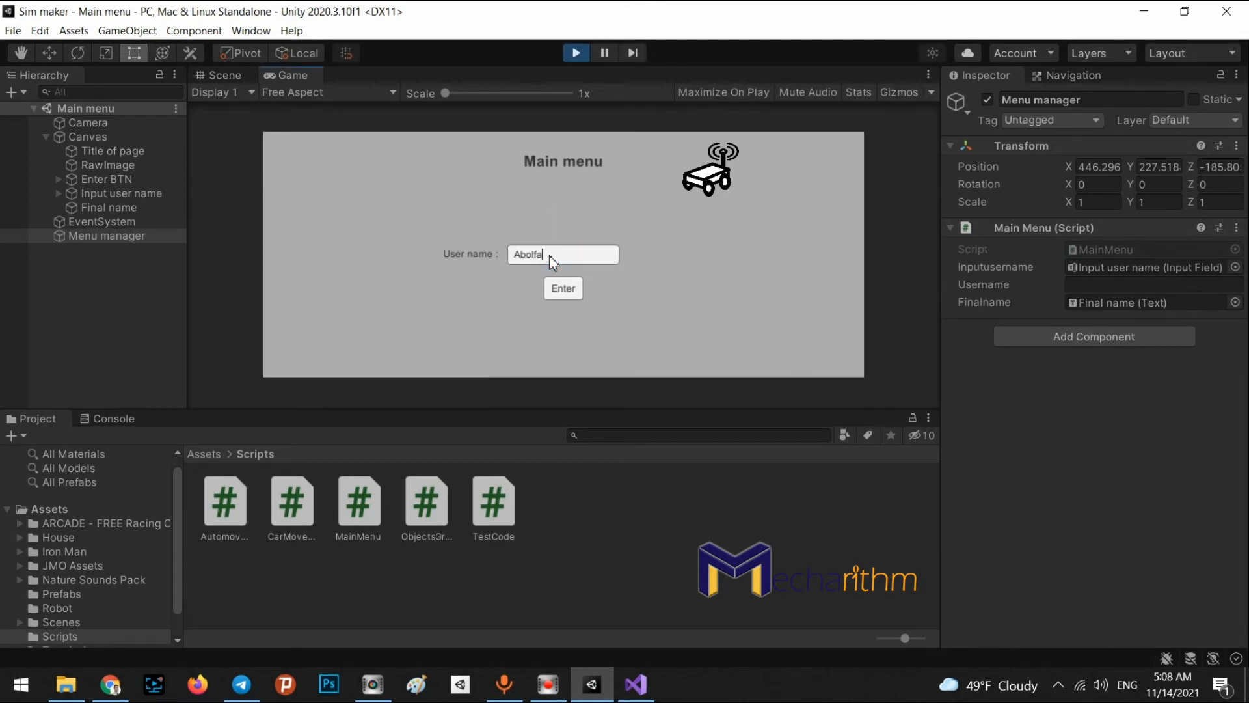
click(572, 298)
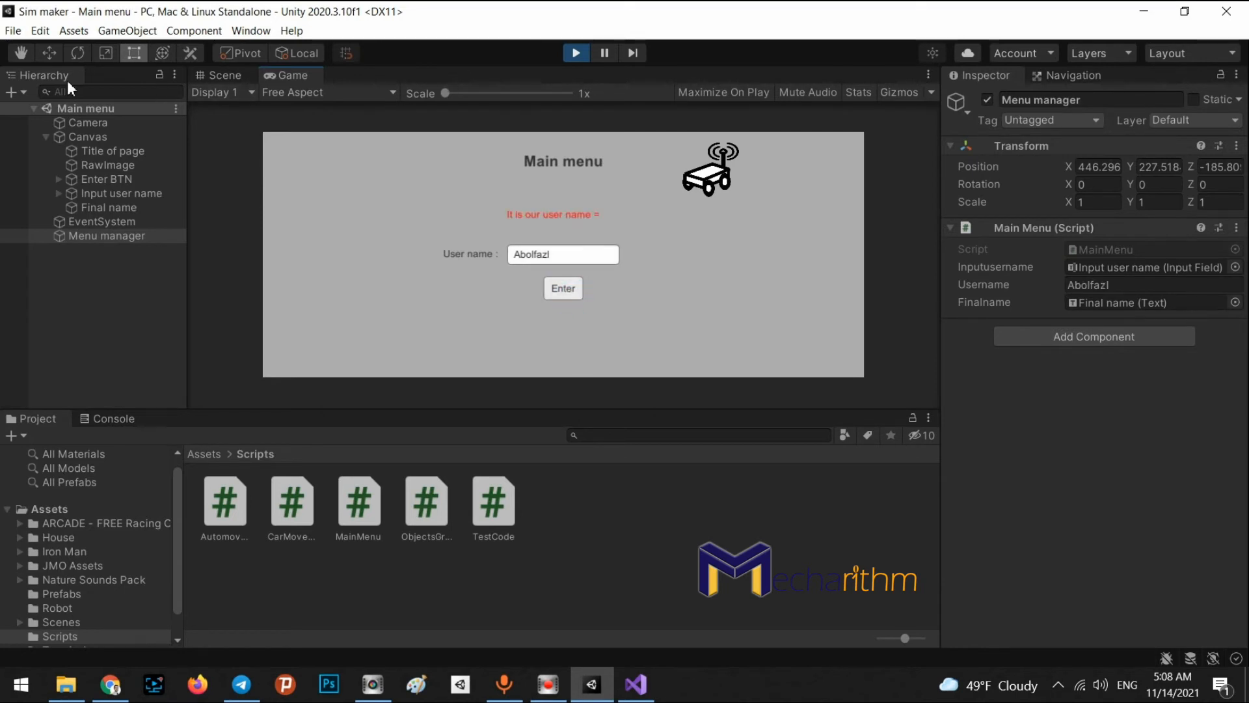
Step: During play, widen the Final name text box in the Scene view to about 318, centre it horizontally, and stop play mode
click(203, 77)
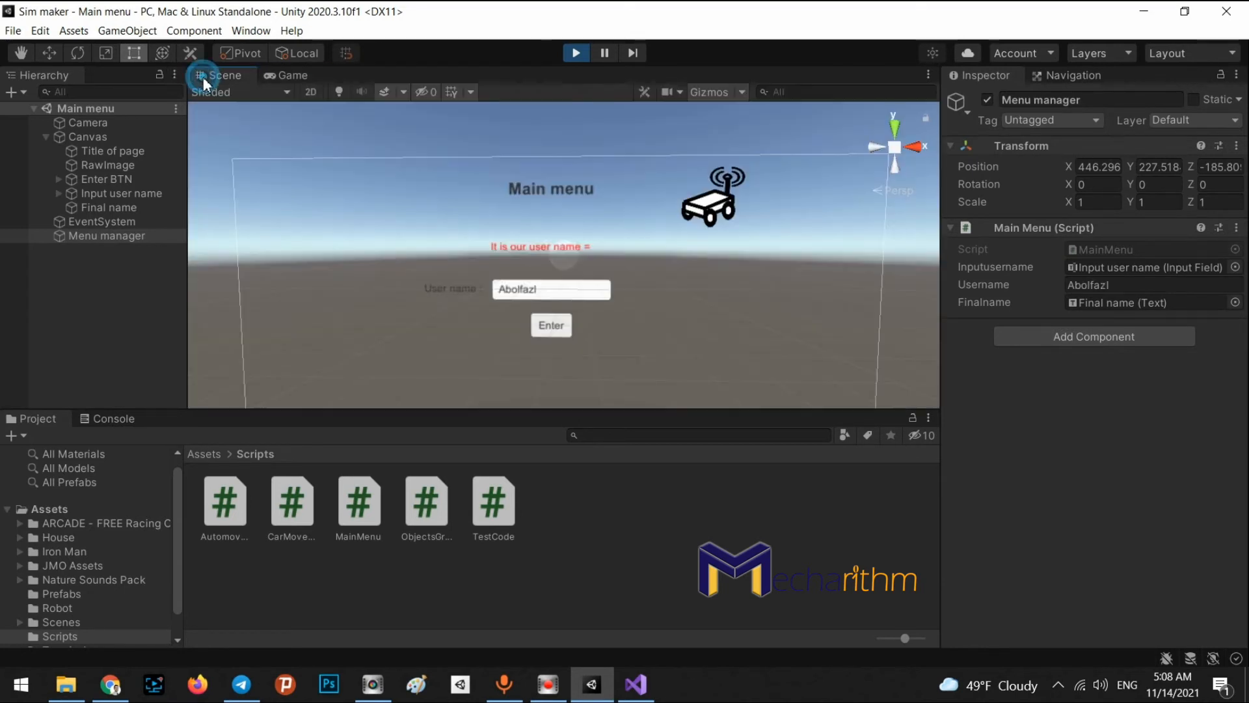
click(108, 207)
right_drag(537, 255, 589, 260)
scroll(589, 261, up, 5)
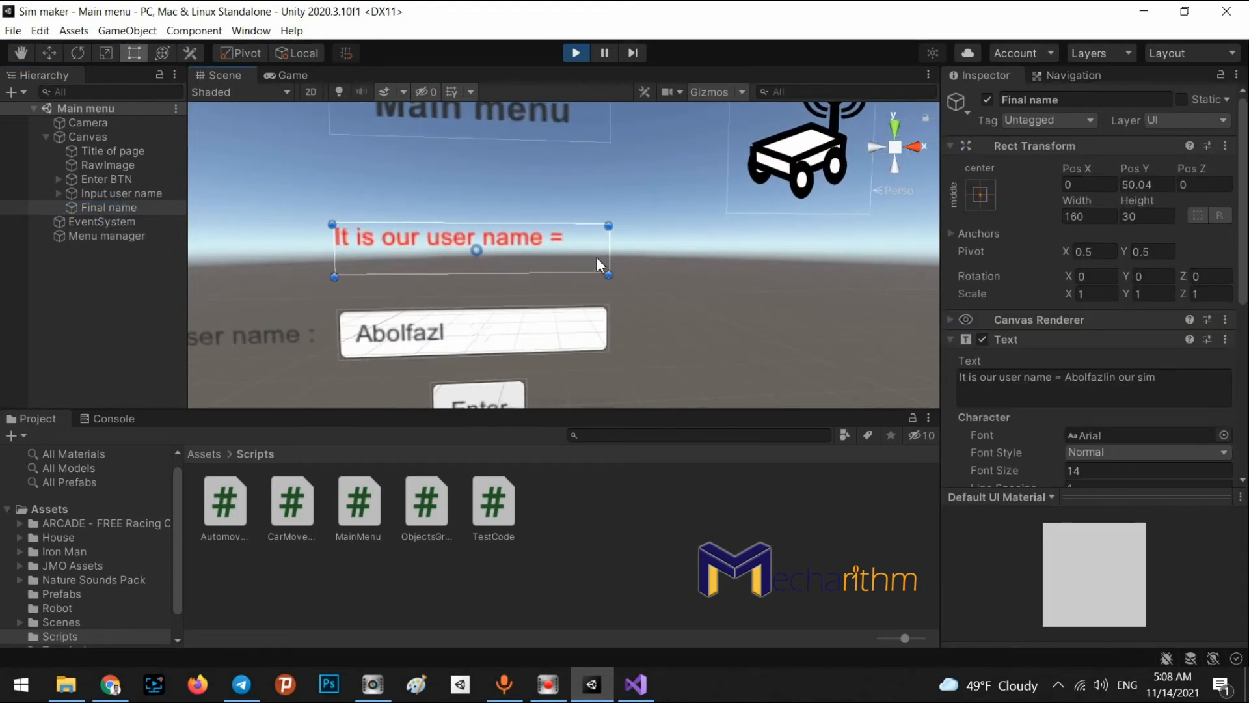
drag(607, 255, 843, 246)
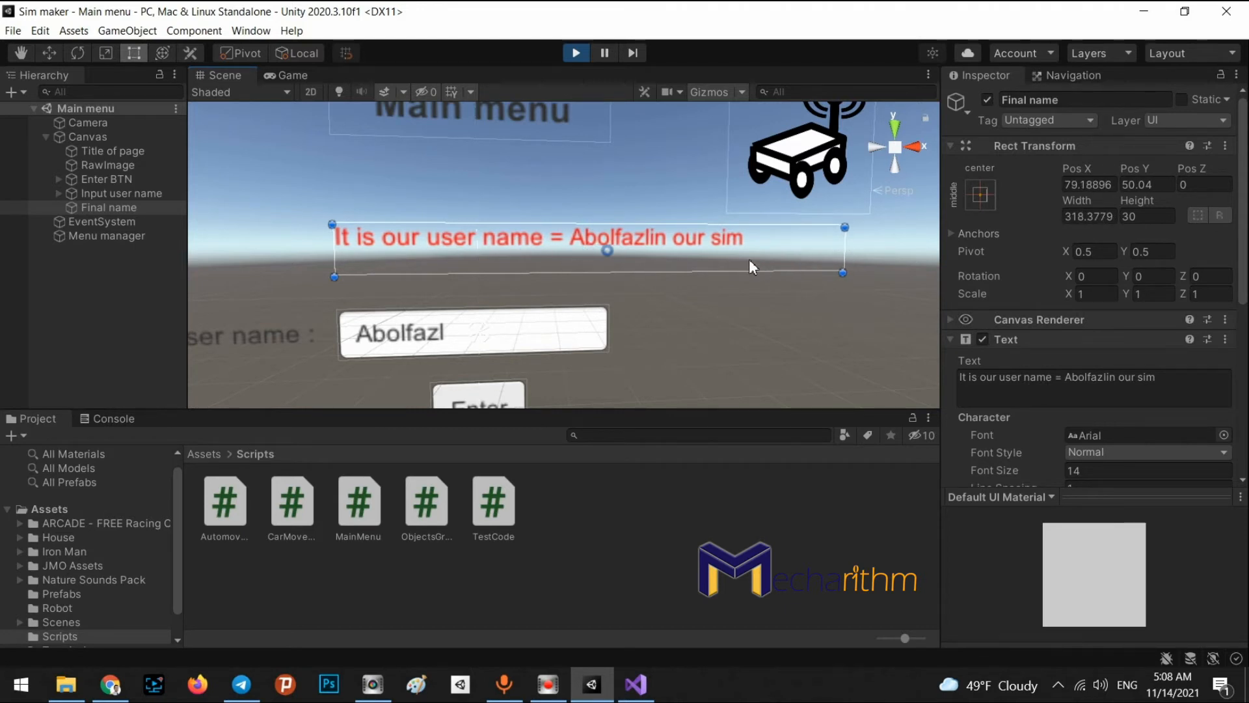
drag(717, 239, 592, 239)
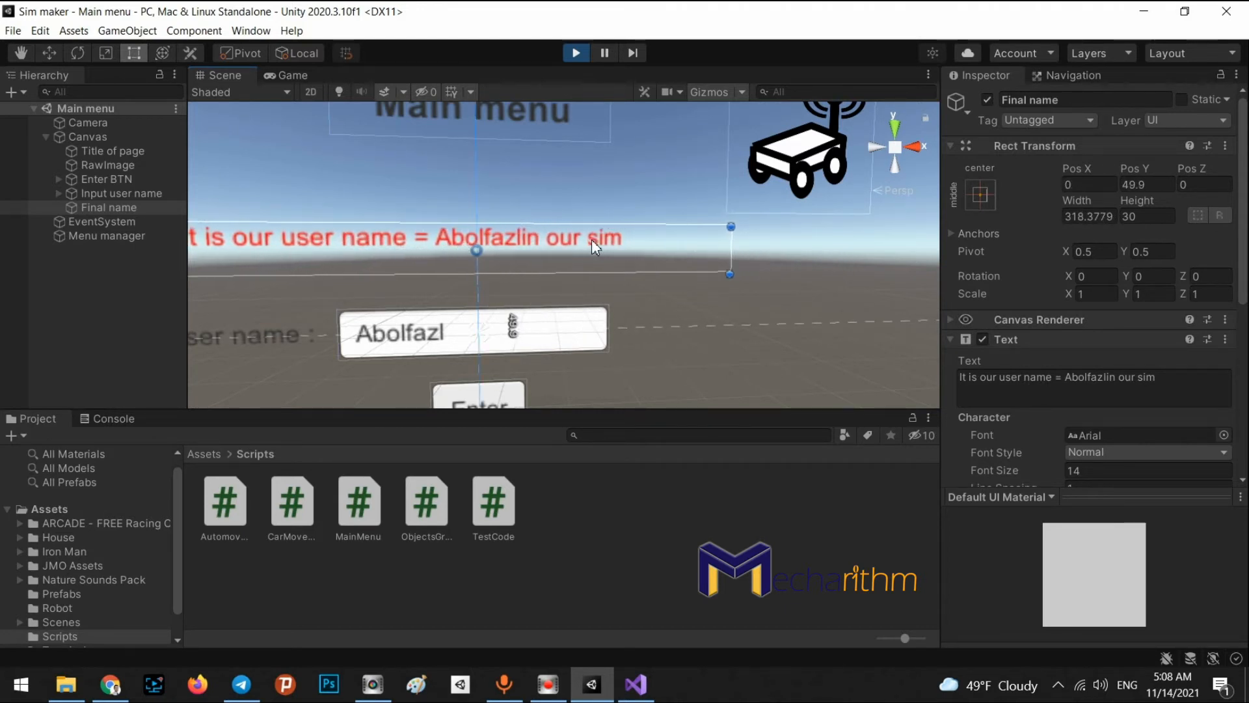
click(576, 52)
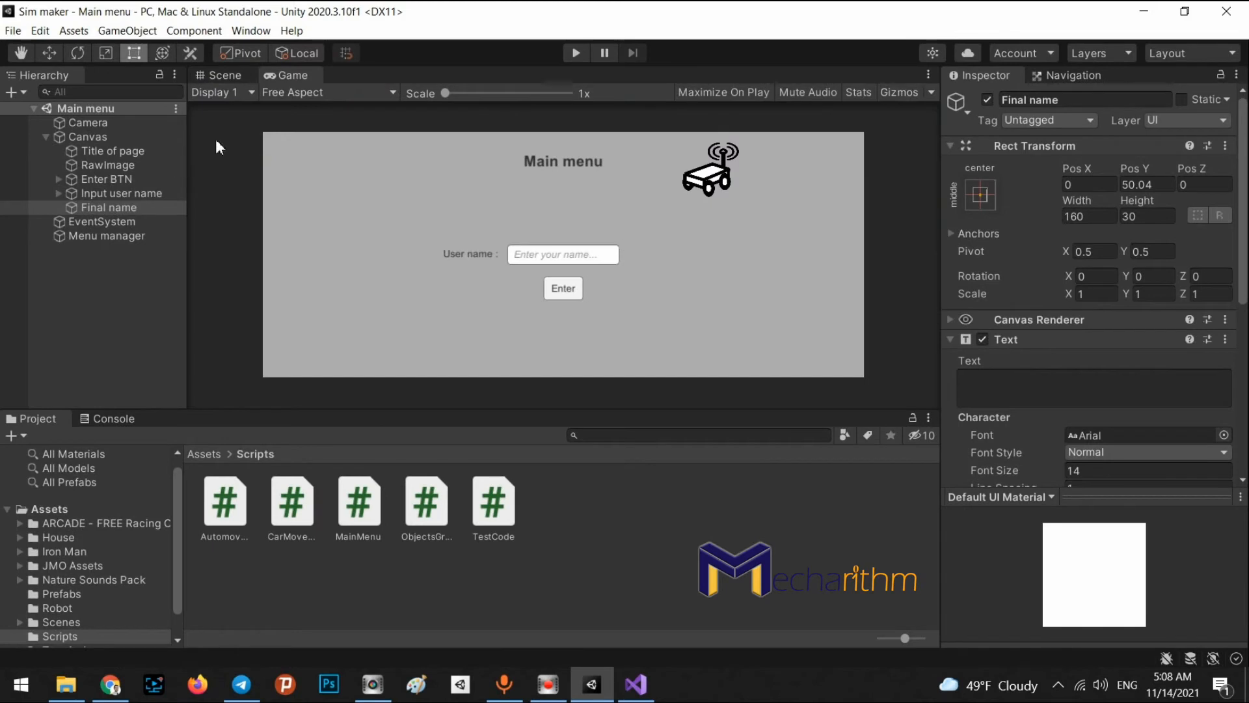
Step: Widen the Final name text box to about 330, and try widening the Input user name field before undoing that resize
click(229, 73)
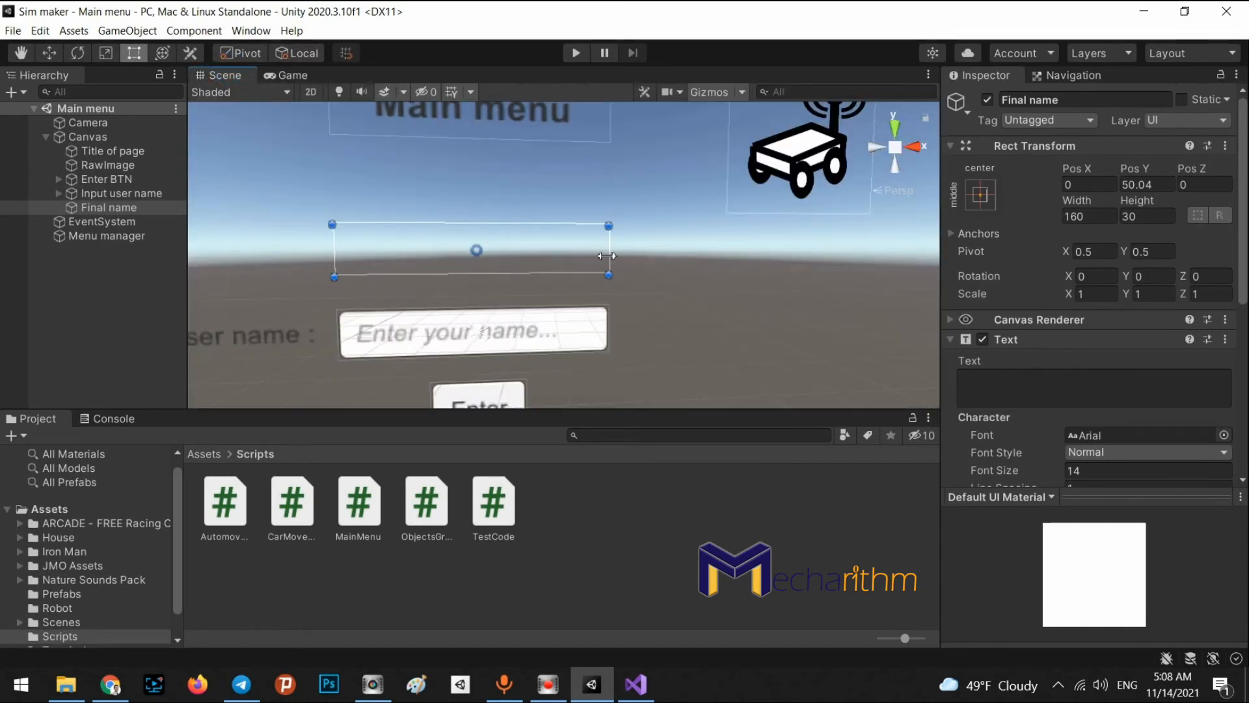
drag(609, 255, 860, 255)
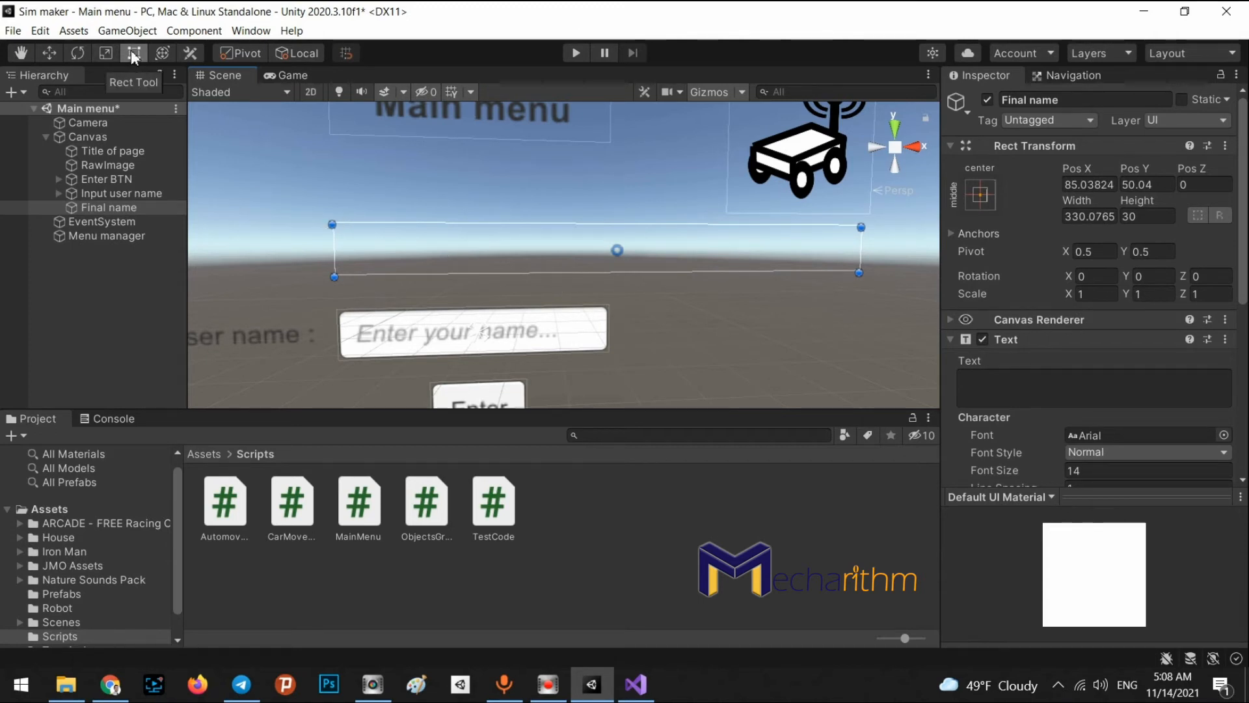
click(502, 332)
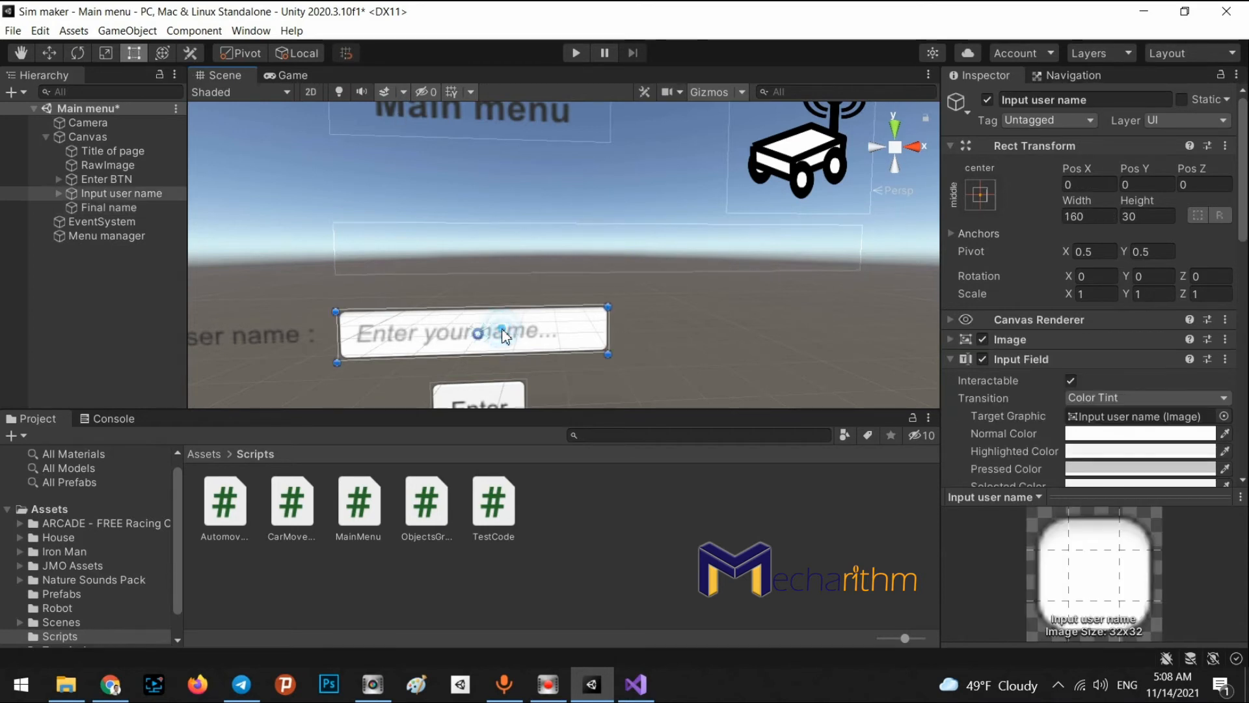
drag(610, 331, 839, 327)
key(ctrl+z)
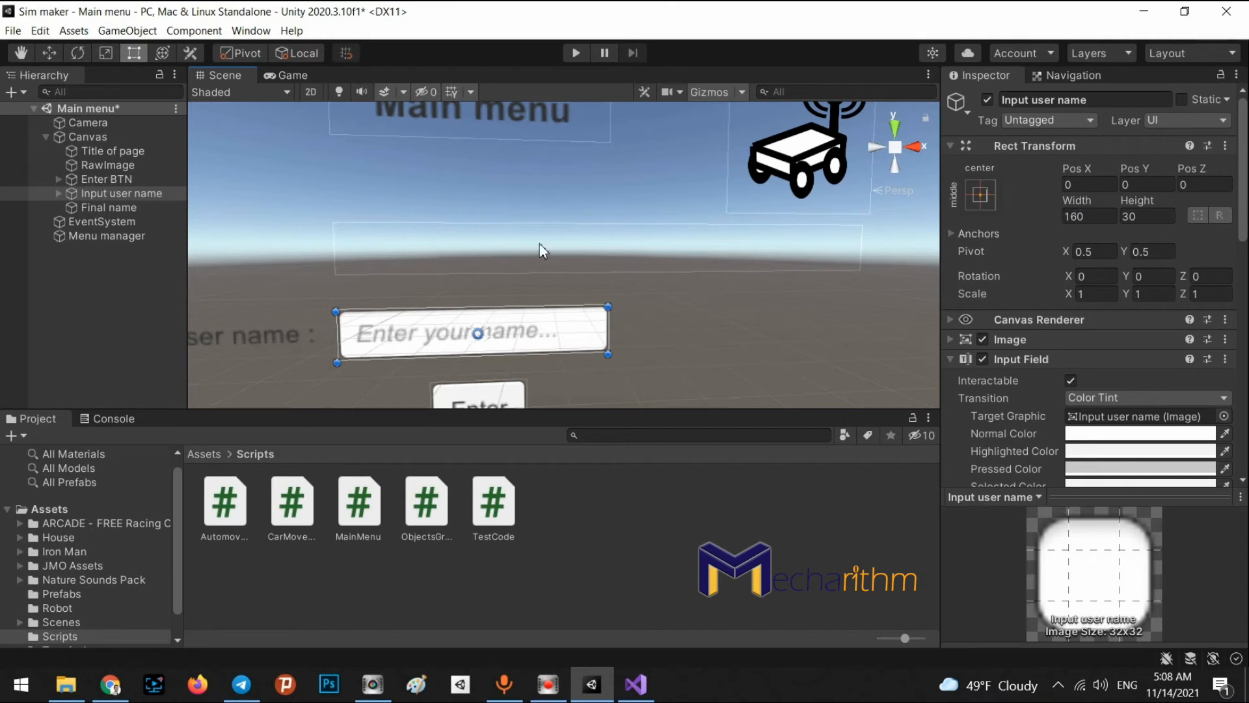
Step: Set the Final name text box's width to 500, centre it horizontally above the input field at Pos X 0, and save the scene
click(112, 206)
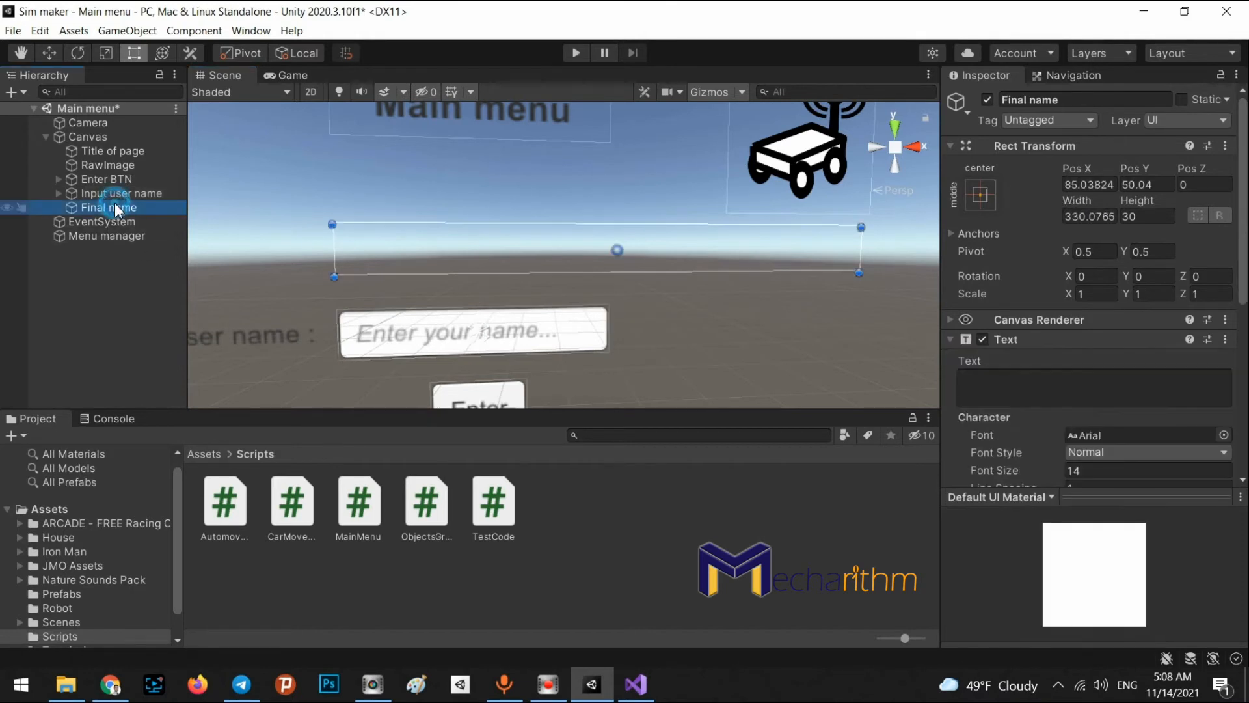
click(1084, 221)
text(500)
mouse_move(688, 265)
right_down()
mouse_move(433, 243)
mouse_move(756, 290)
mouse_move(657, 273)
mouse_move(696, 252)
right_up()
key(s)
drag(696, 253, 606, 252)
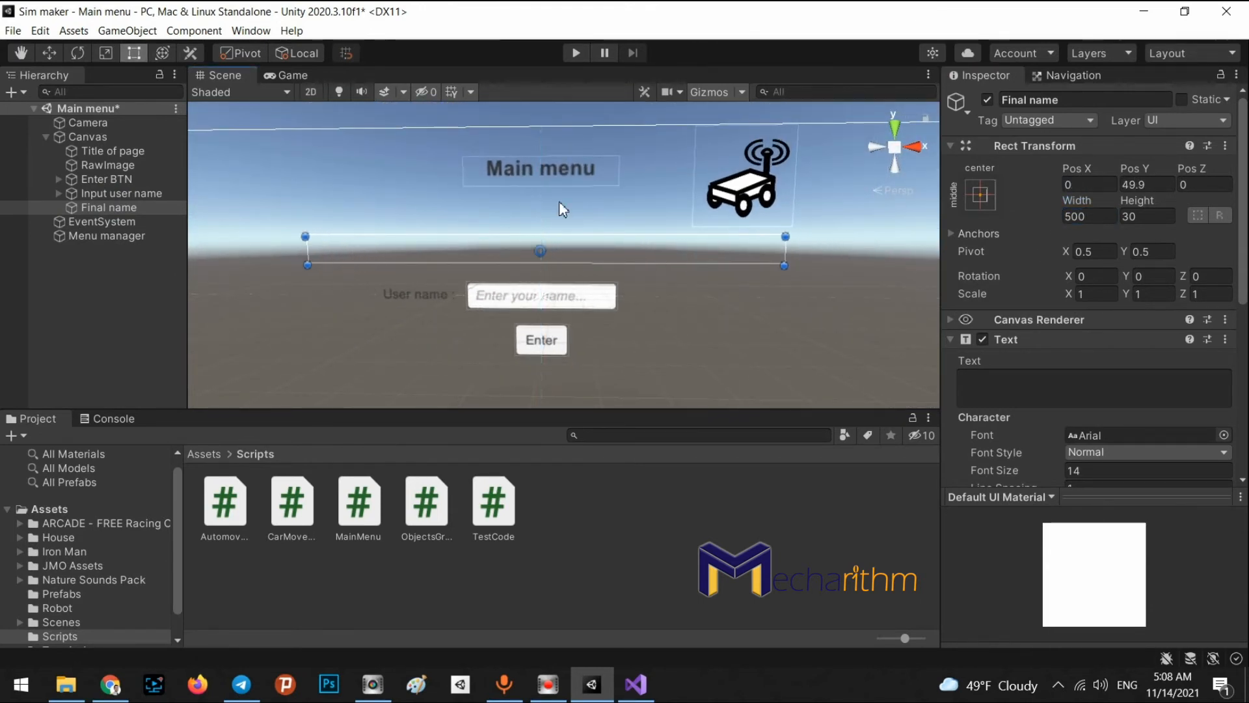
key(ctrl+s)
Step: In Visual Studio, insert a space before "in our sim" inside its string and save the MainMenu script
click(635, 684)
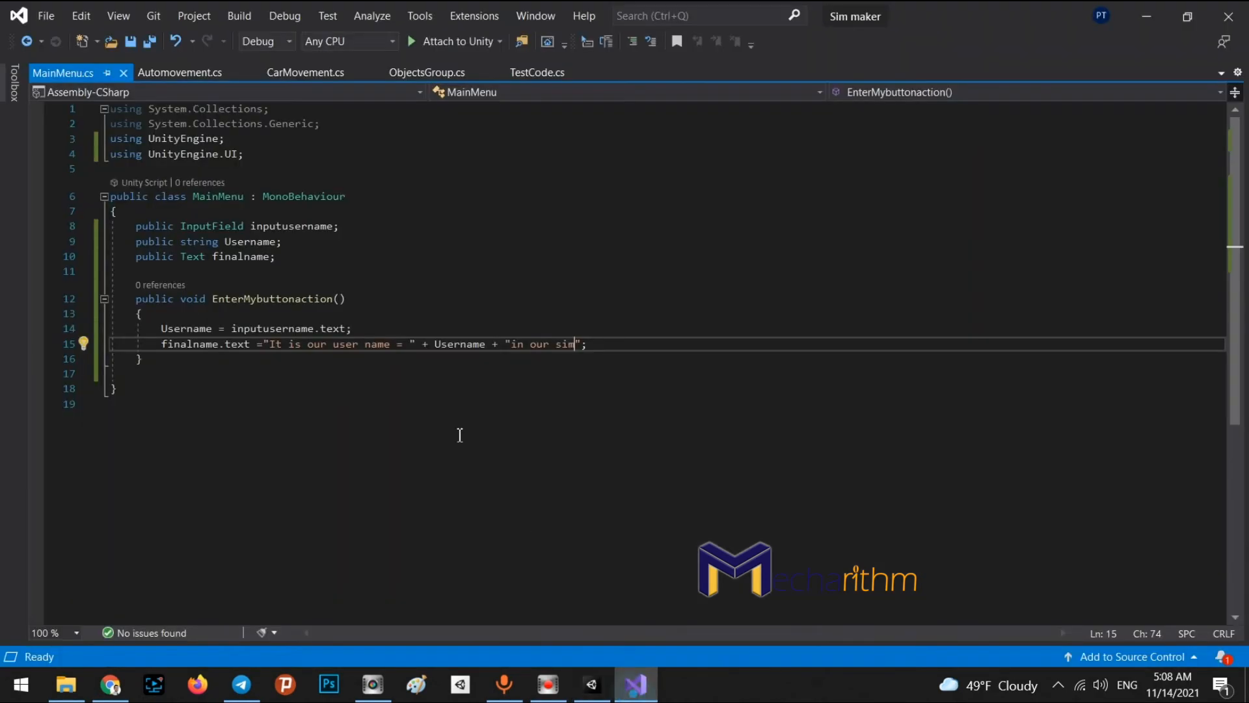
click(512, 344)
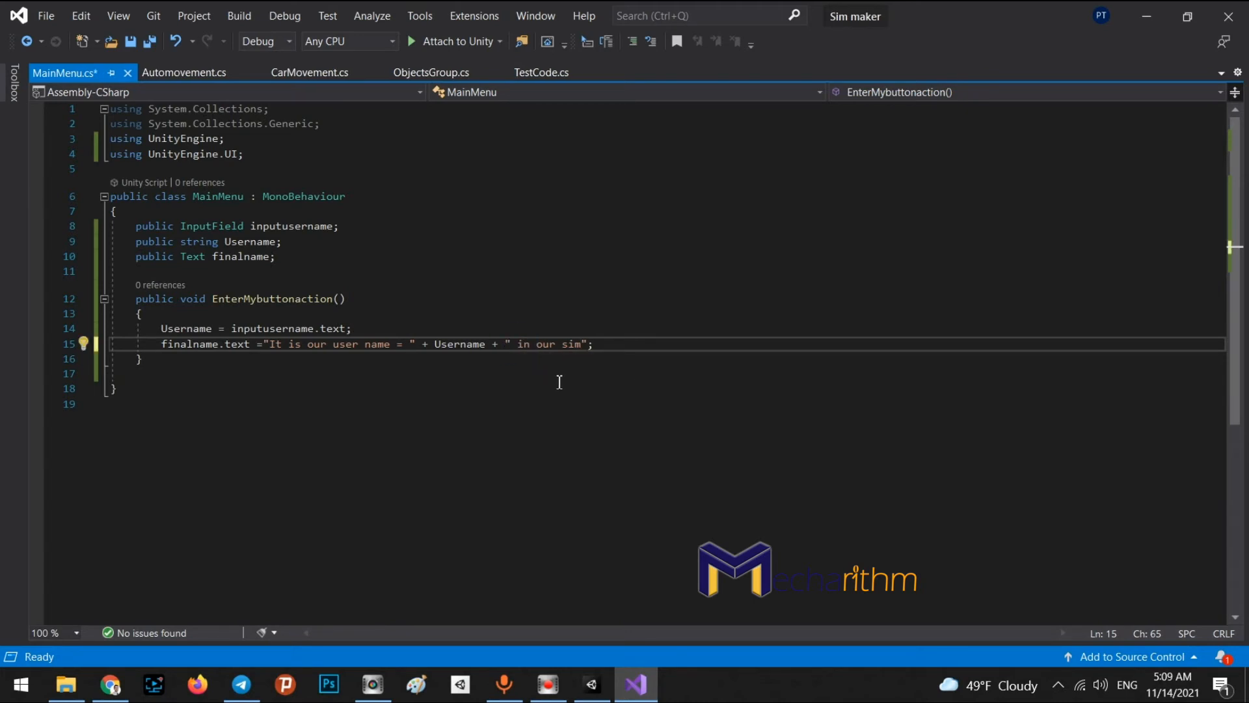
key(ctrl+s)
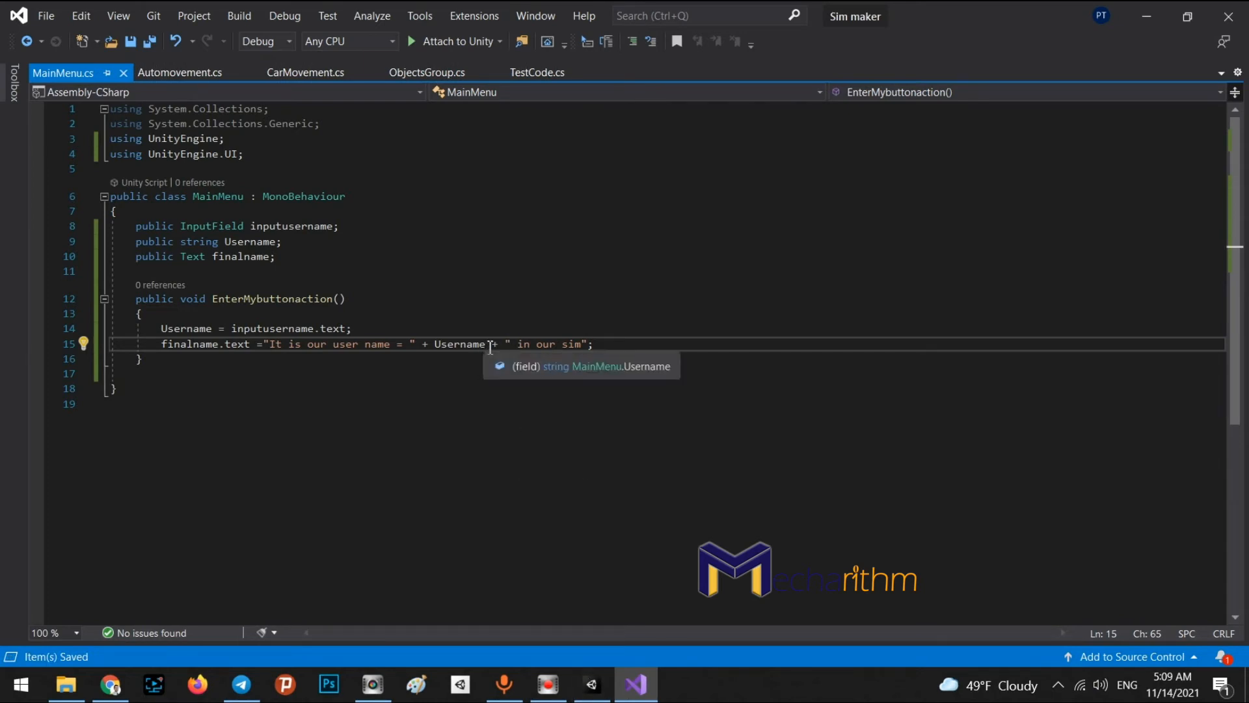
drag(487, 345, 434, 344)
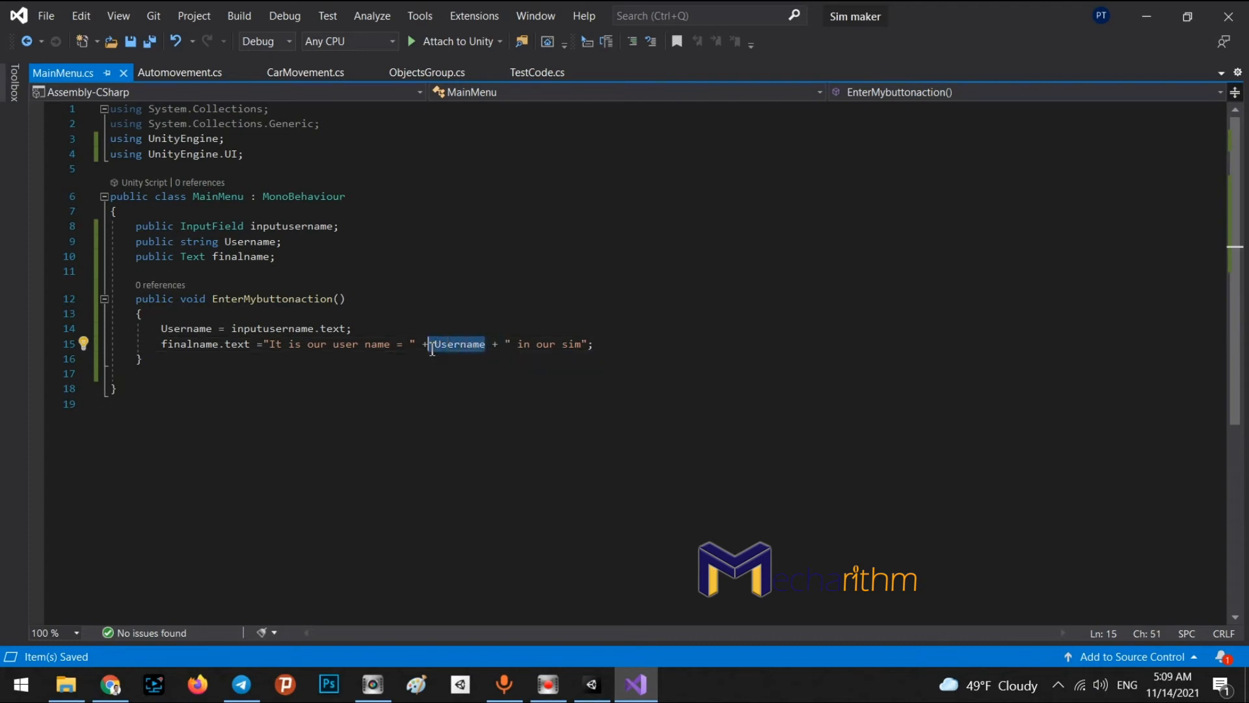
click(520, 343)
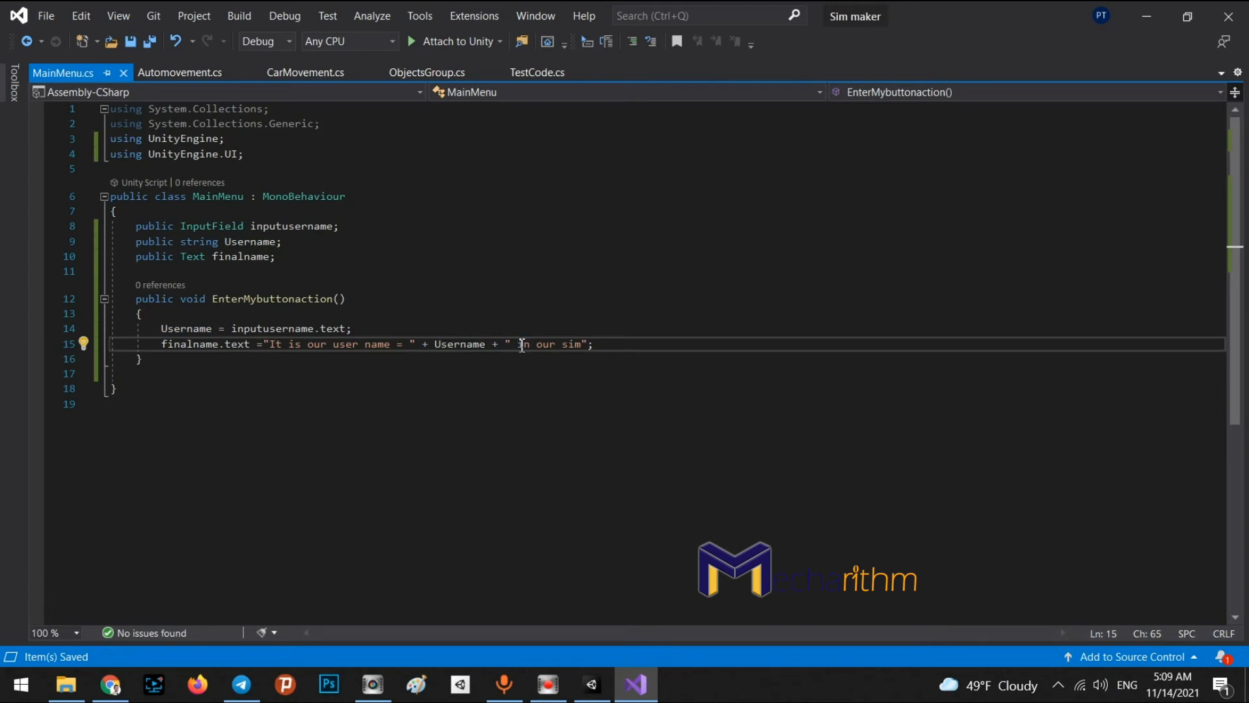
Step: Back in Unity, run the scene, submit a person's first name as the user name, stop play mode, and clear the selection
click(591, 685)
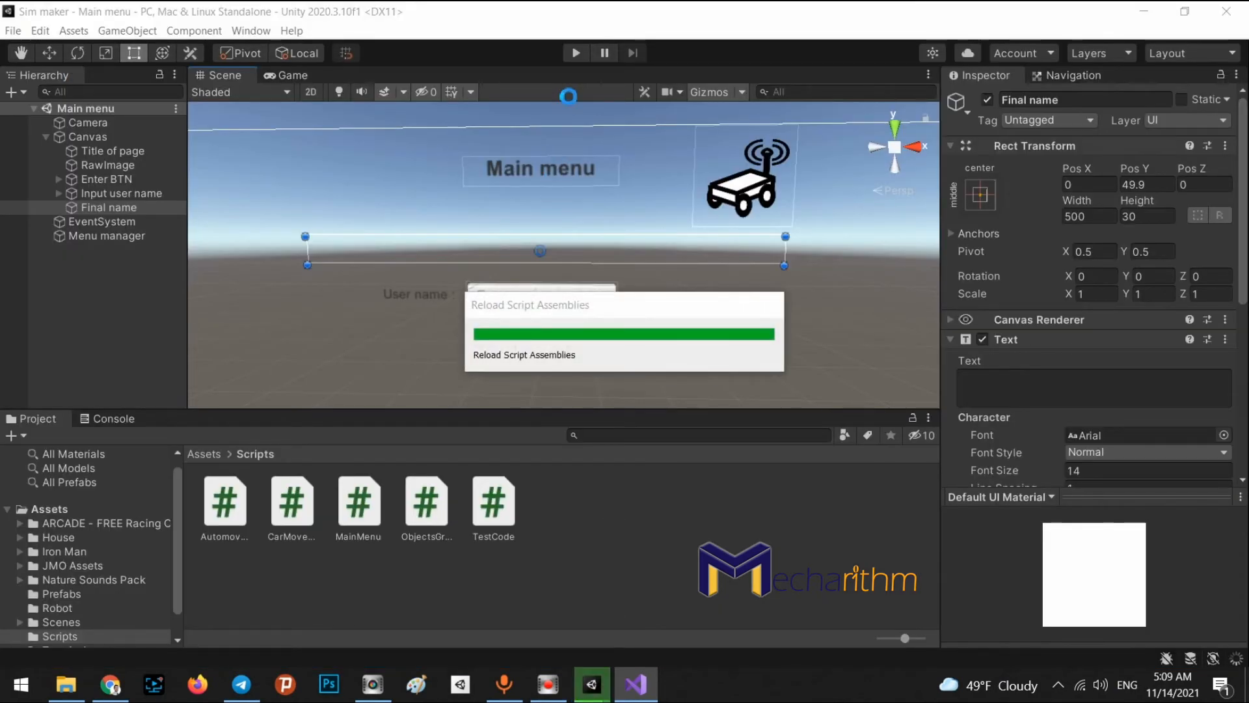
click(576, 53)
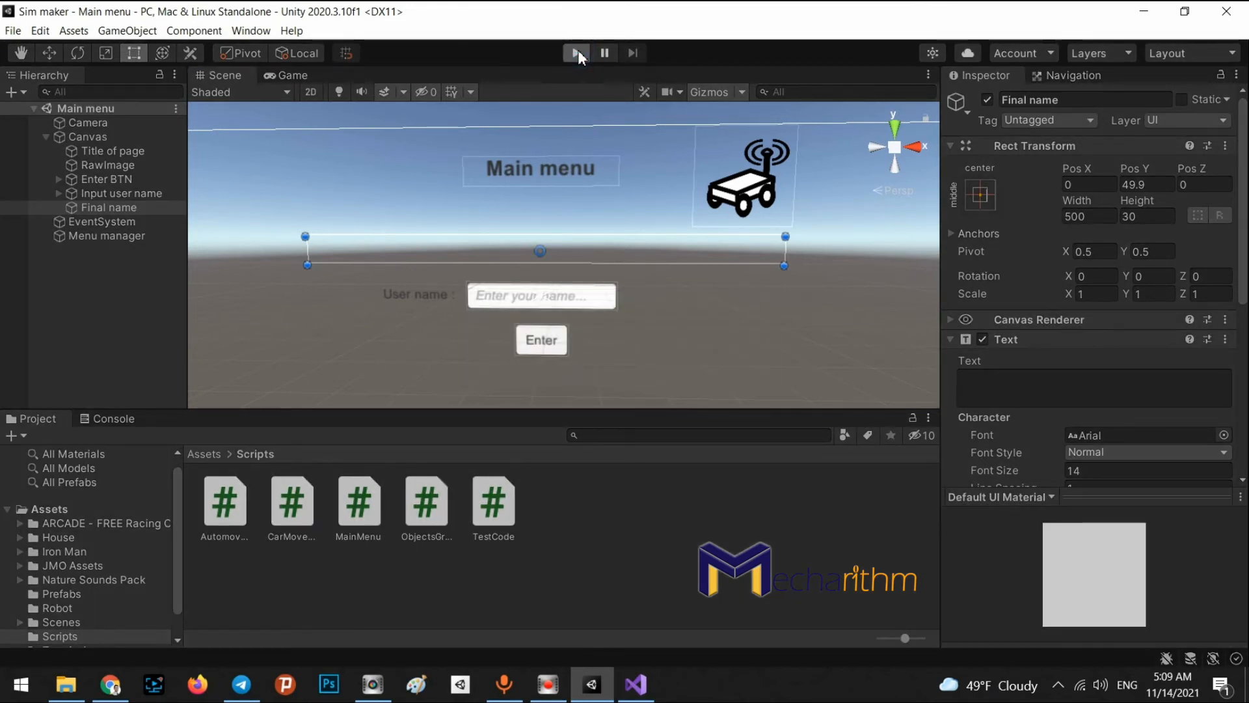
click(564, 254)
text(Abolfazl)
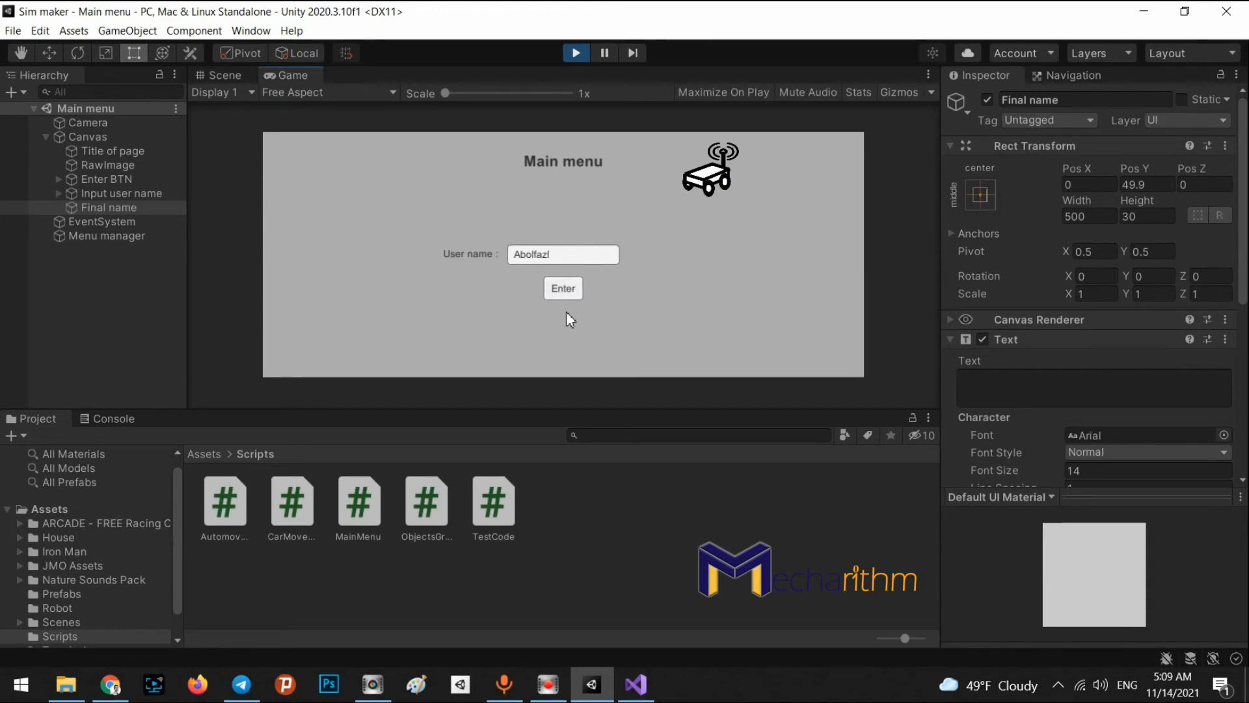
click(581, 292)
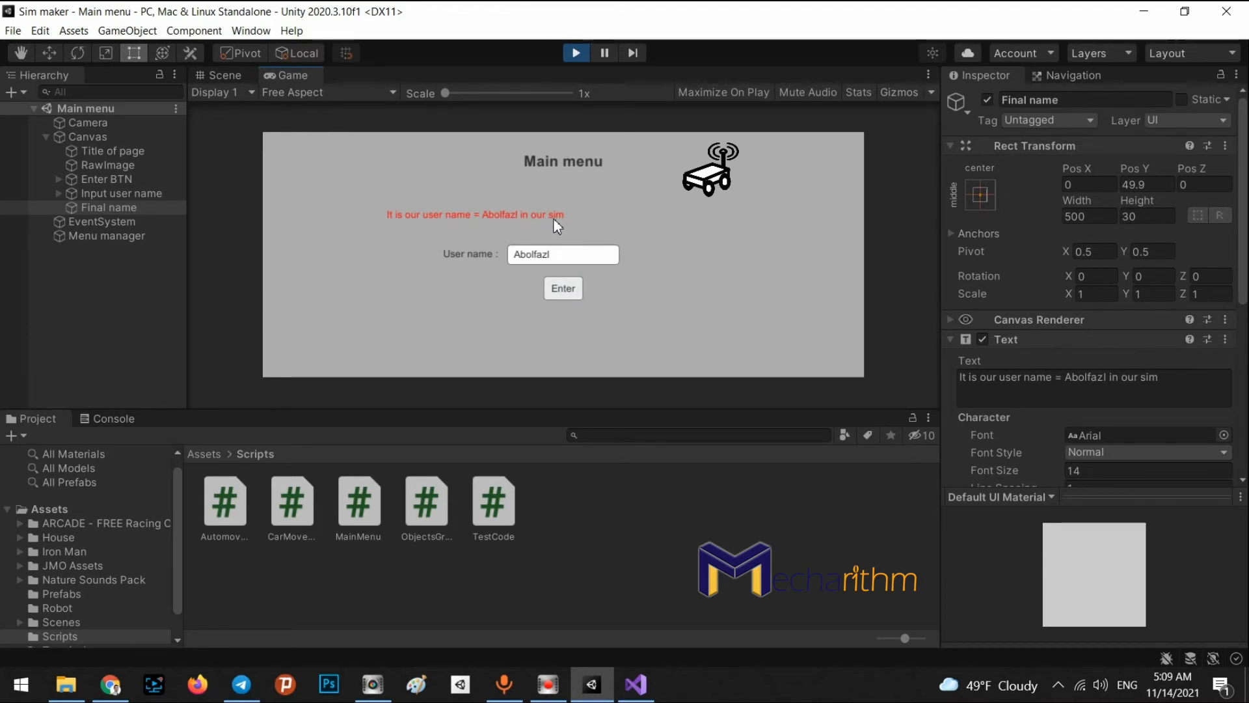
click(571, 55)
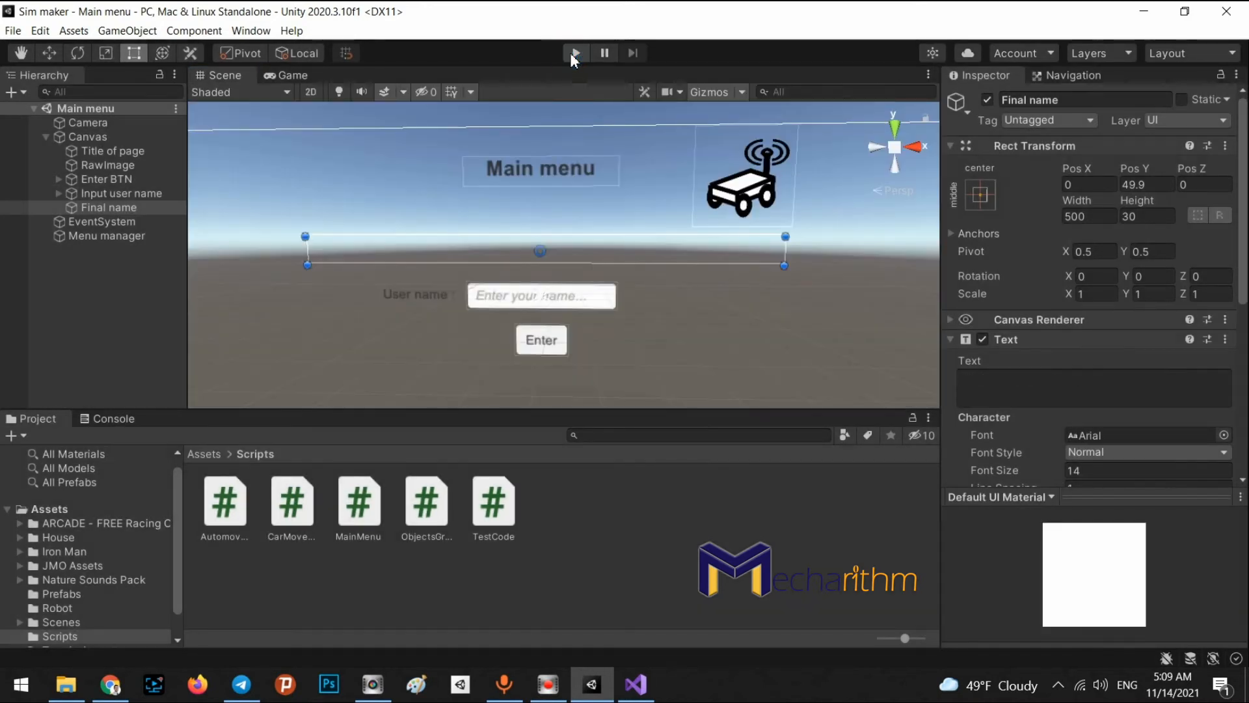
click(135, 301)
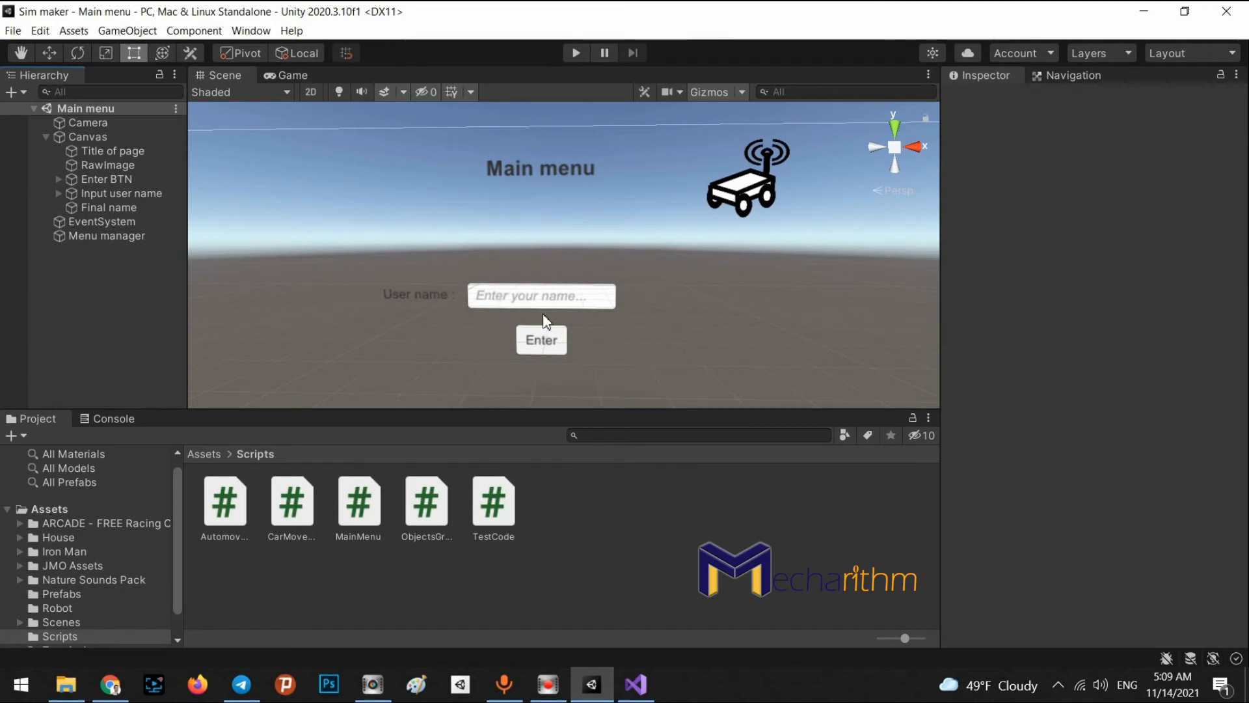
Step: In Visual Studio, add an empty private void Start() method above EnterMybuttonaction in the MainMenu script
click(648, 694)
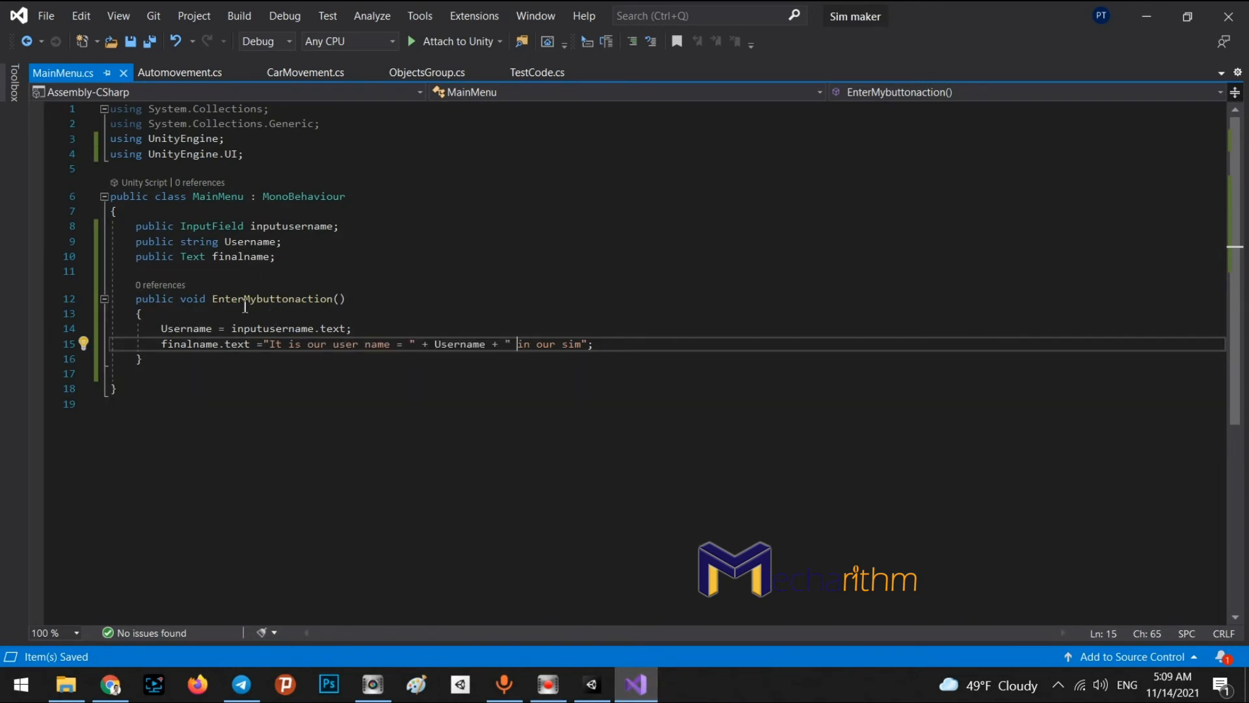
click(192, 272)
key(Return)
key(Return)
click(178, 286)
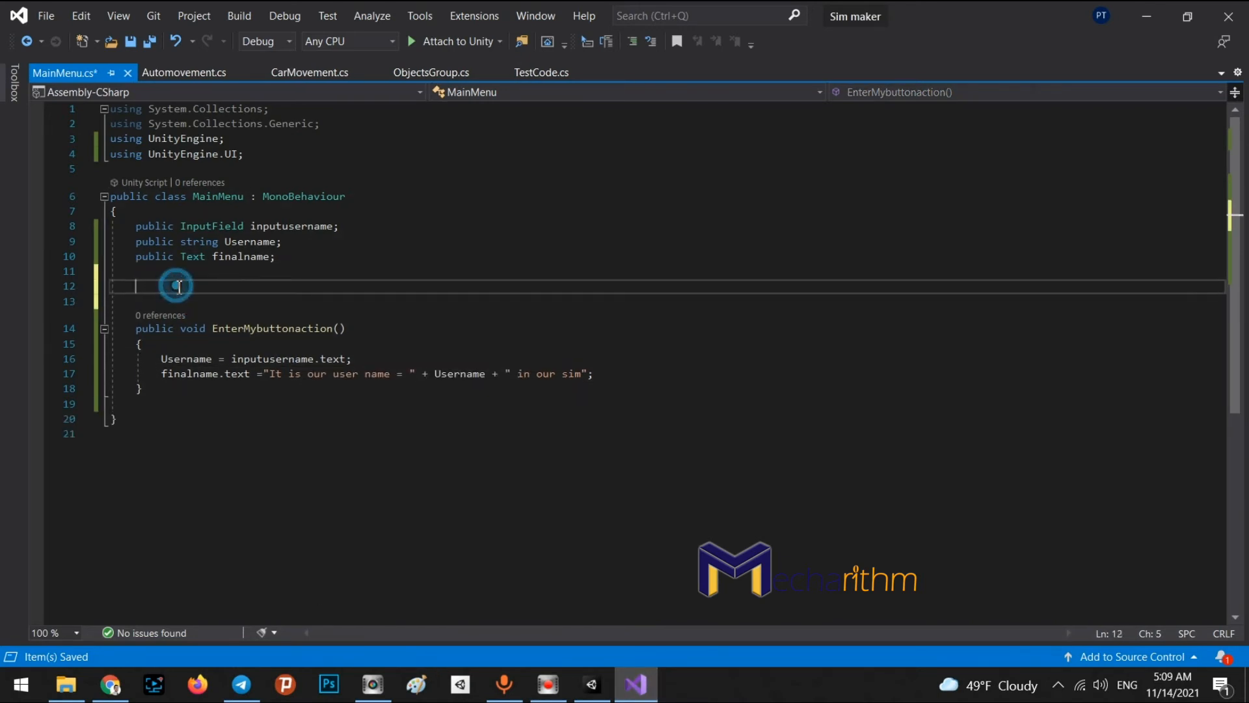
text(void star)
key(Tab)
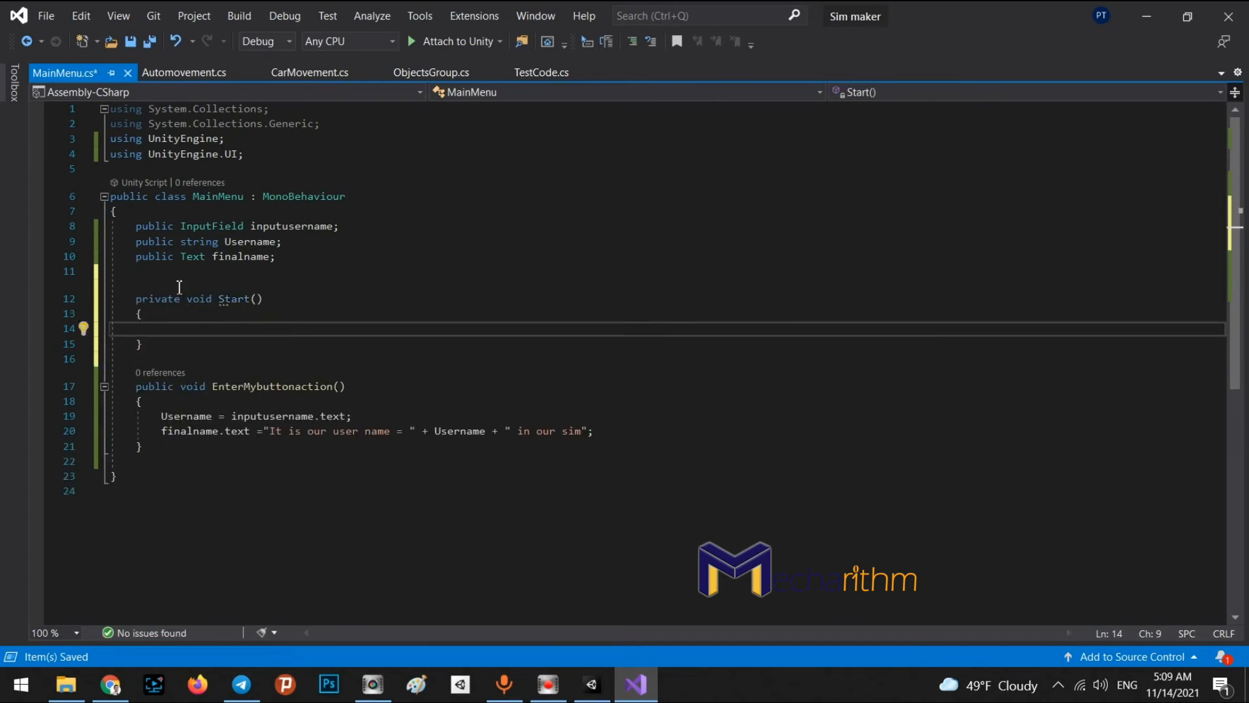
Step: Inside Start(), write finalname.gameObject.SetActive(false); to hide the final name text when the scene begins
click(229, 255)
double_click(218, 257)
key(ctrl+c)
click(173, 327)
key(ctrl+v)
text(.gameObject)
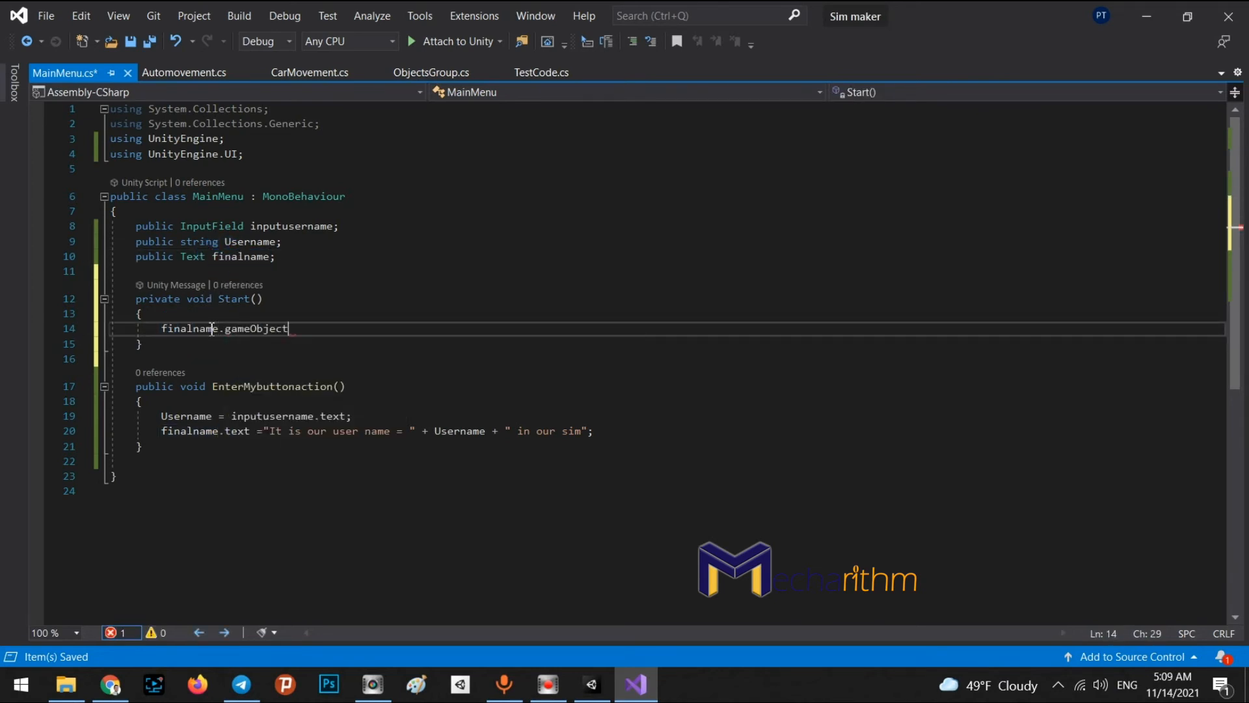
text(.setActive(false)
key(Right)
key(Right)
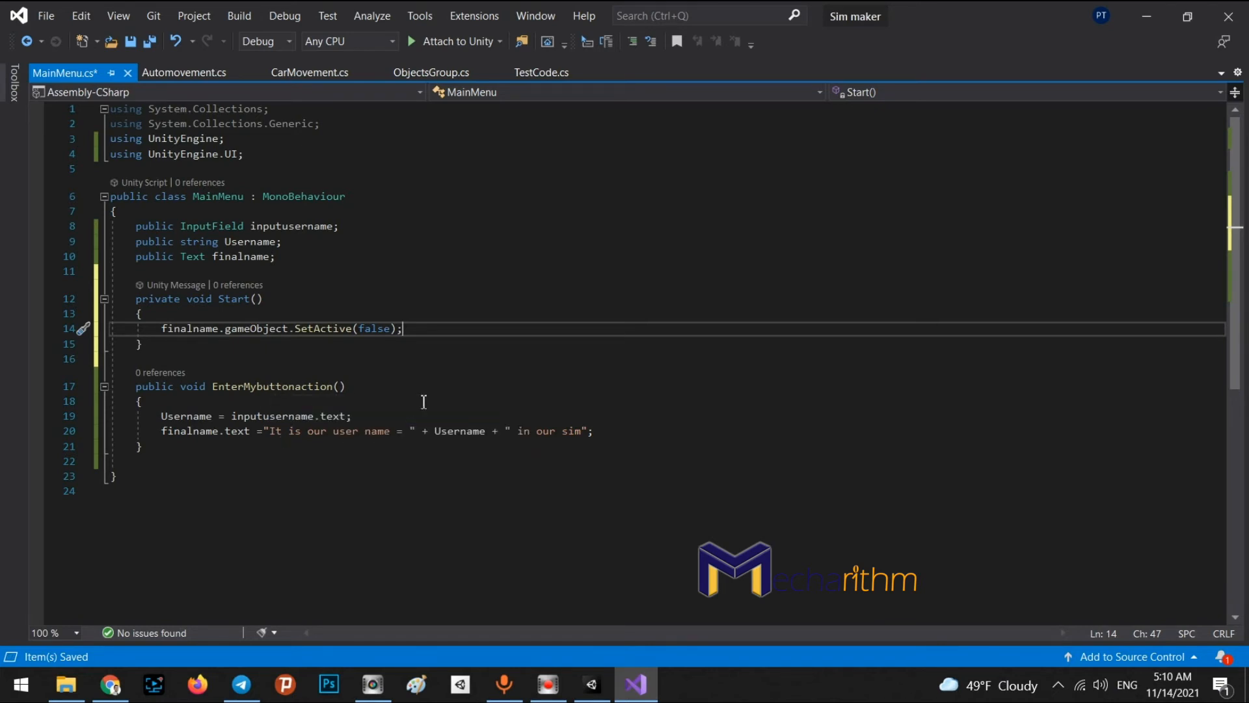
Step: In EnterMybuttonaction, add inputusername.gameObject.SetActive(false); on a new line below the Username assignment
click(363, 416)
key(Return)
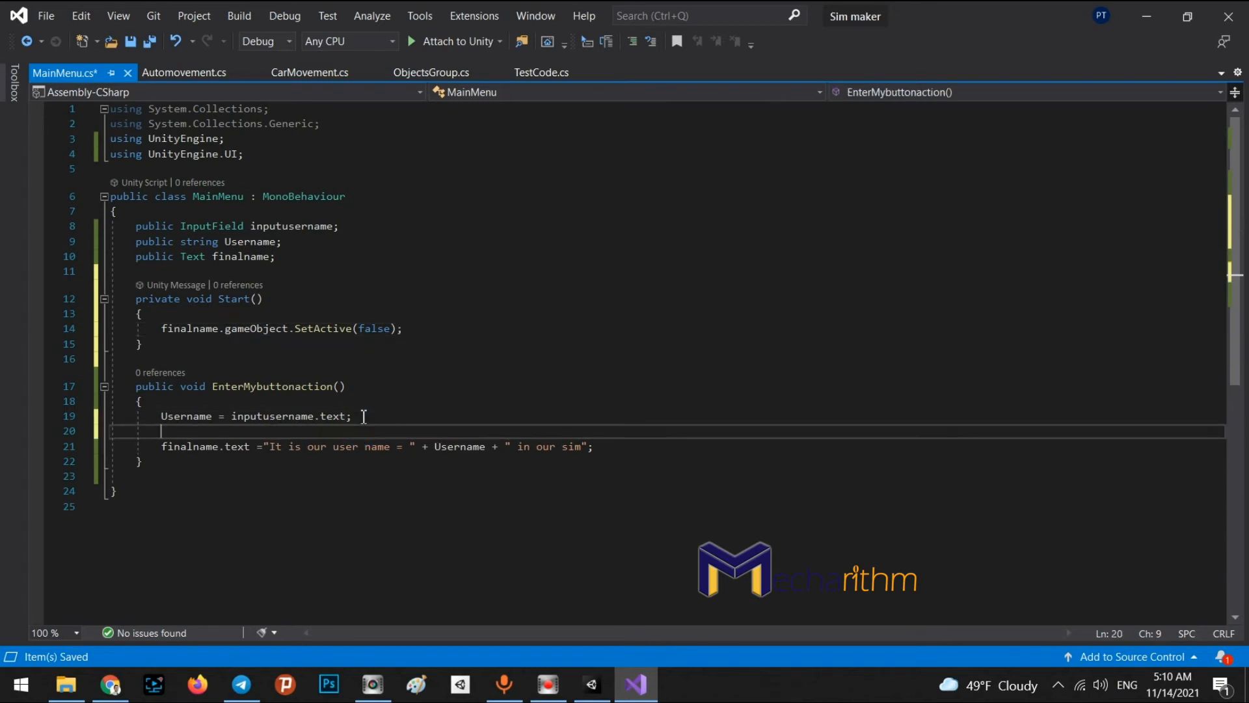
double_click(265, 417)
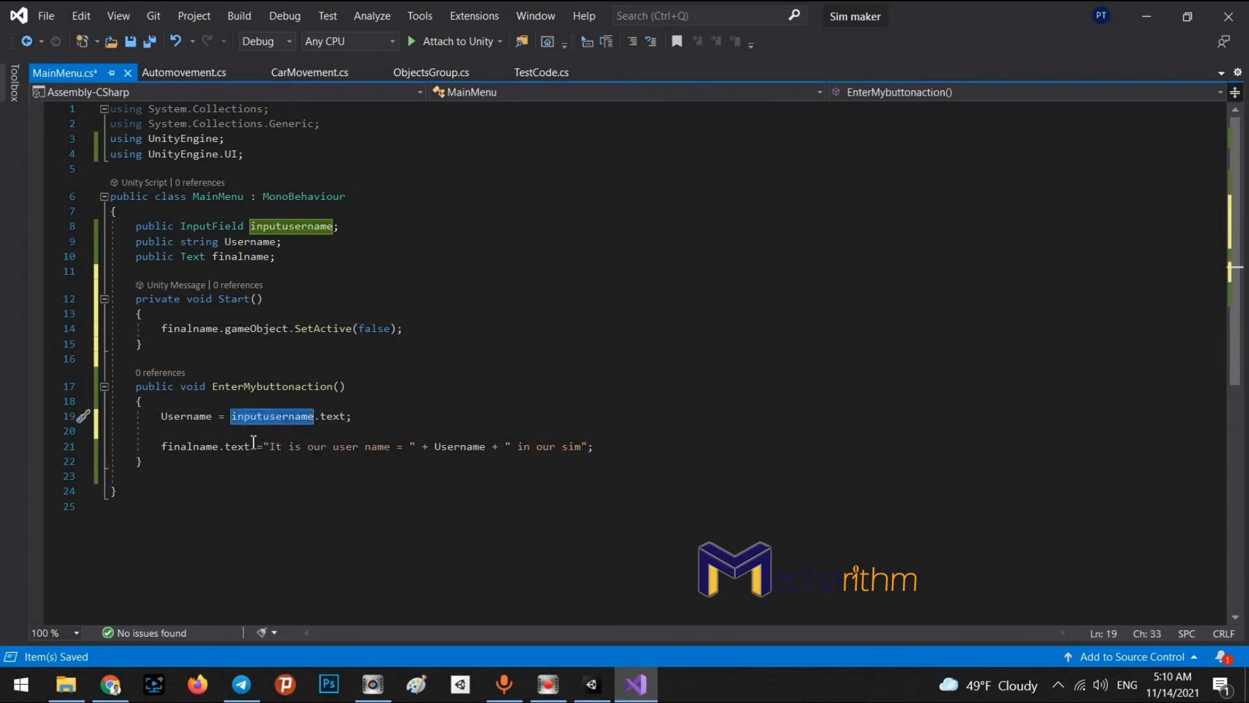
key(ctrl+c)
click(200, 432)
key(ctrl+v)
text(.g)
key(Tab)
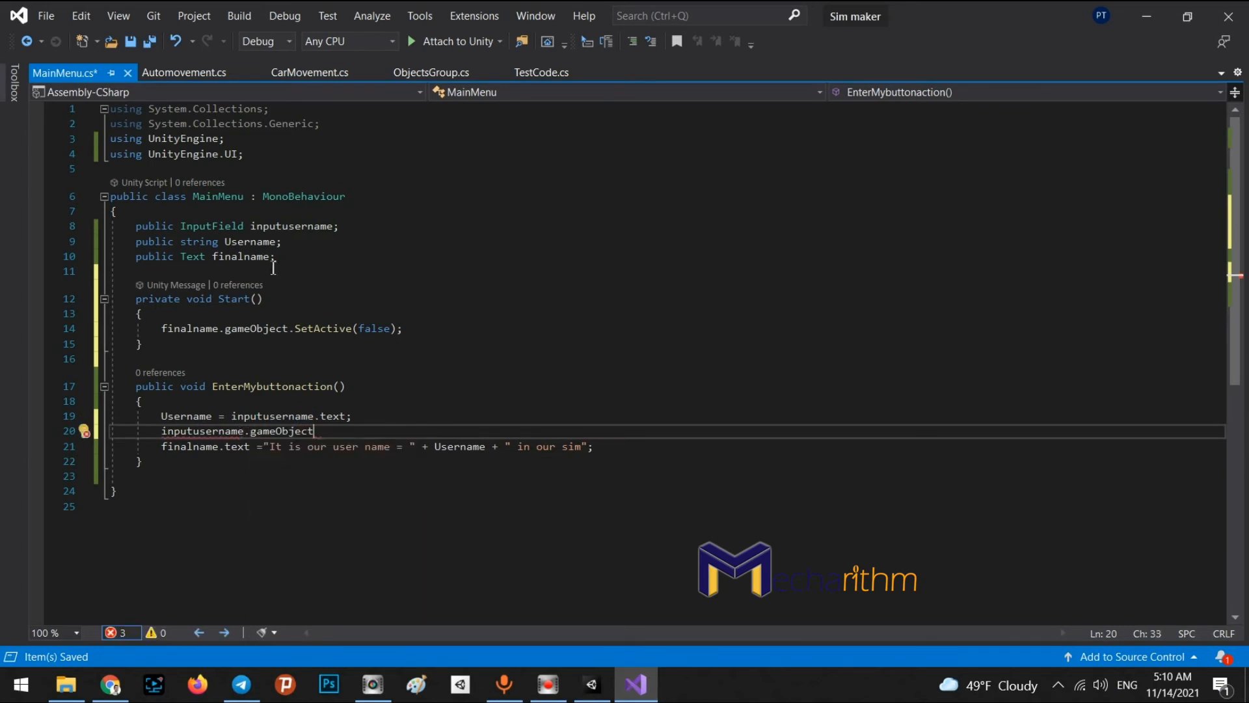
drag(221, 330, 425, 332)
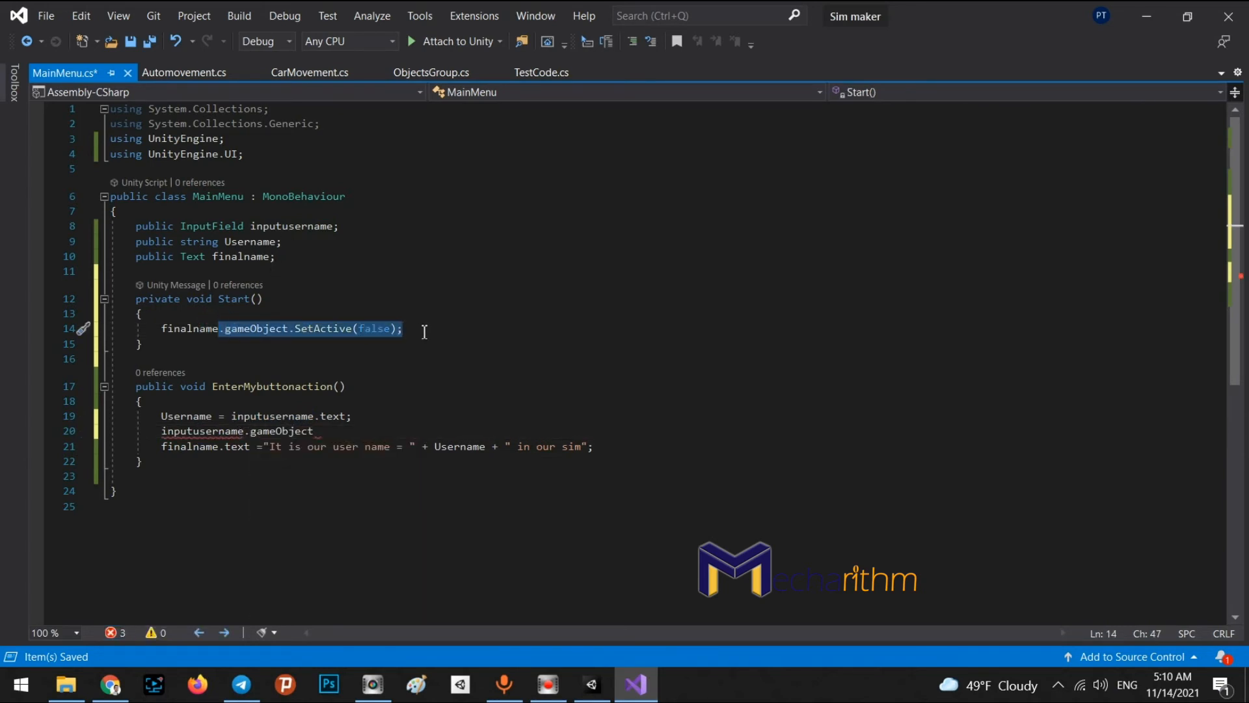
click(289, 329)
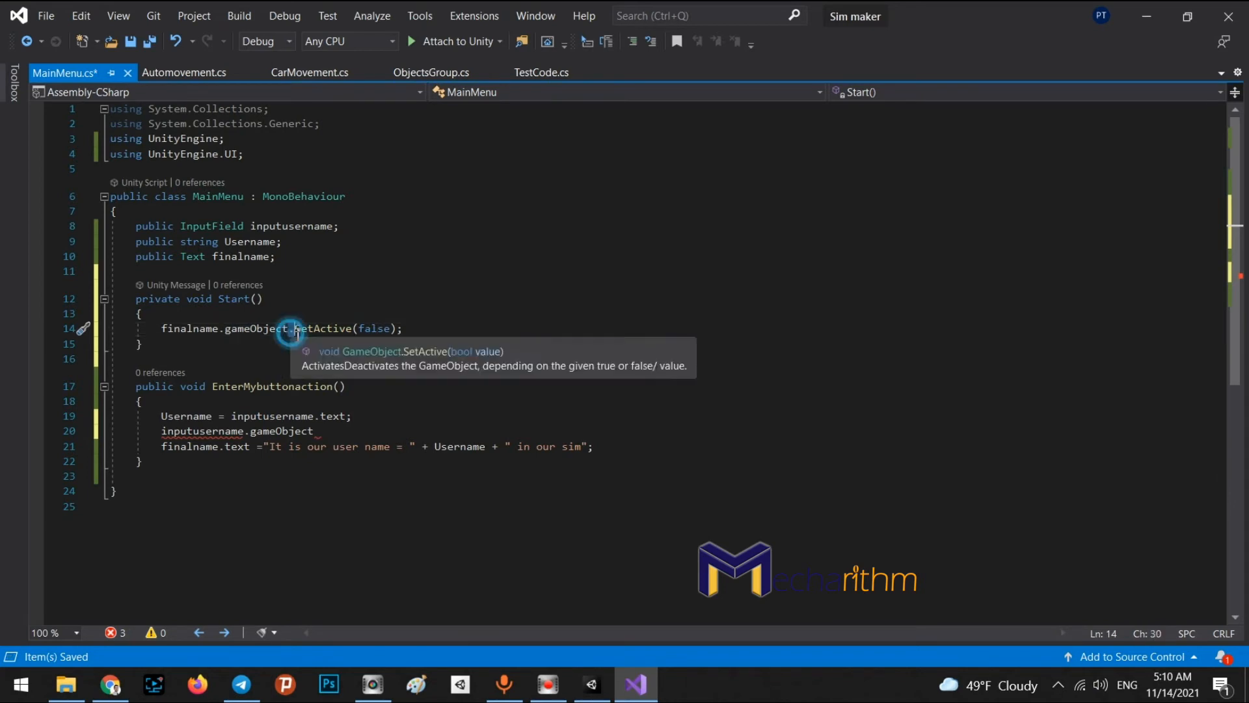
drag(289, 330, 408, 330)
key(ctrl+c)
click(338, 432)
key(ctrl+v)
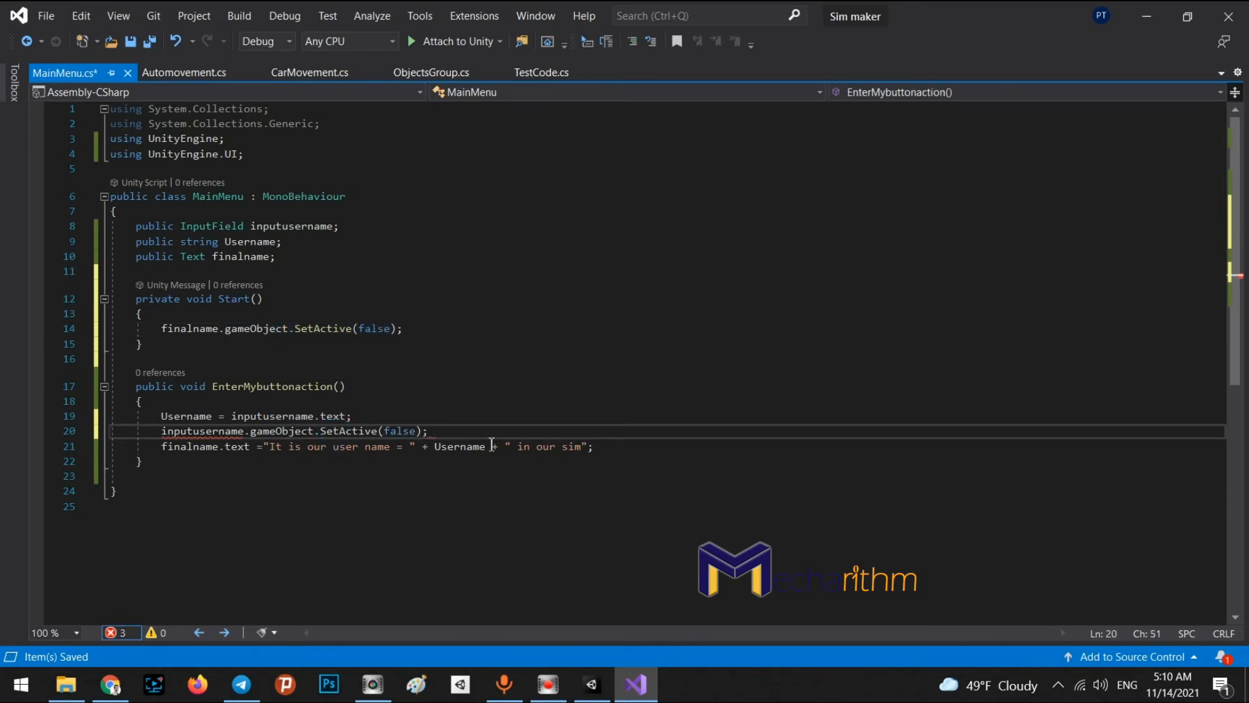
drag(430, 432, 444, 424)
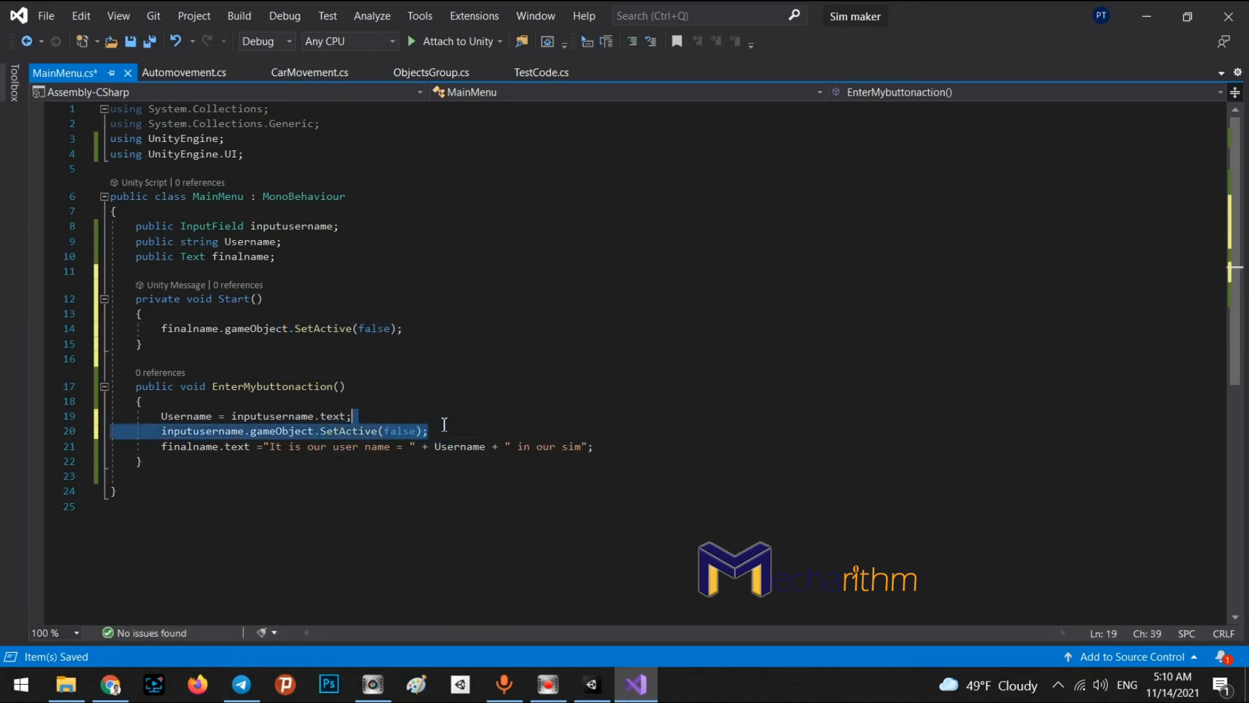
click(453, 432)
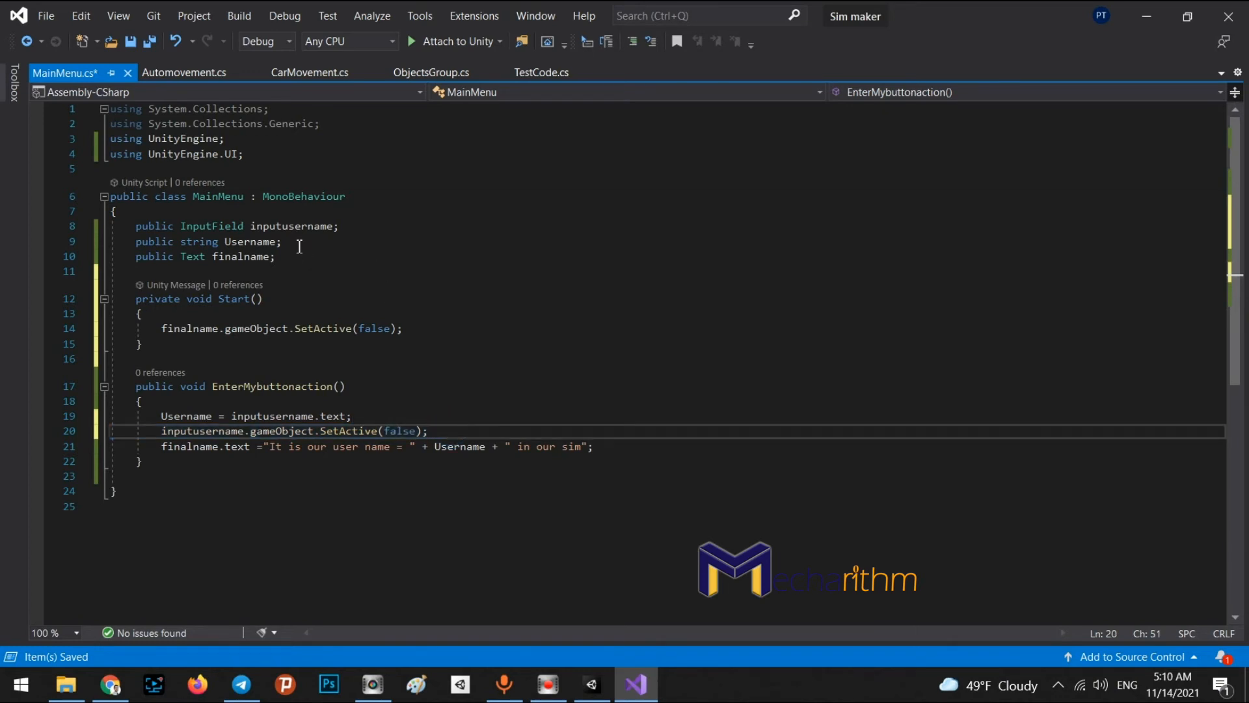
Step: Declare a public Button variable named EnterBTN below the inputusername field declaration
click(358, 228)
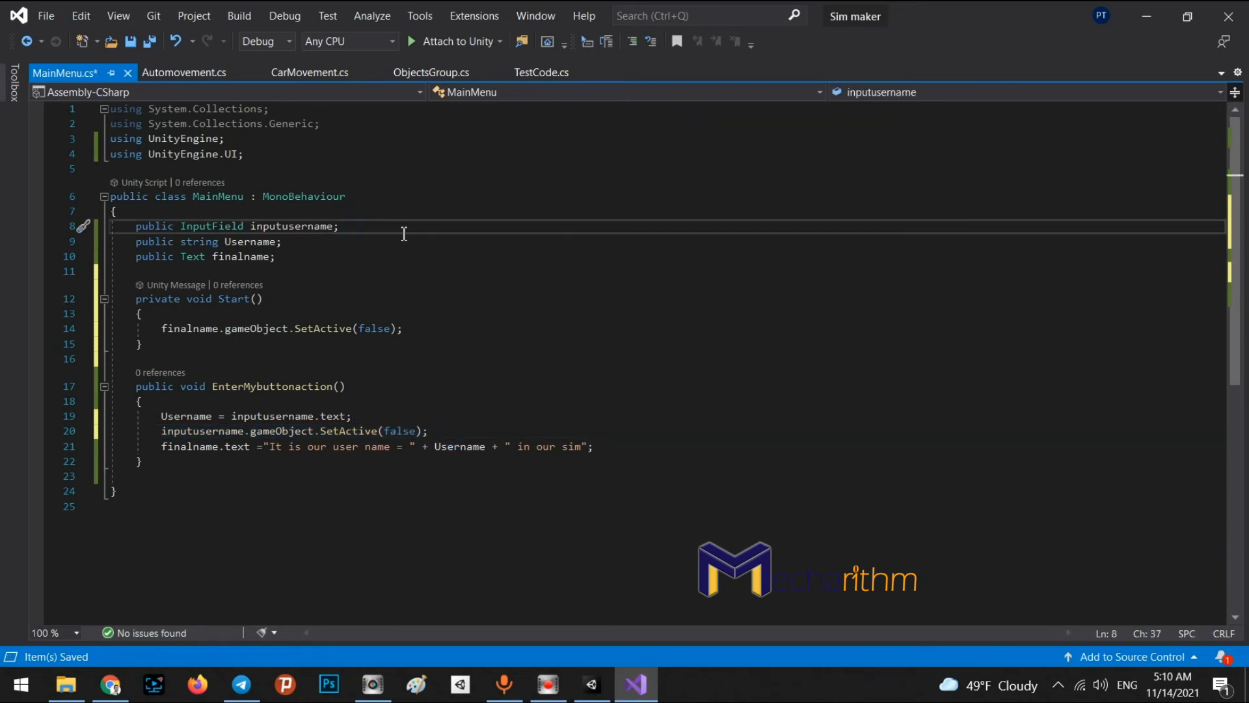
key(Return)
text(public)
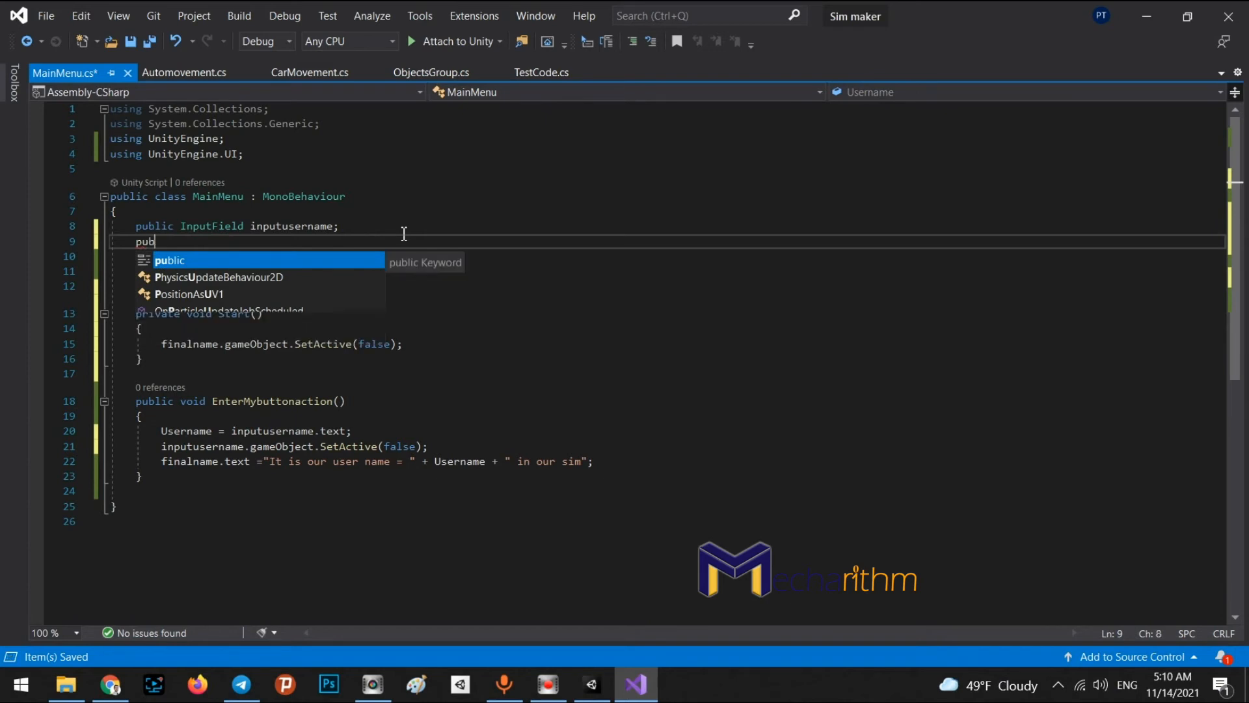
key(Escape)
text(bi)
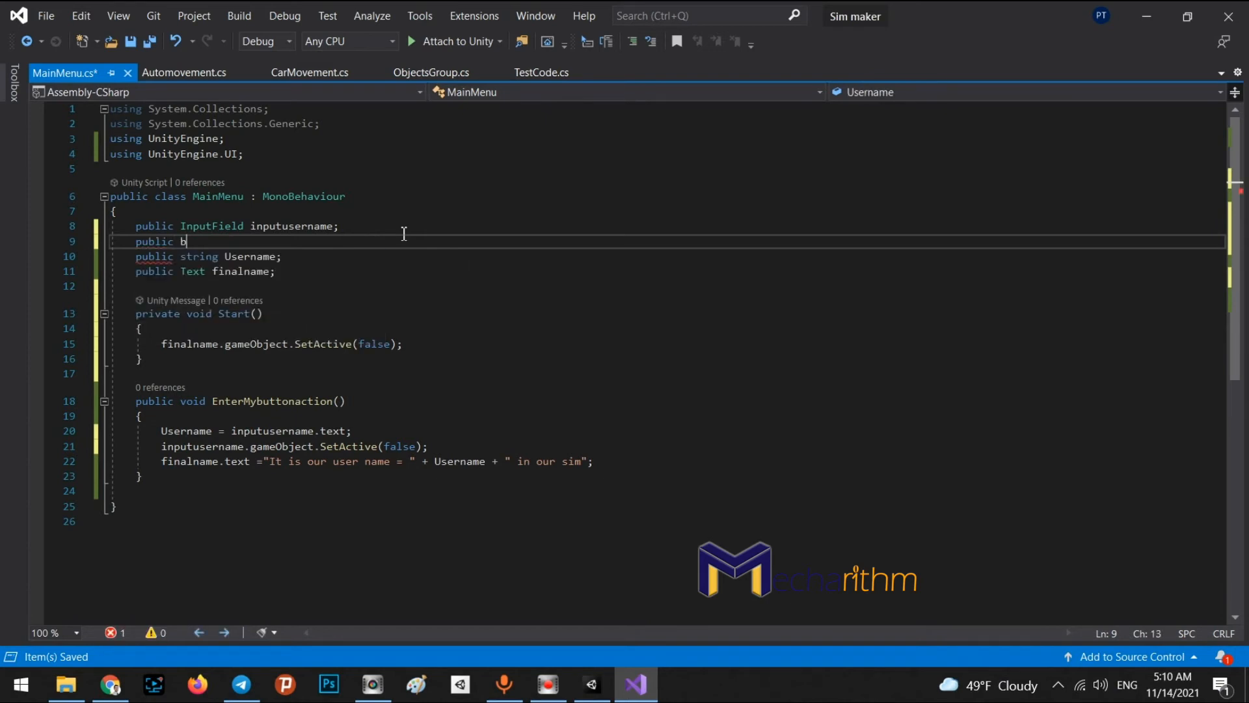
key(BackSpace)
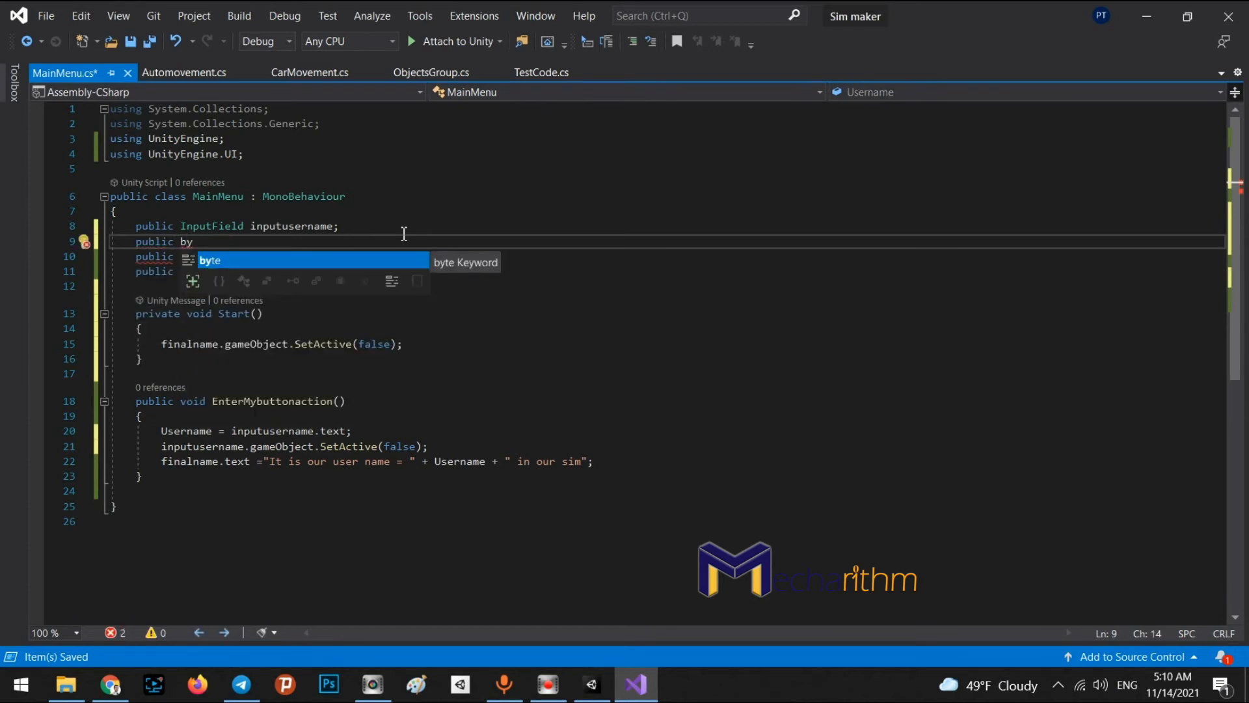
text(utton )
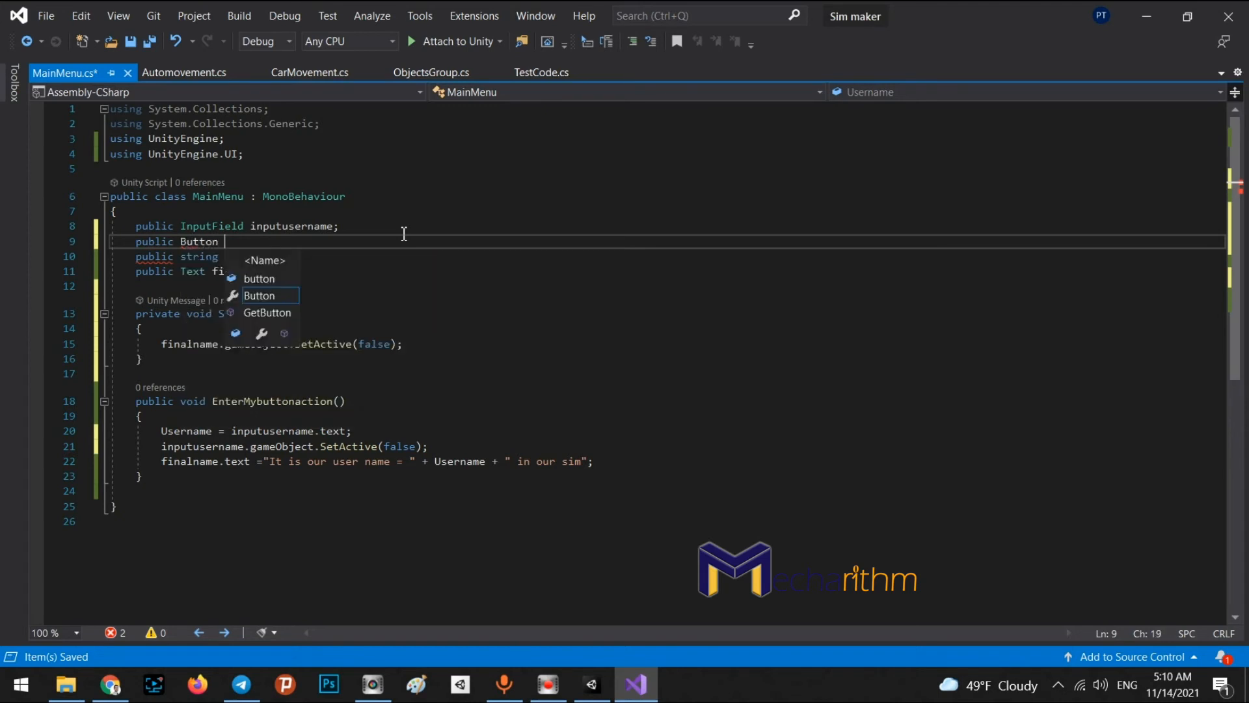
text(Enter)
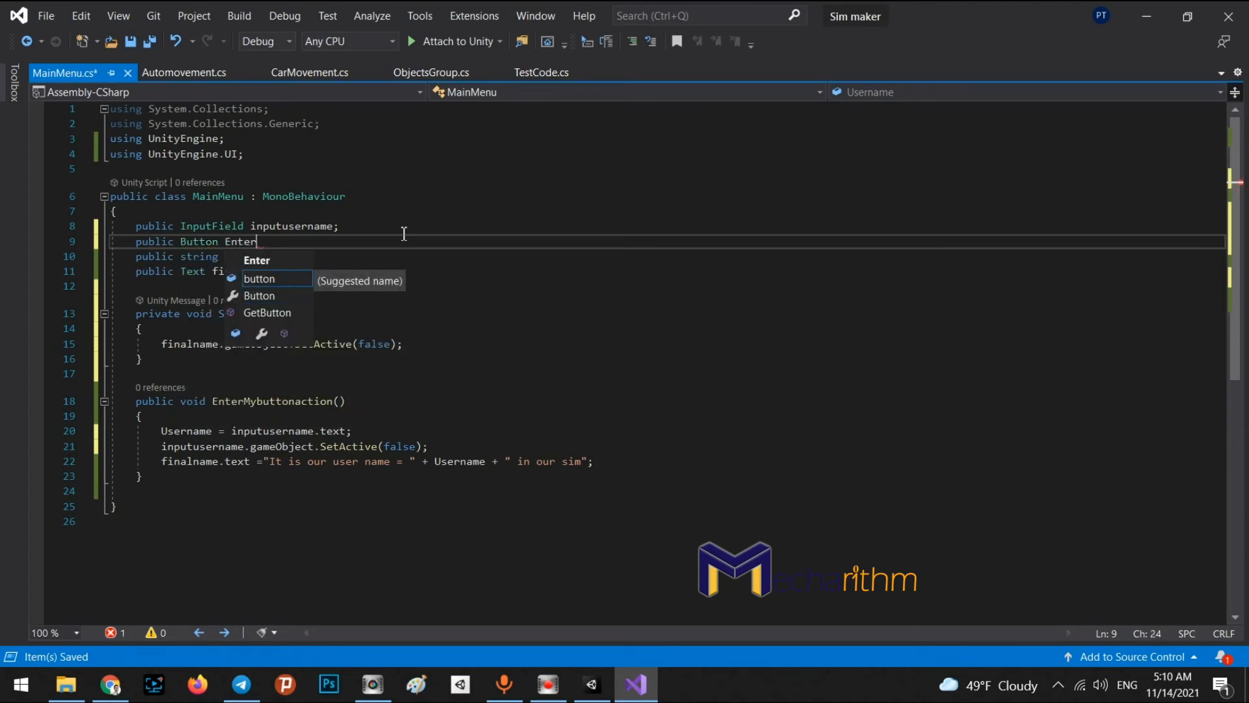
text(BTN;)
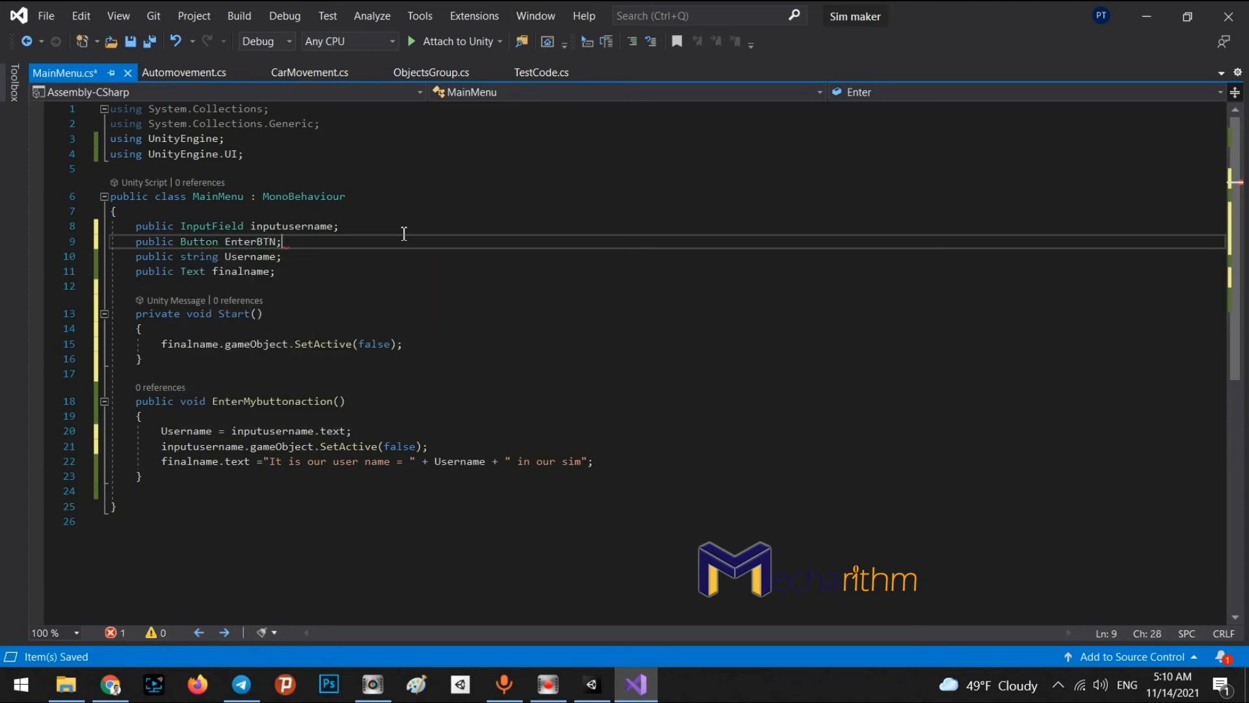
Step: In EnterMybuttonaction, add EnterBTN.gameObject.SetActive(false); below the line that deactivates inputusername
double_click(277, 244)
key(ctrl+c)
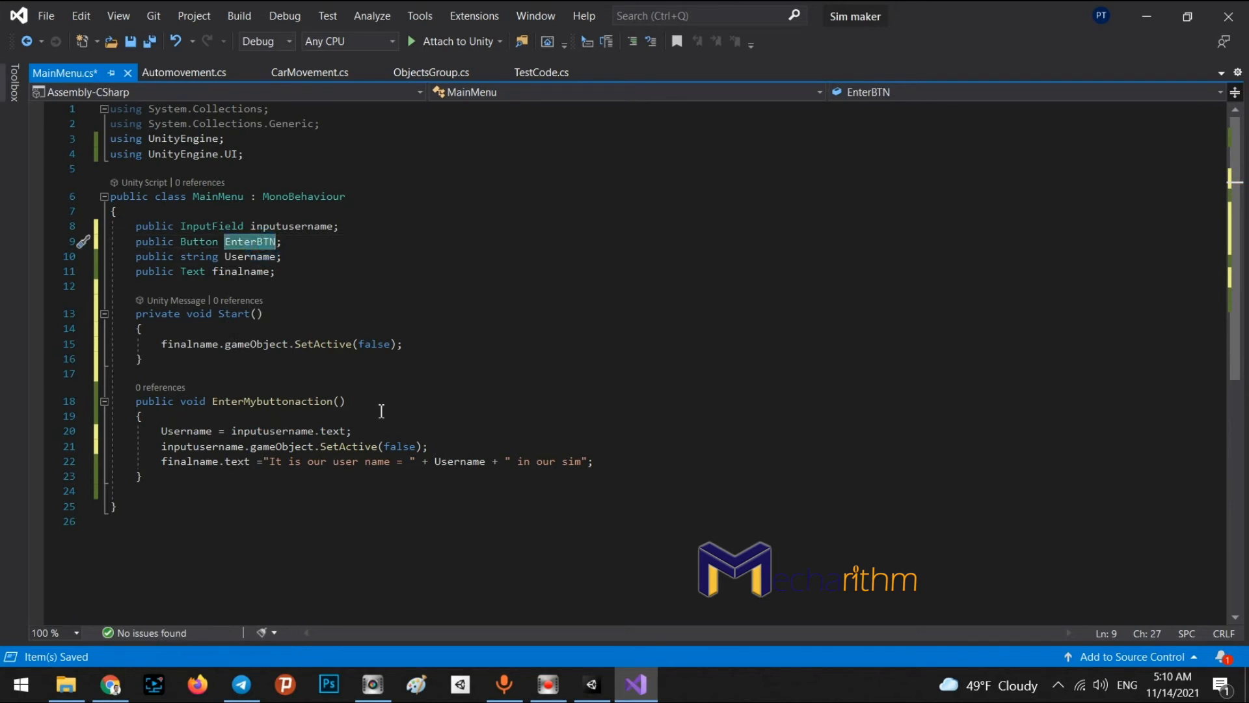
click(453, 446)
key(Return)
key(ctrl+v)
drag(453, 445, 244, 449)
key(ctrl+c)
click(213, 460)
key(ctrl+v)
Step: Add finalname.gameObject.SetActive(true); above the finalname.text assignment in EnterMybuttonaction and save the script
click(207, 476)
double_click(206, 476)
key(ctrl+c)
click(431, 466)
key(Return)
key(ctrl+v)
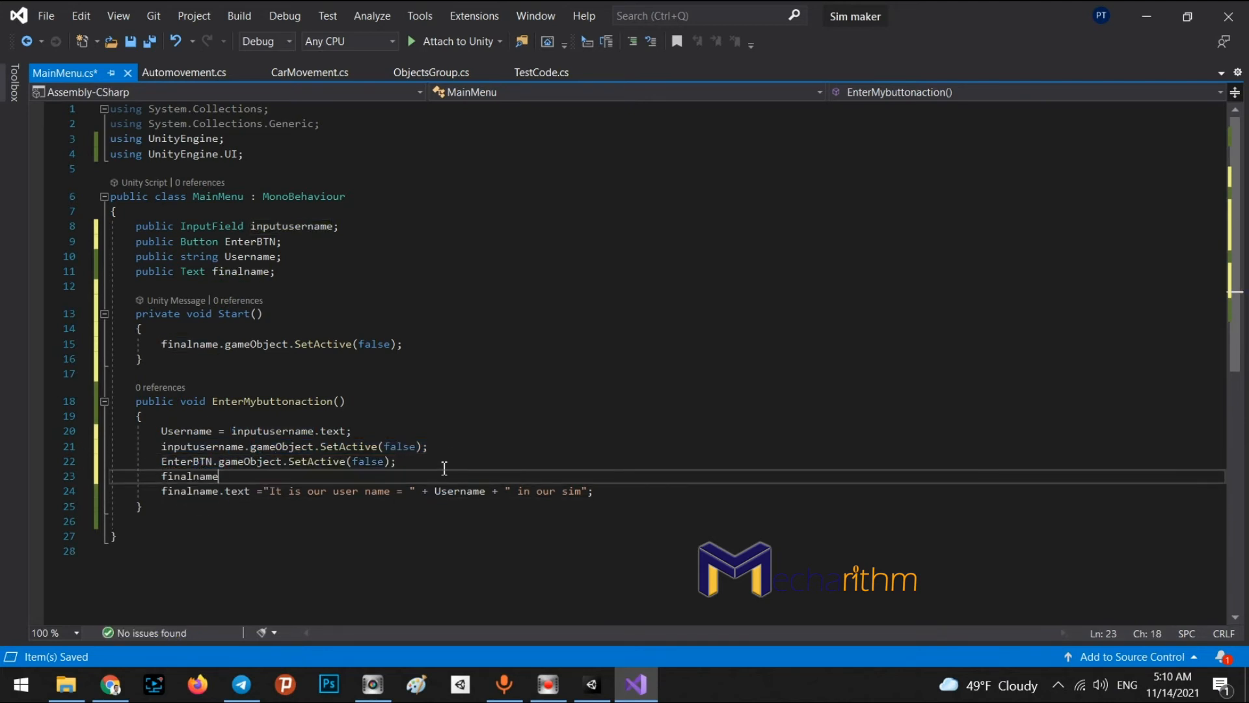
drag(219, 343, 404, 343)
key(ctrl+c)
click(251, 477)
key(ctrl+v)
double_click(368, 476)
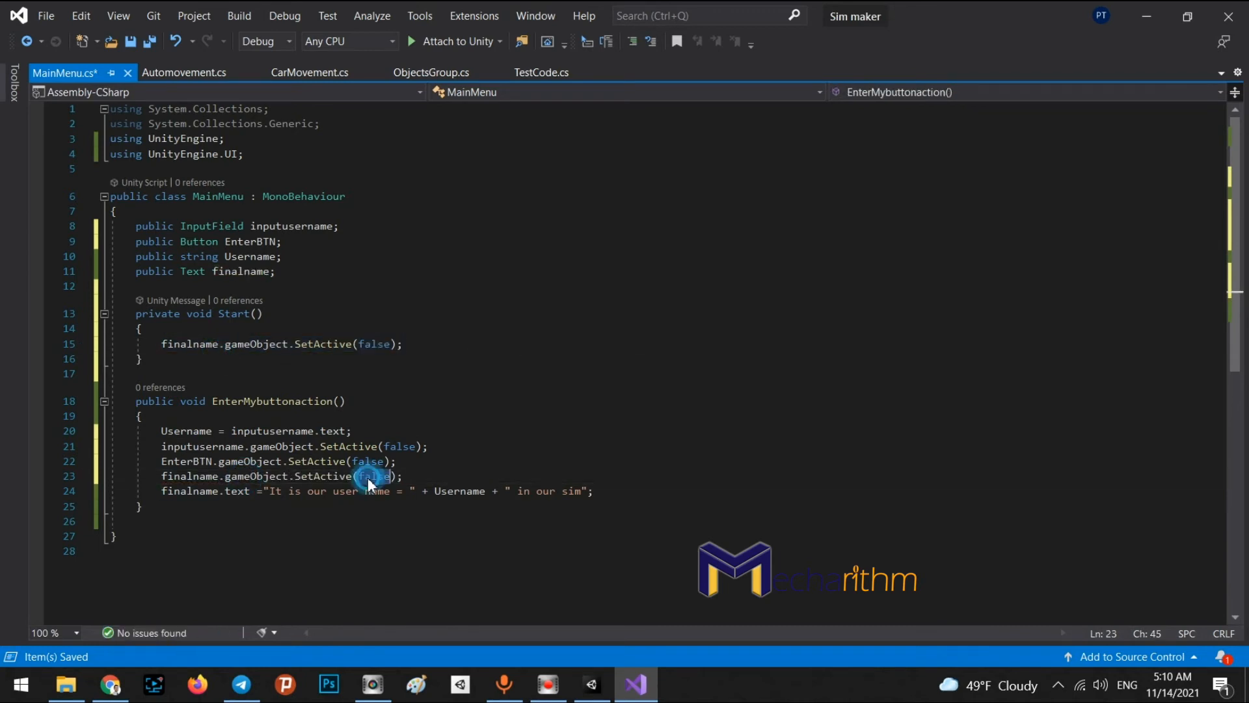
text(true)
key(Escape)
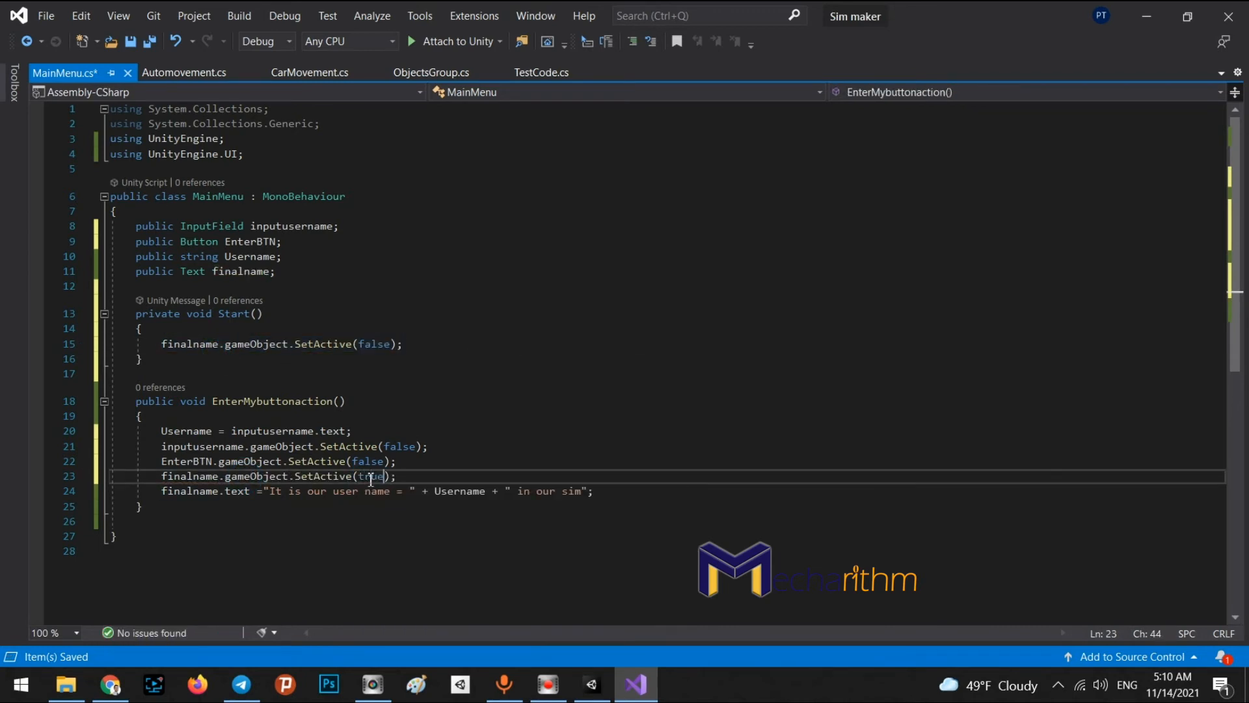
key(ctrl+s)
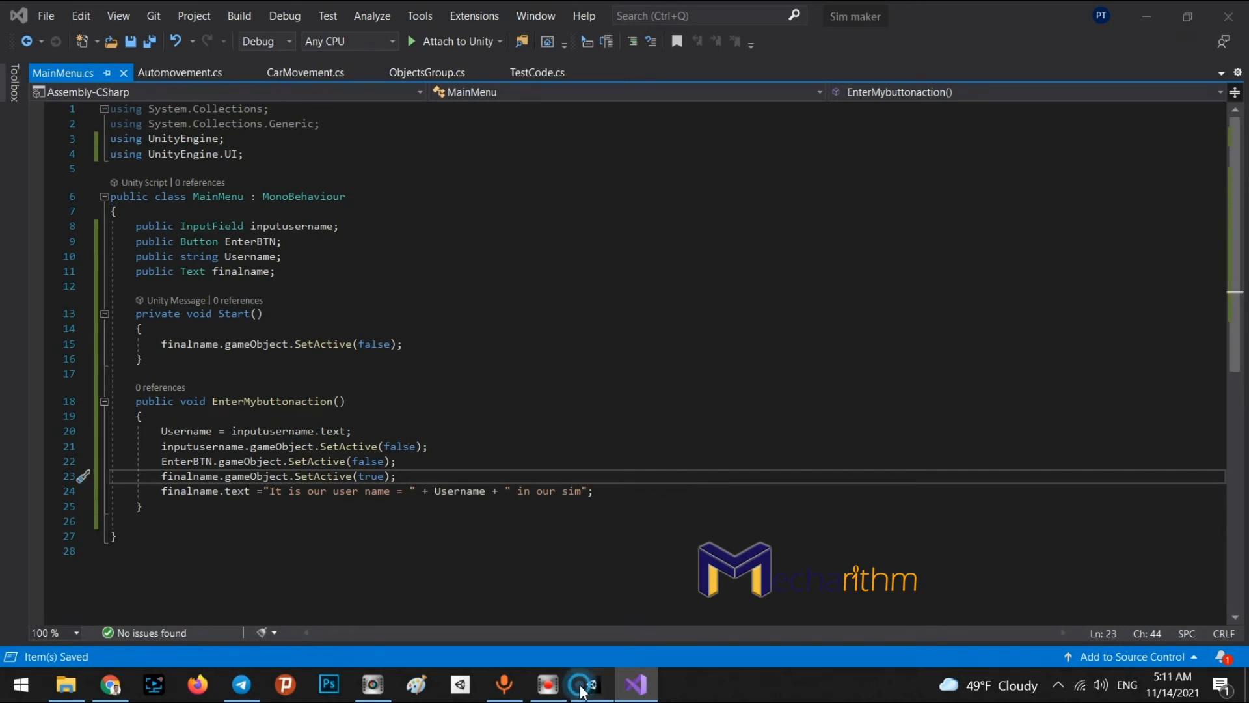
Step: Back in Unity, assign the Enter BTN object to the Enter BTN reference of Menu manager's Main Menu script
click(592, 683)
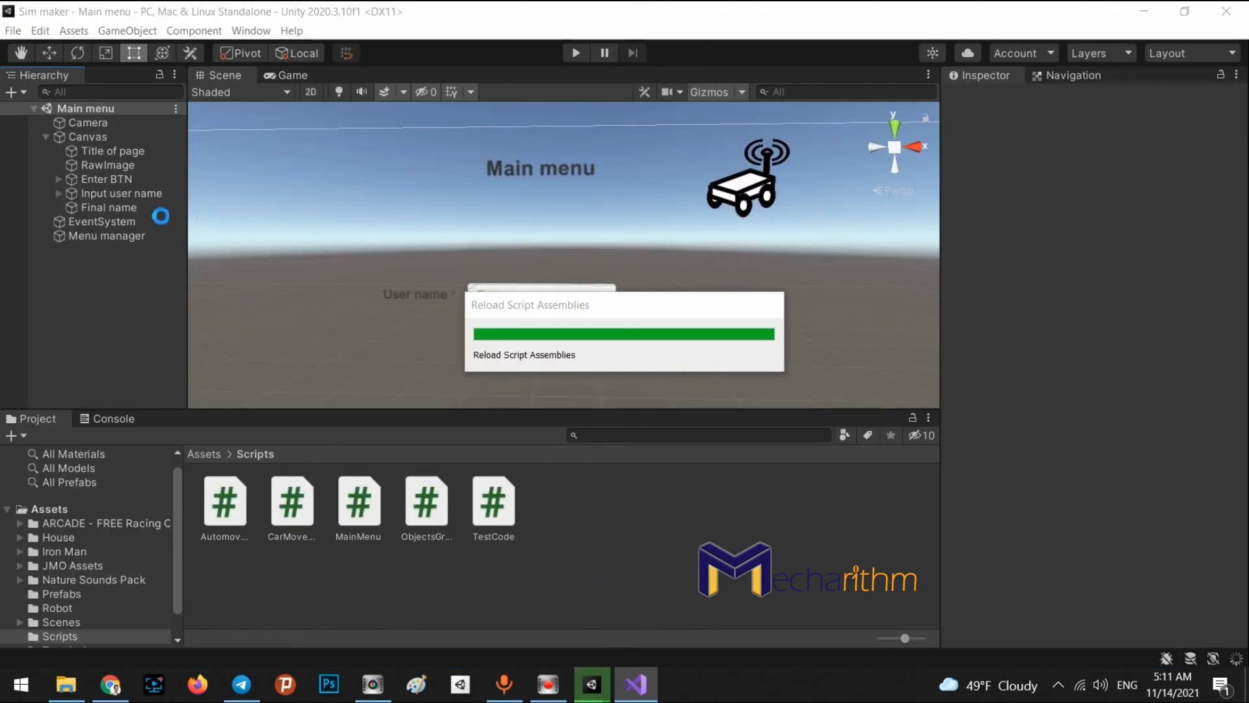
click(95, 140)
click(85, 234)
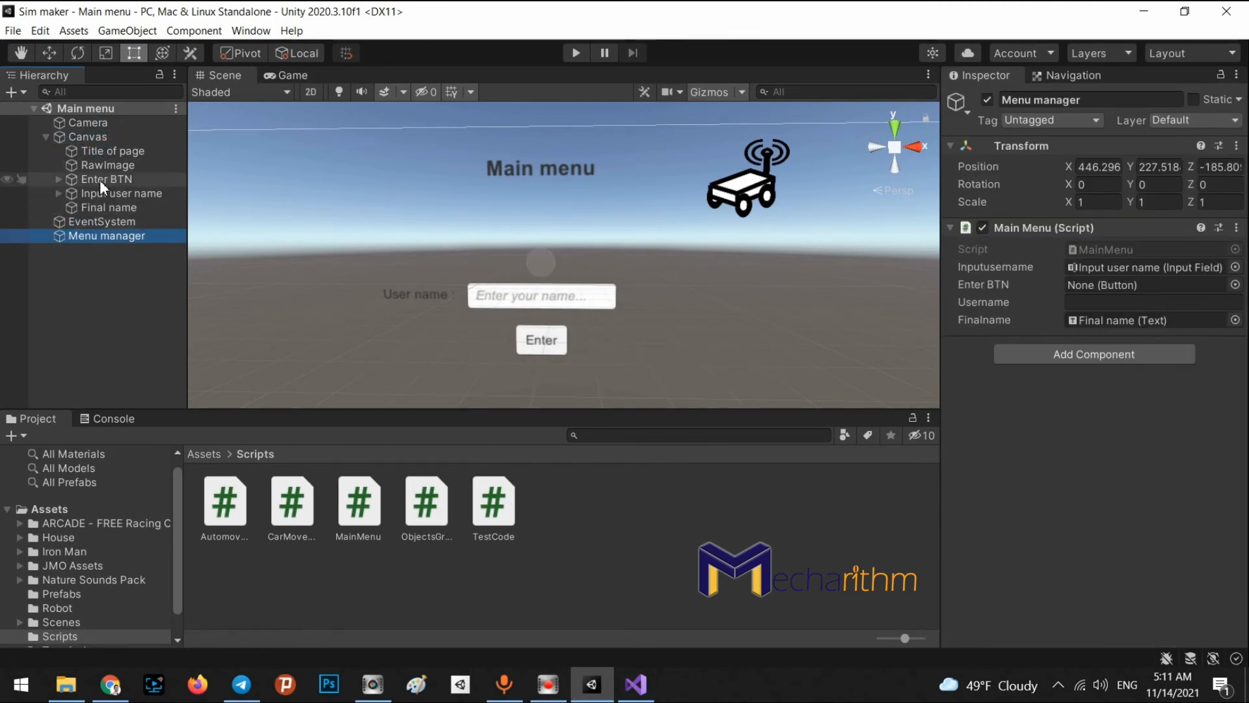
drag(100, 180, 1087, 282)
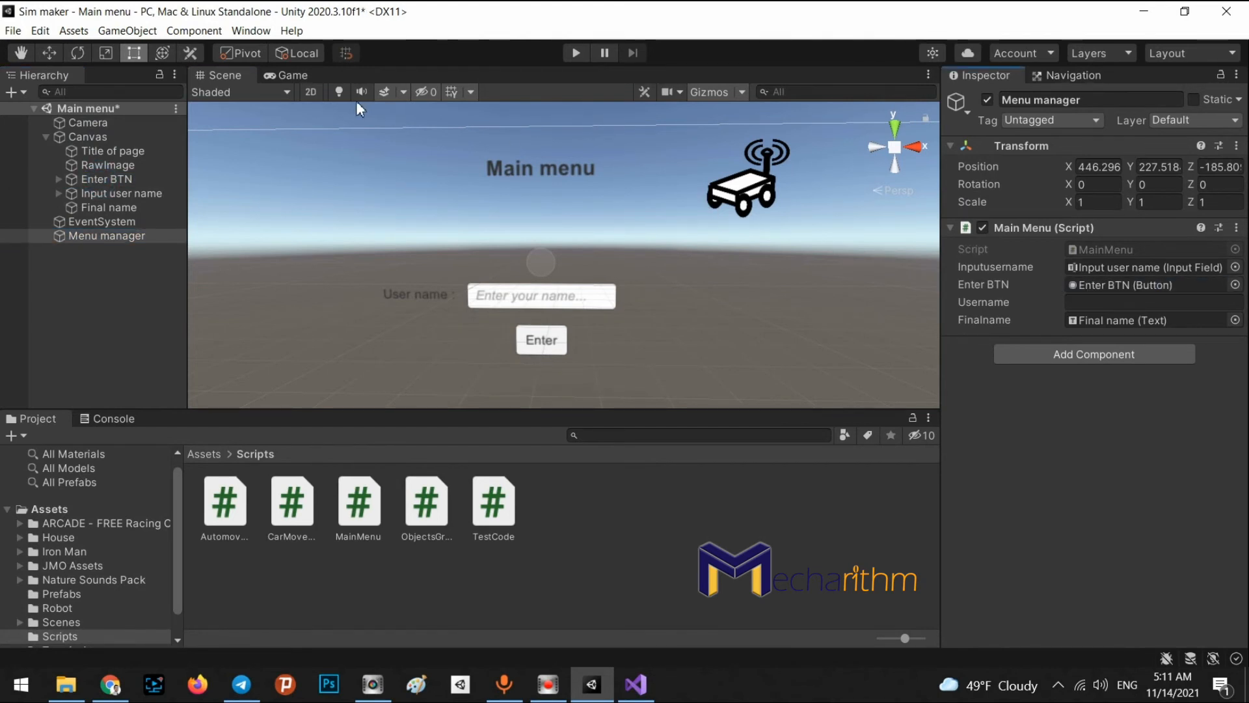
Step: Run the scene, submit a person's first name as the user name, and stop play mode
click(578, 56)
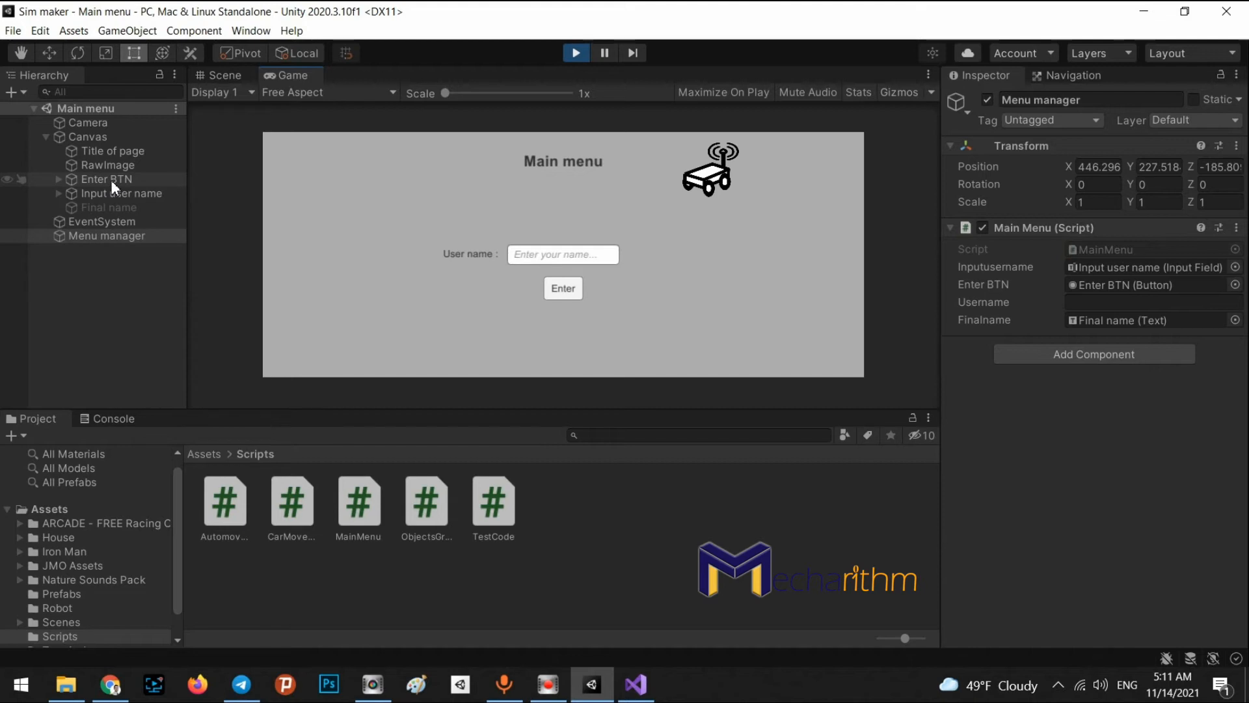
click(575, 255)
text(Abolfazl)
click(576, 291)
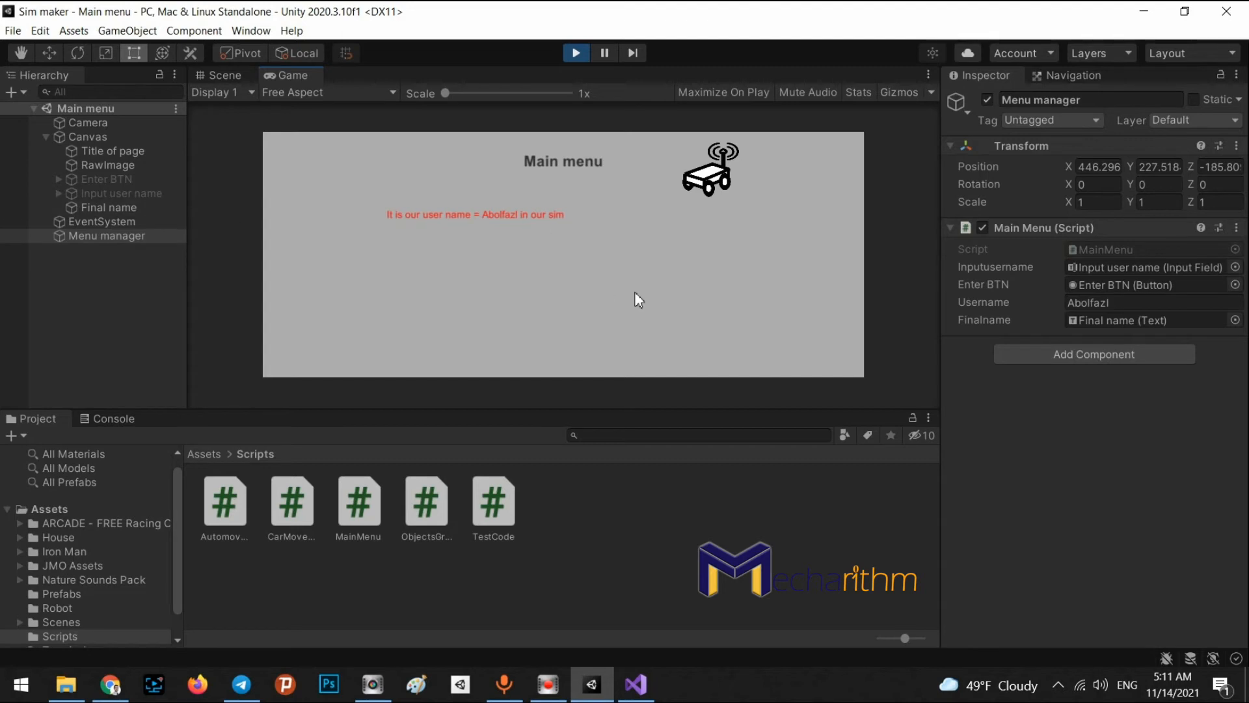
click(575, 52)
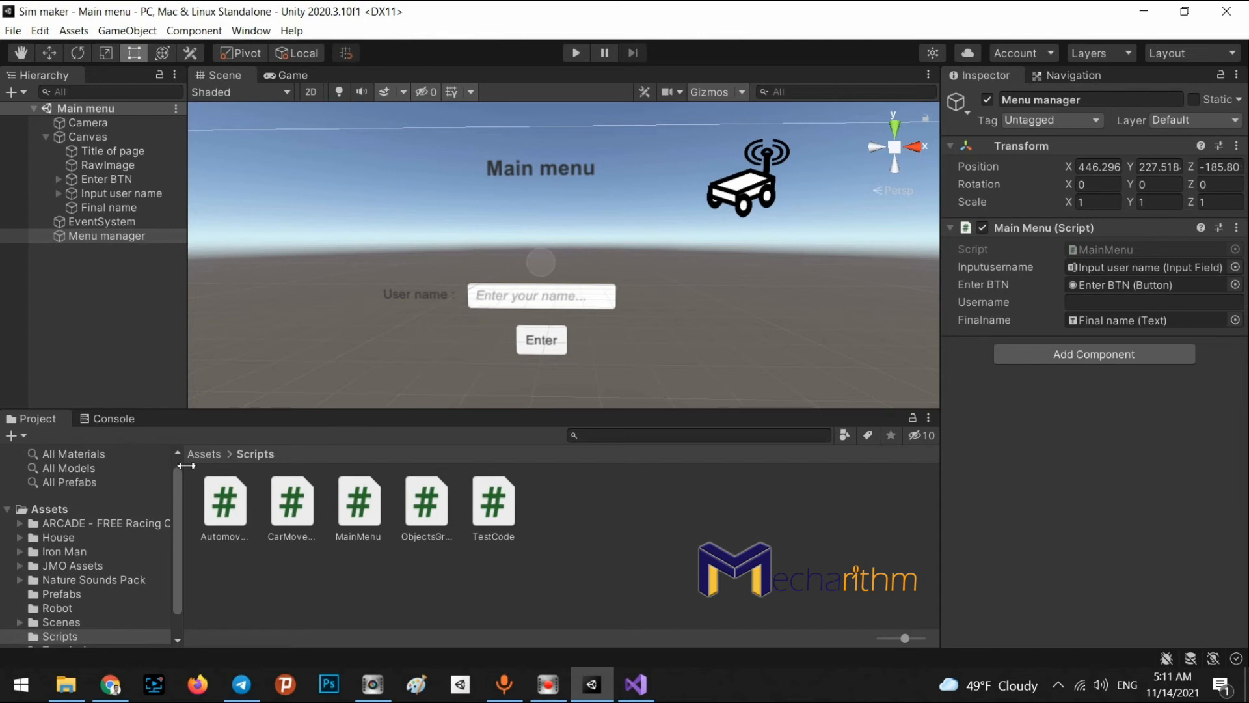
Step: Open the Level 2 (Auto movement) scene from the project's Assets/Scenes folder
click(203, 454)
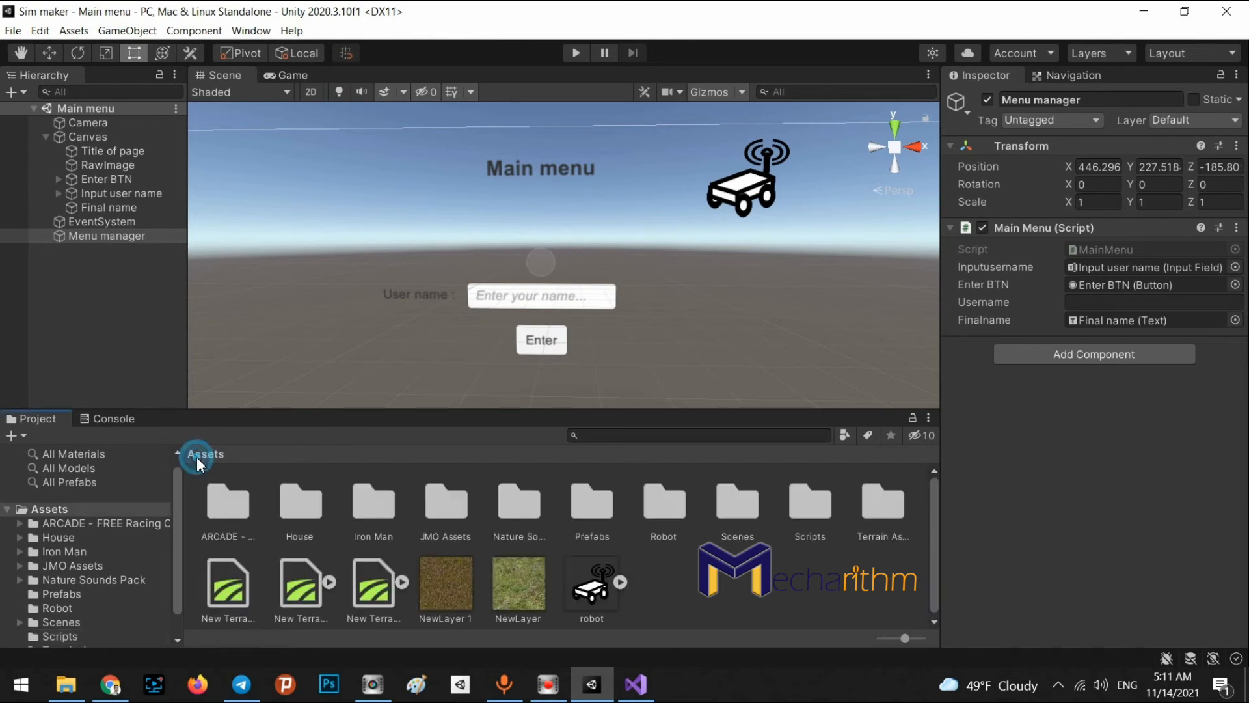
double_click(712, 499)
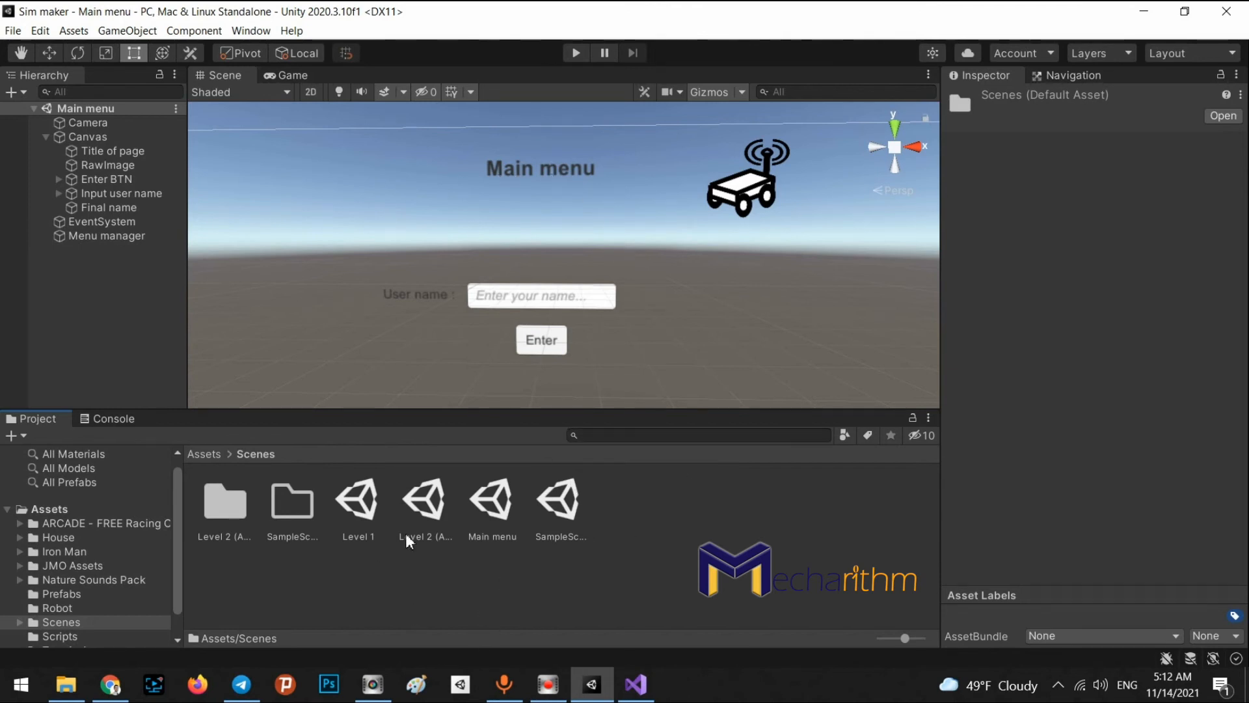
click(424, 505)
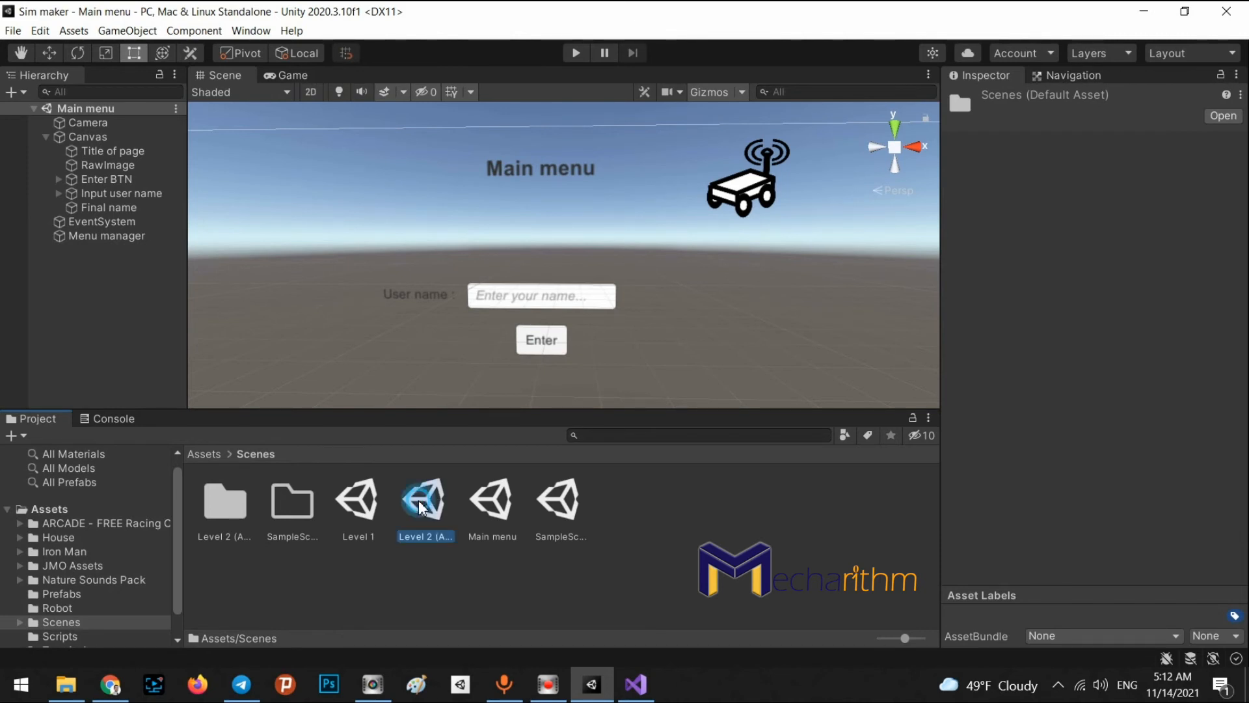
double_click(424, 504)
right_drag(577, 302, 279, 401)
key(w)
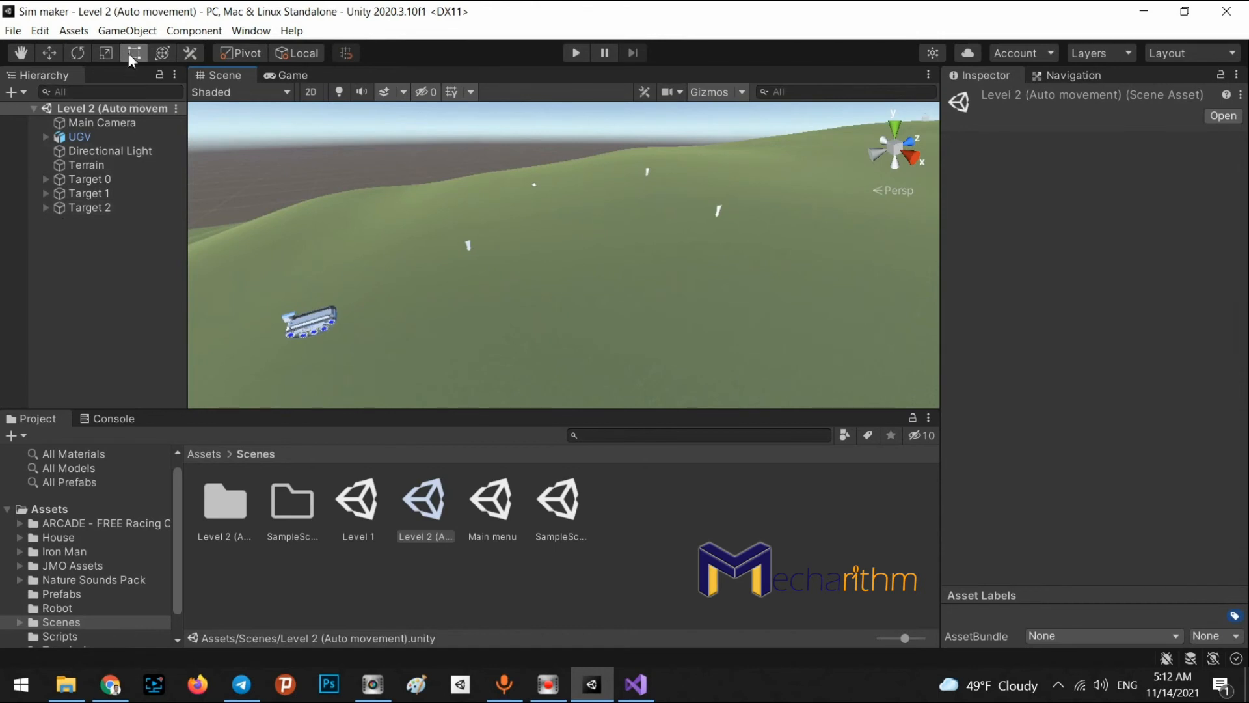
Step: Add a UI Slider to the Level 2 scene and name it Speed volume
click(267, 72)
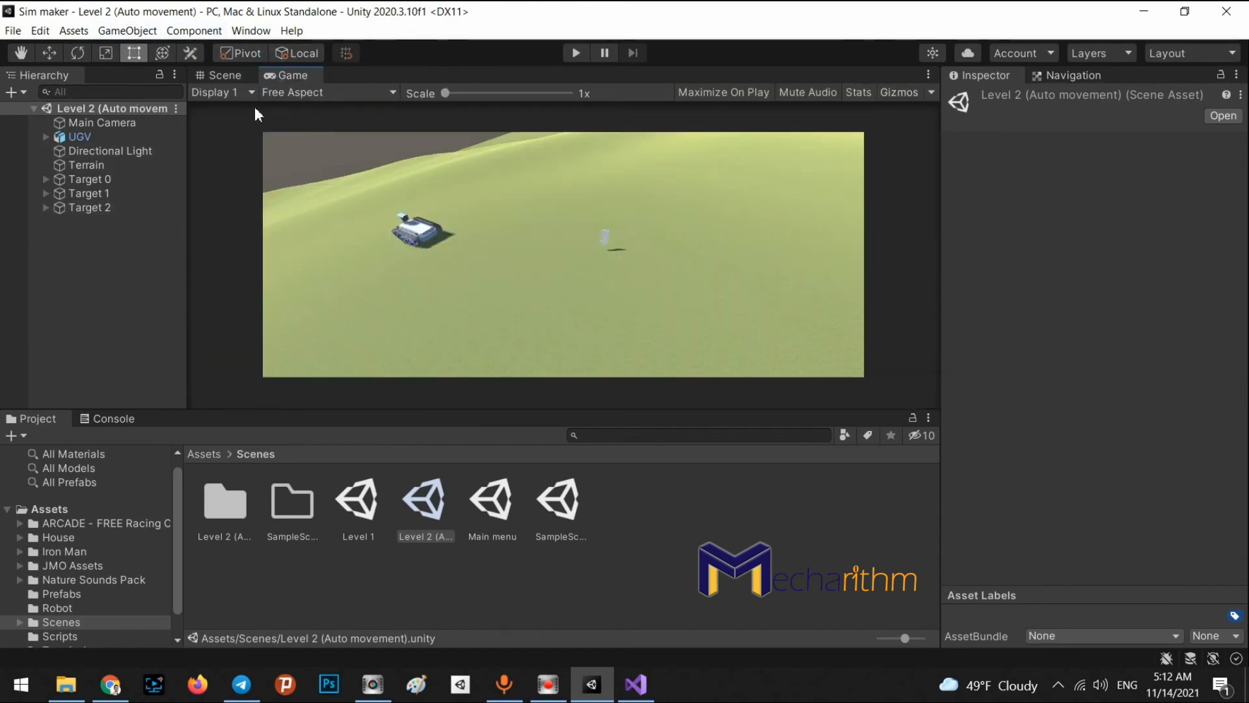
click(127, 31)
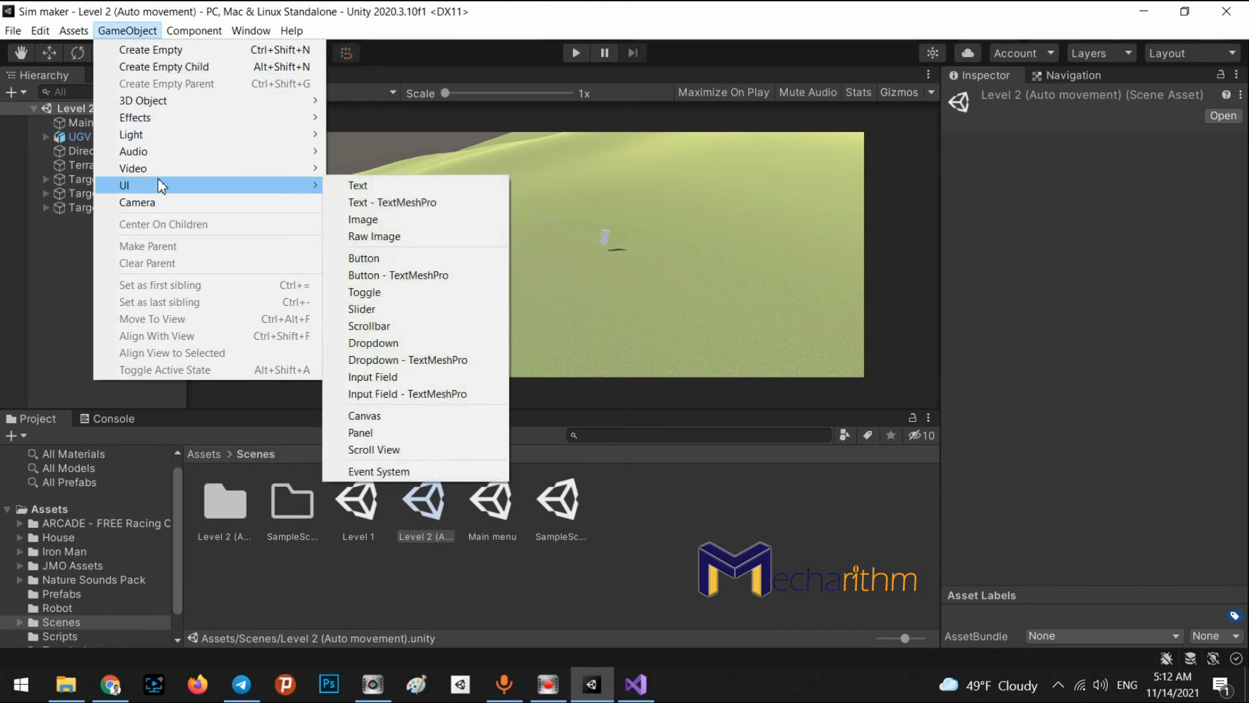
click(273, 188)
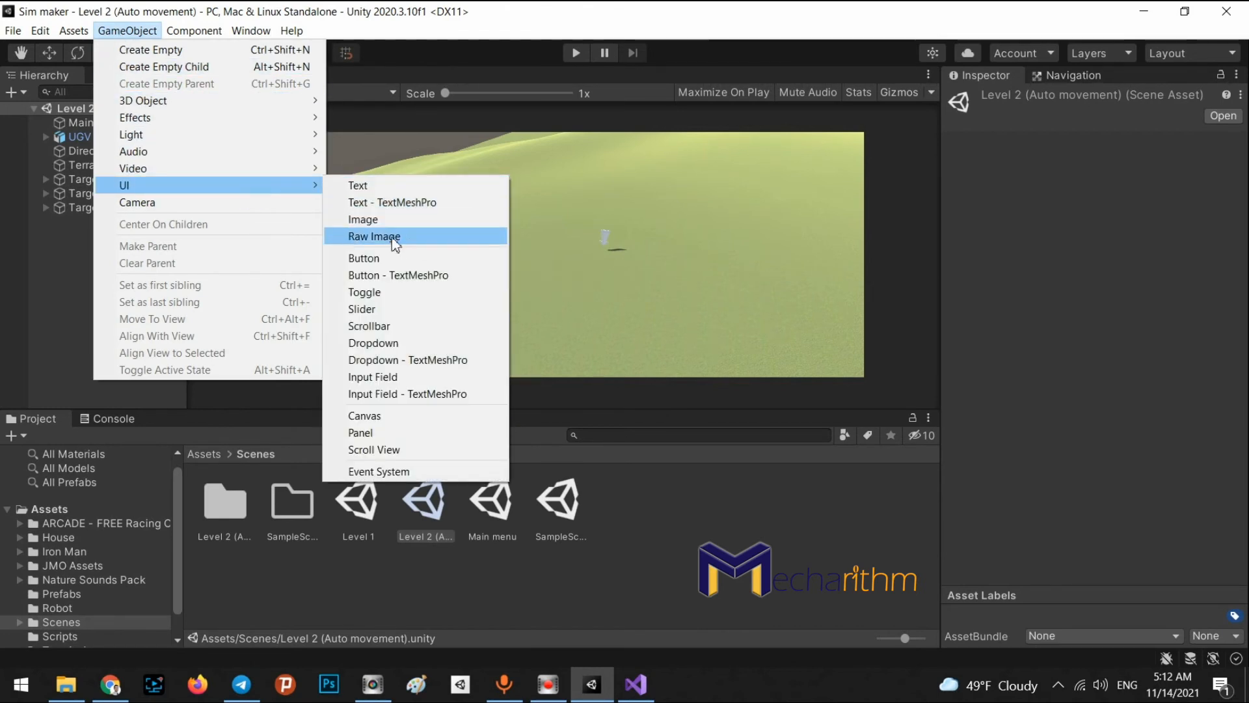
click(375, 311)
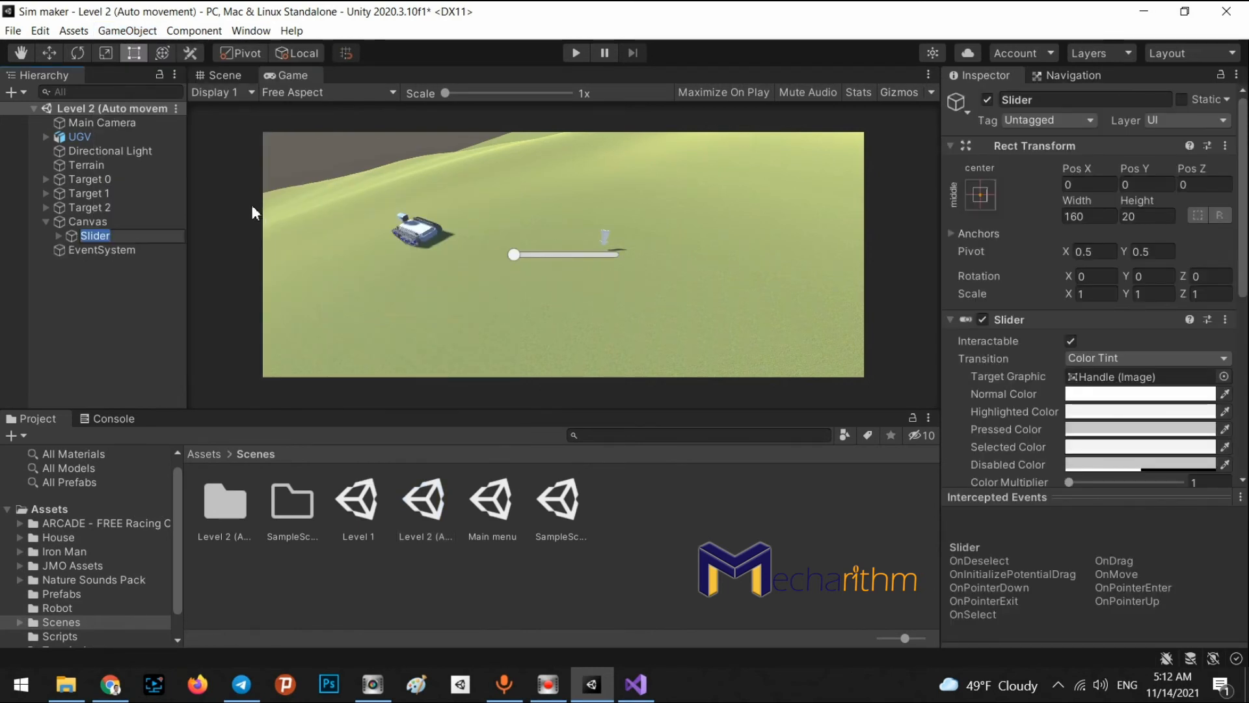
text(S)
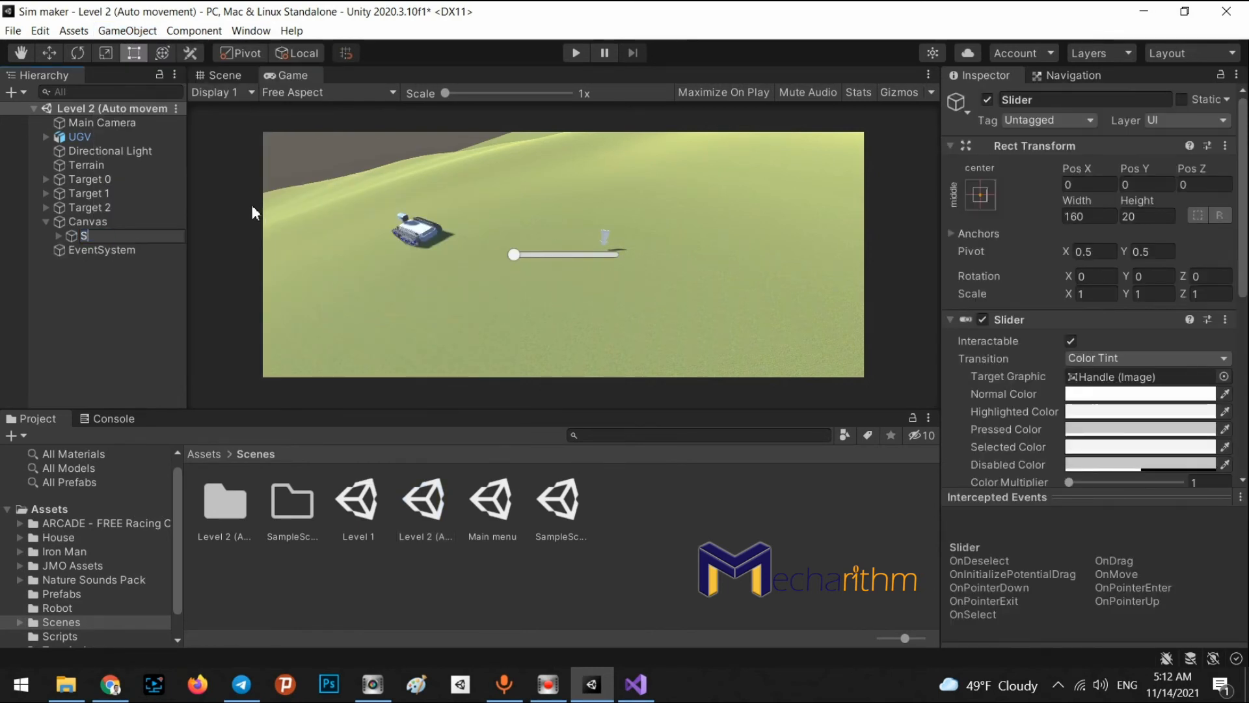
text(peed)
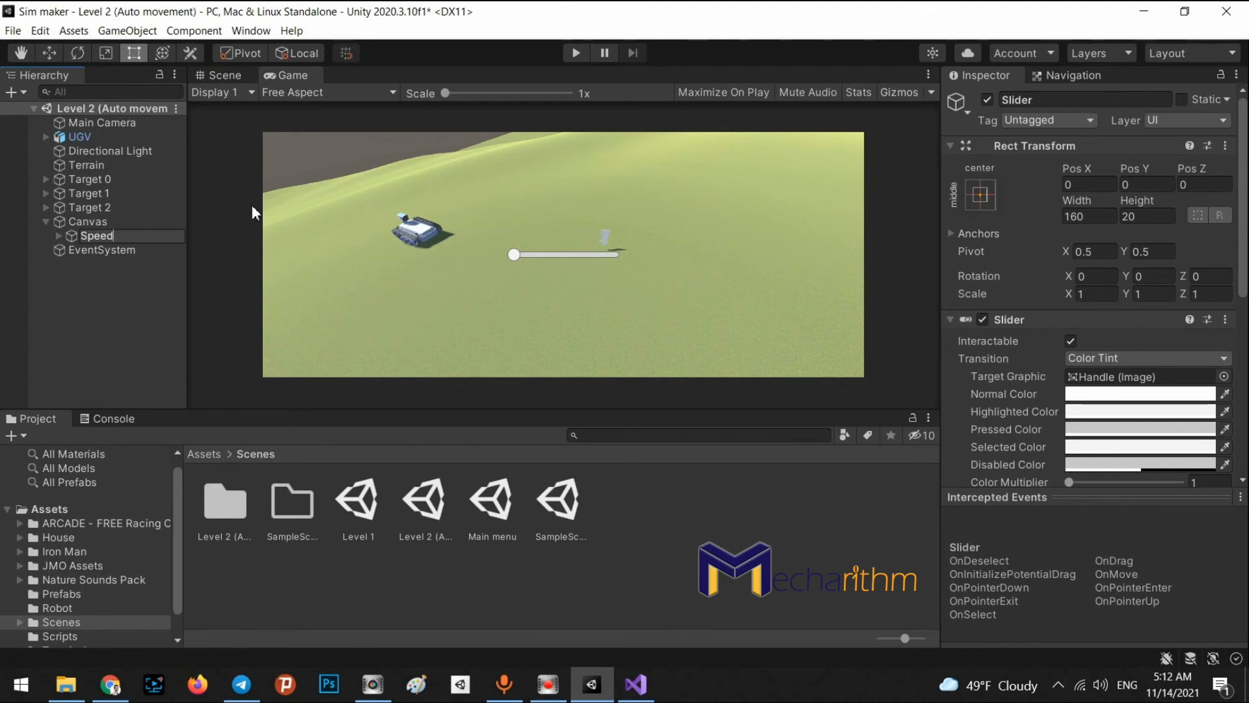
text( volume)
key(Return)
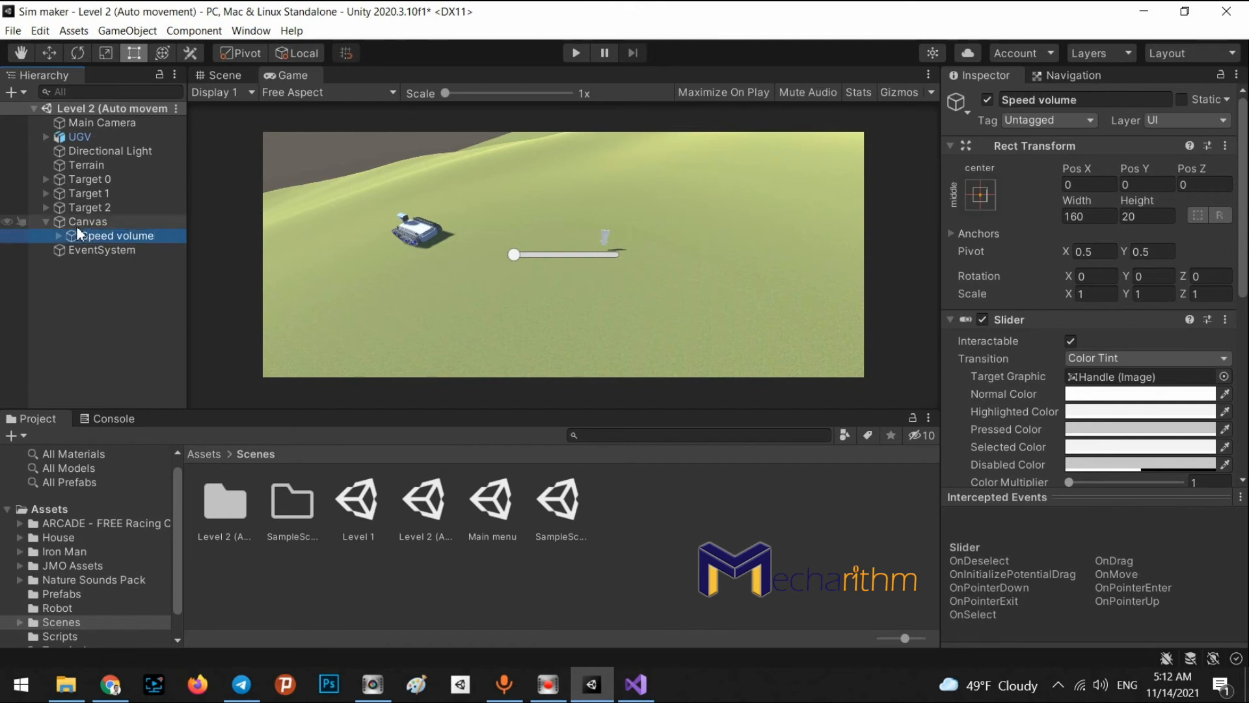
Step: Add a UI Text object to the Canvas and name it Title
click(59, 236)
click(59, 235)
click(120, 32)
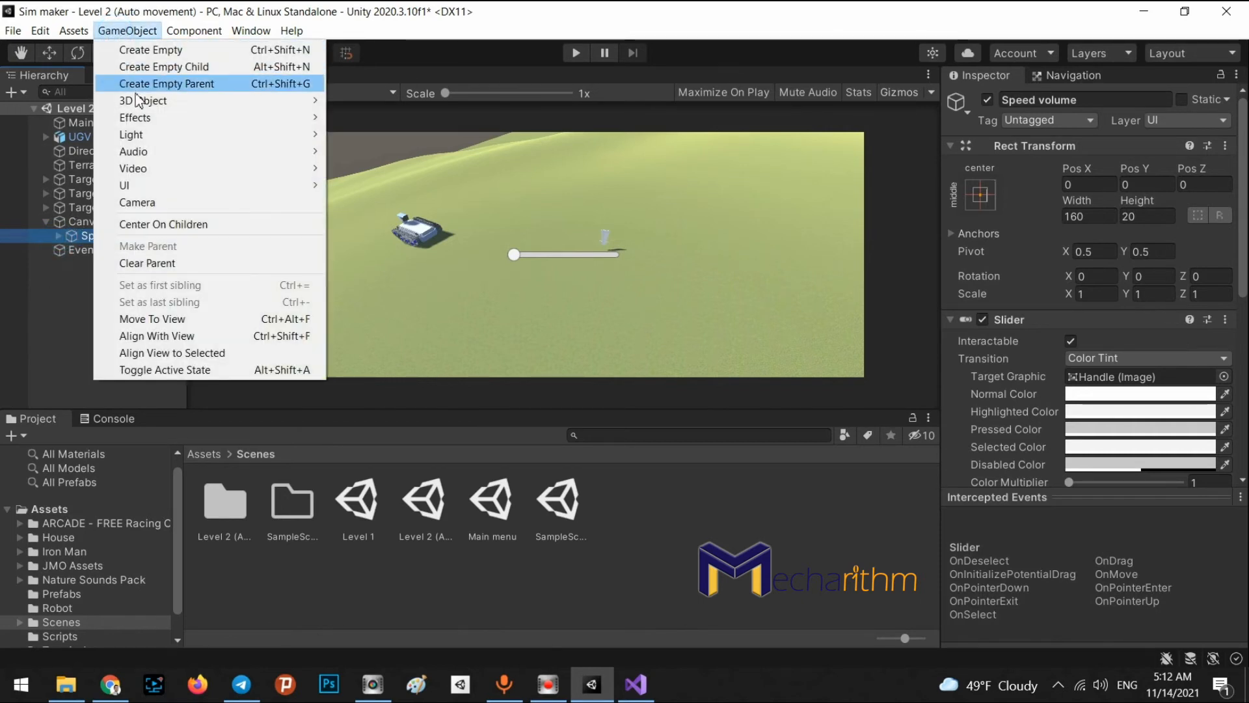
mouse_move(151, 102)
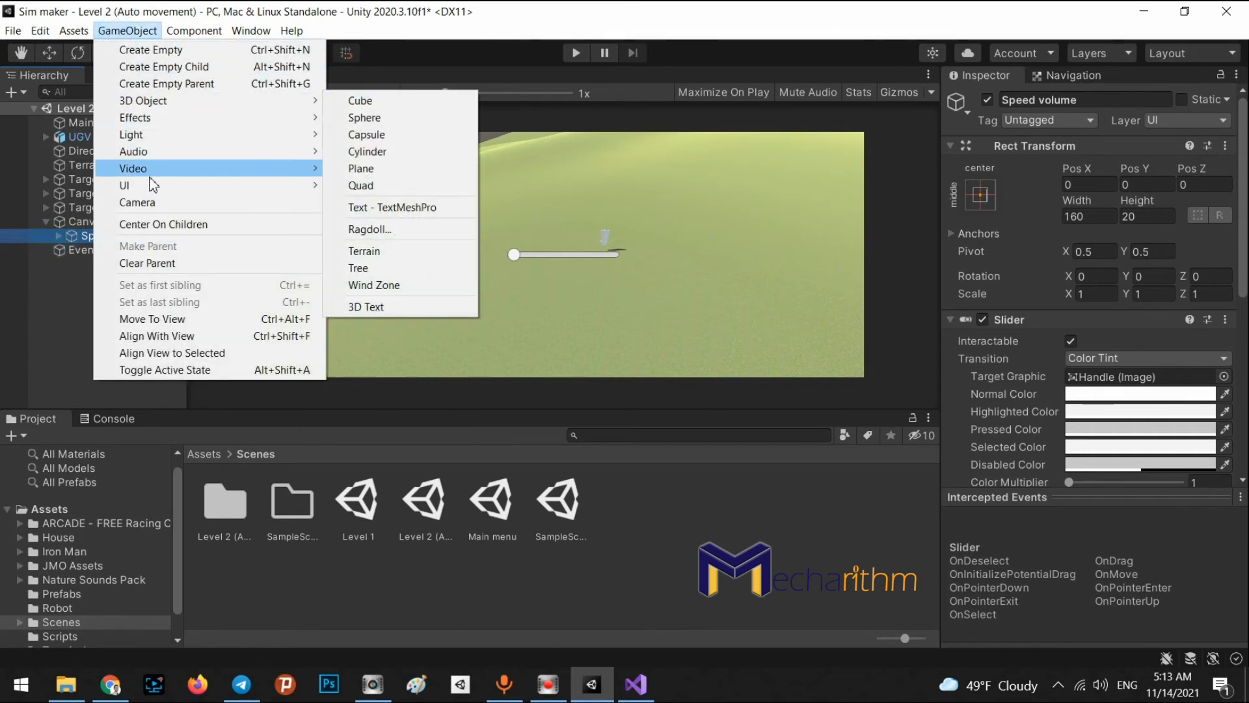
mouse_move(286, 186)
click(390, 182)
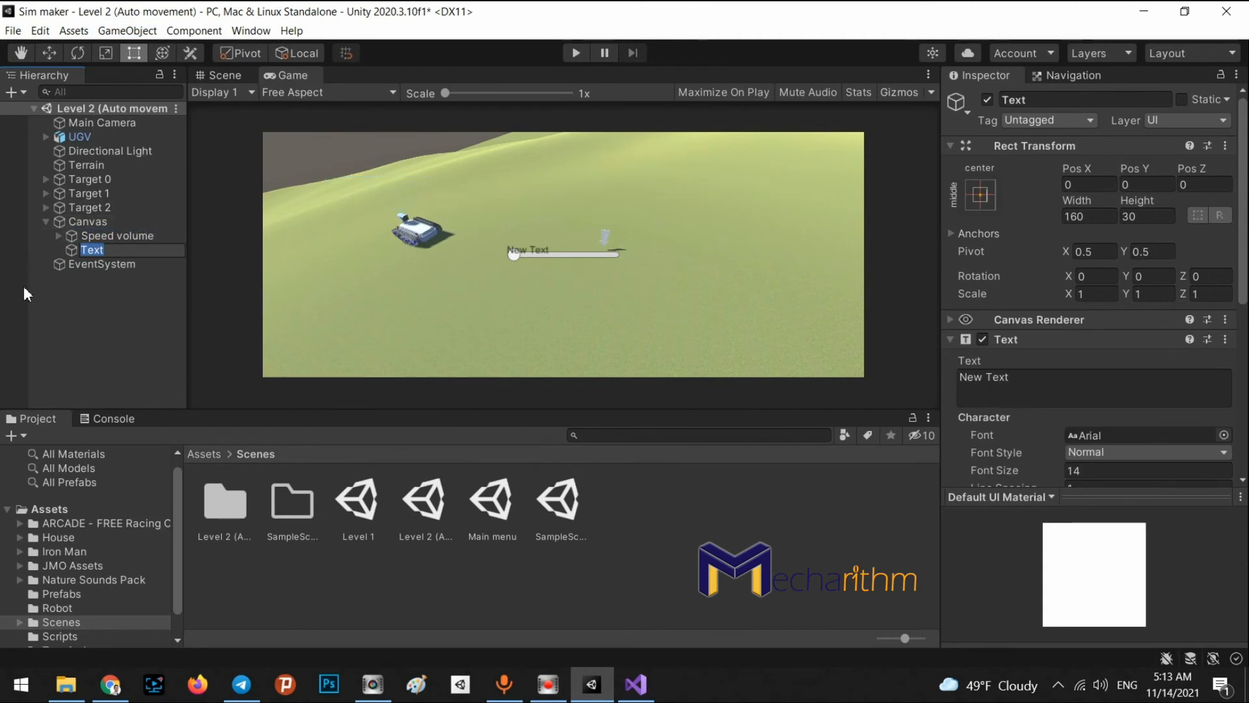
click(73, 284)
double_click(96, 251)
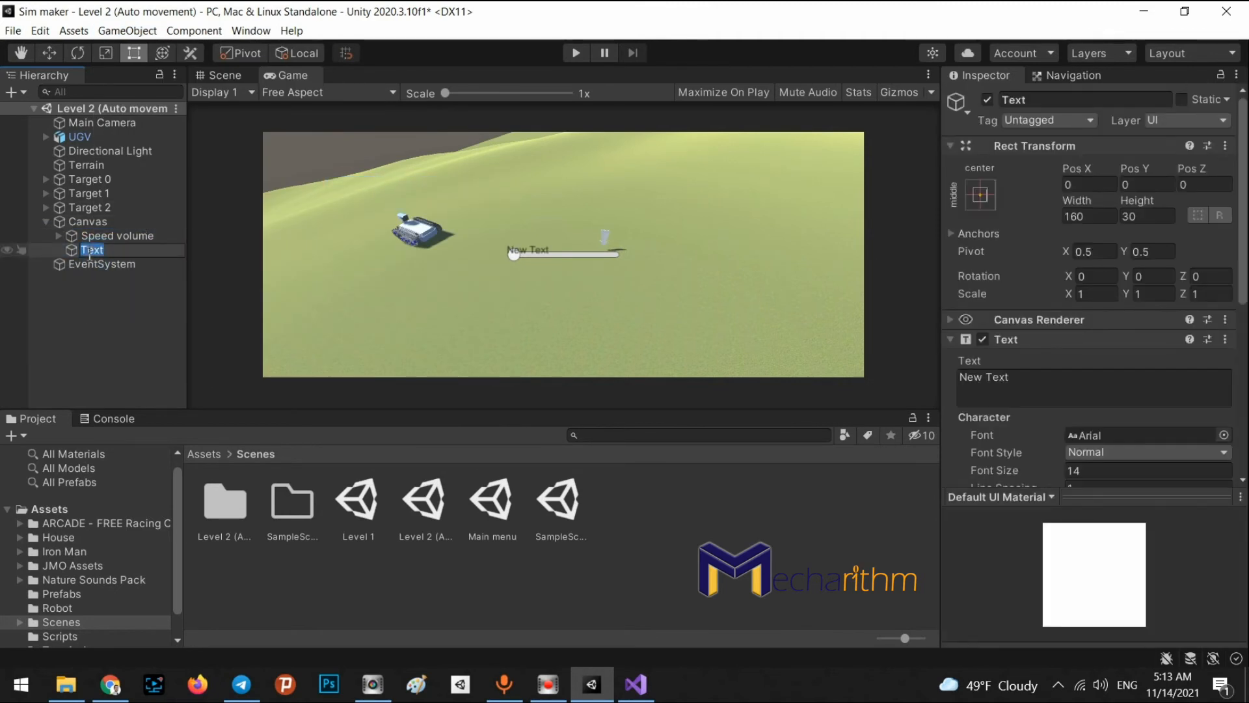
text(Title)
key(Return)
Step: Nest Title under Speed volume and move it beside the slider's start, at about Pos X -69.75 and Pos Y -4.14
drag(89, 251, 107, 237)
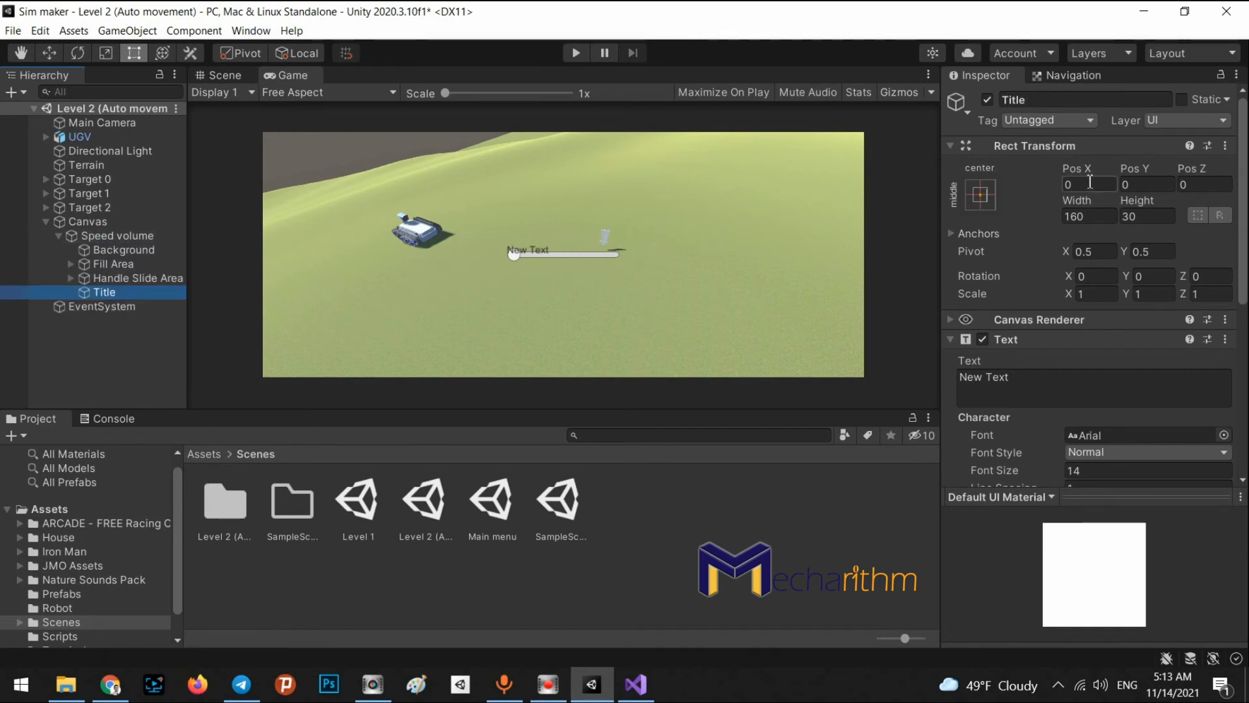
drag(1075, 168, 357, 148)
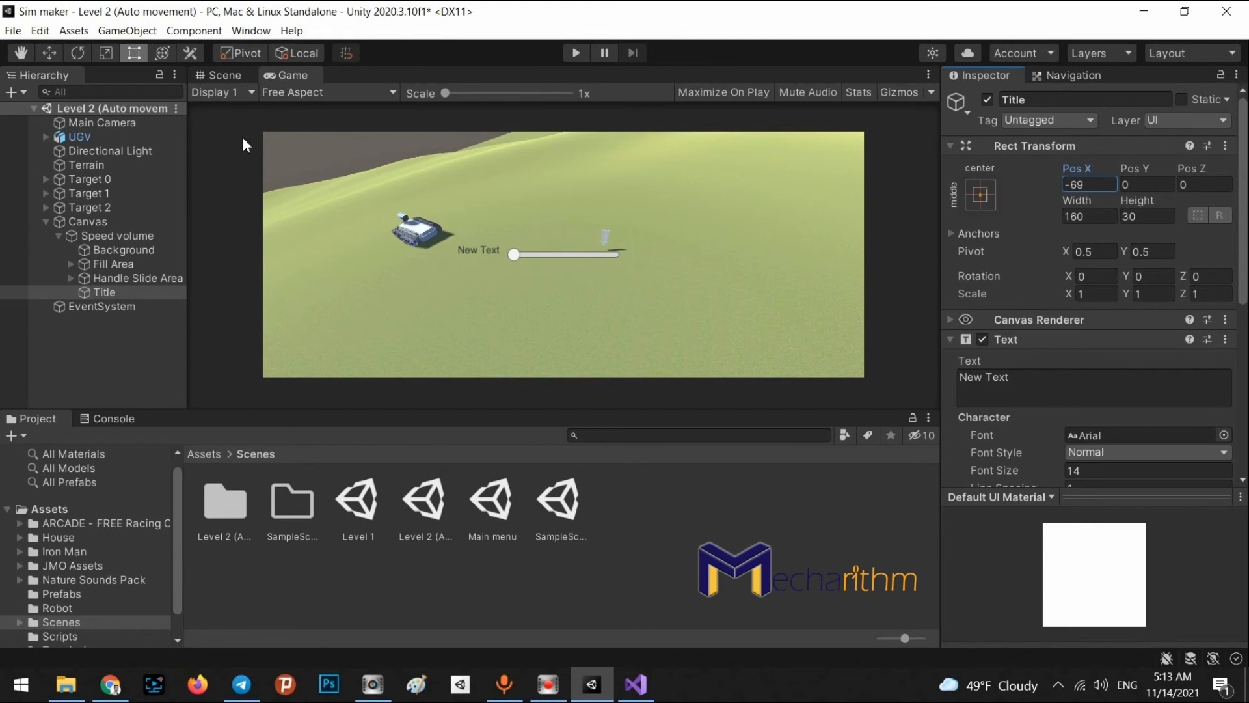
drag(1138, 166, 1009, 164)
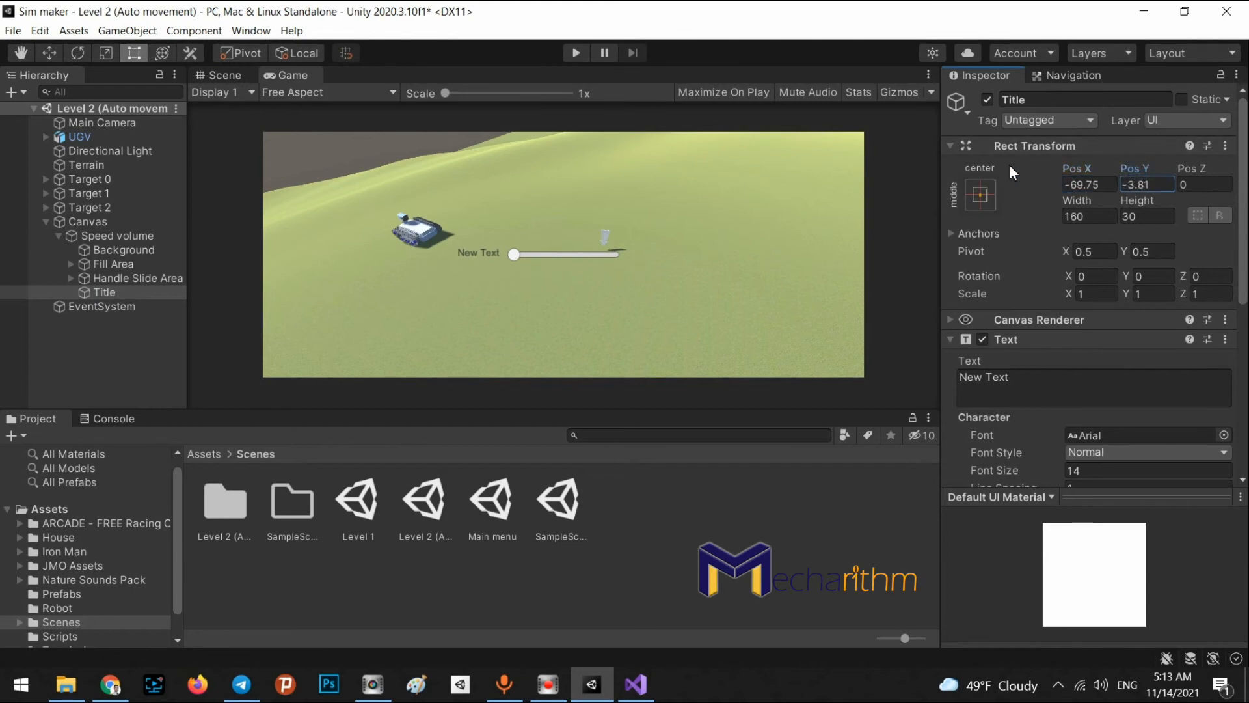
Step: Set the Speed volume slider's Min Value to 5, Max Value to 10 and Value to about 6.99
click(114, 236)
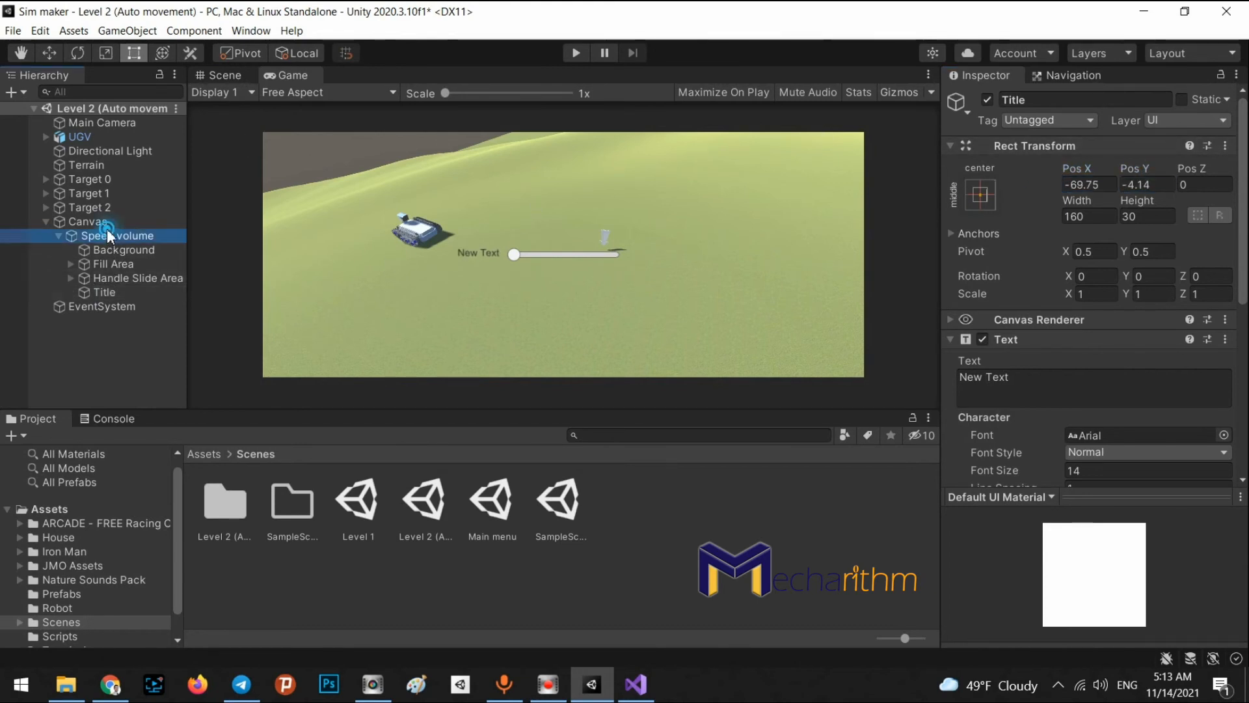
scroll(1192, 345, down, 10)
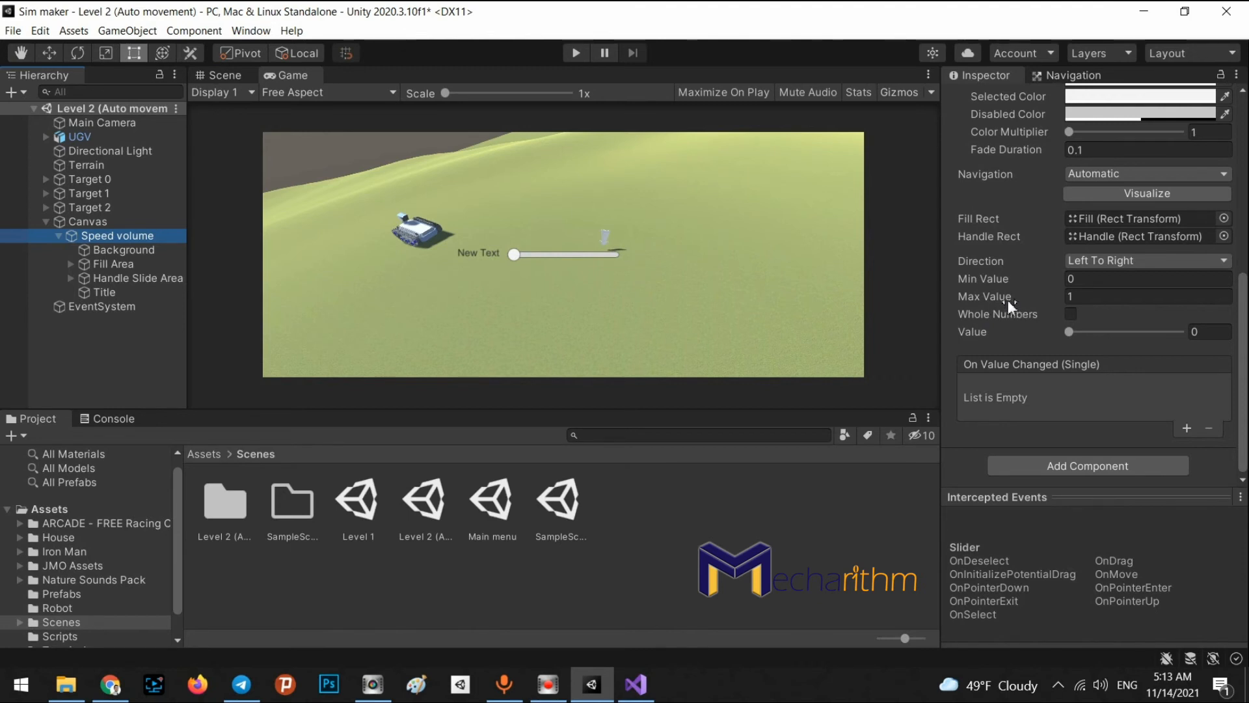
click(1072, 279)
double_click(1088, 279)
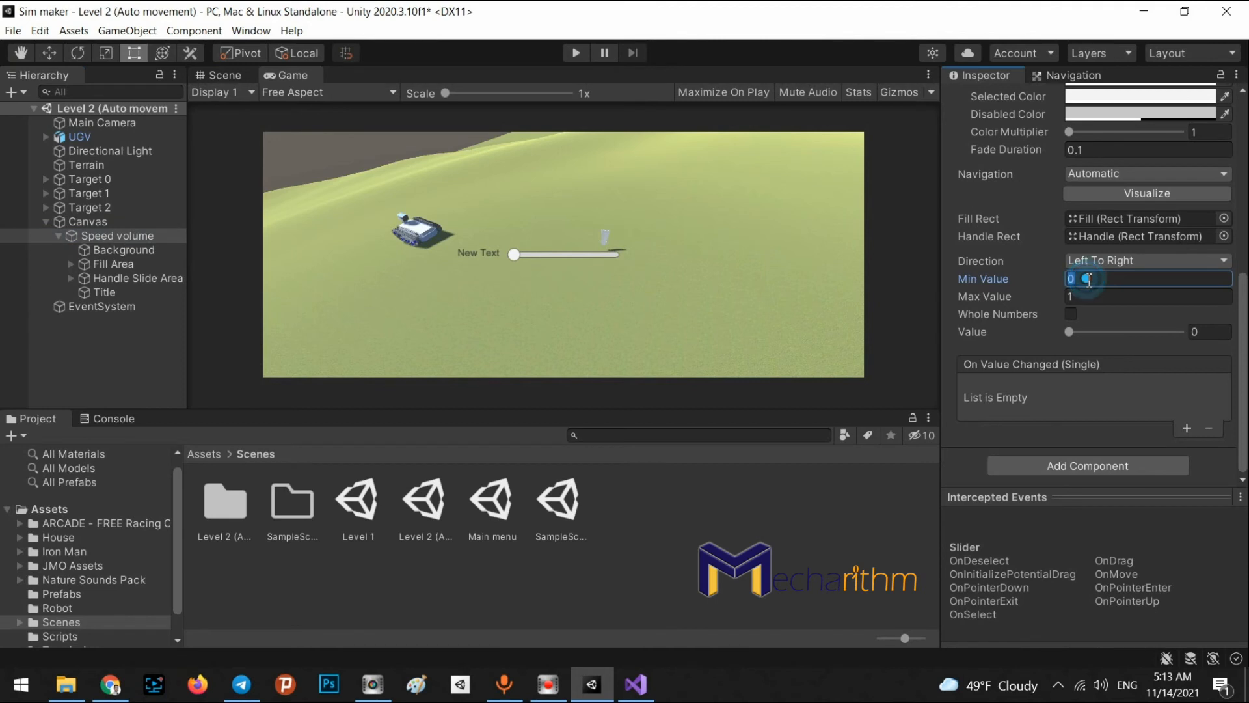
text(5)
click(1087, 297)
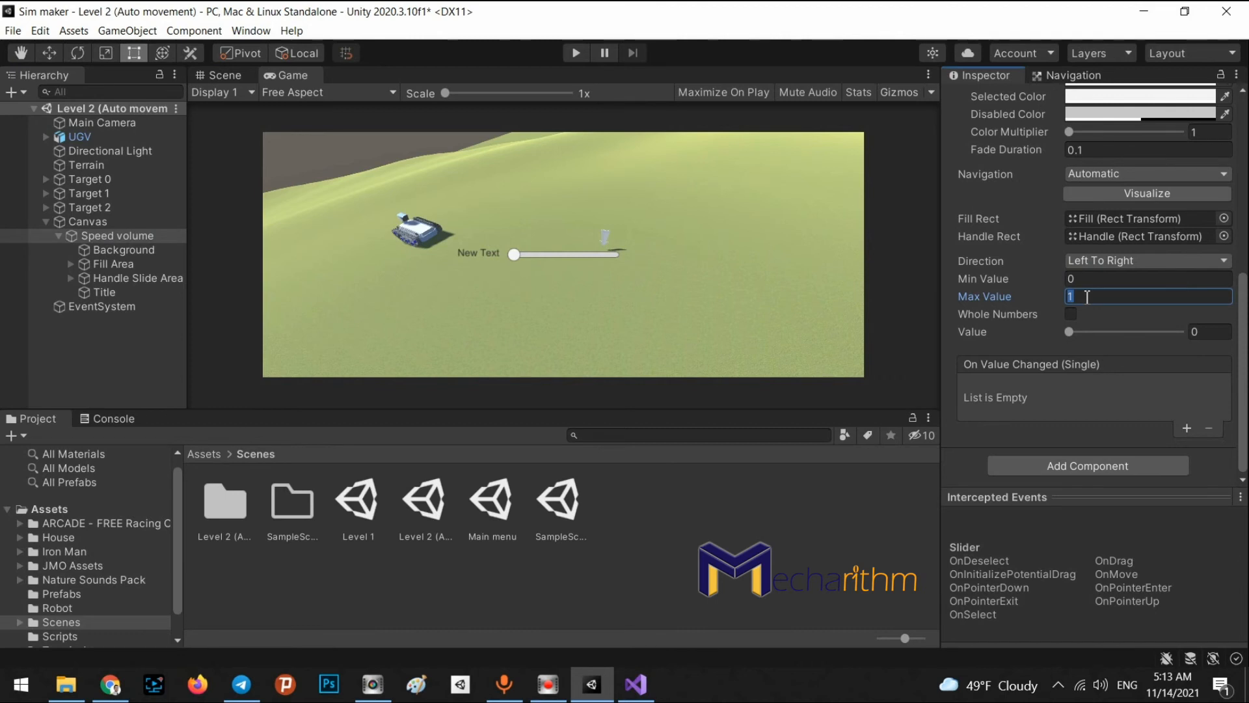
text(10)
click(1099, 279)
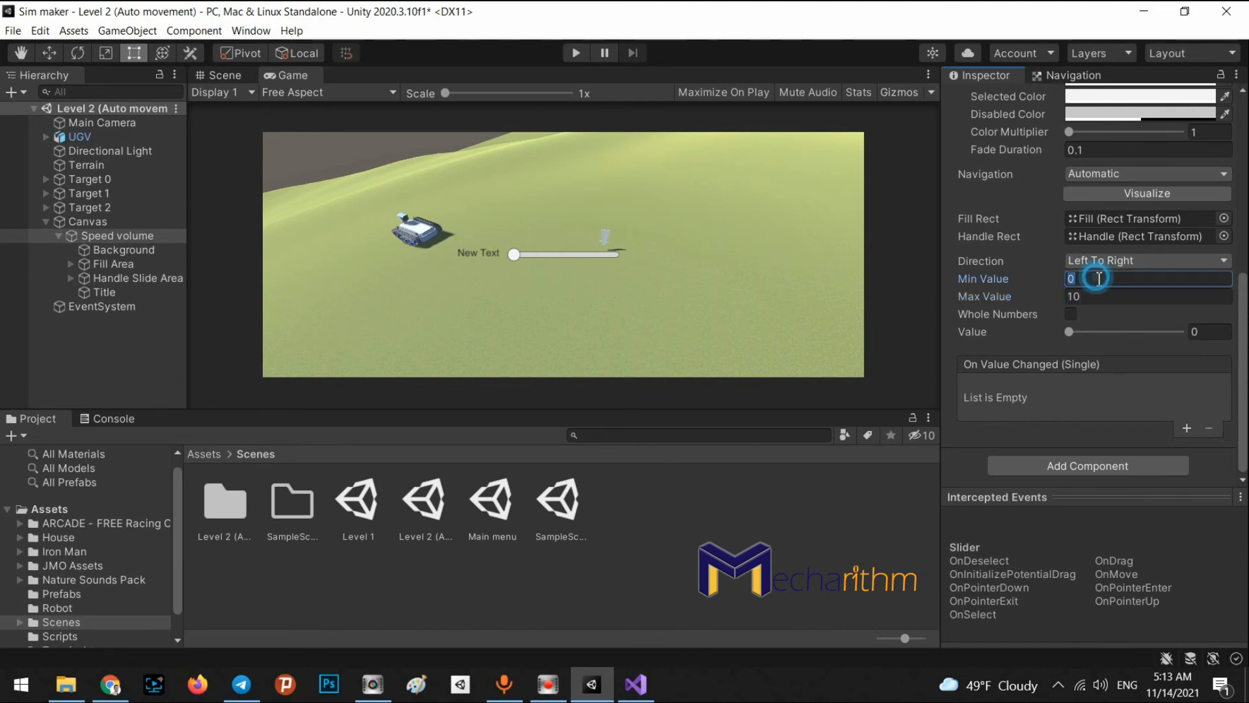
text(5)
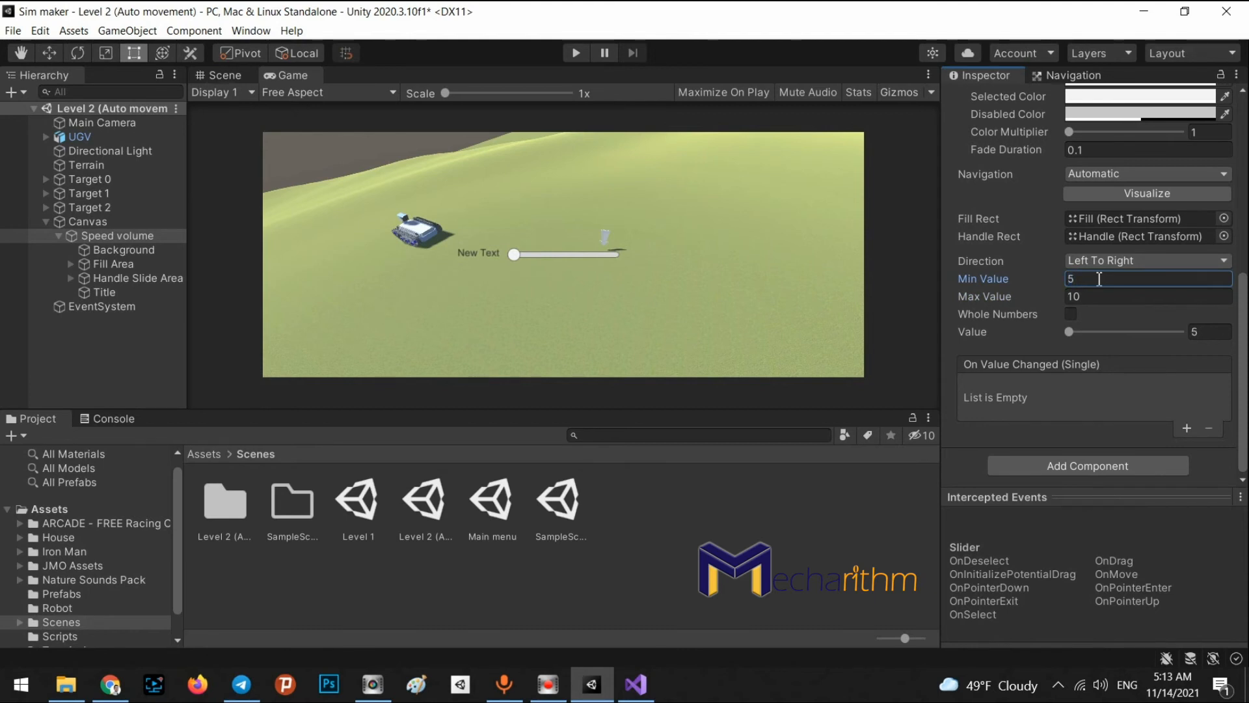
mouse_move(1070, 328)
mouse_down()
mouse_move(1218, 338)
mouse_move(1051, 333)
mouse_up()
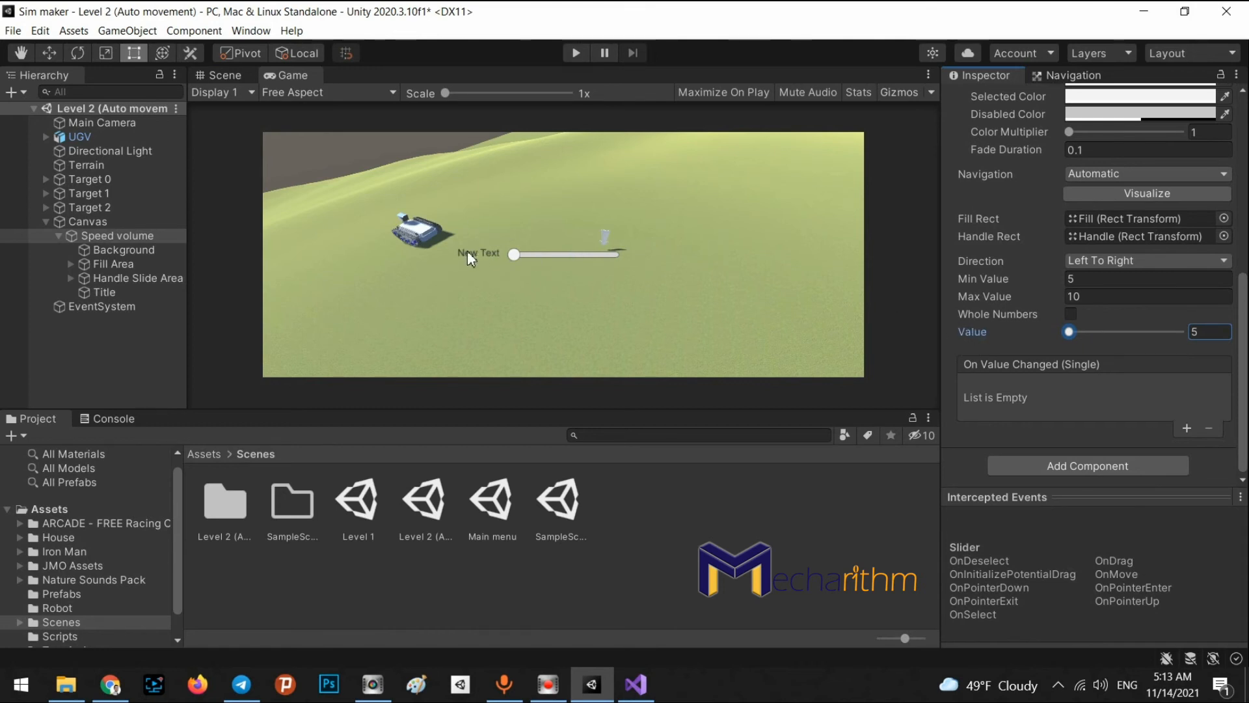
drag(1069, 332, 1114, 333)
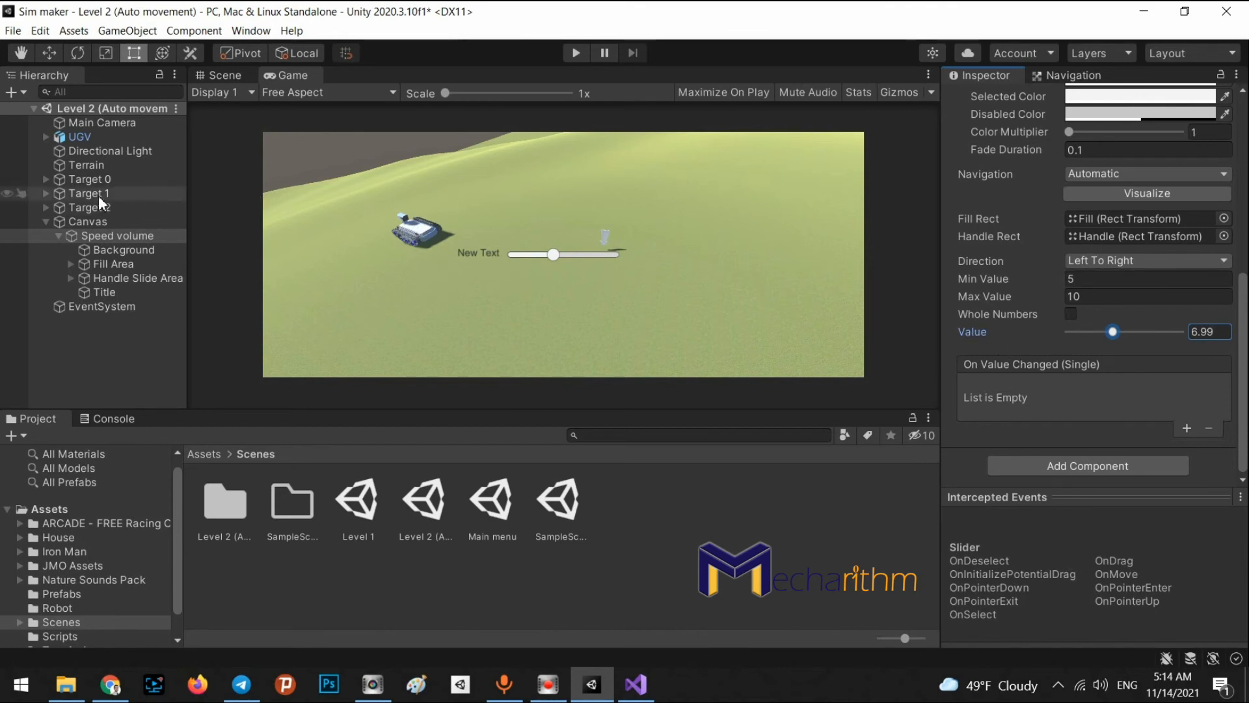
Step: Check the Speedmovement setting in UGV's Automovement script and return to the Speed volume slider
click(78, 138)
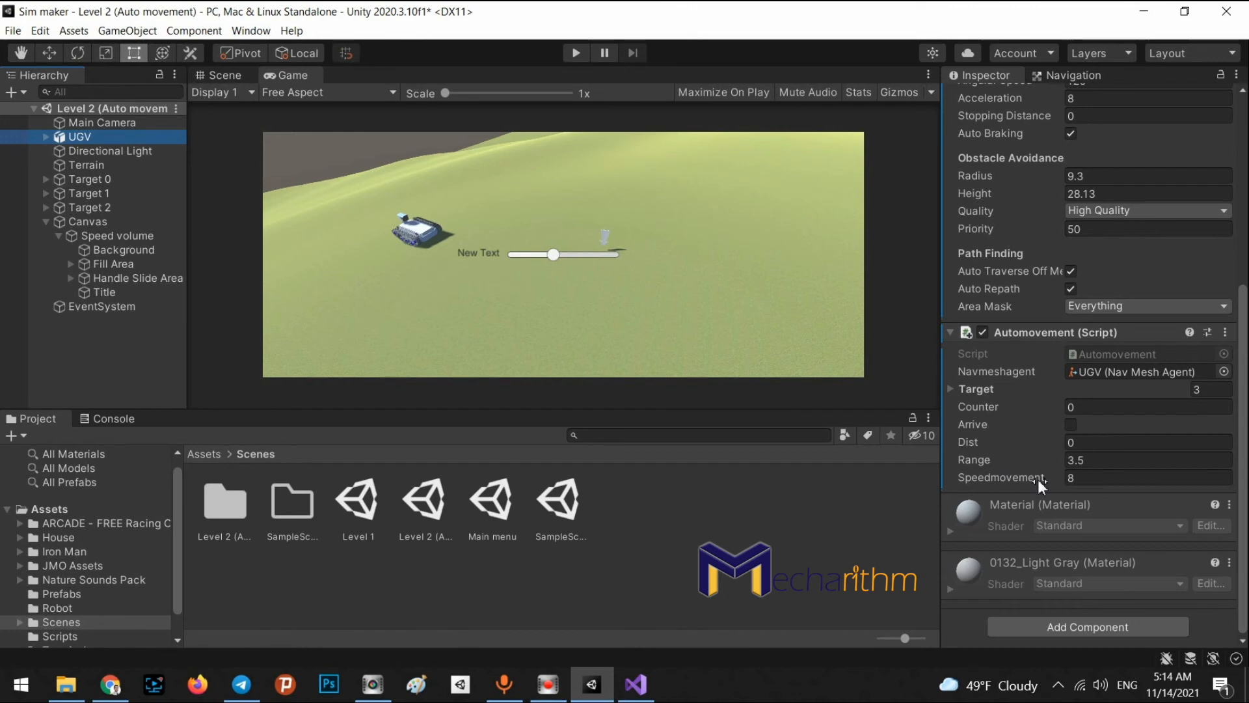
click(98, 235)
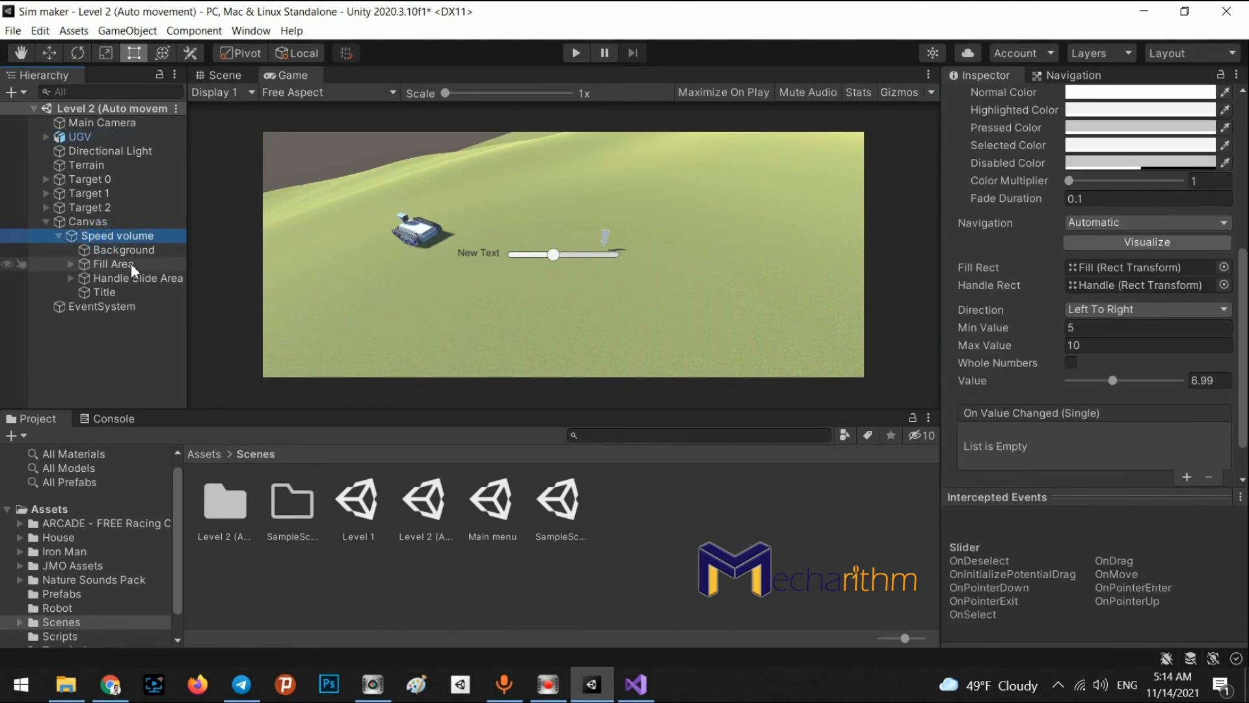
click(61, 236)
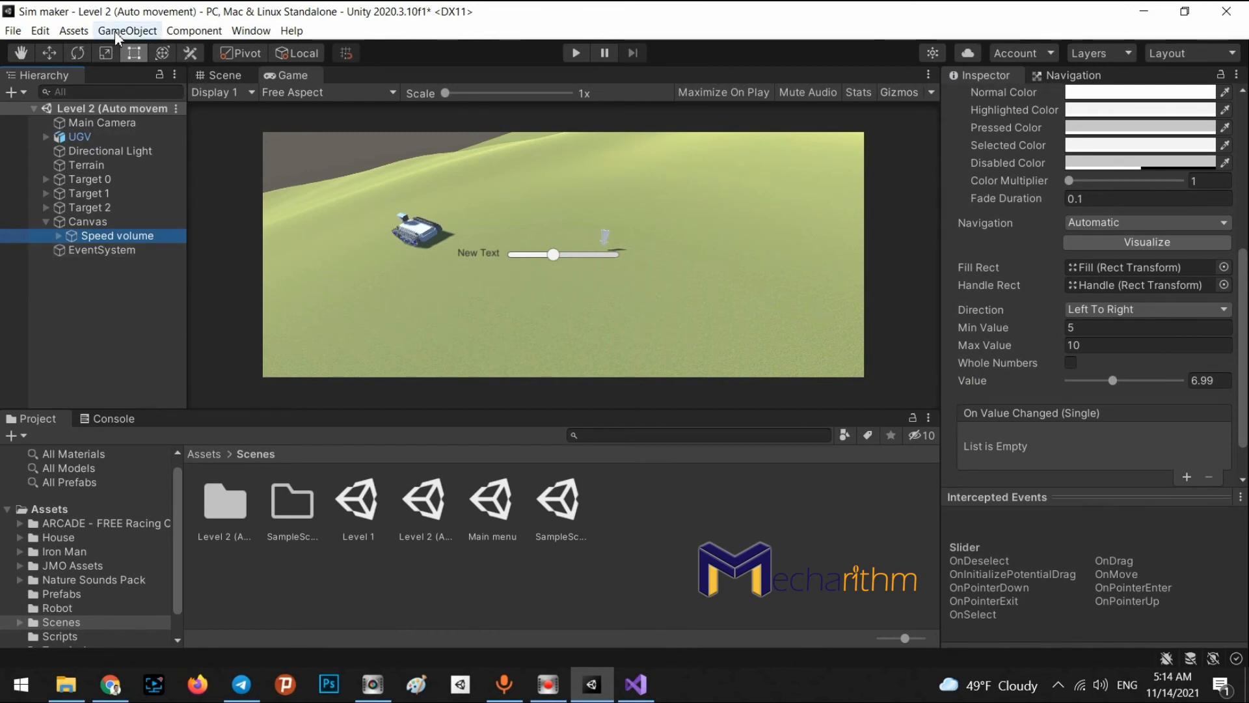
Step: Add a UI Text named Distance text to the Canvas and move it to about Pos X -323.89, Pos Y 149.19
click(77, 314)
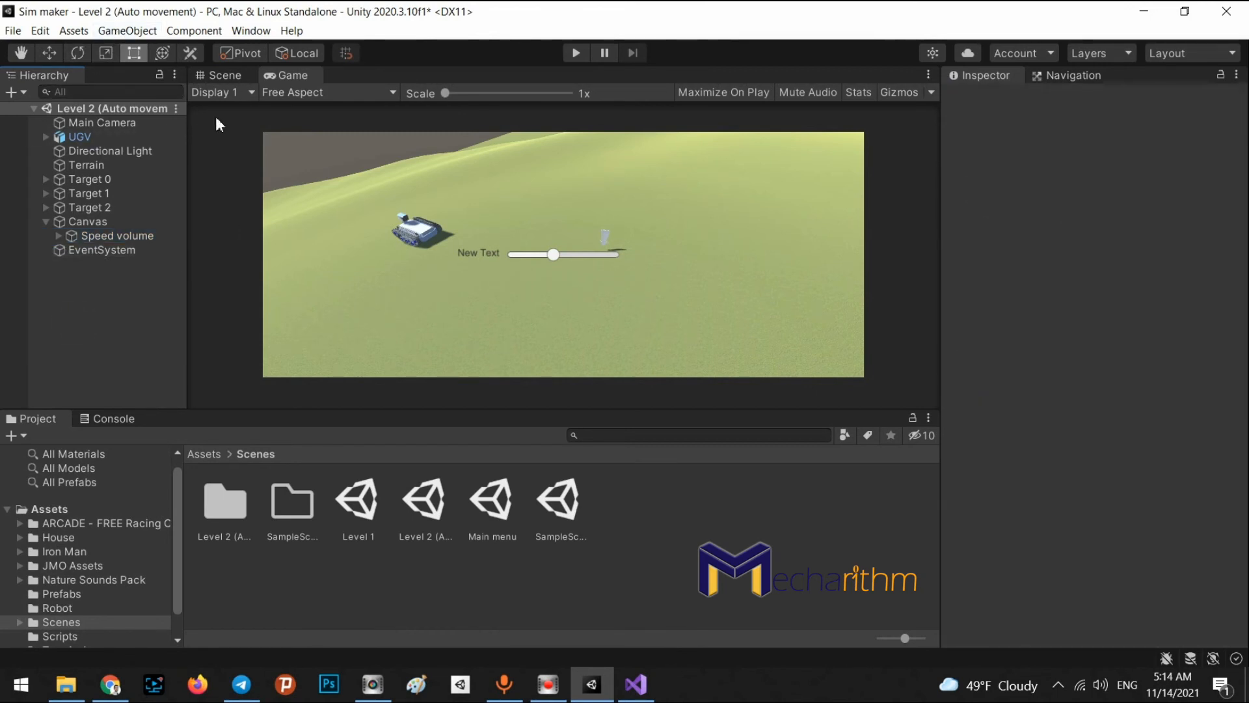
click(118, 31)
mouse_move(312, 185)
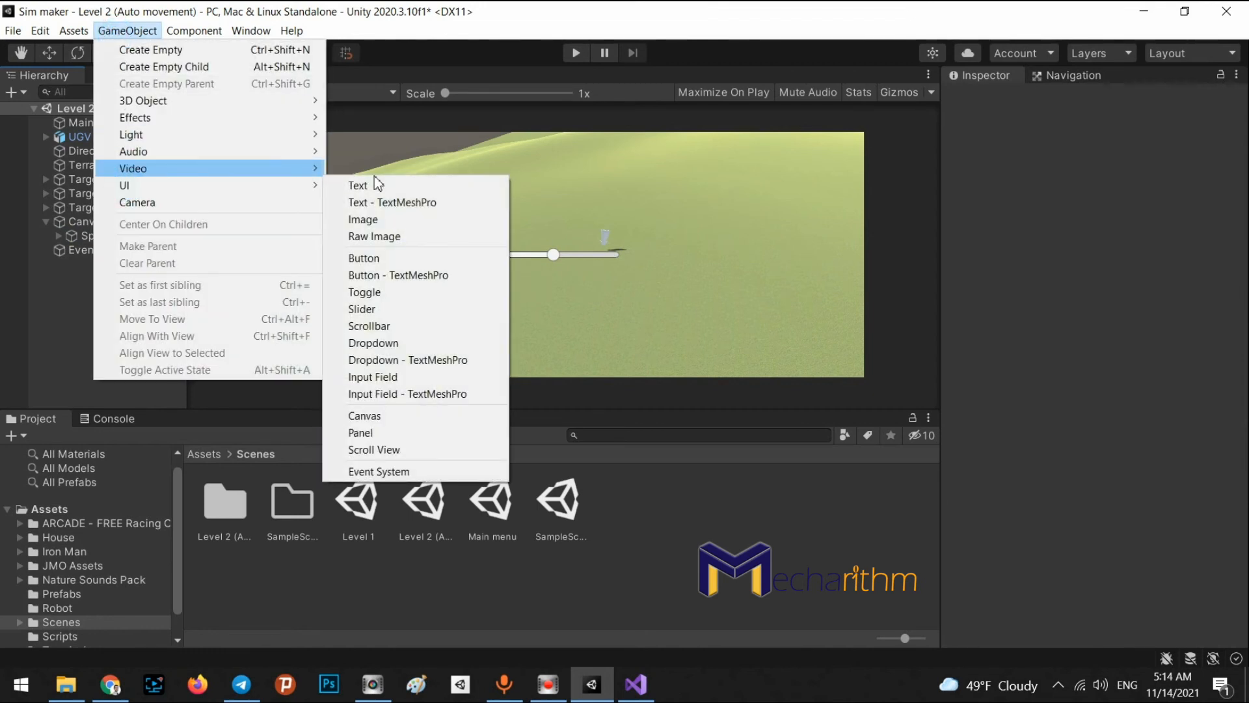
click(365, 185)
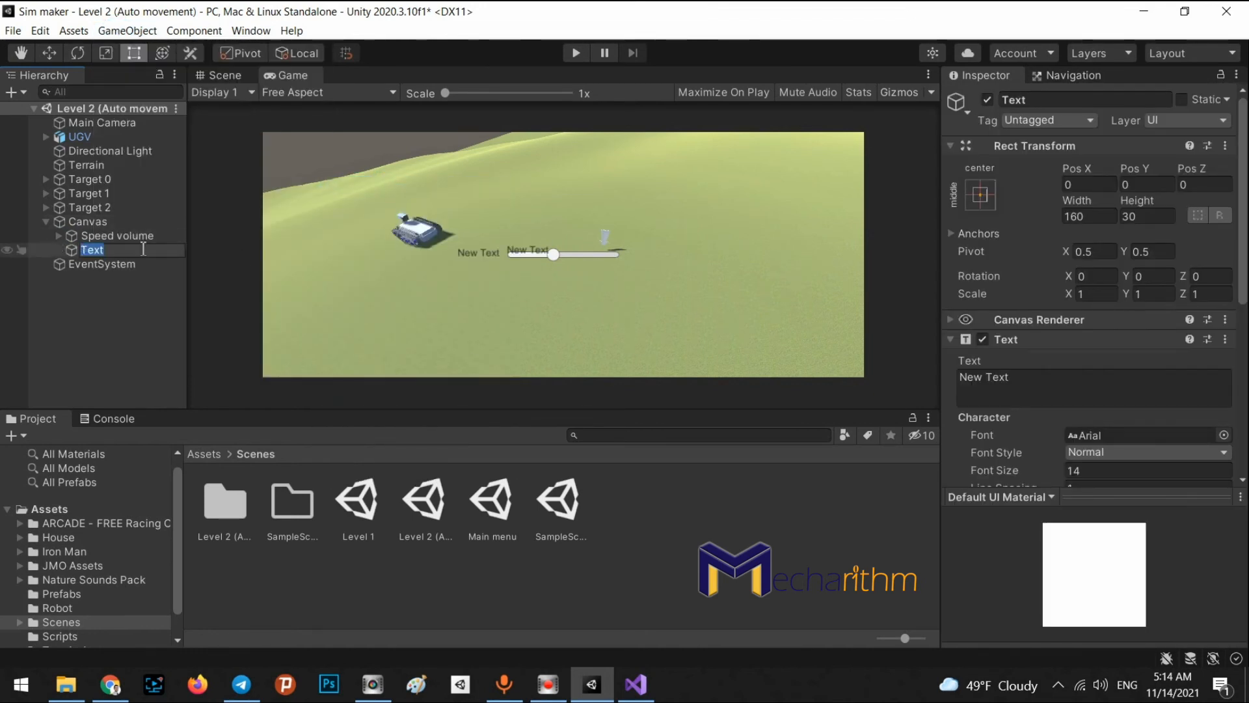
text(Distance te)
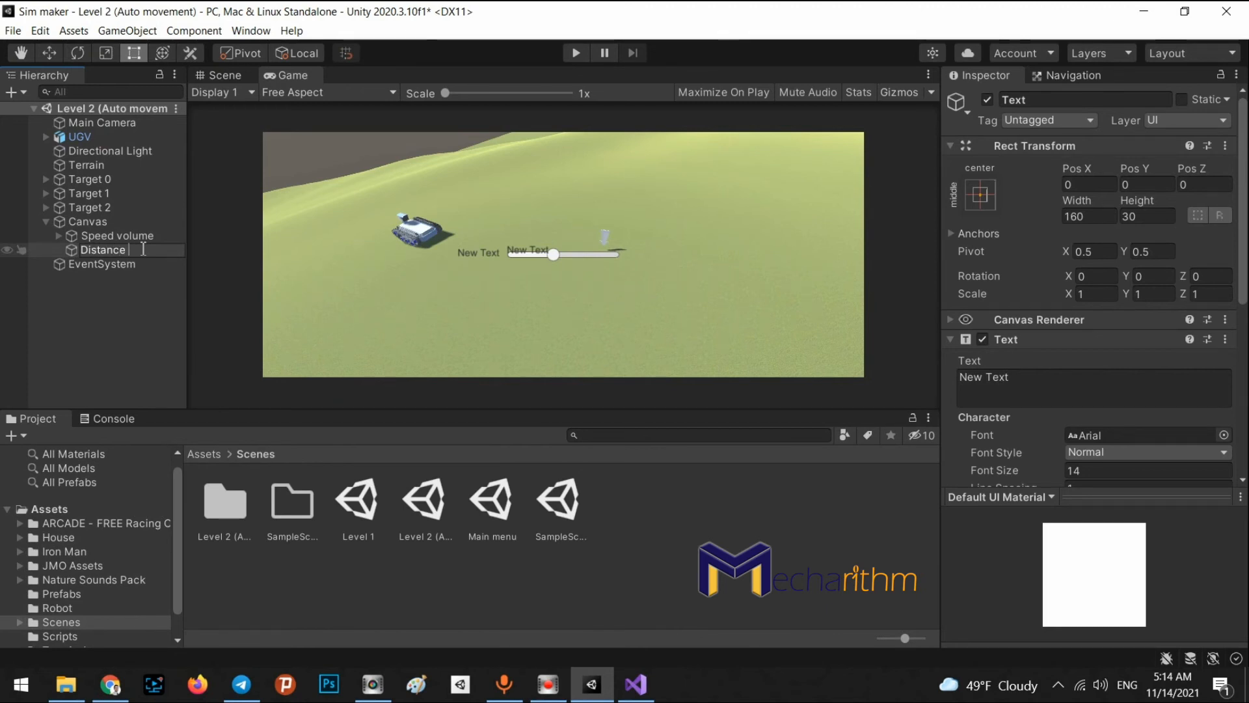
text(xt)
key(Return)
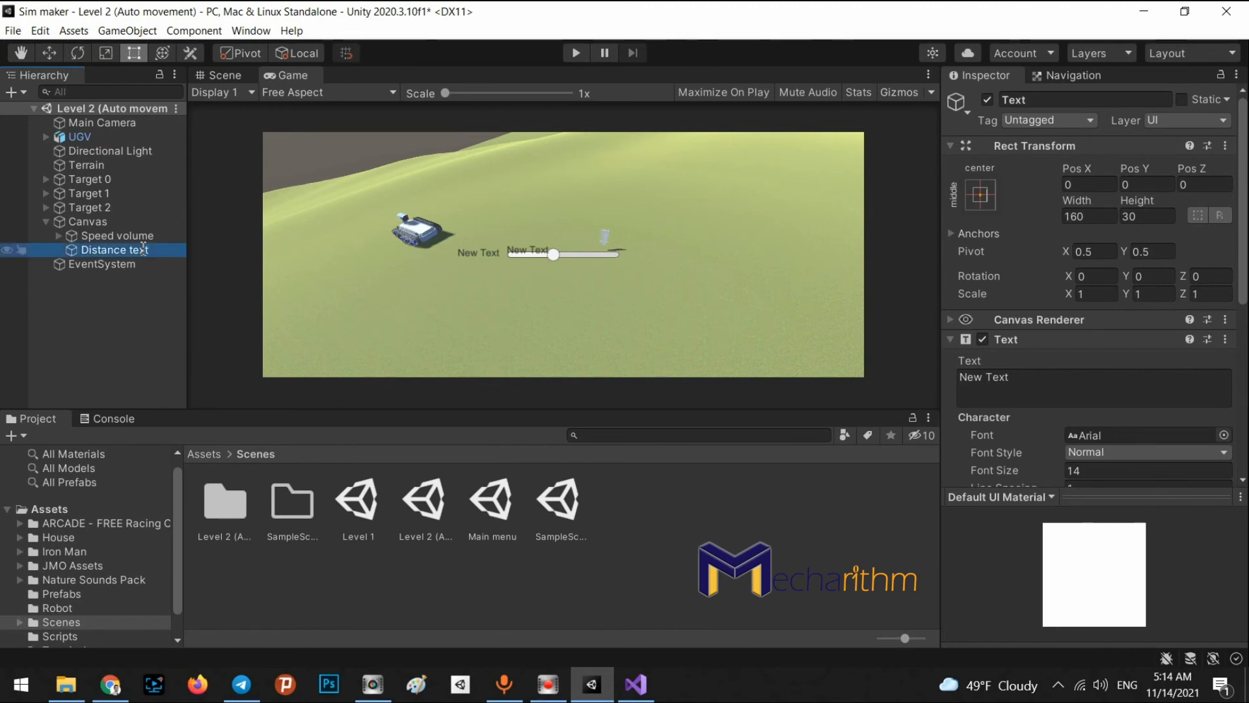
drag(1125, 164, 521, 577)
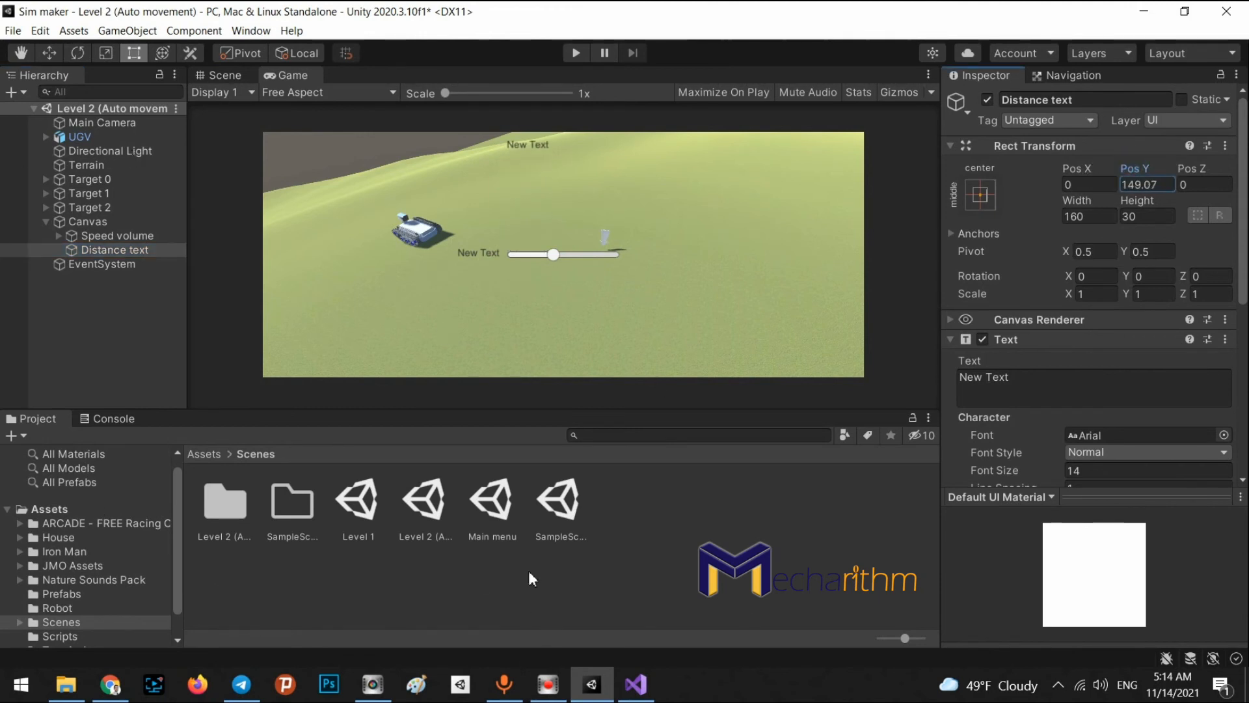
drag(1077, 168, 189, 184)
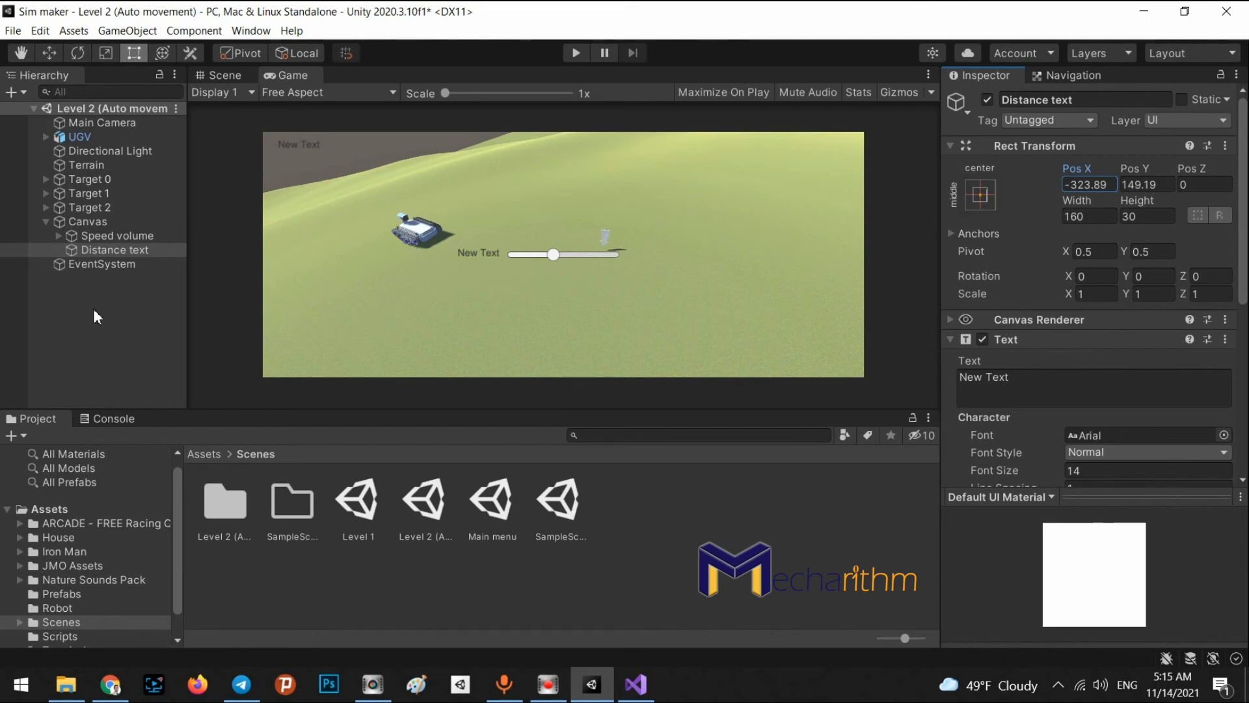
Step: In Visual Studio, add a using UnityEngine.UI; directive to Automovement.cs below the UnityEngine.AI directive
mouse_move(650, 690)
click(649, 689)
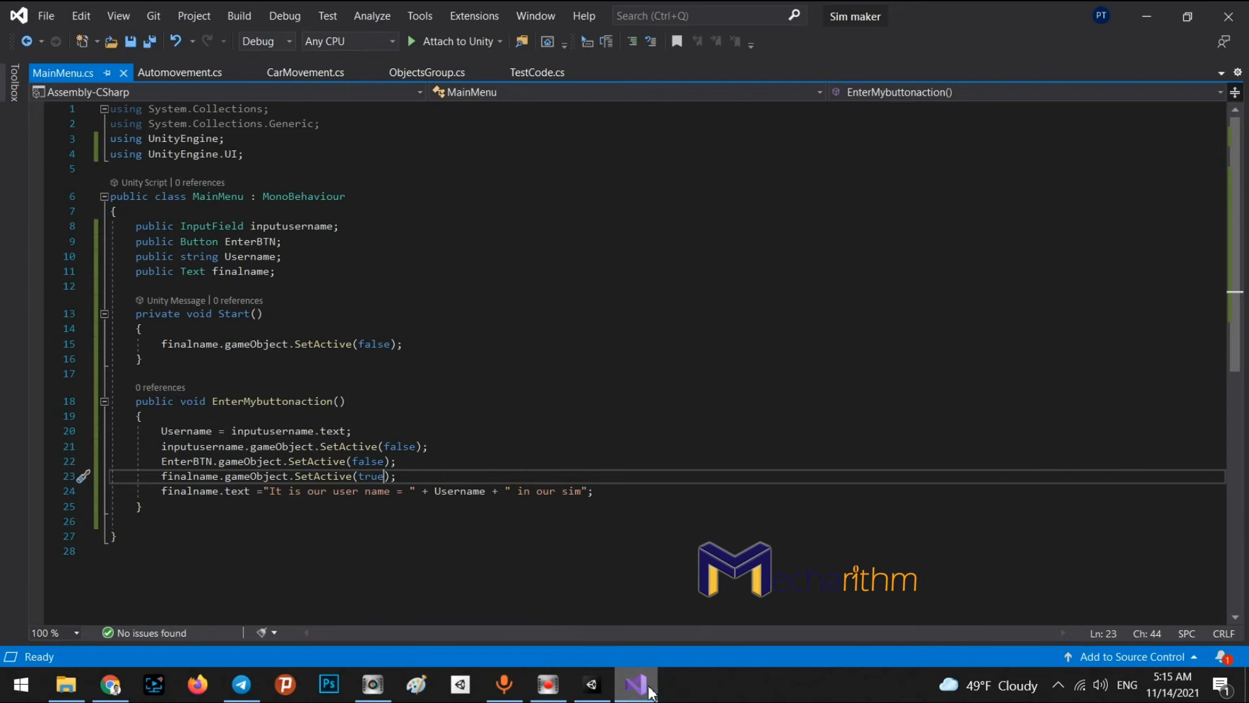
click(166, 73)
scroll(529, 387, up, 5)
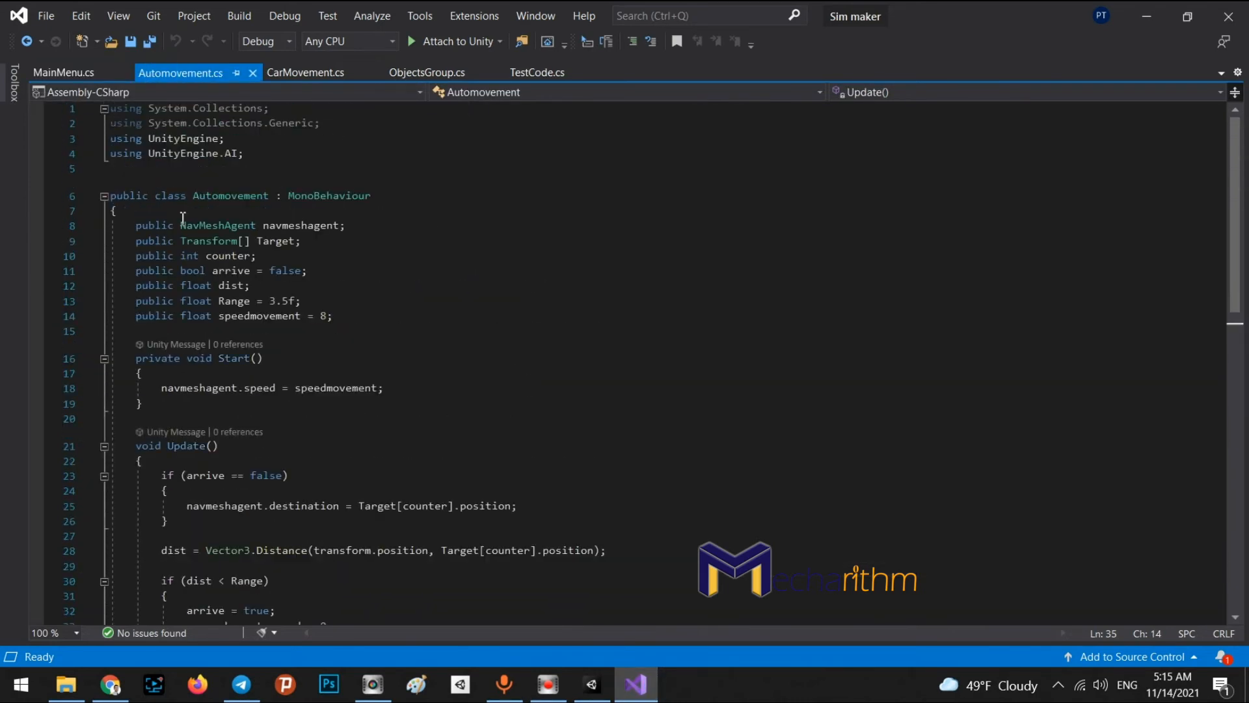
click(259, 157)
key(Return)
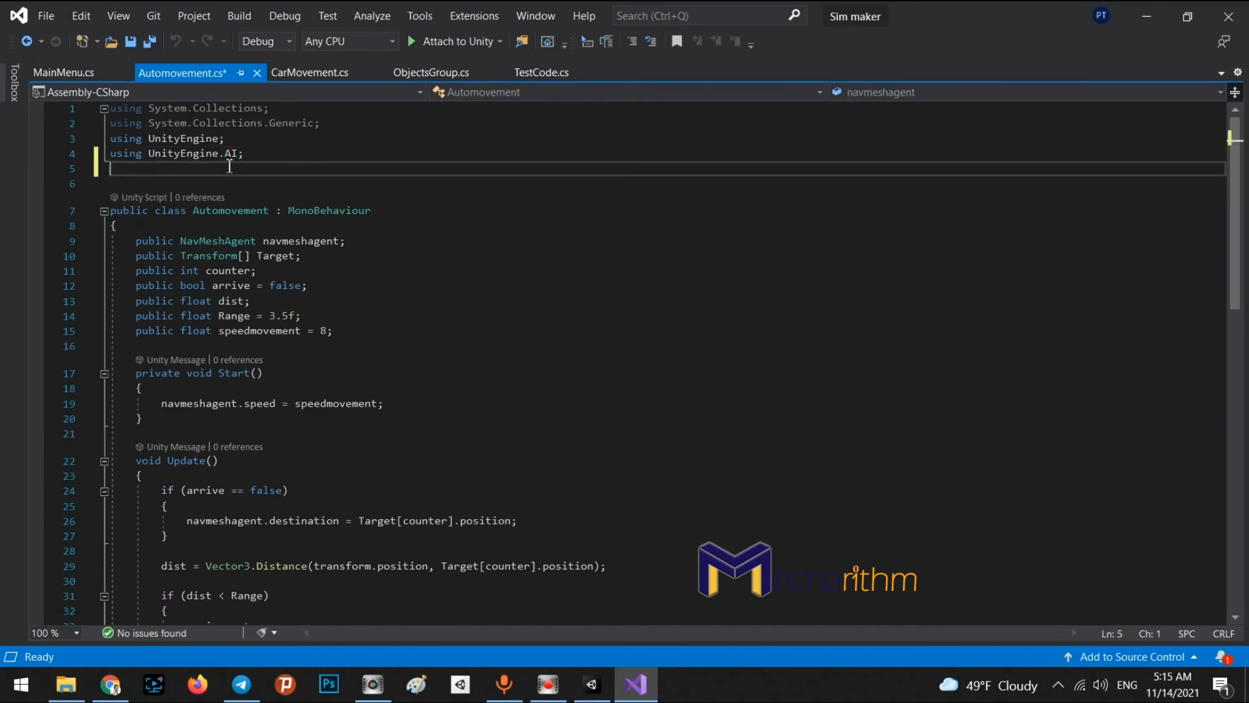
text(using )
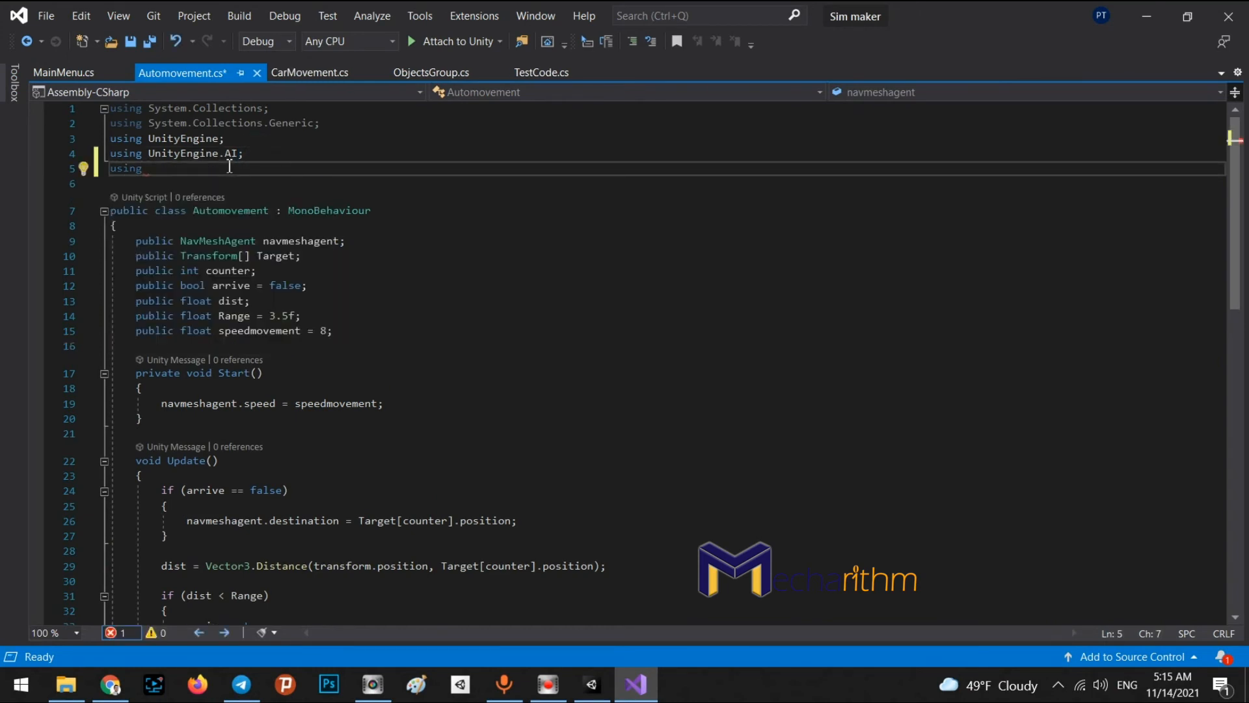
text(unity)
key(Down)
key(Down)
key(Down)
key(Return)
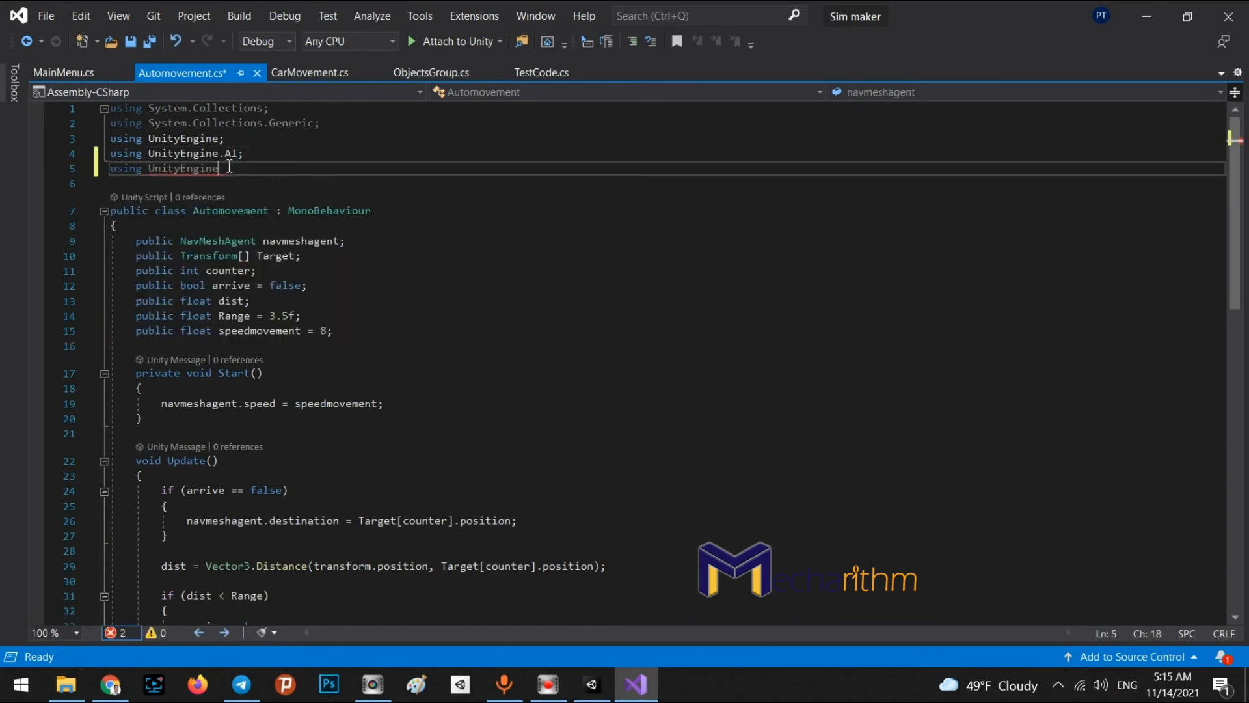
text(.UI)
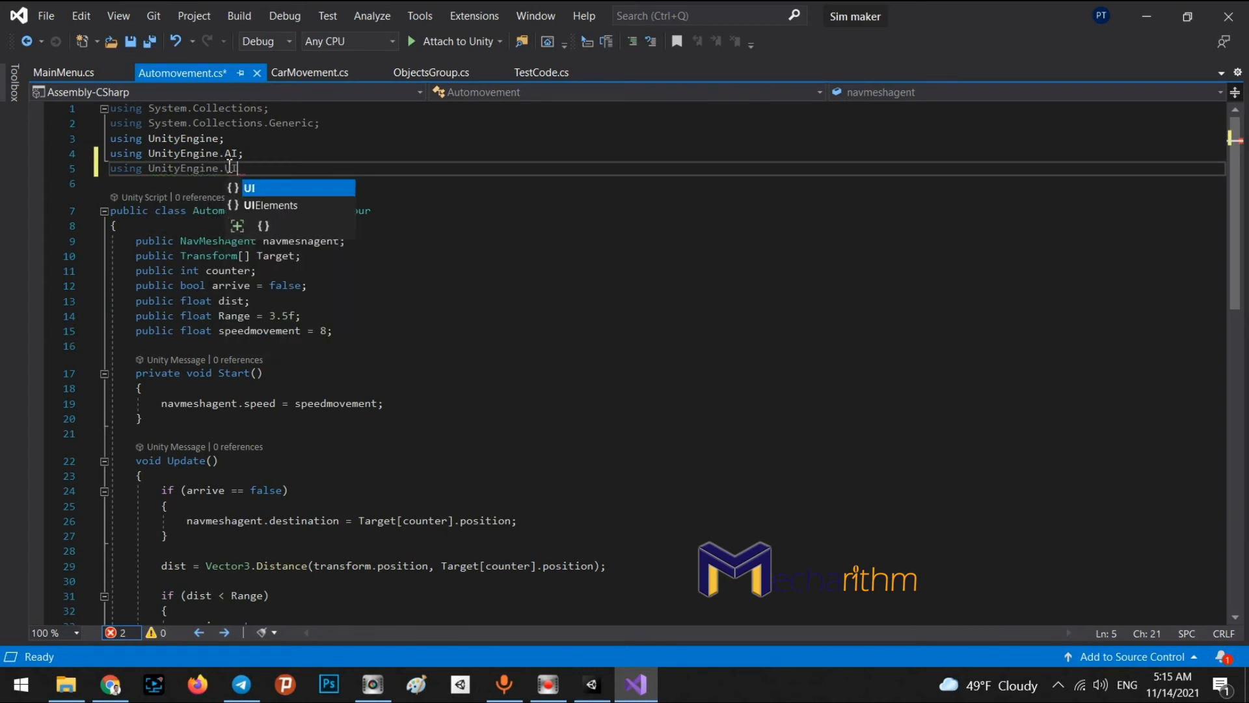
key(Escape)
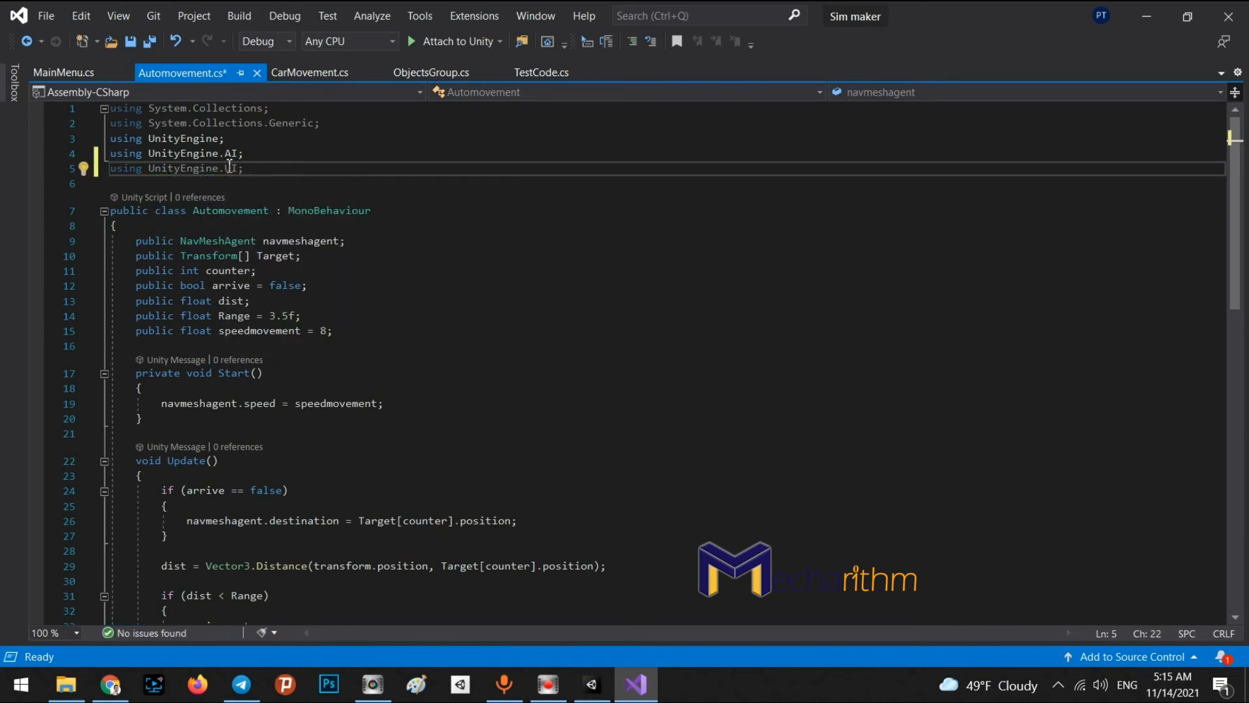
Step: Declare a public Slider variable named Speedvolume below the speedmovement field
click(333, 330)
key(Return)
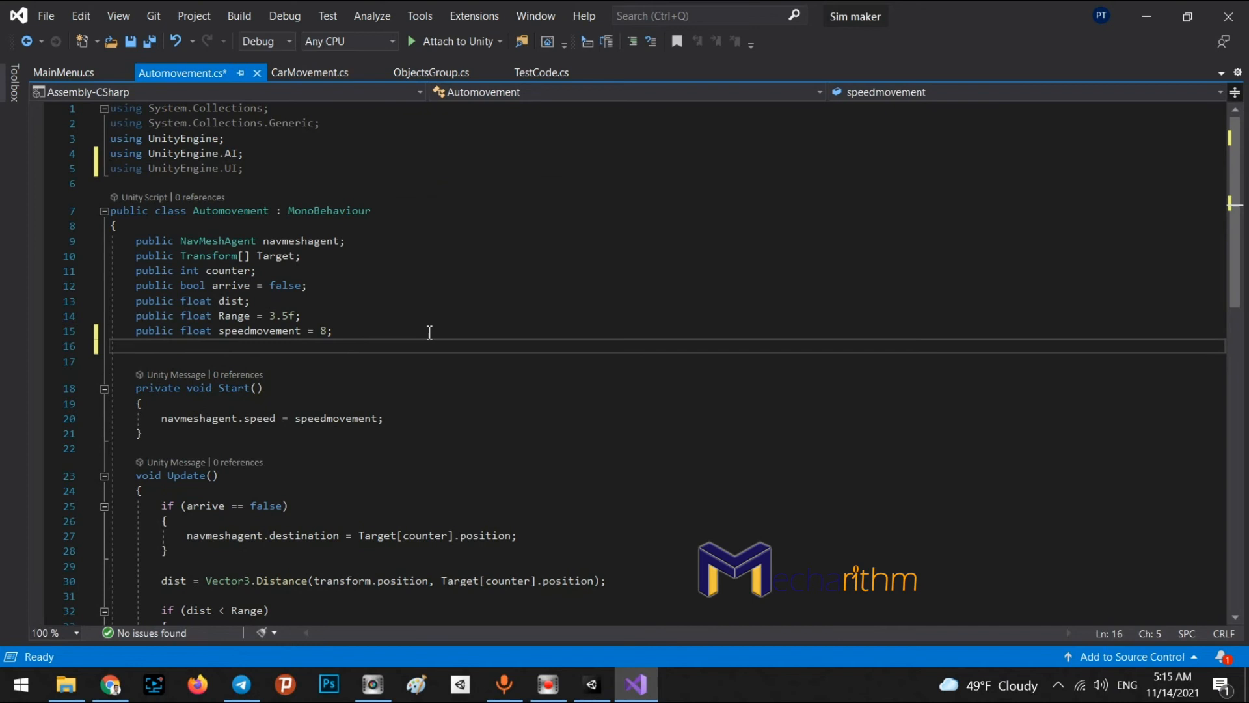
text(public )
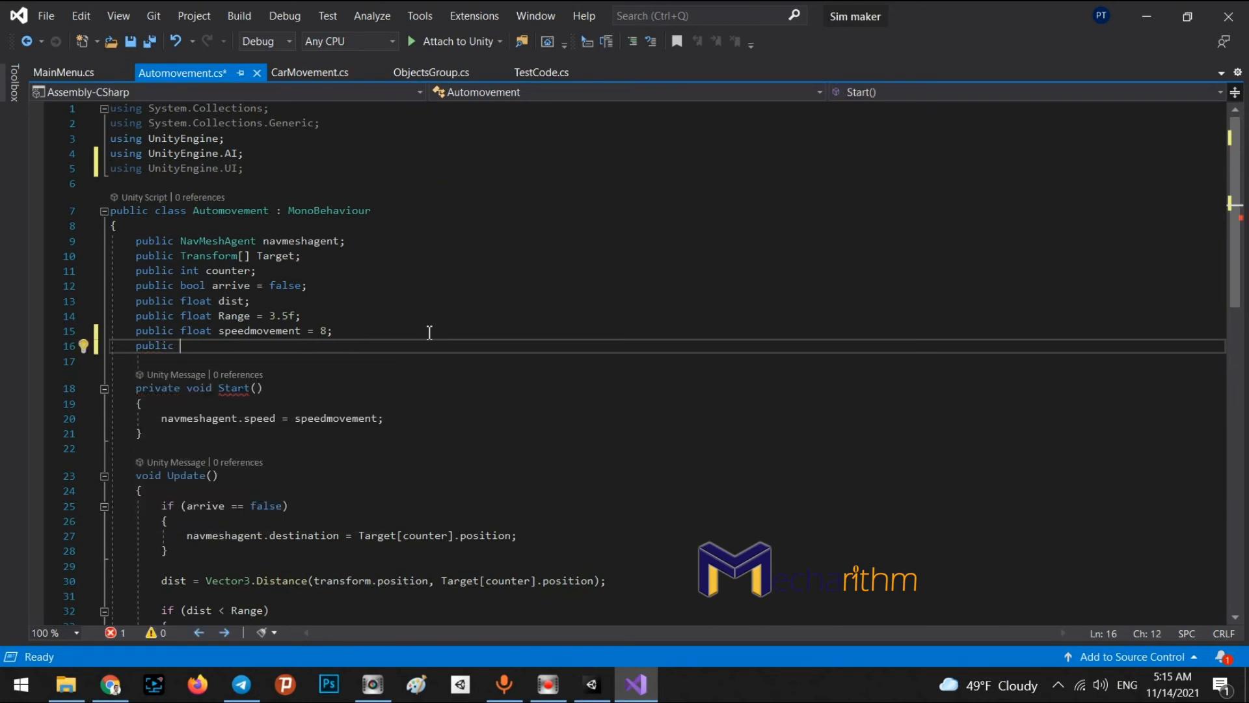
text(Slider )
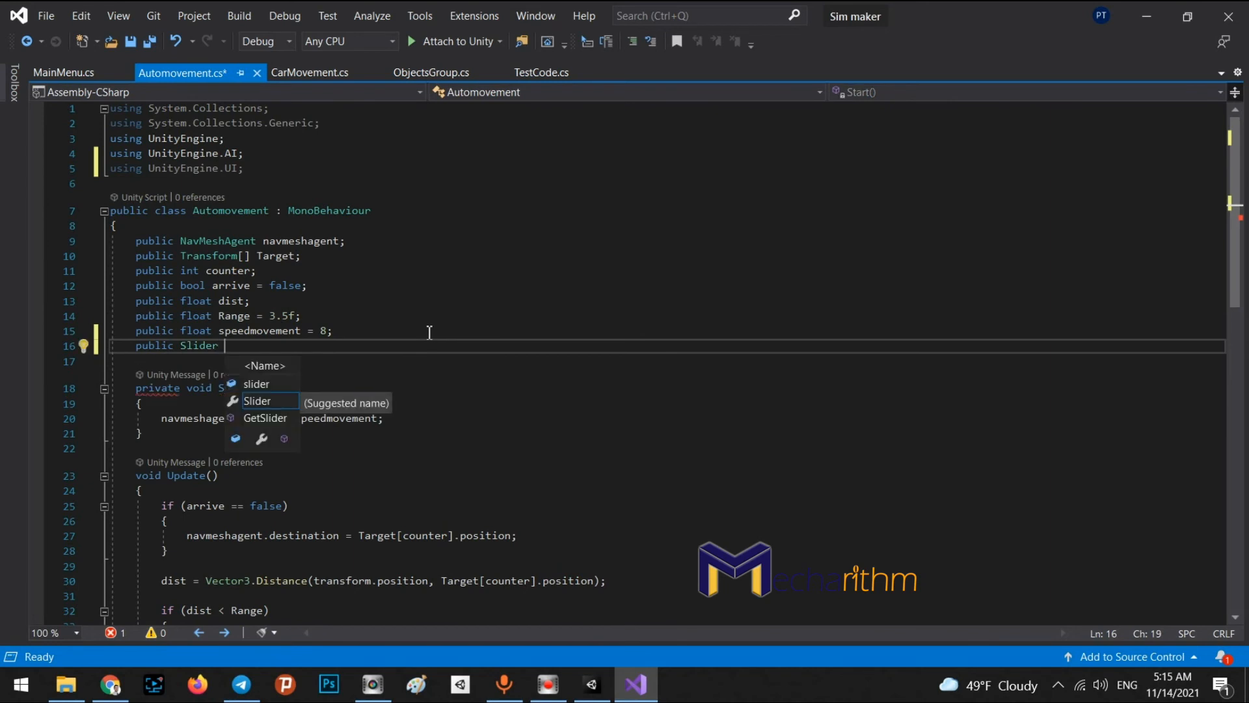
text(Speed)
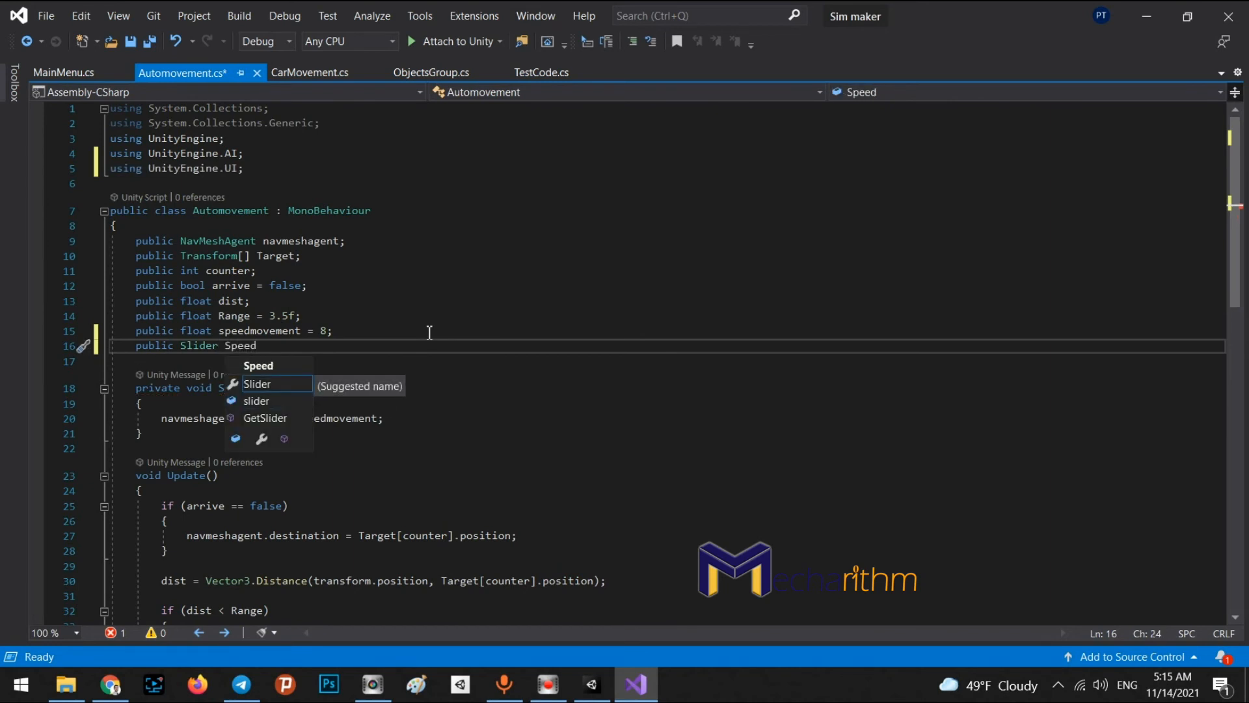
text(volume;)
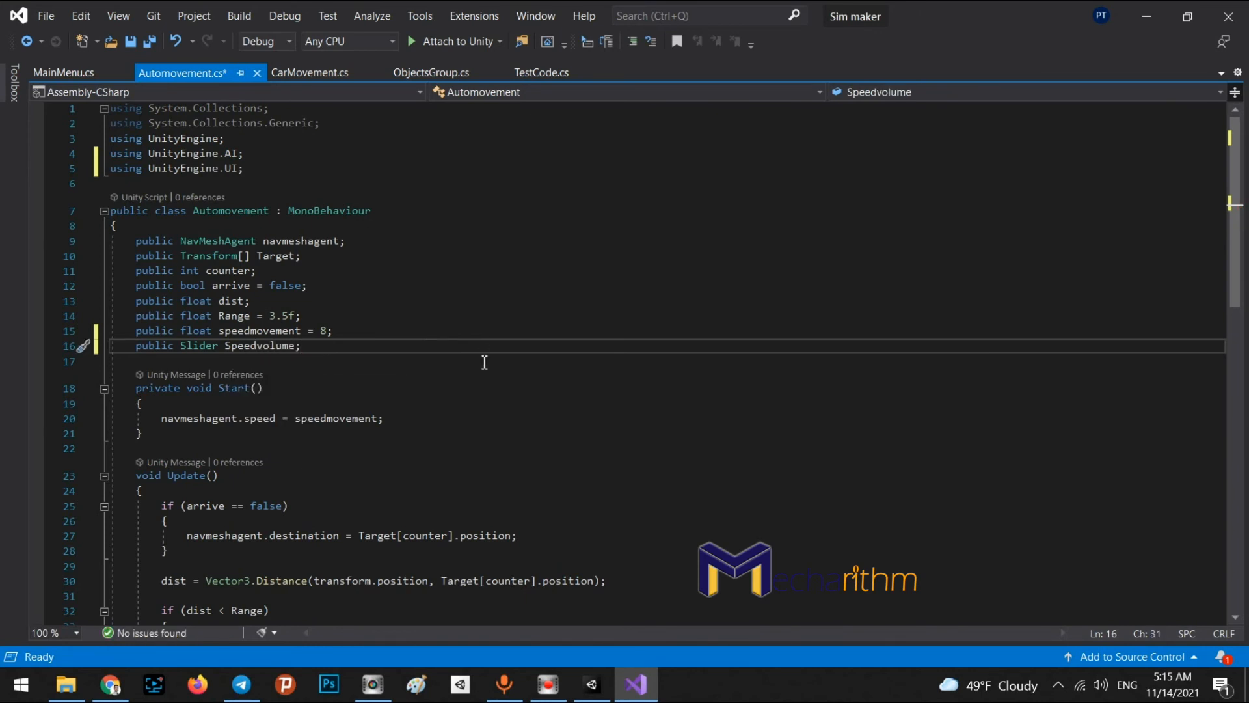
Step: Declare public Text variables Slidertitle and Distancetext below Speedvolume and save the script
key(Return)
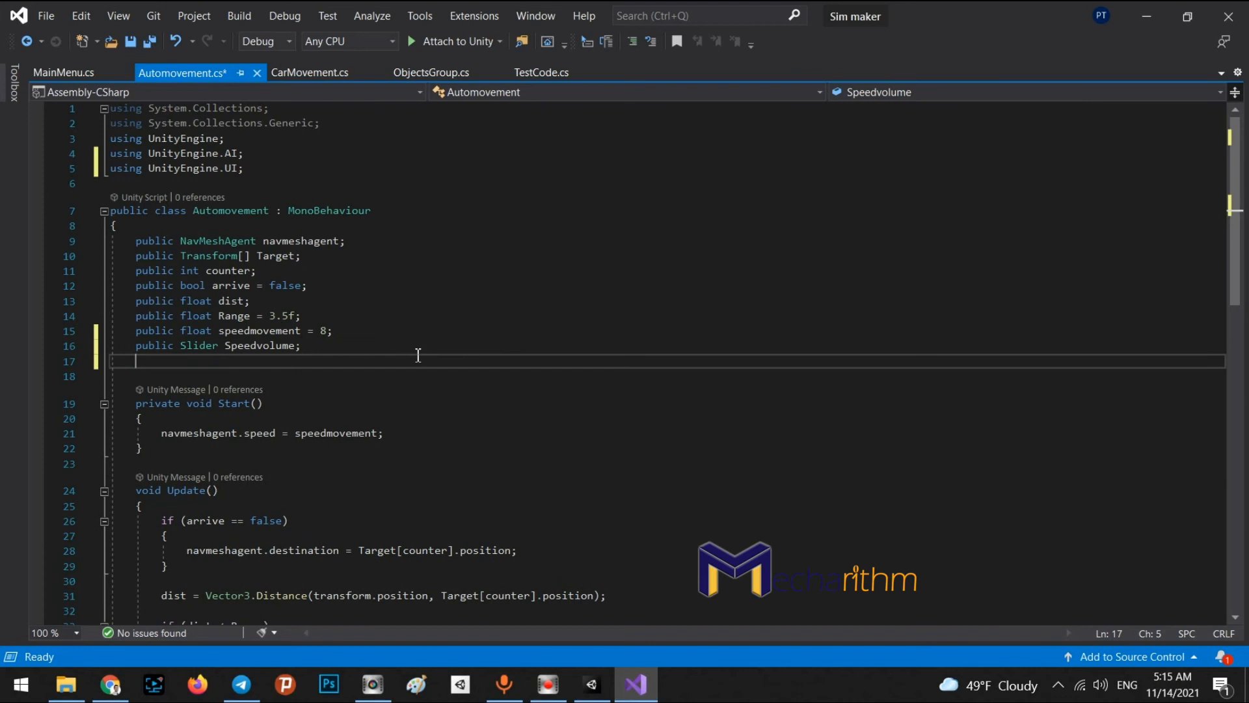
text(public Text )
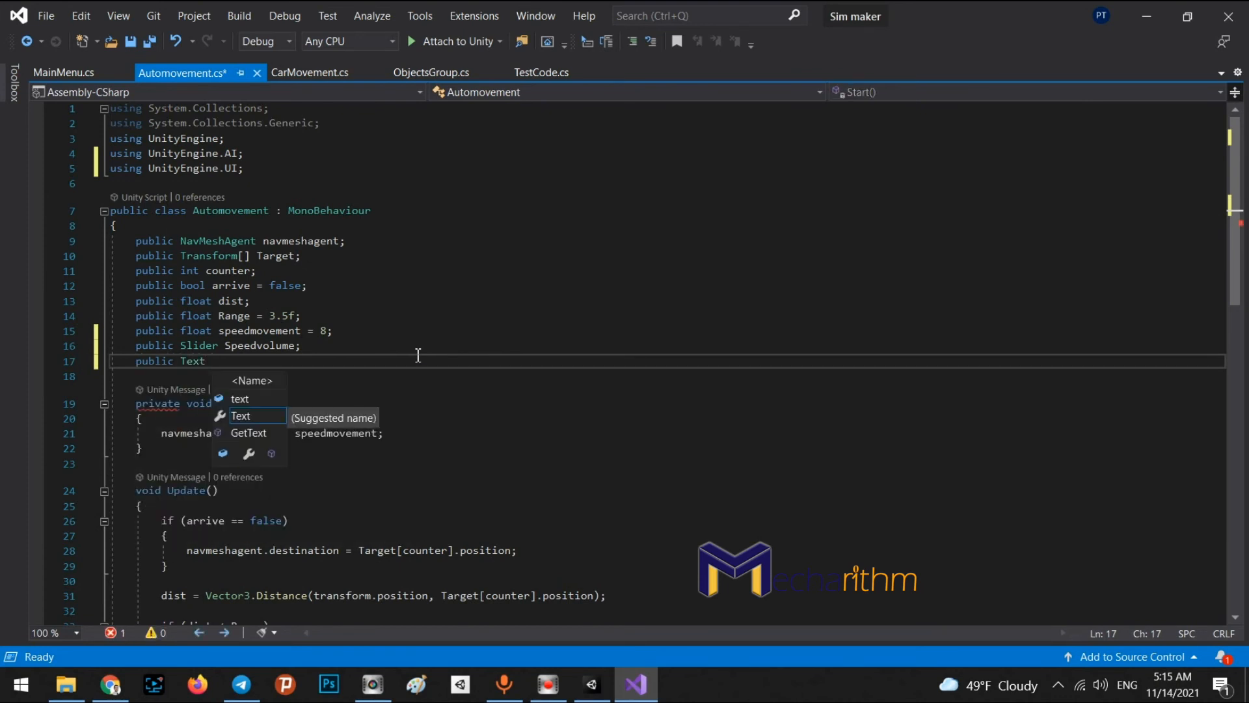
text(Slidertitle;)
key(Return)
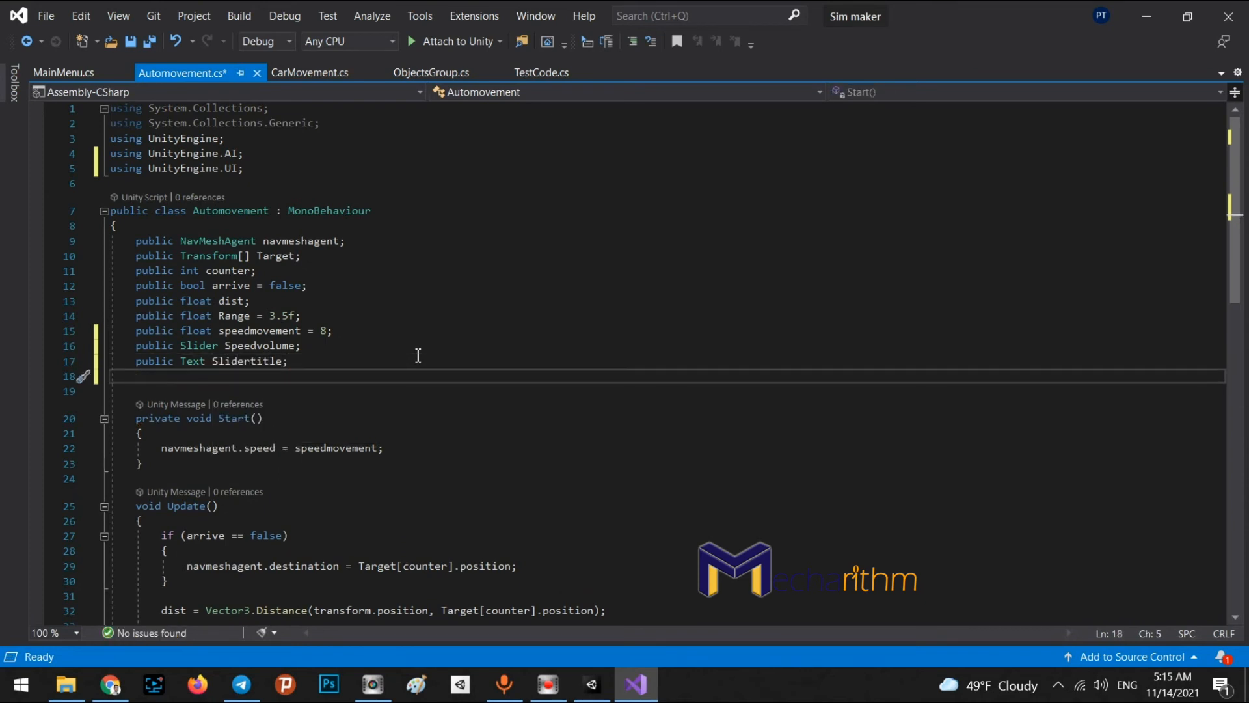
text(public text D)
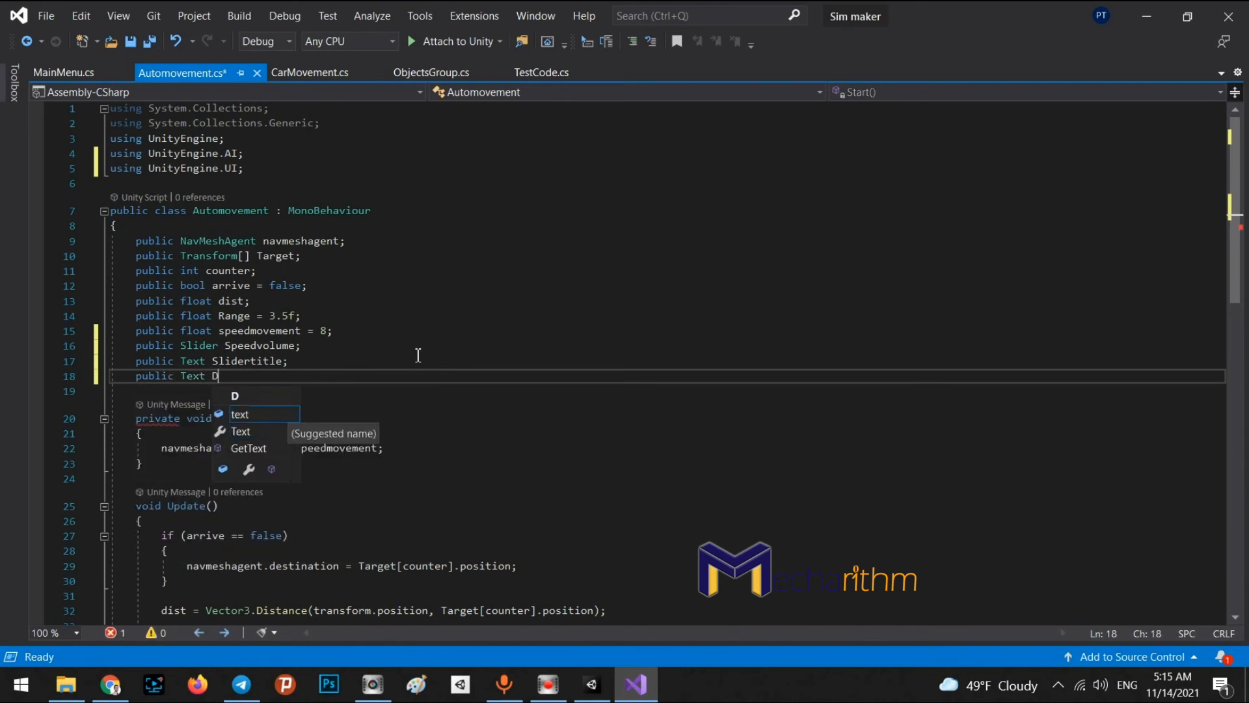
text(istance)
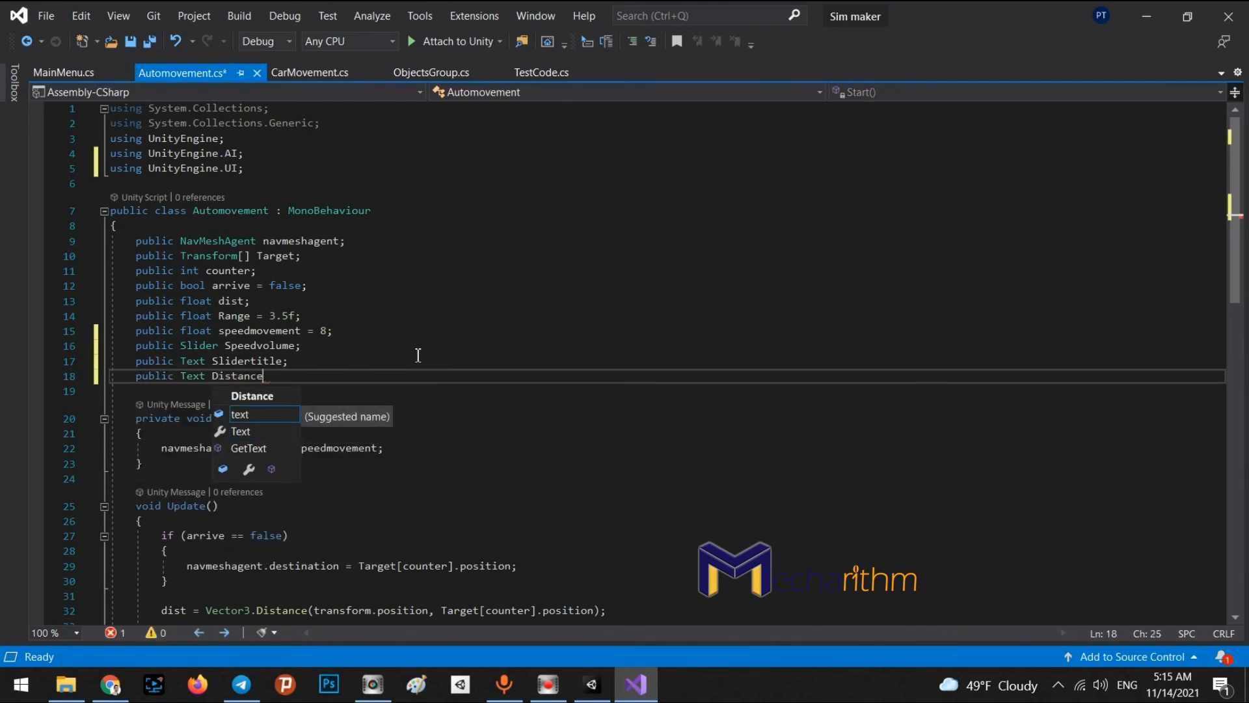
text(text;)
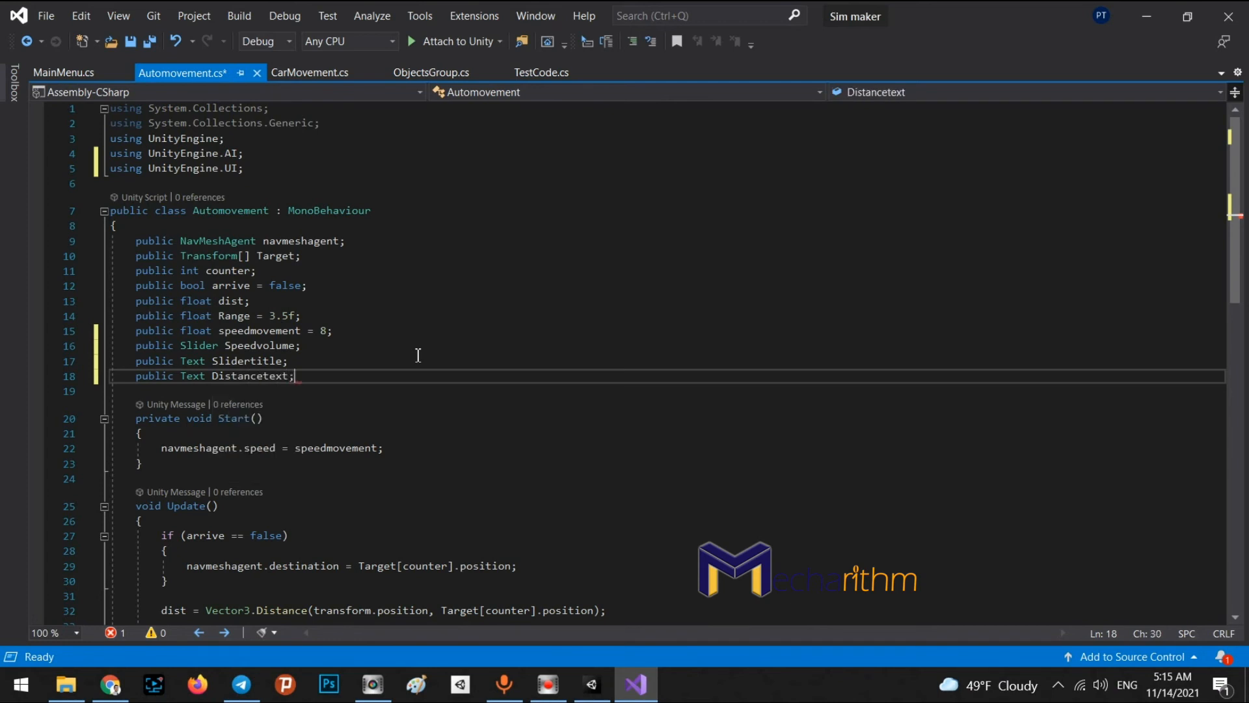
key(ctrl+s)
Step: In Update(), below the dist calculation, add the line Distancetext.text = "Distance = " + dist;
double_click(257, 377)
click(305, 375)
double_click(259, 376)
key(ctrl+c)
scroll(396, 362, down, 3)
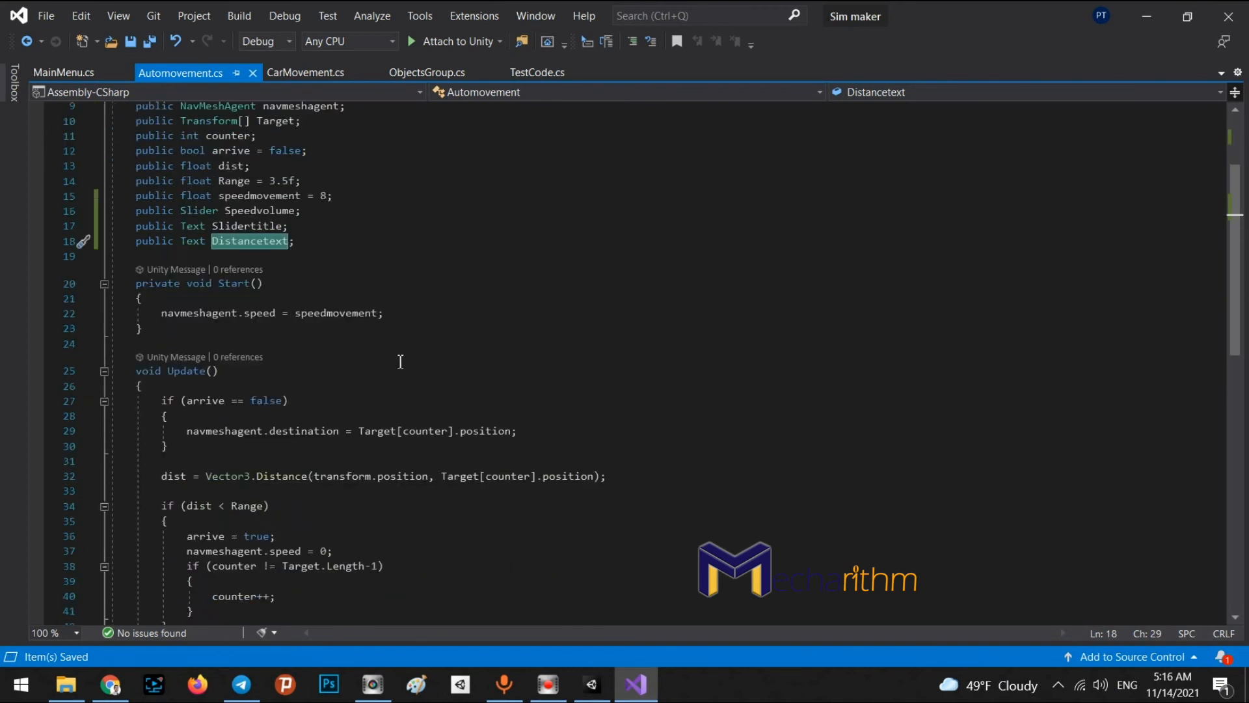
scroll(400, 362, down, 1)
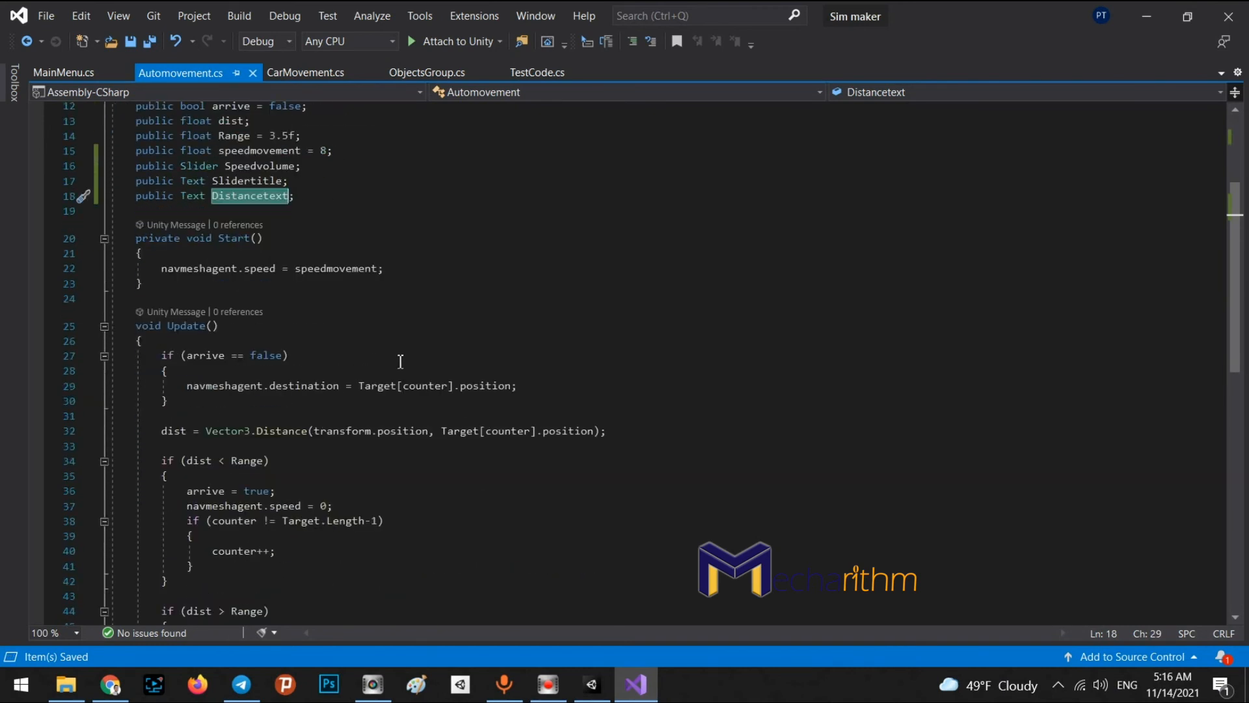
click(166, 446)
key(Return)
click(170, 448)
key(ctrl+v)
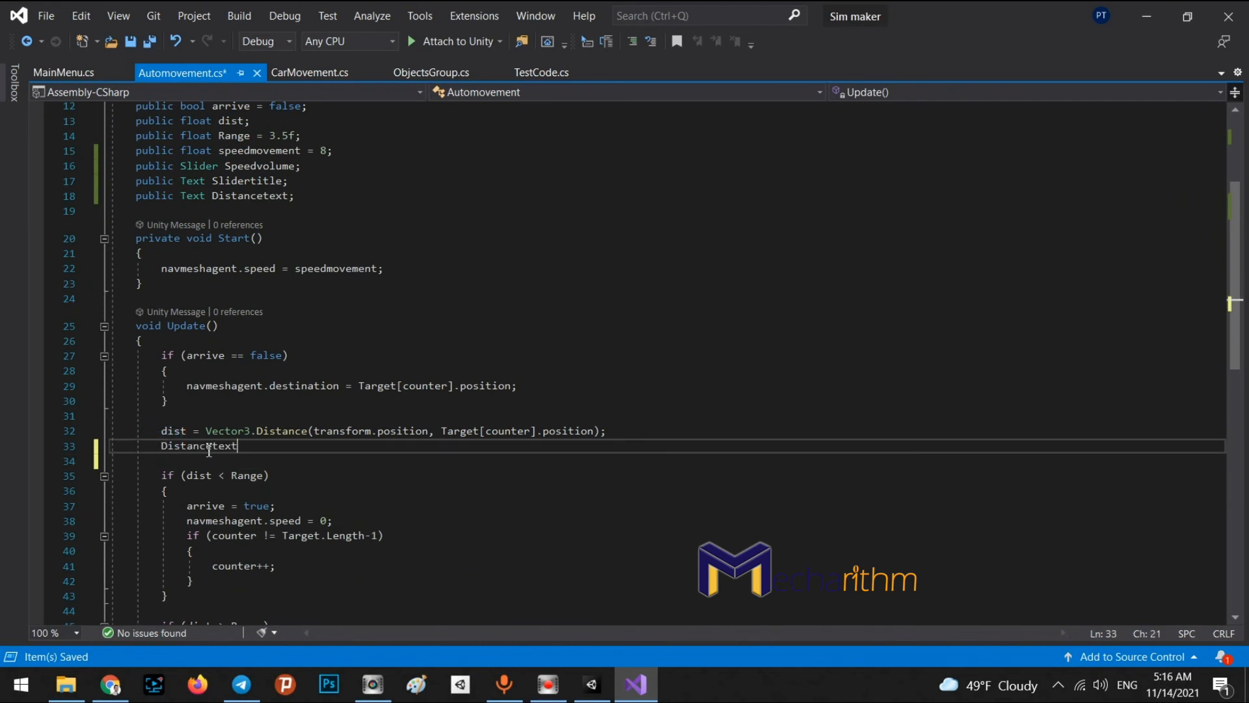
text(.te)
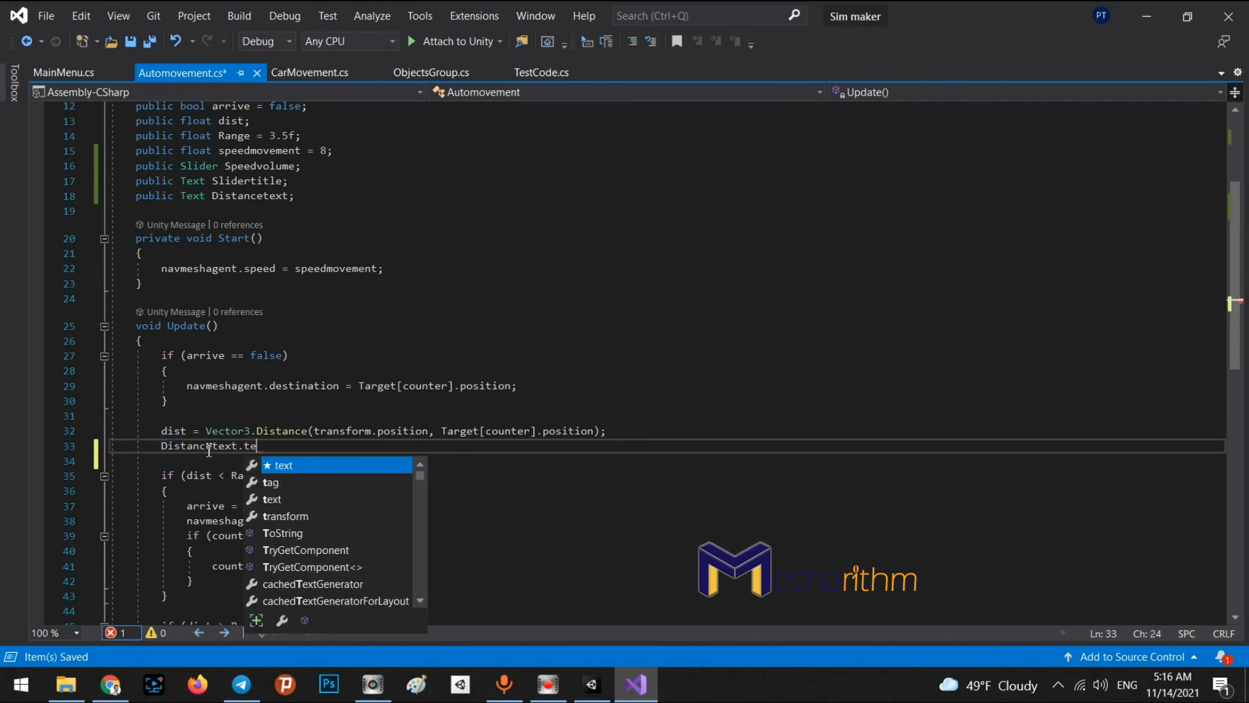
text(xt = )
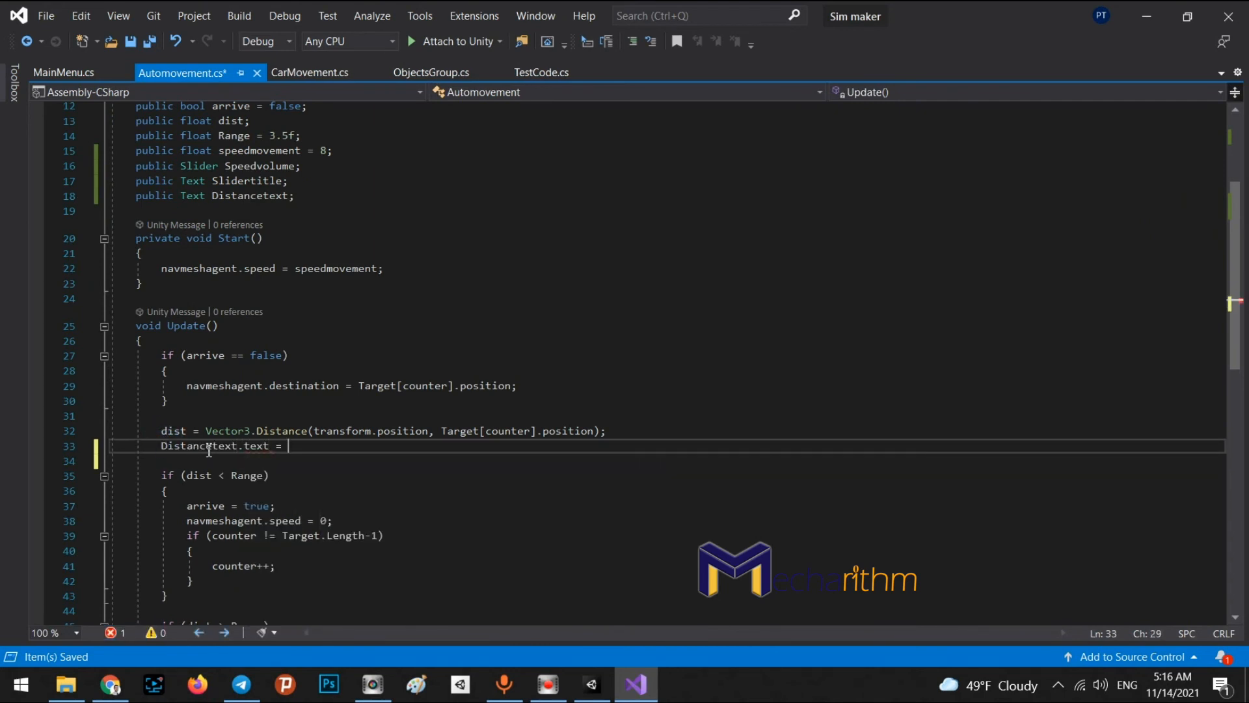
text("Distance = ")
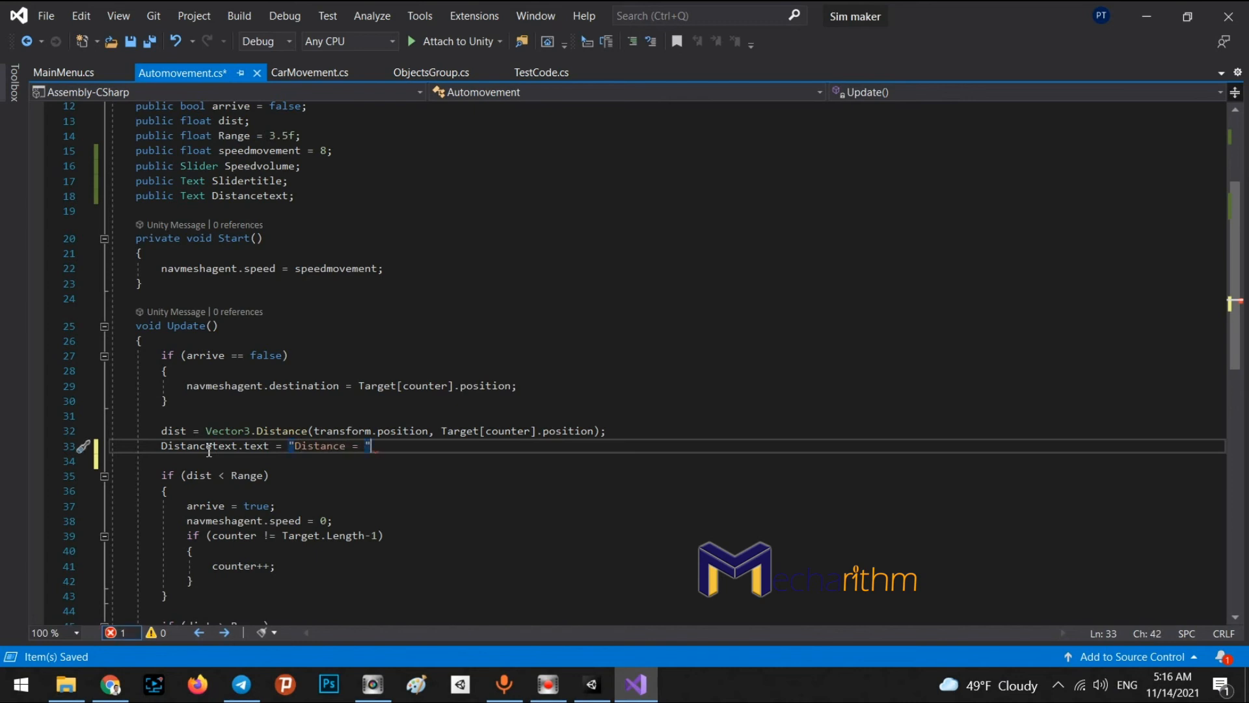
text( + dist;)
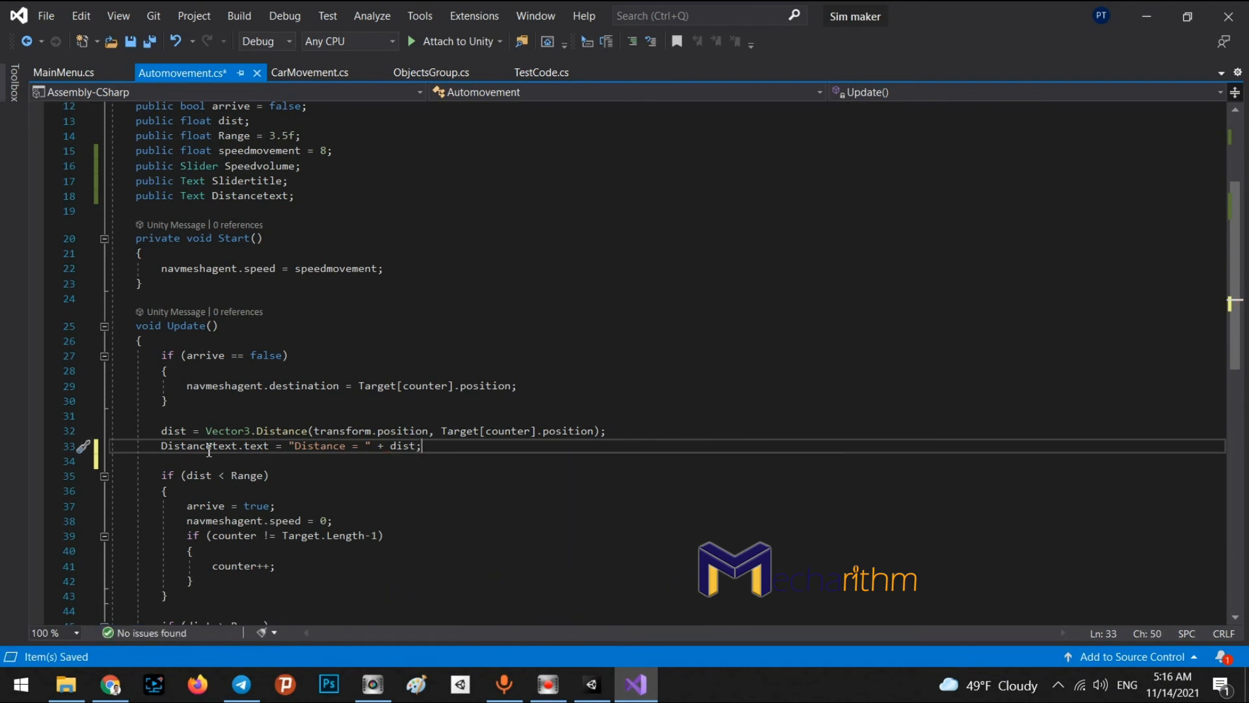
Step: In Unity, assign Distance text, Speed volume and Title to the Distancetext, Speedvolume and Slidertitle slots of UGV's Automovement script
click(591, 683)
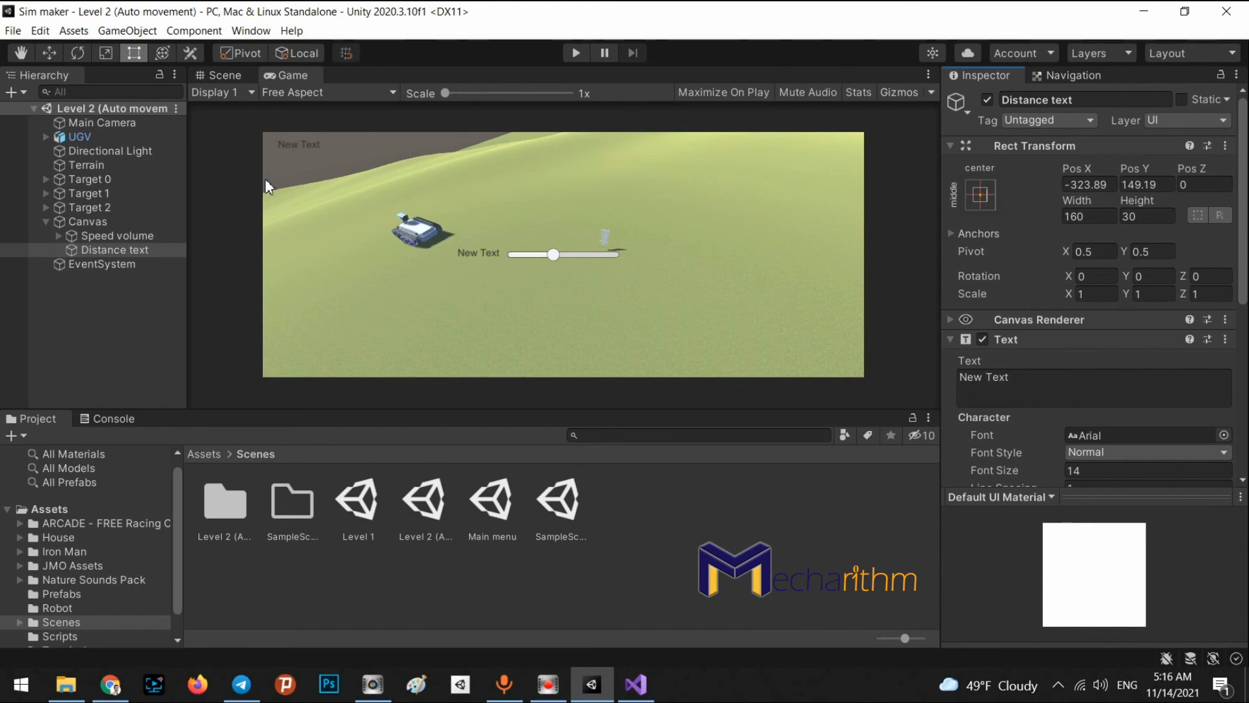
click(77, 137)
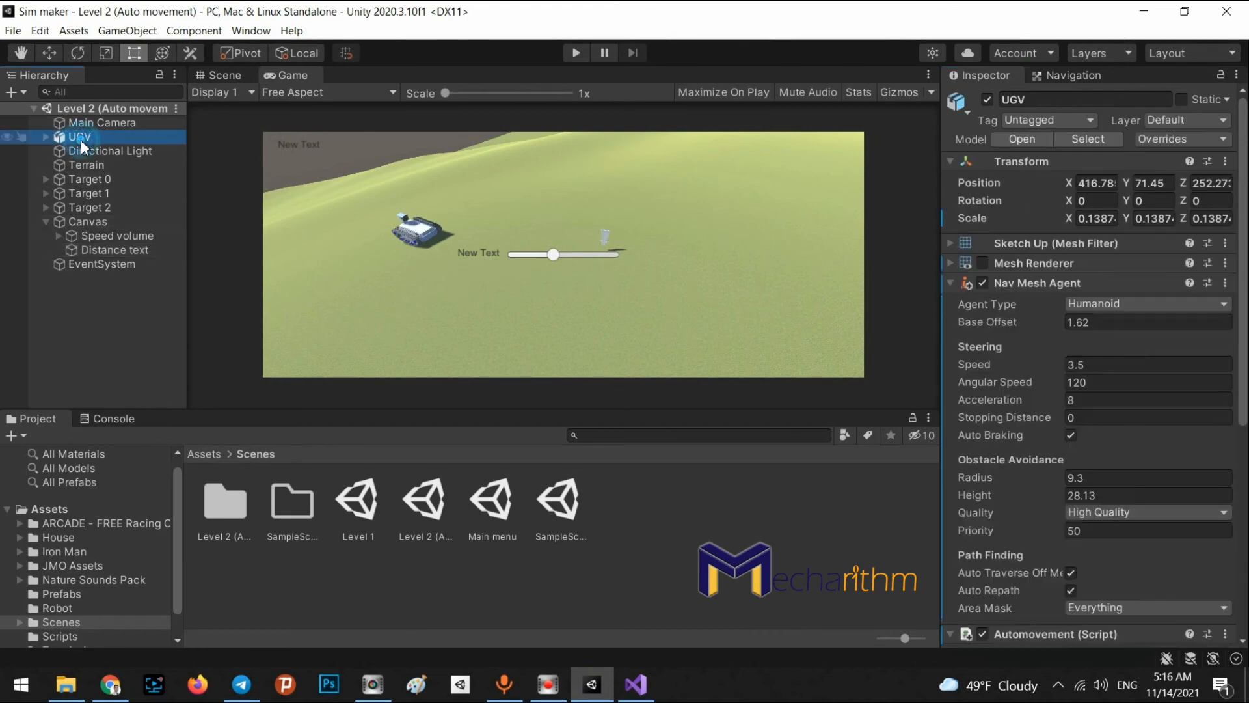
scroll(1214, 401, down, 5)
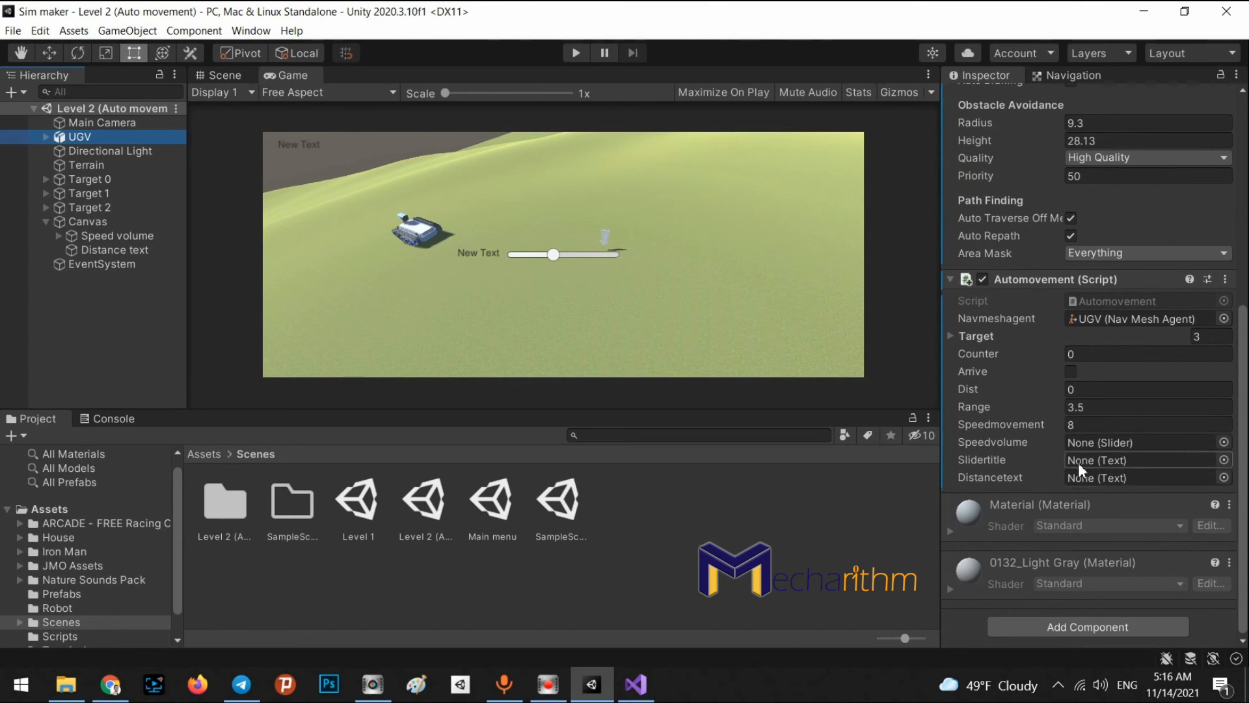
drag(115, 250, 1089, 483)
drag(107, 236, 1074, 443)
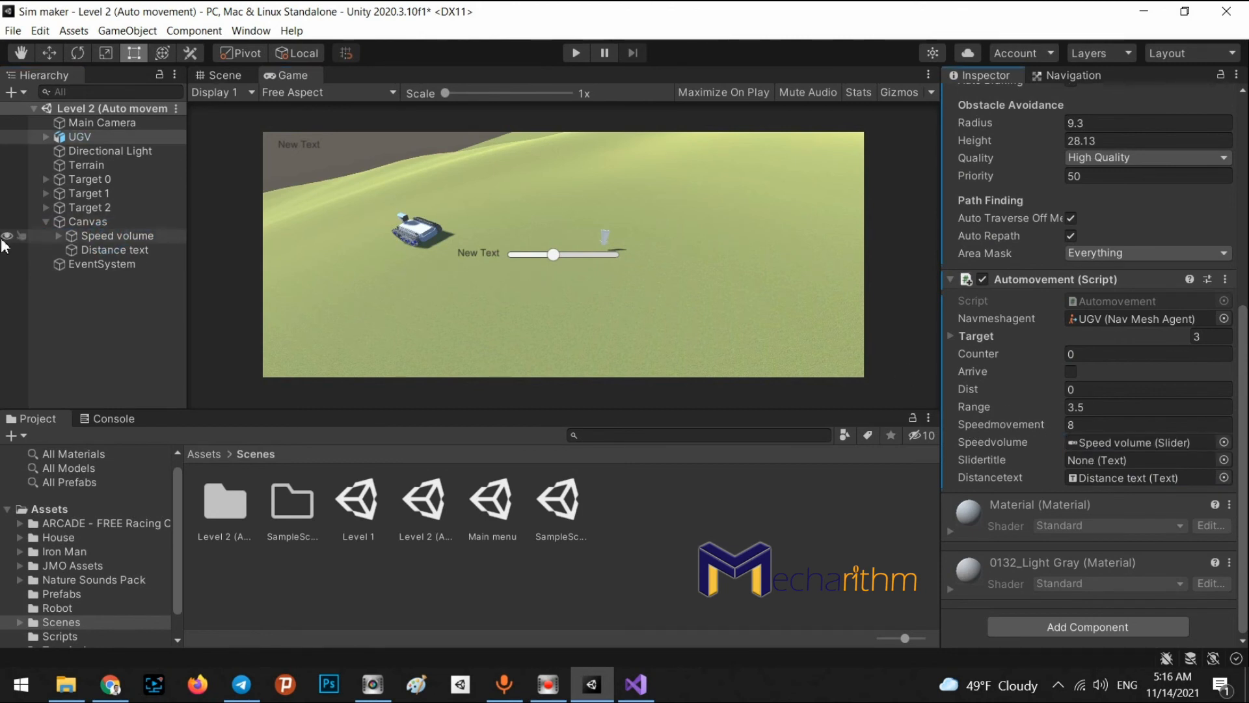
click(58, 235)
drag(104, 293, 1127, 467)
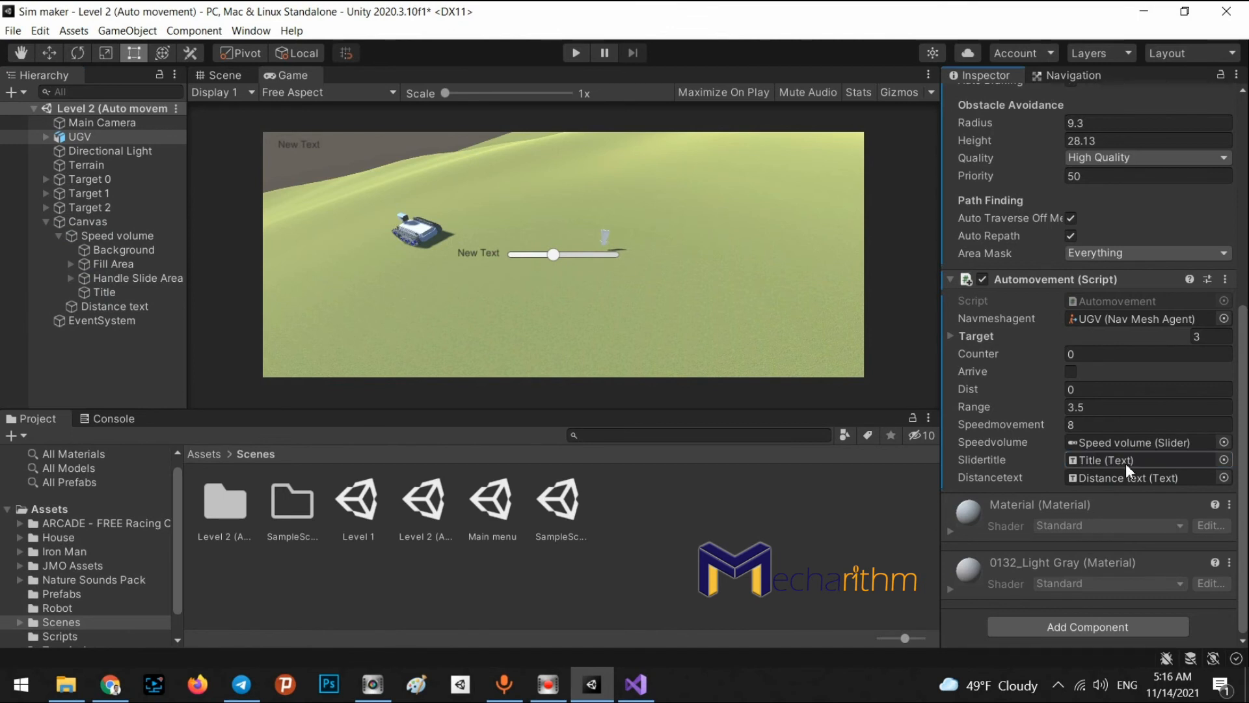
Step: Rename the Title object under Speed volume to Slider title and save the scene
click(110, 298)
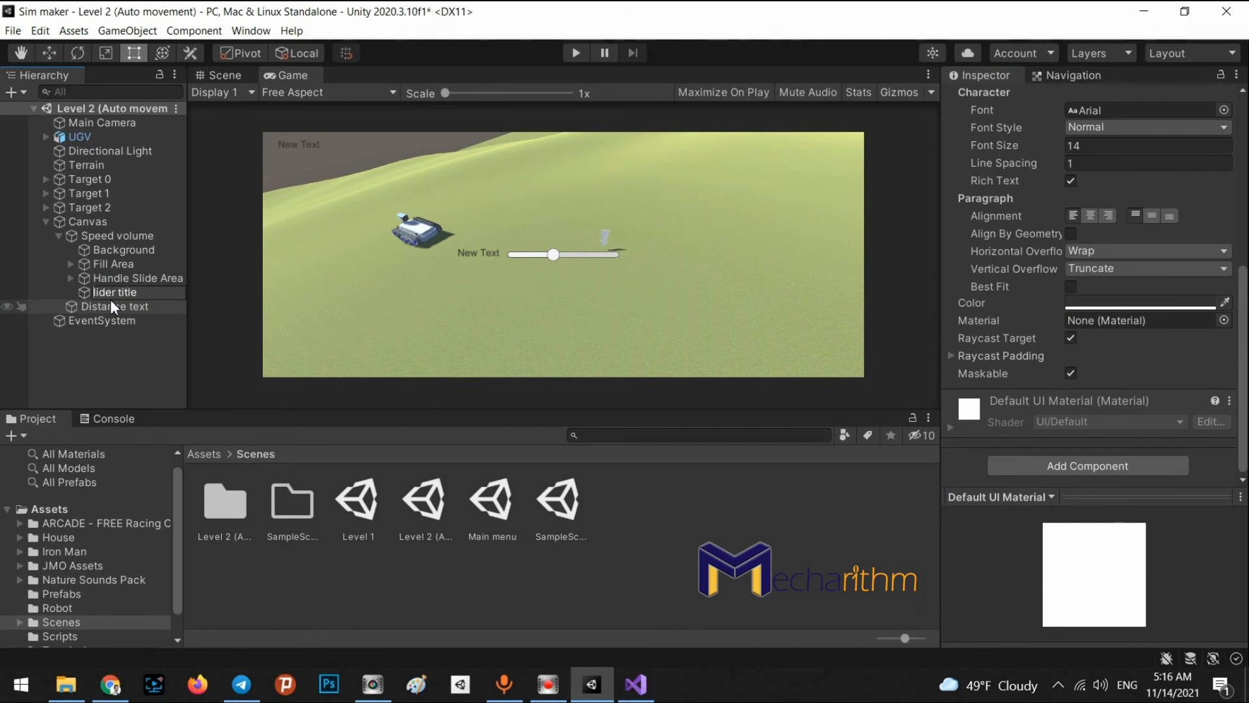
key(Return)
key(ctrl+s)
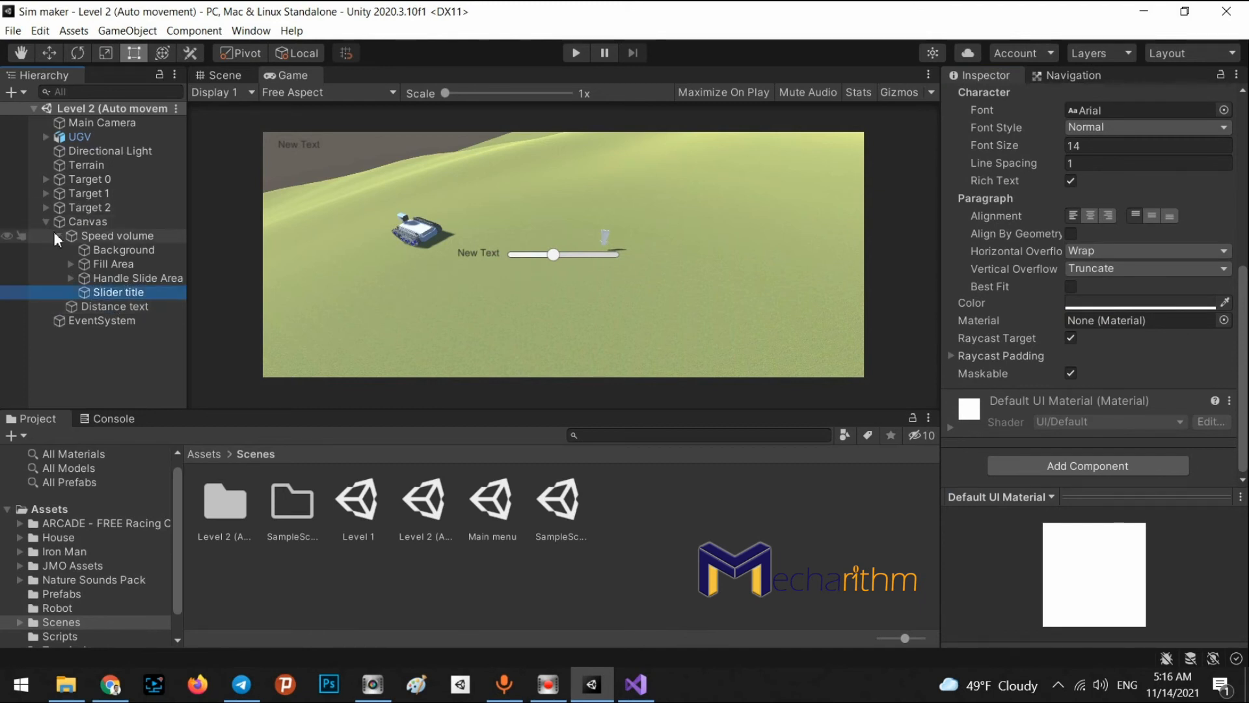
Step: Collapse Speed volume in the object tree, review its Slider component settings, and return to Automovement.cs in Visual Studio
click(59, 236)
click(104, 235)
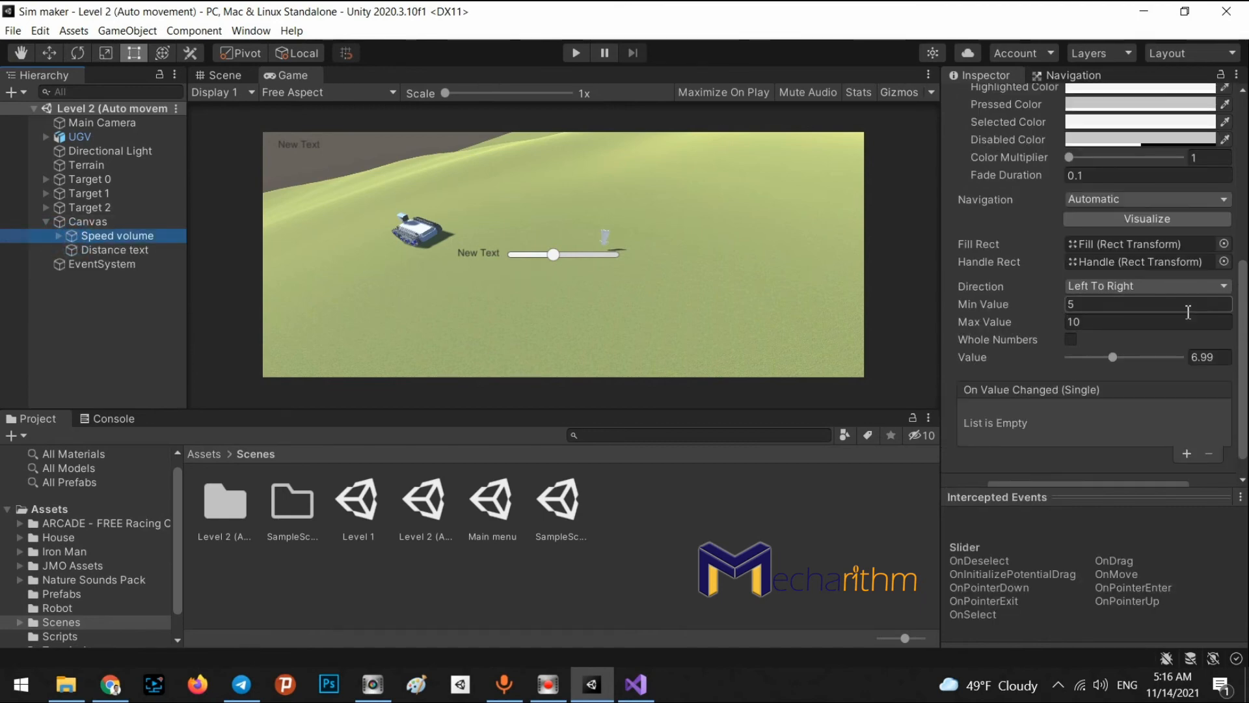
scroll(1188, 312, down, 1)
scroll(1142, 344, up, 10)
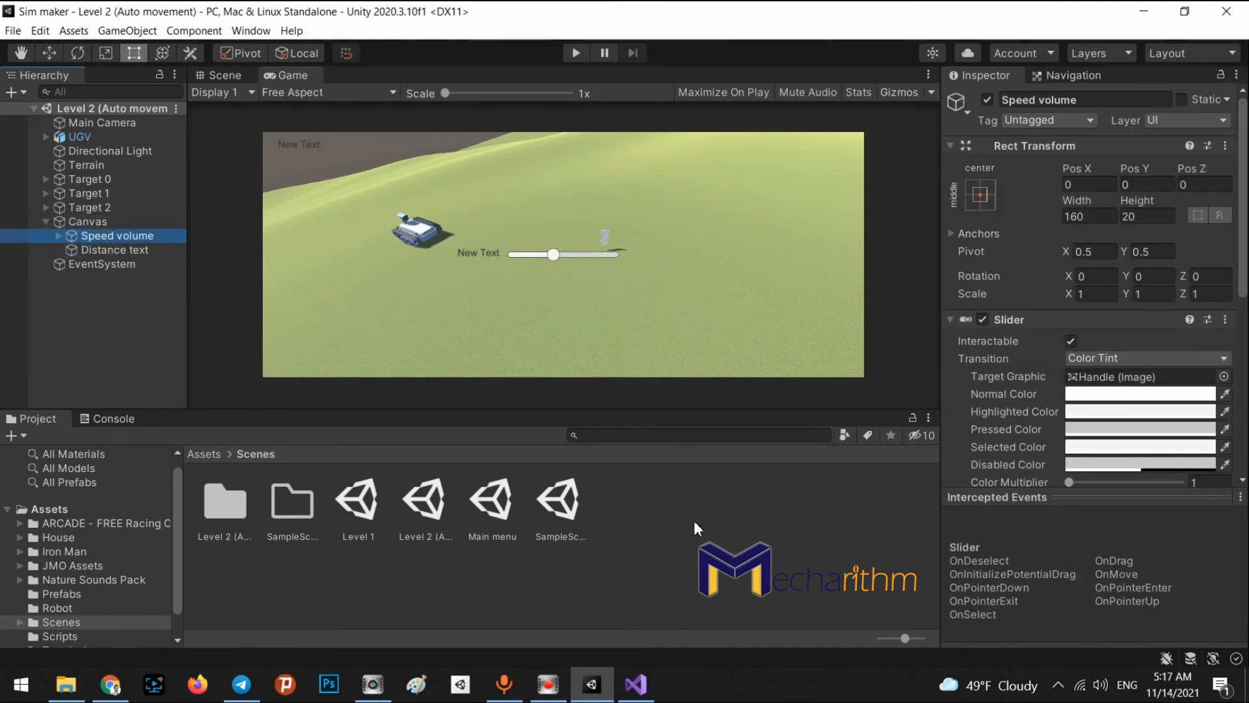
click(636, 683)
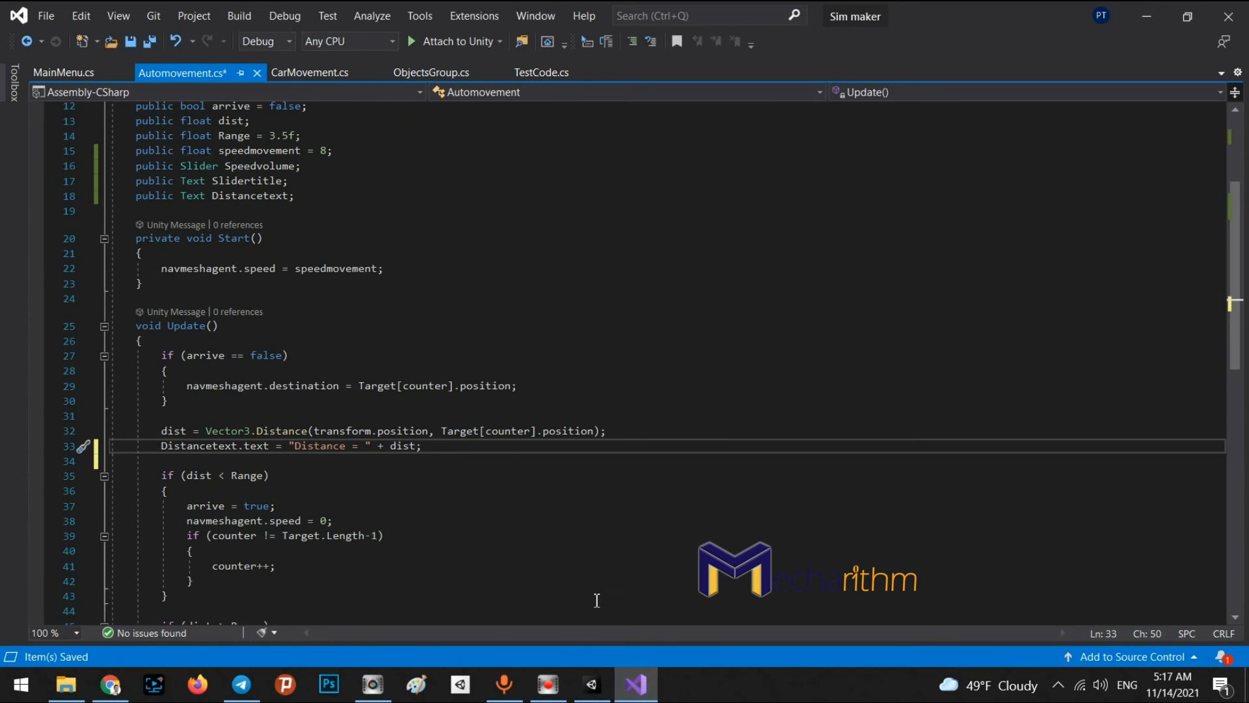
Step: Run the scene in Unity, inspect the Text component of Distance text during play, and stop the run
click(592, 686)
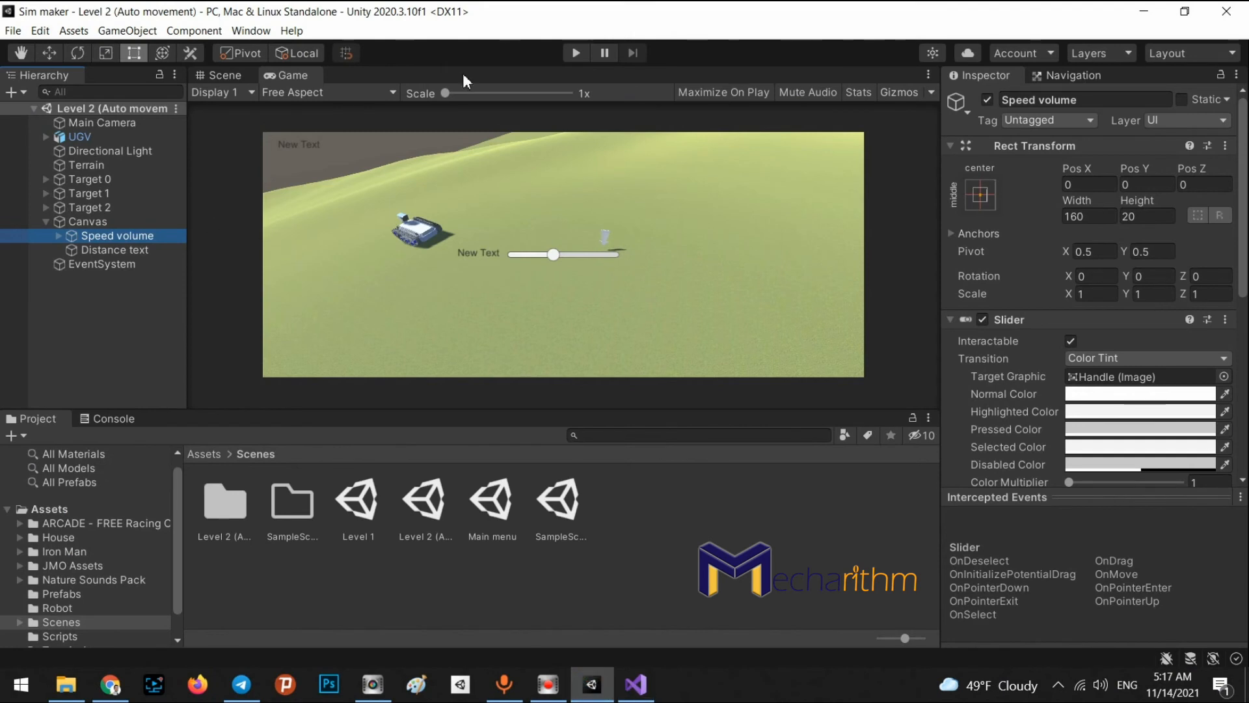
click(575, 54)
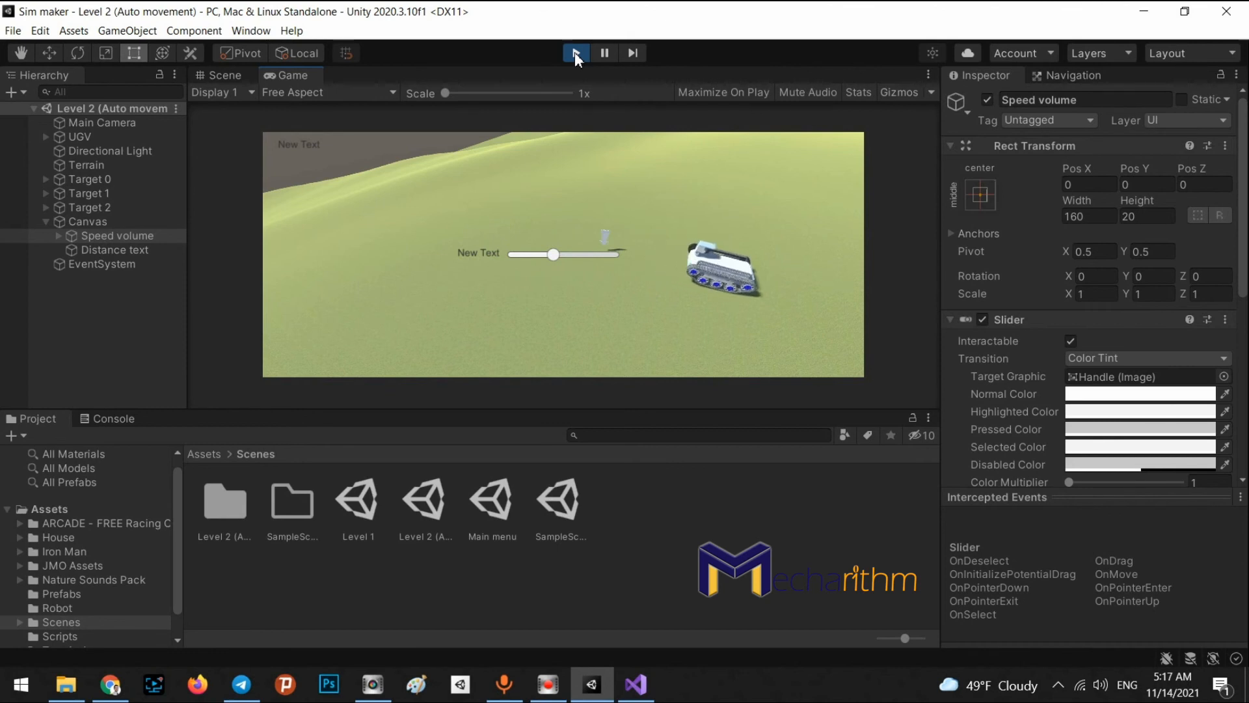
click(226, 75)
click(108, 249)
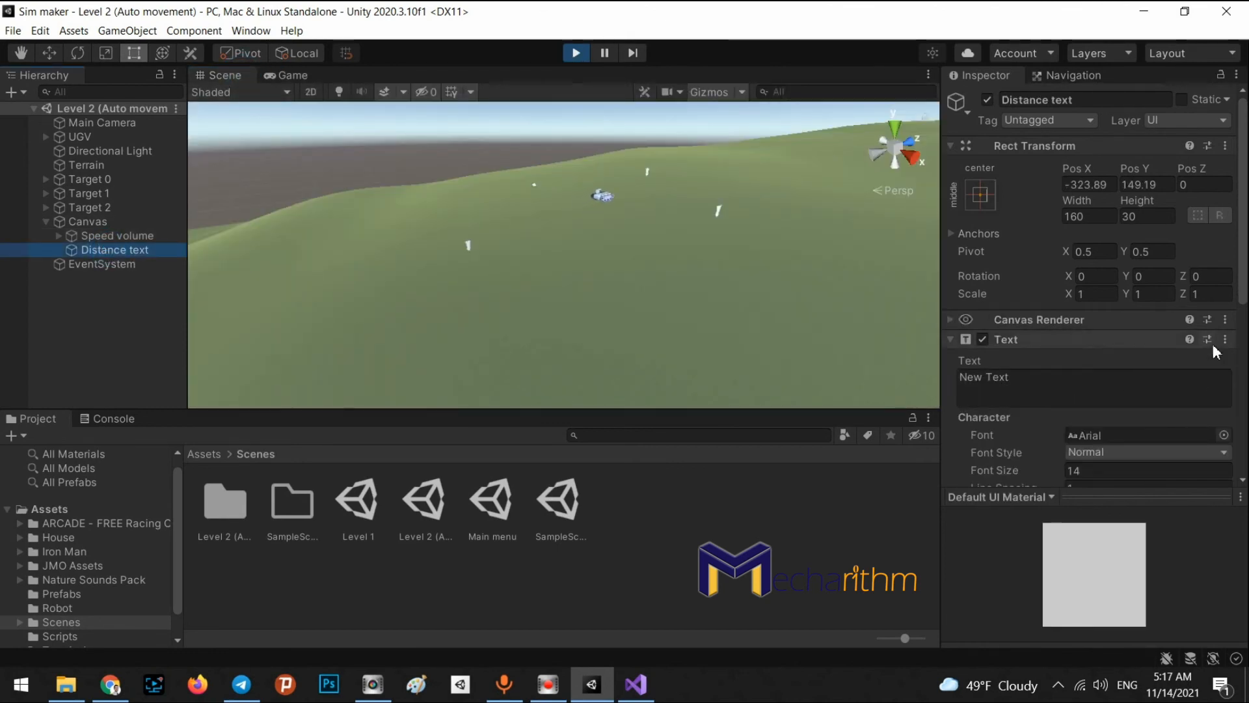
scroll(1213, 351, down, 6)
click(577, 53)
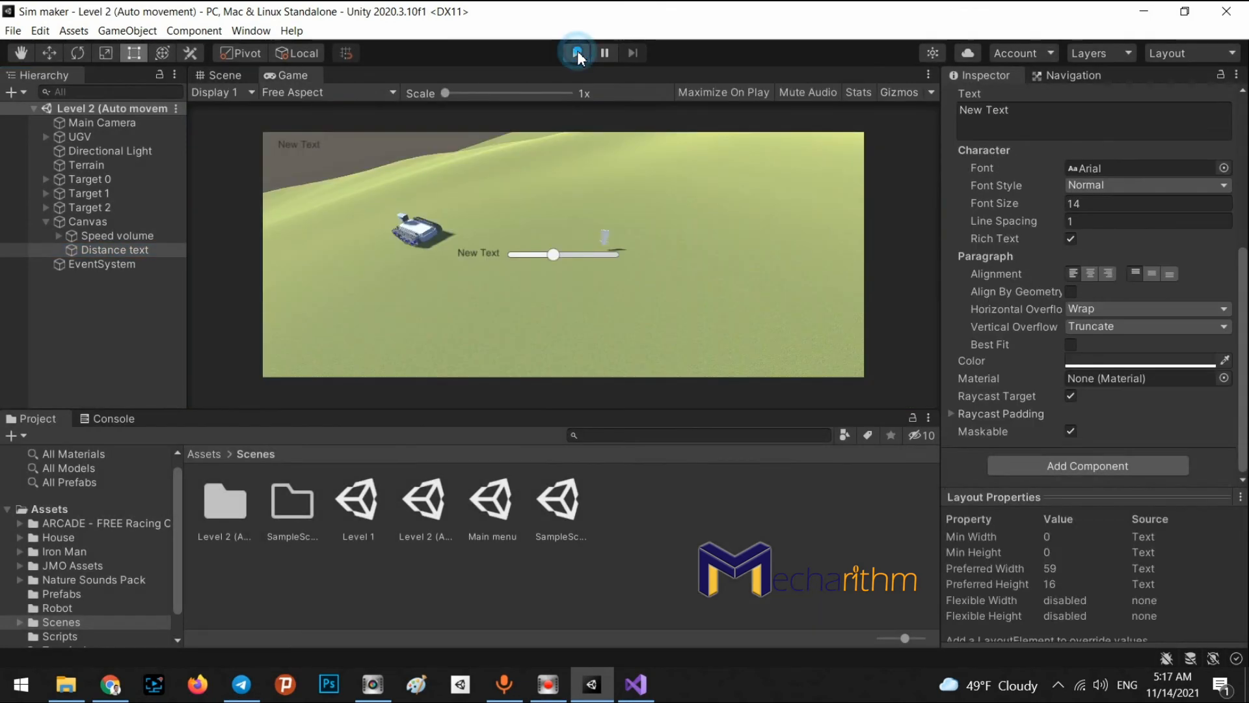
Step: Save Automovement.cs in Visual Studio, then test-run the scene in Unity to check the distance text and stop it
click(635, 683)
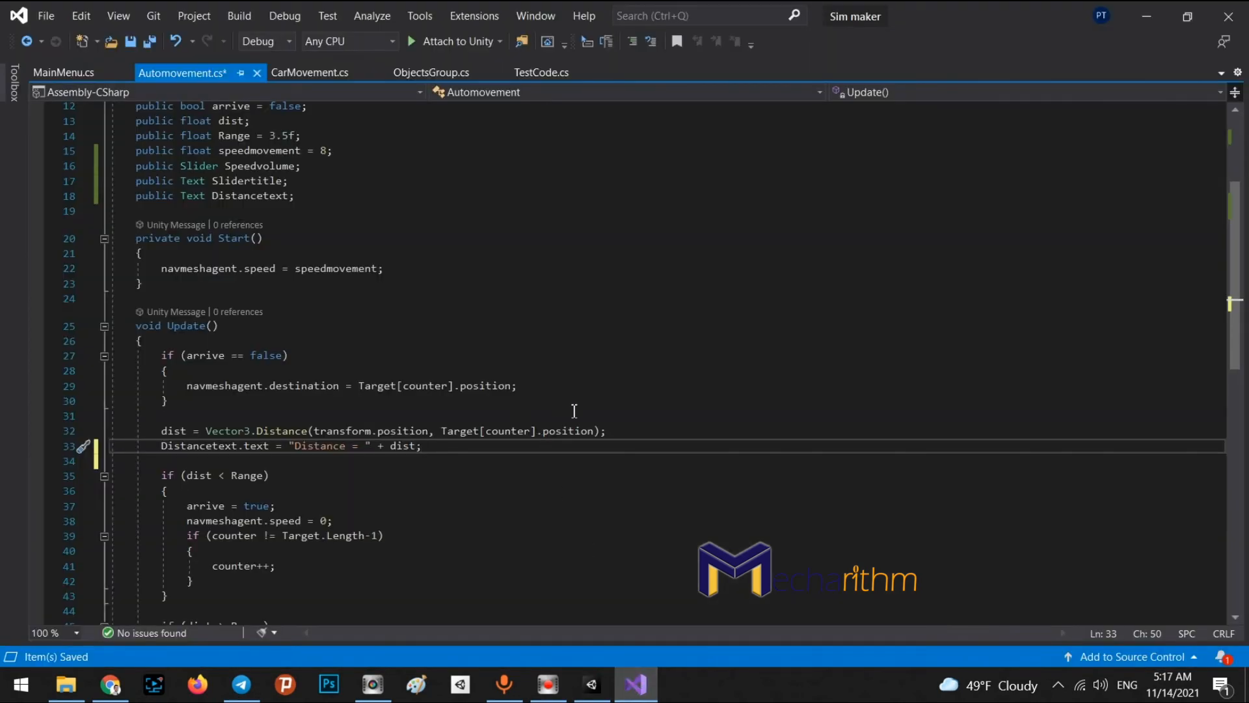
key(ctrl+s)
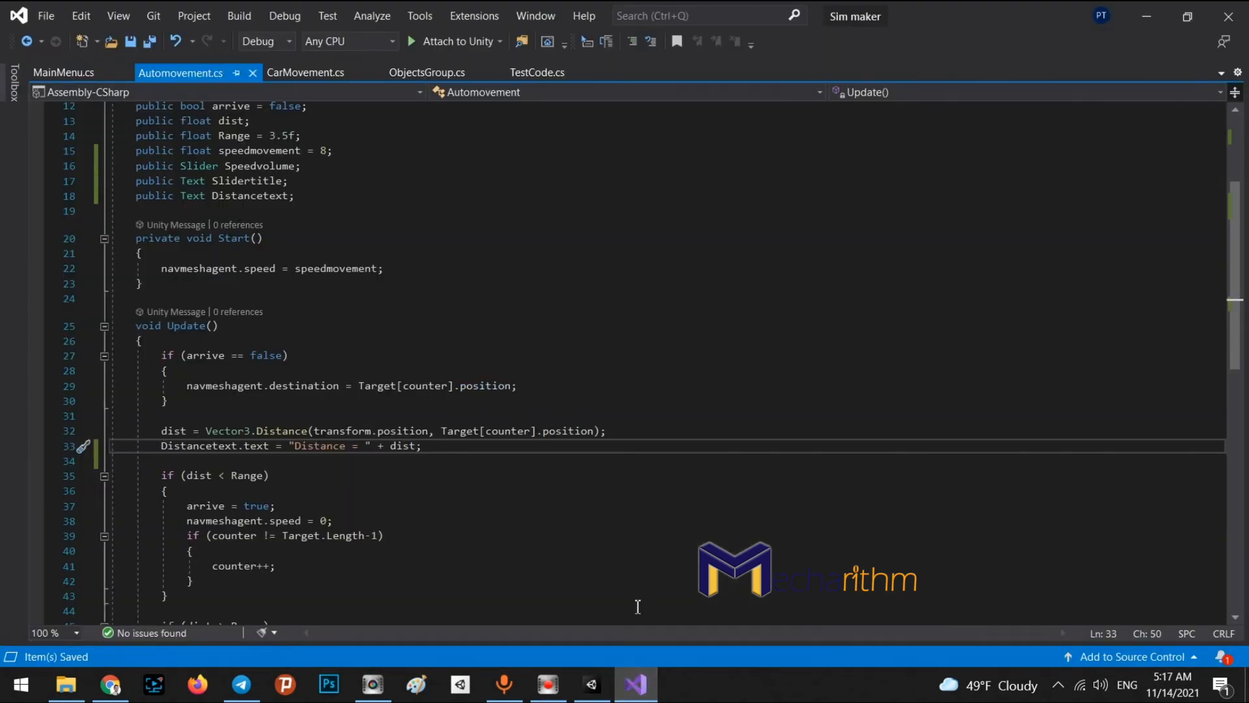
click(591, 684)
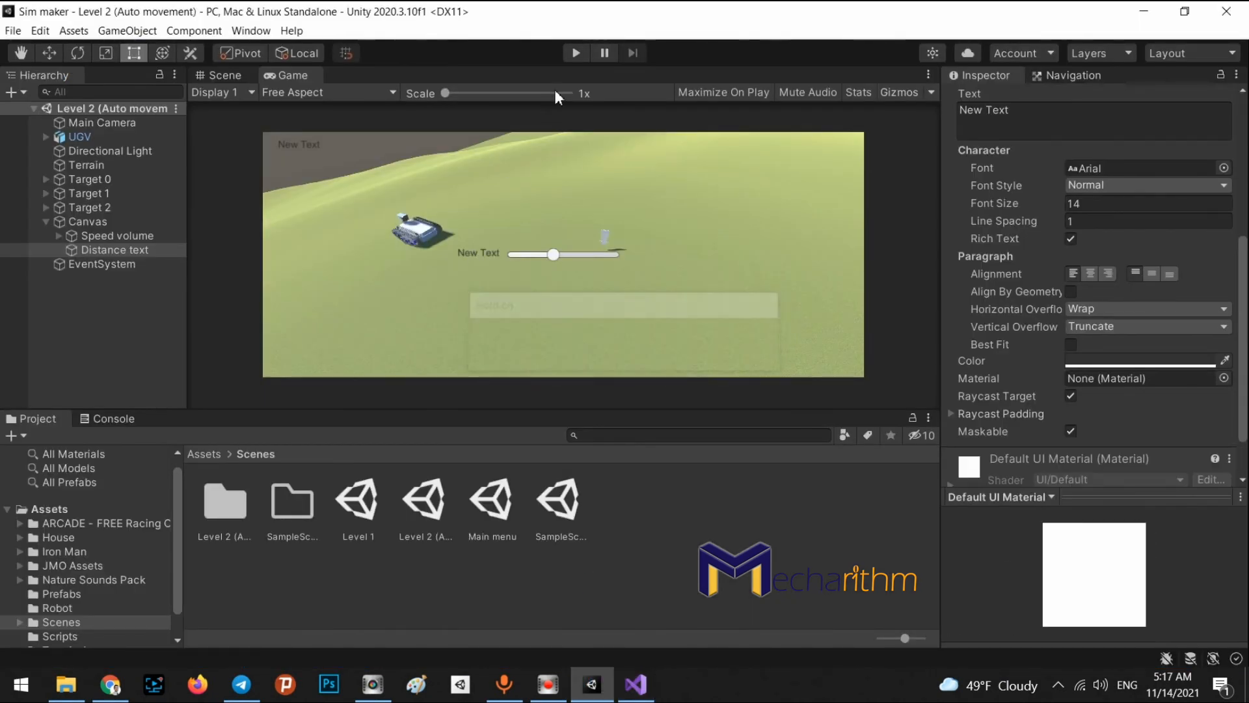
click(575, 54)
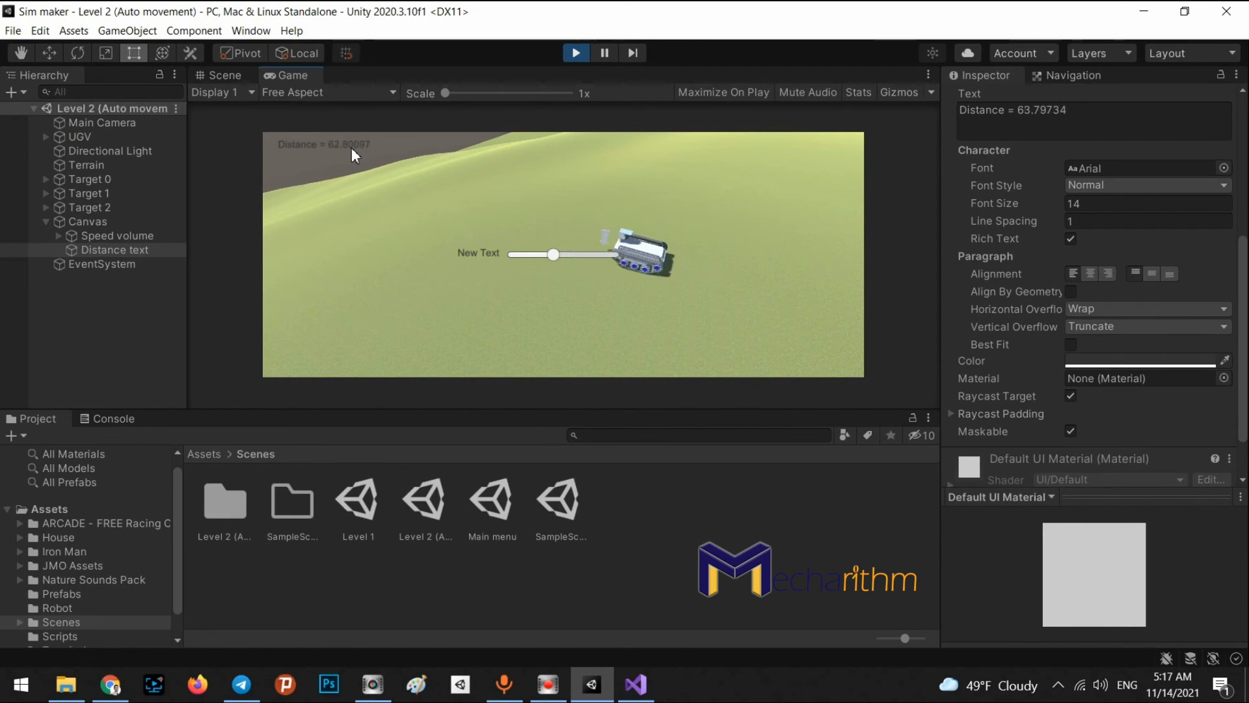
click(576, 53)
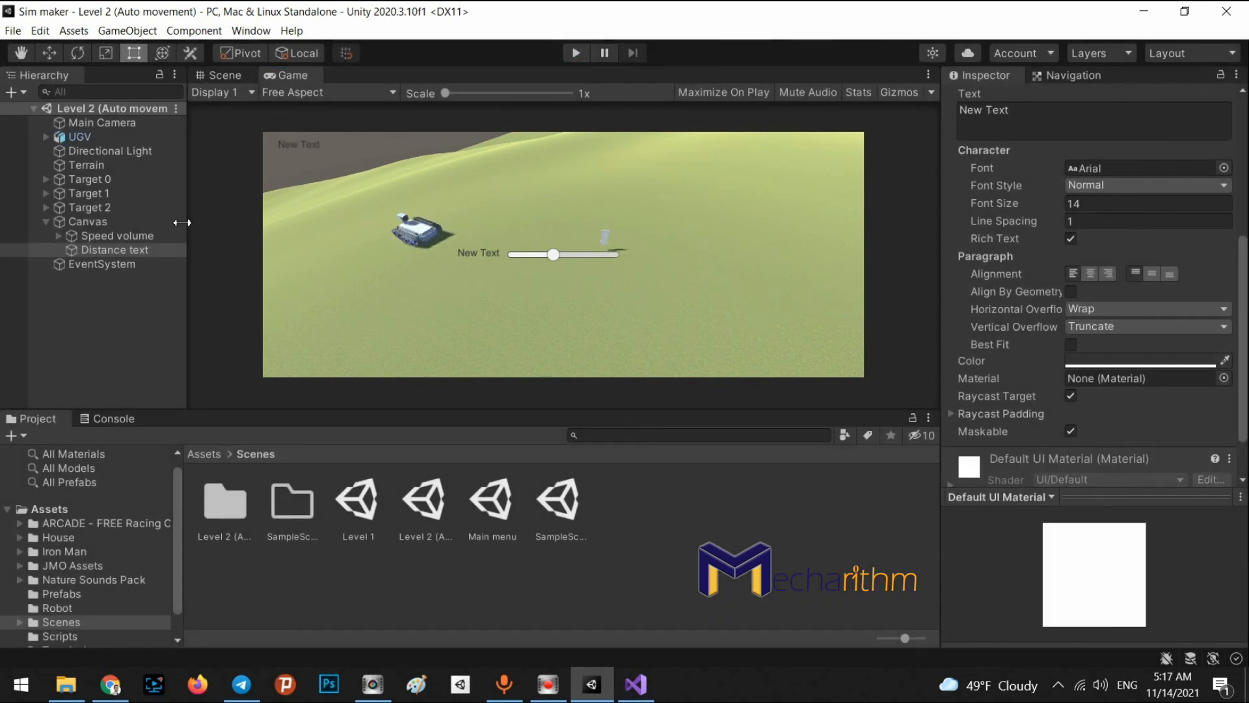
Step: Align Main Camera with a wider Scene view of UGV and the targets, at about X 465, Y 109, Z 311, and save the scene
click(115, 124)
click(236, 76)
alt+drag(668, 225, 452, 259)
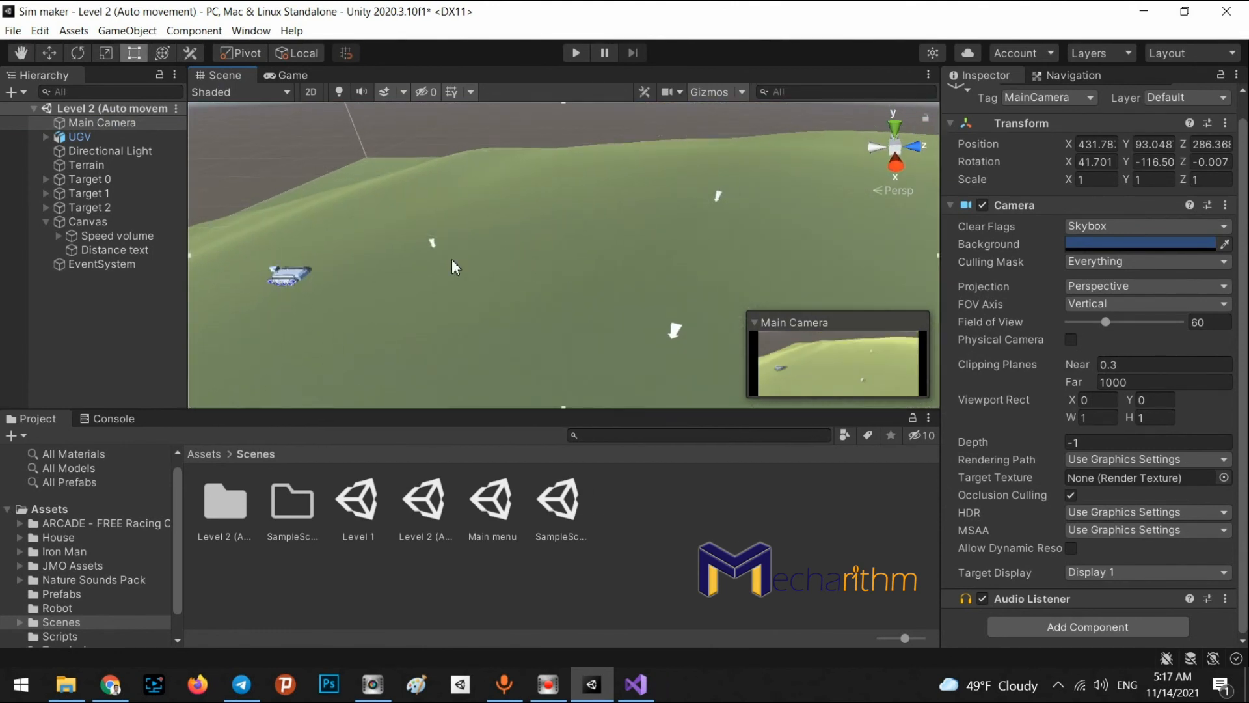
key(ctrl+s)
click(273, 75)
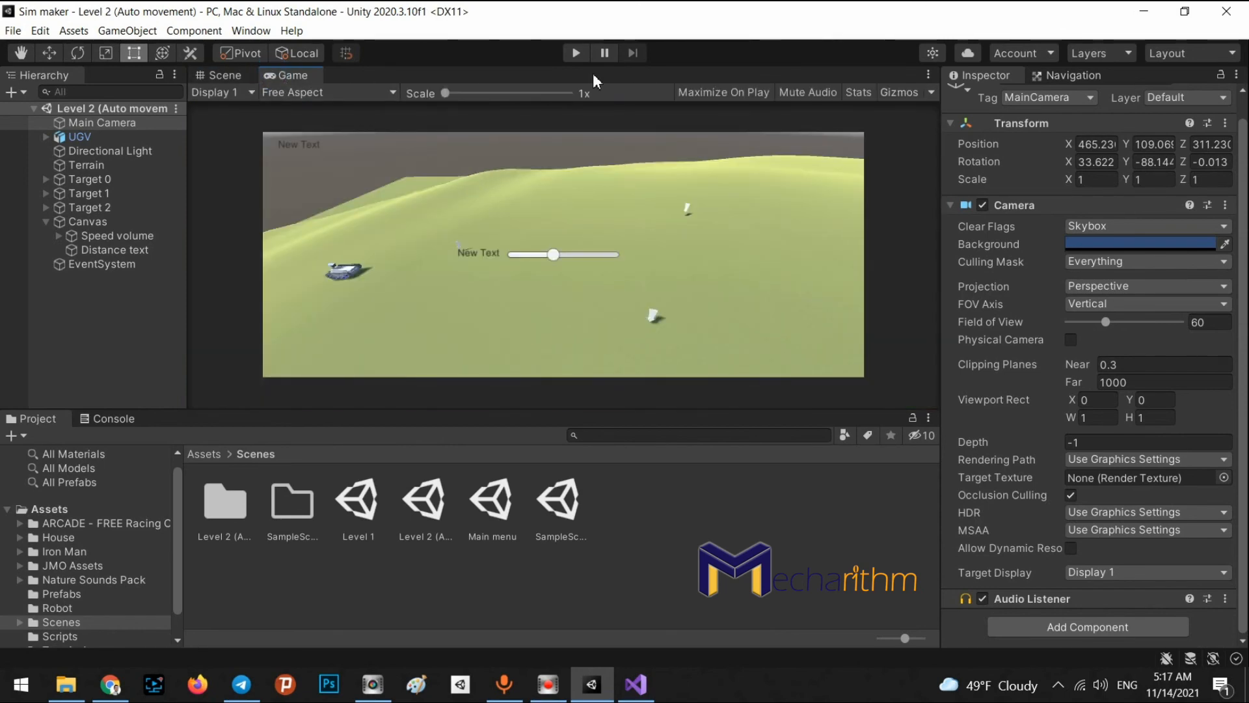
Step: Test-run the scene with the new camera framing, stop it, and compare the Scene and Game views
click(577, 52)
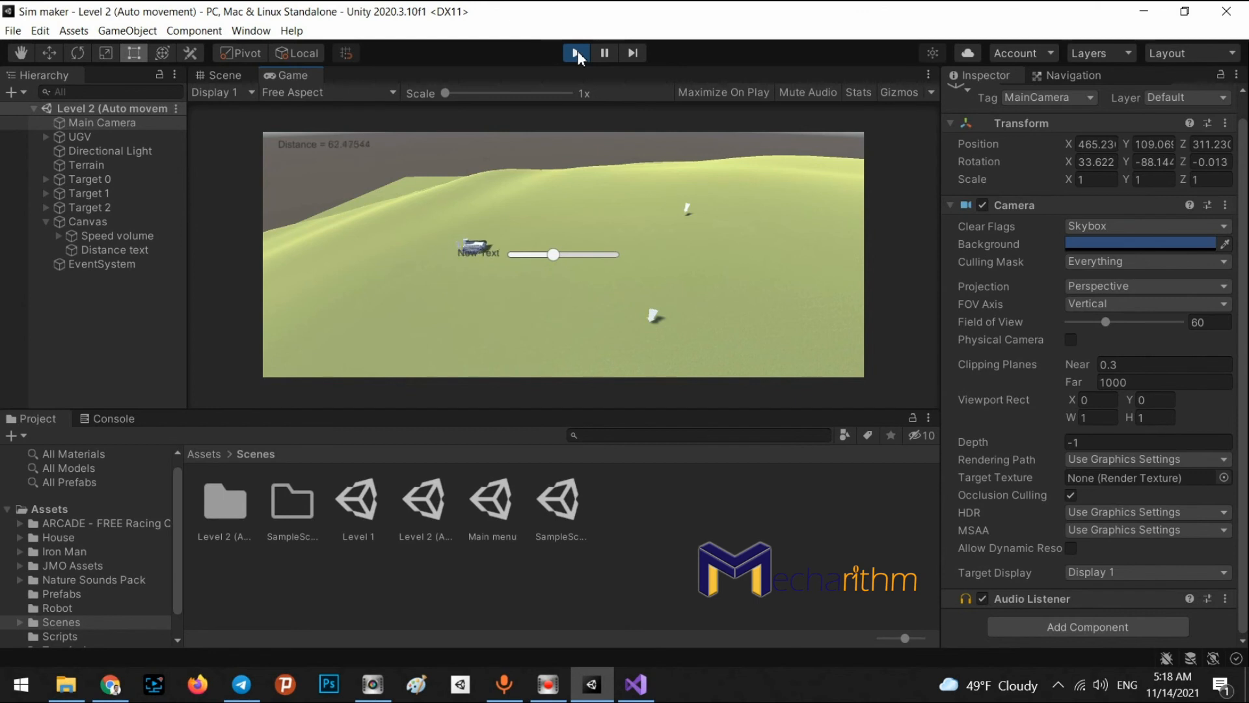
click(576, 51)
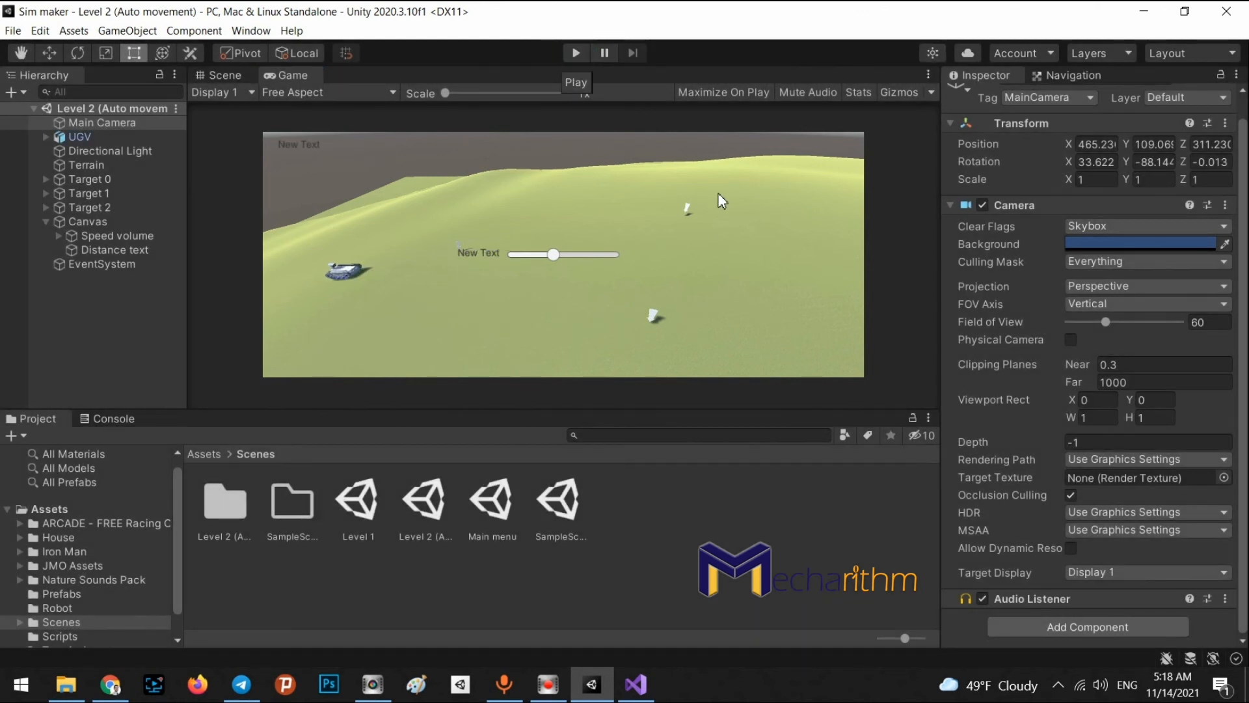
click(219, 75)
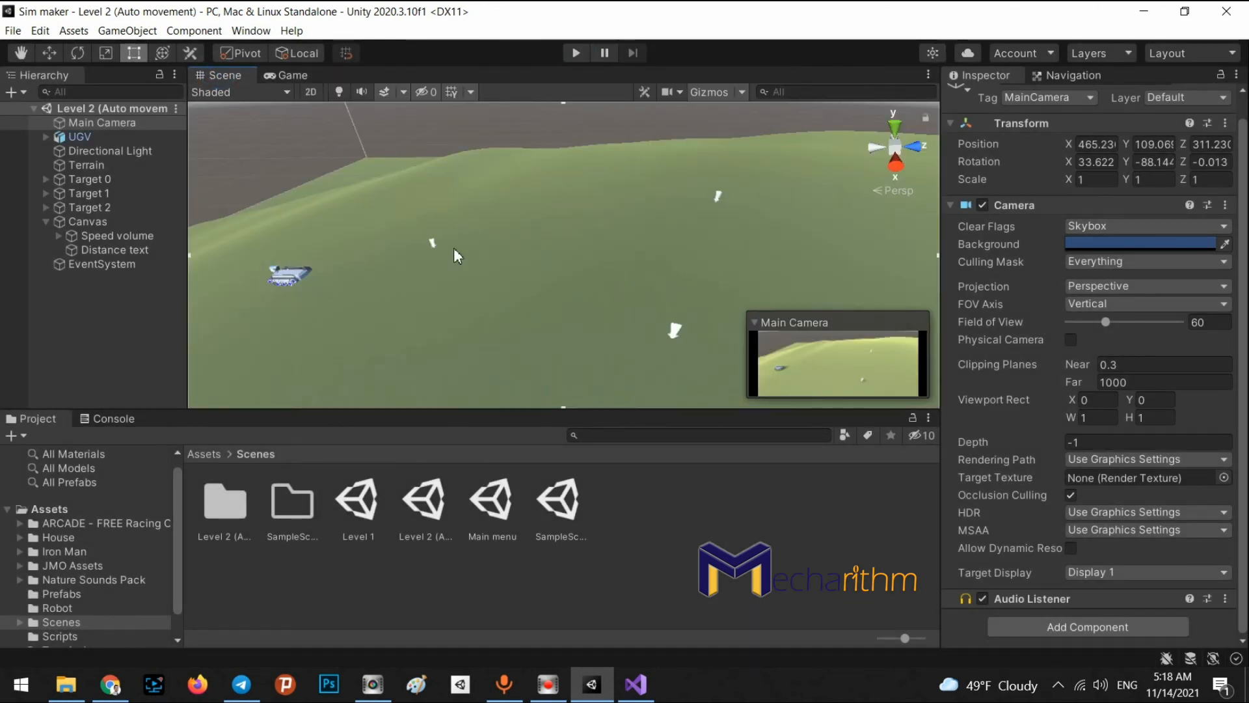
click(286, 76)
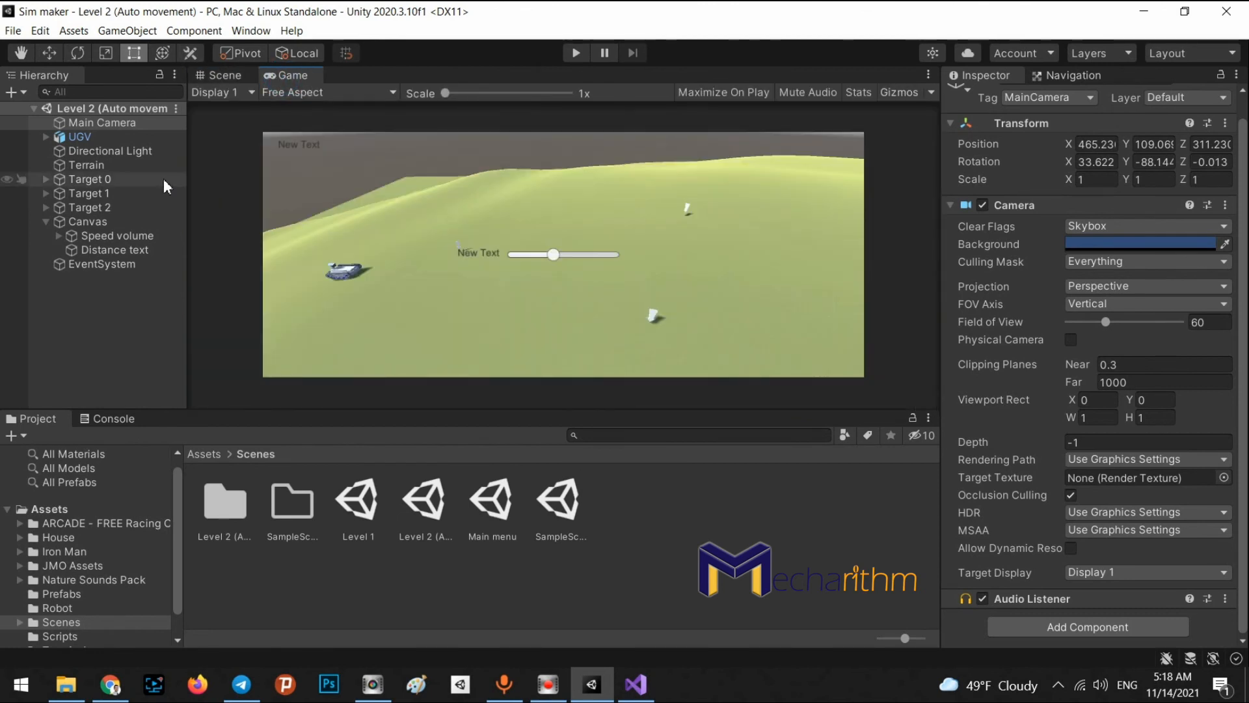
Step: Move Speed volume to Pos X 340.09 and Pos Y 146.57 and save the scene
click(117, 235)
drag(1141, 144, 1151, 374)
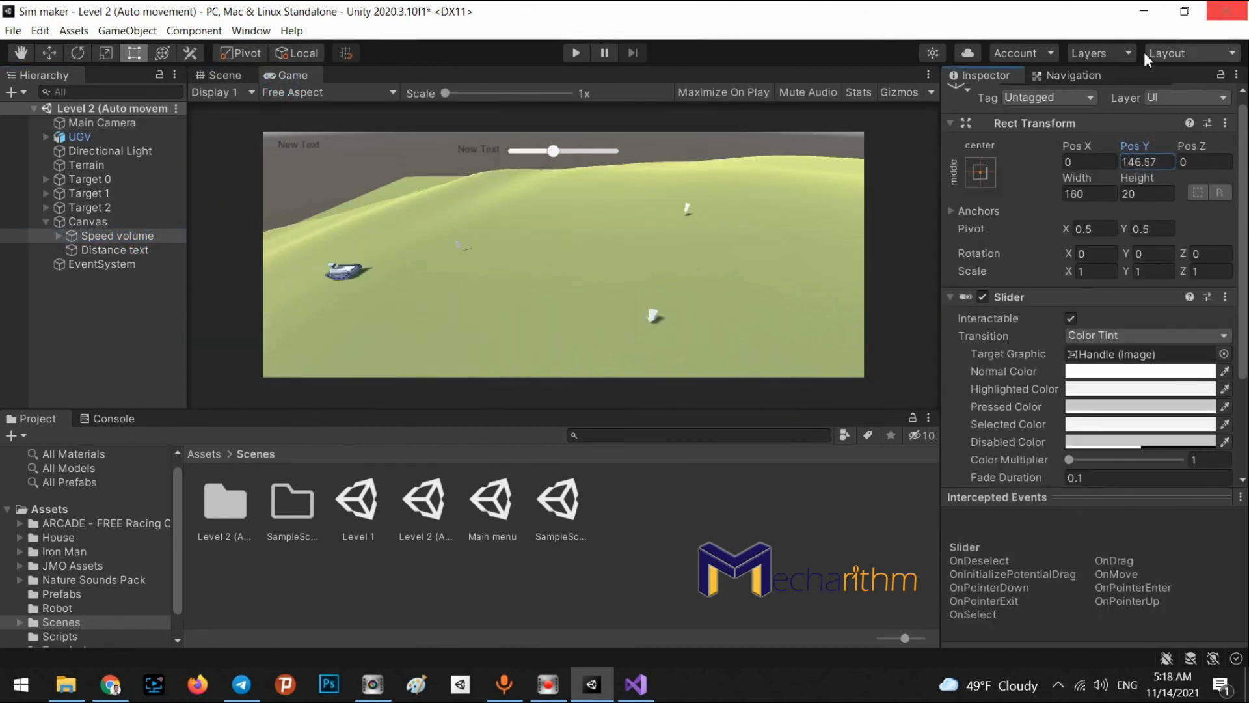
drag(1070, 148, 519, 29)
key(ctrl+s)
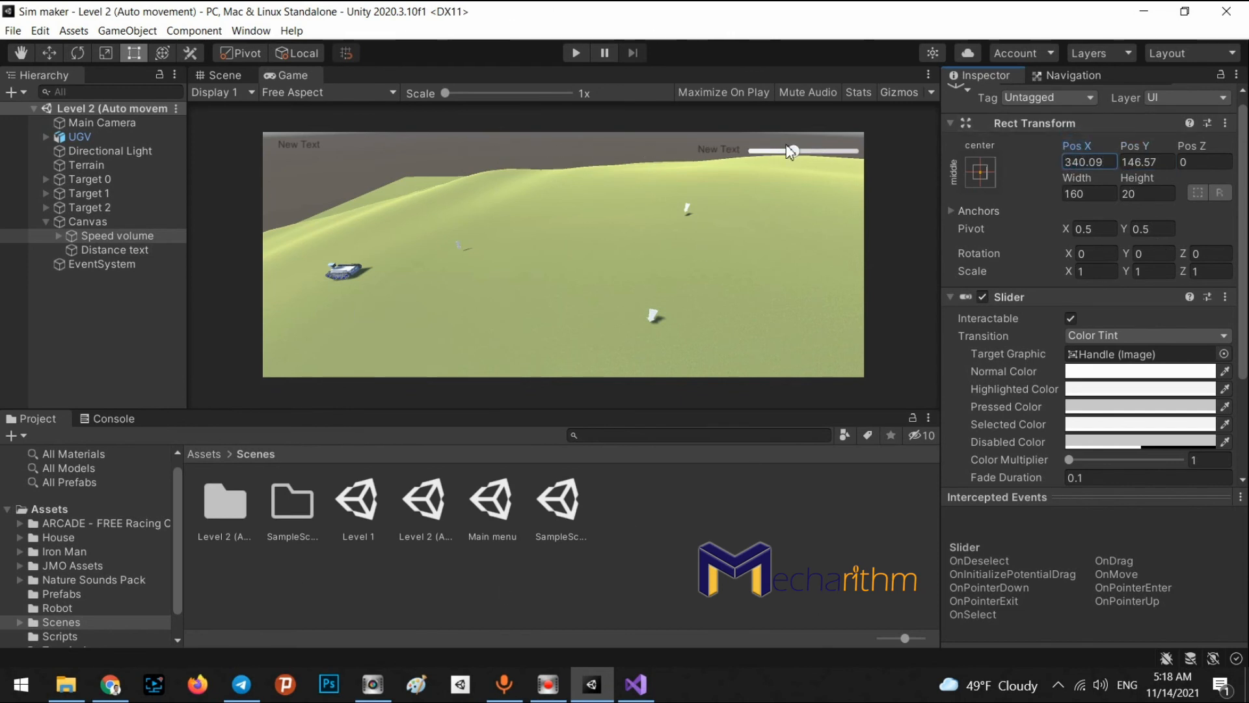
Step: Review the Start() and Update() methods of Automovement.cs in Visual Studio
click(636, 683)
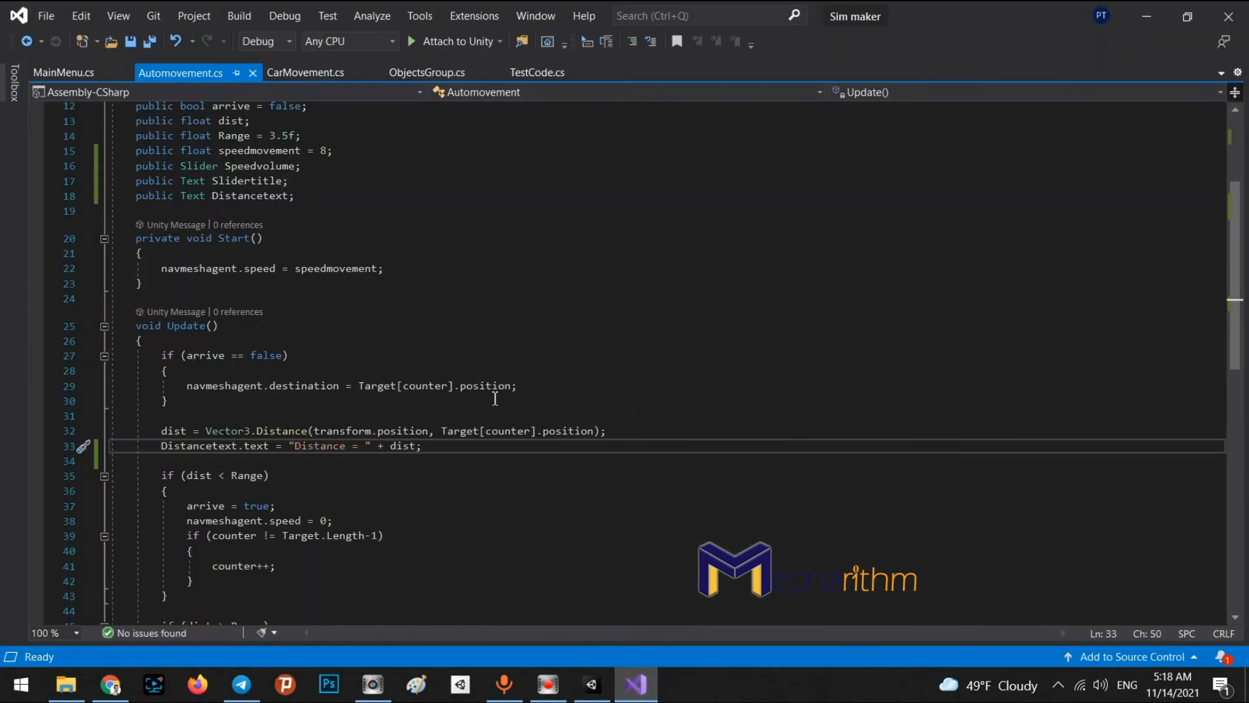
scroll(489, 452, down, 1)
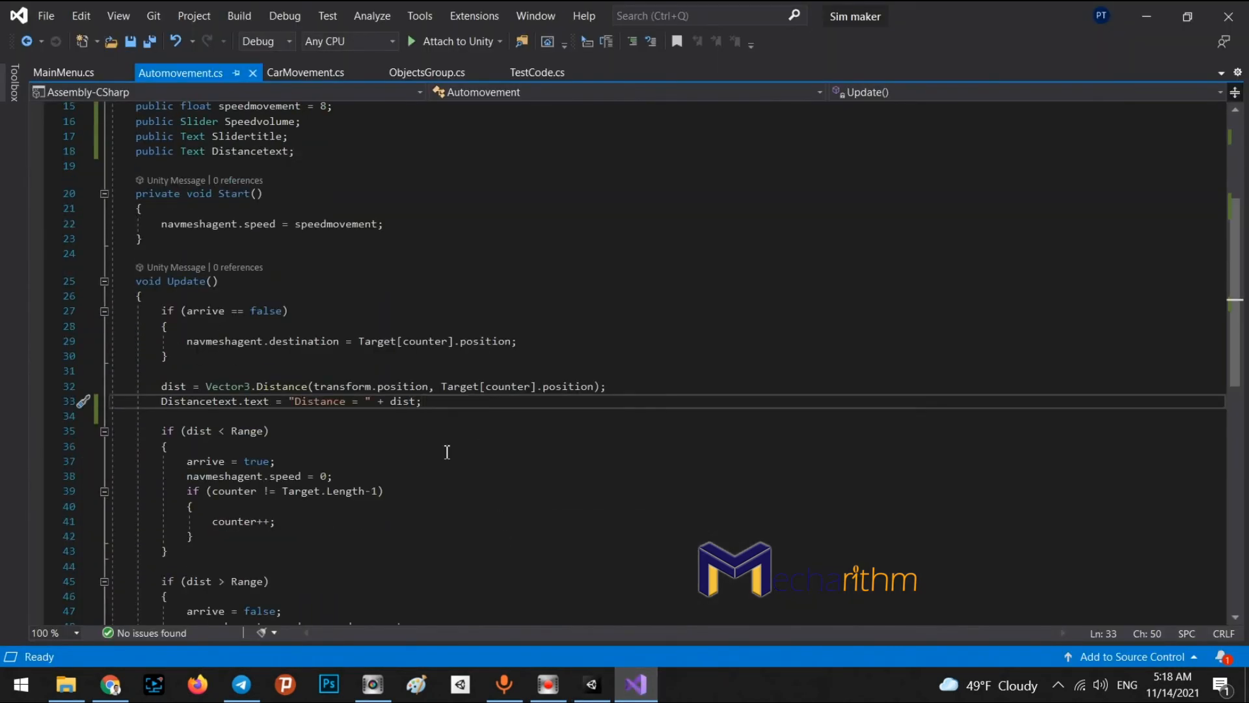
scroll(365, 425, down, 3)
scroll(218, 464, up, 2)
click(151, 193)
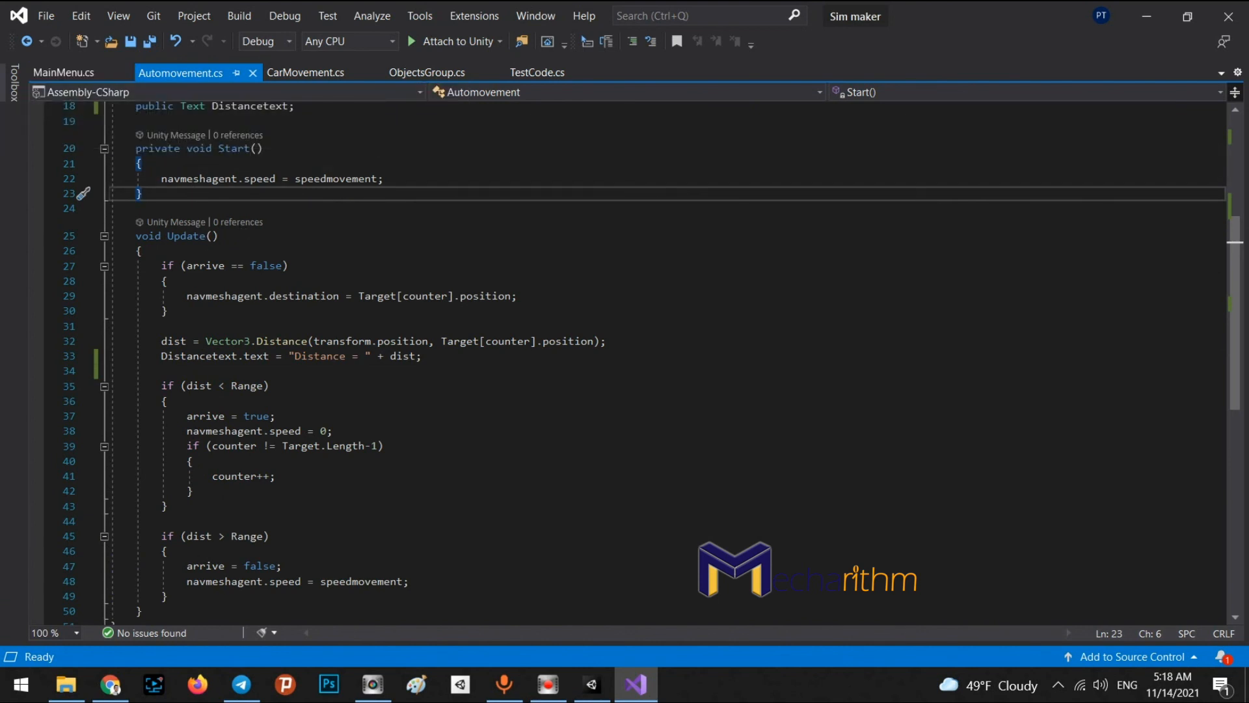
Step: In Unity, set the Value of Speed volume's Slider component to 7.63
click(591, 684)
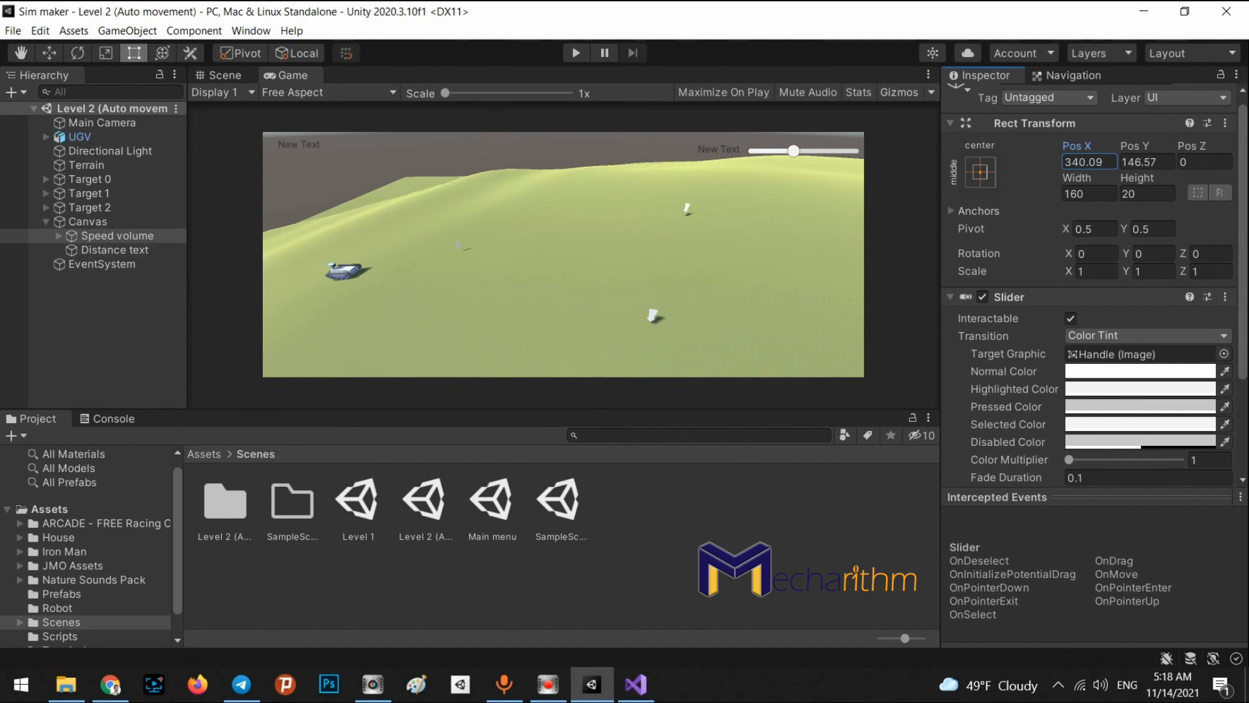
scroll(1186, 422, down, 5)
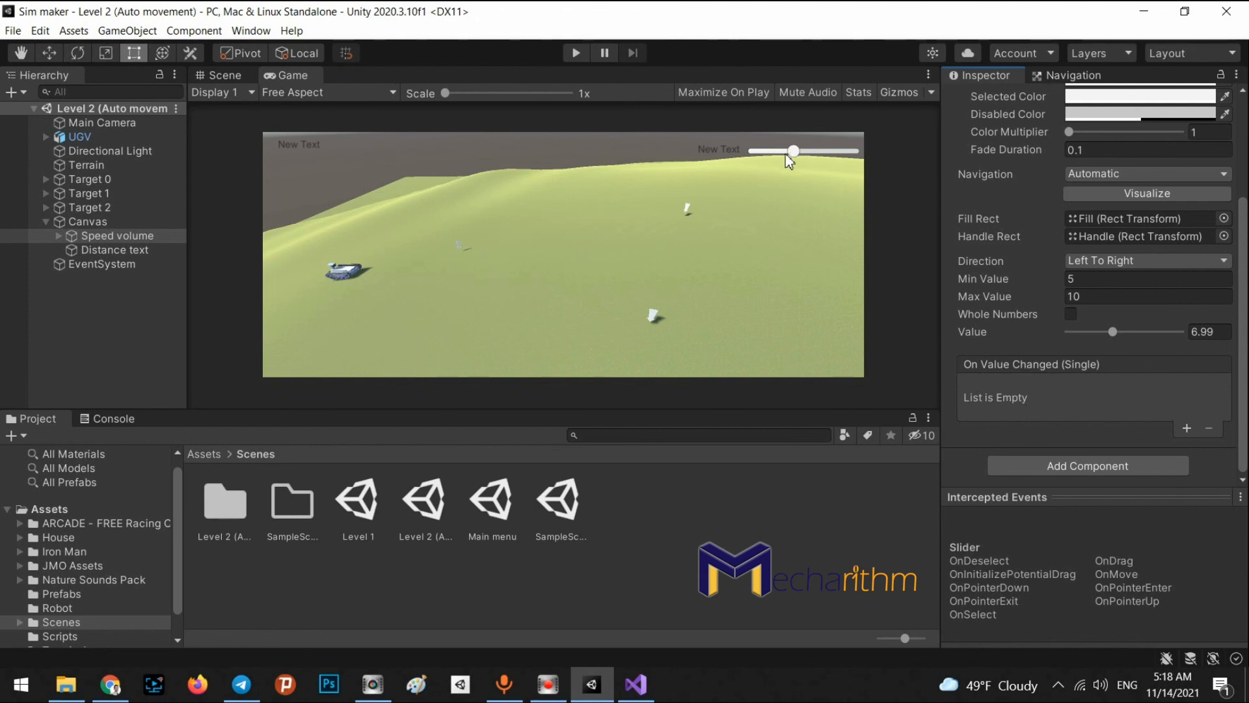
mouse_move(1115, 334)
mouse_down()
mouse_move(1063, 334)
mouse_move(1129, 334)
mouse_up()
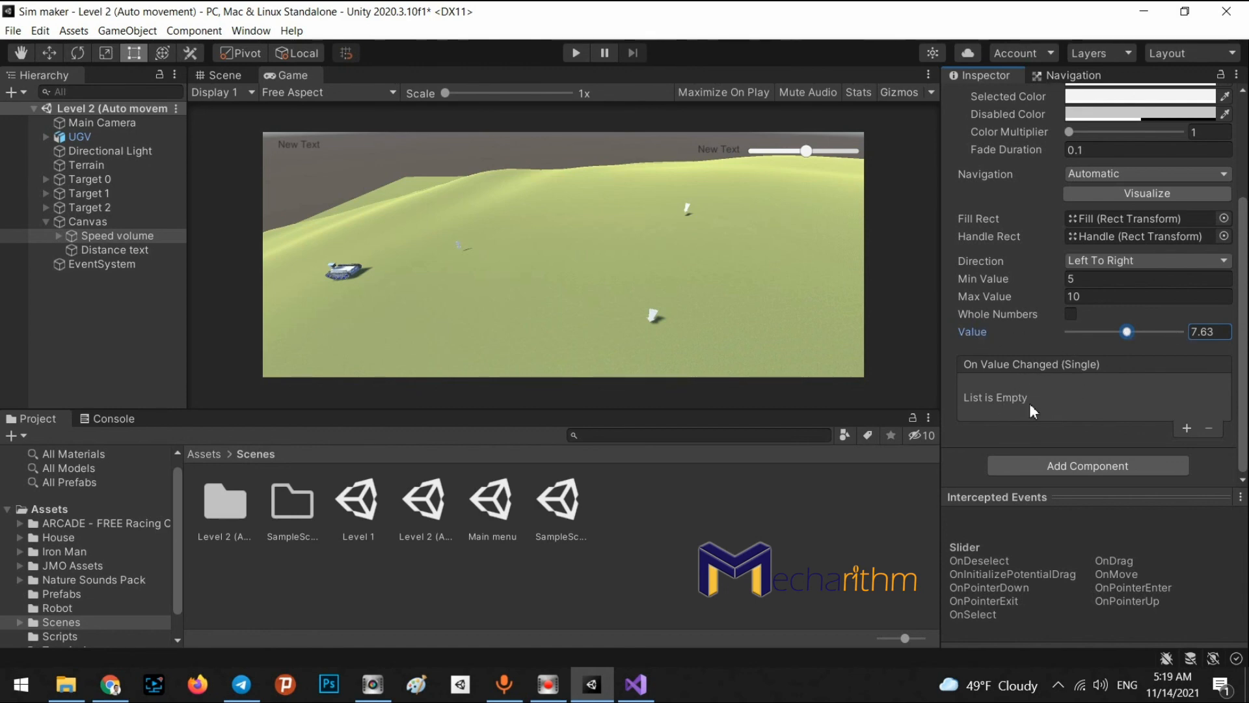
Step: In Visual Studio, add an empty public void Speedchanges() method below Update() in Automovement.cs
click(641, 684)
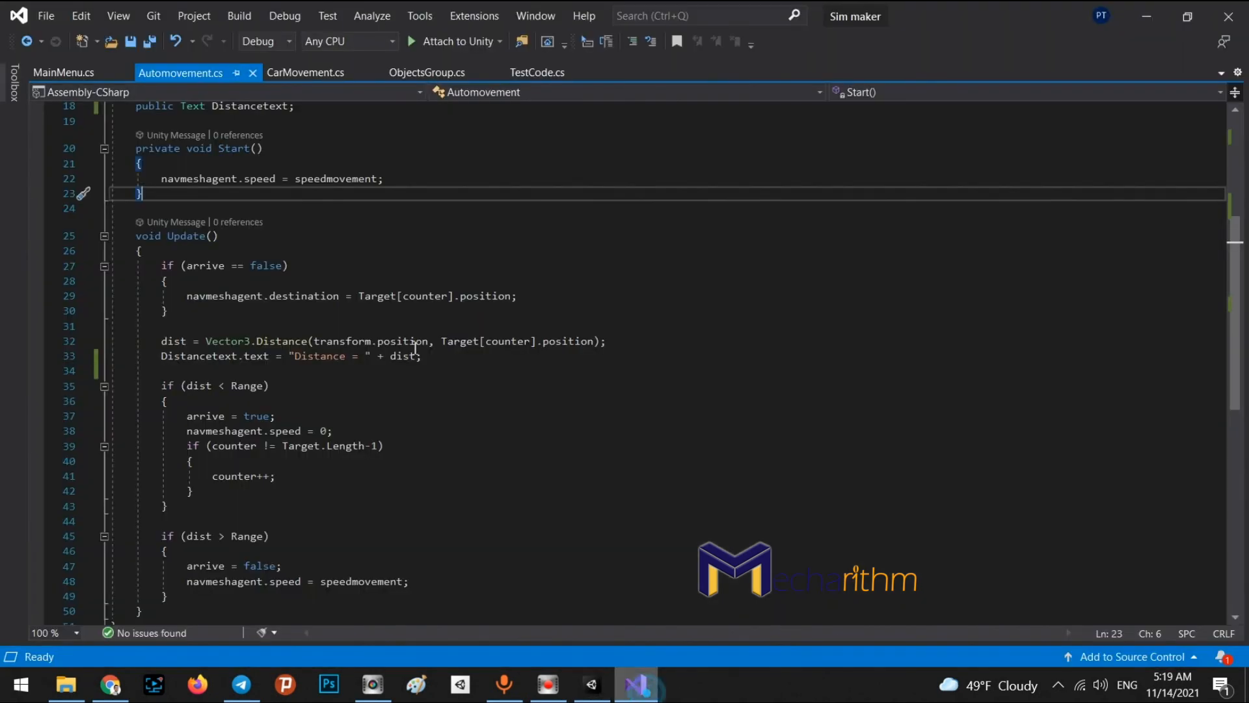
click(192, 215)
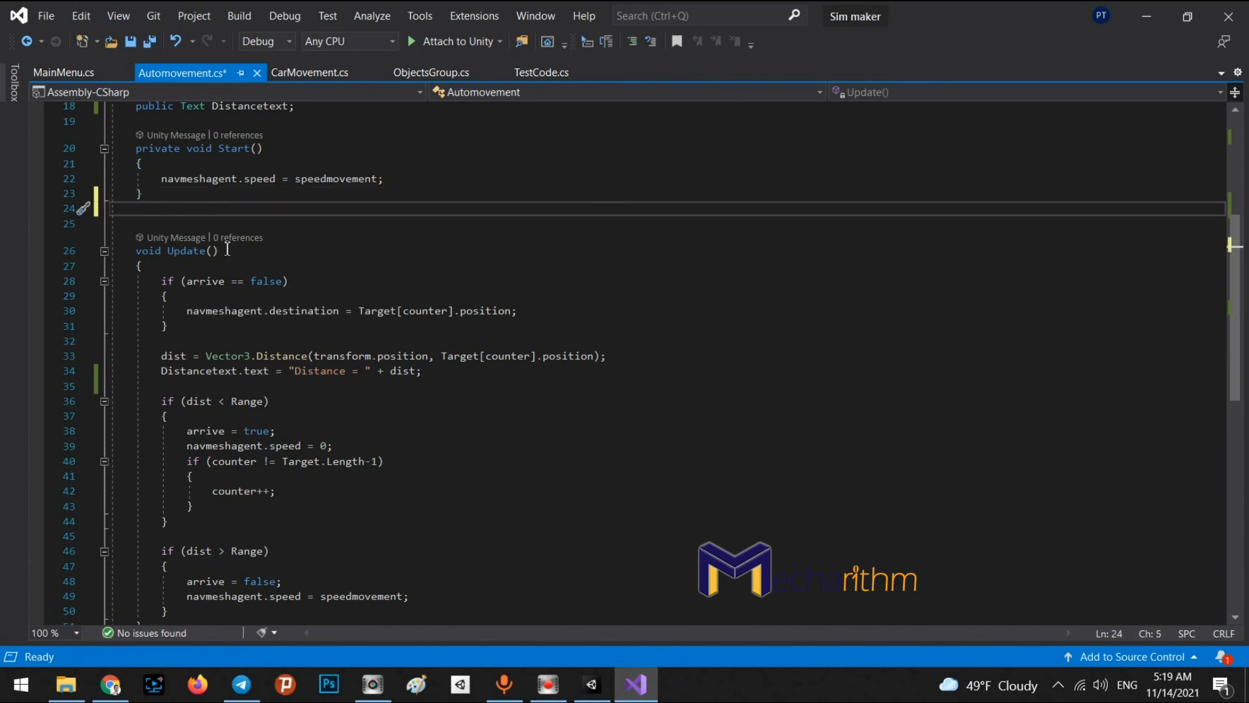
key(BackSpace)
scroll(301, 283, down, 5)
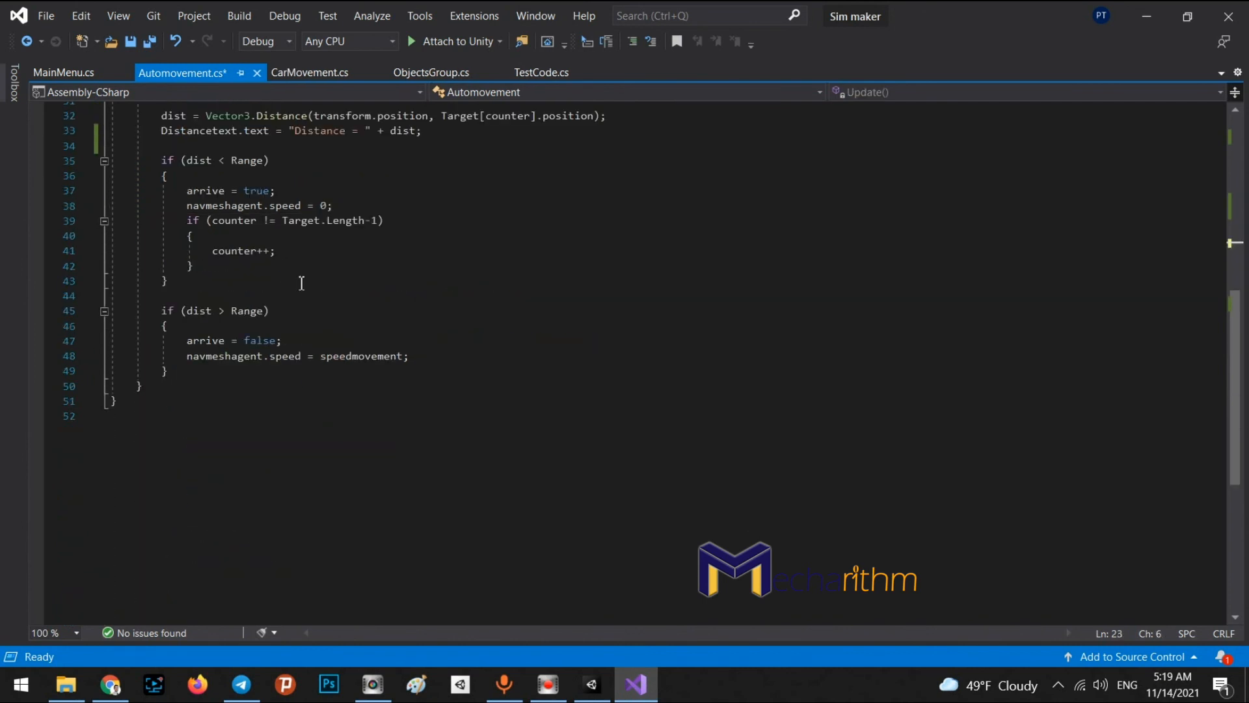
click(164, 393)
key(Return)
key(Return)
key(Return)
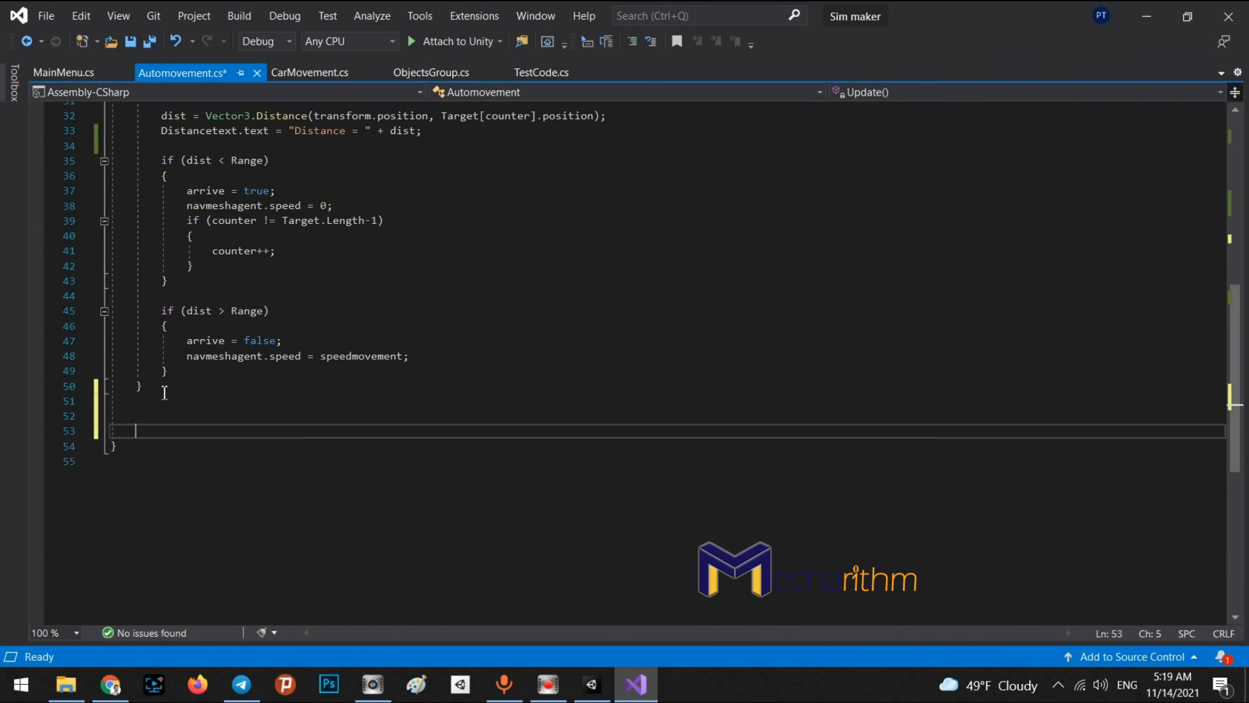
text(public void )
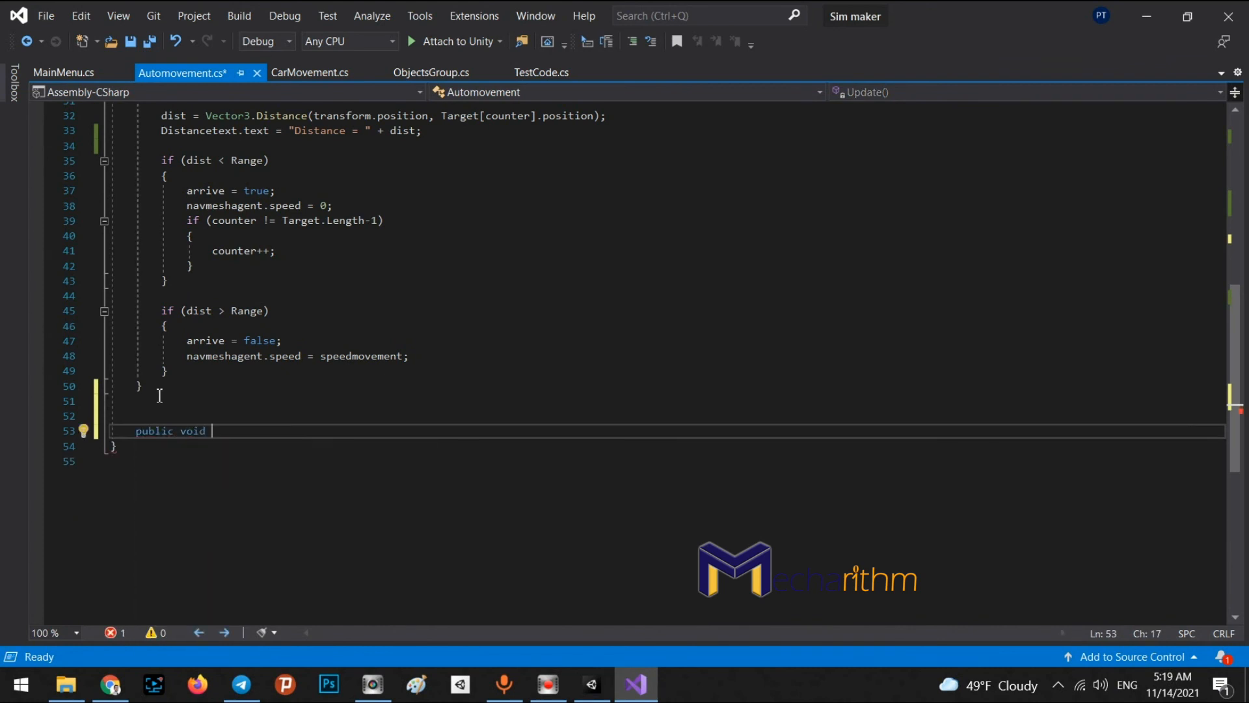
text(Speed)
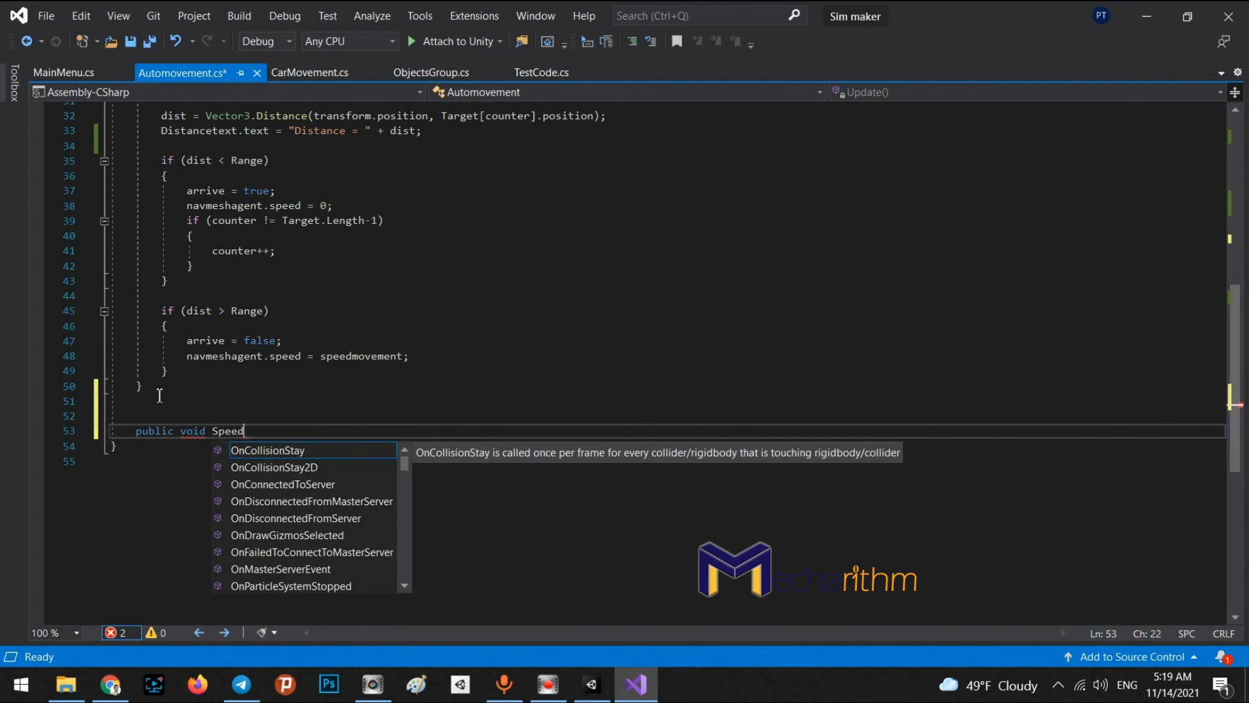
text(changes() {)
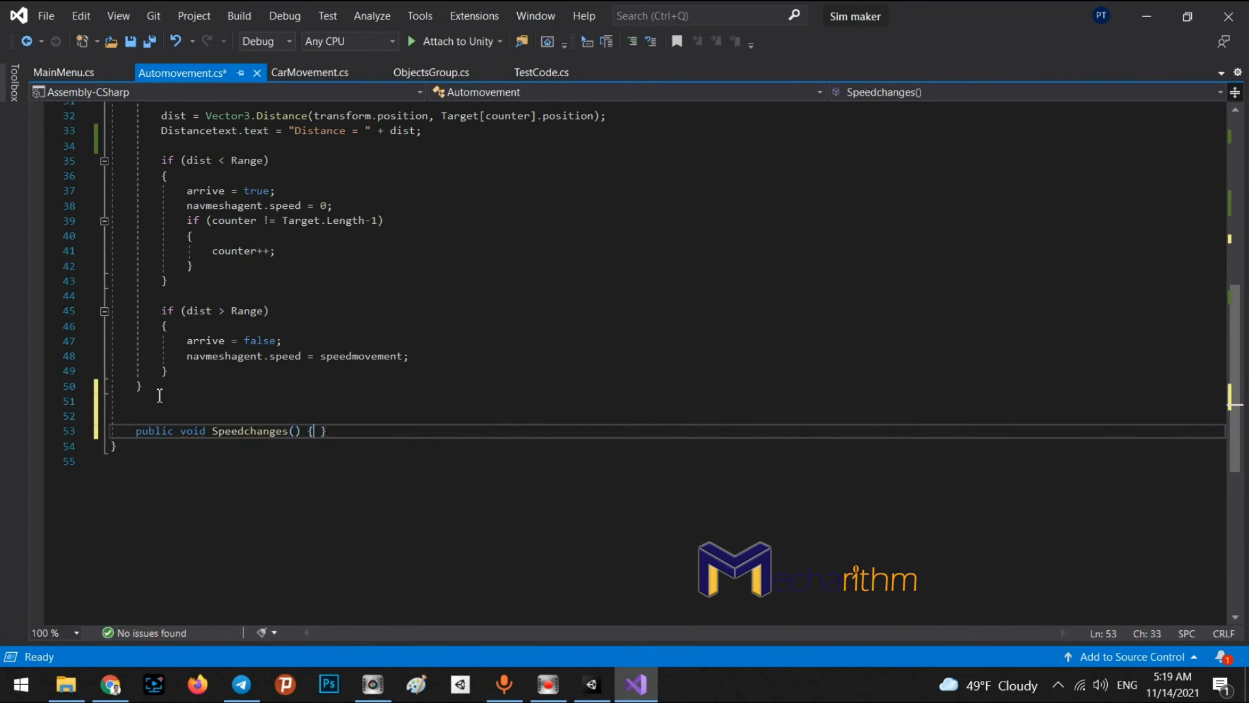
key(Return)
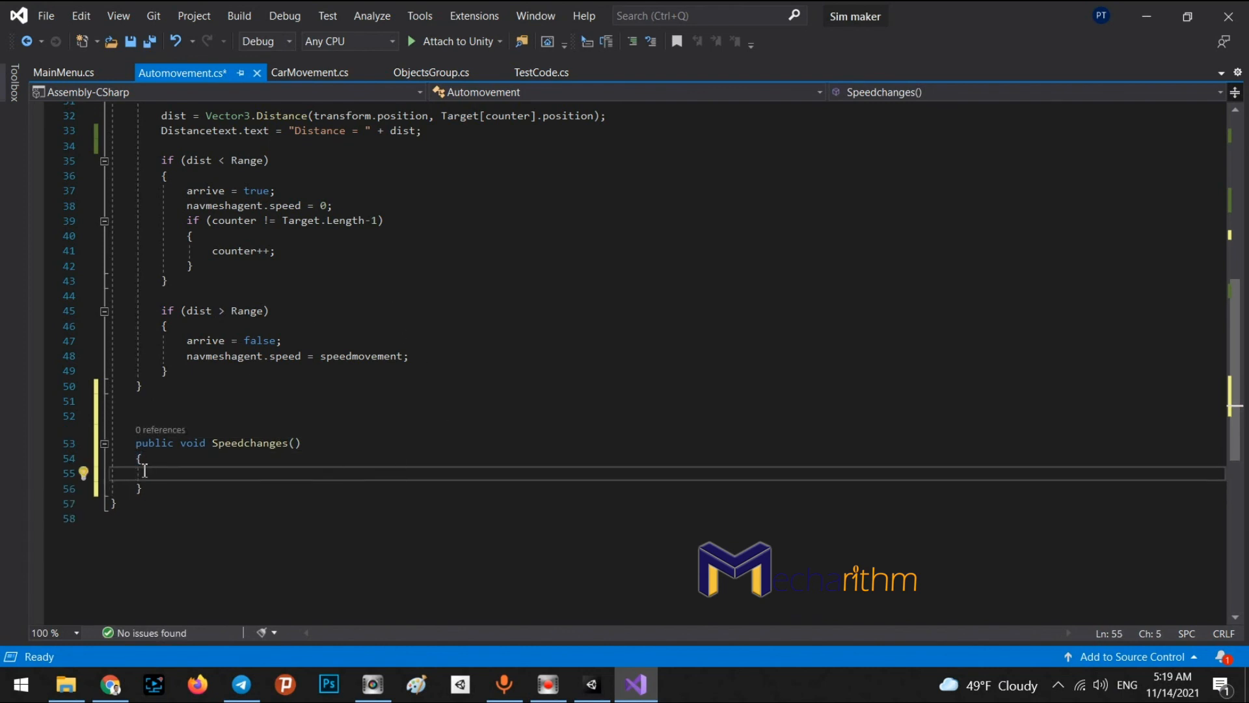
scroll(411, 463, up, 2)
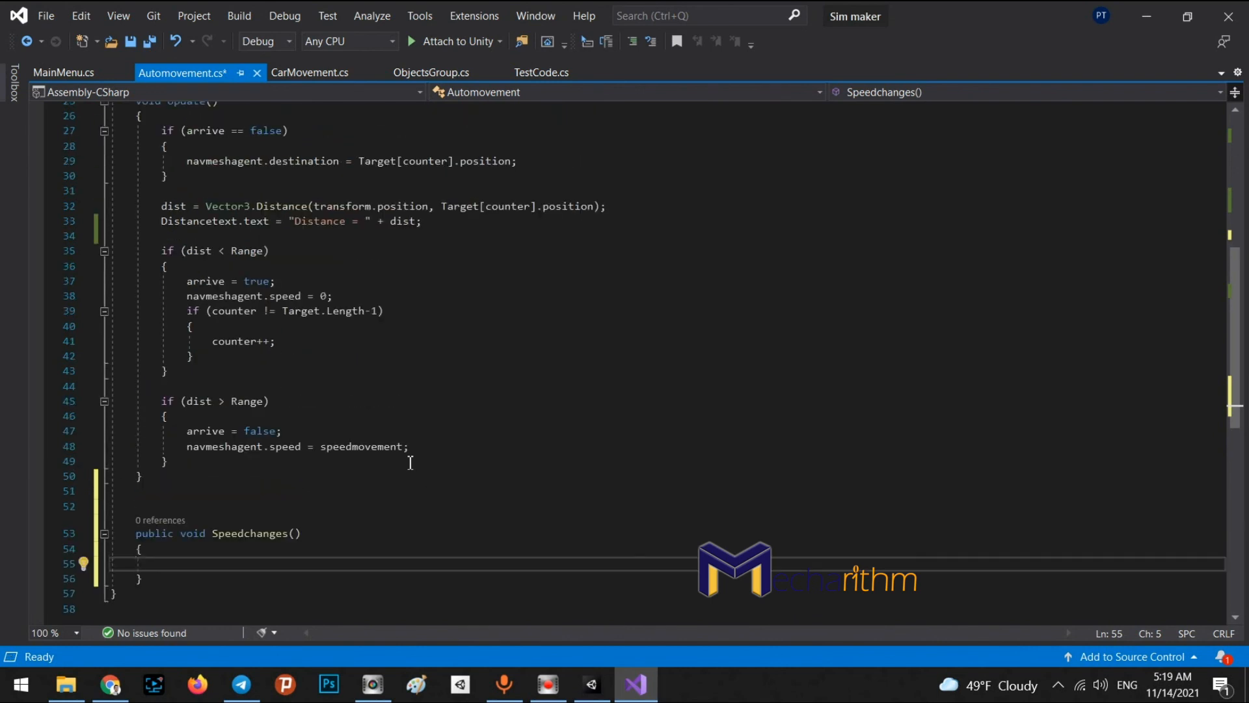
scroll(410, 463, up, 4)
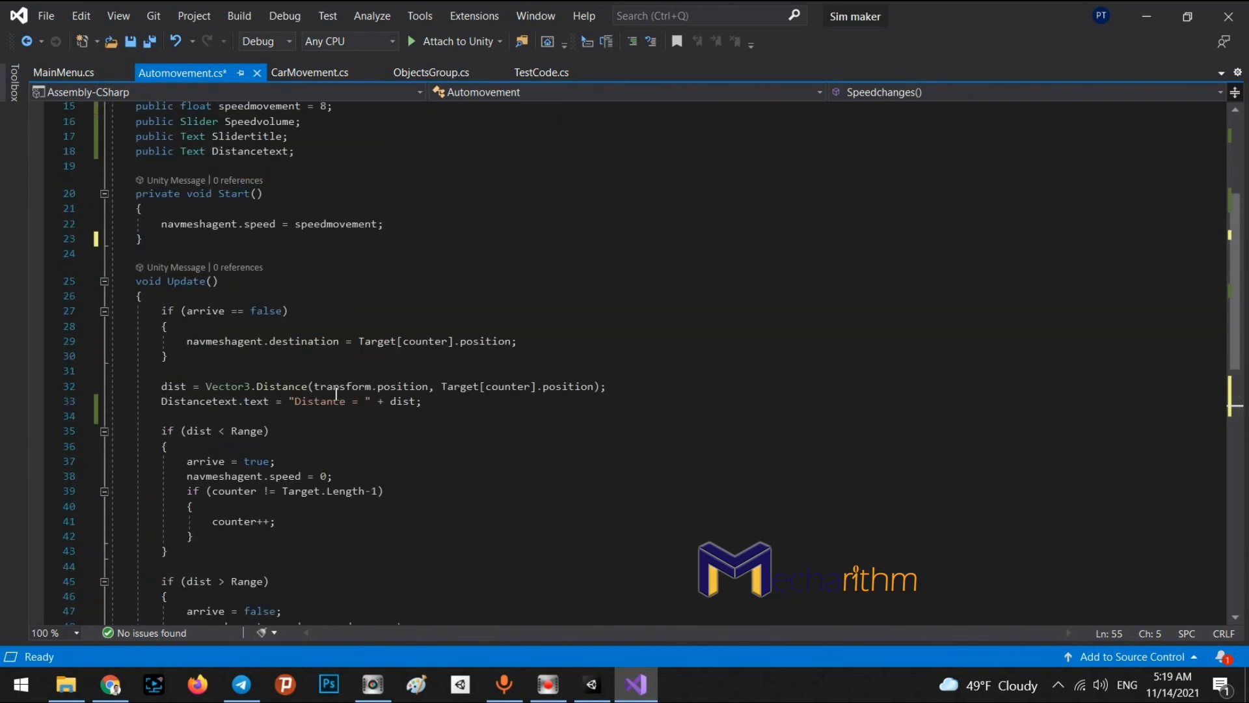
double_click(247, 136)
key(ctrl+c)
scroll(228, 417, down, 4)
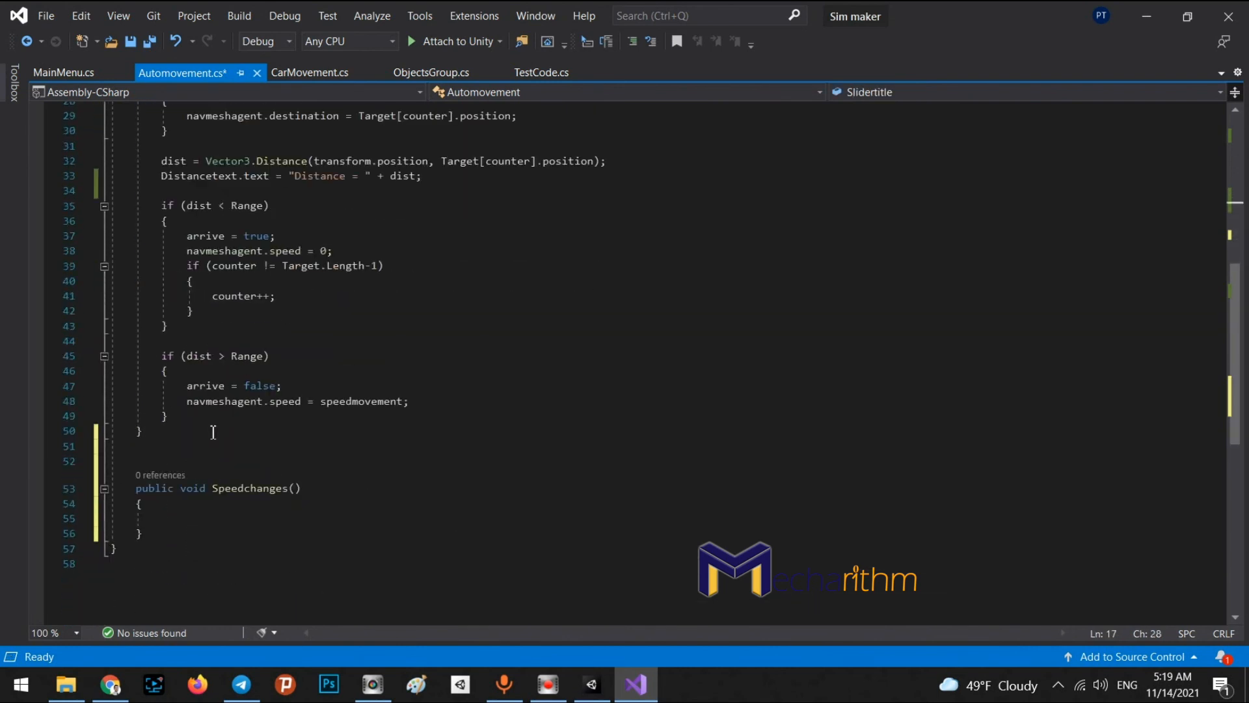
click(169, 519)
key(ctrl+v)
text(.)
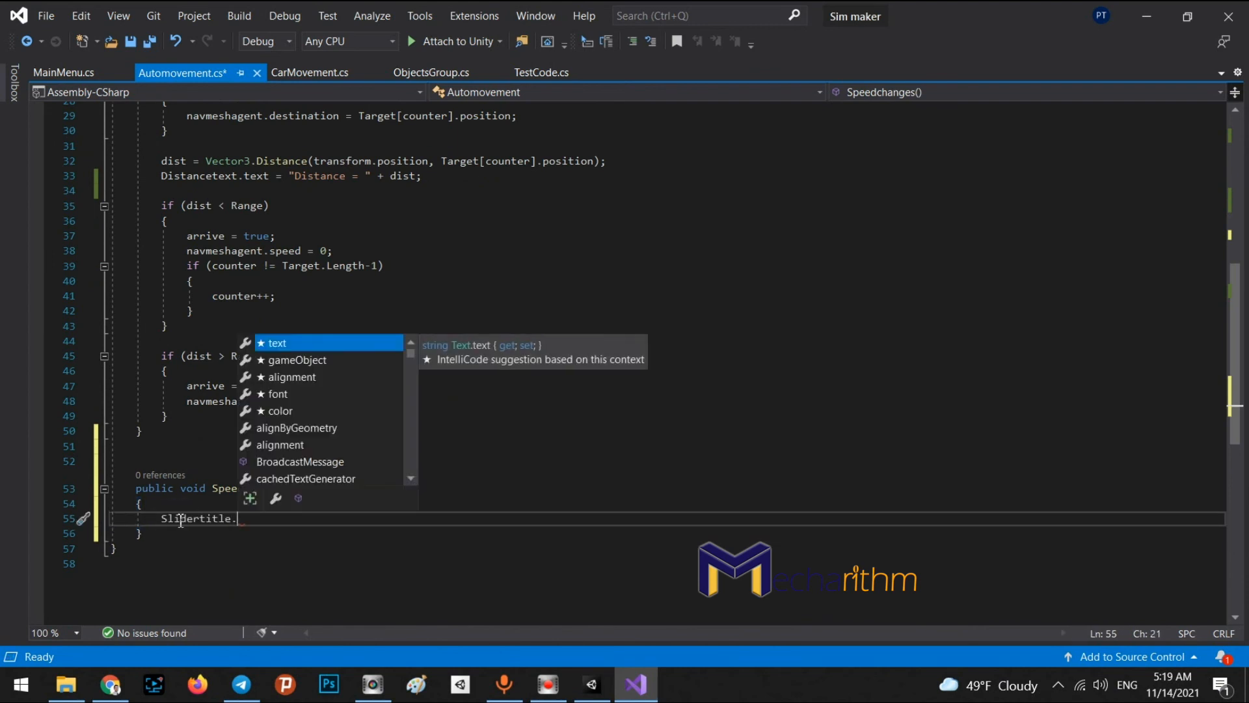
text(va)
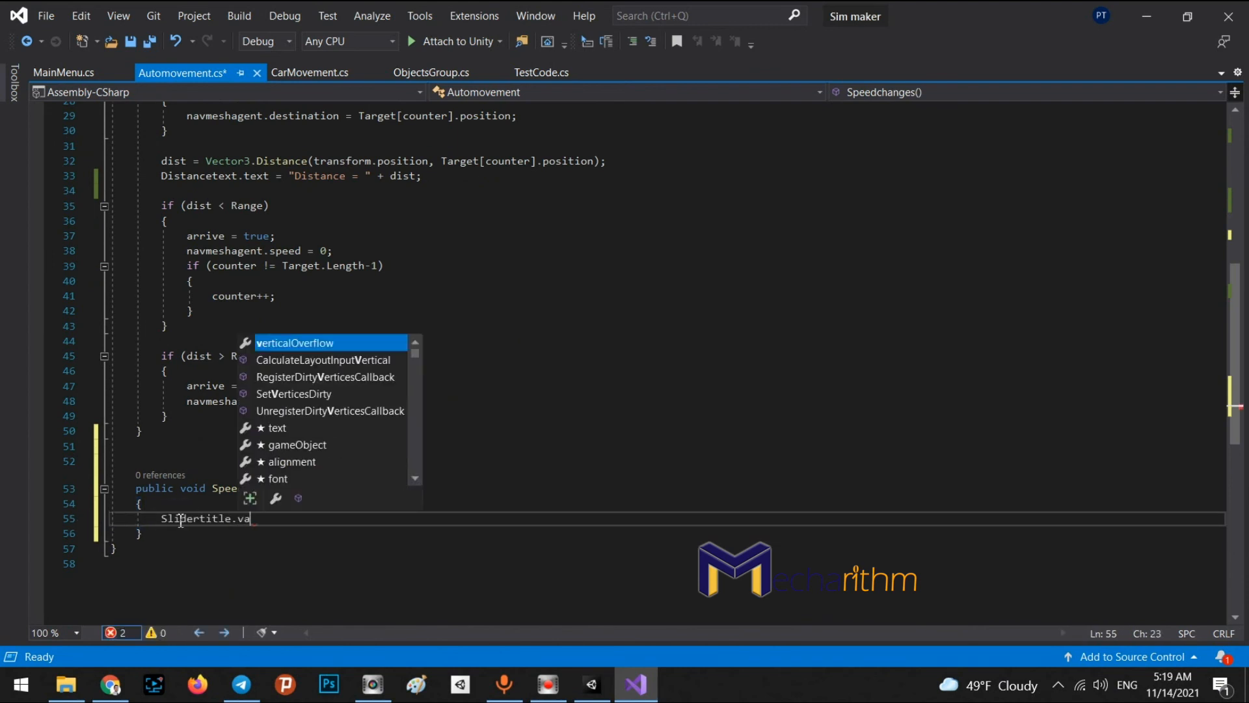
key(BackSpace)
key(BackSpace)
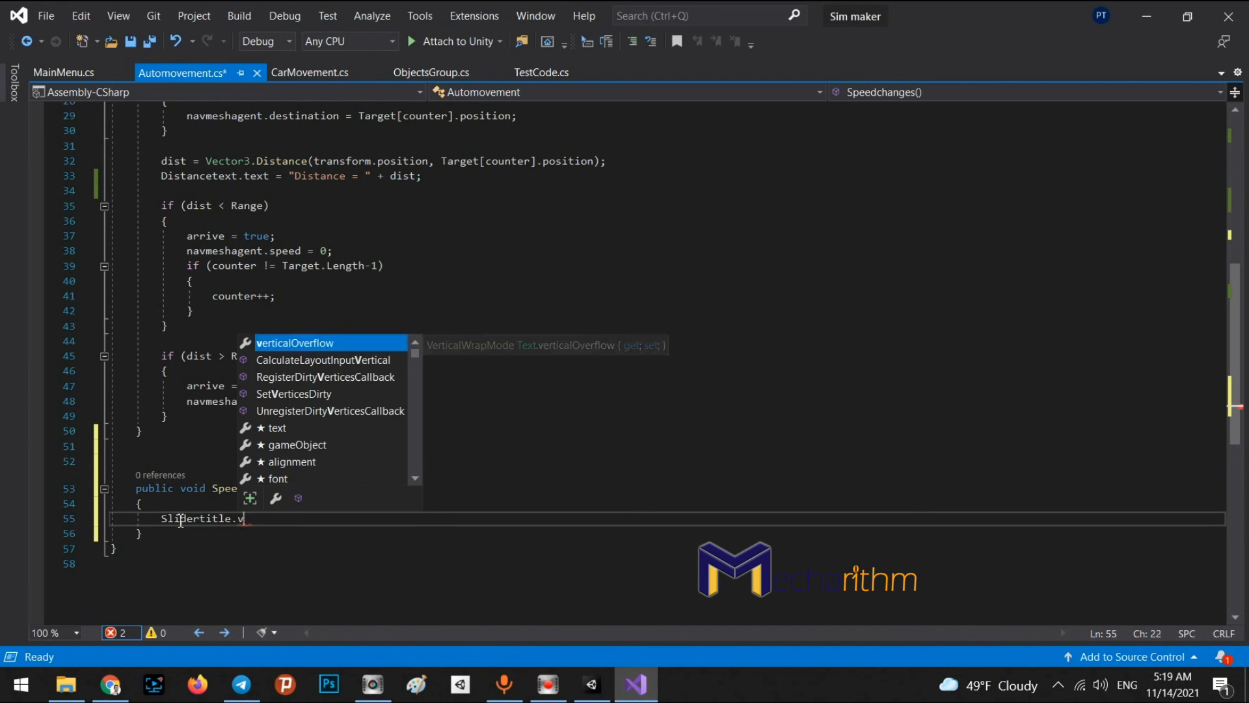
double_click(177, 518)
key(Delete)
key(Delete)
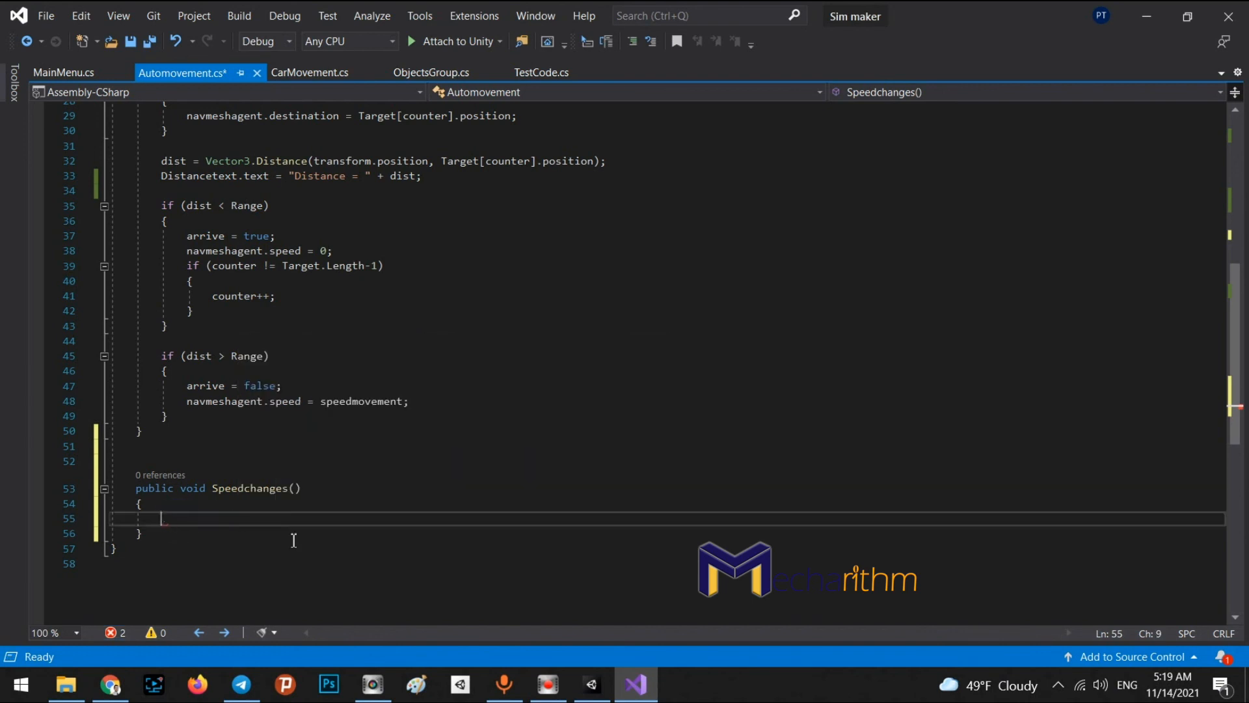
Step: Inside Speedchanges(), add the statement speedmovement = Speedvolume.value;
scroll(343, 427, up, 5)
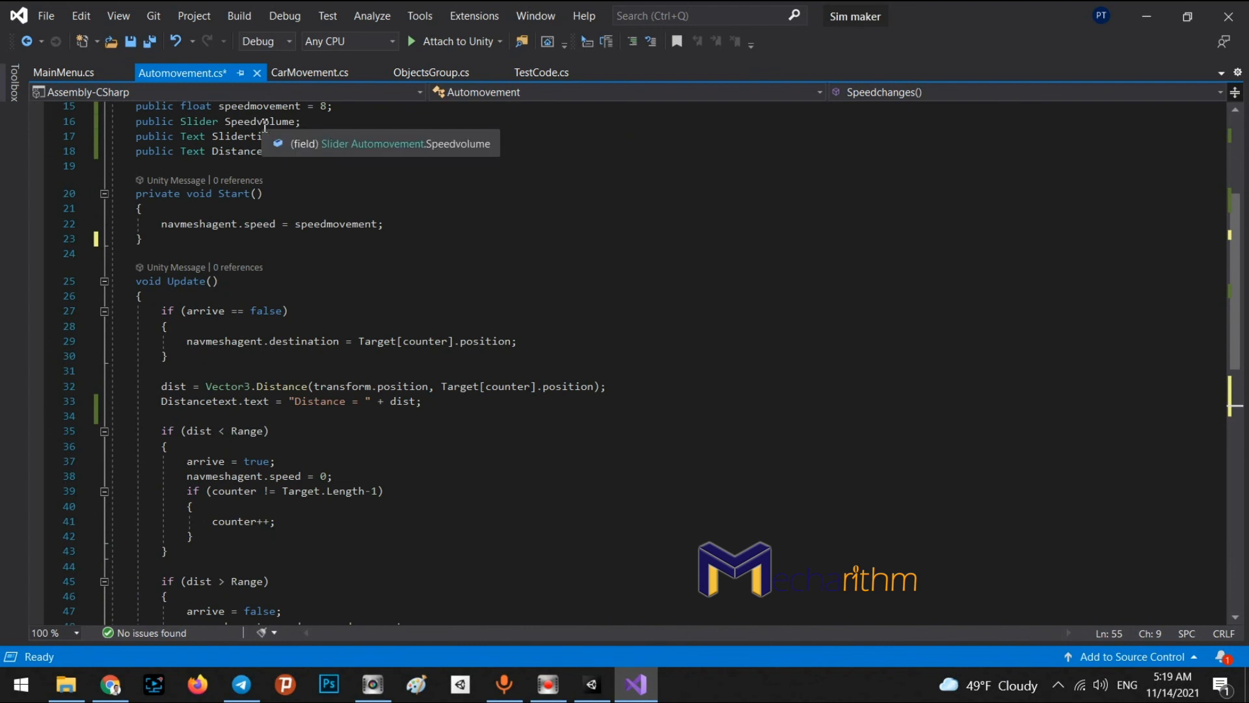
scroll(259, 123, up, 1)
click(274, 150)
scroll(333, 457, down, 5)
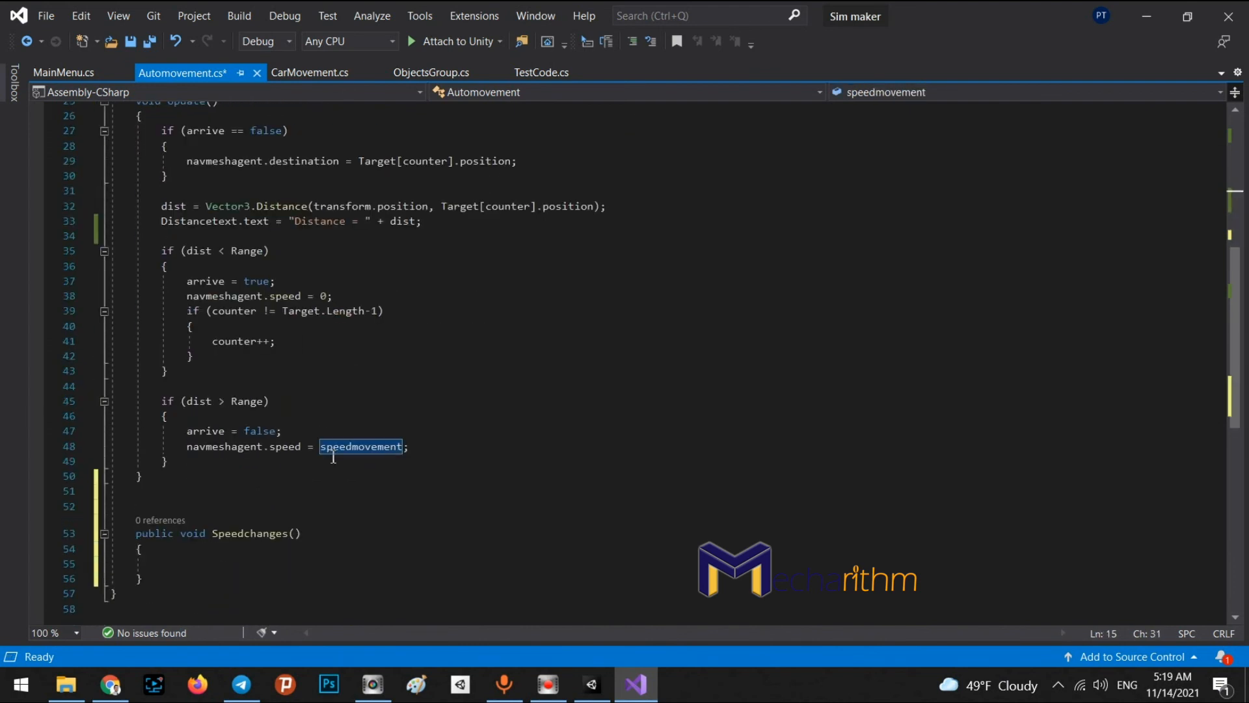
click(170, 564)
text(speedmovement =)
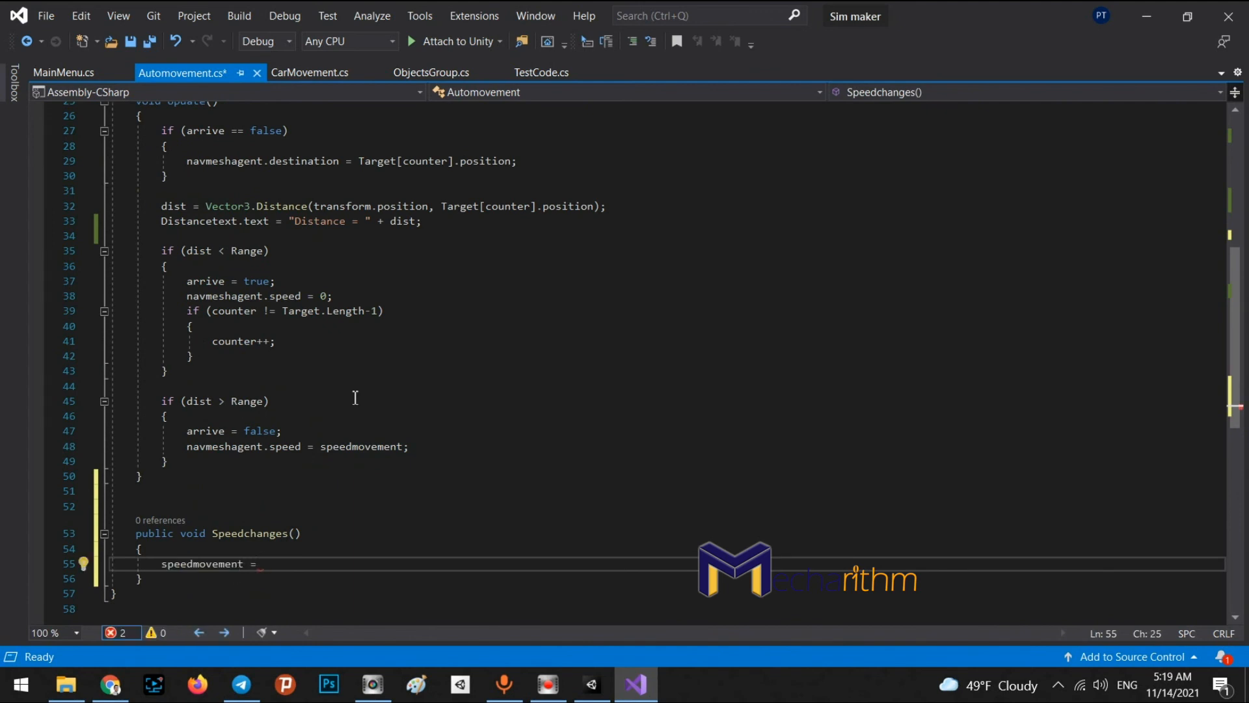
scroll(313, 354, up, 5)
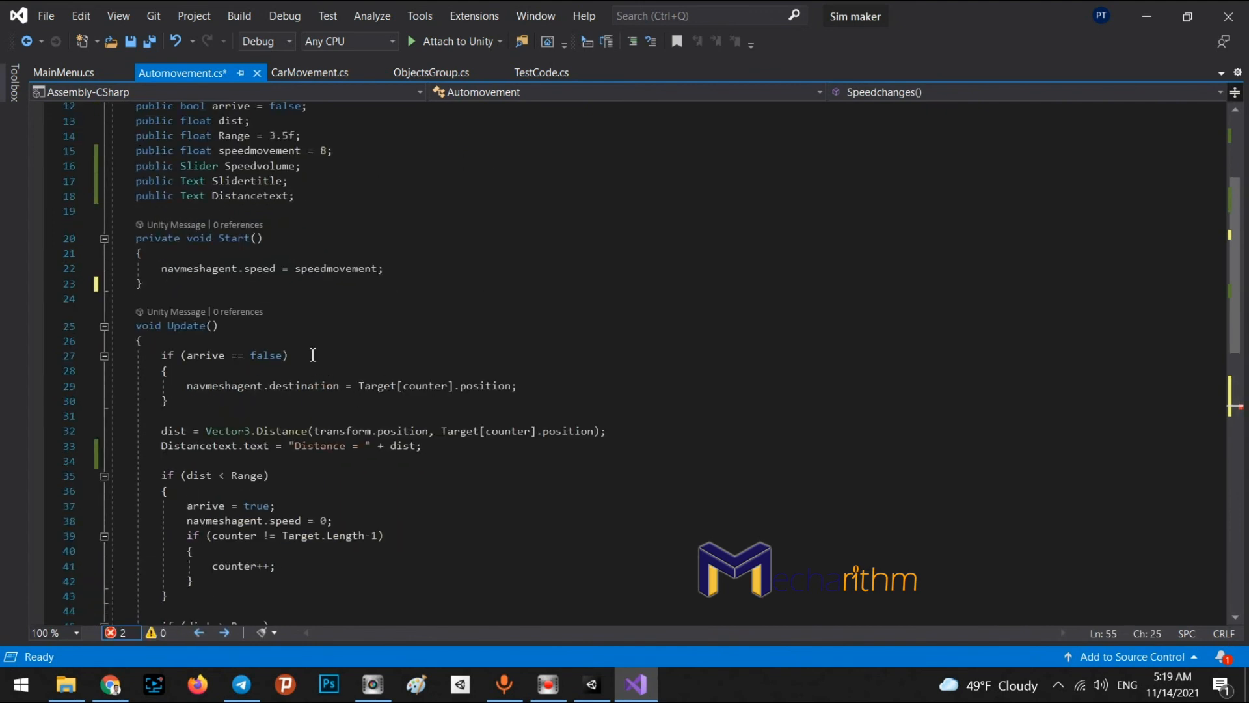
click(269, 166)
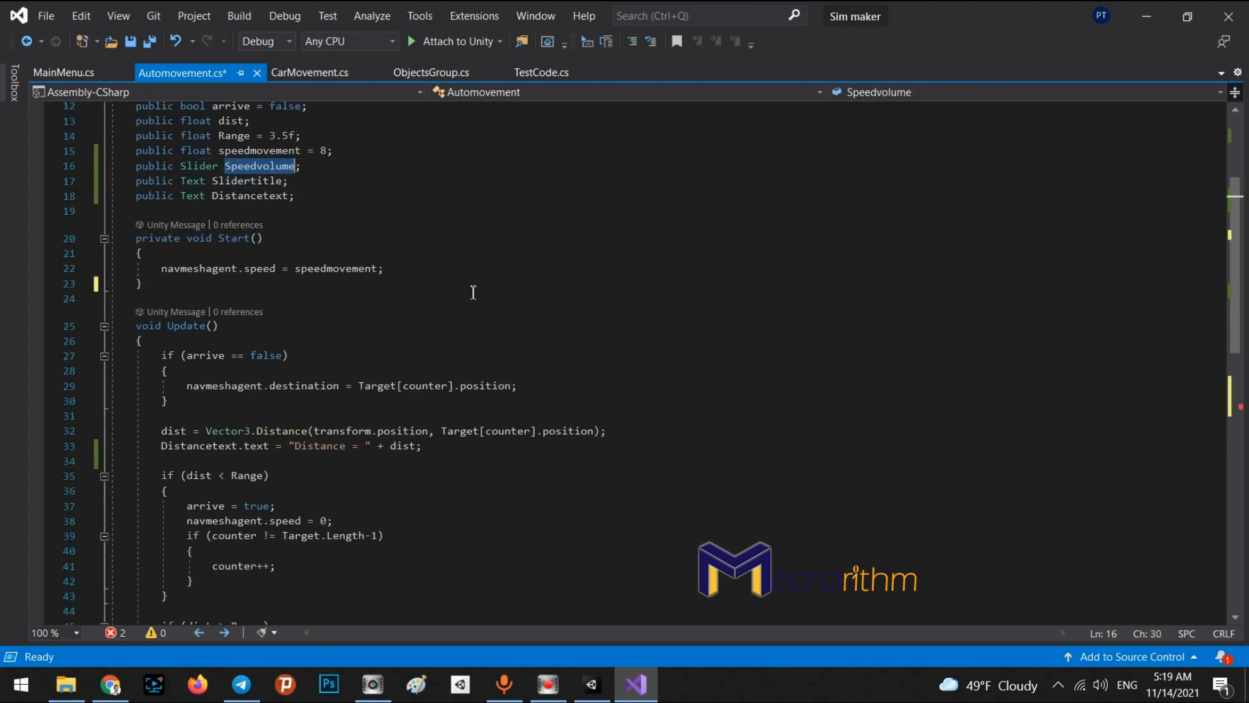
scroll(419, 456, down, 5)
scroll(419, 457, down, 2)
click(283, 470)
text(Speedvolume.v)
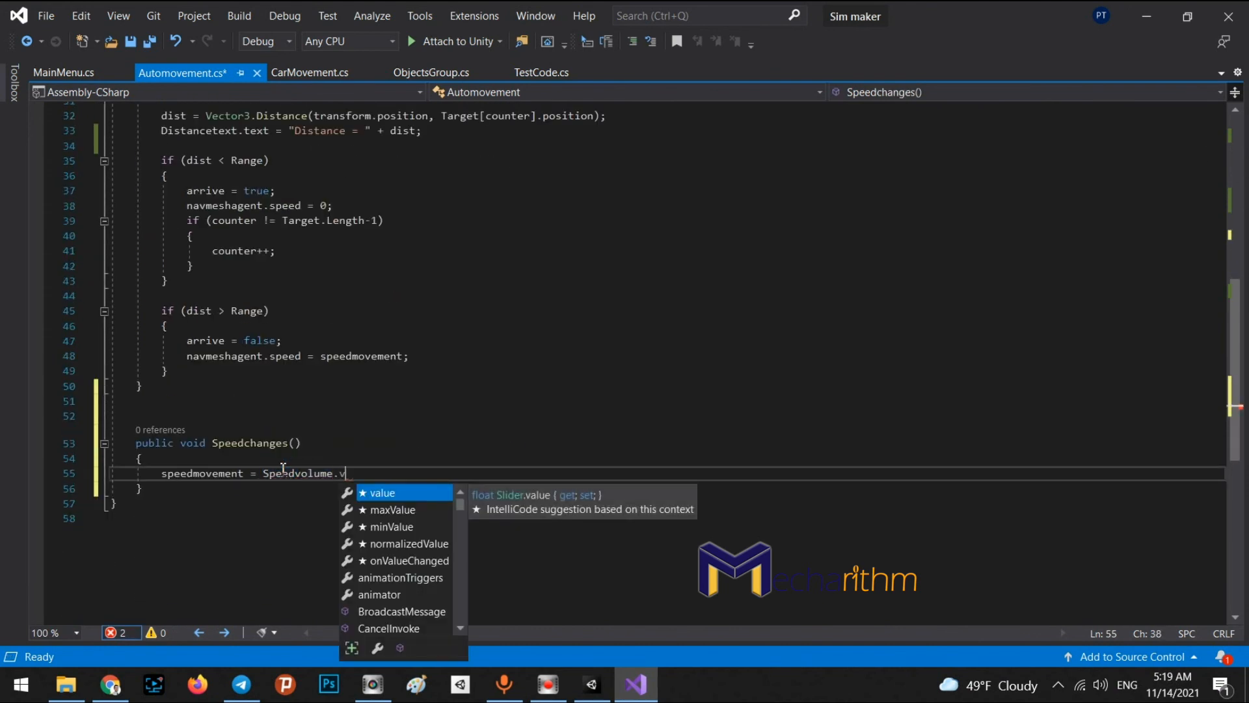
key(Tab)
text(;)
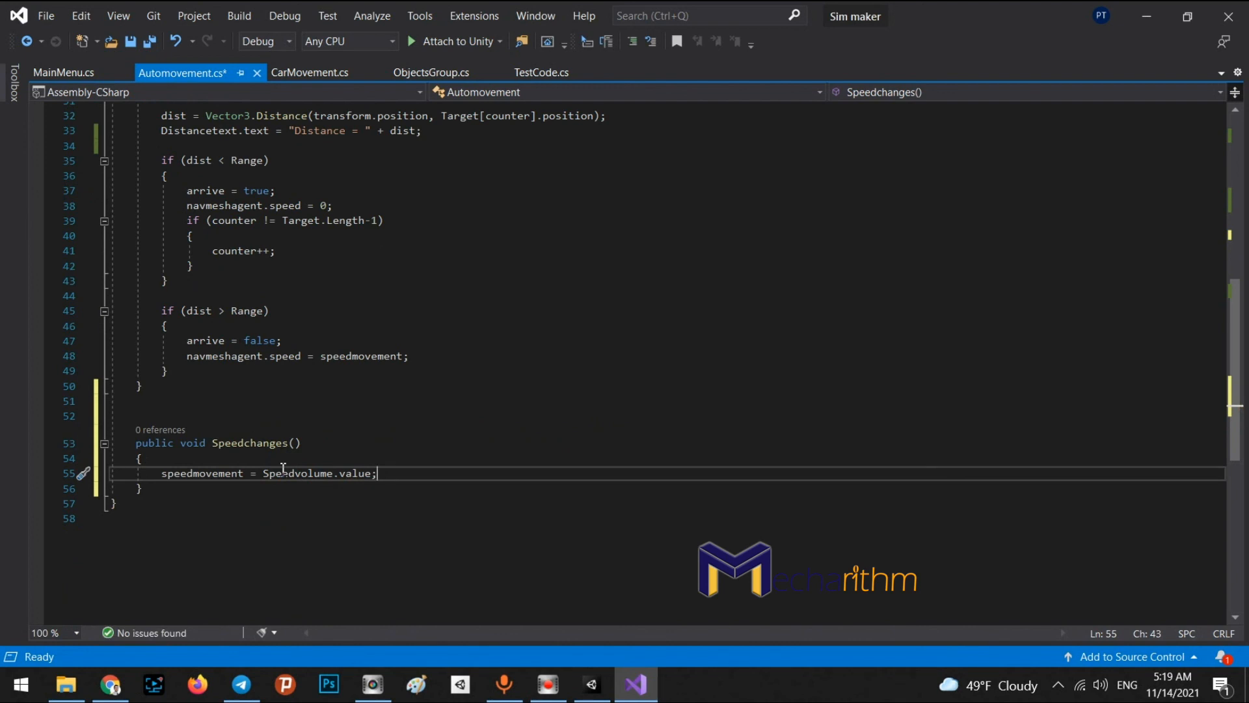
Step: Add a second line to Speedchanges() reading Slidertitle.text = "Speed = " + speedmovement;
key(Return)
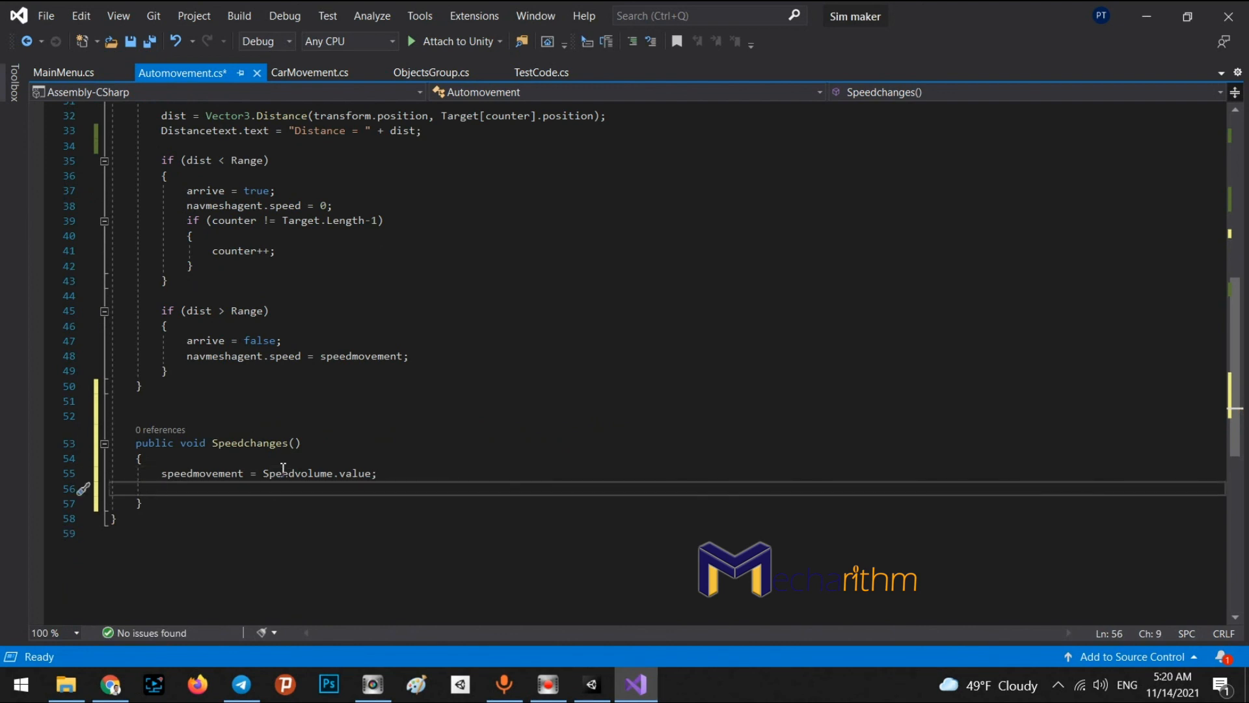
scroll(312, 471, up, 6)
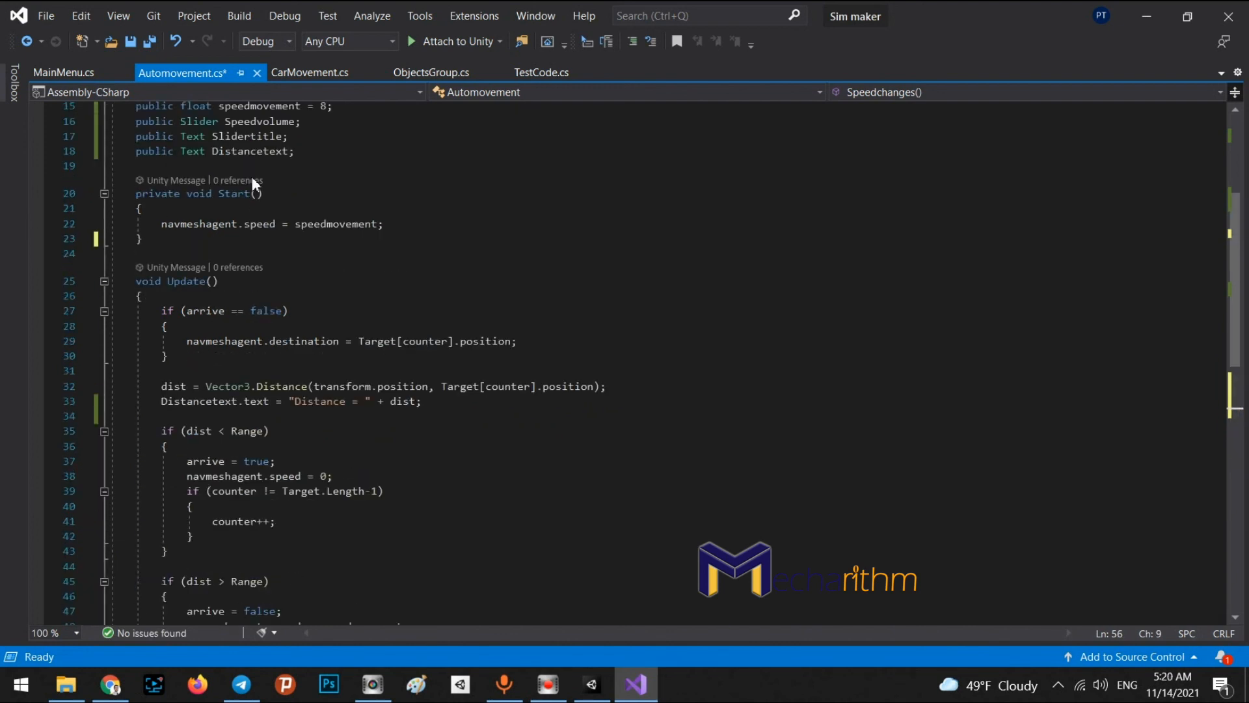
click(257, 136)
scroll(419, 369, down, 5)
click(186, 535)
text(Slidertitle)
text(.)
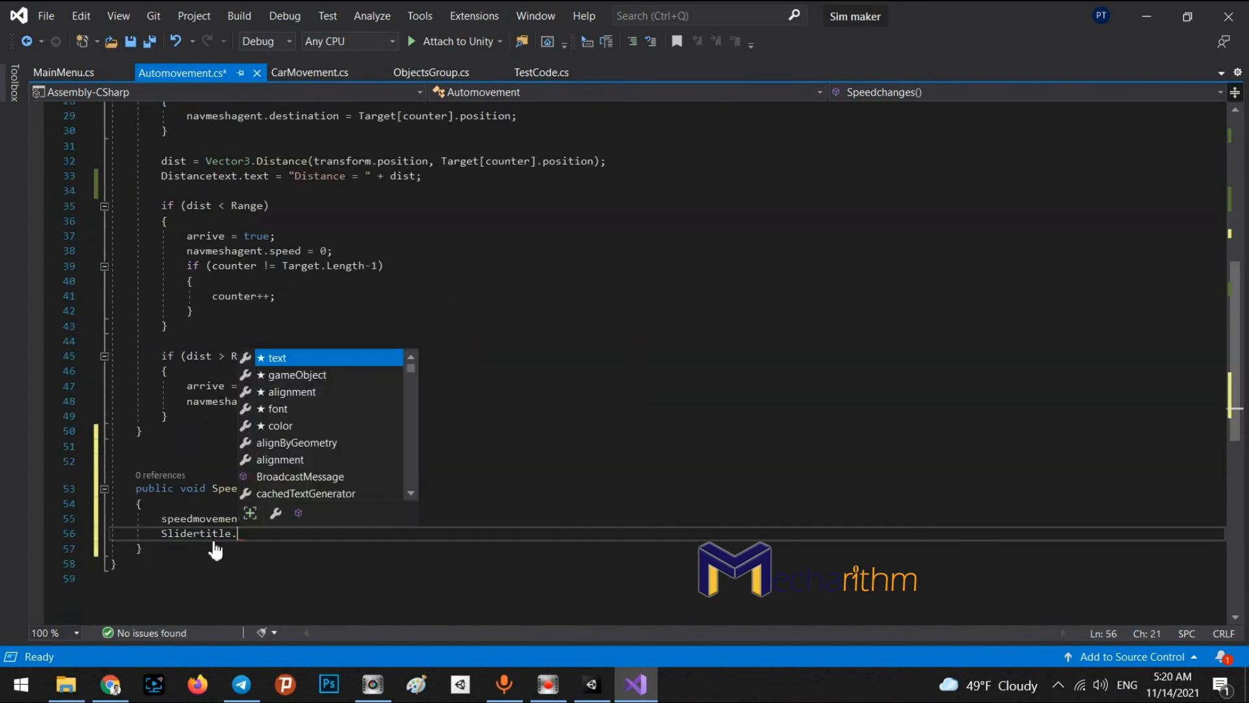
text(text = ""Spee)
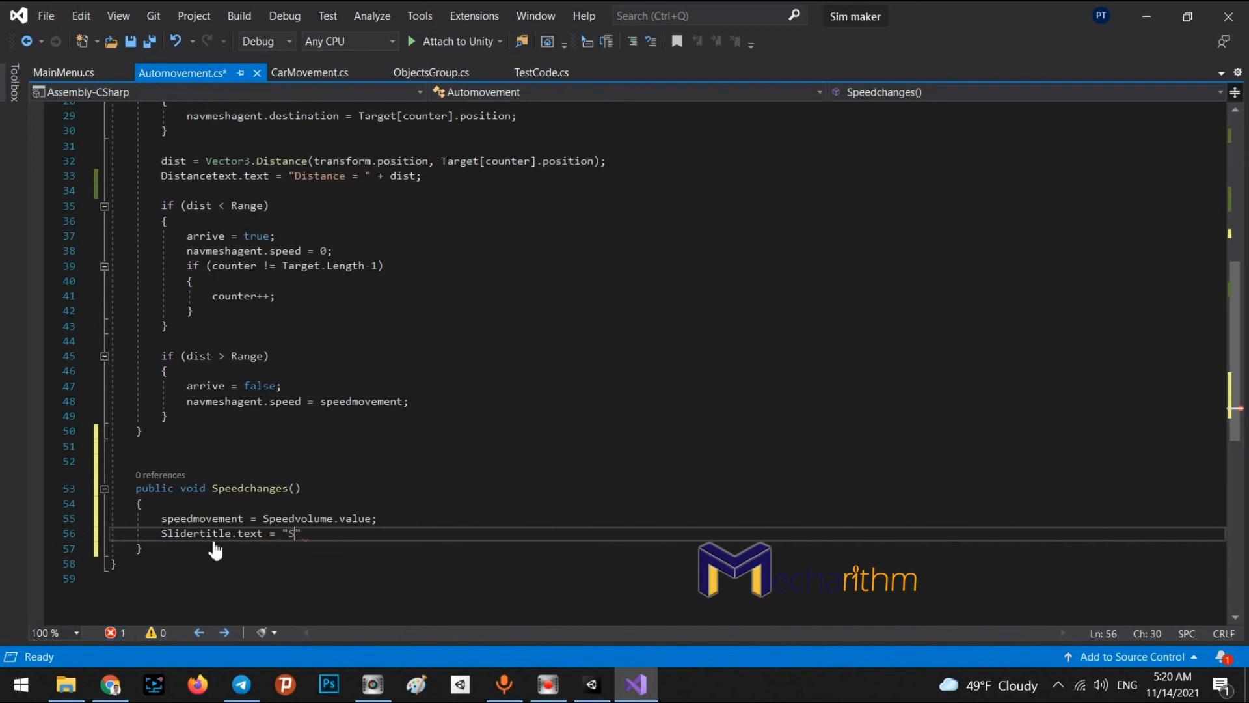
text(d = ")
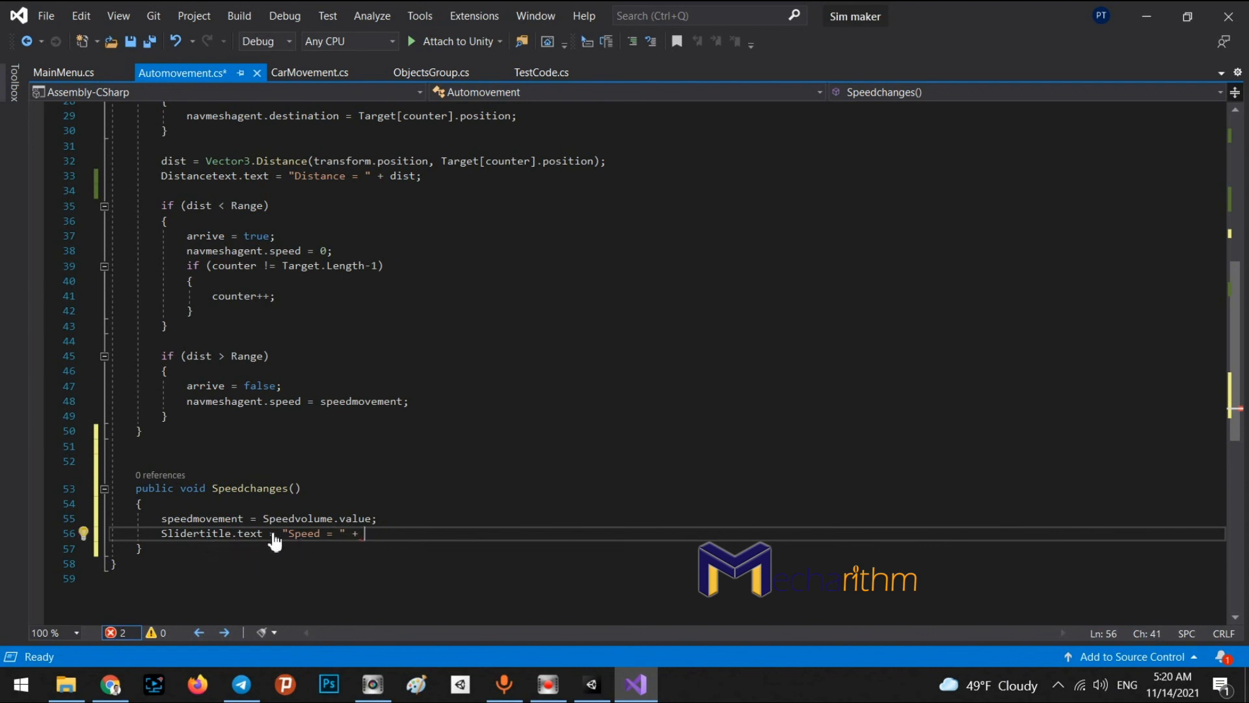
double_click(218, 518)
key(ctrl+c)
click(399, 534)
key(ctrl+v)
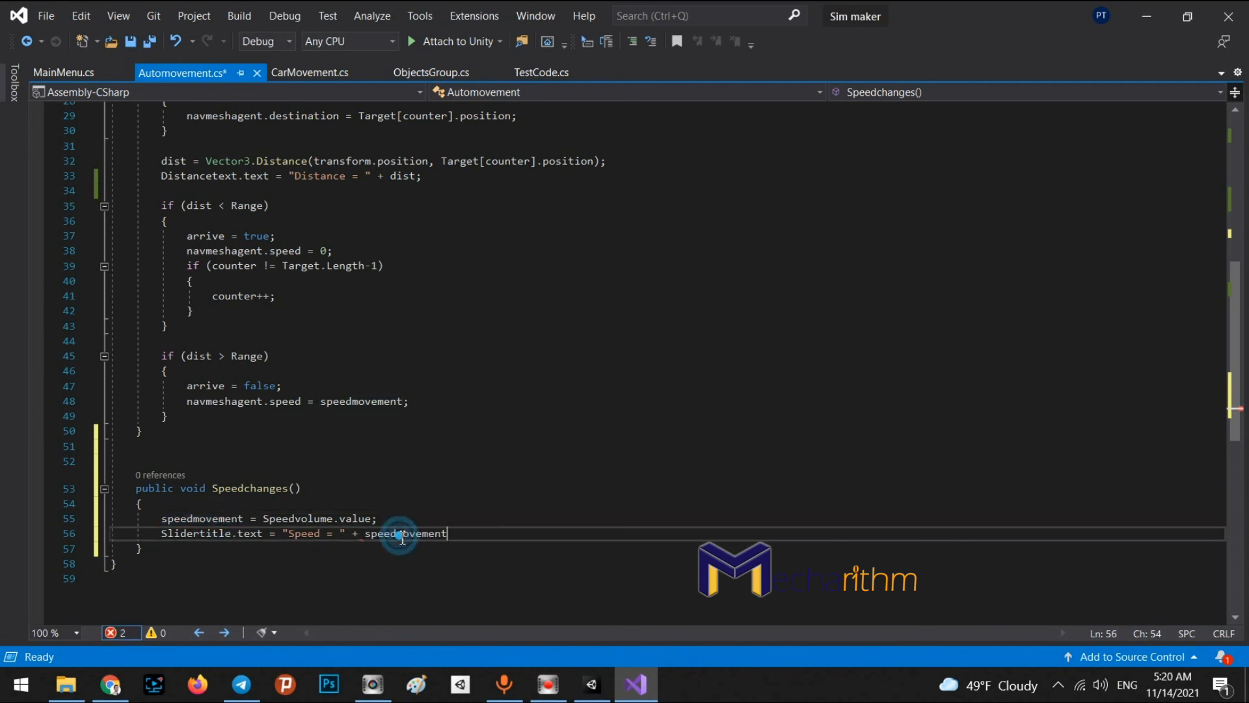
text(;)
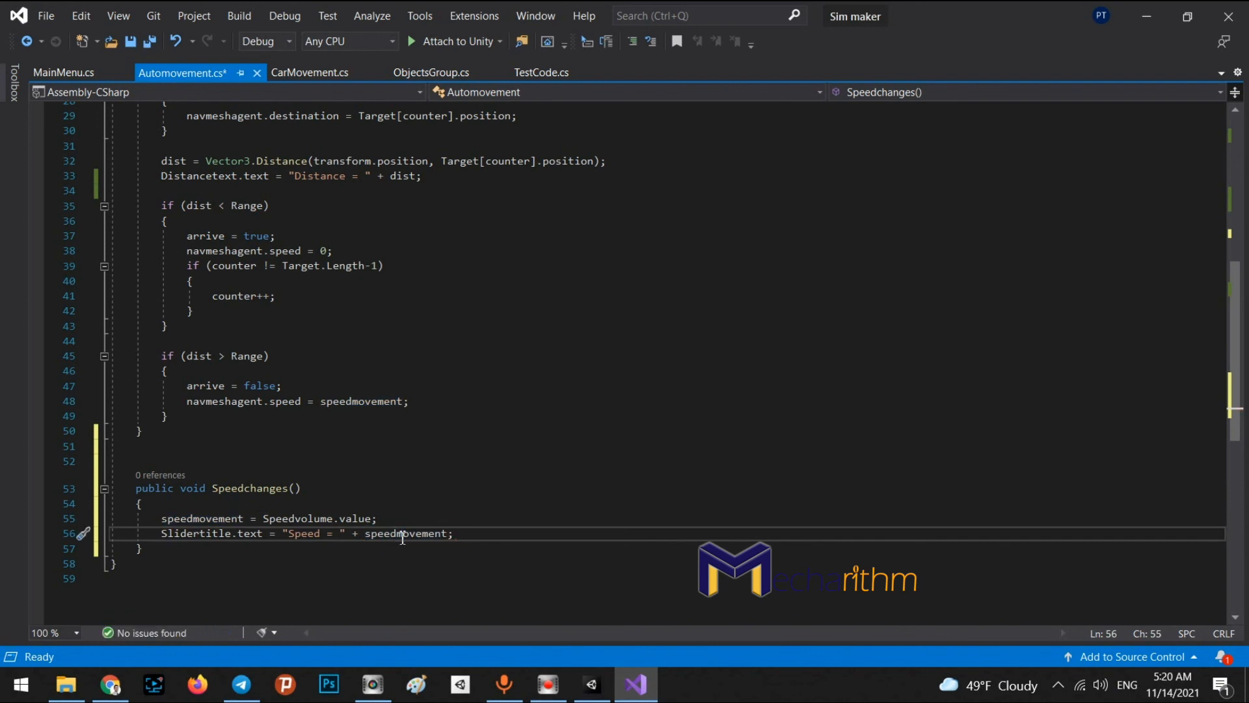
Step: In the Slidertitle.text line, replace speedmovement with Speedvolume.value and save Automovement.cs
drag(263, 518, 376, 521)
key(ctrl+c)
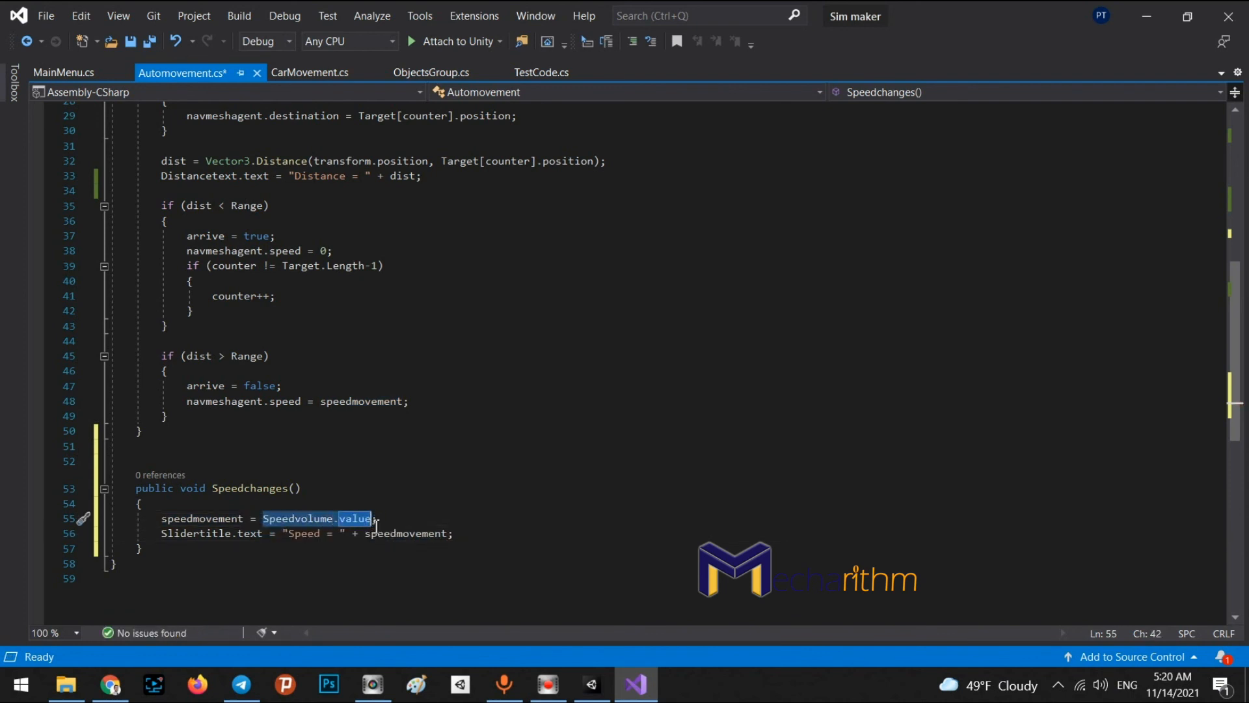
double_click(372, 533)
key(ctrl+v)
key(ctrl+s)
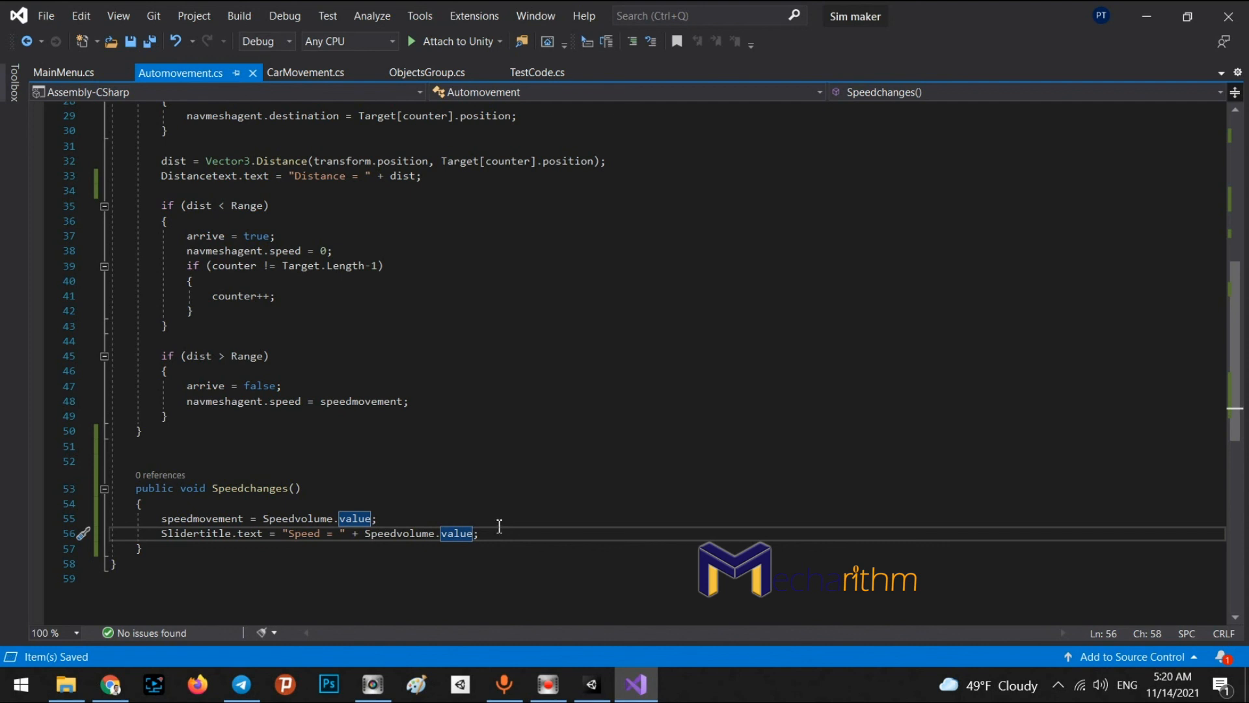
Step: Copy the Slidertitle.text line from Speedchanges() into Start(), below the navmeshagent.speed assignment
scroll(398, 431, up, 5)
scroll(449, 428, down, 5)
drag(510, 533, 86, 545)
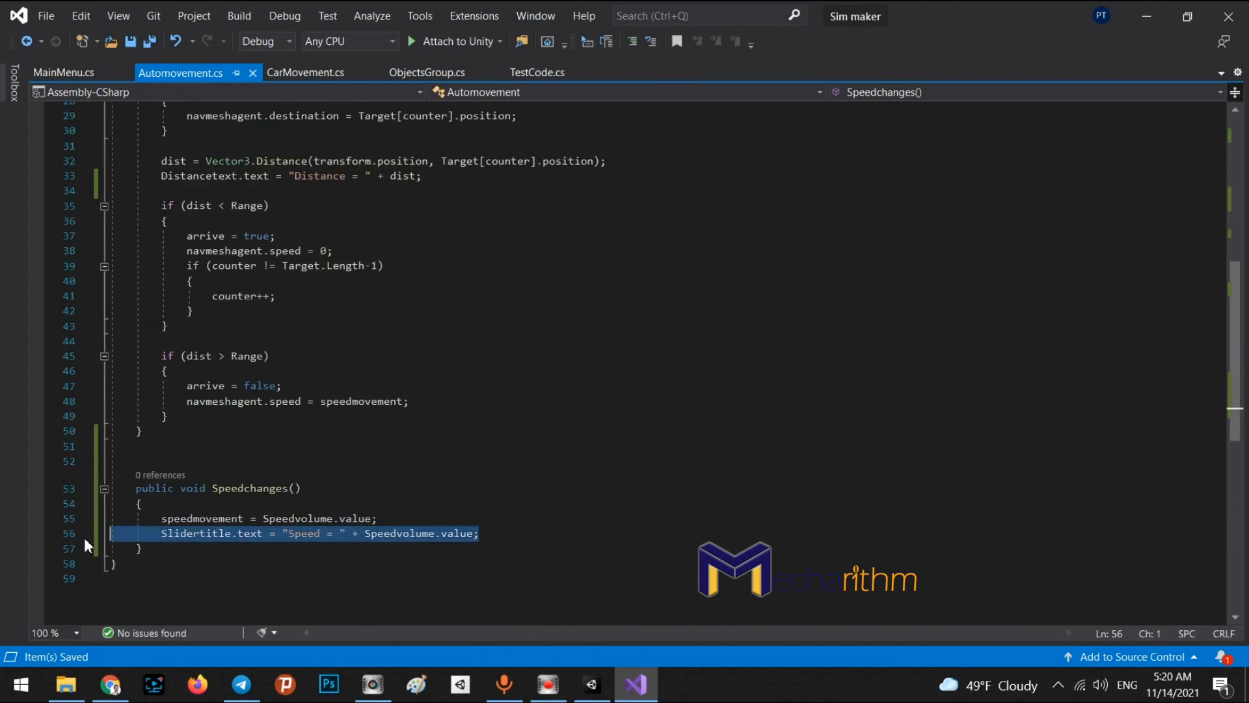
scroll(289, 540, down, 1)
scroll(315, 530, up, 9)
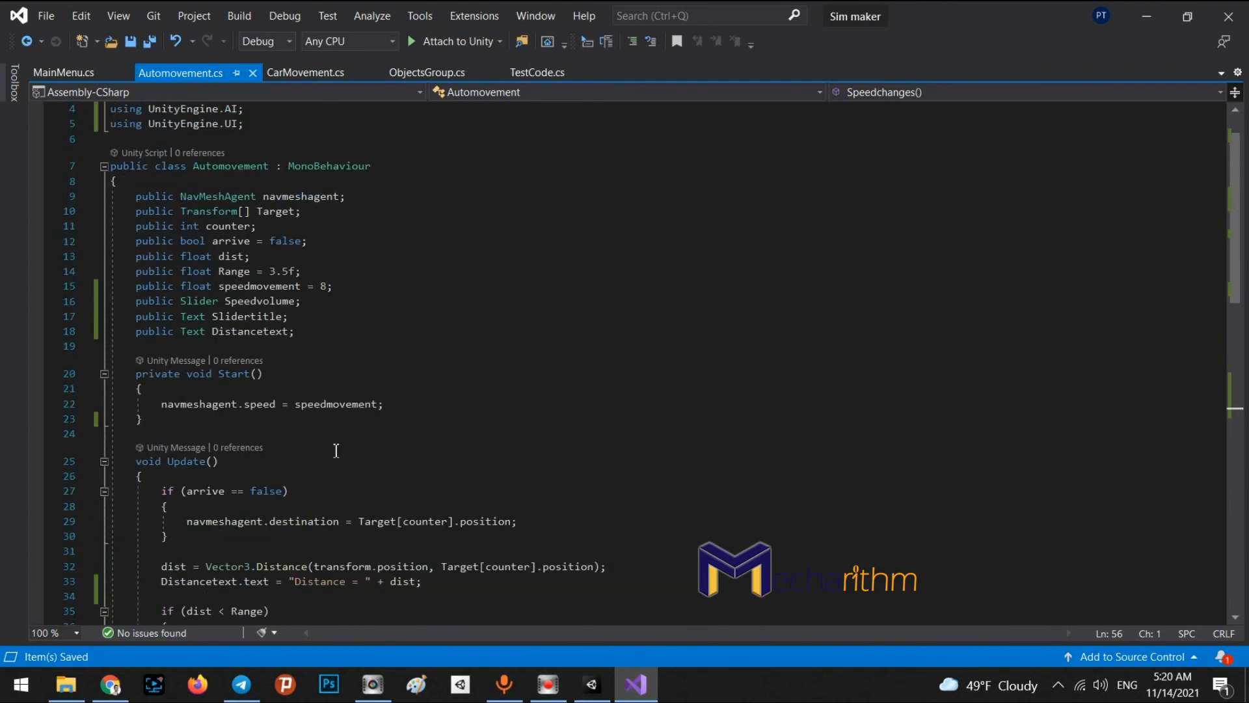
click(424, 409)
key(Return)
key(ctrl+v)
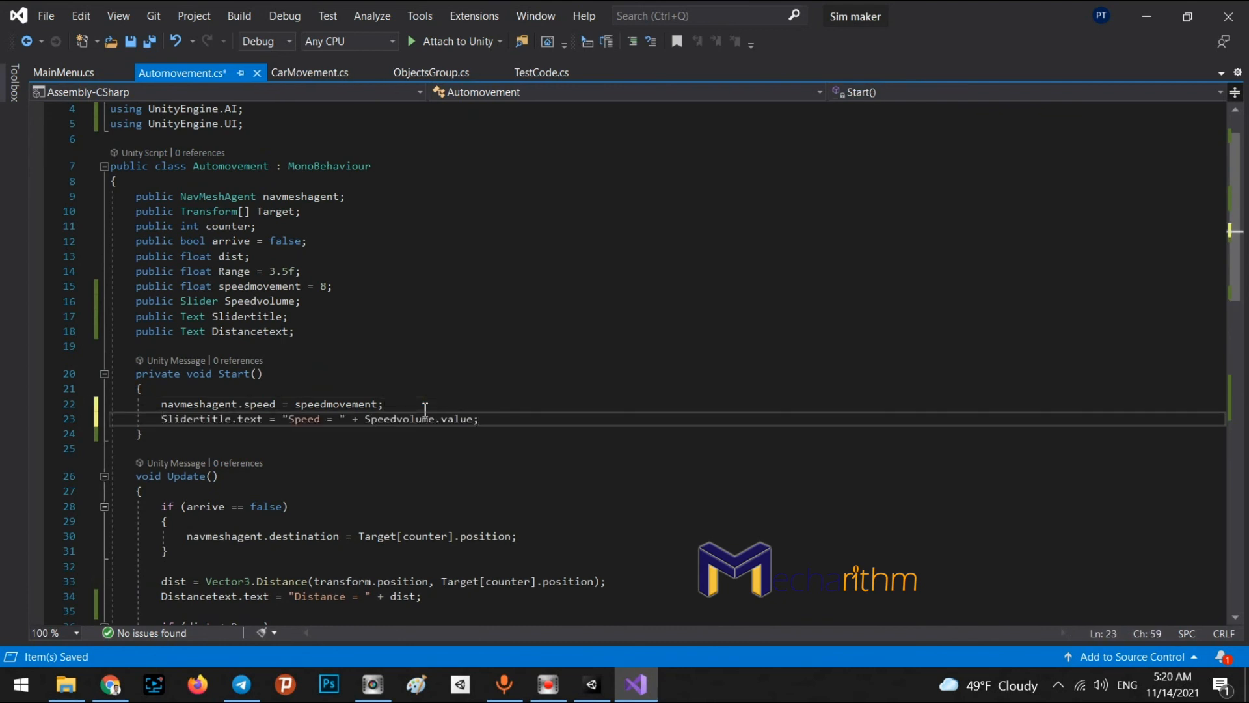
Step: Switch to Unity, move Slider title under Speed volume to Pos X 1.91 and Pos Y -27.1, and save the scene
click(592, 683)
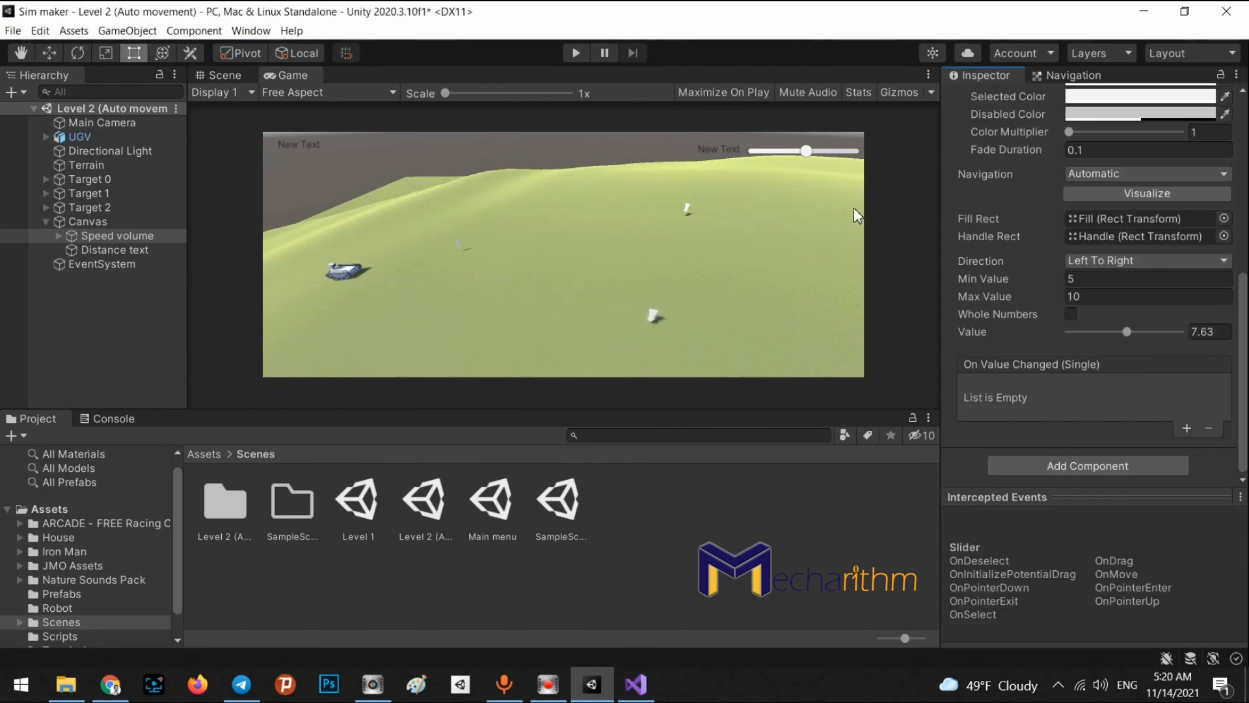
click(105, 235)
click(59, 236)
click(117, 292)
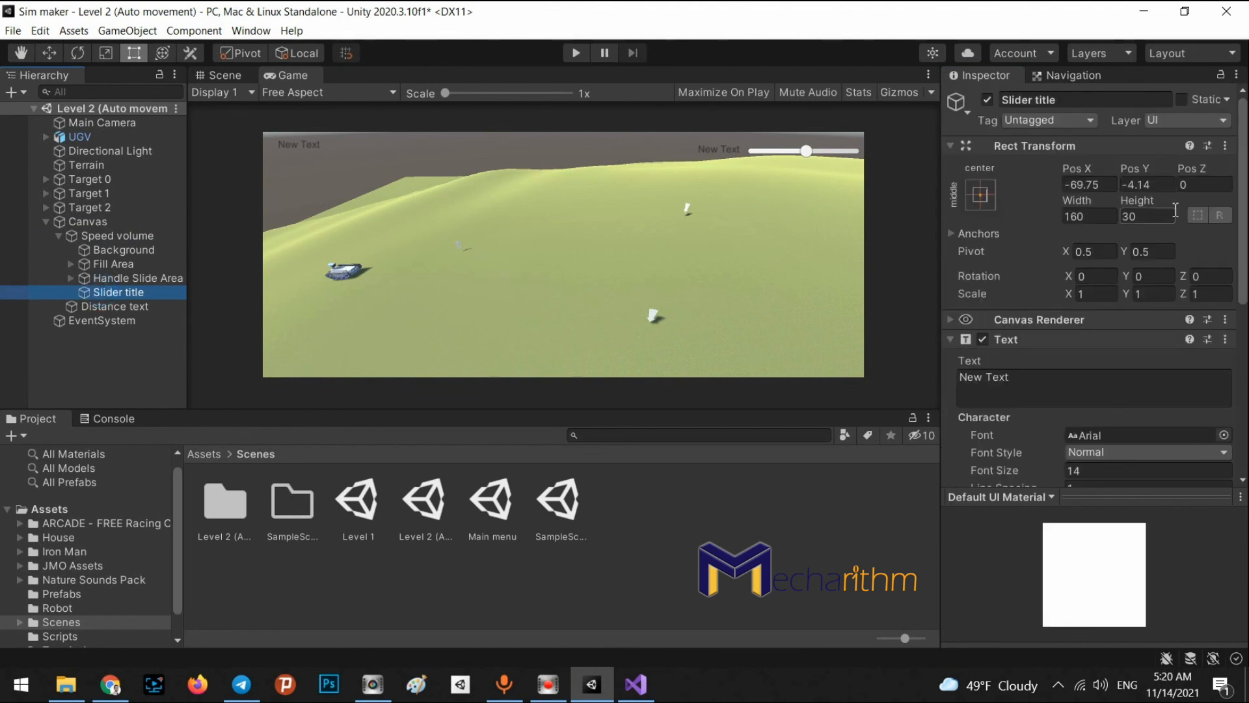
drag(1077, 168, 434, 473)
drag(1138, 170, 491, 162)
drag(1150, 169, 1117, 170)
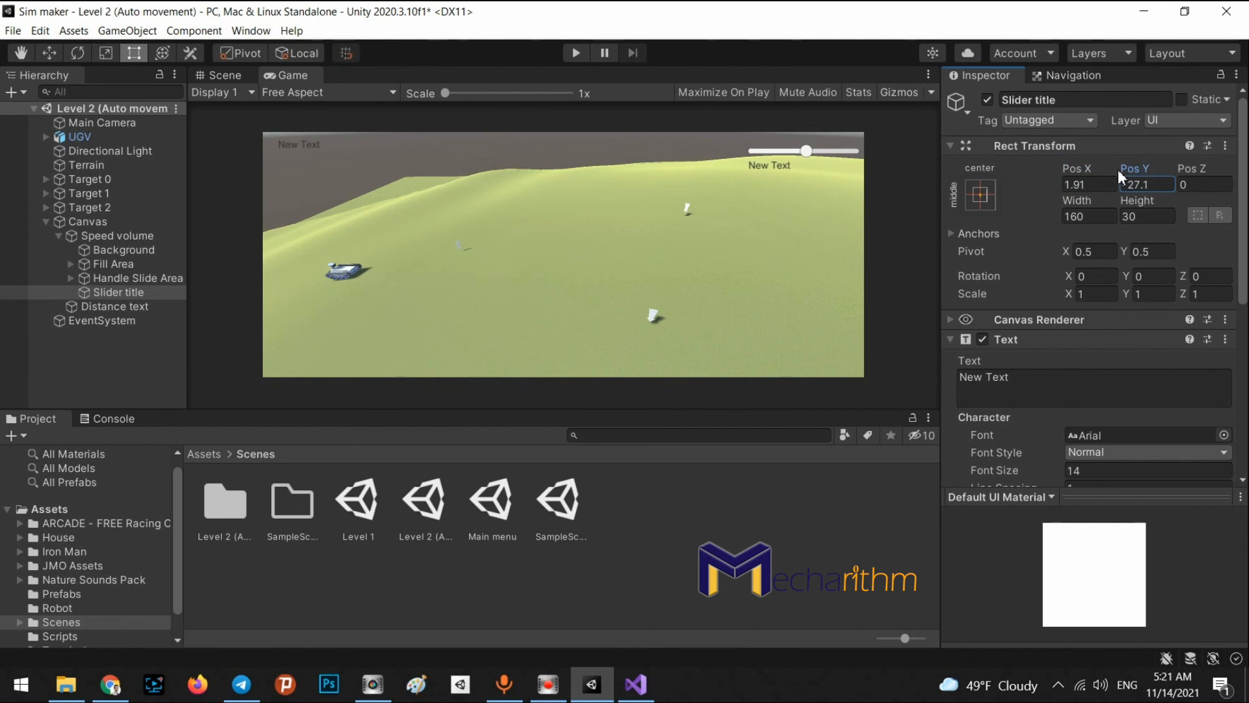
key(ctrl+s)
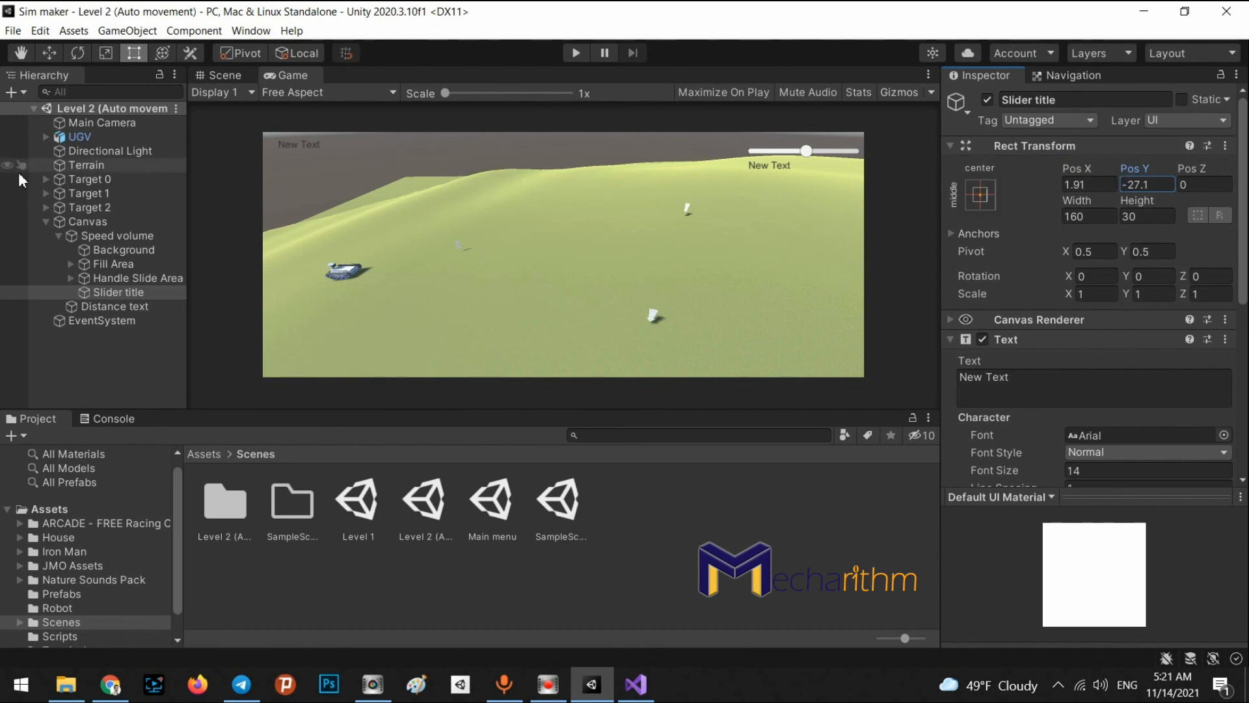
Step: Set the Min Value of Speed volume's Slider component to 0 and its Max Value to 15
click(91, 235)
scroll(1171, 391, down, 8)
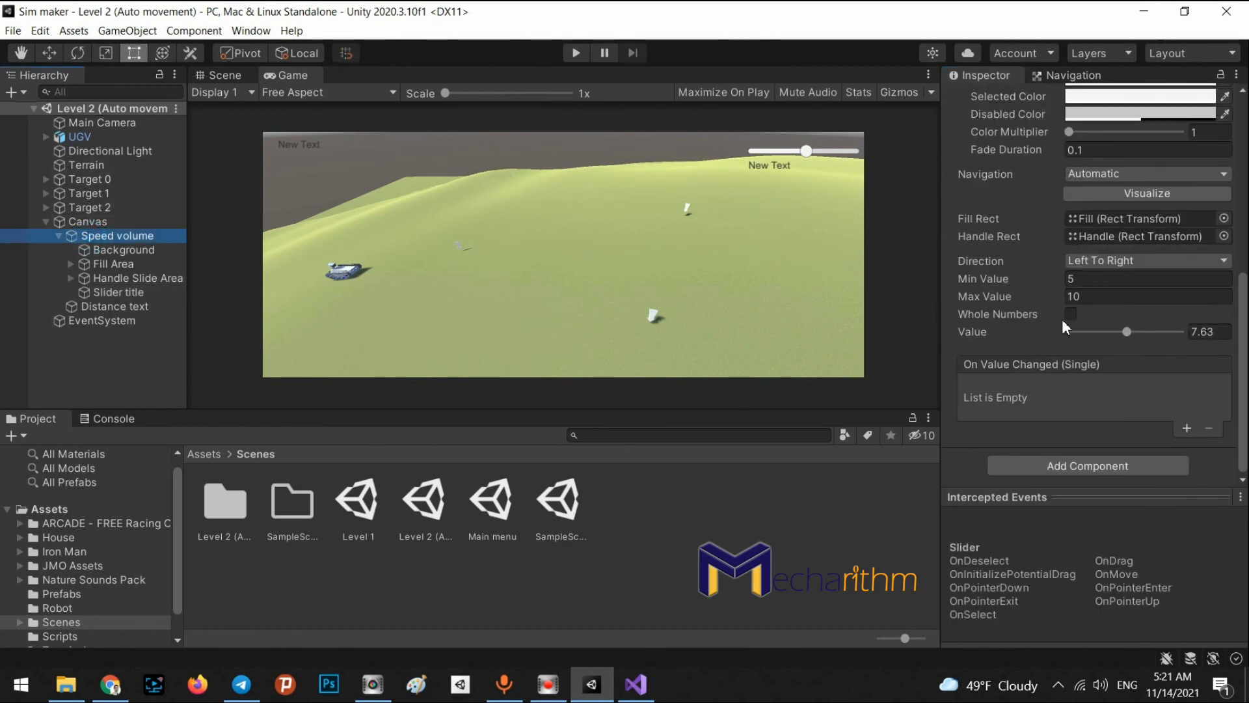
click(1094, 281)
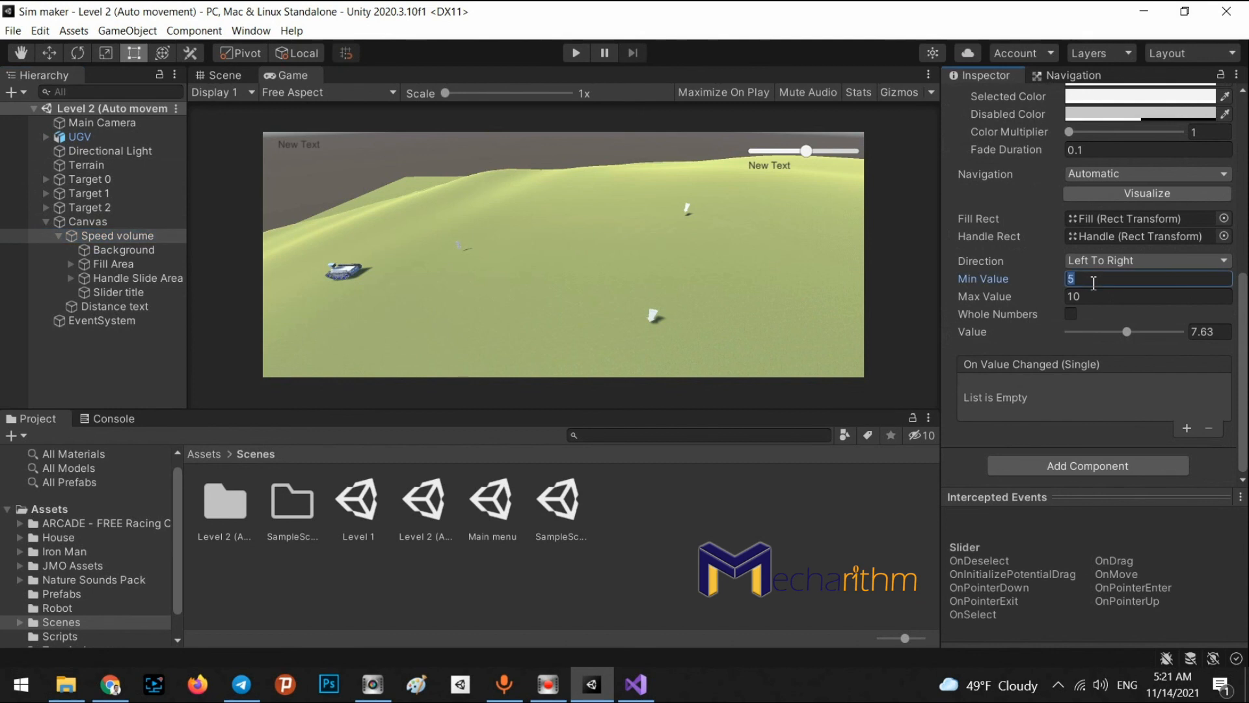
text(0)
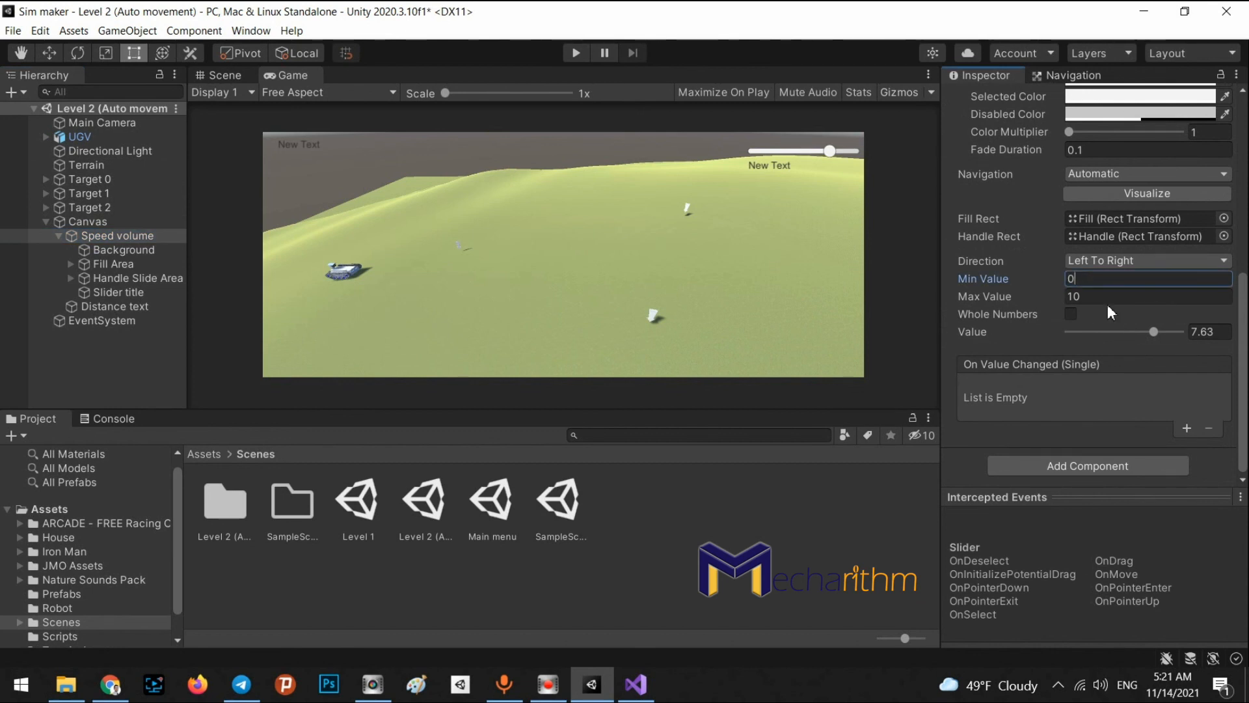
click(1108, 300)
text(15)
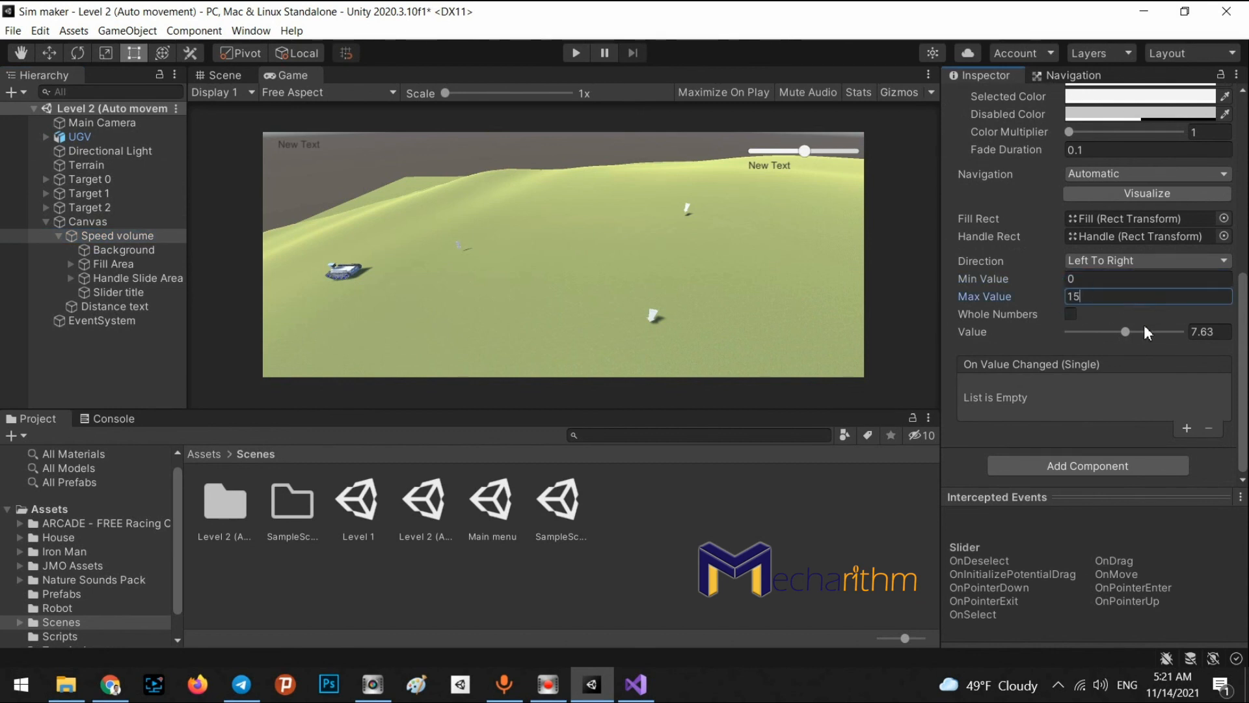
Step: Set the Value of Speed volume's Slider component to 8 and save the scene
drag(1125, 333, 1079, 329)
click(1225, 331)
text(8)
key(ctrl+s)
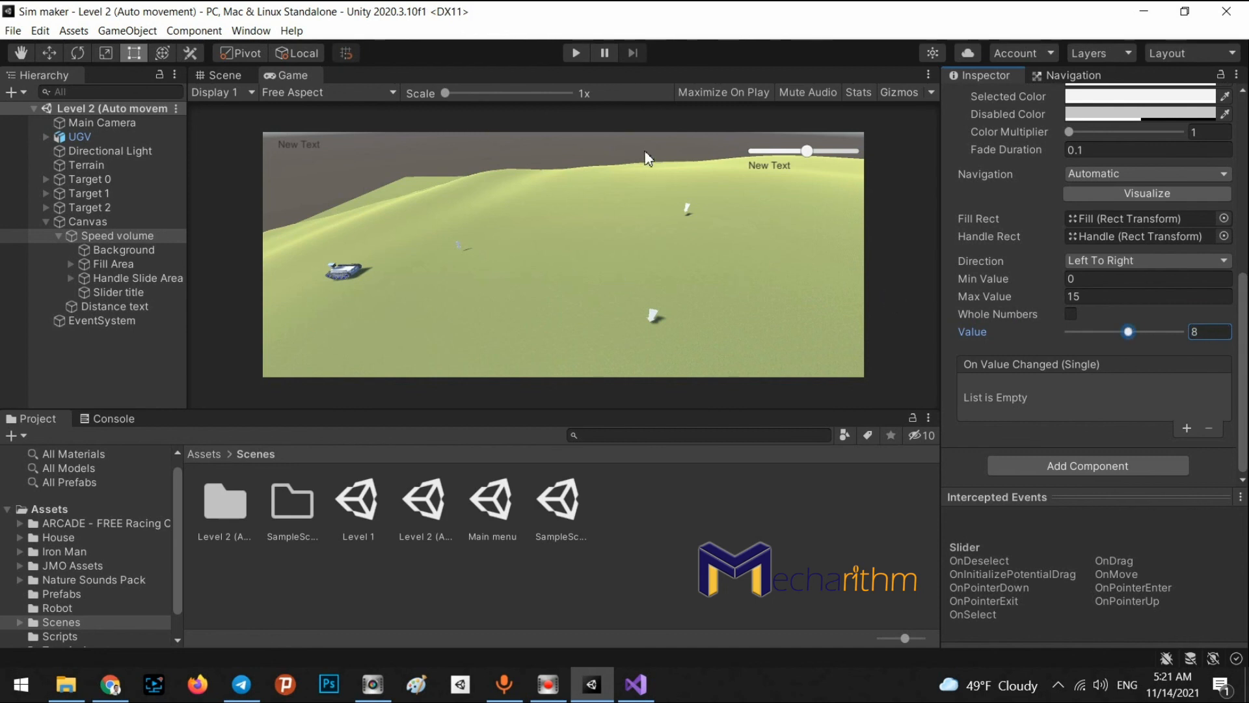
Step: Run the Level 2 scene briefly to check the distance and speed texts, and stop it
click(581, 51)
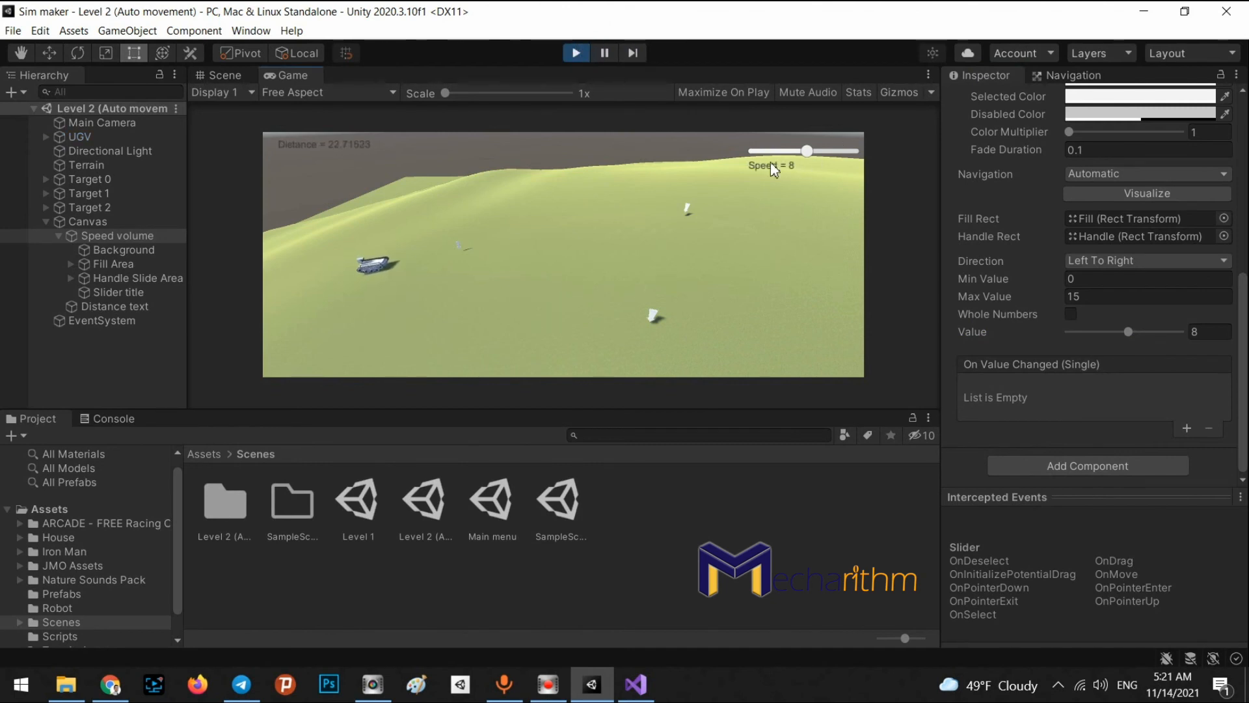
click(575, 53)
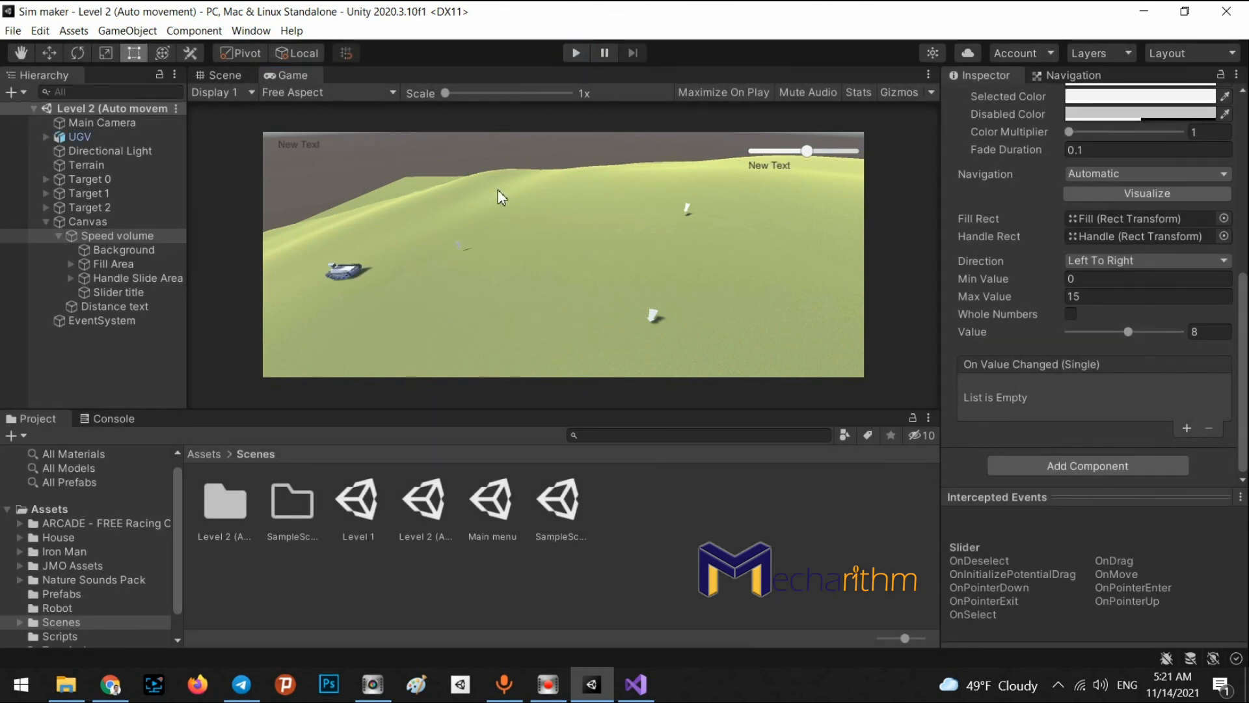
Step: Add an On Value Changed event to Speed volume's slider that calls Automovement.Speedchanges on UGV, and save the scene
click(58, 236)
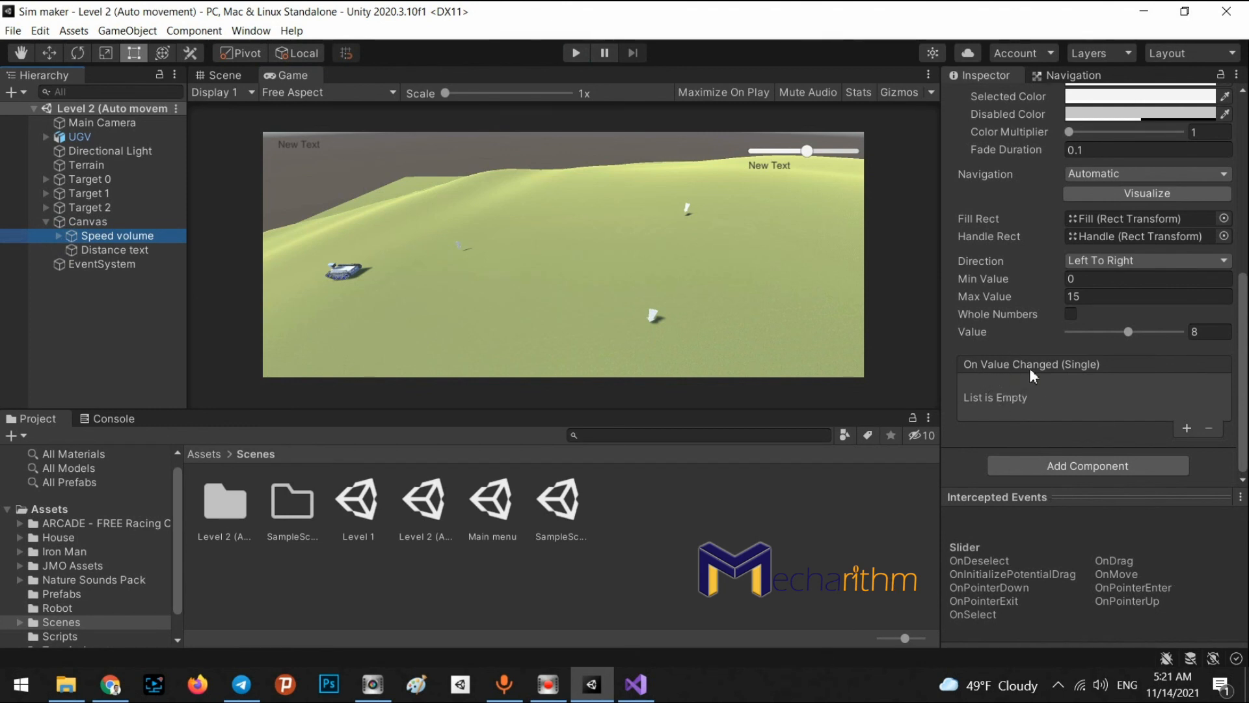
click(1187, 427)
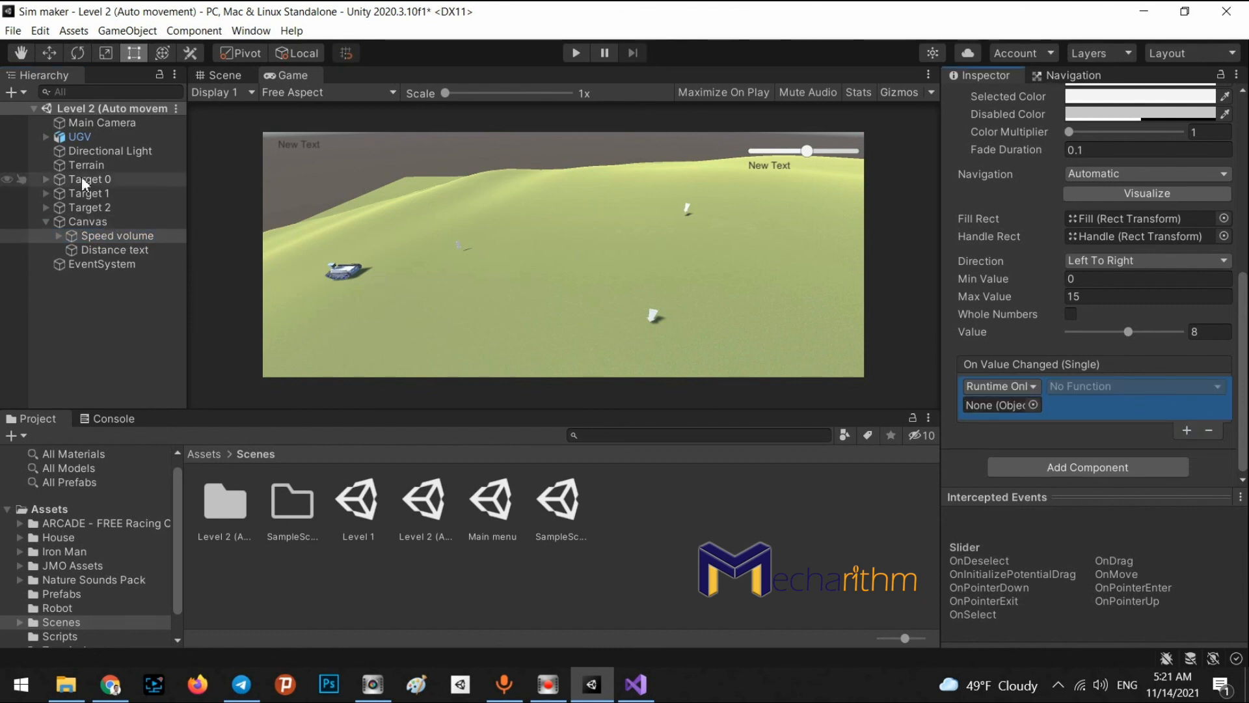
drag(79, 139, 998, 405)
click(1114, 388)
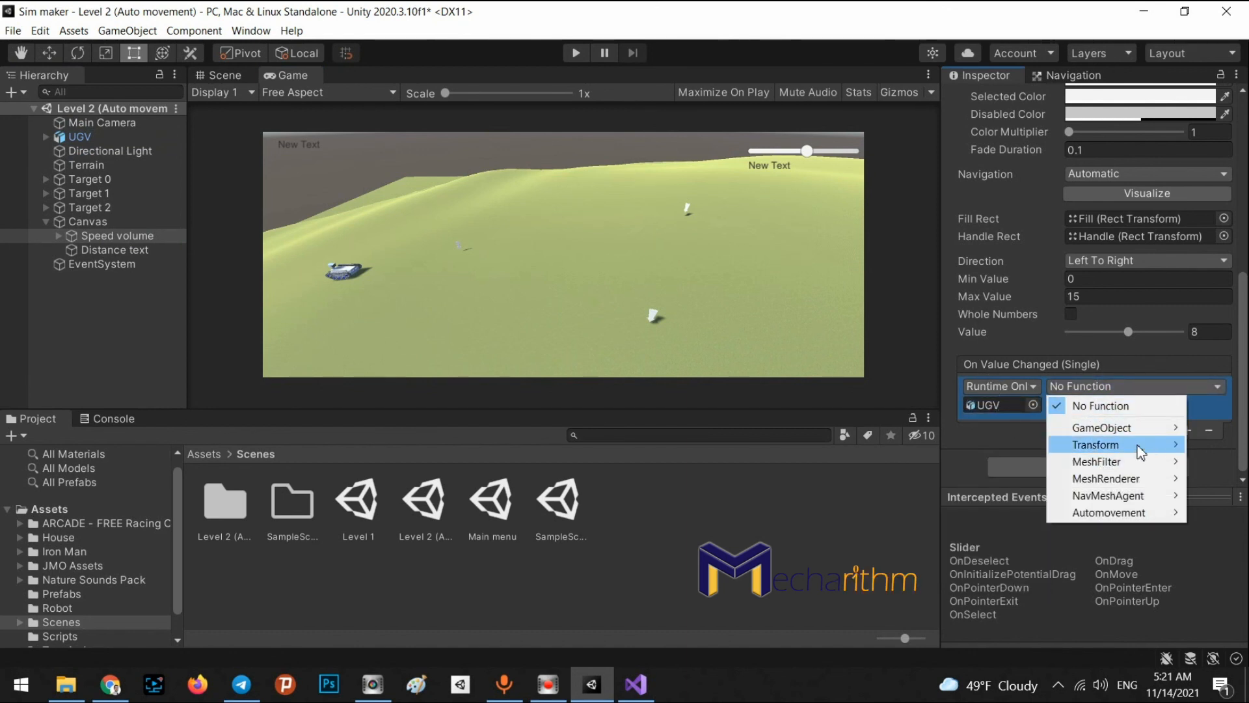
mouse_move(1109, 515)
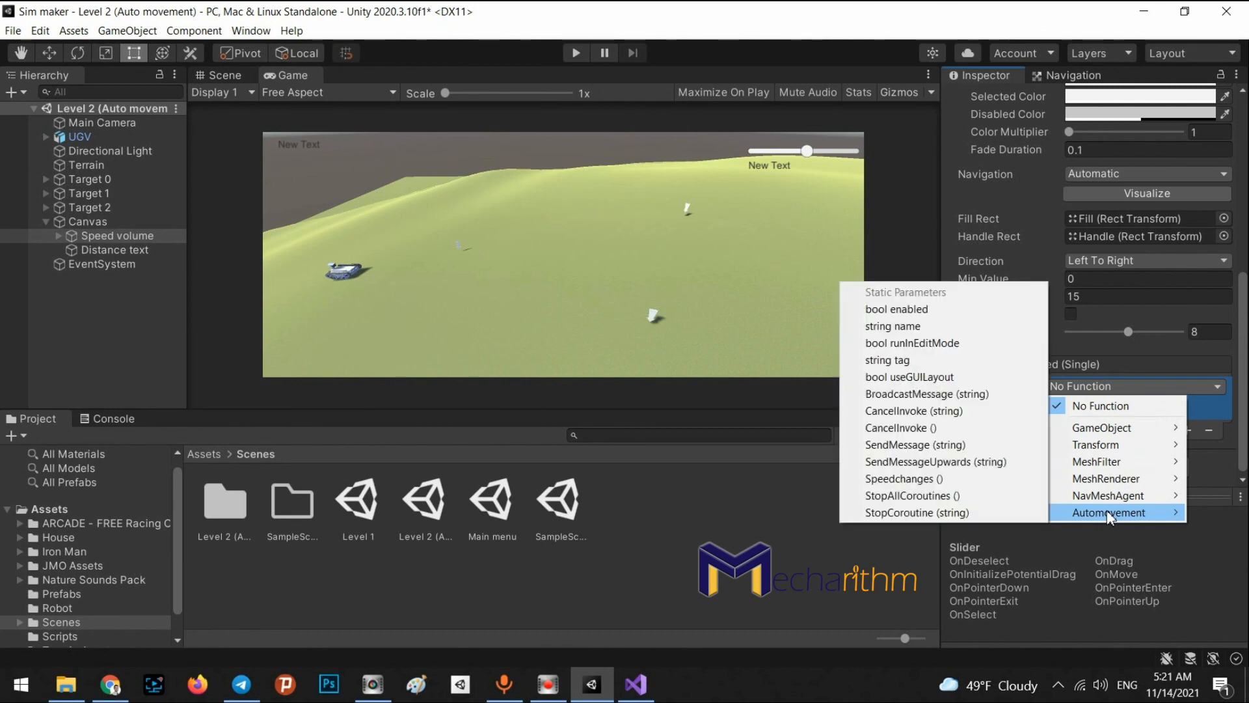
click(914, 480)
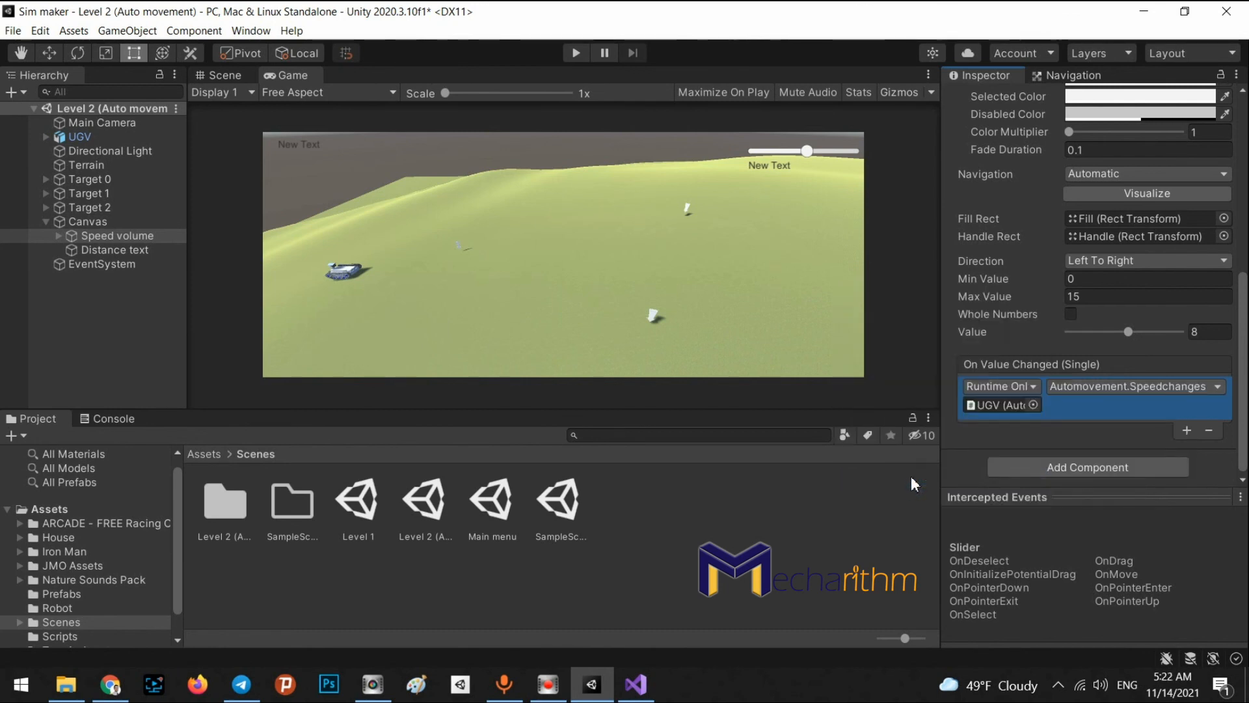
key(ctrl+s)
Step: Test the speed slider in Play mode with UGV's Automovement values in view, alternating between near 0 and 15, and stop the scene
click(82, 138)
click(46, 219)
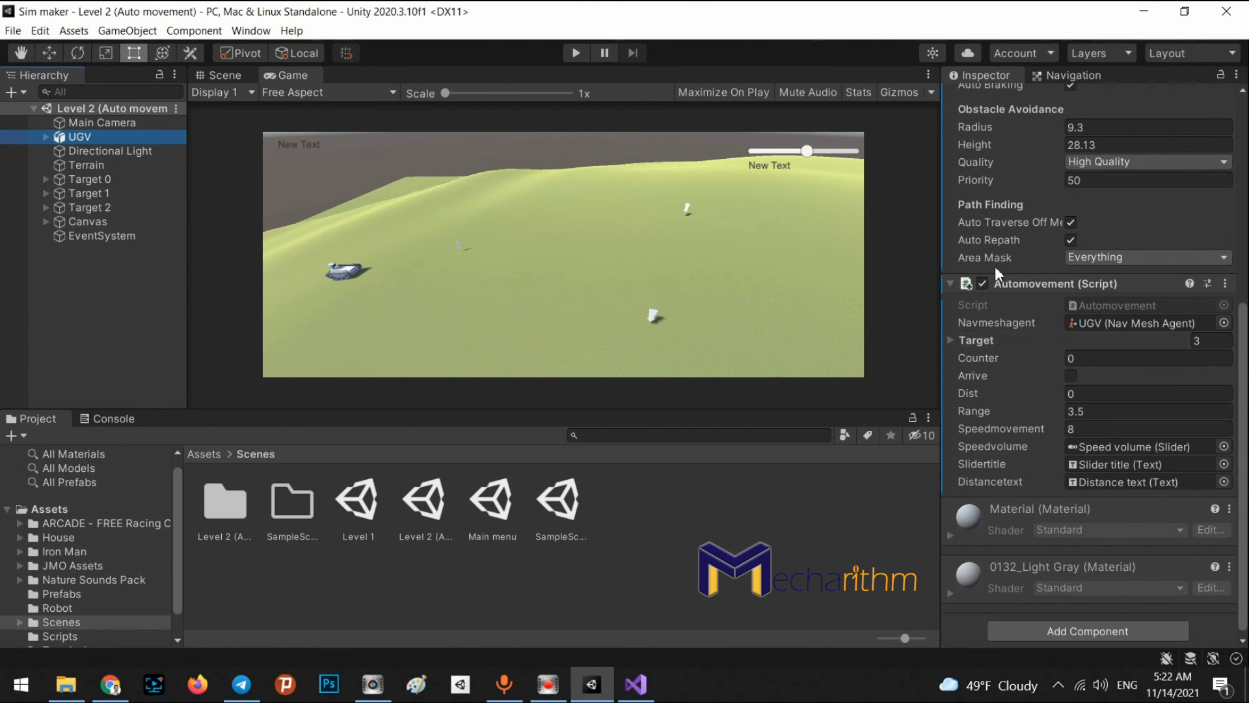
scroll(1044, 266, up, 5)
click(950, 283)
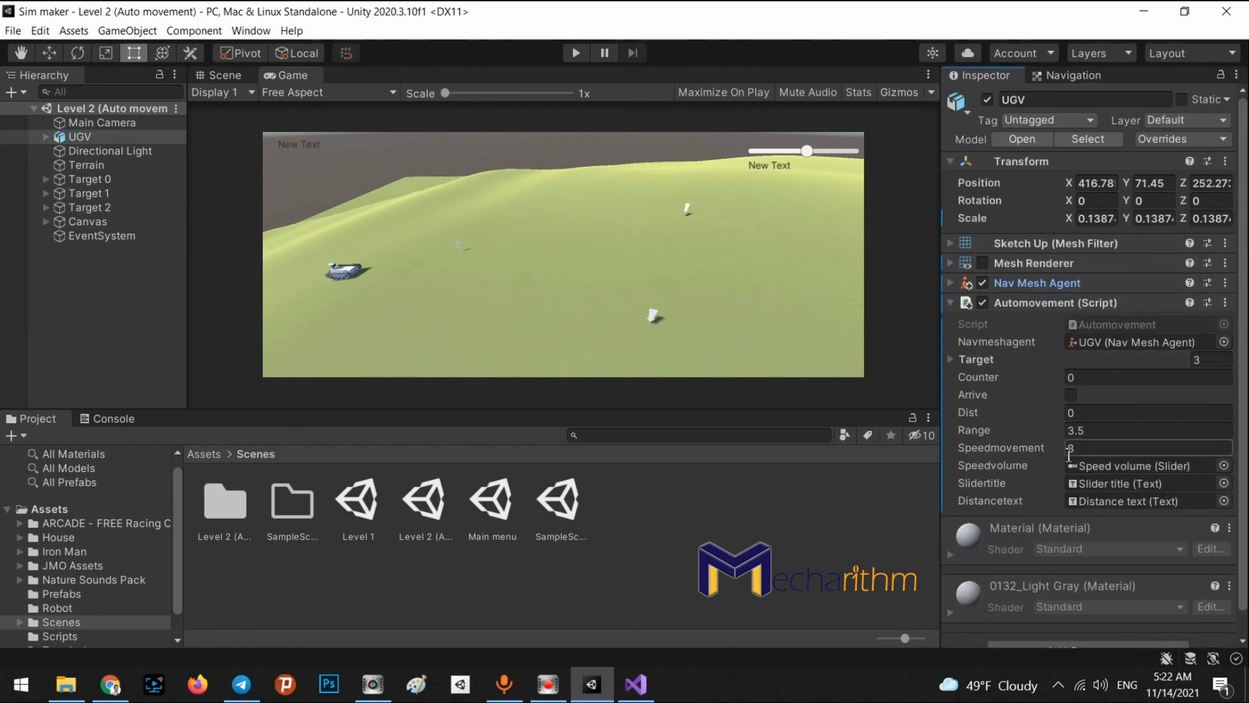
click(567, 56)
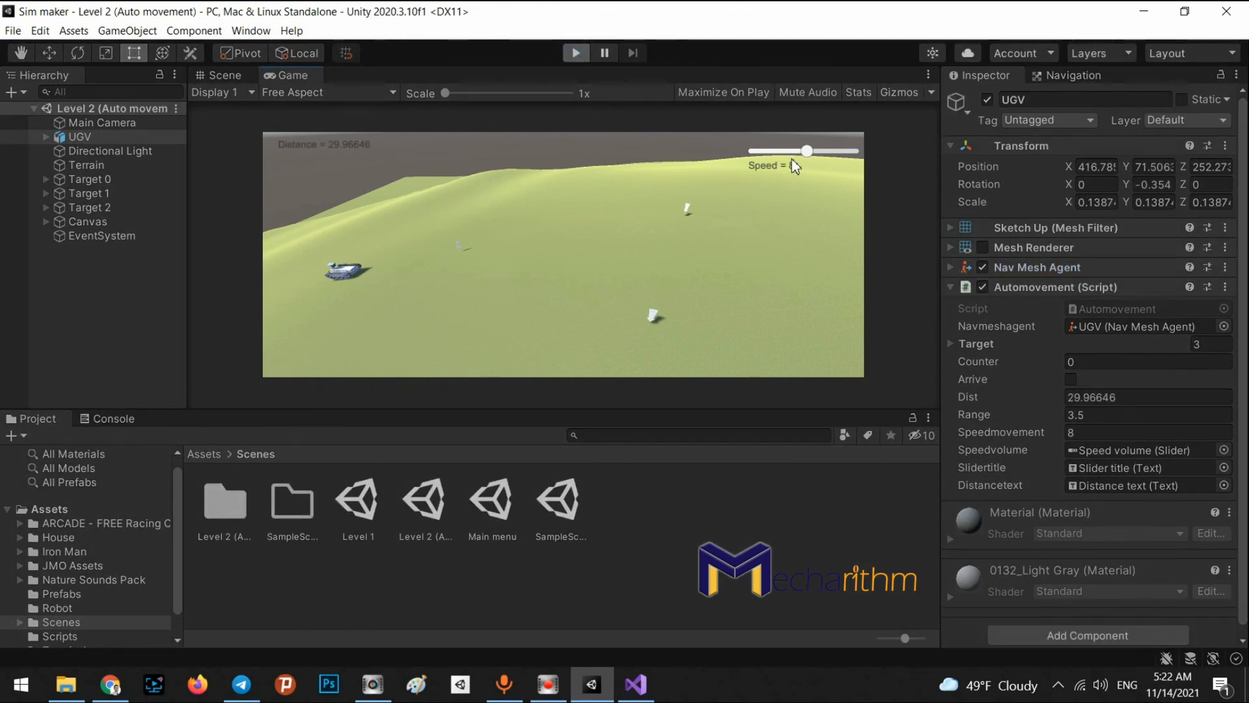
drag(802, 154, 759, 157)
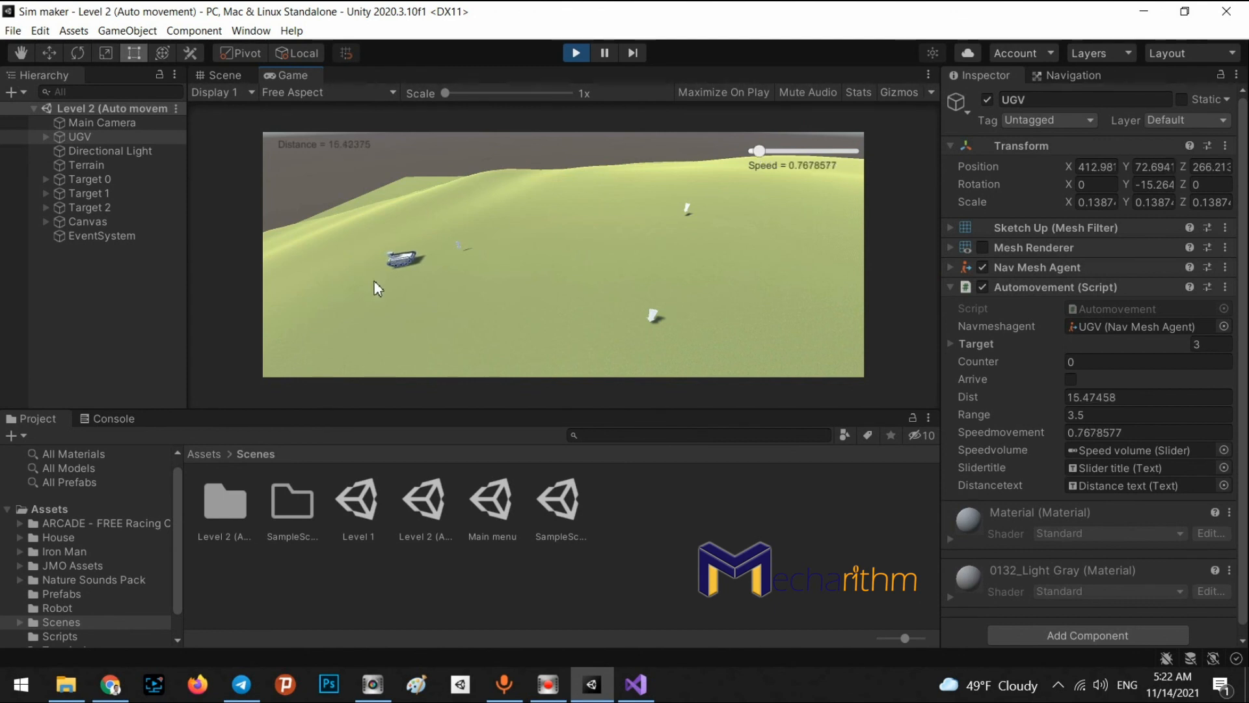
drag(764, 153, 878, 147)
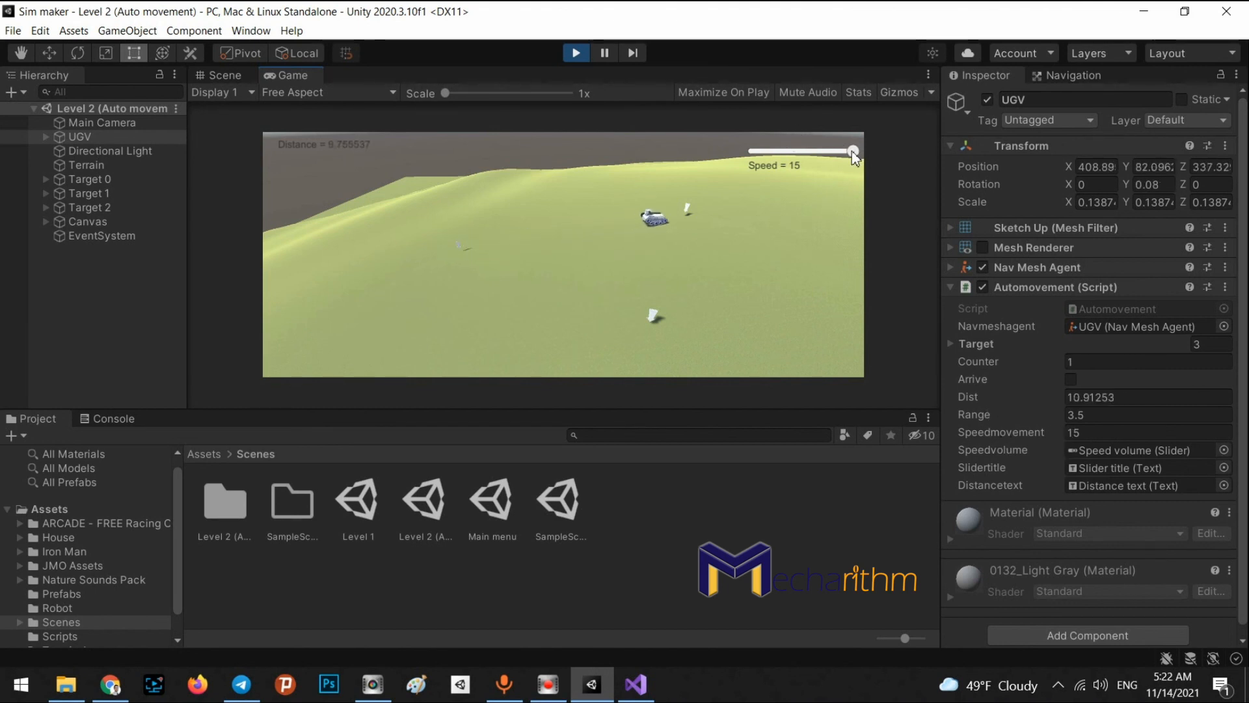
drag(852, 154, 753, 155)
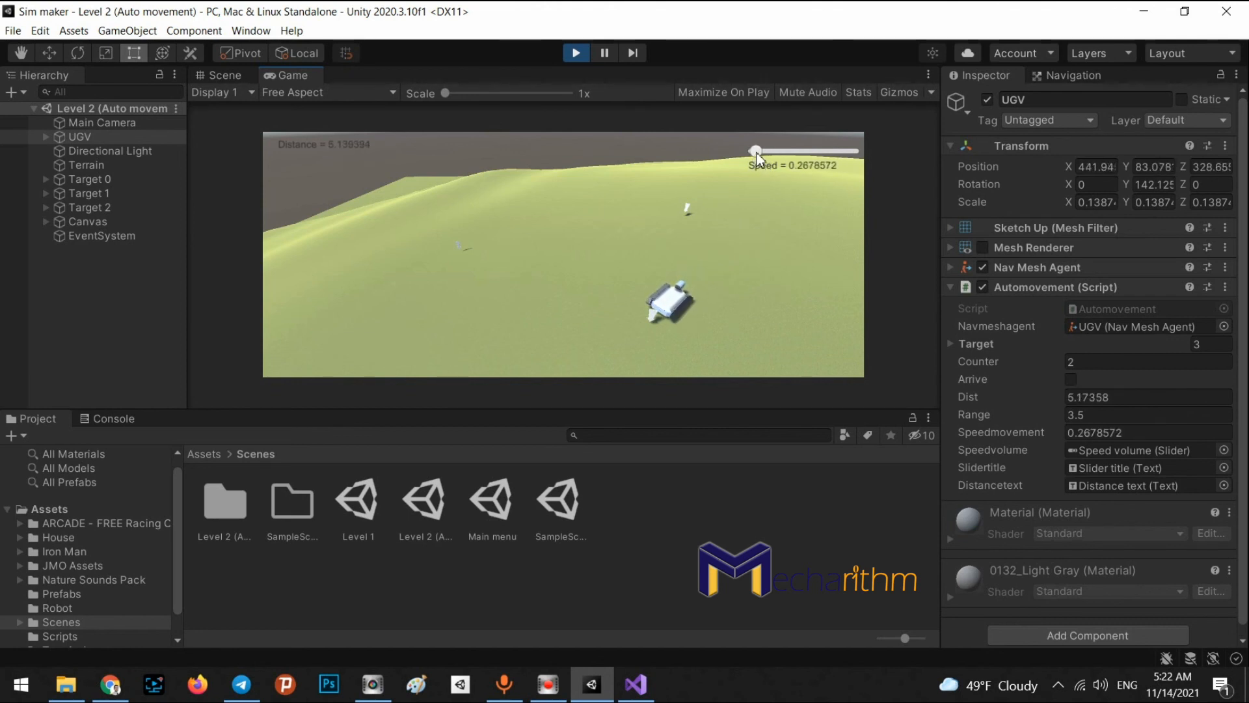
drag(754, 154, 865, 154)
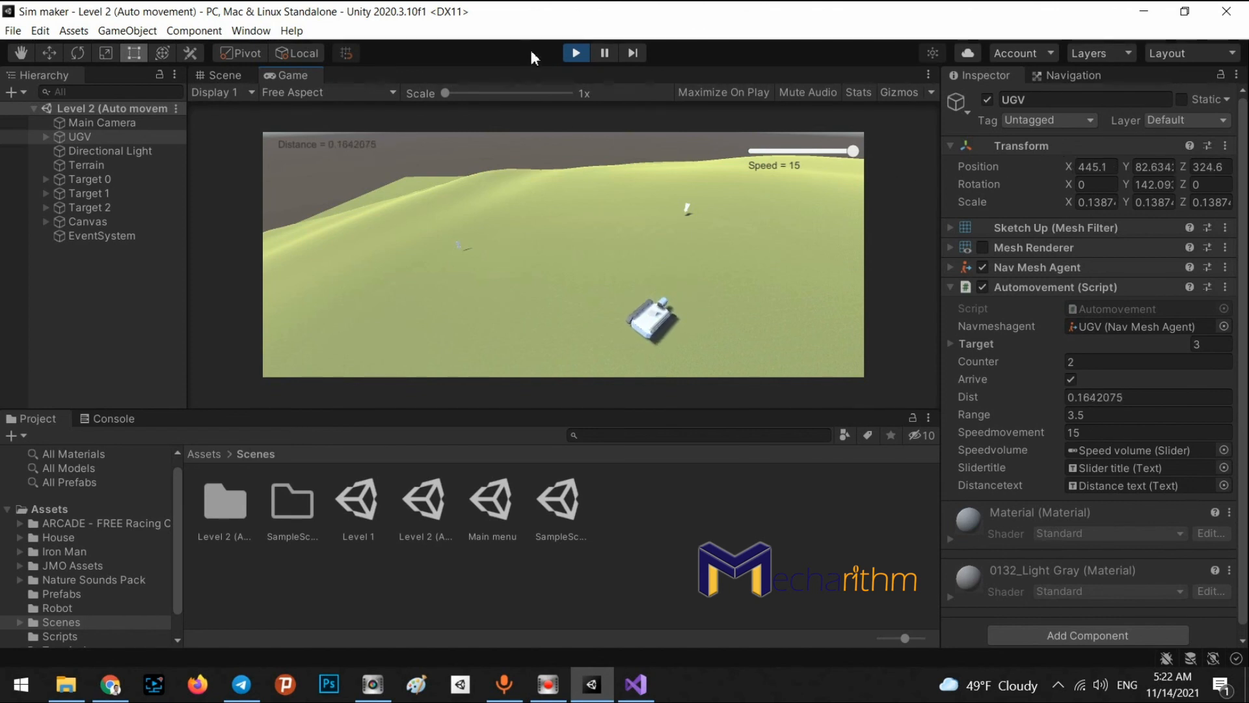
click(575, 53)
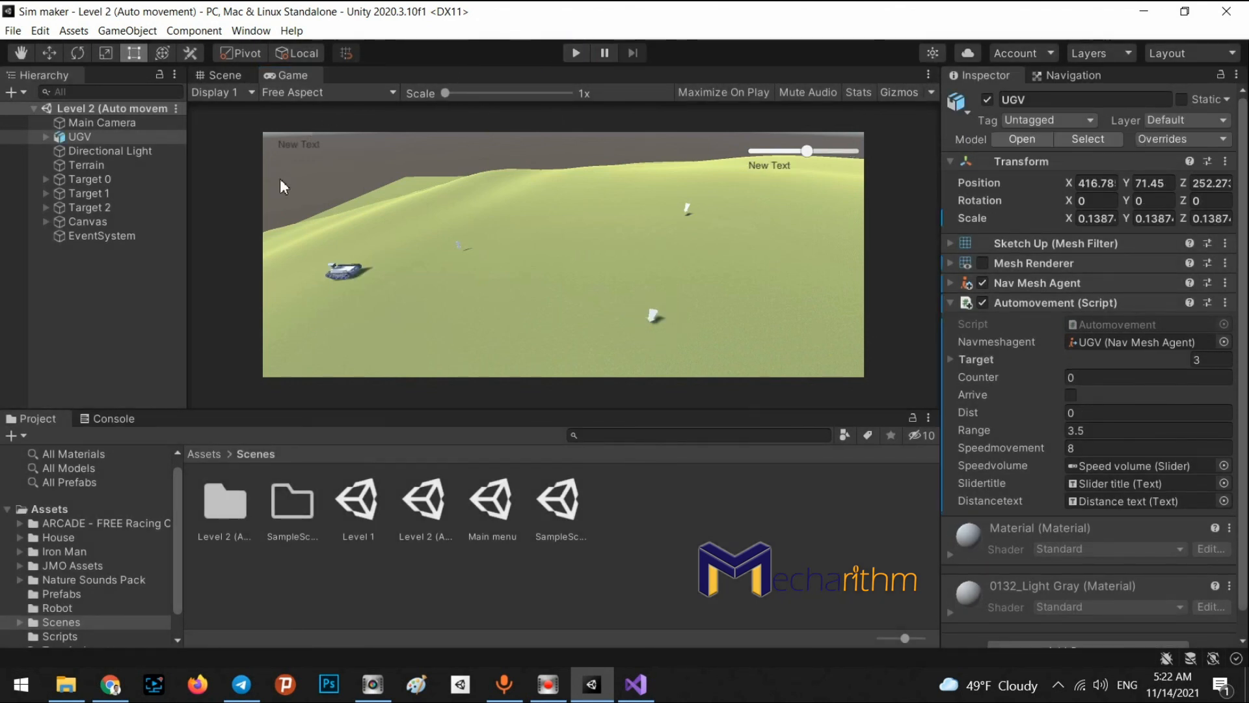